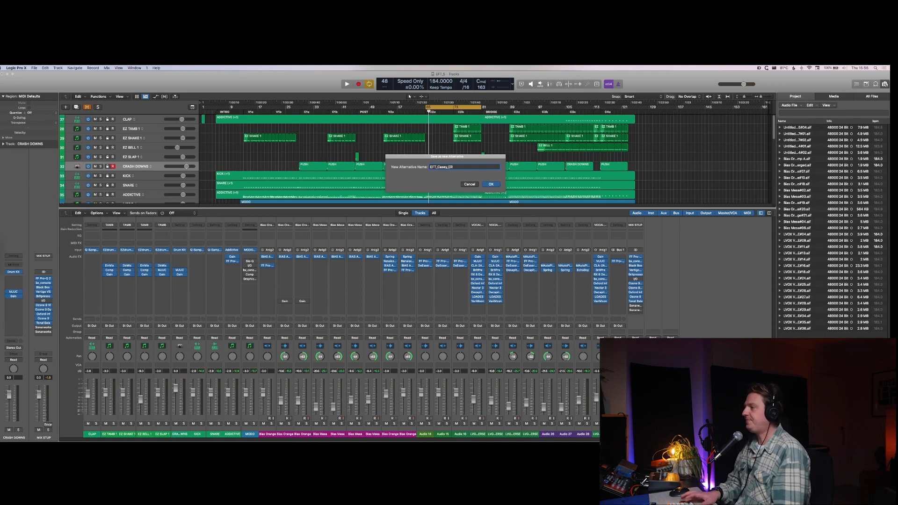
Step: Create the new project alternative under the entered name and save the changes made to the current alternative
key("Return")
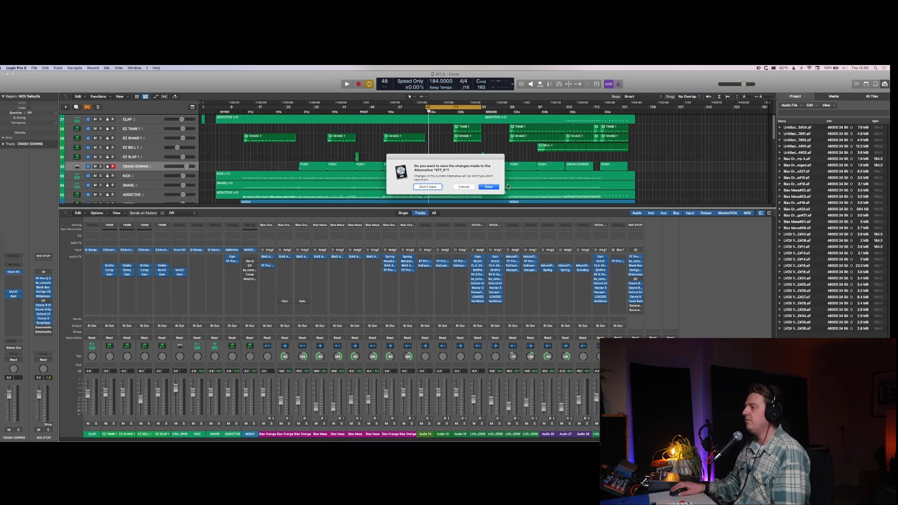
left_click(488, 187)
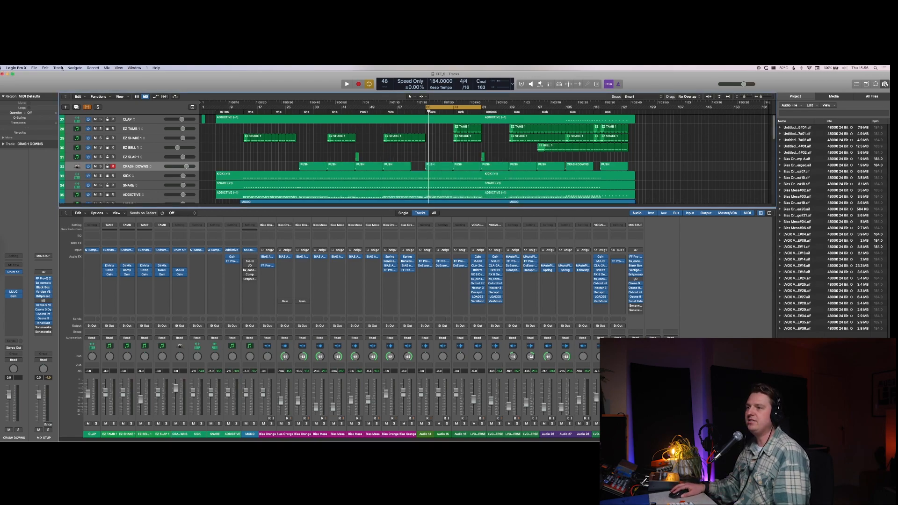
Step: Create another new project alternative, keeping the suggested name that ends in "#1"
left_click(34, 68)
mouse_move(73, 137)
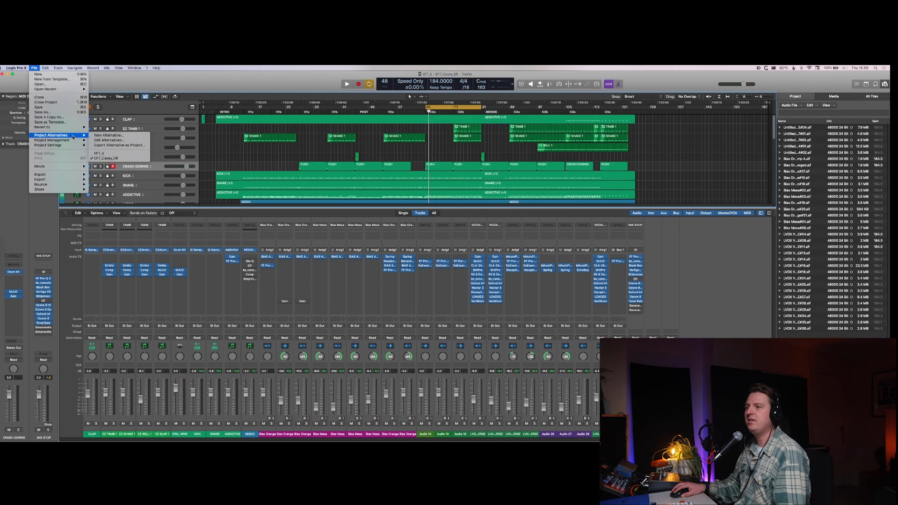
left_click(107, 135)
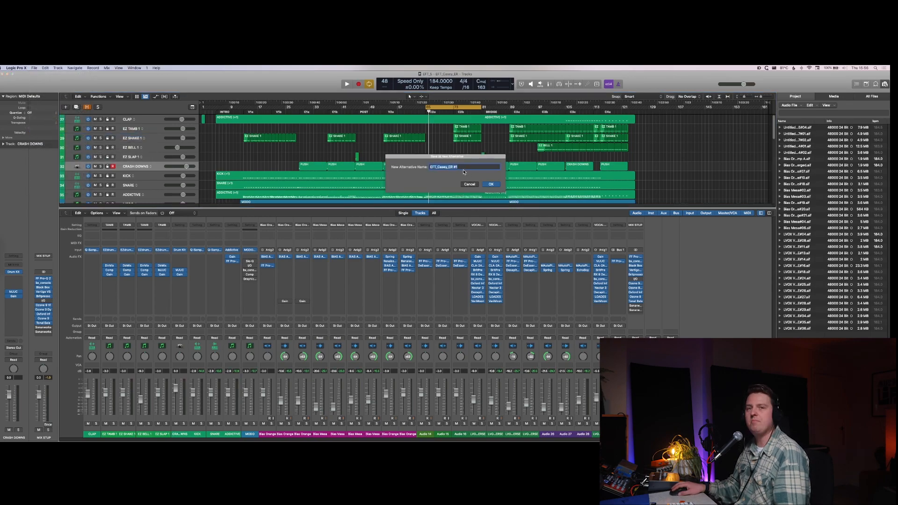
left_click(495, 184)
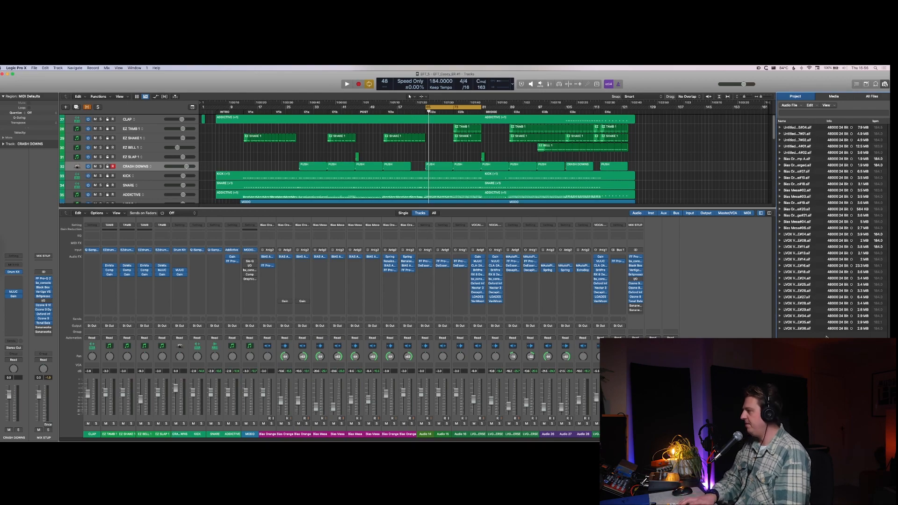
Step: Select the unused audio files in the project's audio browser, delete them, and close the browser
left_click(884, 85)
left_click(884, 85)
left_click(814, 255)
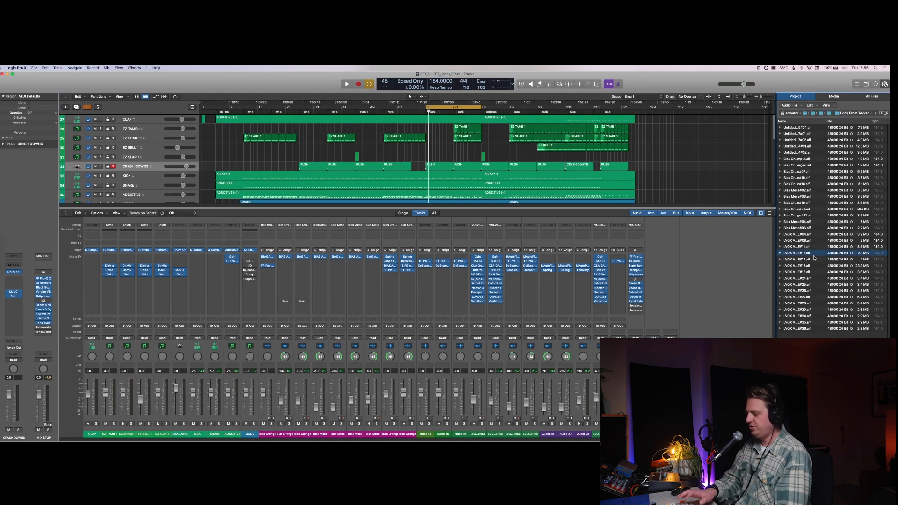
key("shift+u")
left_click(811, 106)
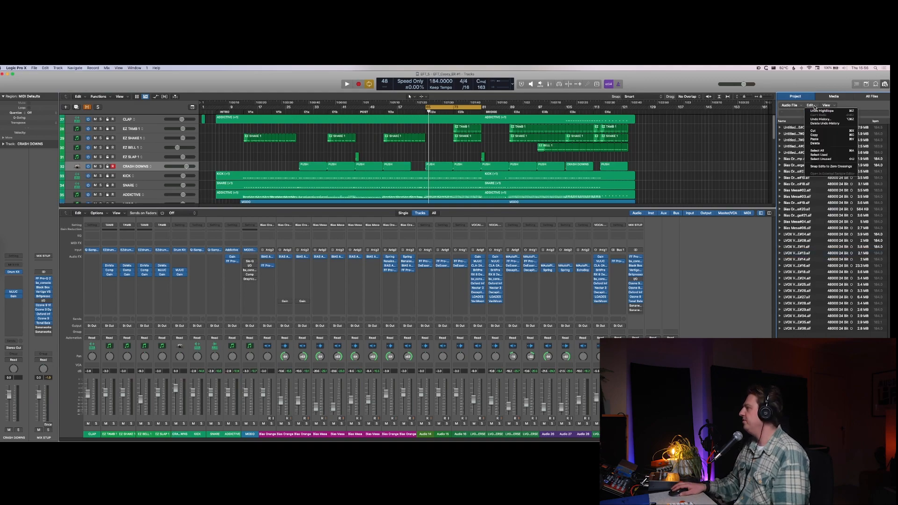
left_click(826, 144)
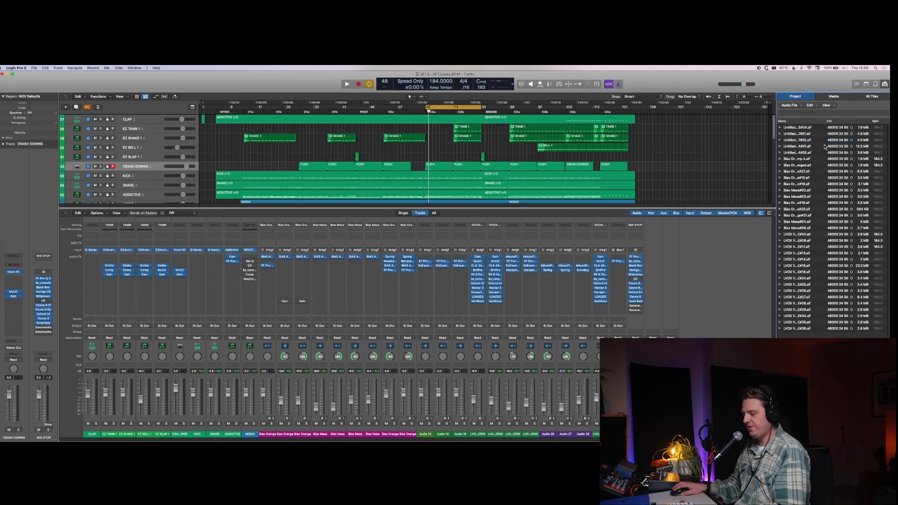
key("f")
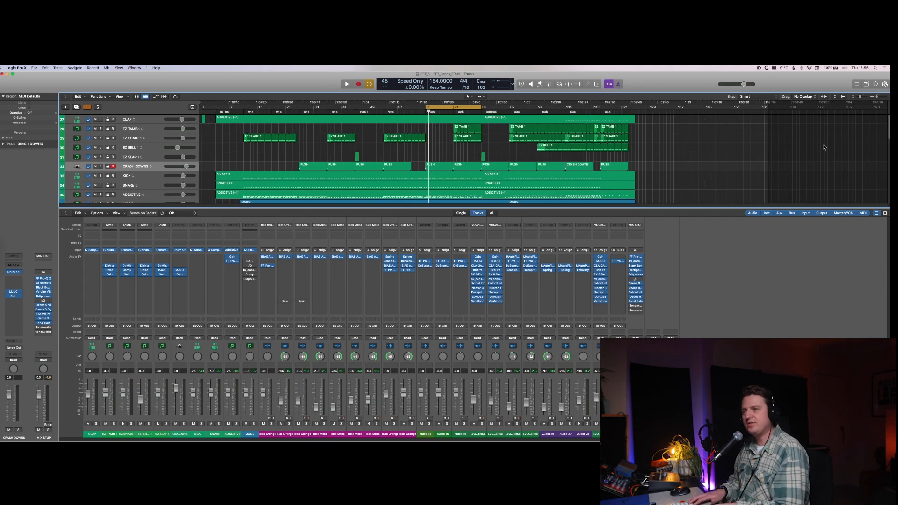
Step: Hide the mixer and zoom the arrangement to fit all regions across the tracks area
key("x")
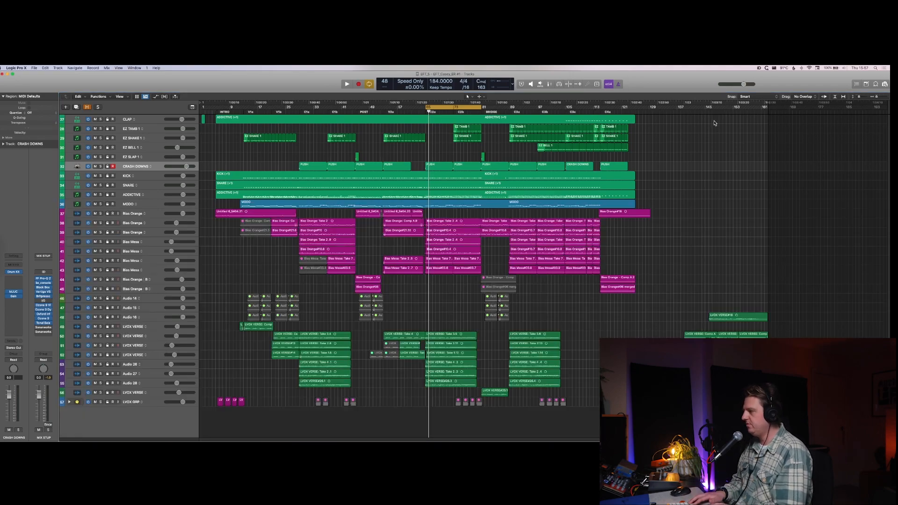
key("z")
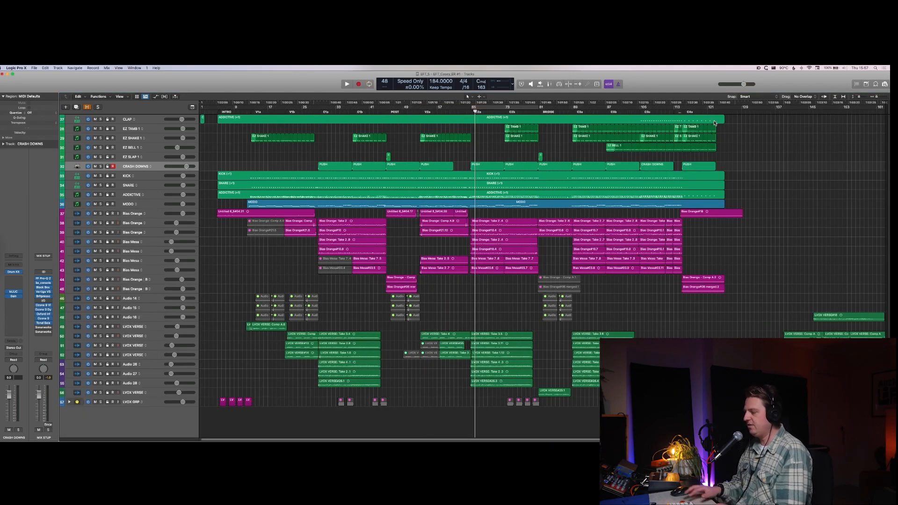
key("x")
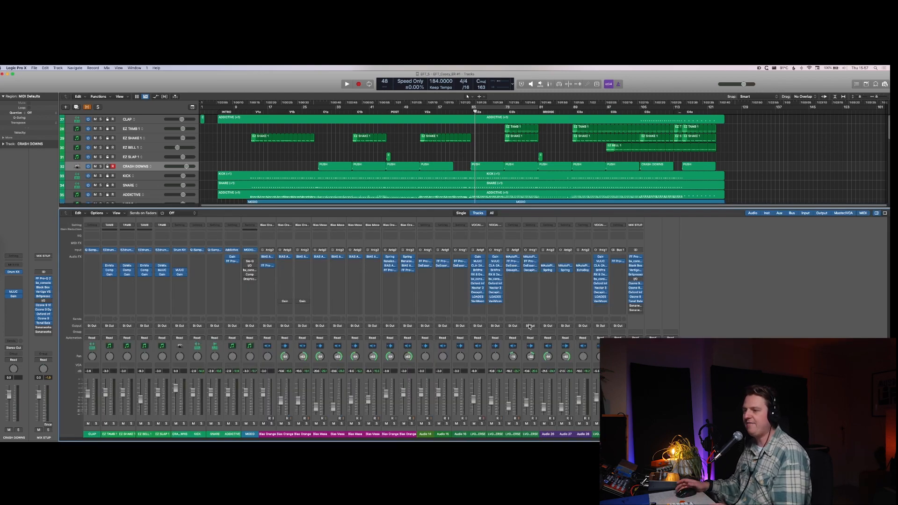
key("x")
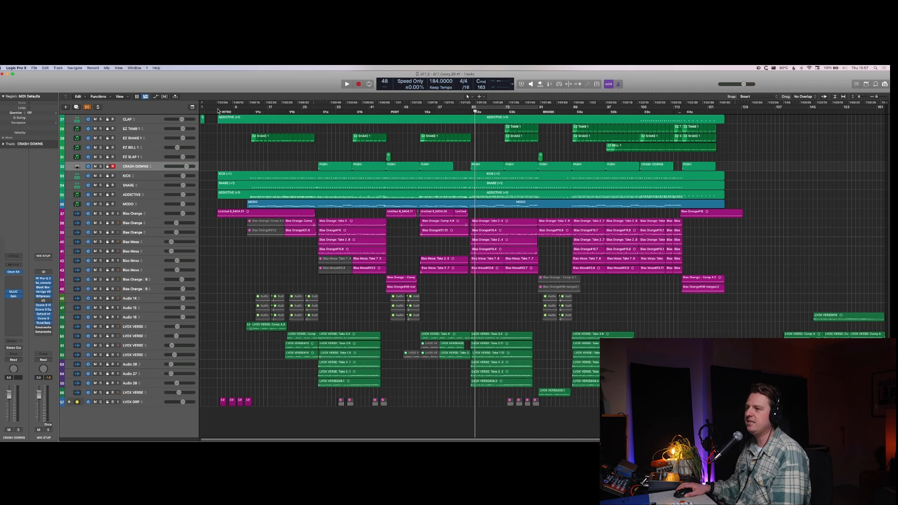
Step: Play the song from the INTRO marker and switch briefly to OBS to check the audio levels
left_click(217, 110)
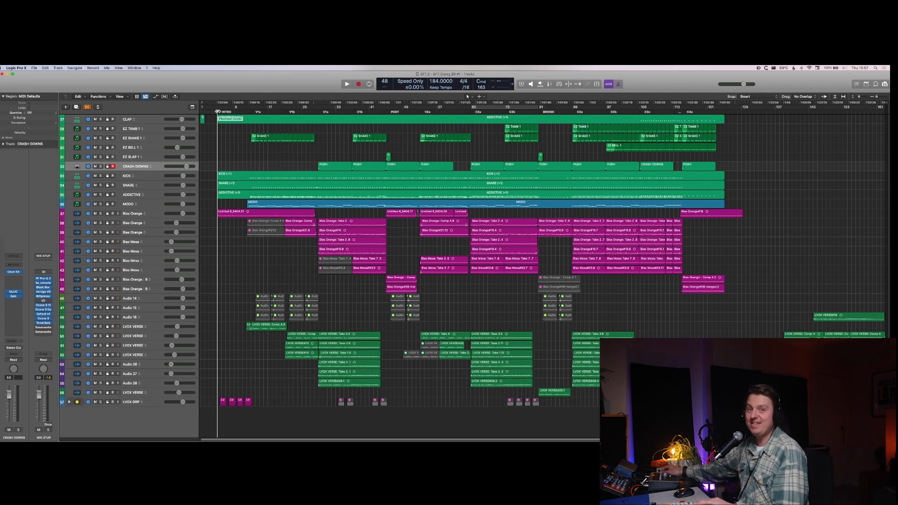
key("space")
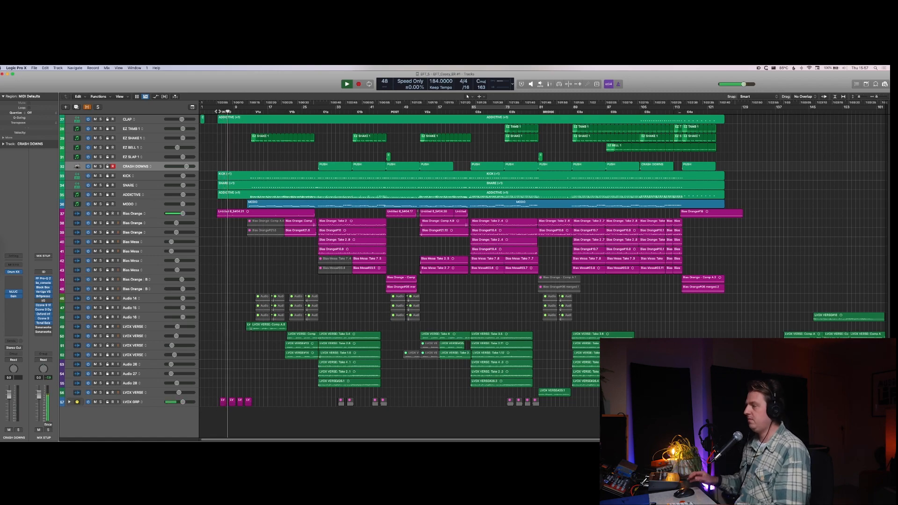
key("super+Tab")
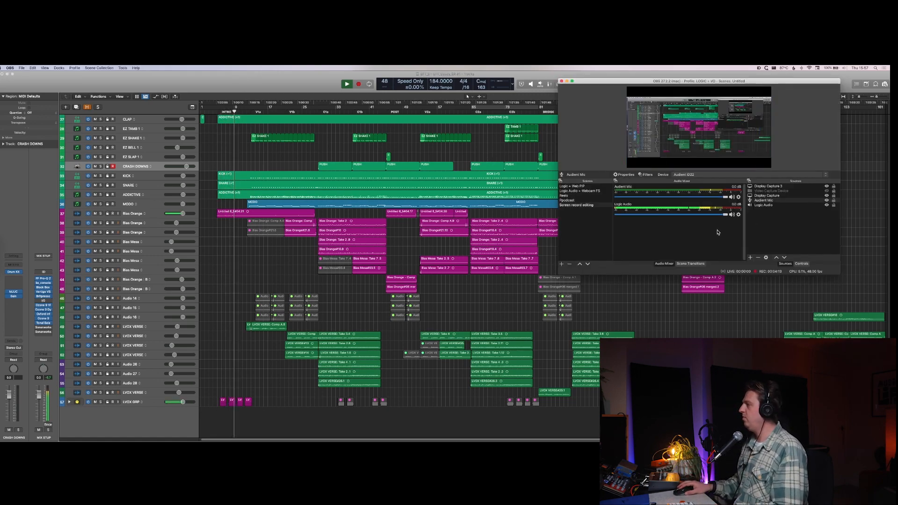
key("super+Tab")
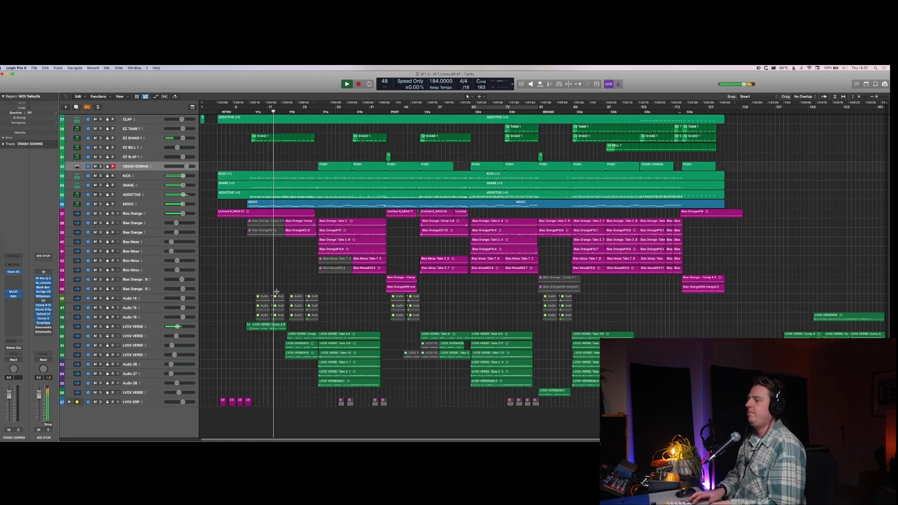
Step: Increase the track height and rename track 37, the first Bias Orange track, to "GTR RHYTHM C"
key("super+Down")
scroll(306, 264, "down", 3)
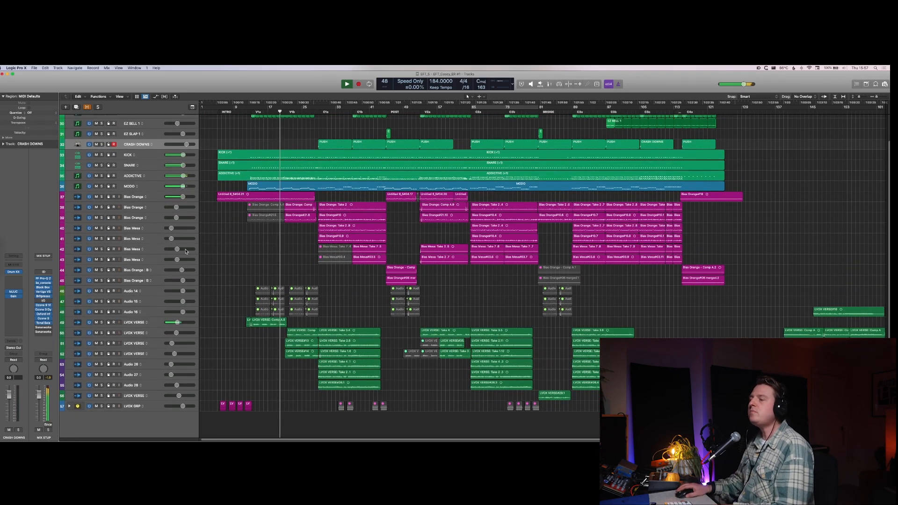
left_click(144, 196)
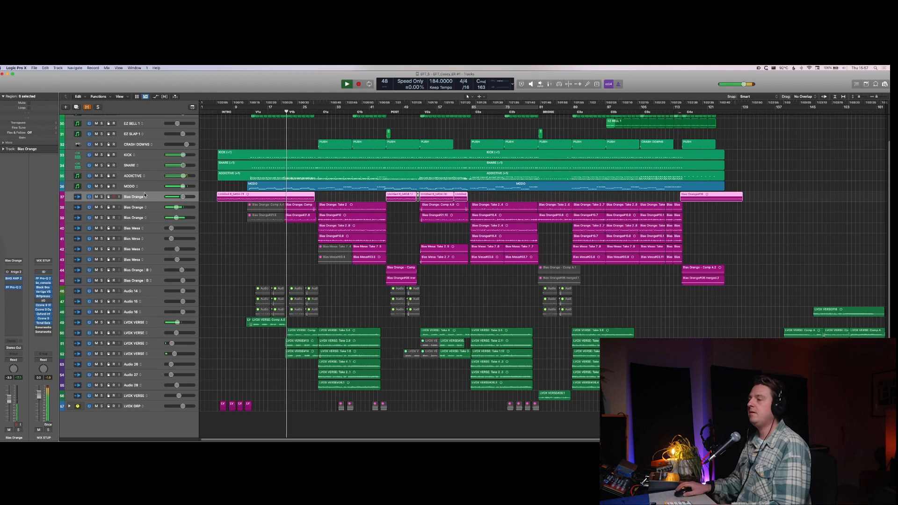
key("super+Down")
key("super+Down")
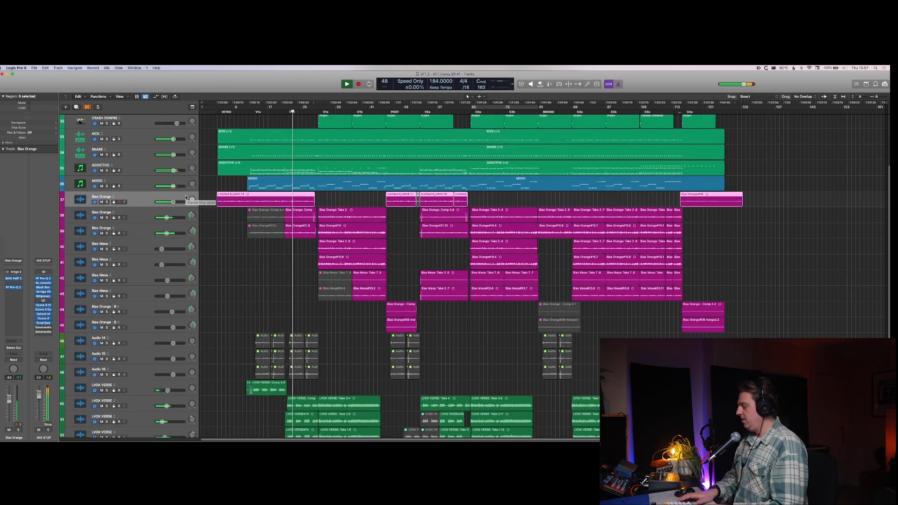
double_click(186, 197)
type("GTR")
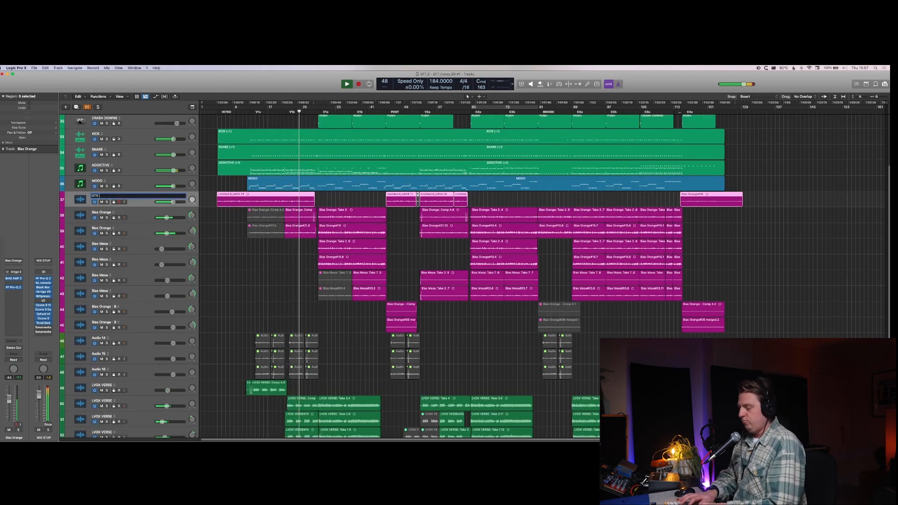
type(" RHYTHM C")
key("Return")
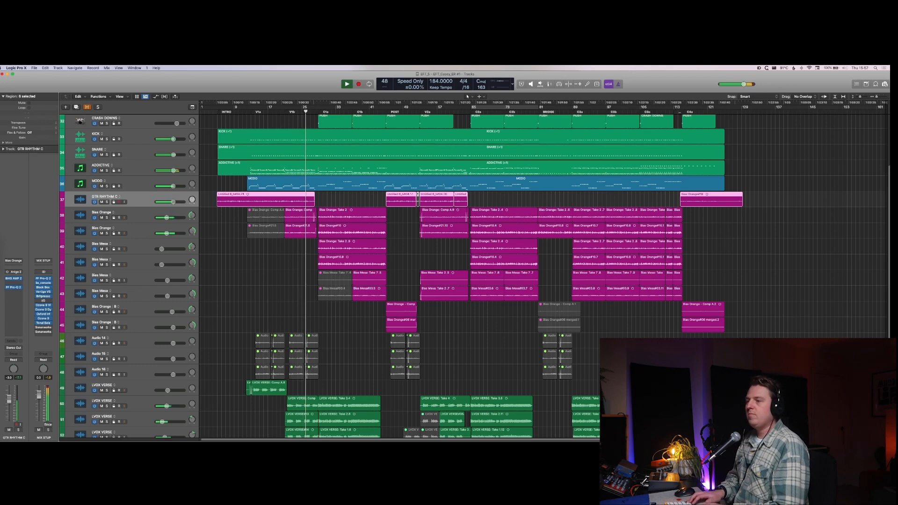
Step: Rename track 38, the Bias Orange track below GTR RHYTHM C, to "GTR RHYTHM L"
key("Down")
key("shift+Return")
type("GTR ")
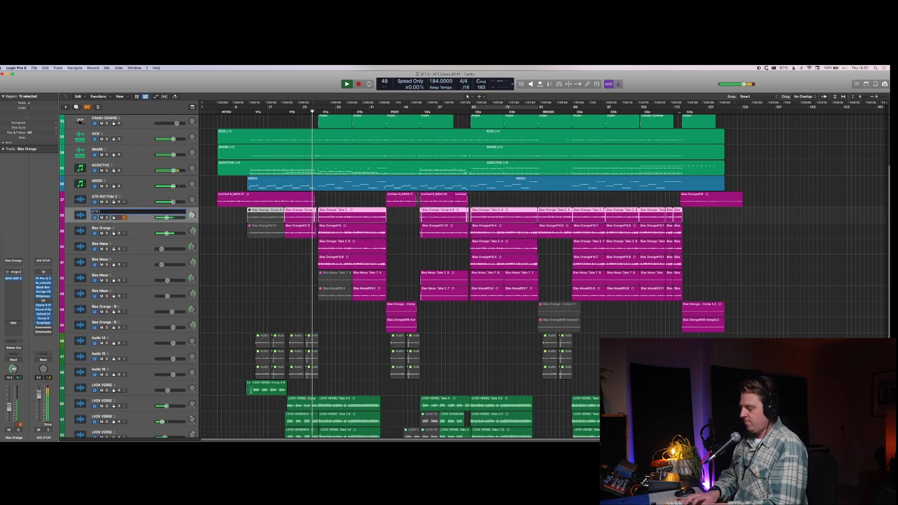
type("RHTY")
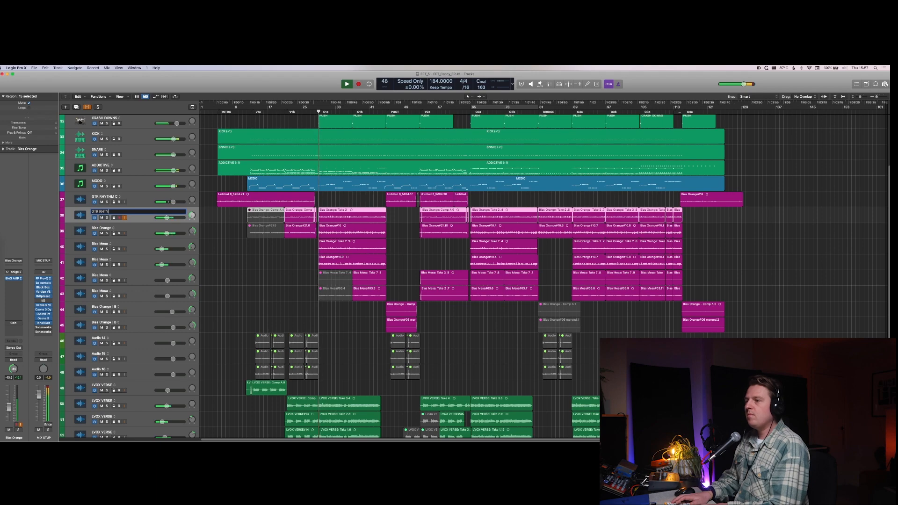
key("BackSpace")
key("BackSpace")
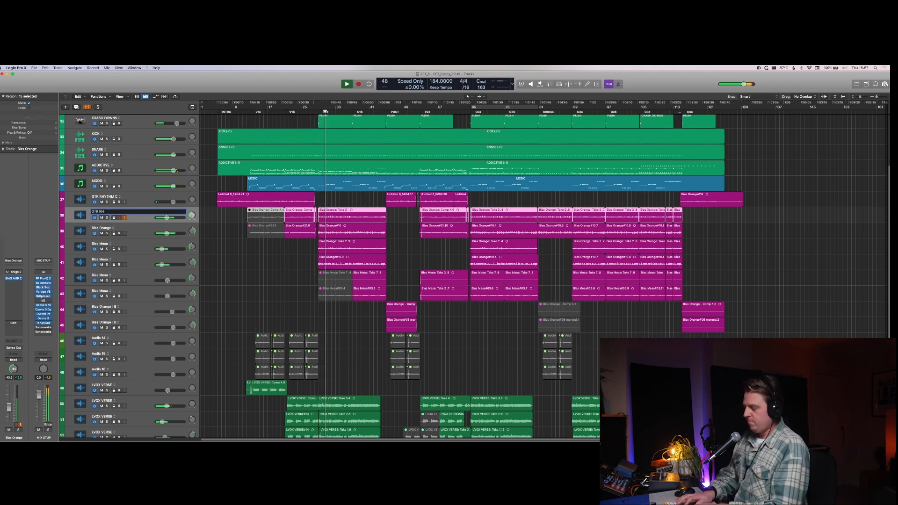
type("YTHM")
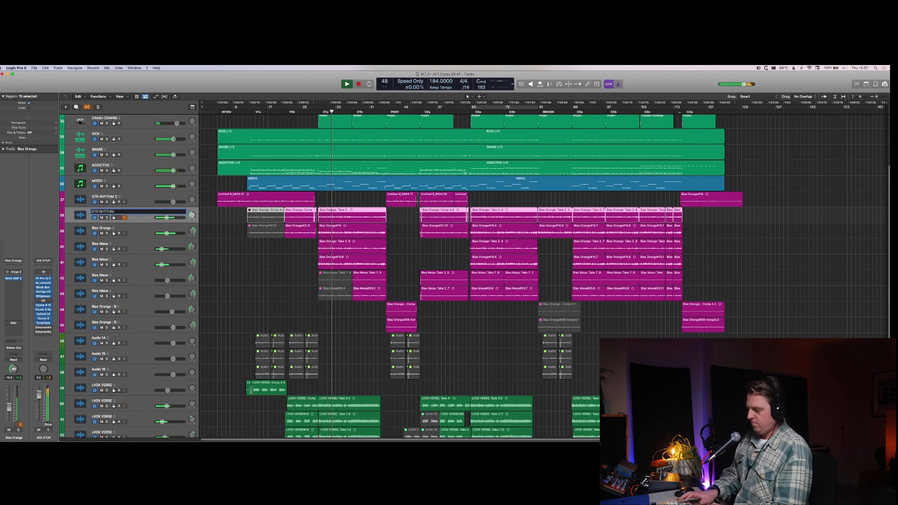
type(" L")
Step: Rename track 39, the remaining Bias Orange rhythm track, to "GTR RHYTHM R"
key("Tab")
type("GTR RHYTHM")
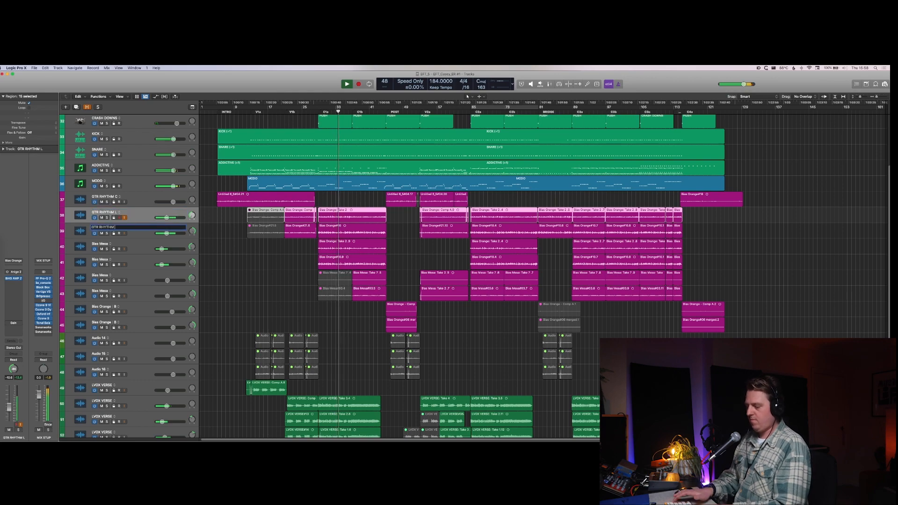
type("R")
key("Return")
Step: Go through the Bias Mesa tracks and rename track 42 to "GTR LEAD L"
key("Down")
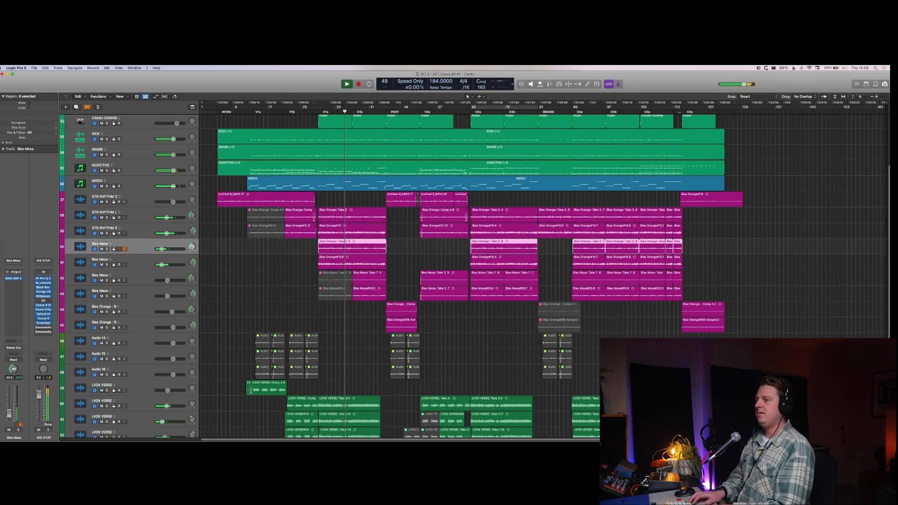
key("Down")
key("Down")
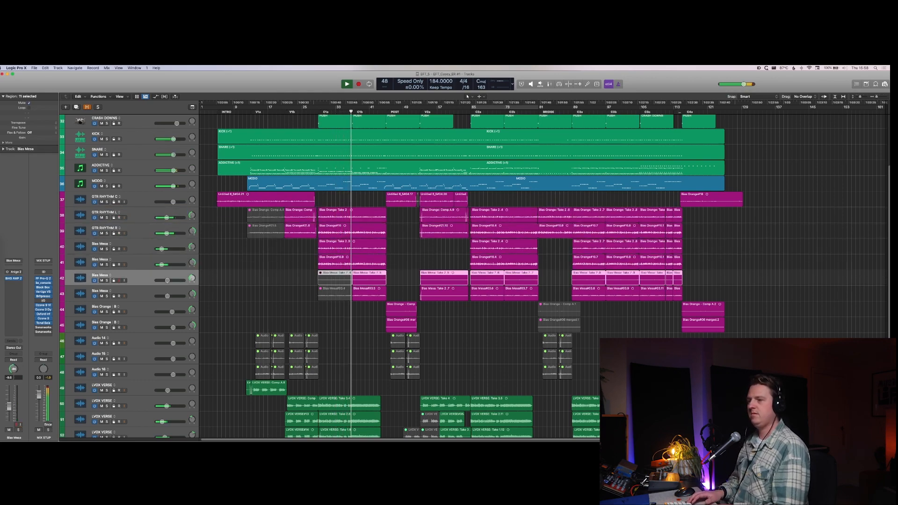
key("Up")
key("Up")
key("Down")
key("Down")
key("Down")
key("Up")
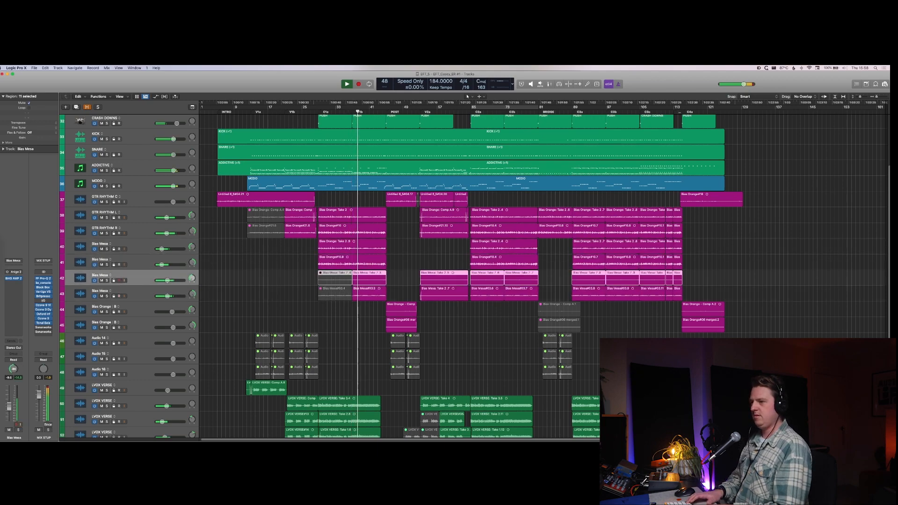
key("shift+Return")
type("G")
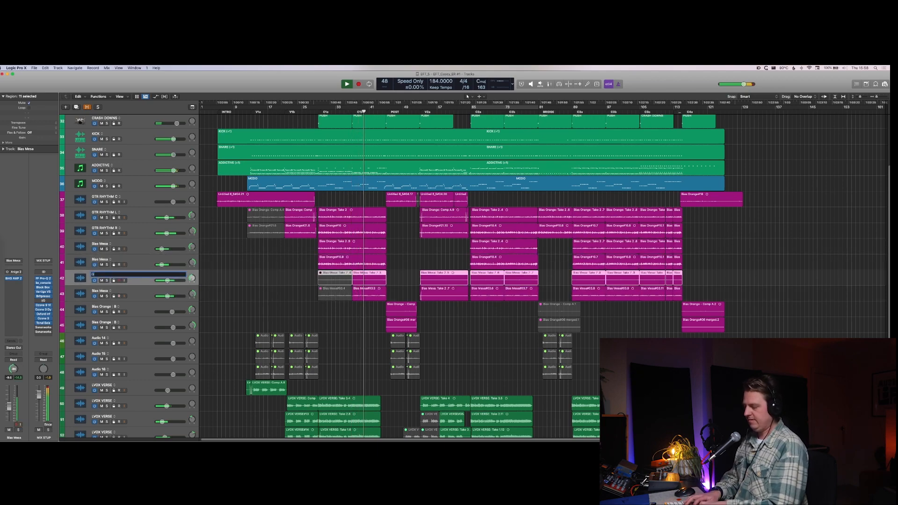
type("TR LEAD L")
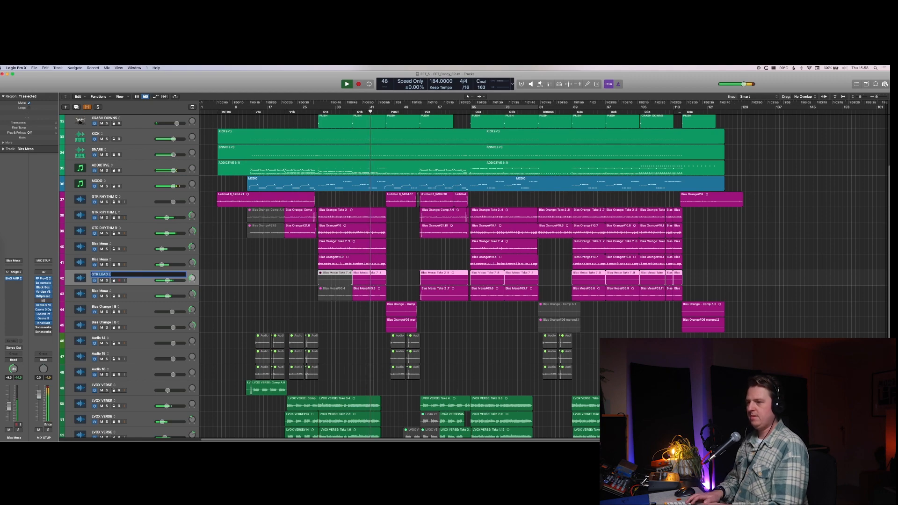
Step: Rename track 43, the Bias Mesa track below GTR LEAD L, to "GTR LEAD R"
key("Tab")
type("GTR LEAD L")
key("BackSpace")
type("R")
key("Return")
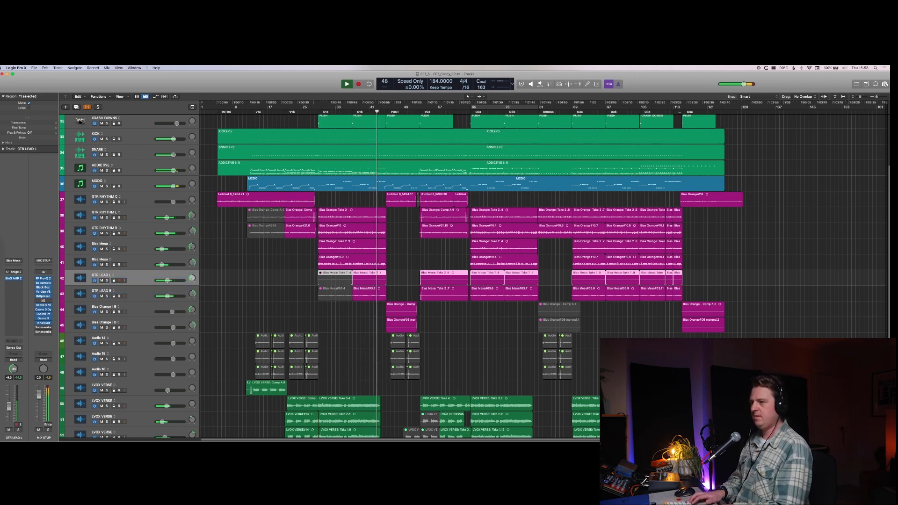
Step: Rename track 44, the first Bias Orange lead track, to "GTR LEAD POST L" and track 45 to "GTR LEAD POST R"
key("Down")
key("Down")
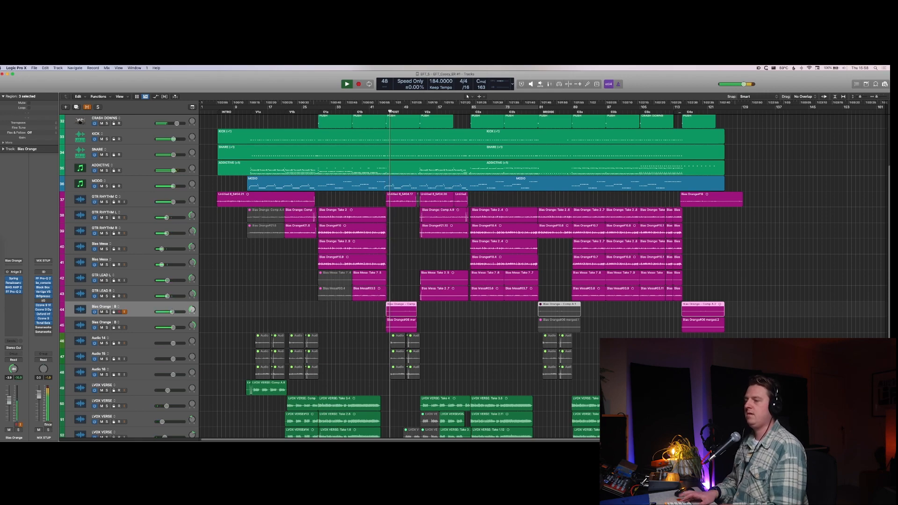
key("shift+n")
type("GTR LE")
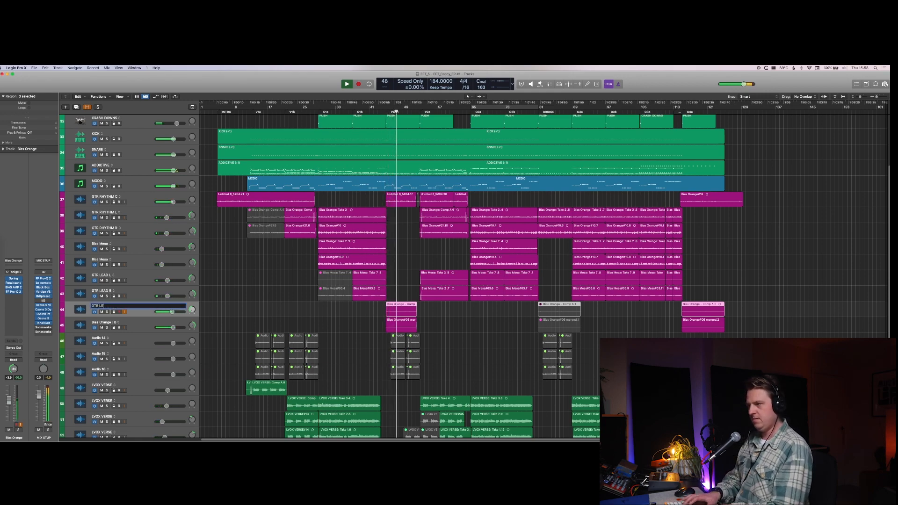
type("AD POST")
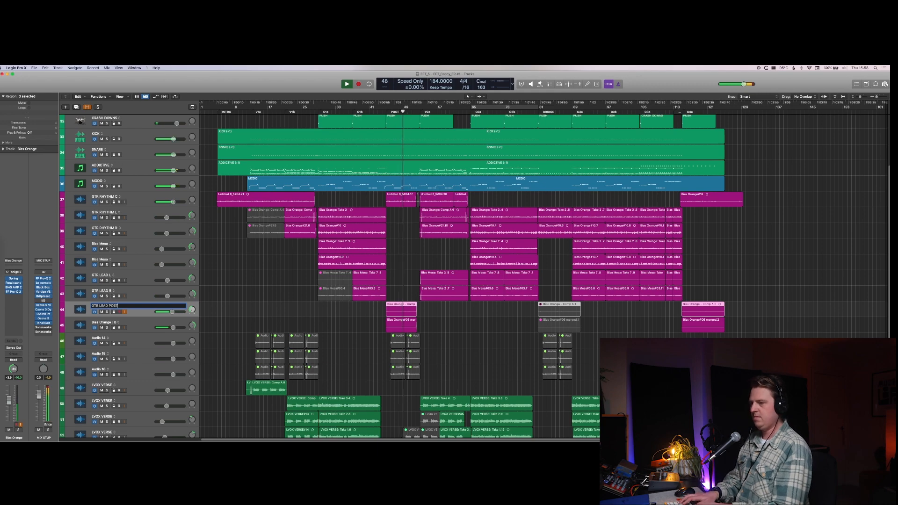
type(" L")
key("Tab")
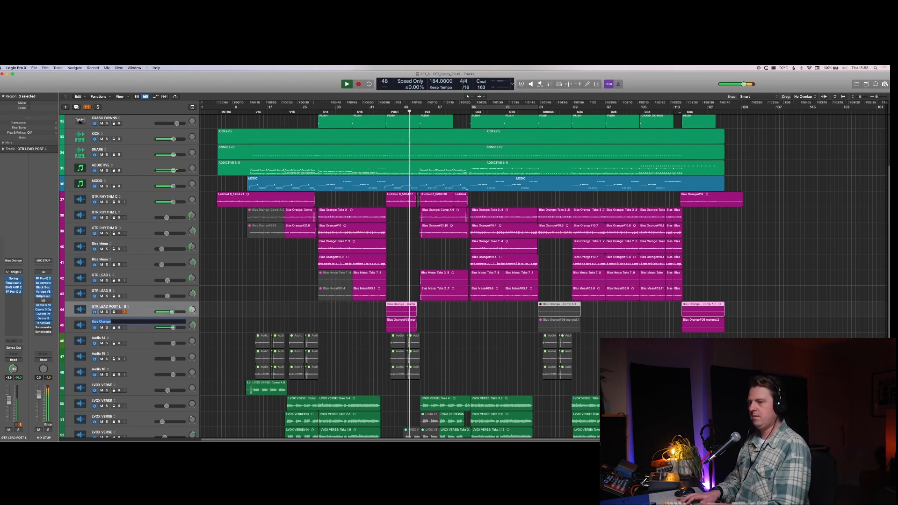
type("GTR LEAD POST R")
key("Return")
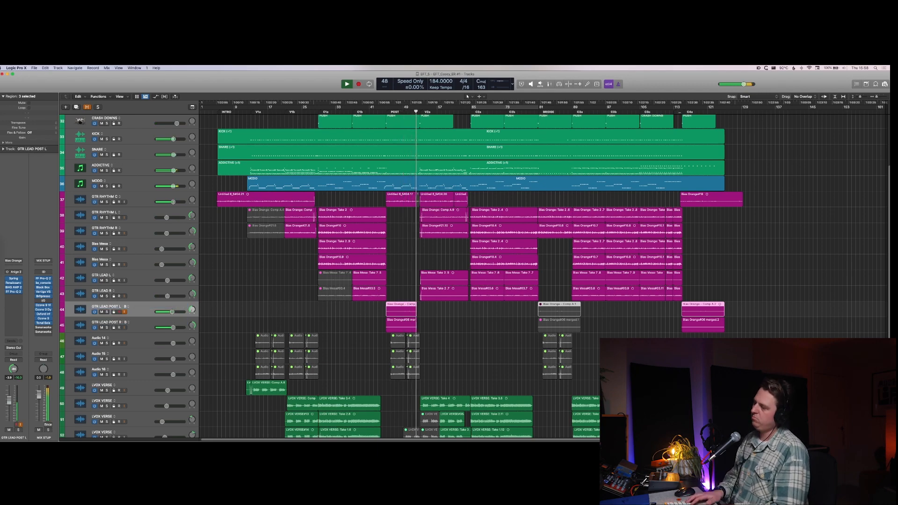
Step: Rename track 49, the first LVOX VERSE track below the Audio tracks, to "LVOX INTRO"
key("Down")
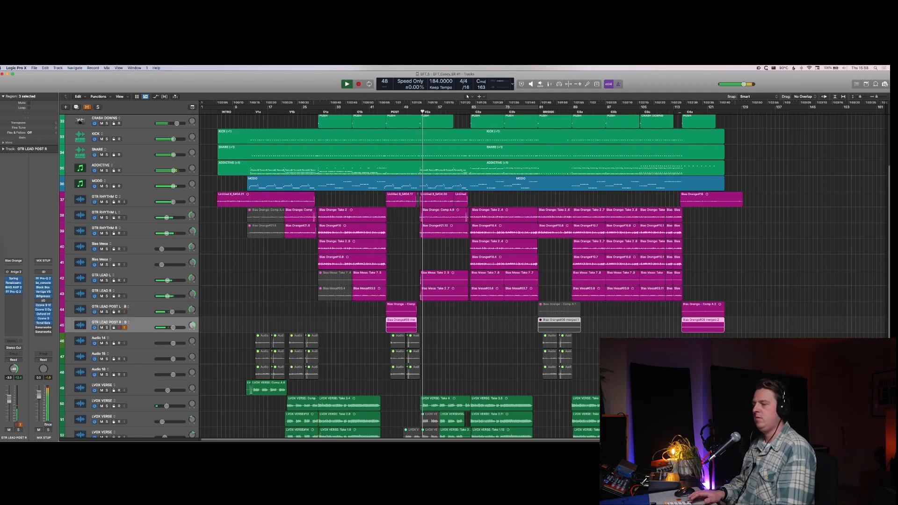
key("Down")
key("Down")
key("Down")
key("Down")
key("Down")
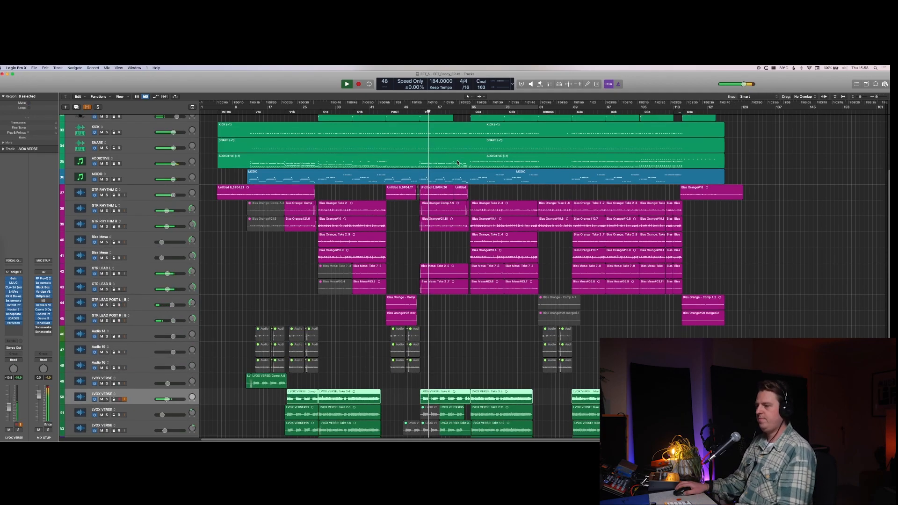
scroll(306, 213, "down", 5)
key("Up")
key("shift+Return")
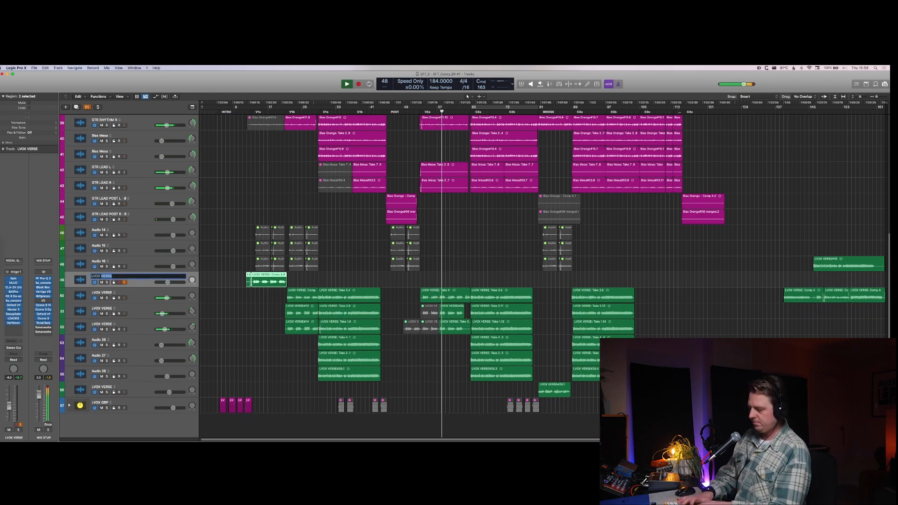
type("INTRO")
key("Return")
Step: Rename track 51, the second remaining LVOX VERSE track, to "LVOX VERSE DBL"
key("Down")
key("Down")
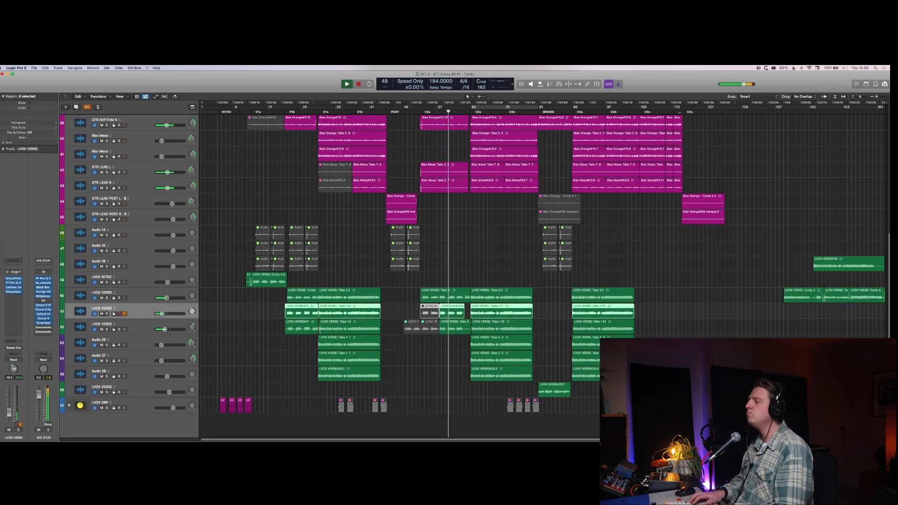
key("shift+Return")
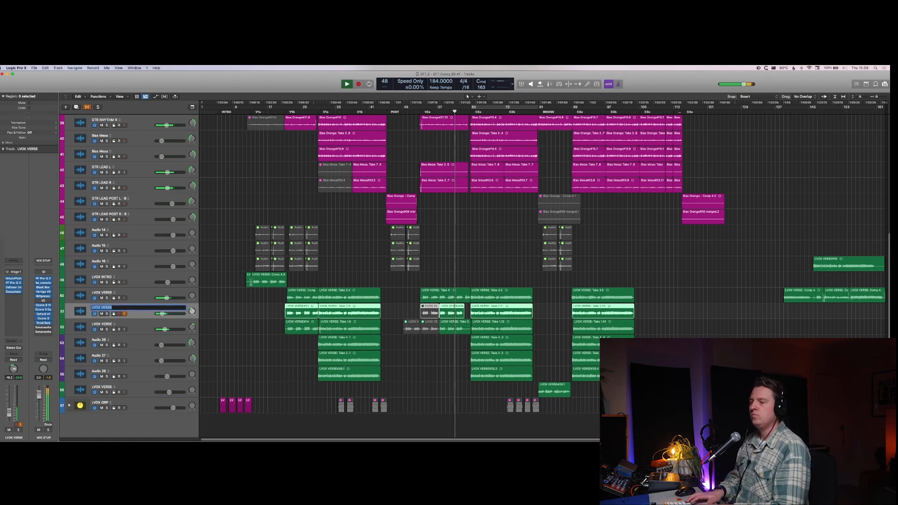
key("Right")
type("DBL")
key("Return")
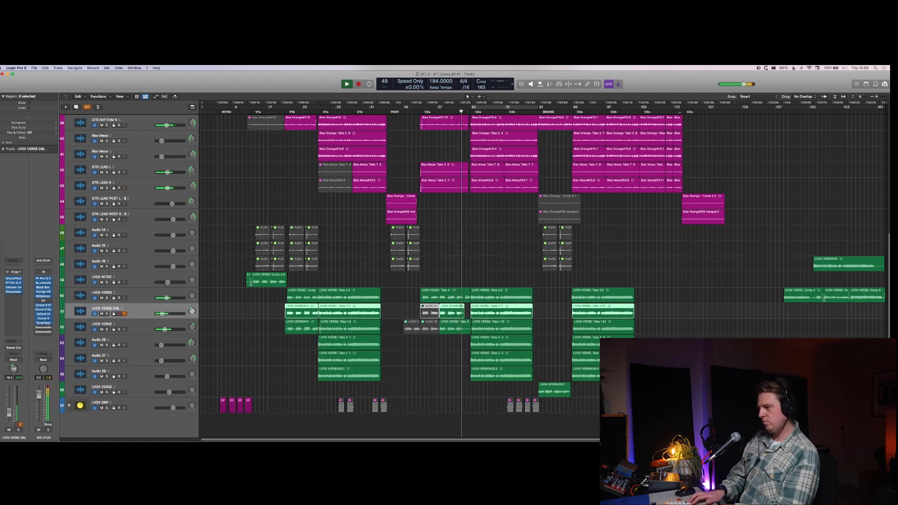
Step: Rename track 52, directly below LVOX VERSE DBL, to "LVOX VERSE TRPL"
key("Down")
key("shift+Return")
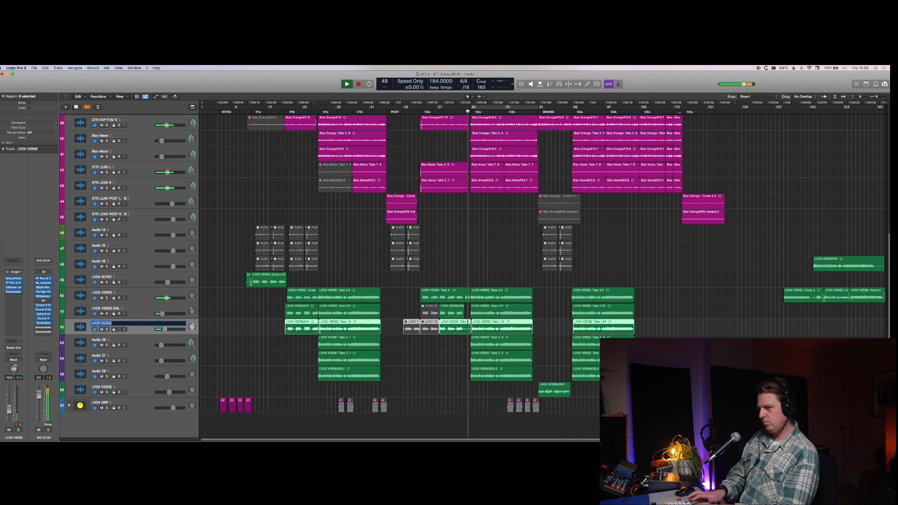
key("Right")
type("TRPL")
key("Return")
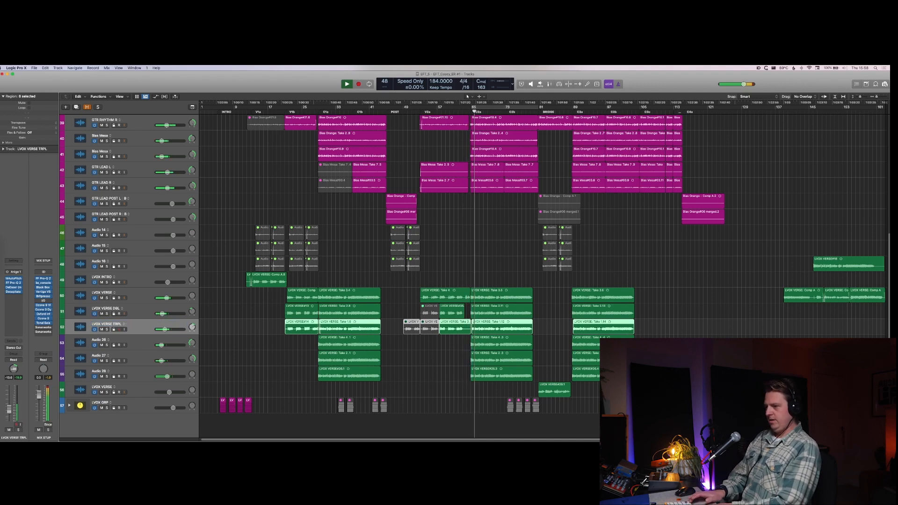
Step: Go through the vocal tracks below LVOX VERSE TRPL and rename track 53 to "LV CHORUS ADD"
key("Down")
key("Down")
key("Down")
key("Up")
key("Up")
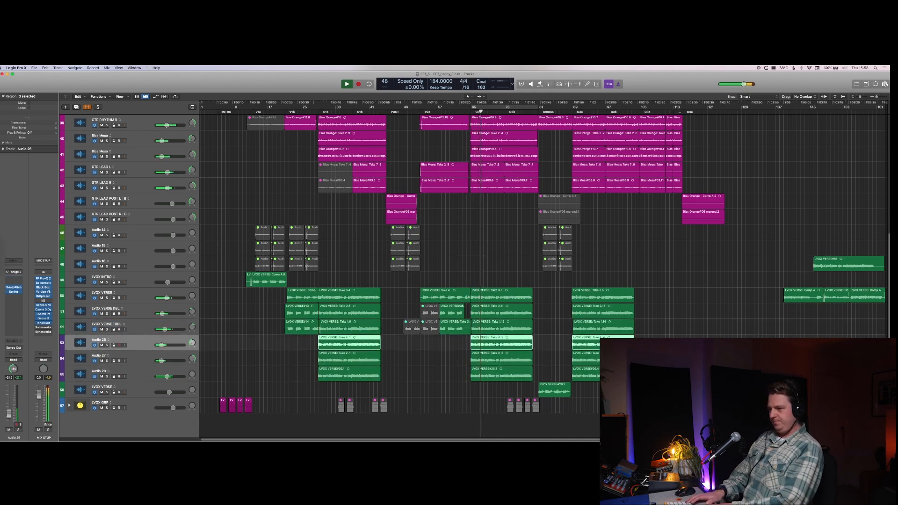
key("shift+Return")
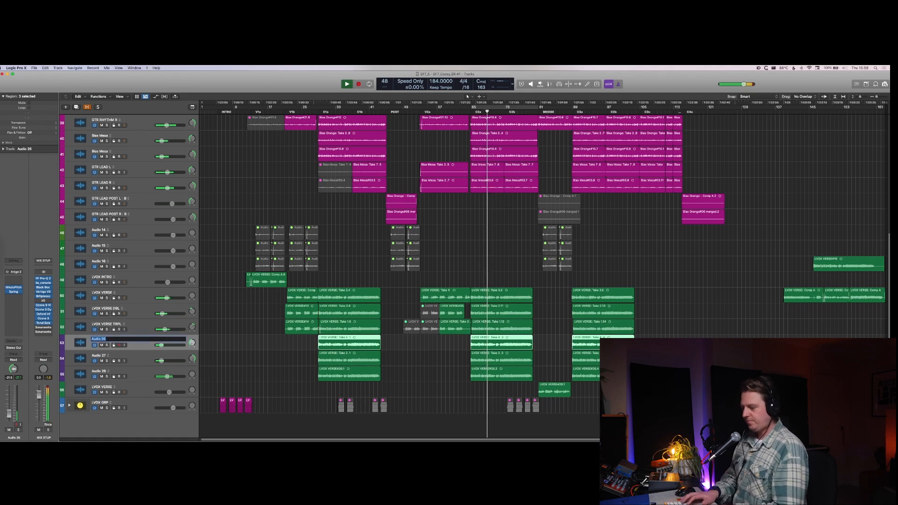
type("LV CHORUS")
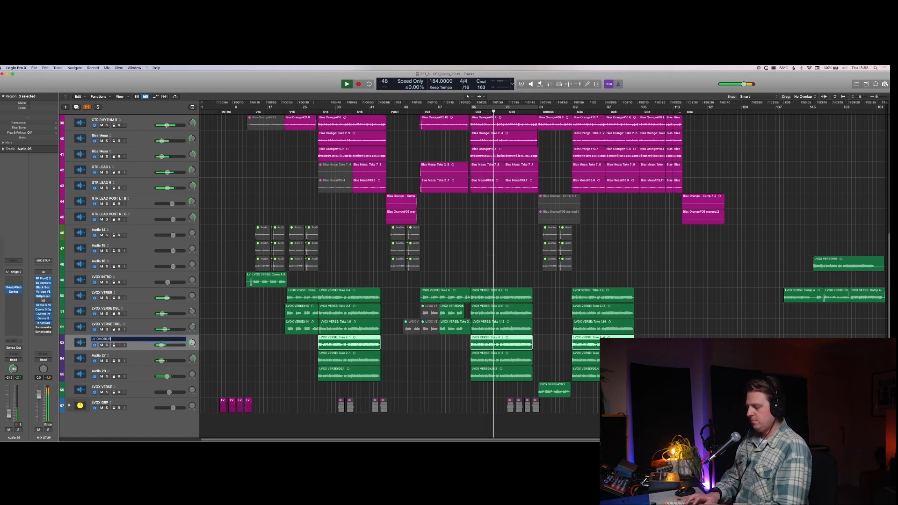
type(" ADD")
key("Return")
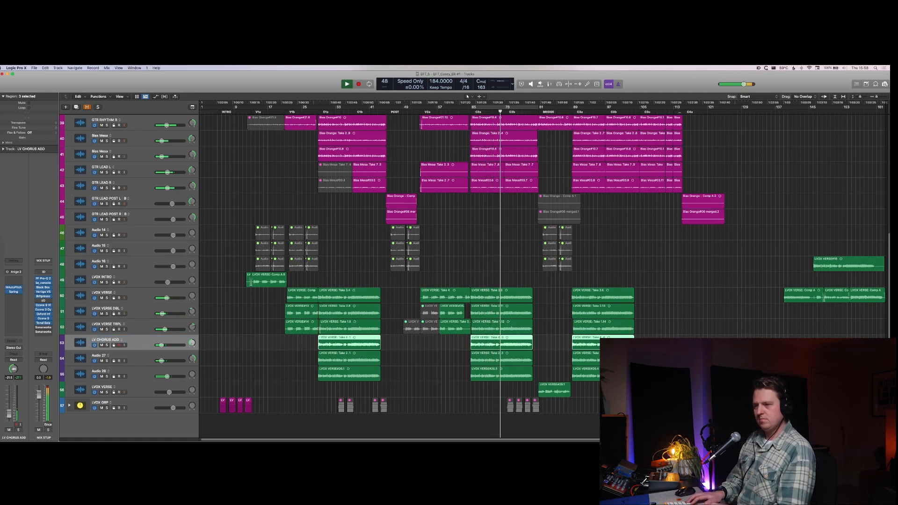
Step: Check the LV CHORUS ADD channel in the mixer and extend its track name to "LV CHORUS ADD L"
key("x")
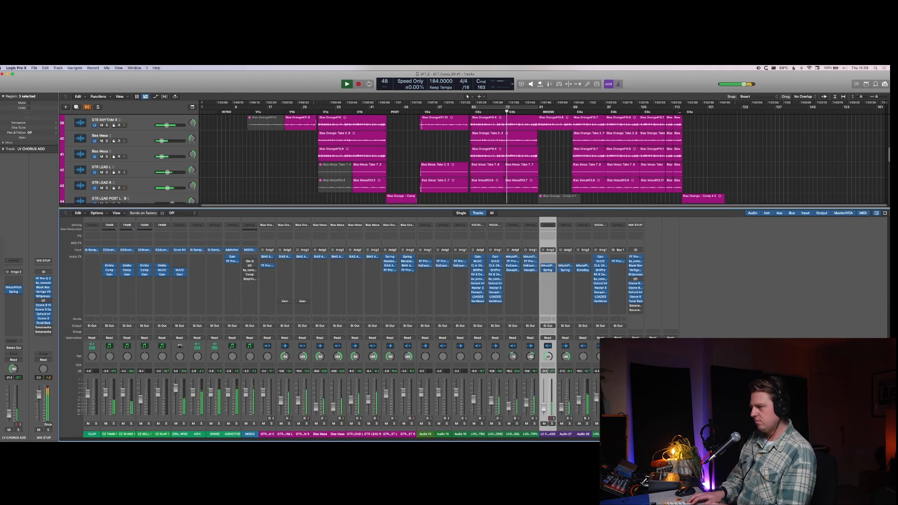
key("x")
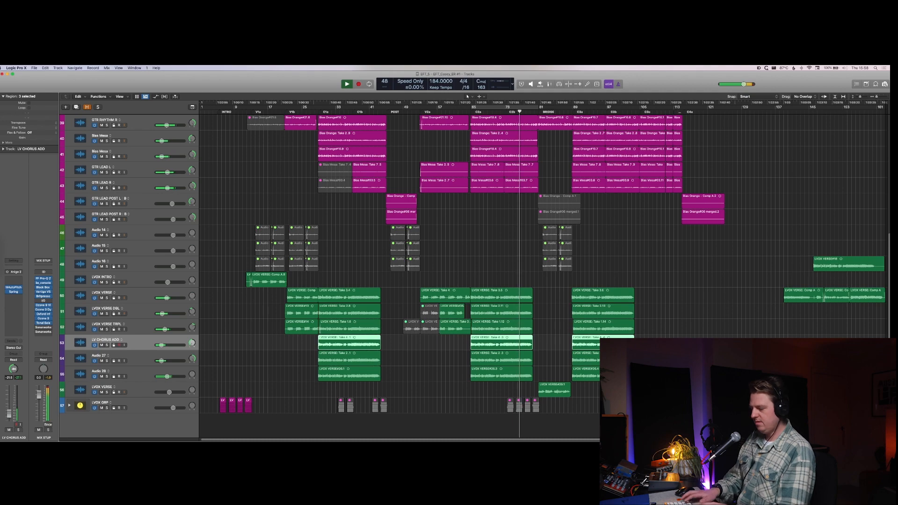
key("shift+backslash")
key("shift+Return")
key("Right")
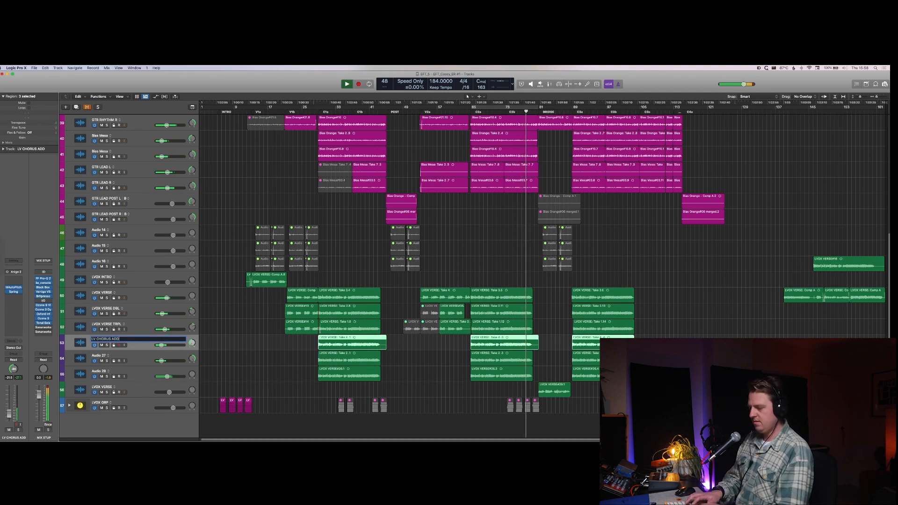
type("L")
Step: Copy the name "LV CHORUS ADD L" from track 53 to track 54 below it
key("super+c")
key("Tab")
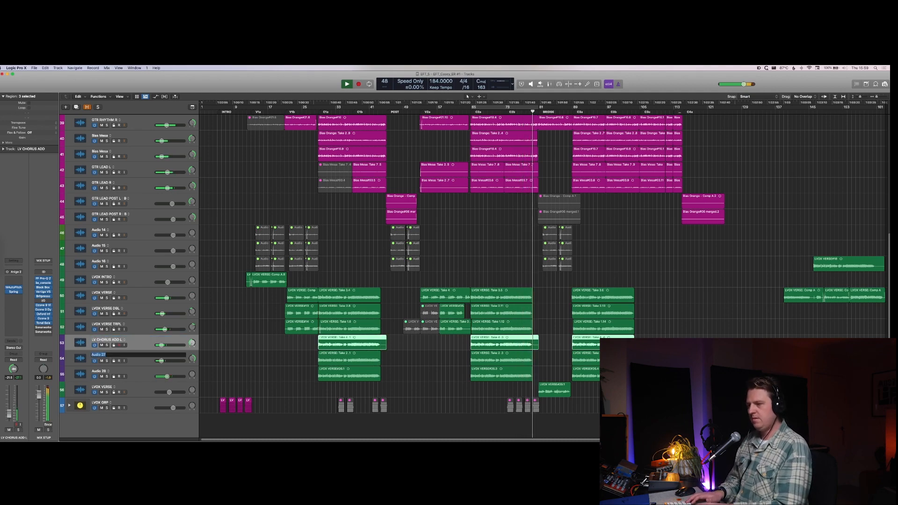
key("super+v")
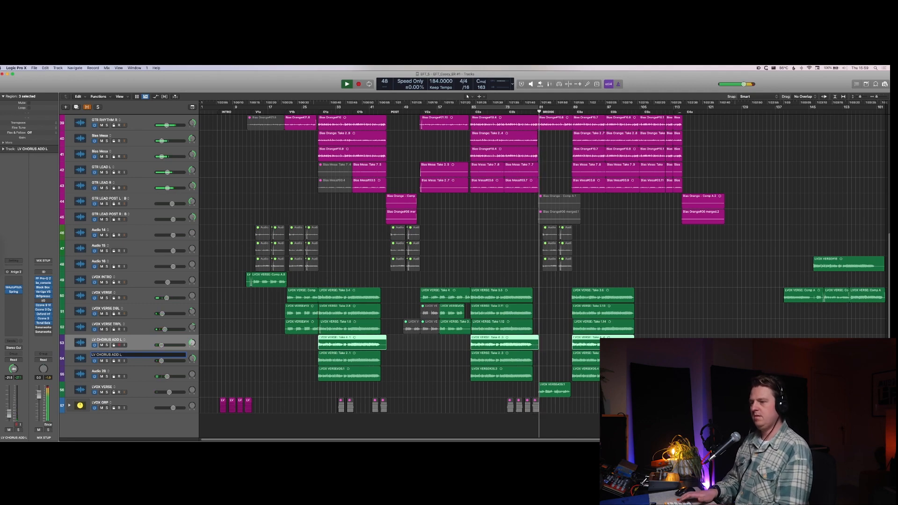
key("Return")
Step: Rename track 56, the vocal track with the single bridge region, to "LVOX VERSE BRIDGE"
key("Down")
key("Down")
key("Down")
key("shift+Return")
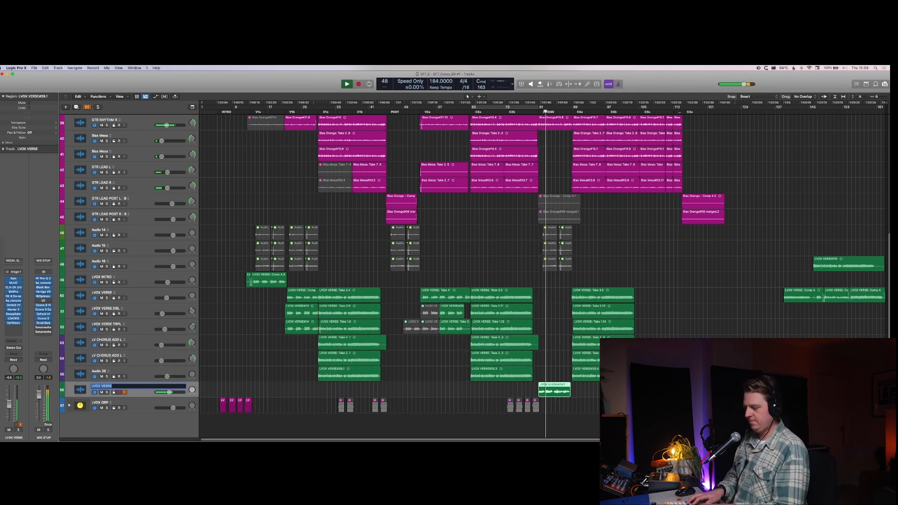
key("Right")
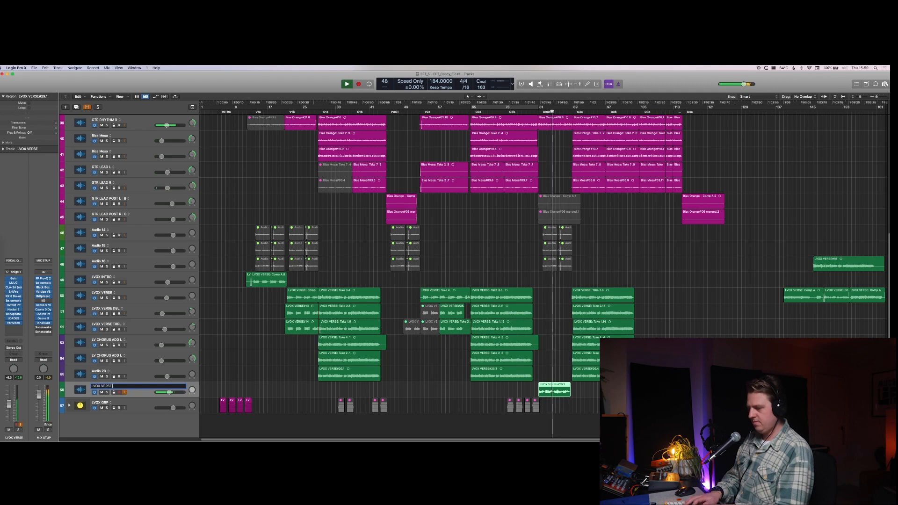
type("BRIDG")
type("E")
key("Return")
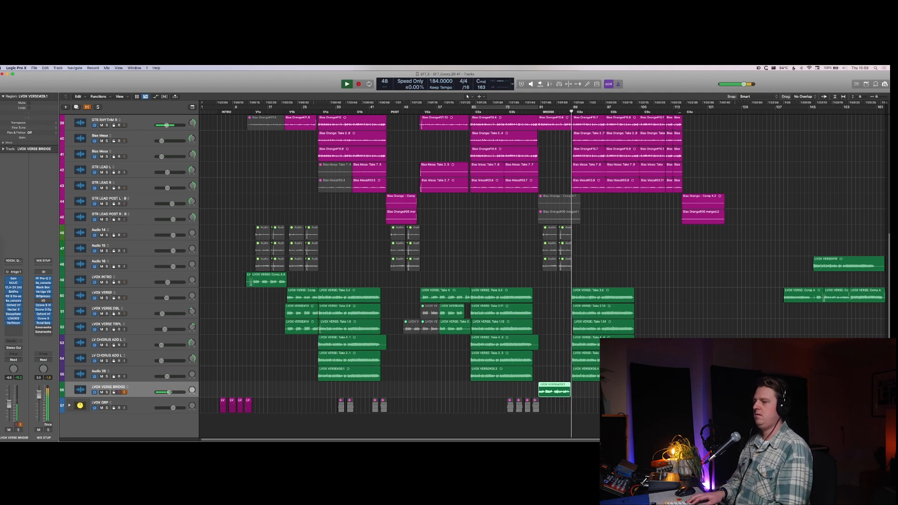
Step: Rename track 55, the Audio 28 track above LVOX VERSE BRIDGE, to "LV FX CHORUS"
key("Up")
key("Up")
key("Down")
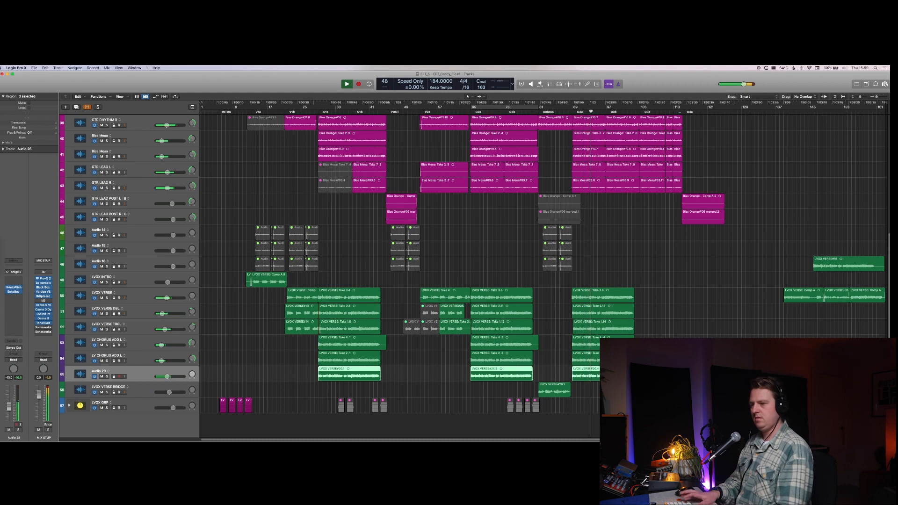
key("shift+Return")
type("L")
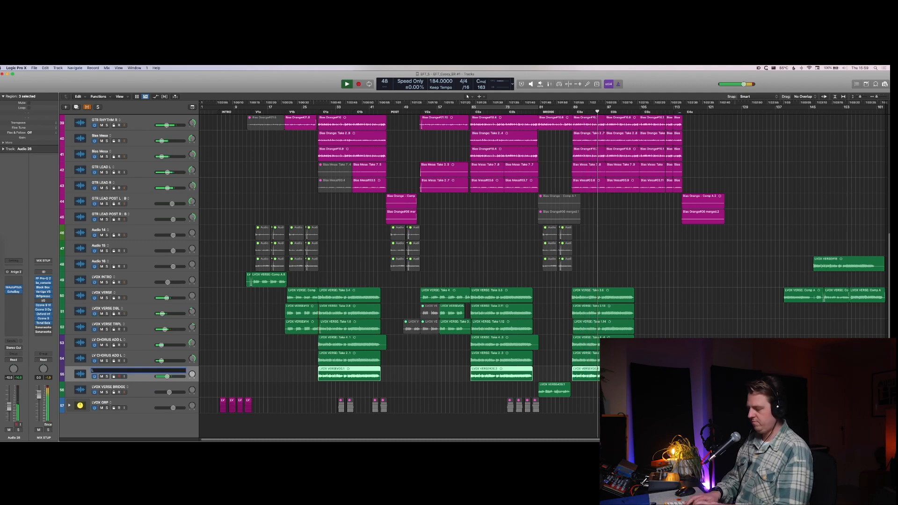
type("V FX CHORUS")
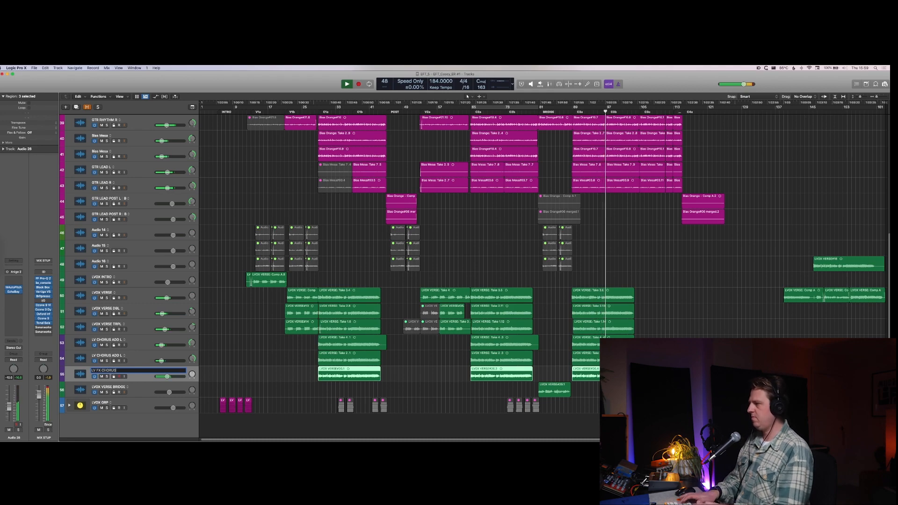
key("Return")
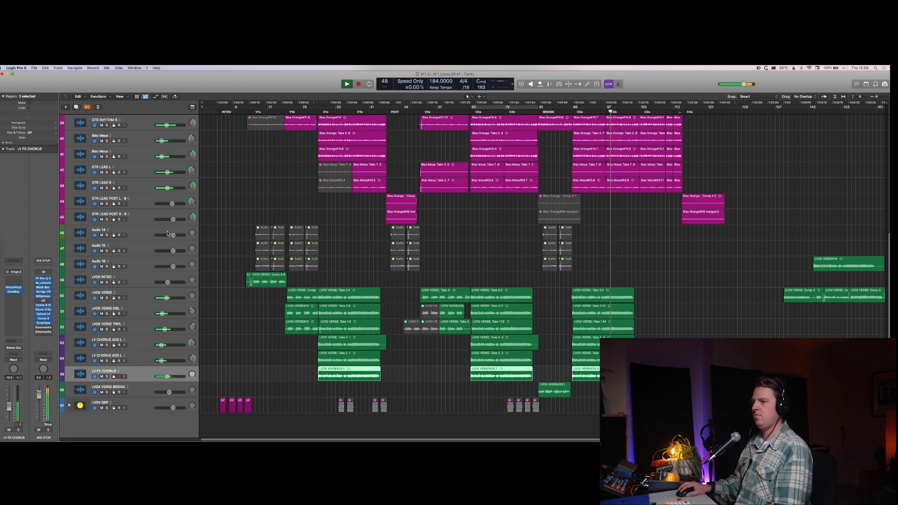
Step: Select the three muted audio tracks 46 to 48 together
left_click(141, 264)
left_click(140, 238, "shift")
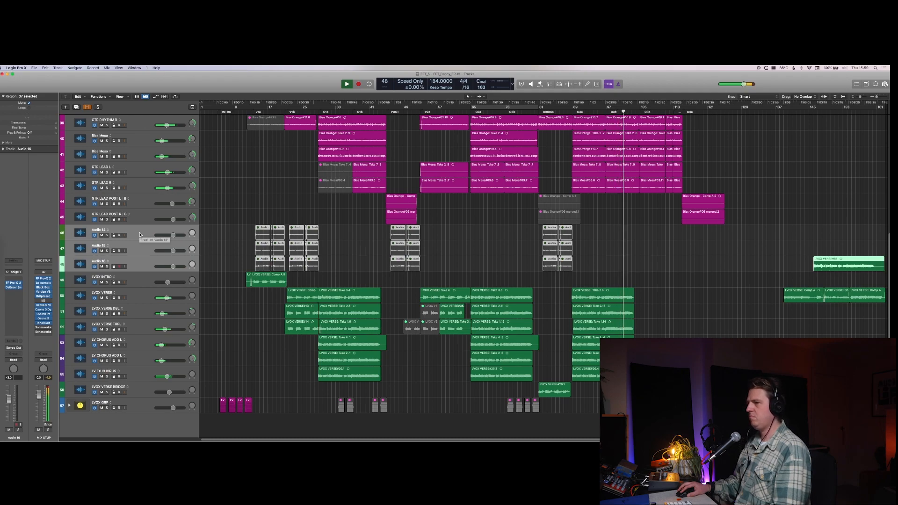
Step: Rename track 36, the MODO track above the guitars, to "MODO BASS"
scroll(176, 239, "up", 3)
scroll(176, 239, "up", 9)
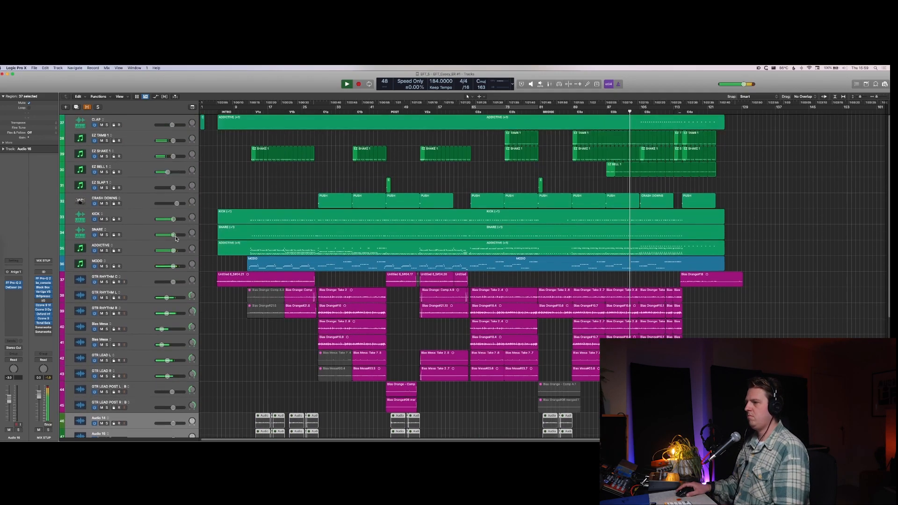
left_click(130, 267)
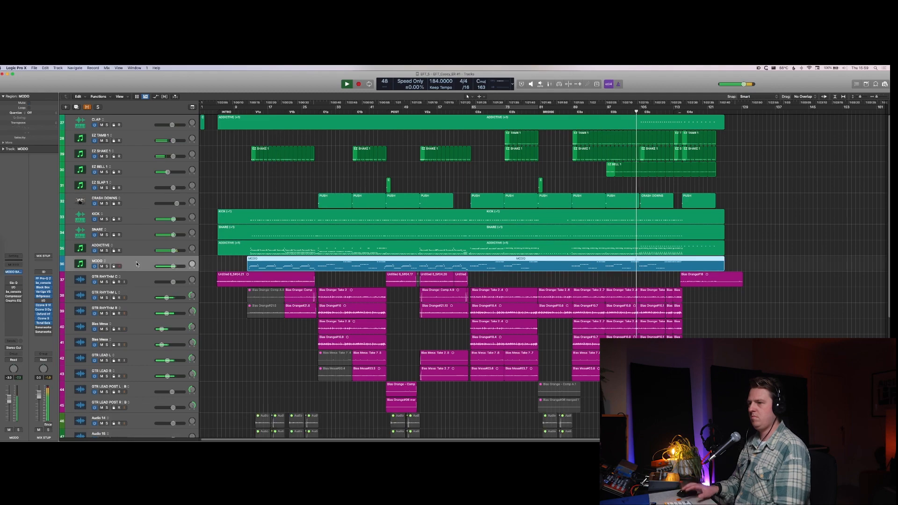
double_click(96, 261)
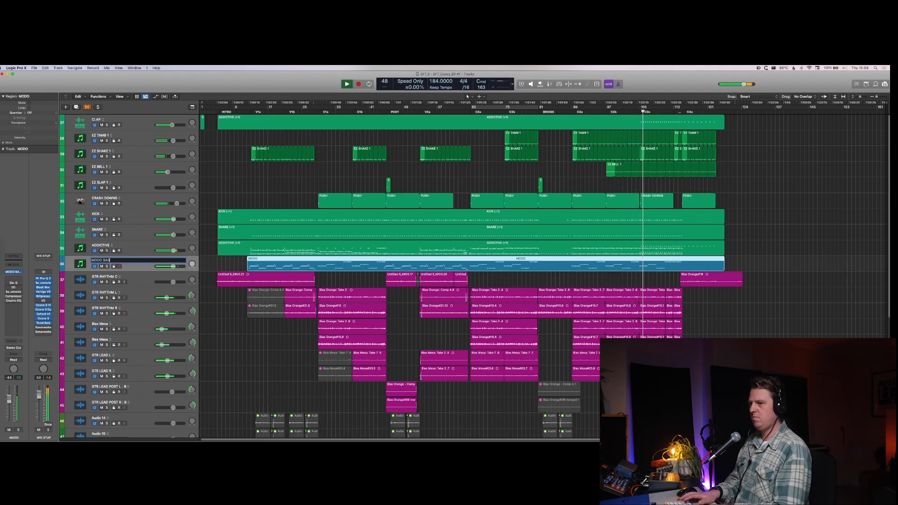
type("BASS")
key("Return")
Step: Go through the drum and percussion tracks from MODO BASS up to CLAP to check their names
key("Up")
key("Up")
key("Up")
key("Up")
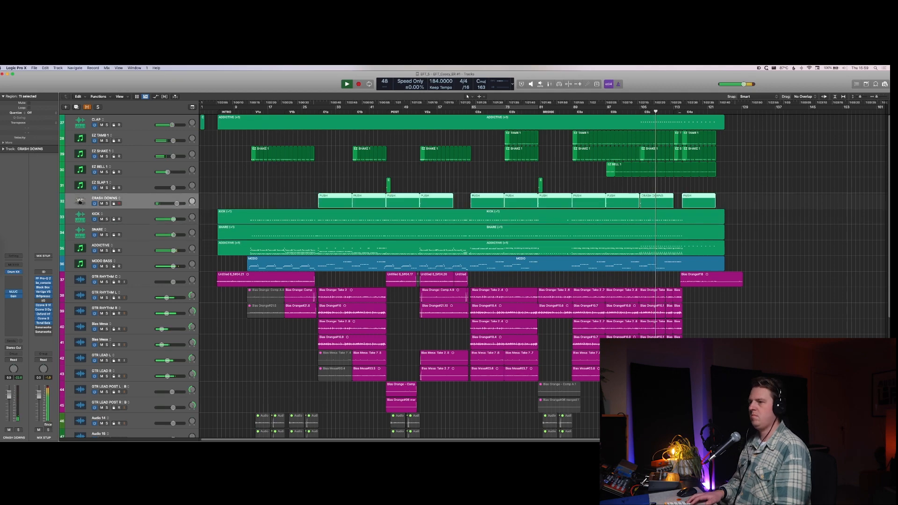
key("Up")
key("Up")
key("Up")
key("Up")
key("Up")
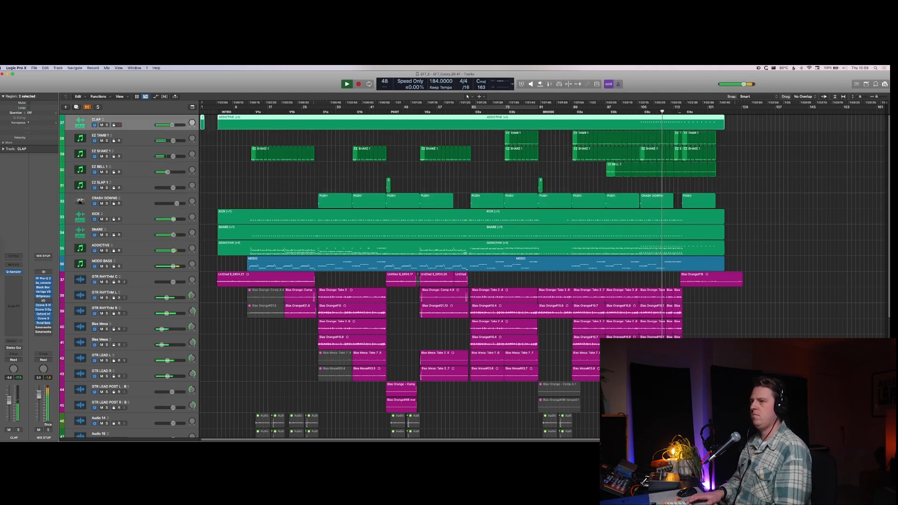
Step: Check the track names from the lead guitars down through the muted audio and vocal tracks to LVOX GRP, then stop playback
scroll(308, 351, "down", 5)
scroll(307, 351, "down", 3)
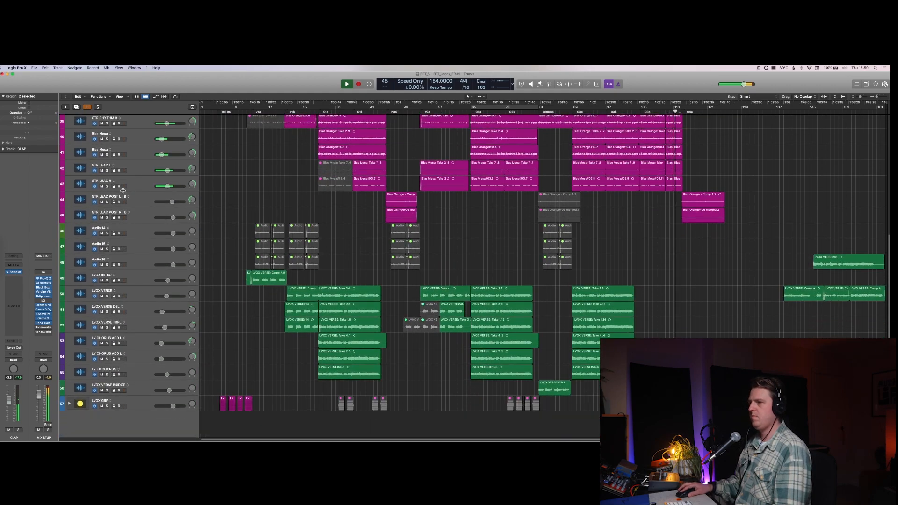
left_click(138, 200)
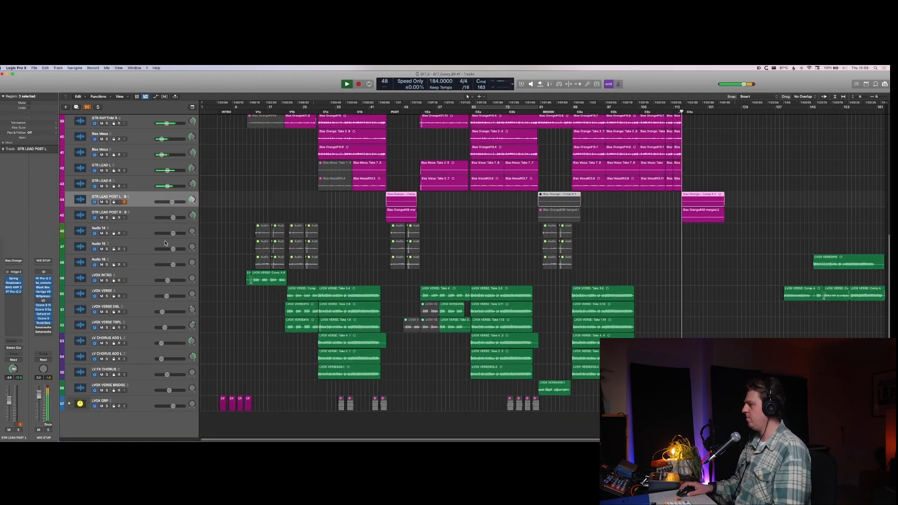
left_click(135, 402)
key("super+Down")
key("super+Down")
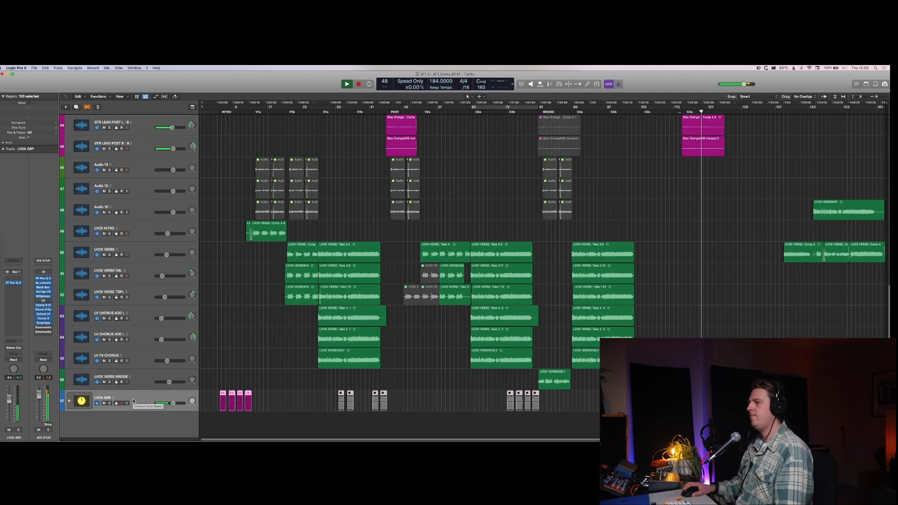
key("super+Up")
key("super+Up")
key("super+Up")
key("super+Up")
key("super+Up")
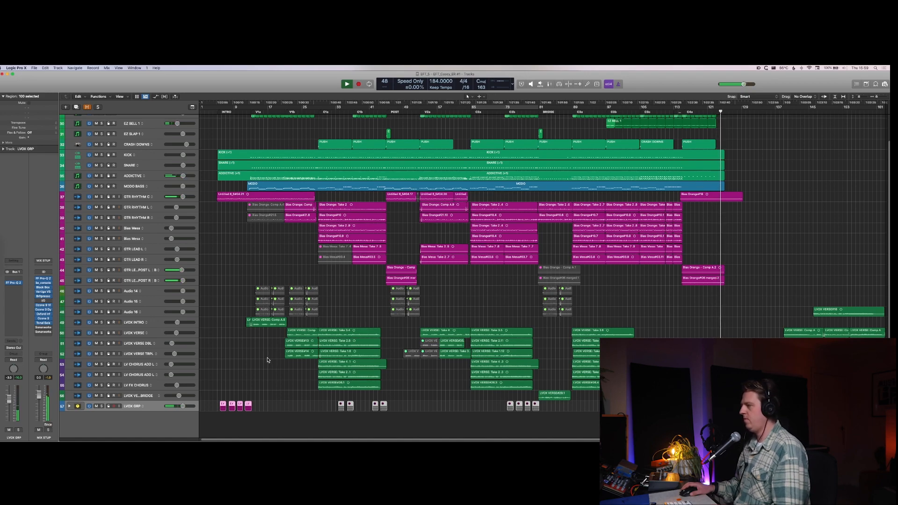
key("space")
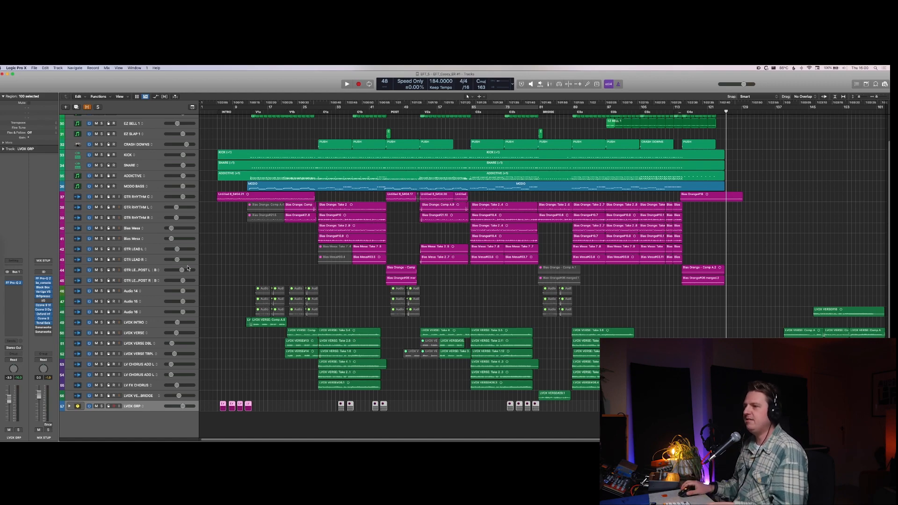
Step: Loop the first chorus region on track 40, the upper Bias Mesa track, and play it back soloed
key("super+Down")
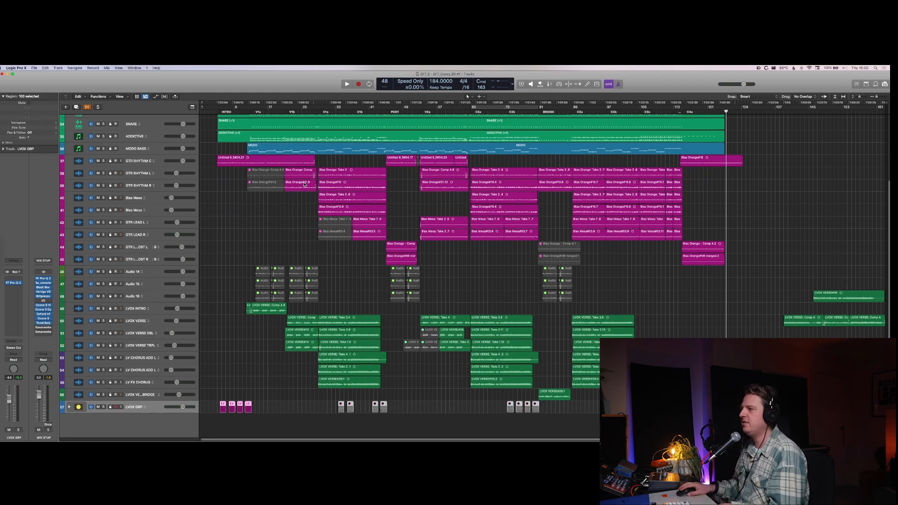
left_click(342, 203)
key("super+u")
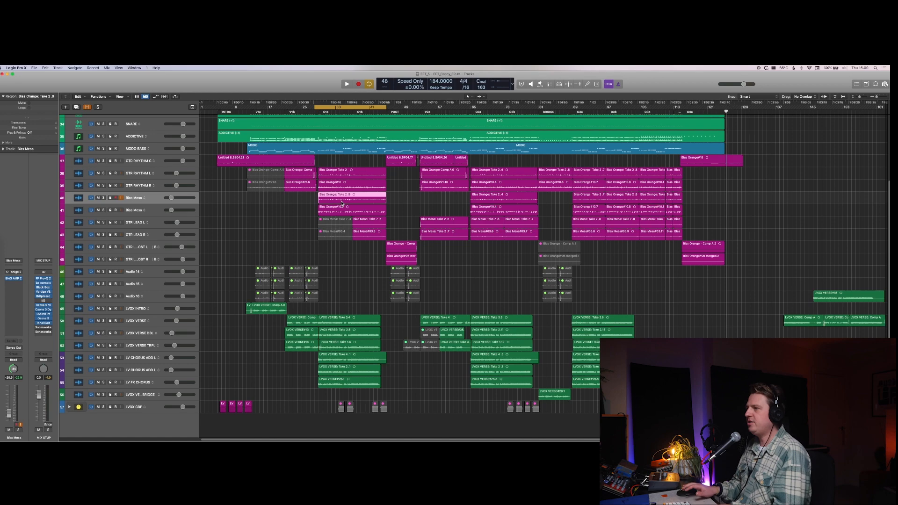
key("s")
key("space")
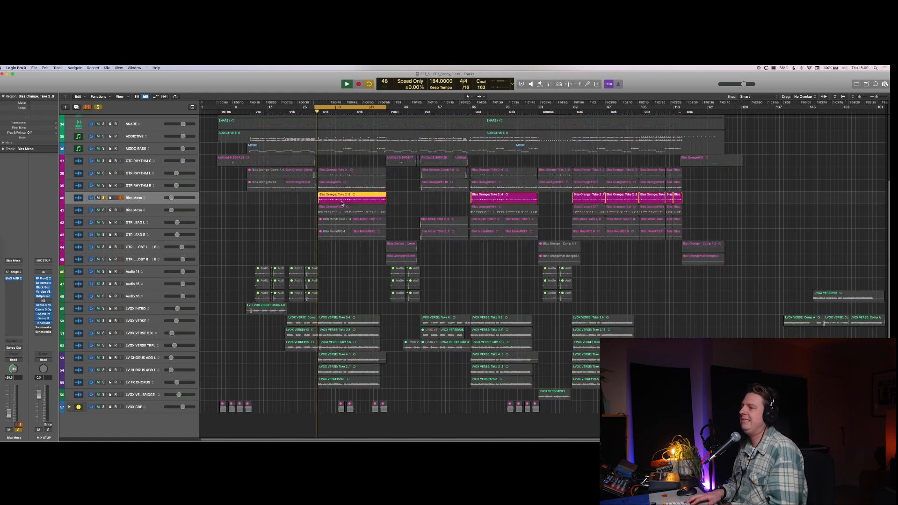
Step: Compare the upper Bias Mesa track with GTR RHYTHM L and R by soloing them together, then stop playback and clear the solos
key("Up")
key("s")
key("Down")
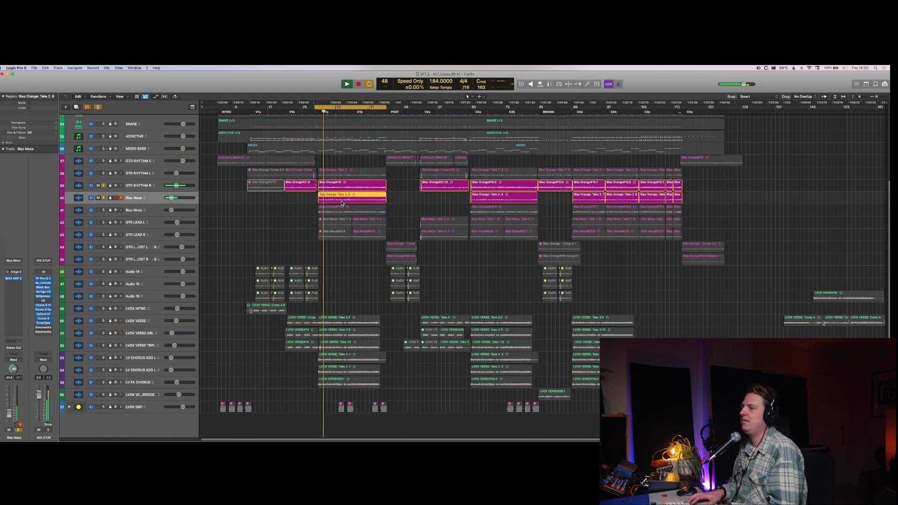
key("Down")
key("Up")
key("Up")
key("Up")
key("s")
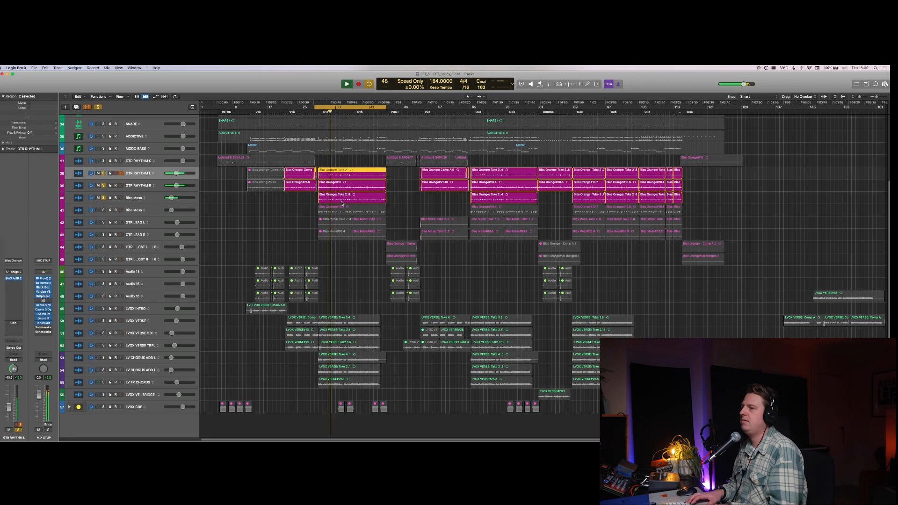
key("Down")
key("Down")
key("Up")
key("s")
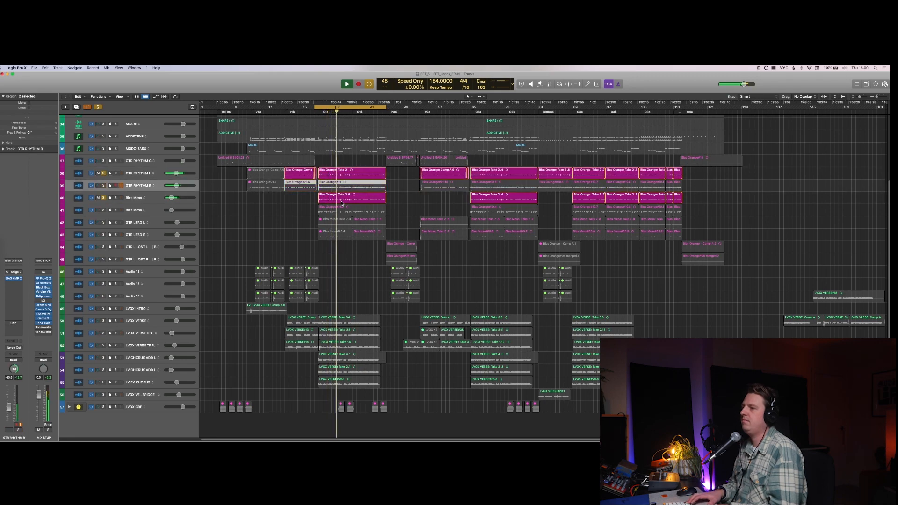
key("Down")
key("s")
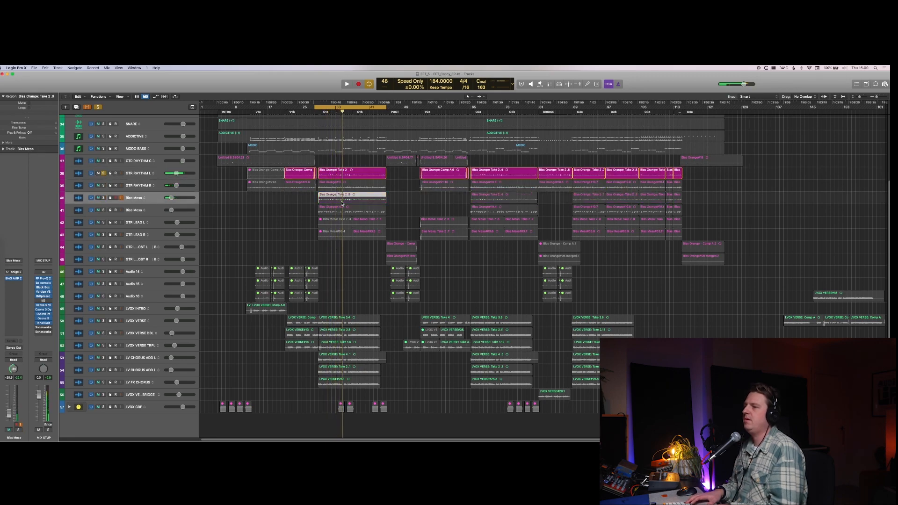
key("space")
key("Up")
key("Up")
key("s")
Step: Rename tracks 40 and 41, the two Bias Mesa tracks, to "GTR L EXTRA DIST"
key("Down")
key("Down")
key("shift+Return")
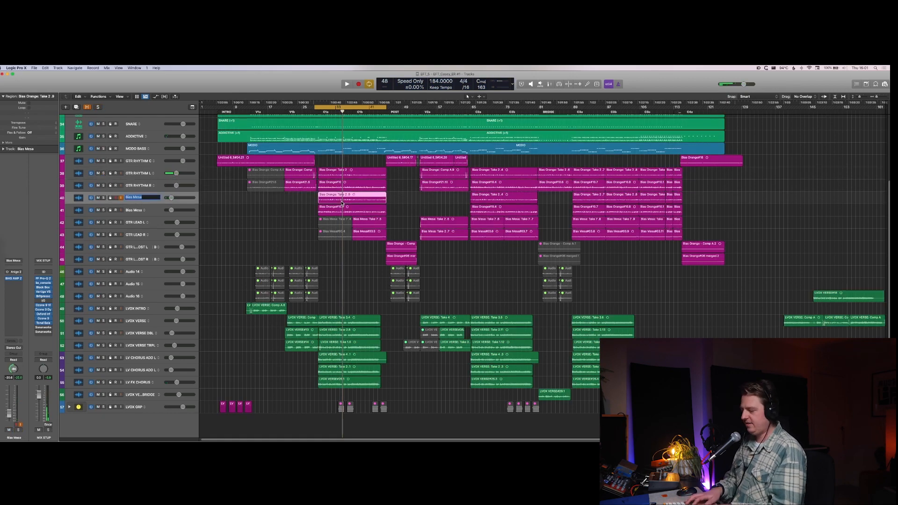
type("GTR L EX")
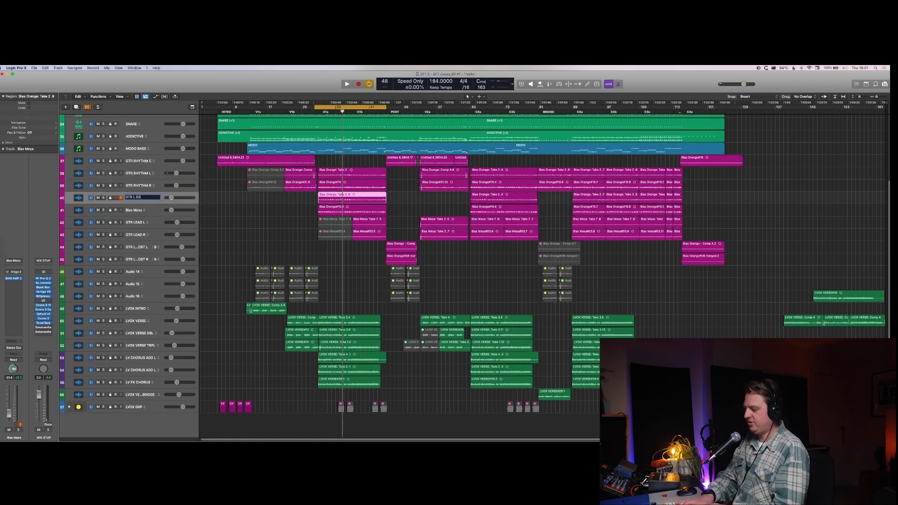
type("TRA DIST")
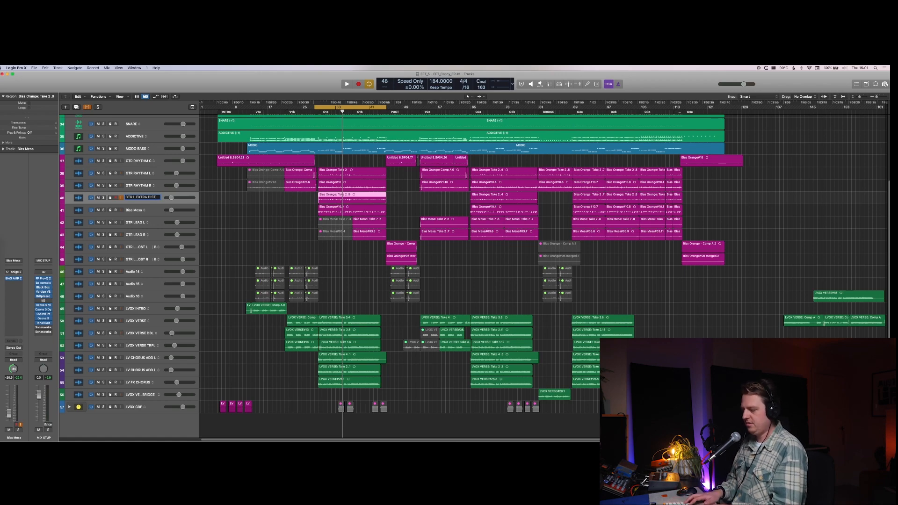
key("Return")
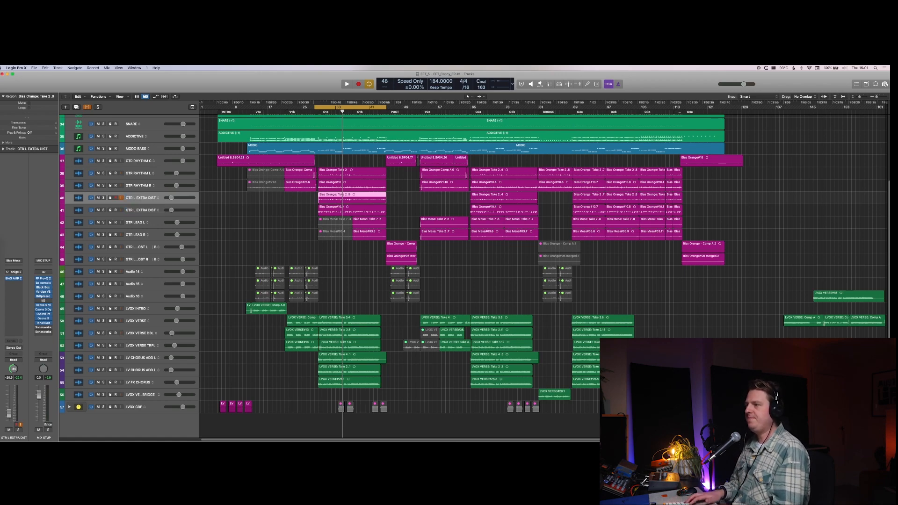
Step: Unmute the POST section regions on tracks 46 to 48 and audition them soloed in a loop
key("Down")
key("Down")
key("Down")
key("Down")
key("Down")
key("Down")
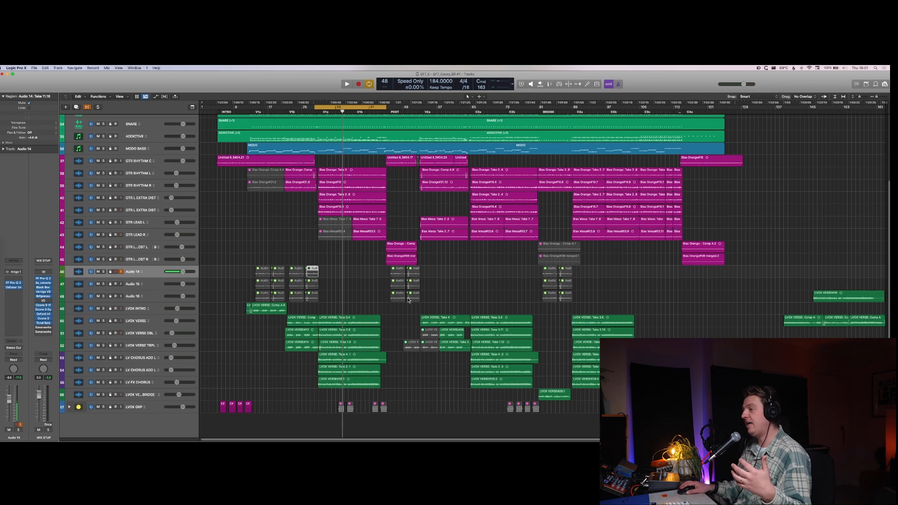
left_click_drag(436, 266, 380, 304)
key("ctrl+m")
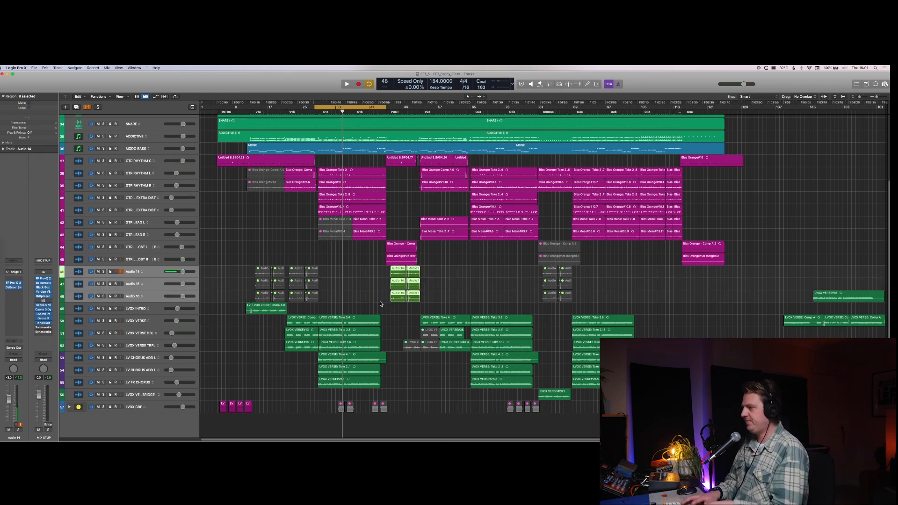
key("super+u")
key("s")
key("space")
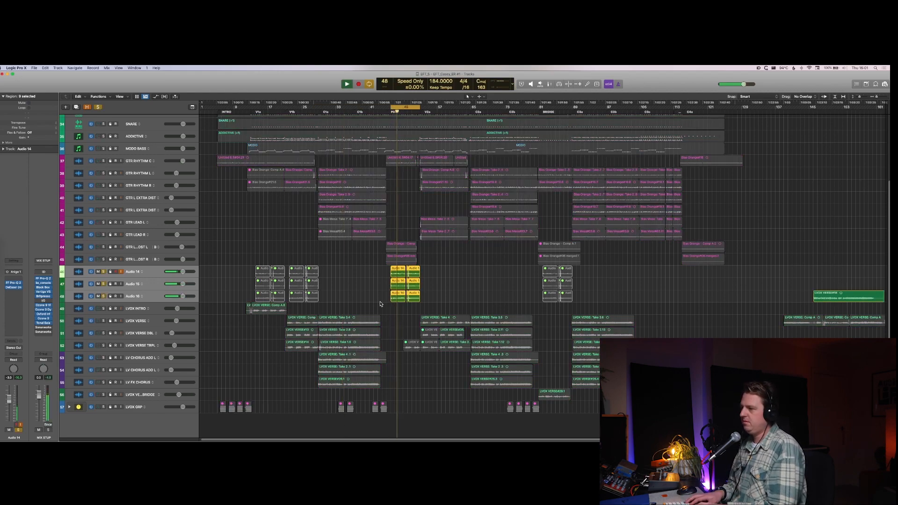
key("space")
key("s")
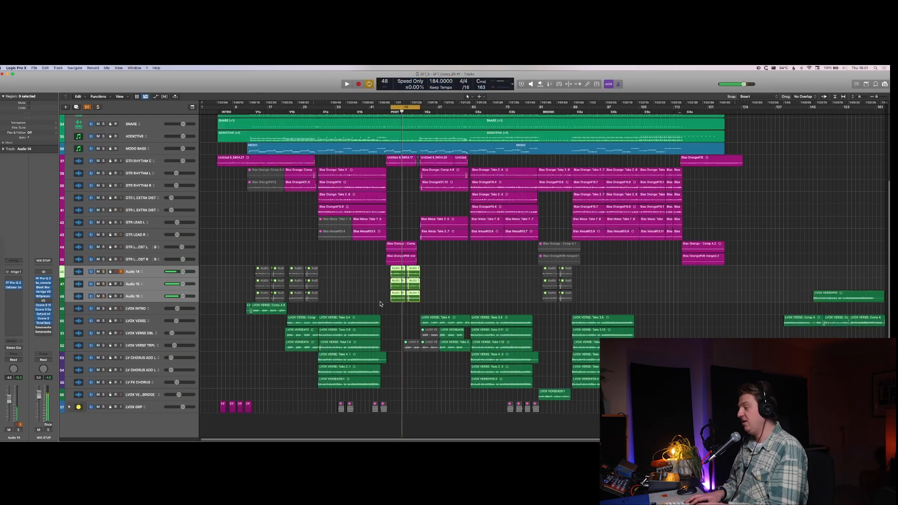
Step: Turn the loop off and play the POST section from its start with all tracks to hear the unmuted regions in context
key("c")
key("comma")
key("comma")
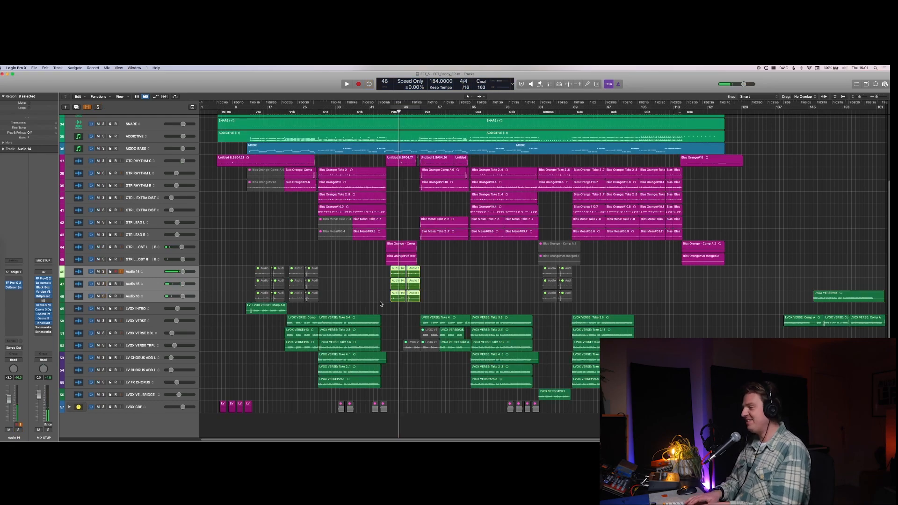
key("comma")
key("space")
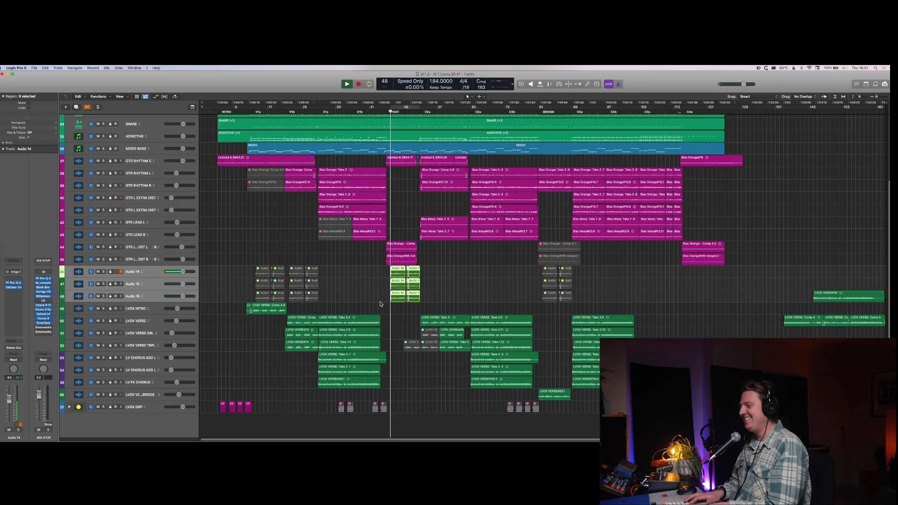
key("super+Right")
key("super+Right")
key("super+Right")
key("super+Left")
key("super+Left")
key("super+Left")
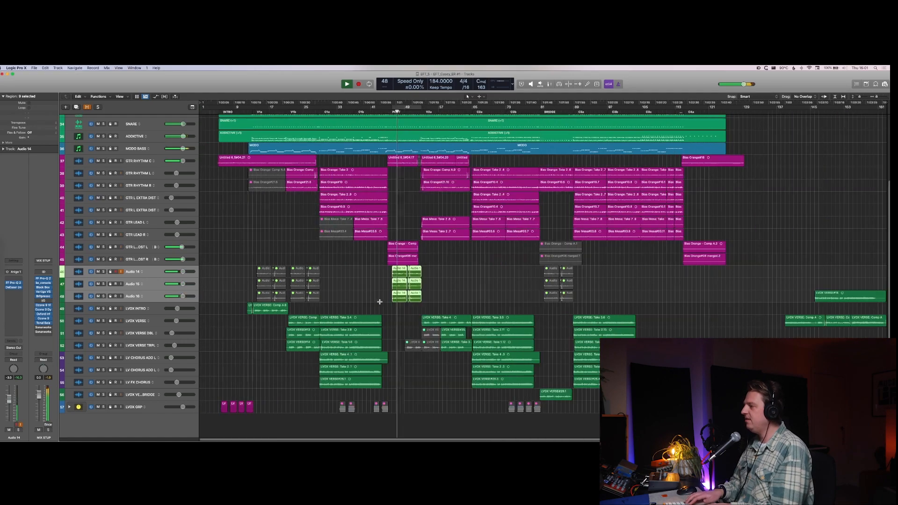
key("super+Up")
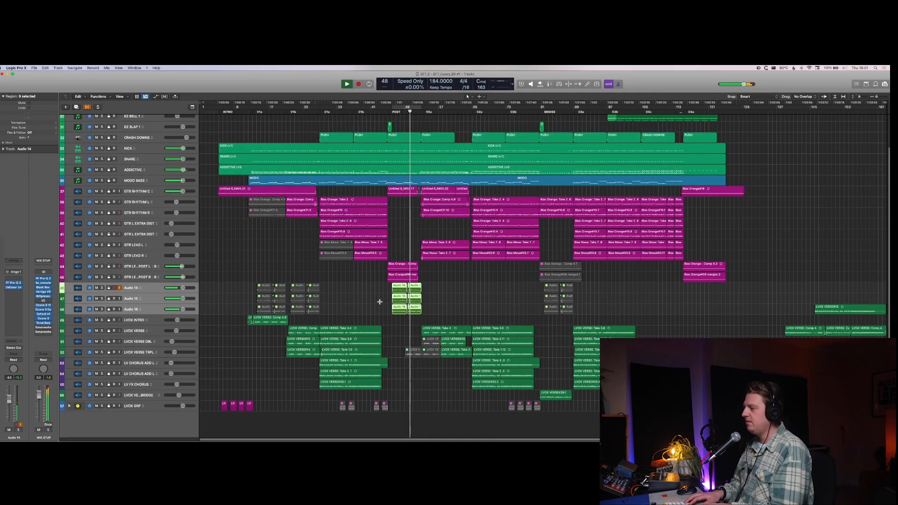
Step: Stop playback, mute the POST section regions on tracks 46 to 48 again and hide these three tracks
key("space")
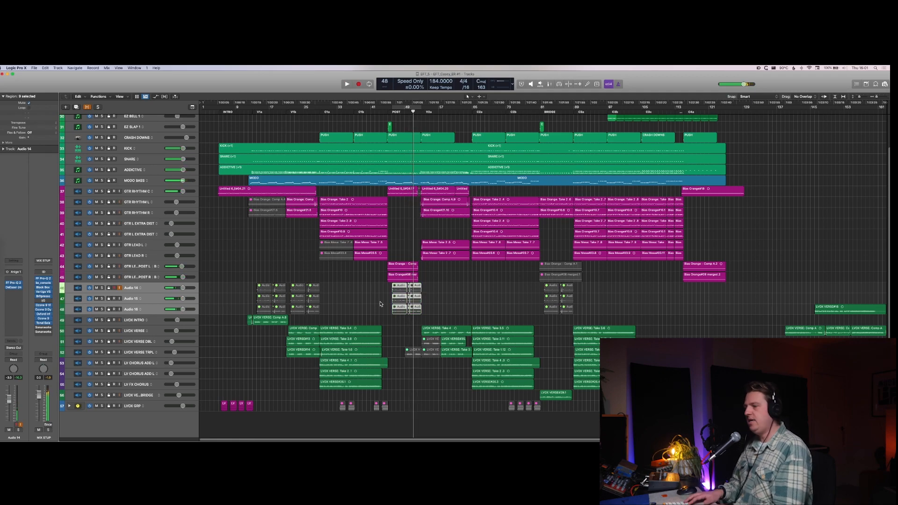
right_click(131, 287)
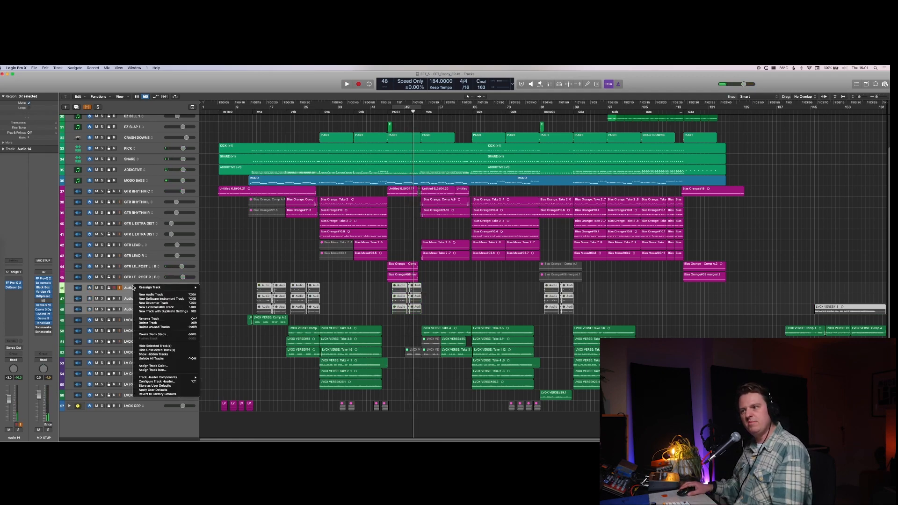
left_click(154, 346)
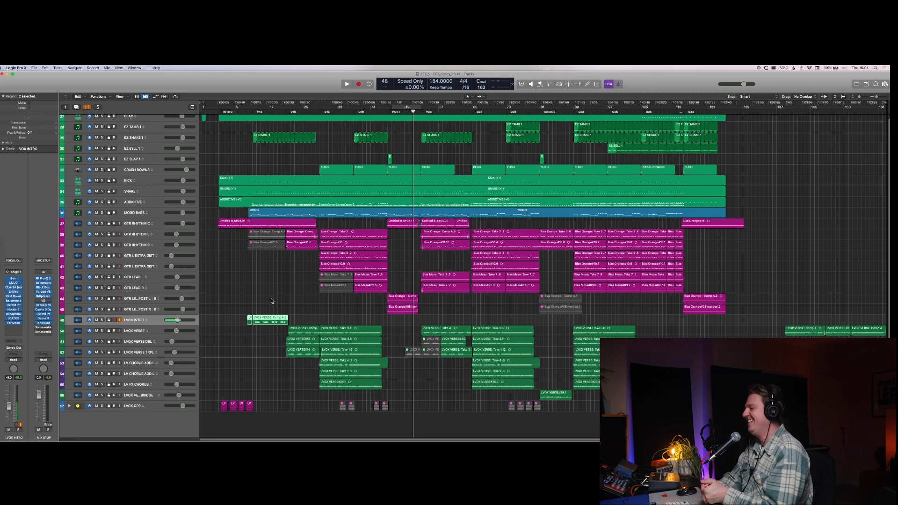
Step: Examine the song section markers INTRO, V1a and V1b in the expanded global tracks, then collapse the global tracks
left_click(193, 107)
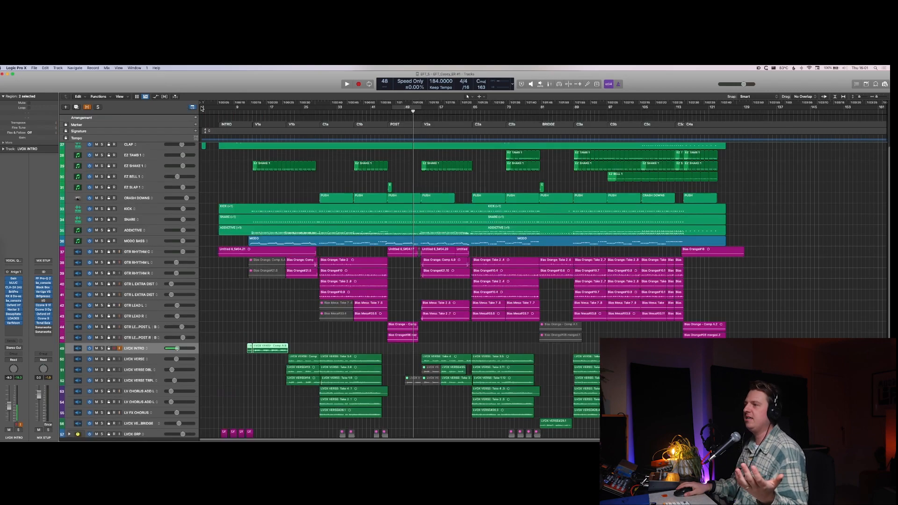
left_click(238, 124)
left_click(277, 124)
left_click(317, 124)
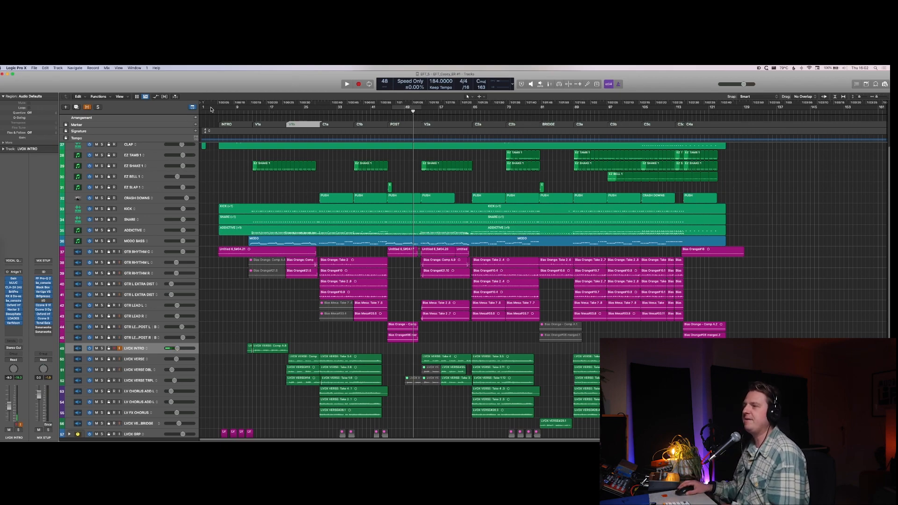
left_click(192, 107)
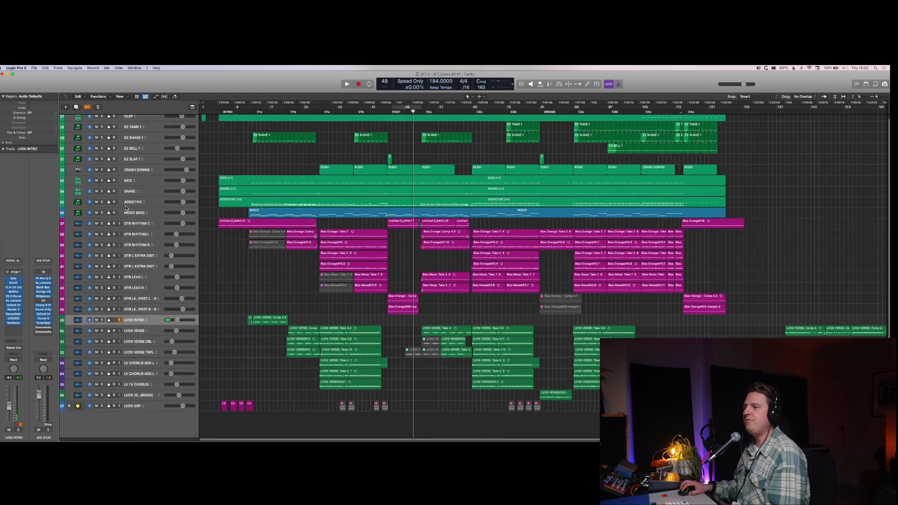
Step: Show the mixer, select the channel strips of the three hidden tracks from Audio 14 to Audio 16 and display all channel strips
key("x")
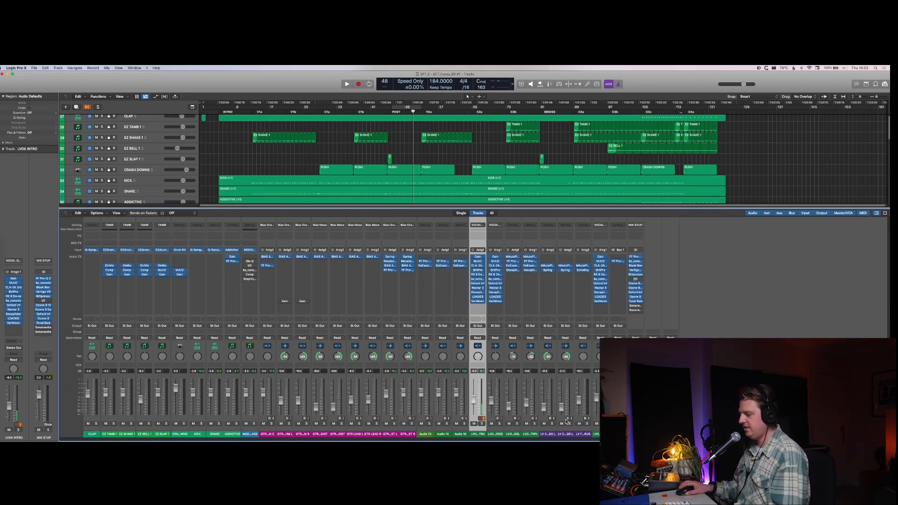
key("x")
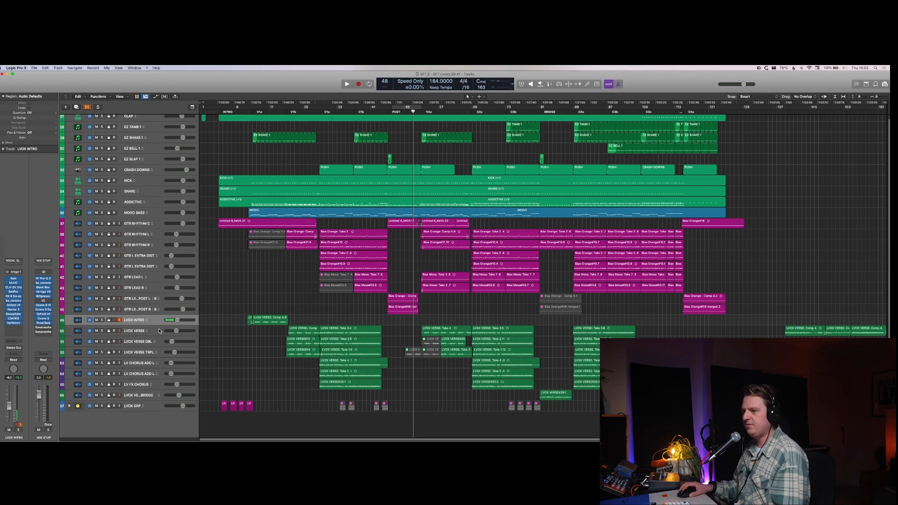
key("x")
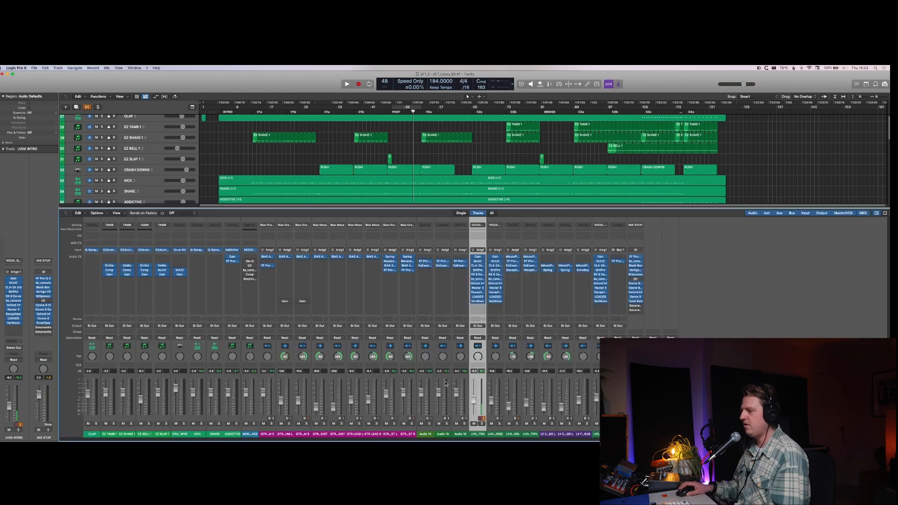
left_click(427, 435)
left_click(462, 435, "shift")
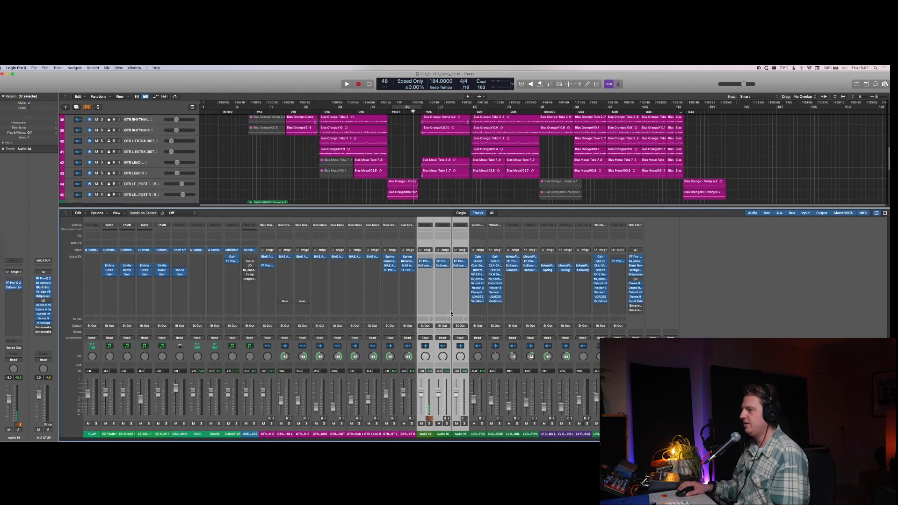
left_click(493, 214)
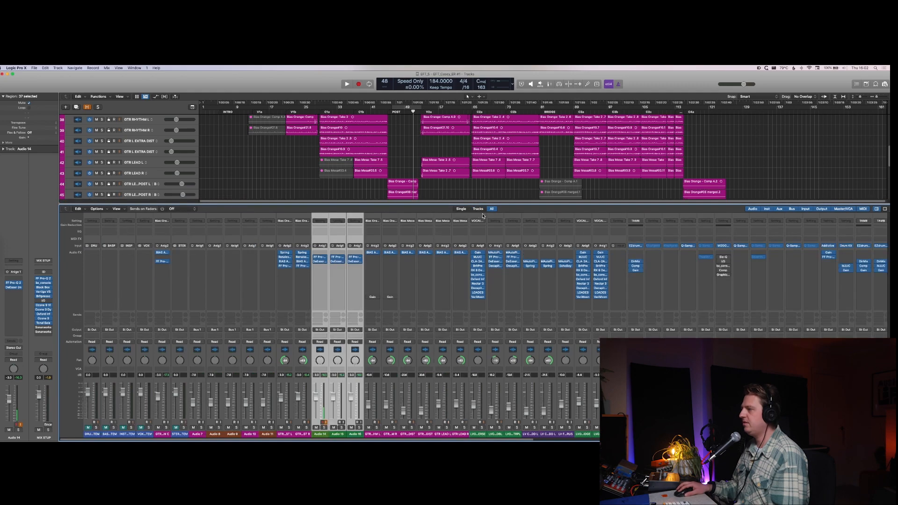
Step: Limit the mixer to the arrangement's tracks and colour the strips from GTR LEAD POST R through LVOX VERSE BRIDGE cyan
left_click(479, 209)
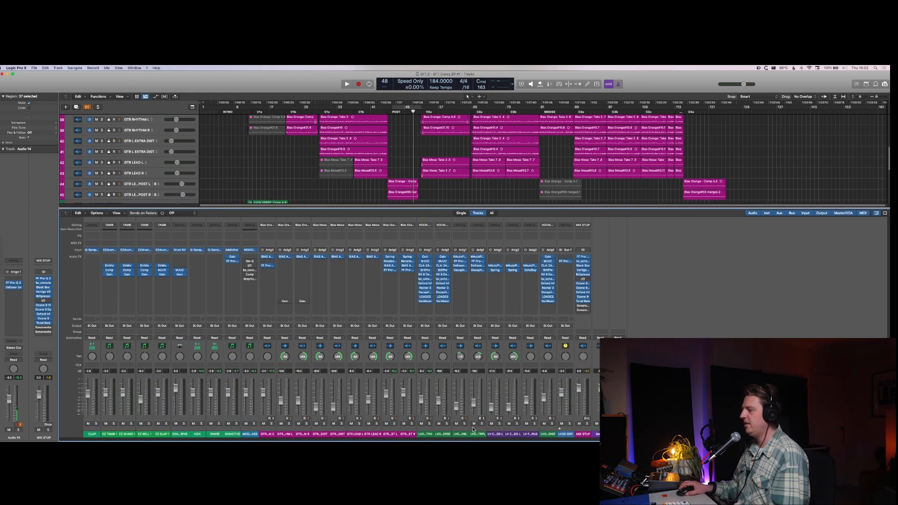
left_click(412, 429)
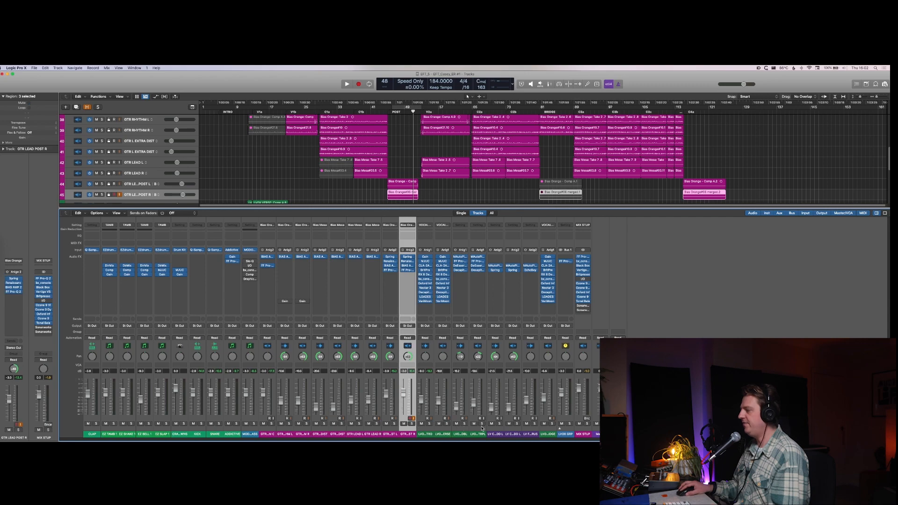
left_click(540, 429, "shift")
key("alt+c")
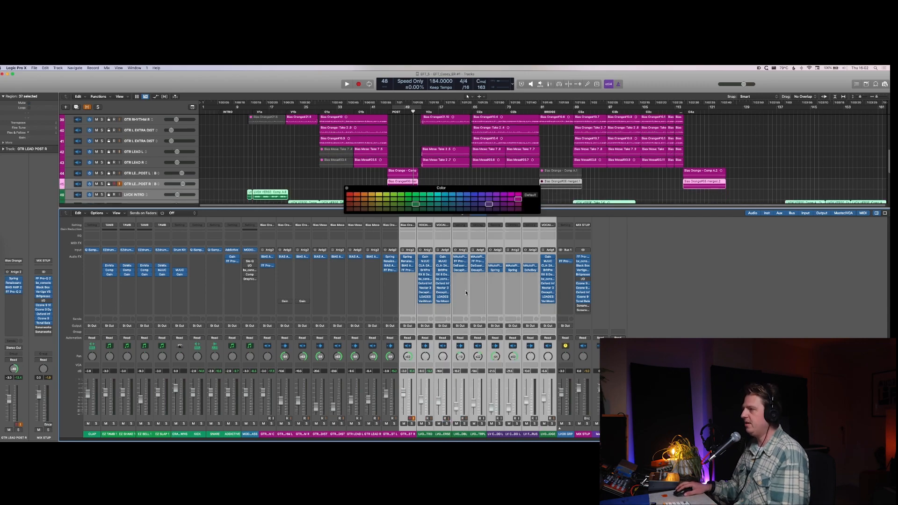
left_click(436, 196)
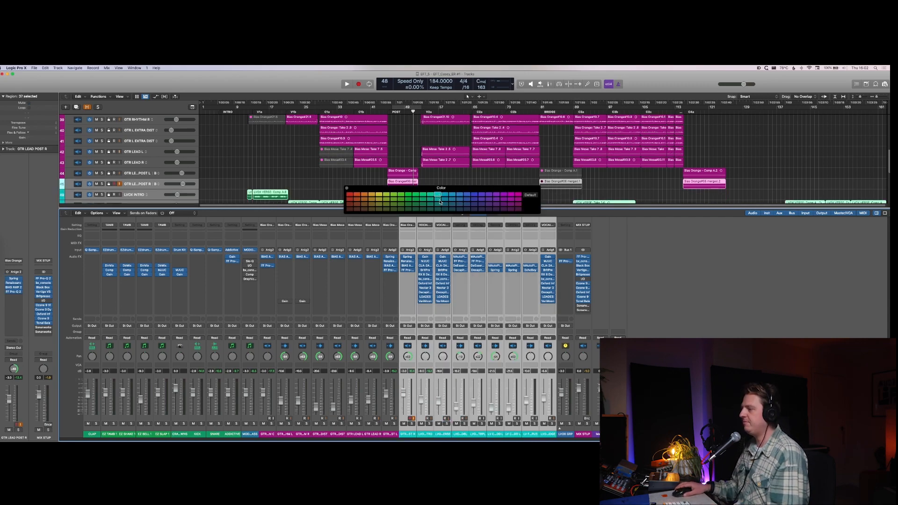
Step: Colour the guitar channel strips from GTR RHYTHM C to GTR LEAD POST L dark green
left_click(392, 431)
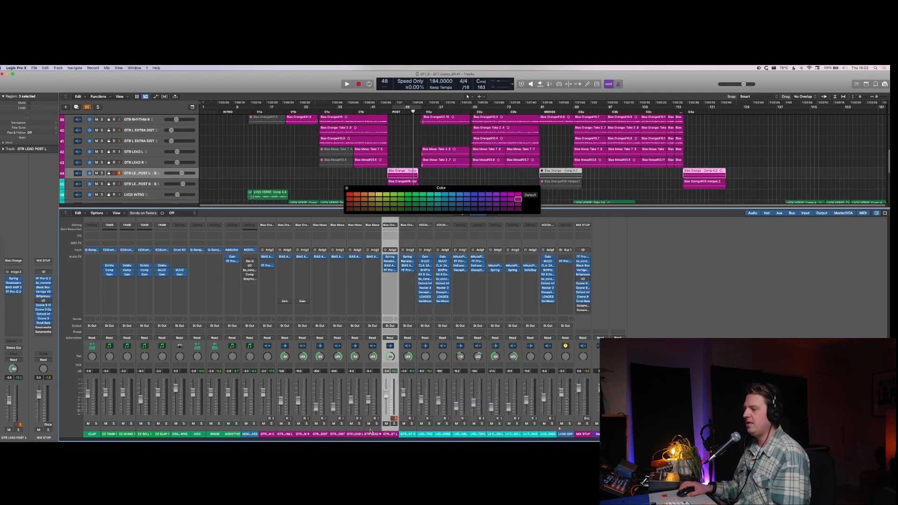
left_click(268, 431, "shift")
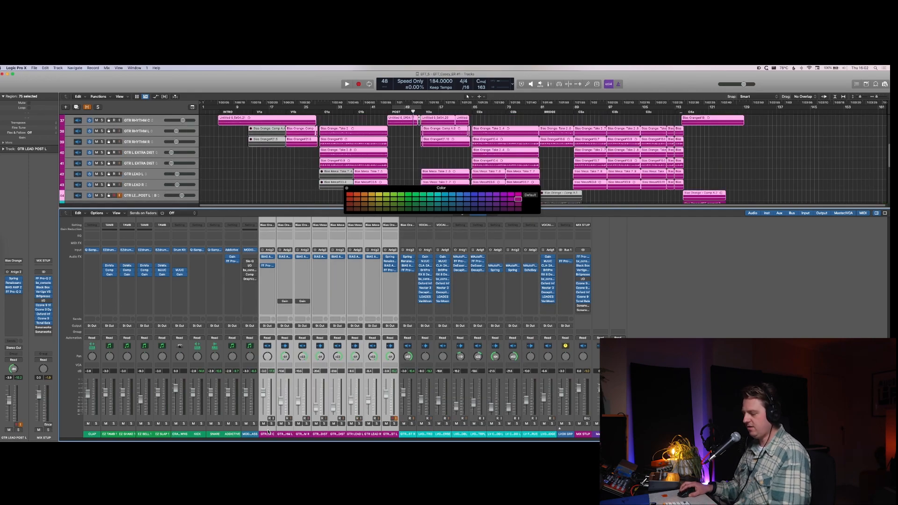
left_click(407, 204)
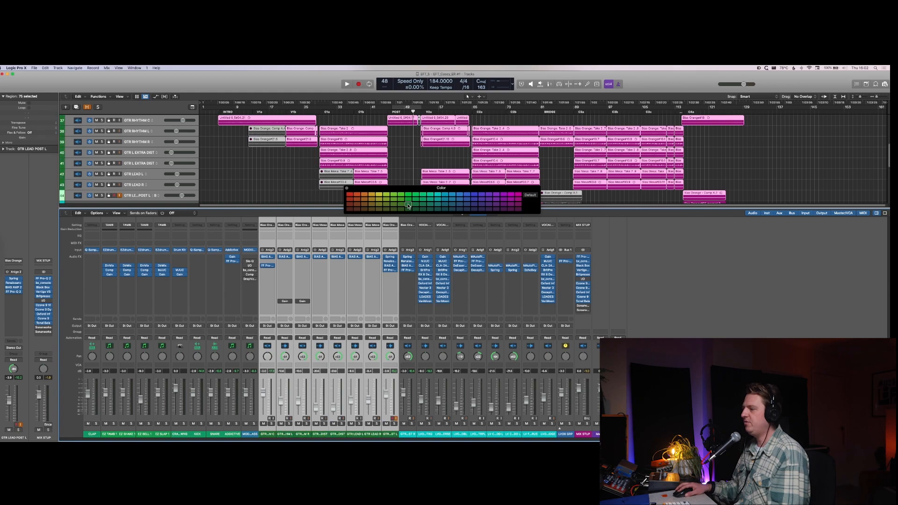
Step: Colour the four lead guitar channel strips, including both POST strips, bright green and the two EXTRA DIST guitar strips medium green
left_click(375, 431)
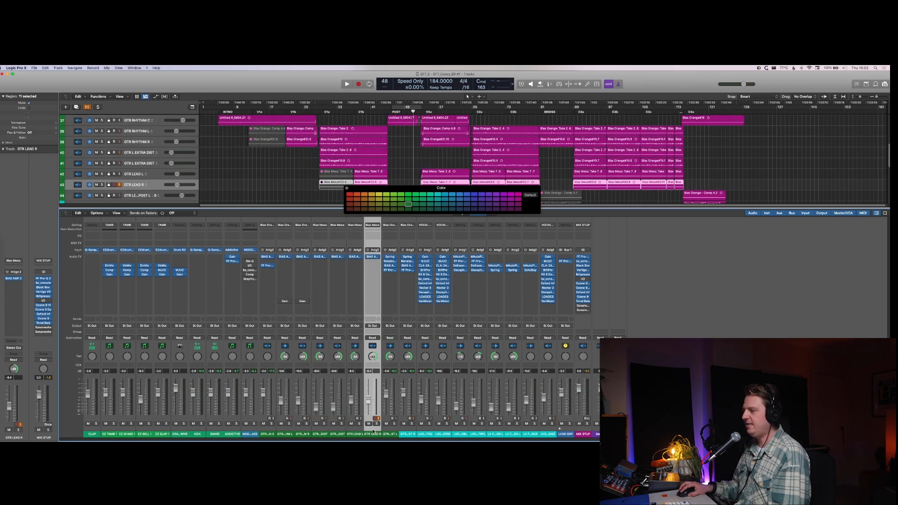
left_click(403, 431)
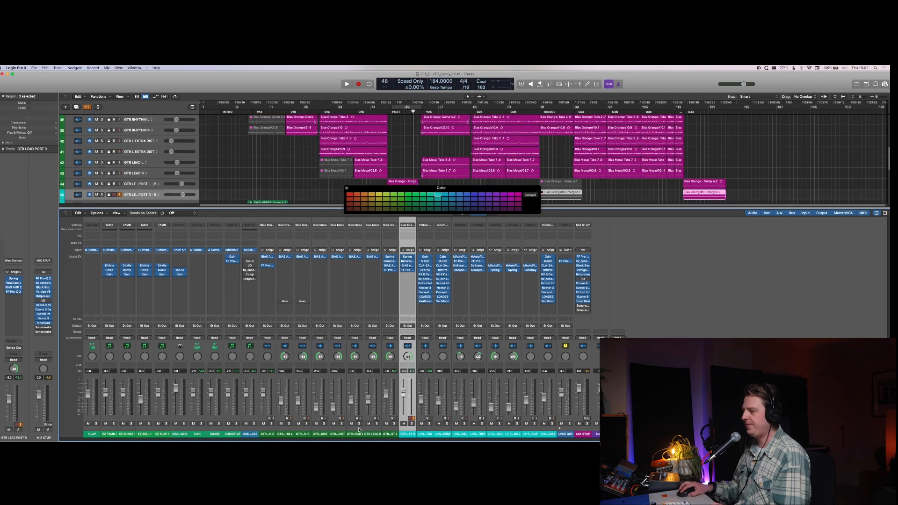
left_click(350, 433, "shift")
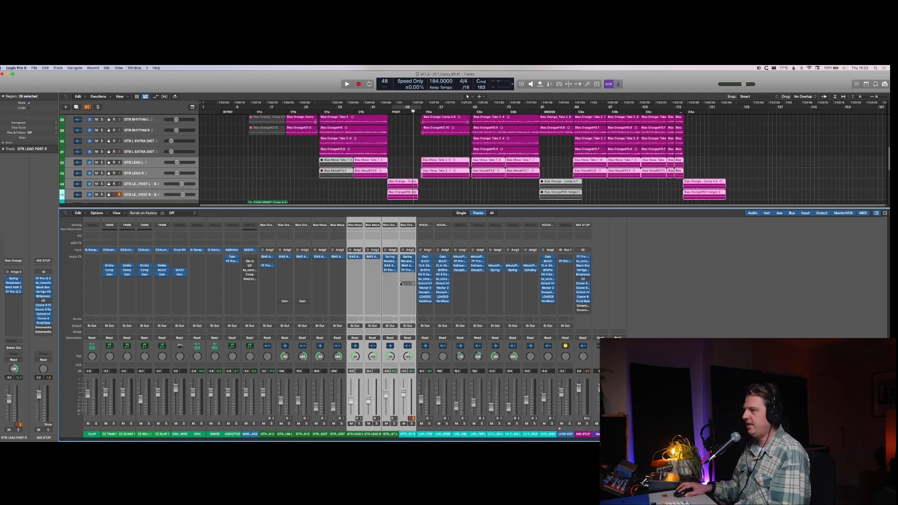
left_click(407, 195)
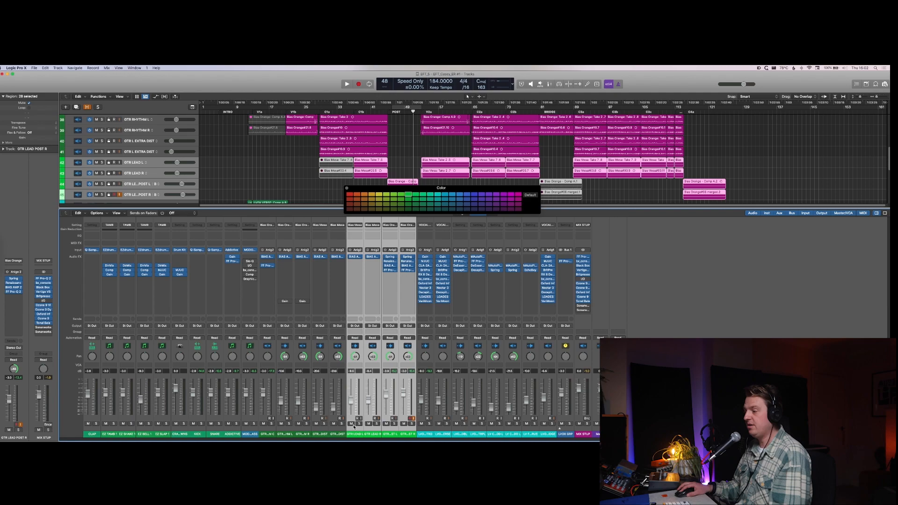
left_click(336, 431)
left_click(320, 433, "shift")
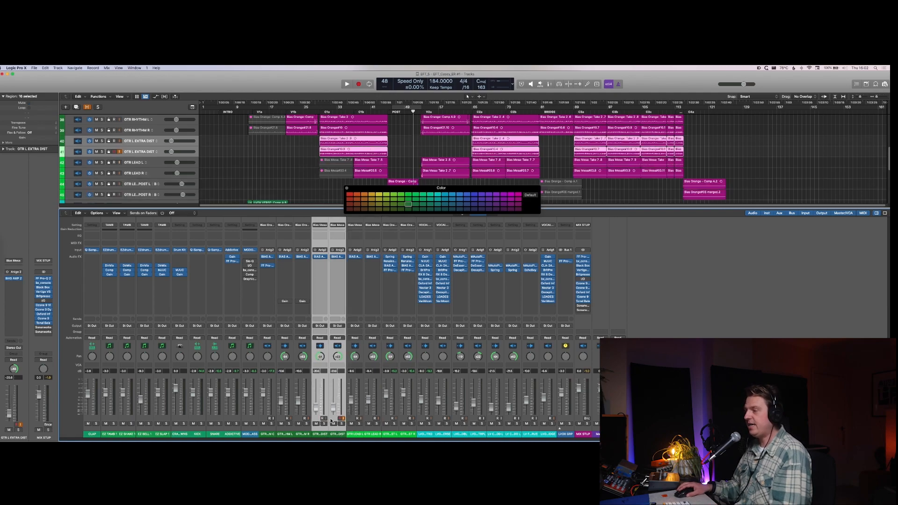
left_click(408, 200)
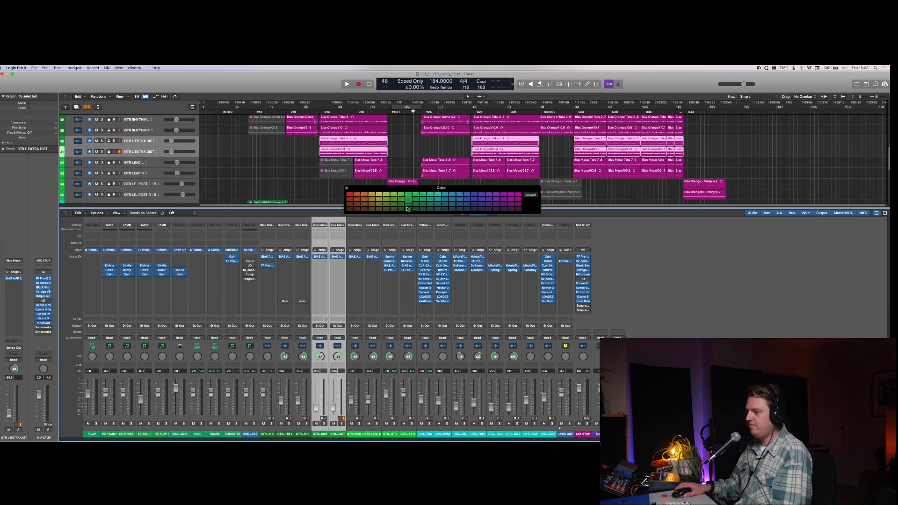
Step: Colour the MODO BASS channel strip purple
left_click(250, 434)
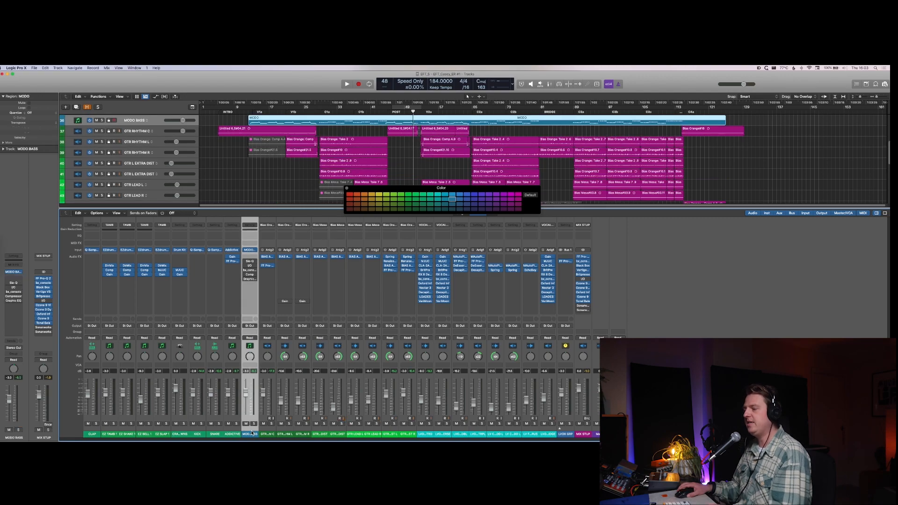
left_click(504, 194)
left_click(489, 195)
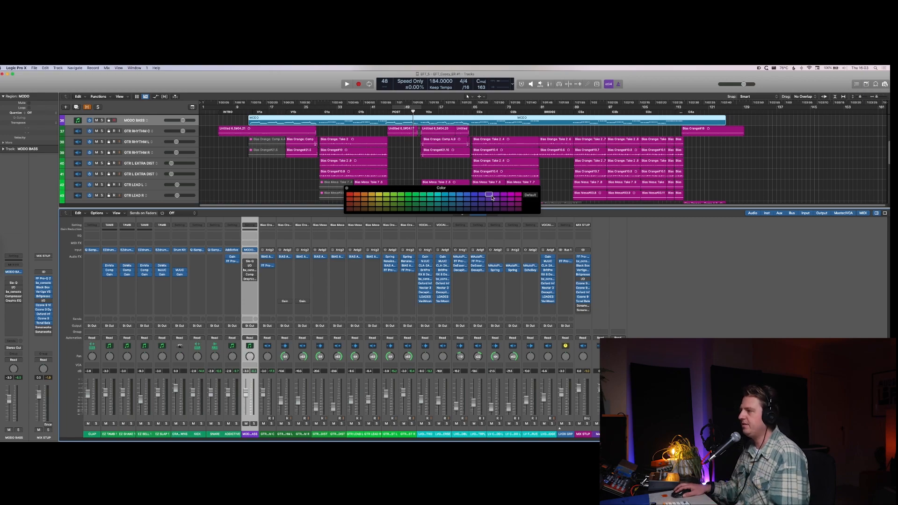
left_click(497, 195)
Step: Colour the KICK, SNARE and ADDICTIVE channel strips red
left_click(236, 432)
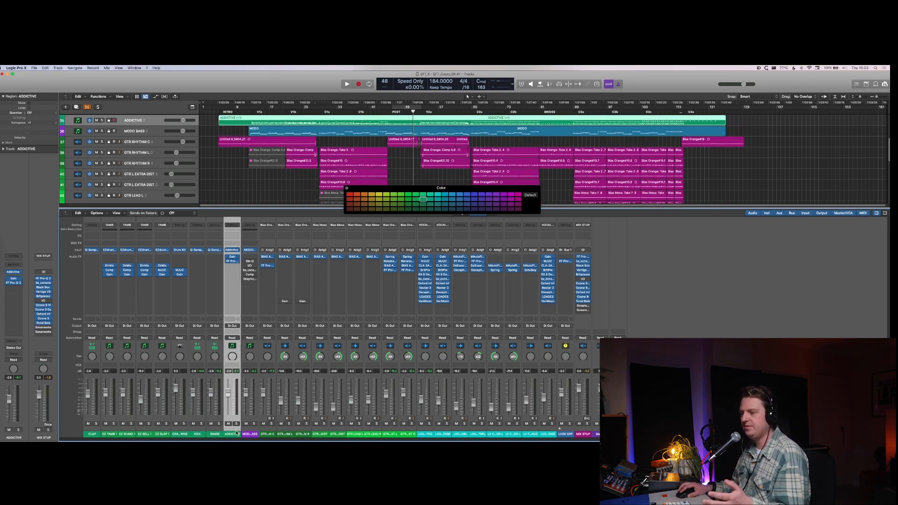
left_click(201, 430, "shift")
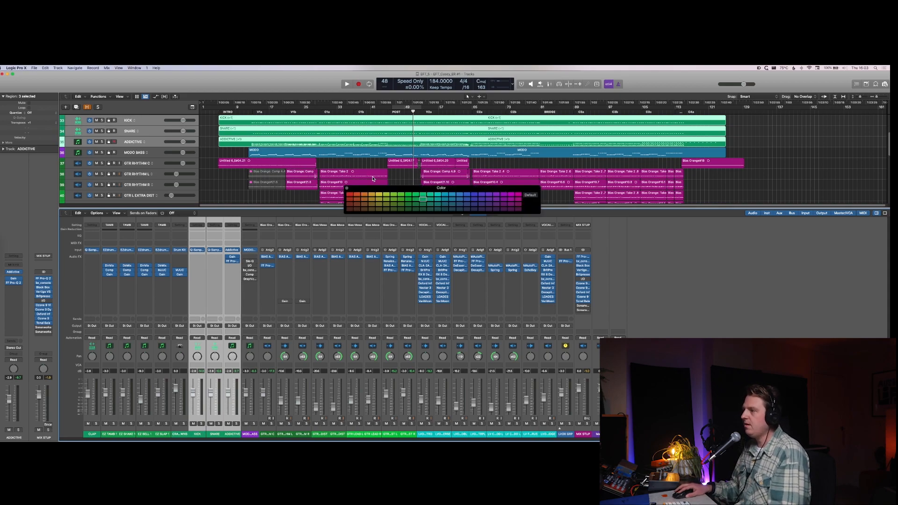
left_click(352, 195)
key("Tab")
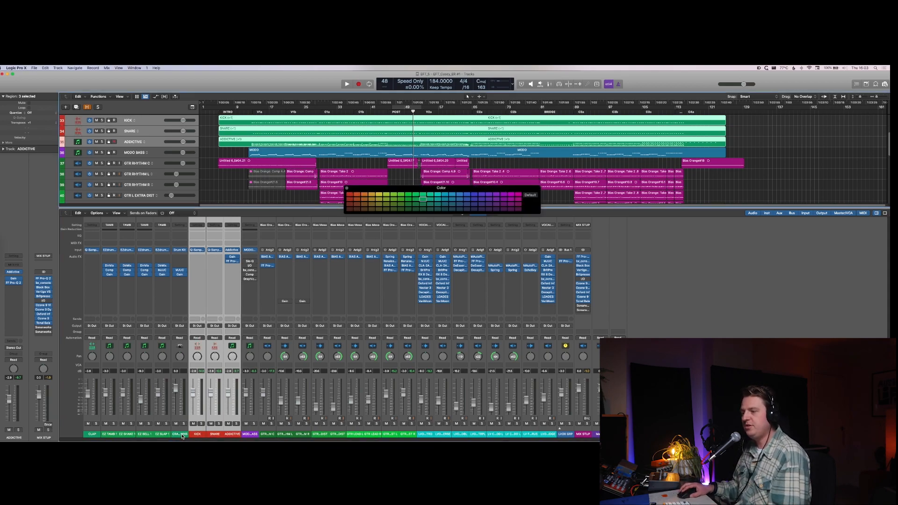
Step: Colour the percussion channel strips from CLAP to CRASH DOWNS yellow, then close the colour palette and the mixer
left_click(182, 434)
left_click(98, 434, "shift")
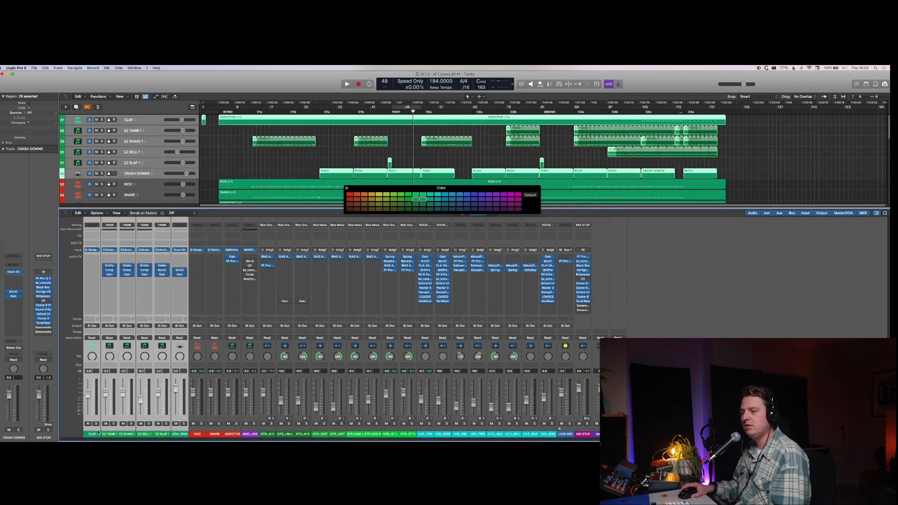
left_click(380, 201)
left_click(379, 194)
key("alt+c")
key("x")
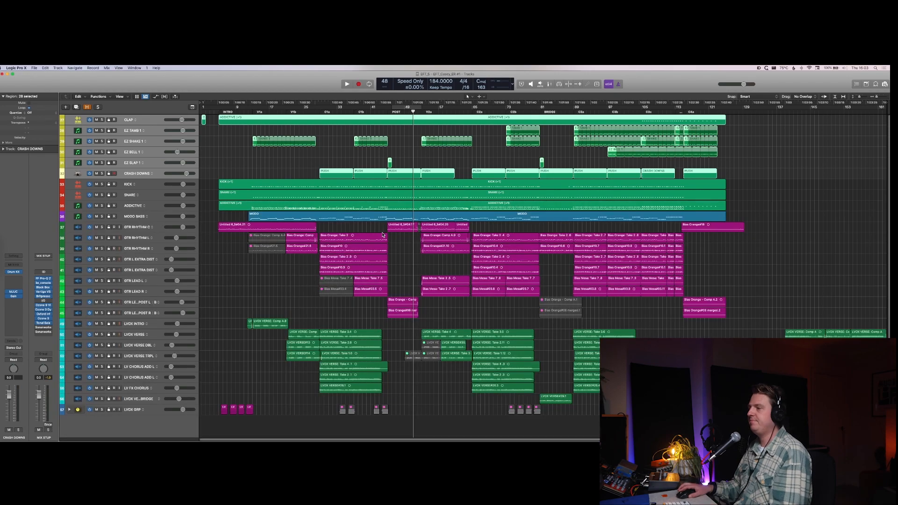
Step: Colour all regions in the arrangement to match their track colours and deselect them
key("super+a")
key("alt+shift+c")
key("super+Up")
key("super+Up")
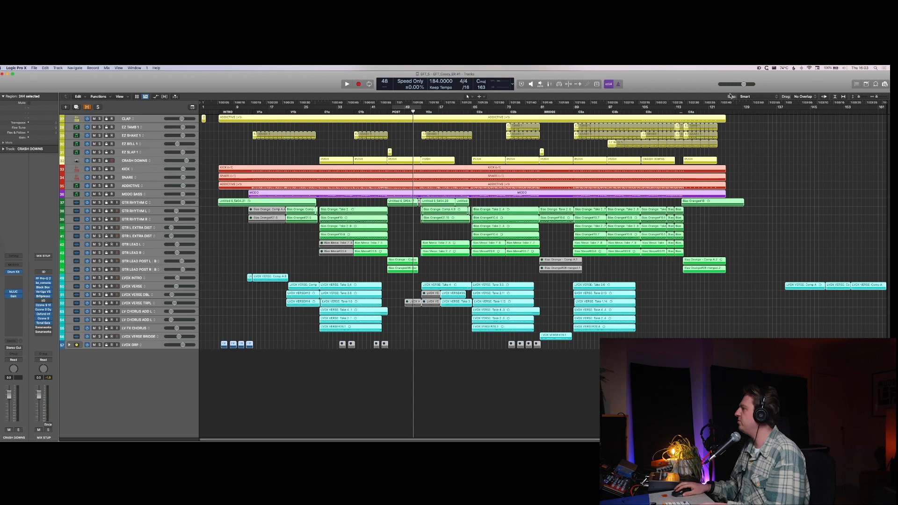
left_click(790, 123)
Step: Play the stray LVOX VERSE regions after the song's end from the start of the first and second regions
left_click(785, 113)
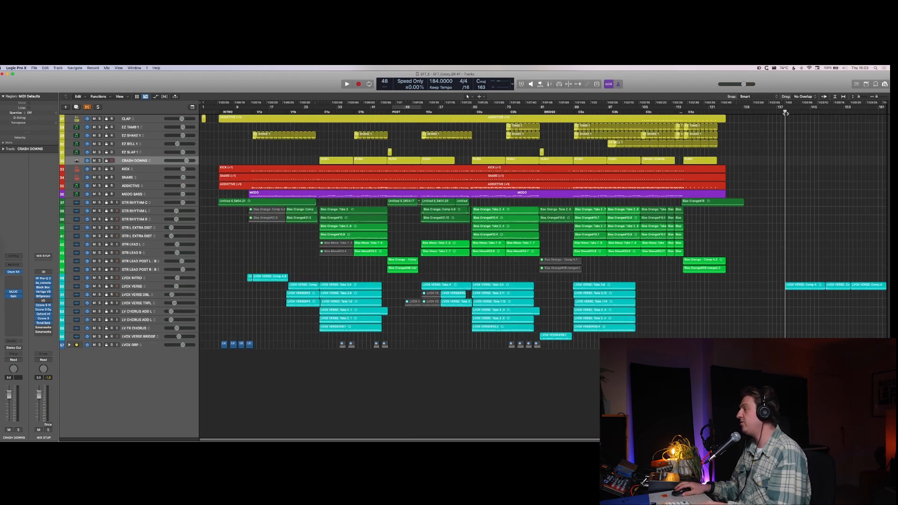
key("space")
key("super+Down")
key("super+Down")
scroll(823, 248, "down", 5)
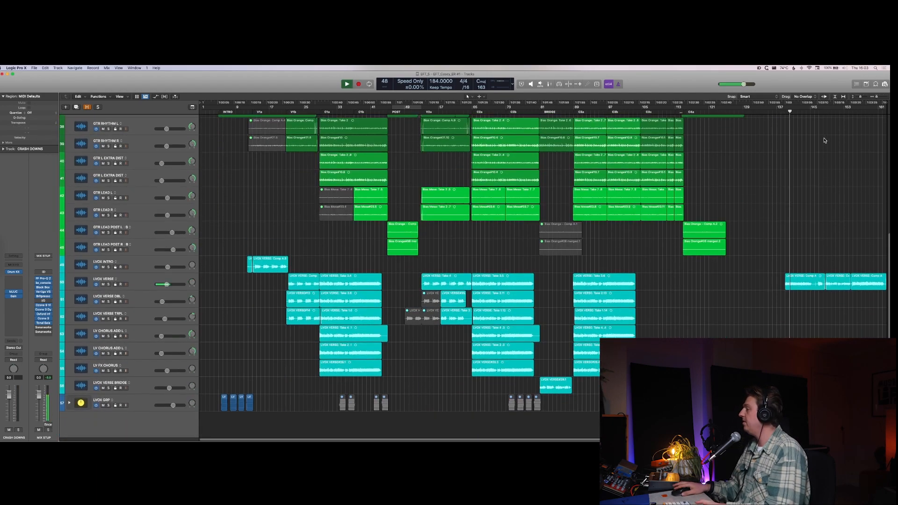
key("space")
left_click(824, 113)
key("space")
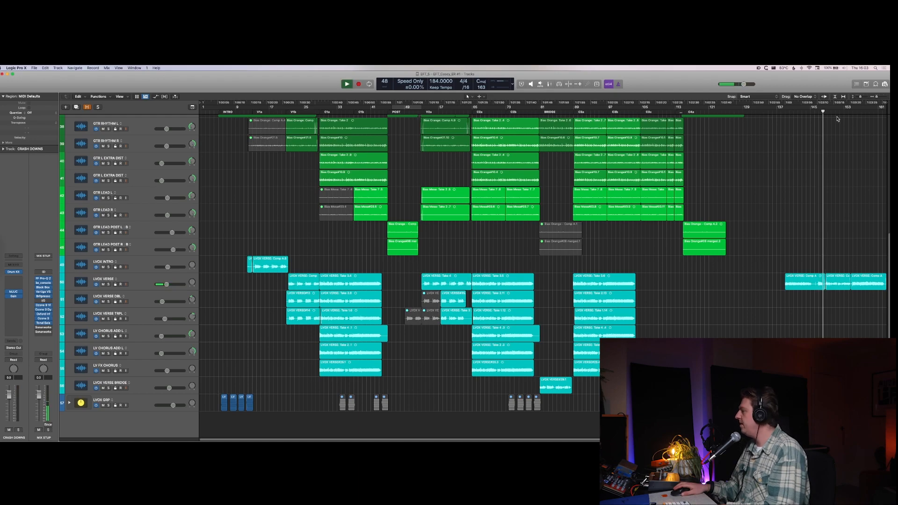
key("space")
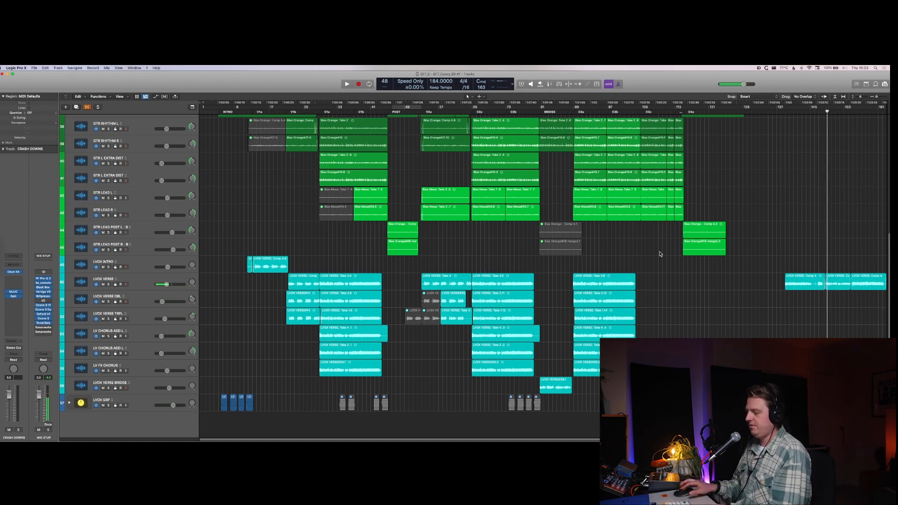
Step: Loop the C3a to C3c sections, bypass the MIX STUP plug-ins and play the loop to check the levels in the mixer
scroll(327, 234, "up", 10)
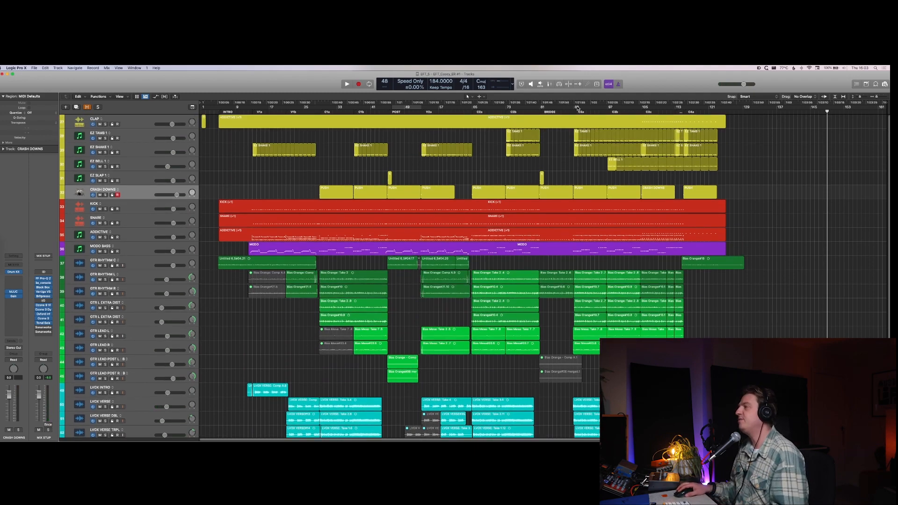
left_click_drag(577, 108, 681, 193)
scroll(597, 277, "down", 6)
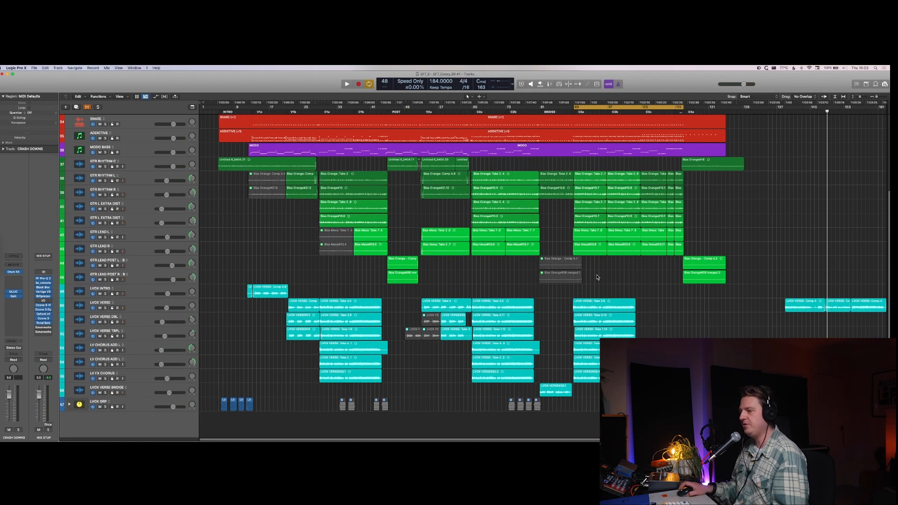
key("x")
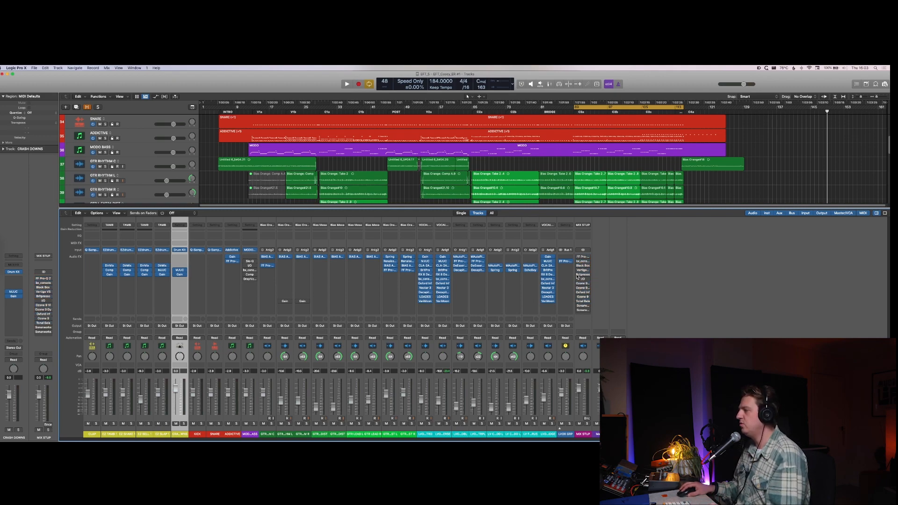
key("space")
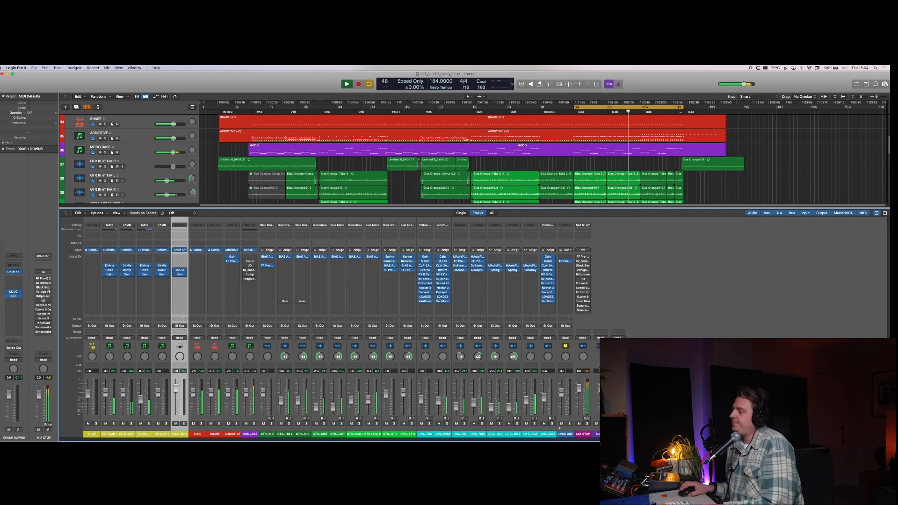
key("space")
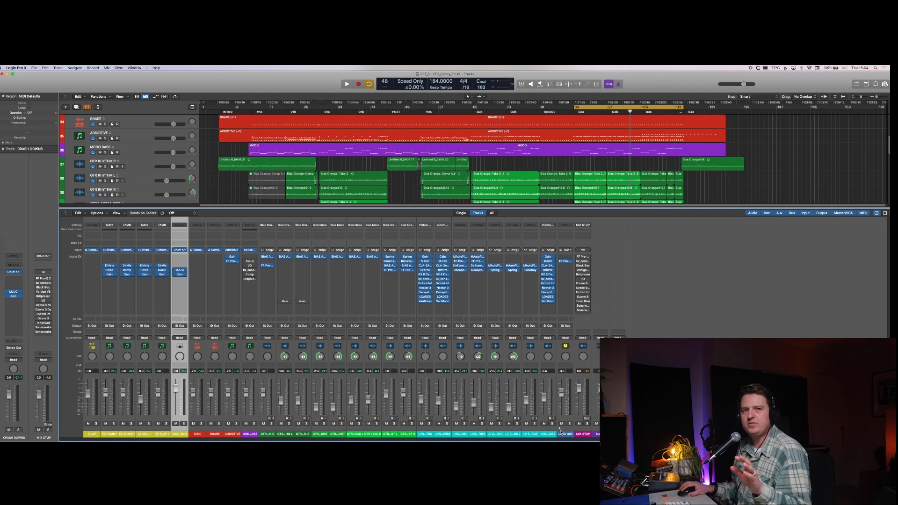
Step: Select all channel strips from CLAP to LVOX VERSE BRIDGE and insert a Gain plug-in in the free slot below their existing effects
left_click(553, 432)
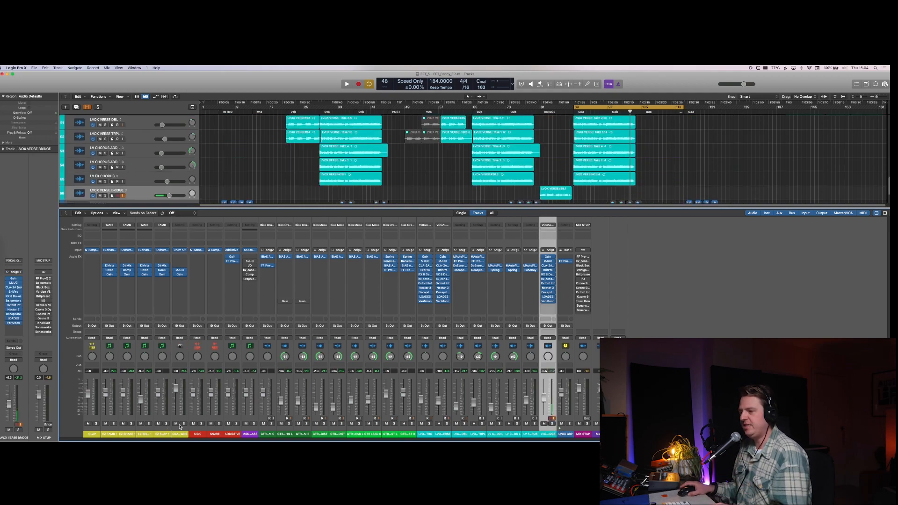
left_click(88, 431, "shift")
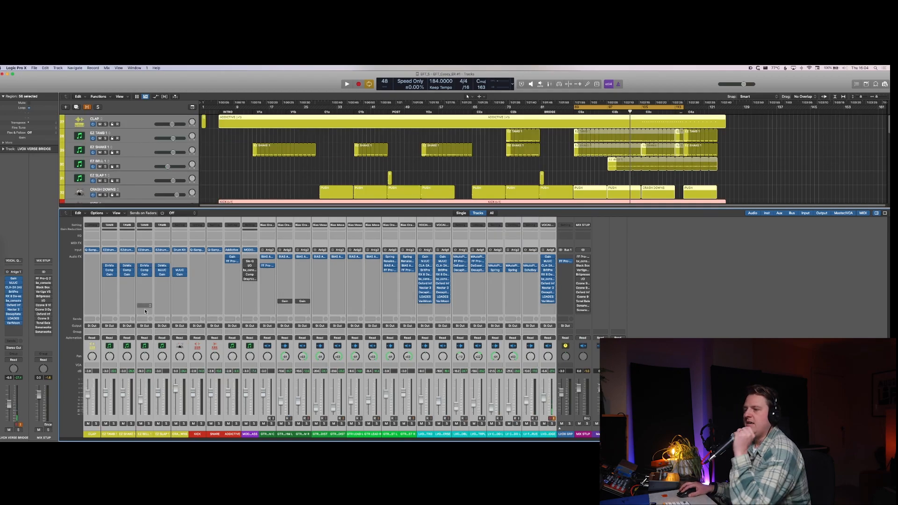
left_click(96, 311)
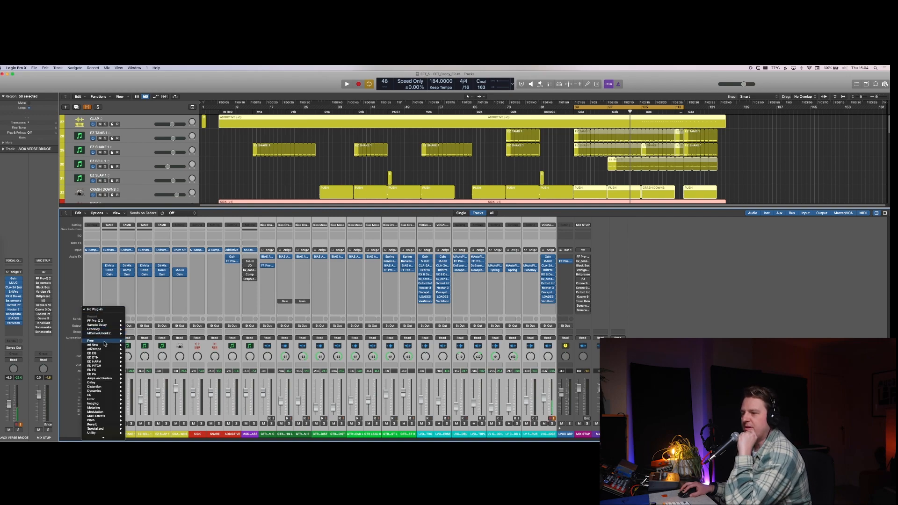
mouse_move(109, 422)
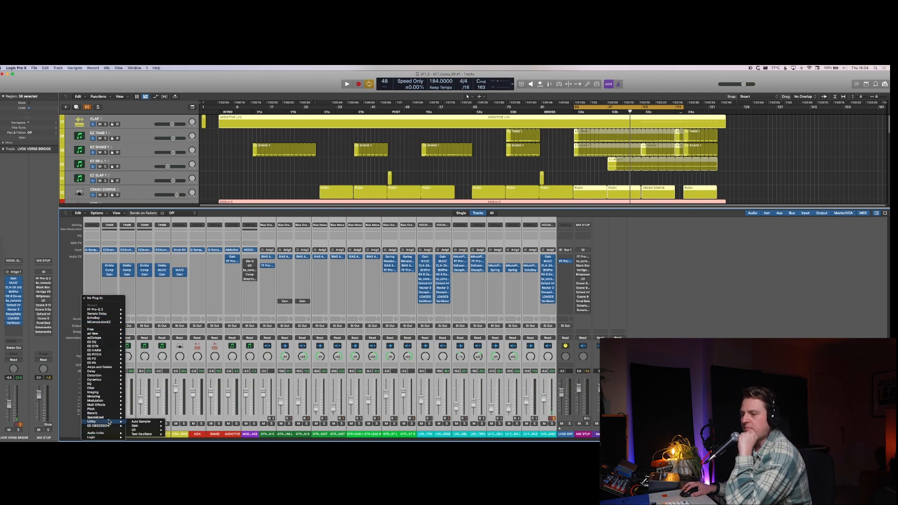
mouse_move(144, 429)
left_click(176, 426)
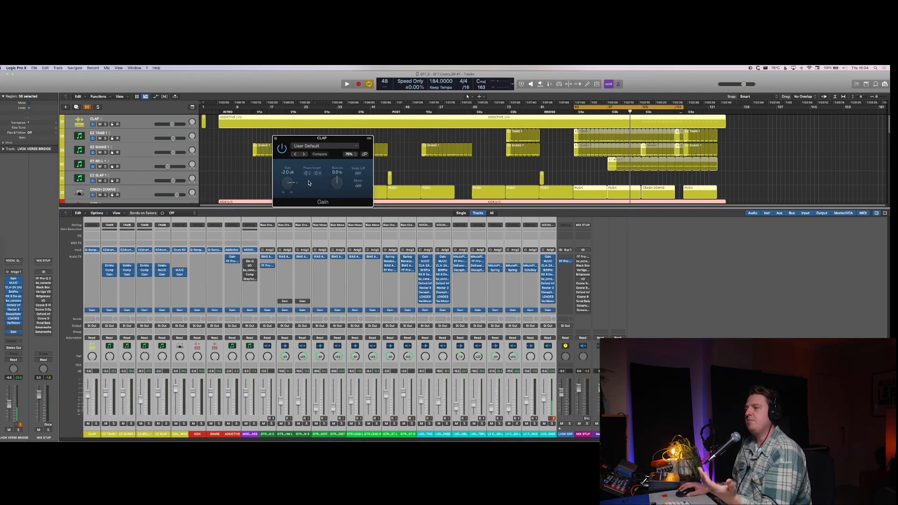
Step: View the saved presets of the new Gain plug-in on CLAP and close the plug-in window
left_click(309, 148)
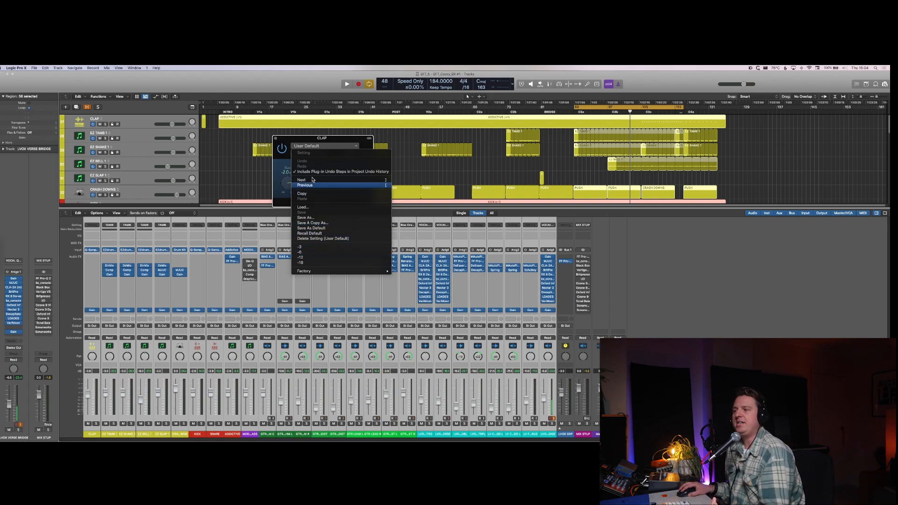
left_click(281, 160)
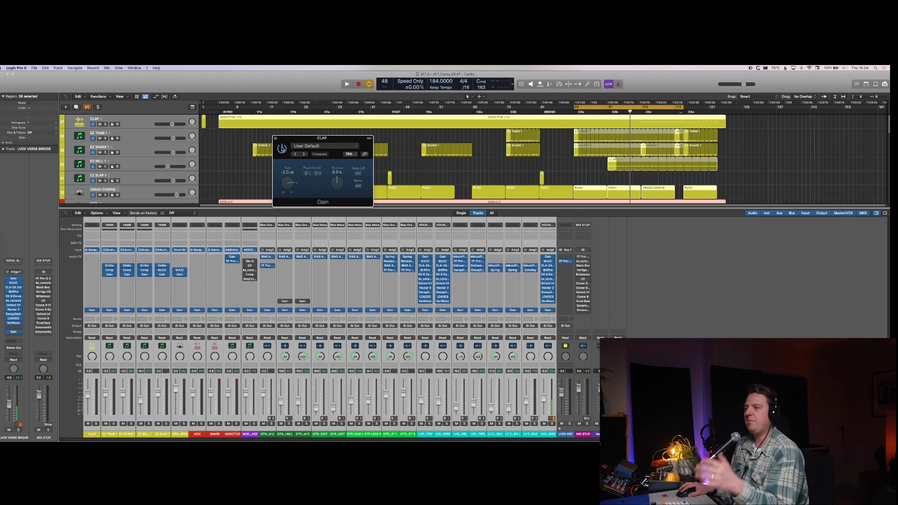
left_click(275, 140)
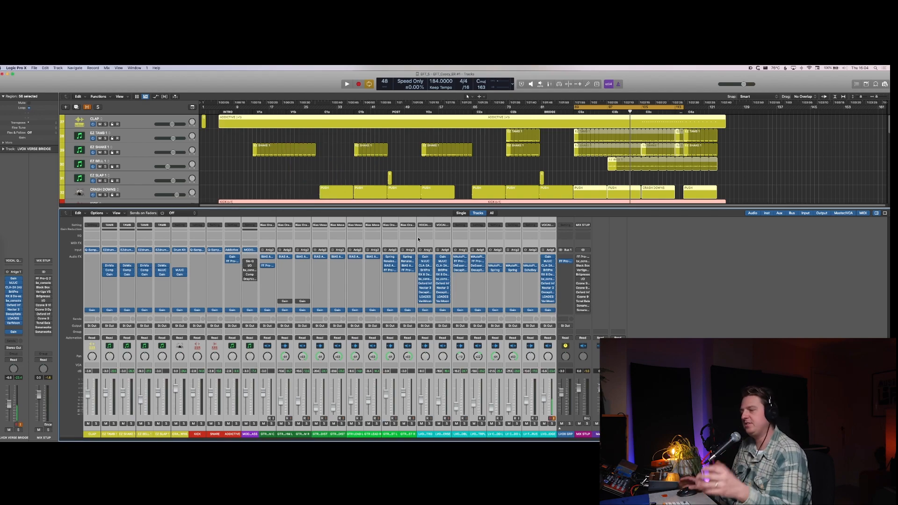
Step: Play the loop to check the channel levels in the mixer and reduce the selection to the LVOX VERSE BRIDGE strip
key("space")
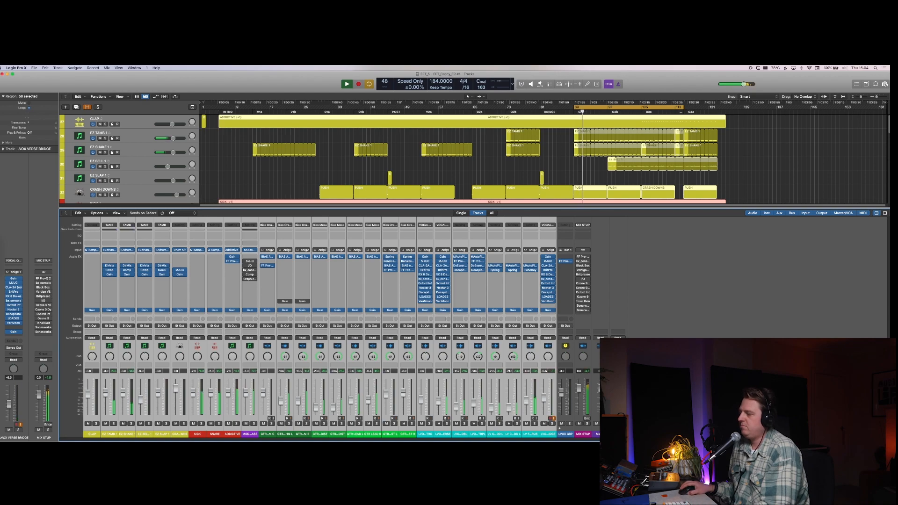
key("space")
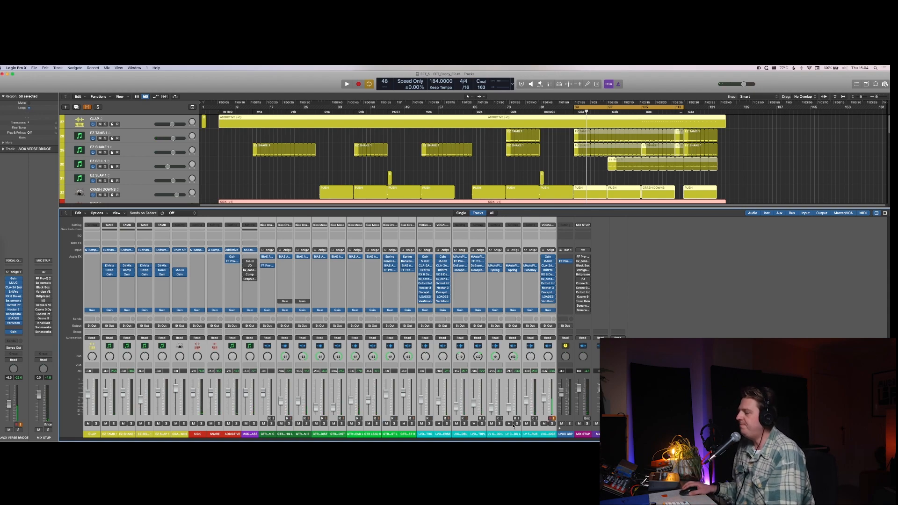
left_click(554, 433)
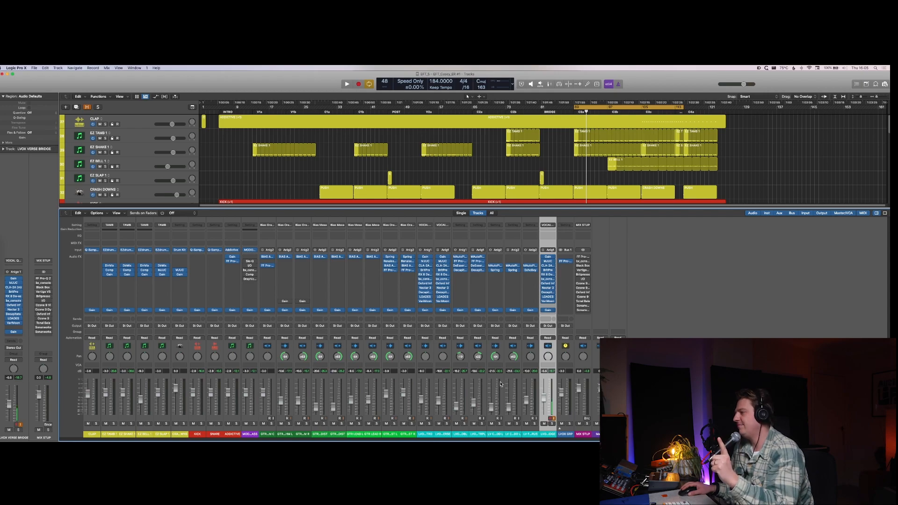
Step: Select the LVOX VERSE region at the start of the C3a section in the arrangement
key("x")
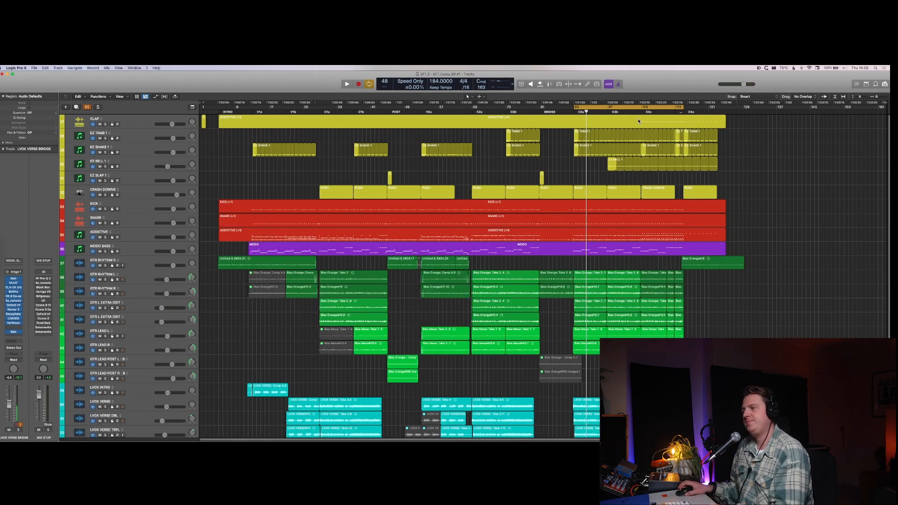
scroll(621, 152, "down", 4)
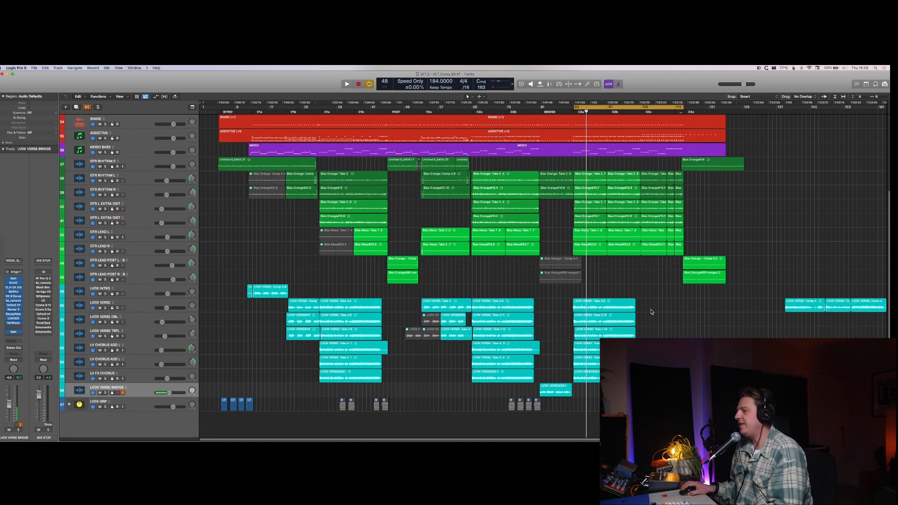
left_click(600, 311)
key("x")
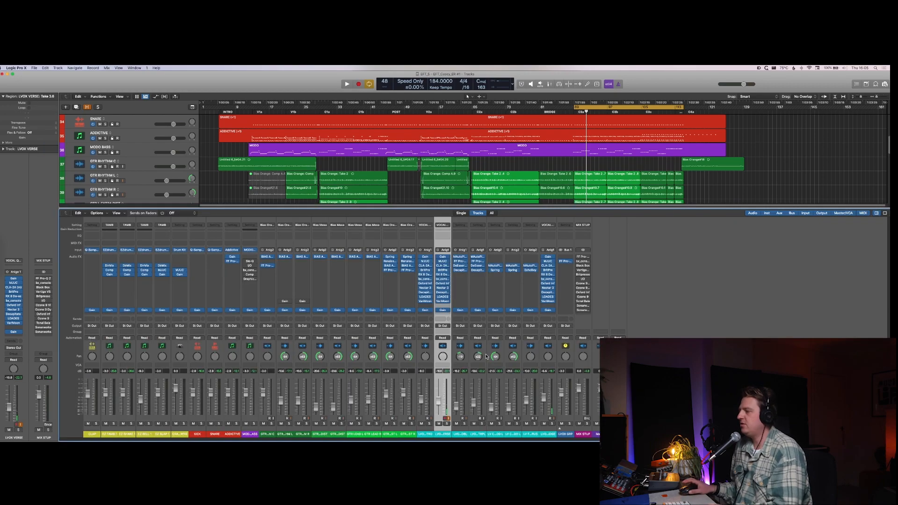
key("x")
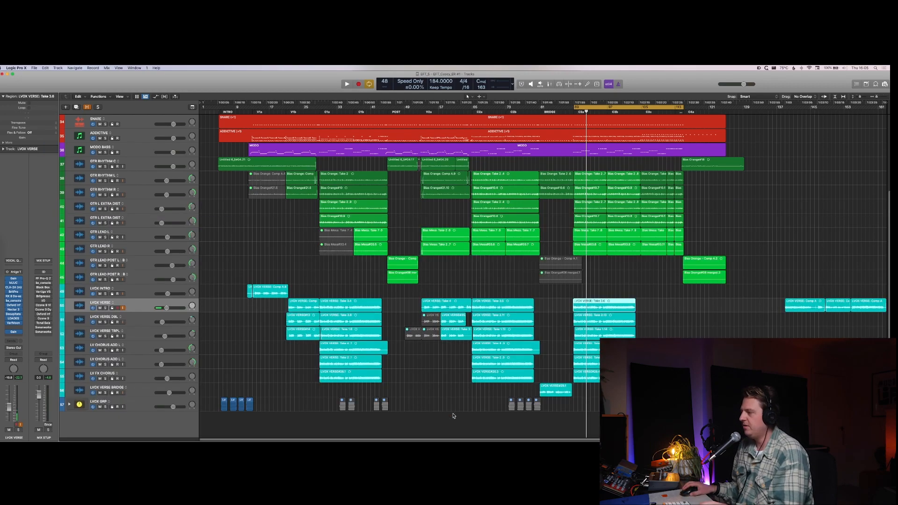
Step: Set the loop range to the selected LVOX VERSE region and audition that track in solo
key("Up")
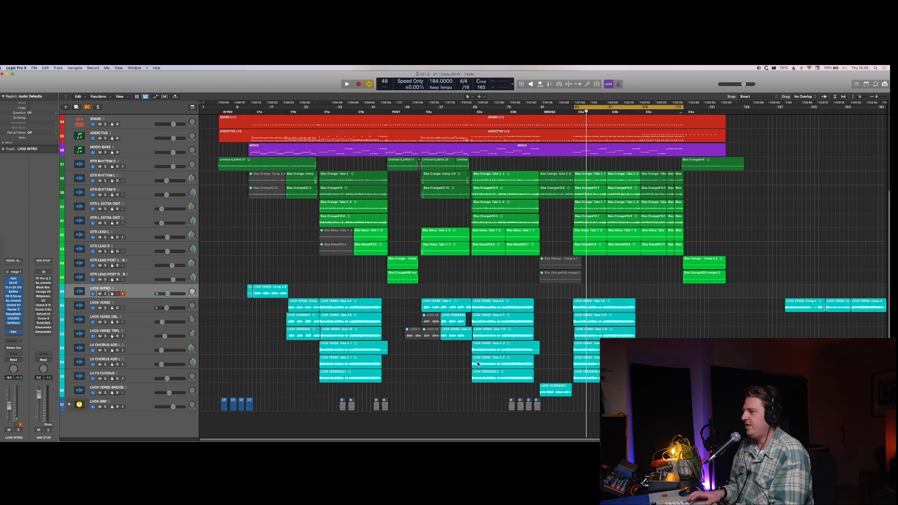
key("Down")
key("s")
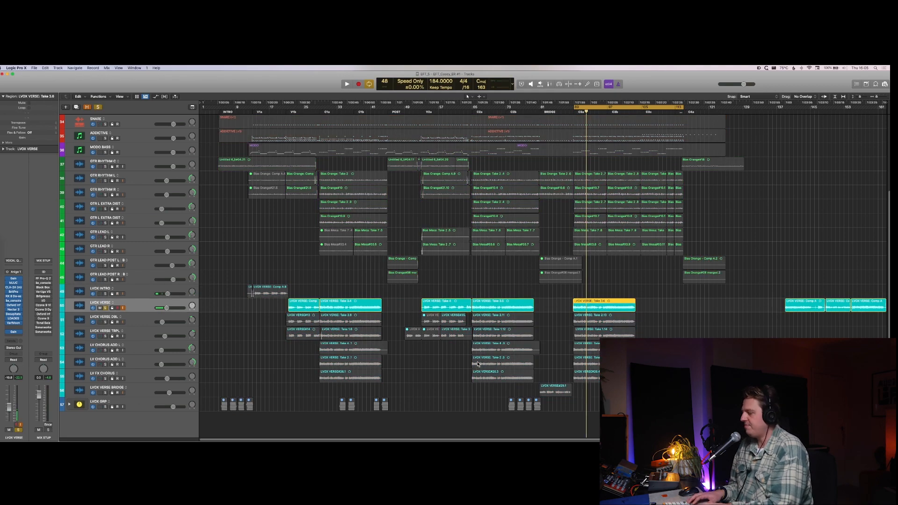
key("super+u")
key("space")
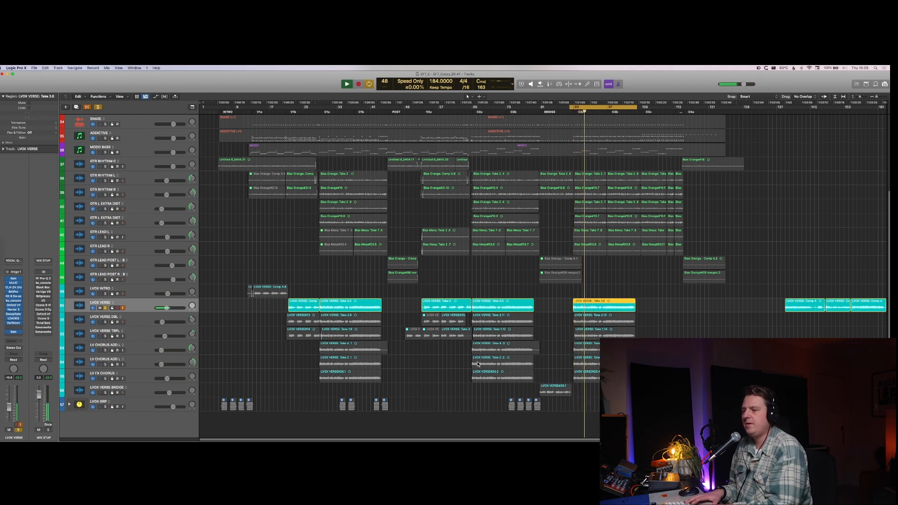
key("space")
key("s")
Step: Audition the LVOX VERSE DBL track in solo and open its MAutoPitch plug-in to inspect the tuning settings
key("Down")
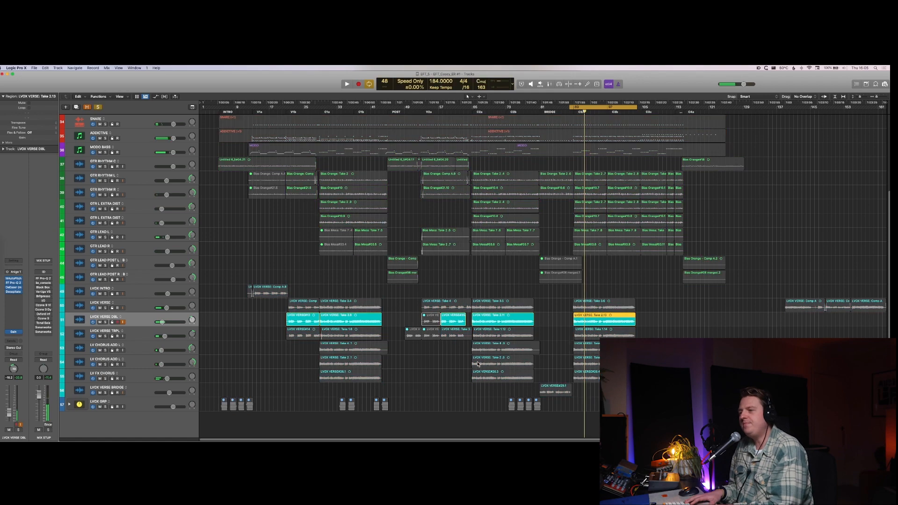
key("s")
key("space")
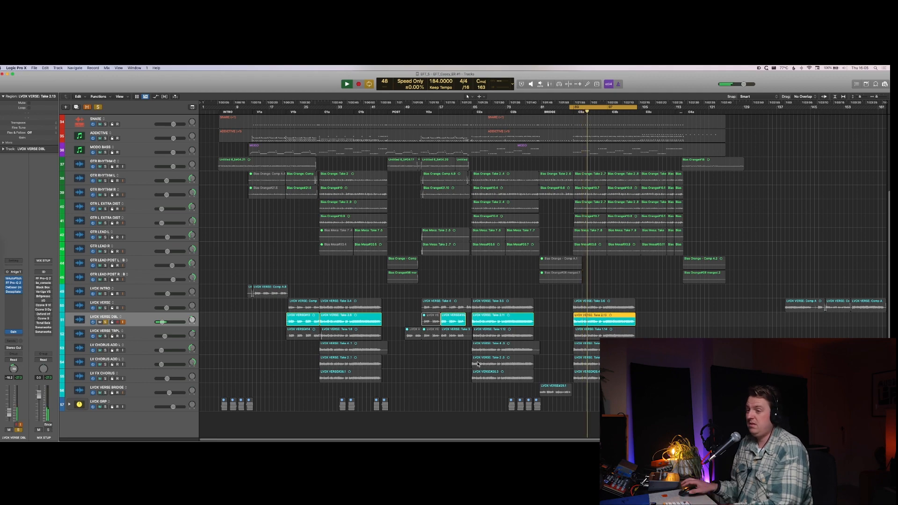
left_click(14, 280)
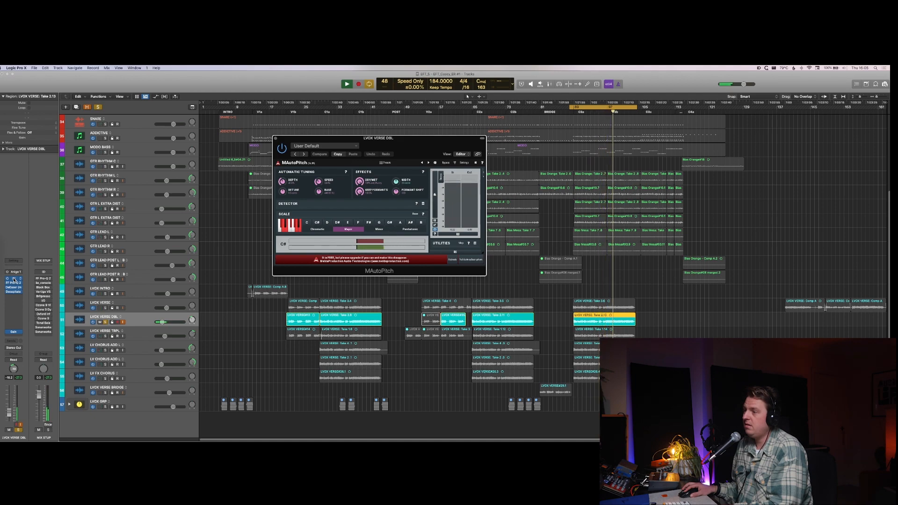
key("space")
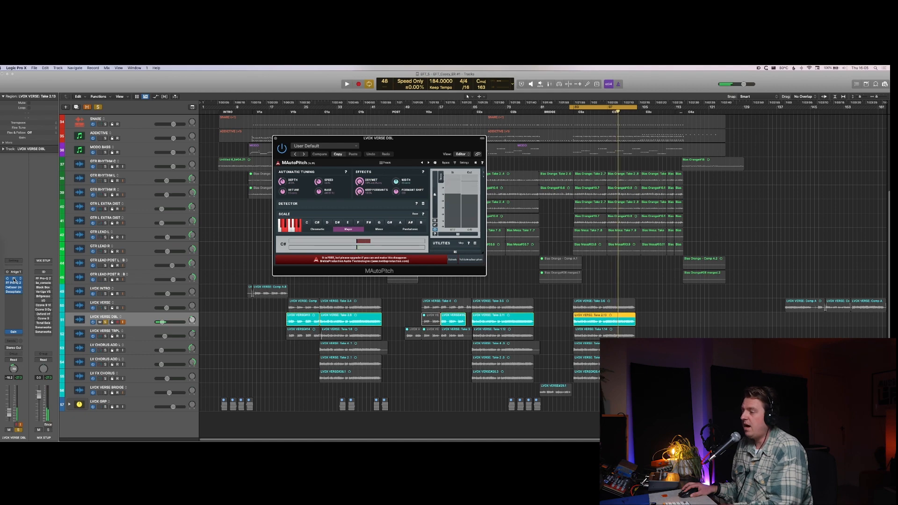
key("s")
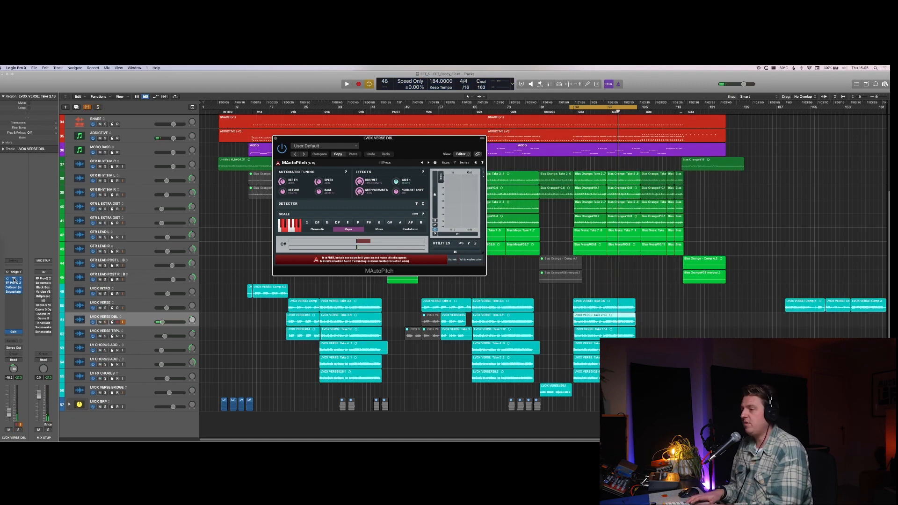
Step: Audition LVOX VERSE TRPL in solo and together with LVOX VERSE DBL, and clear both solos
left_click(145, 335)
key("s")
key("space")
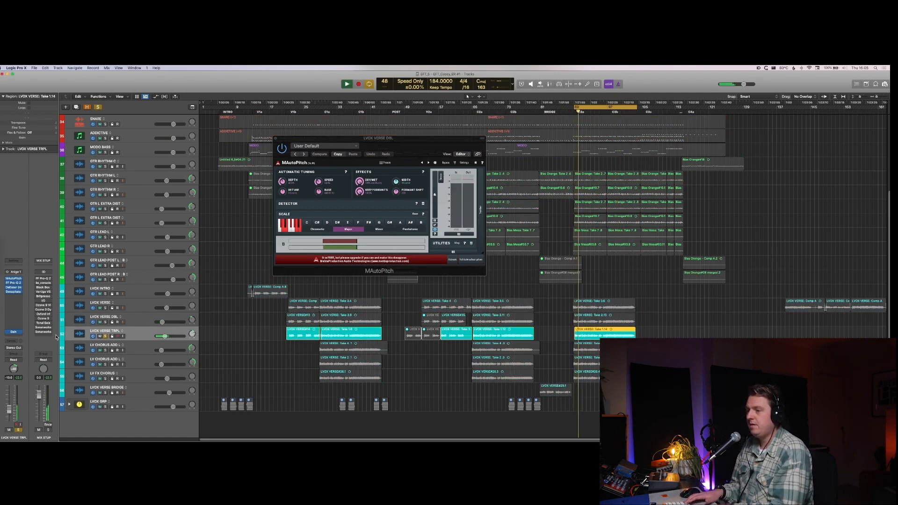
key("Up")
key("s")
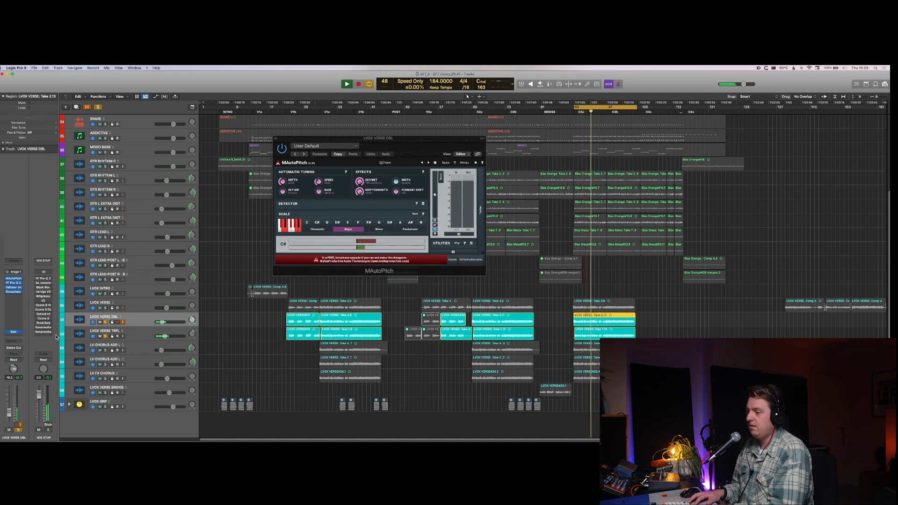
key("space")
key("Down")
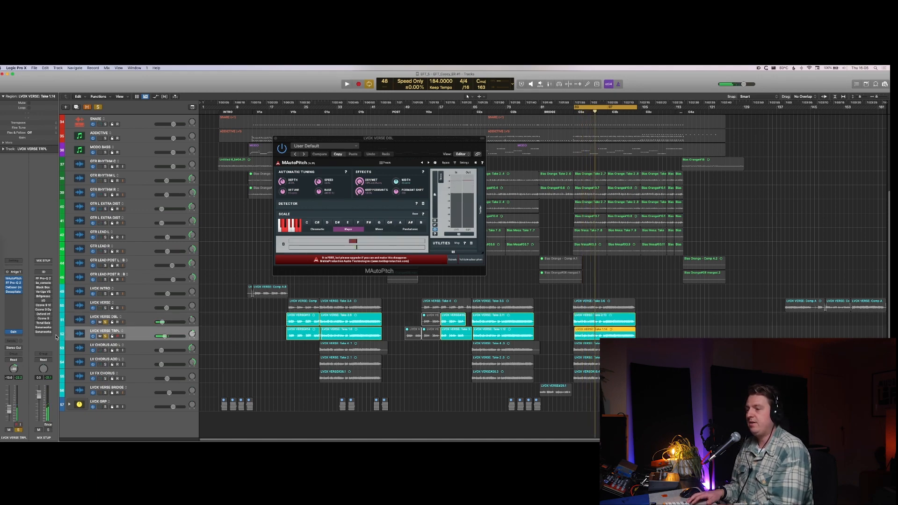
key("s")
key("Up")
Step: Play the two LV CHORUS ADD L tracks in solo, one after the other
key("s")
key("Down")
key("Down")
key("s")
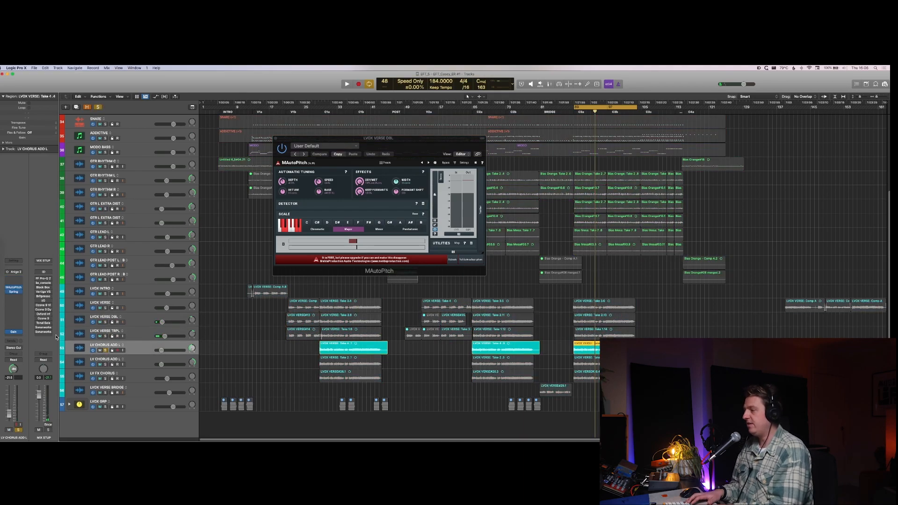
key("space")
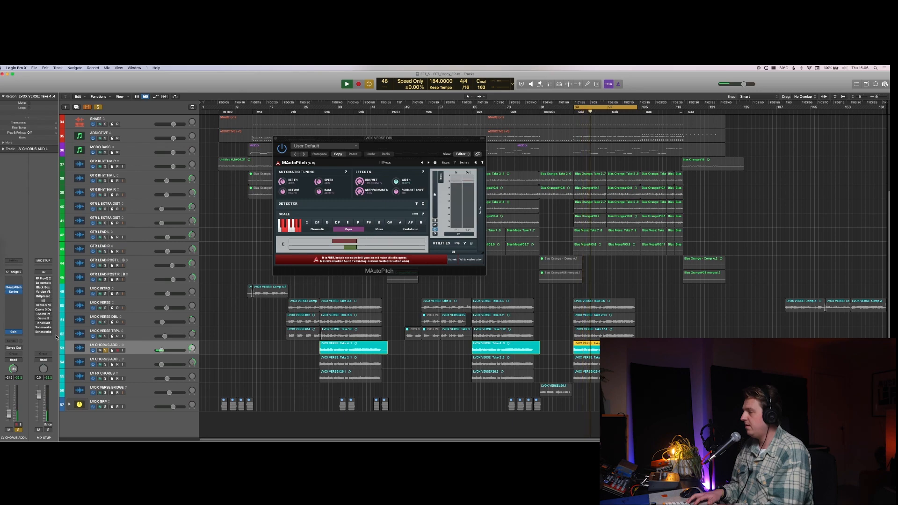
key("Down")
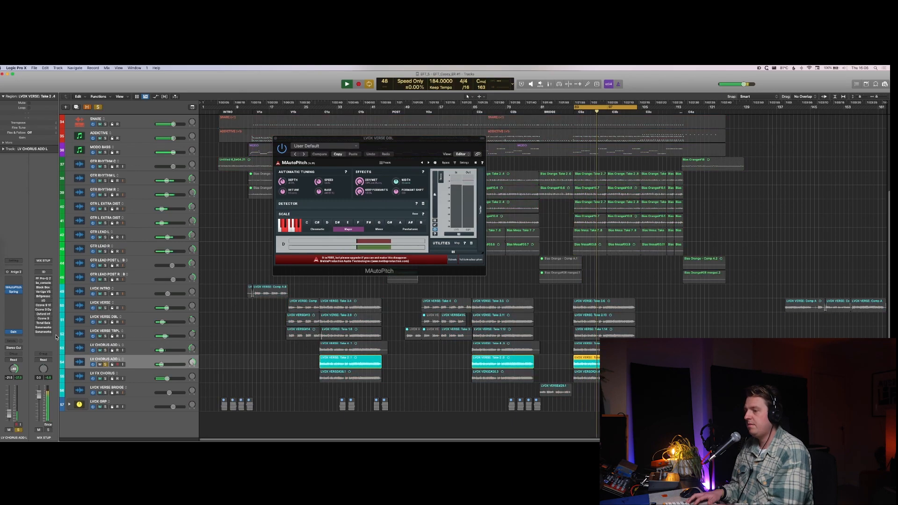
Step: Audition the LV FX CHORUS track in solo, clear the solo and close the MAutoPitch window
key("Down")
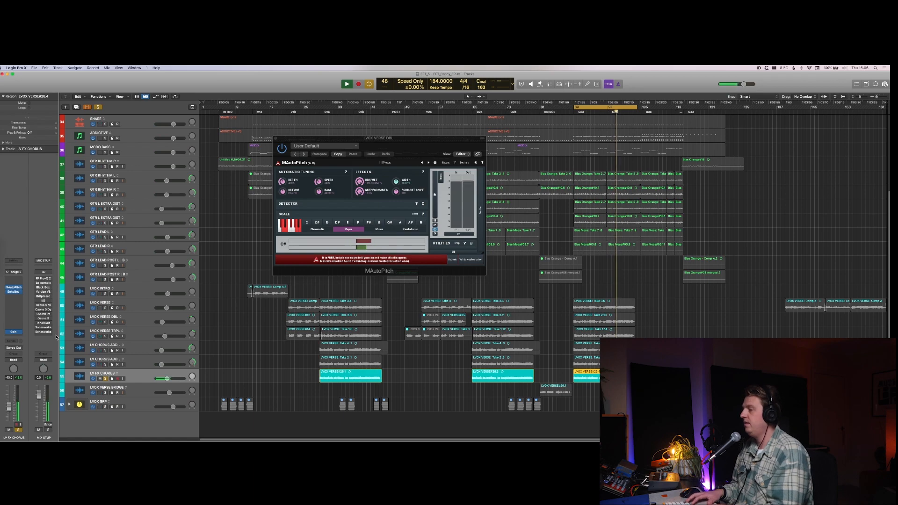
key("space")
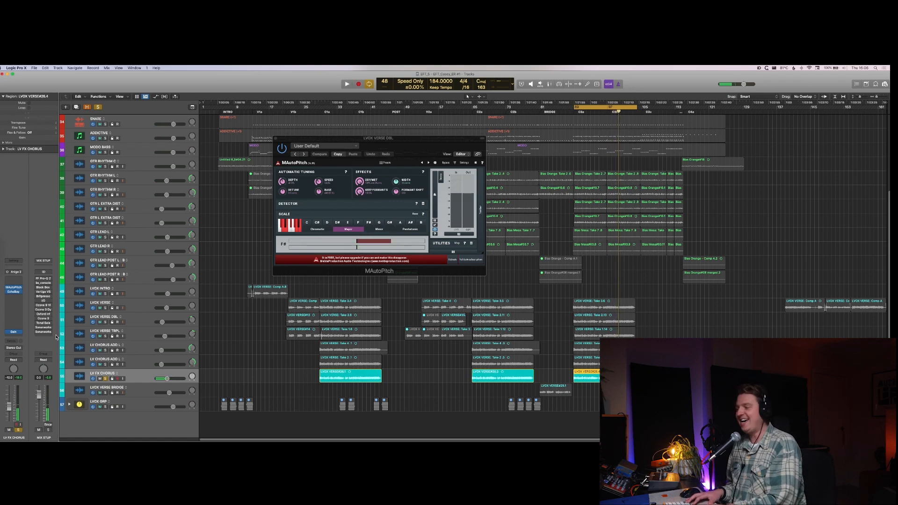
key("space")
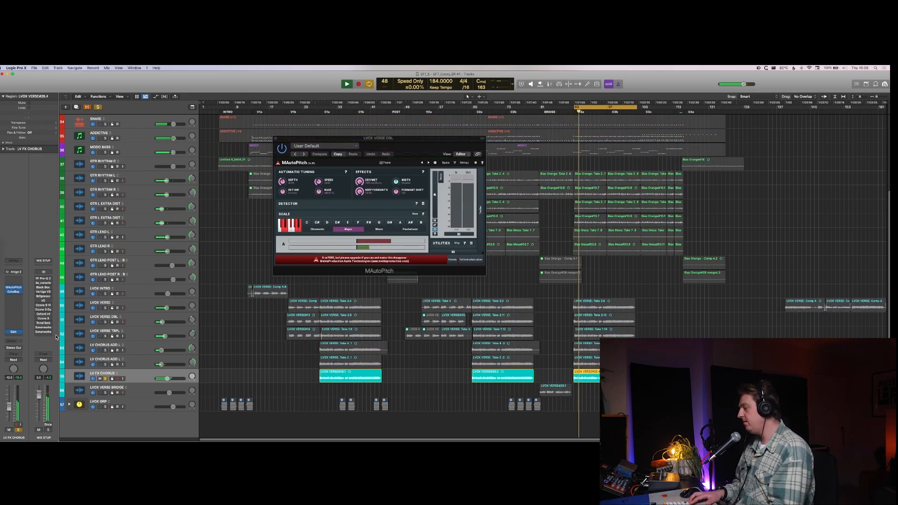
key("super+Down")
key("super+Down")
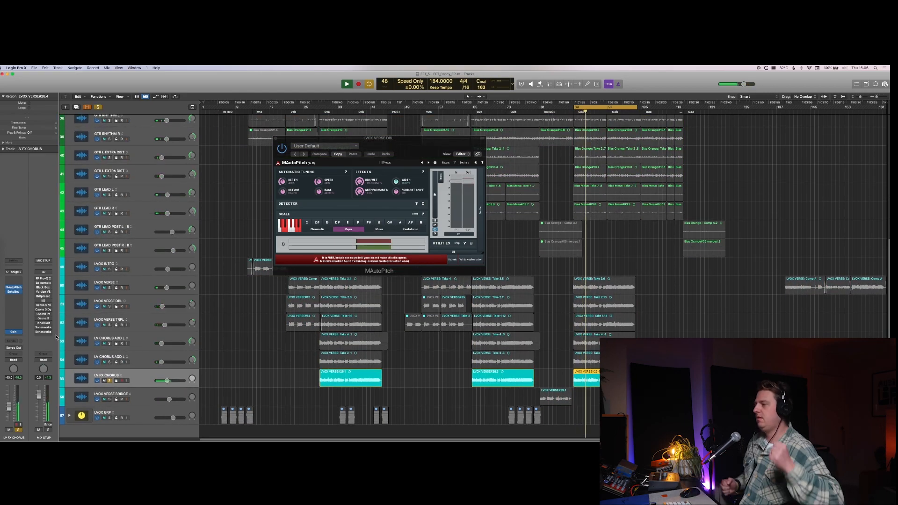
key("space")
key("s")
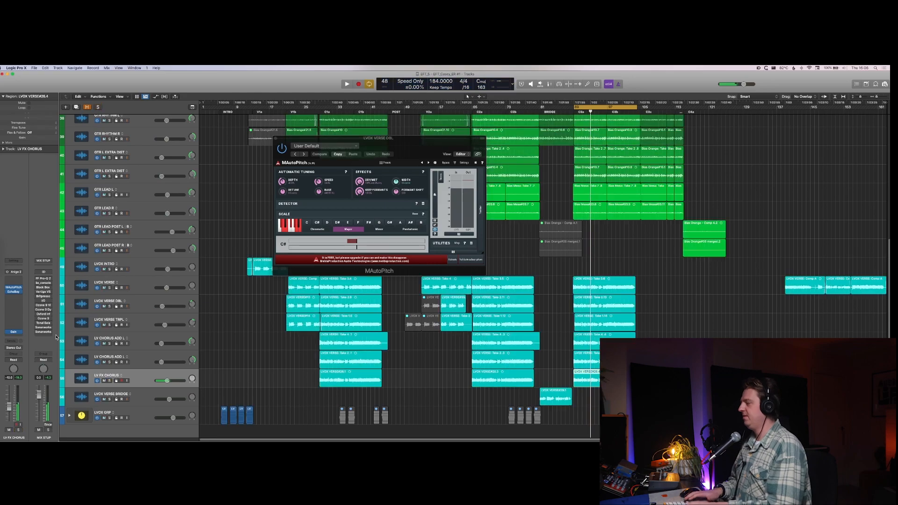
key("super+w")
Step: Group the tracks from LVOX VERSE to LV FX CHORUS into a summing track stack named LVOX CHORUS
scroll(302, 330, "down", 1)
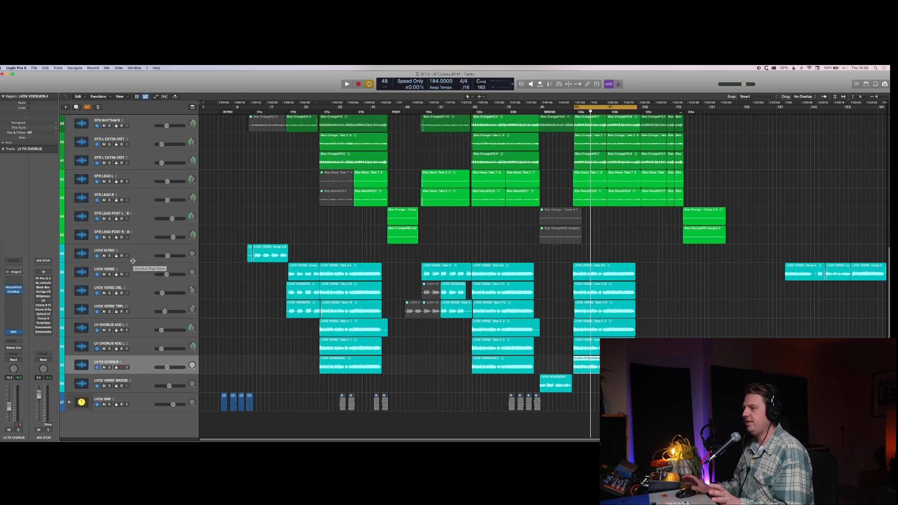
left_click(146, 272, "shift")
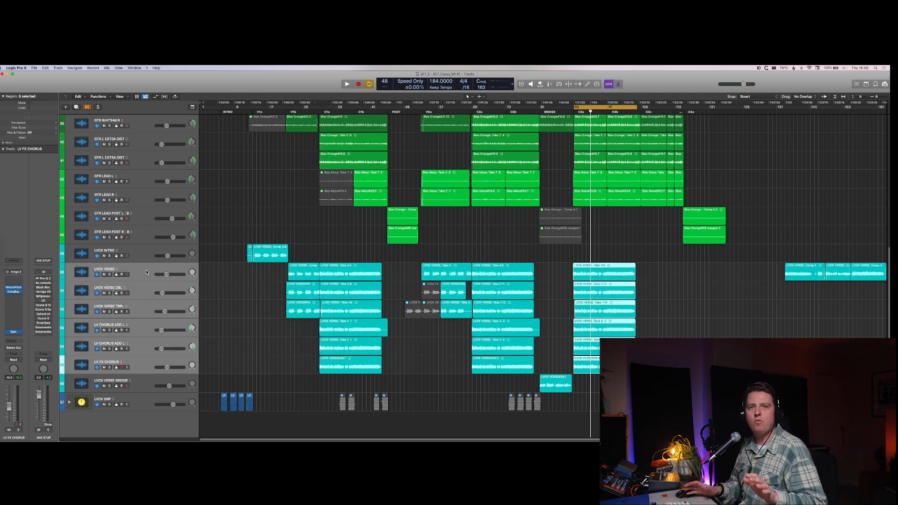
key("shift+super+d")
key("Return")
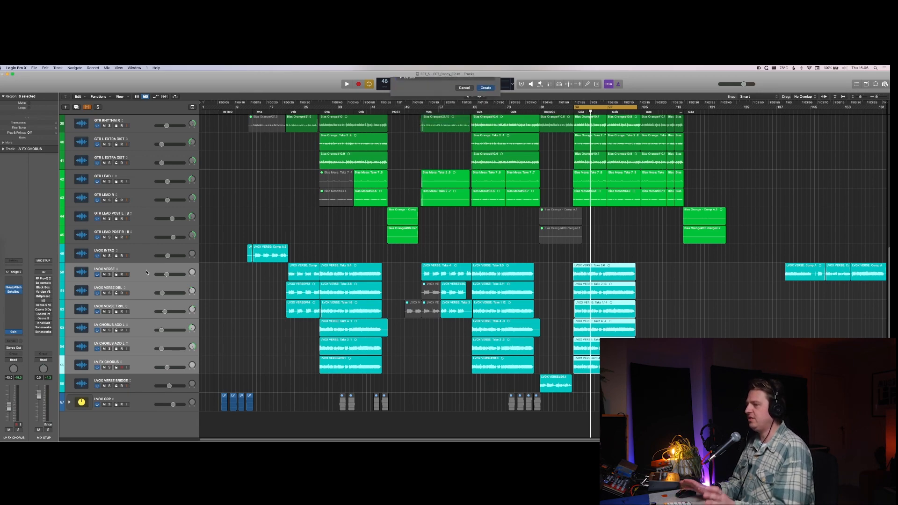
double_click(146, 270)
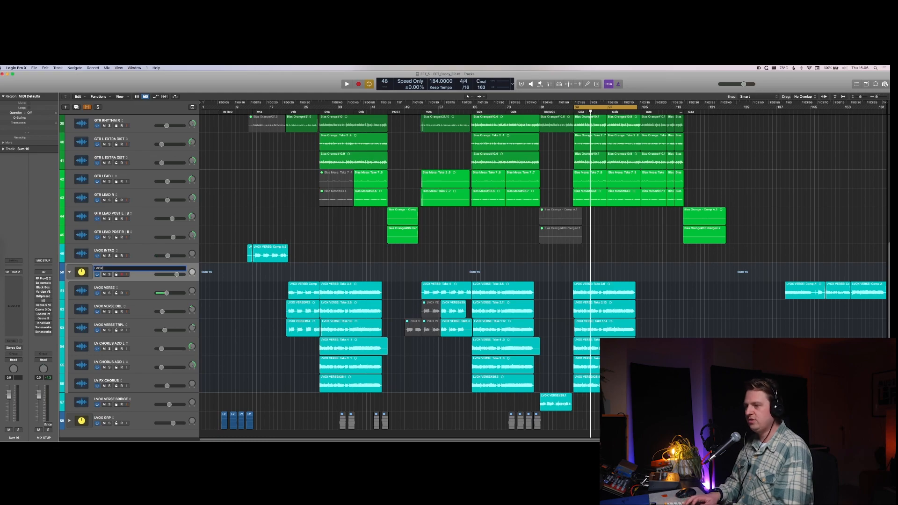
key("Return")
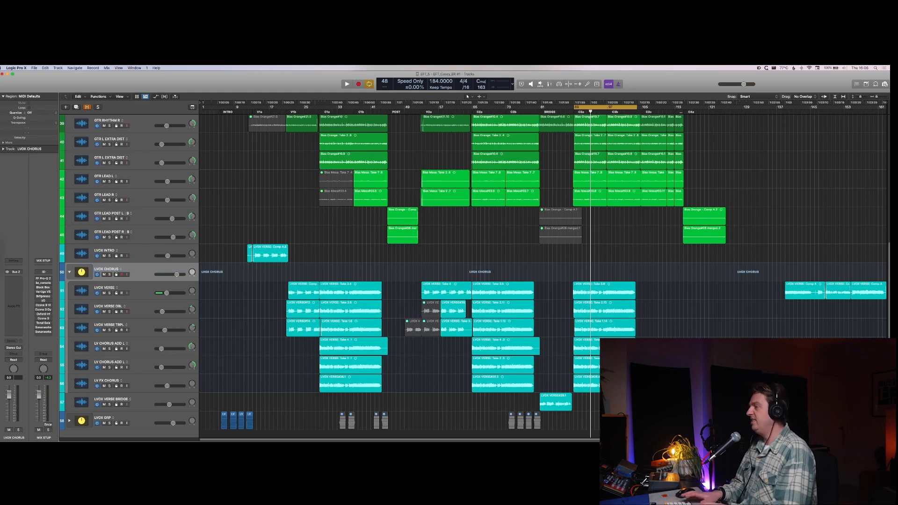
Step: Start playback with the mixer shown and open the MIX STUP channel's FF Pro-Q 2 as an analyser, moved clear of the channel strips
key("space")
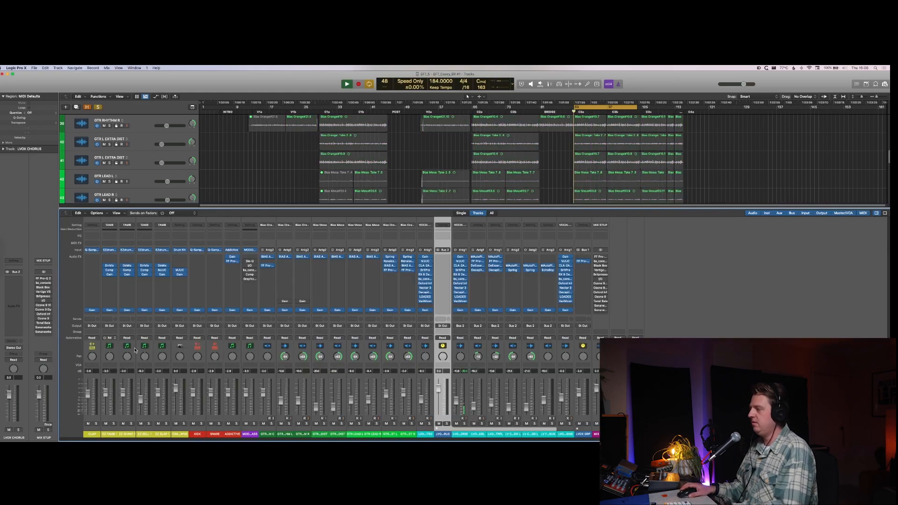
key("x")
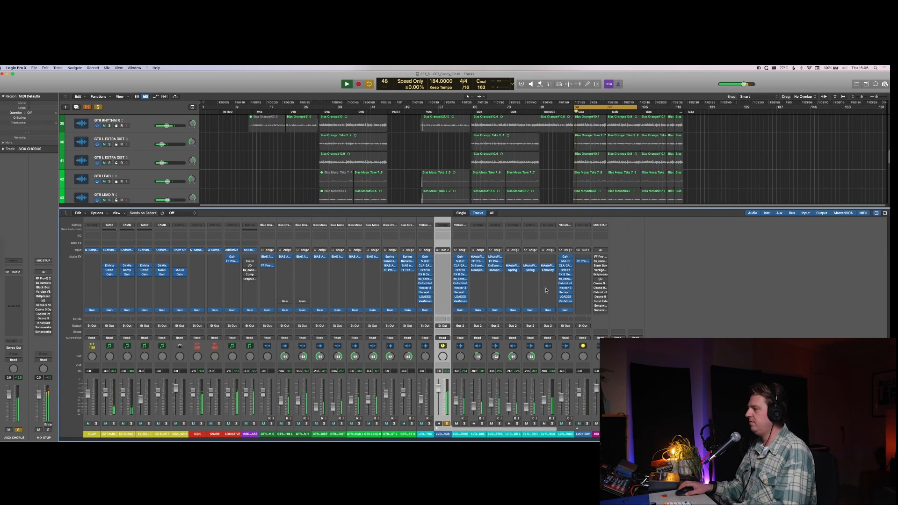
left_click(607, 257)
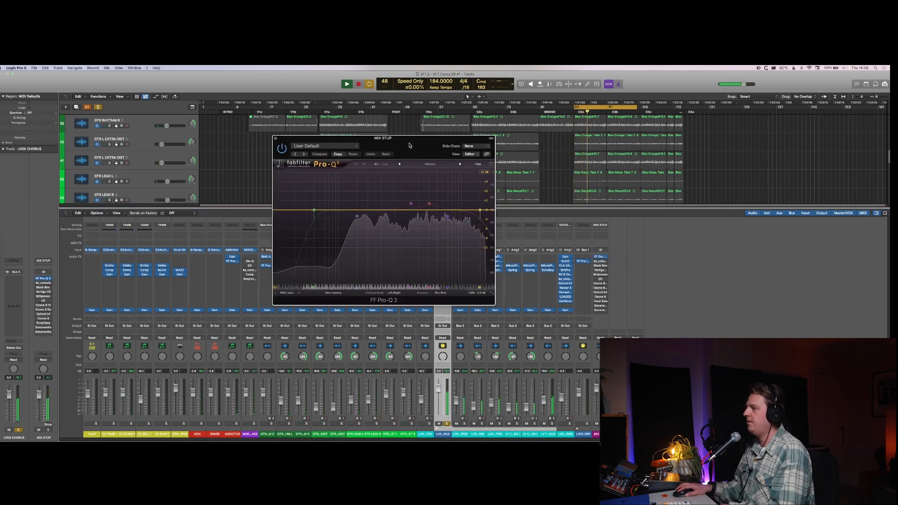
left_click_drag(383, 138, 697, 123)
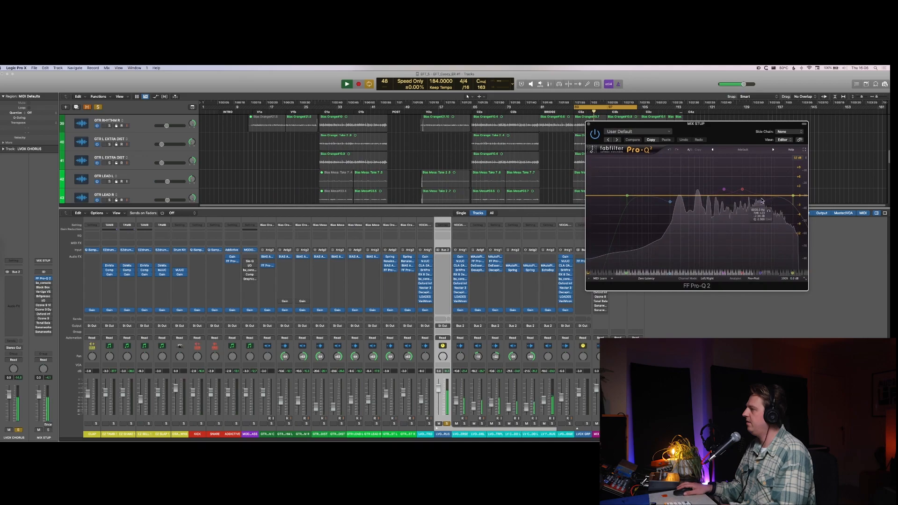
Step: Insert TREQ on the LVOX CHORUS stack and boost its High band while the soloed stack plays
left_click(443, 261)
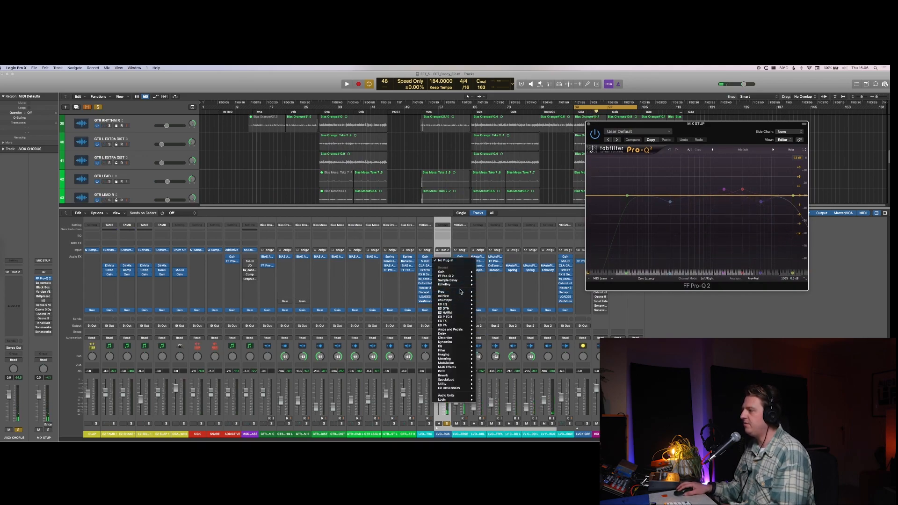
mouse_move(459, 297)
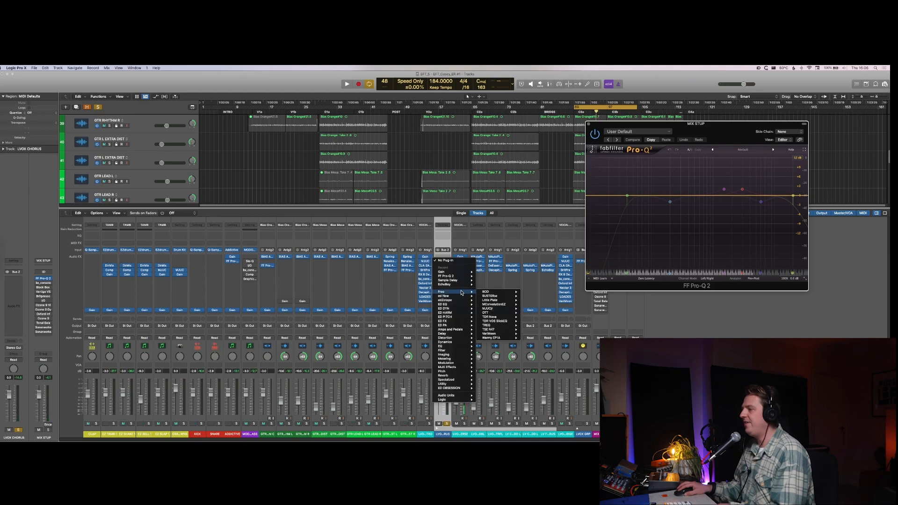
left_click(504, 326)
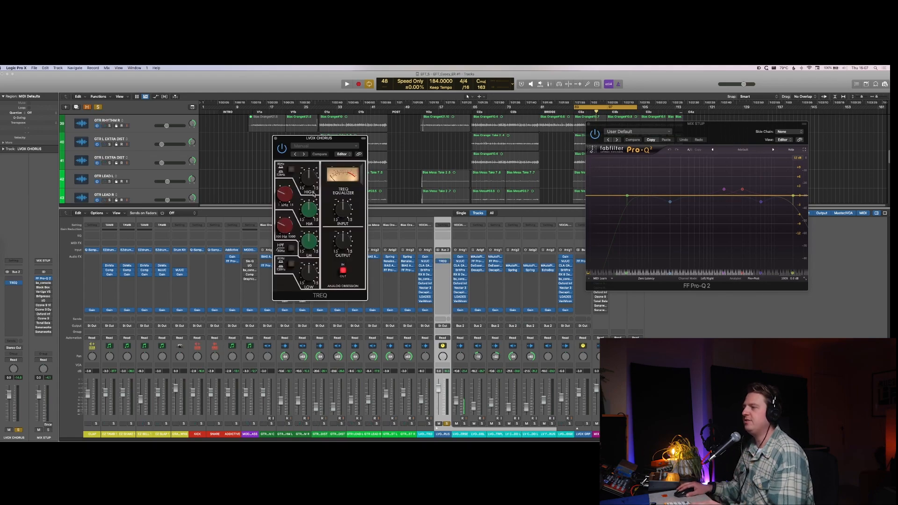
key("space")
left_click_drag(305, 184, 305, 172)
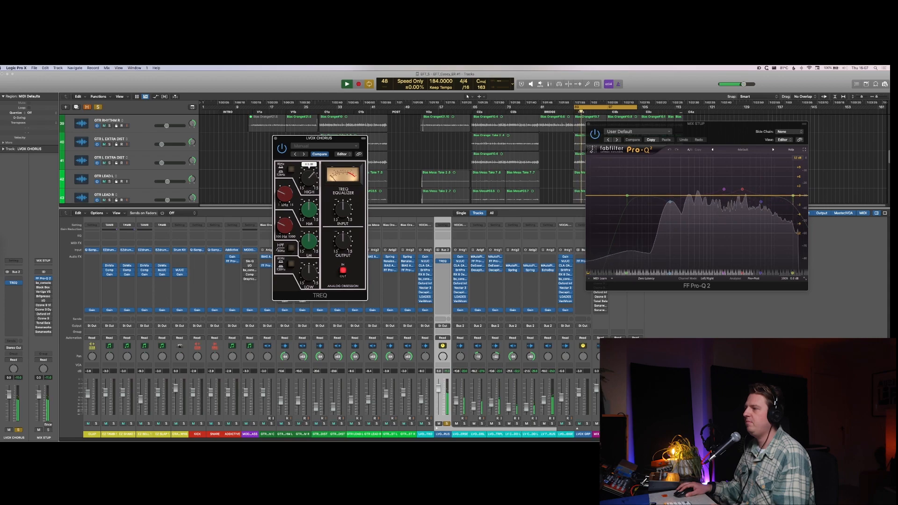
mouse_move(304, 211)
left_mouse_down()
mouse_move(305, 199)
mouse_move(284, 192)
mouse_move(305, 212)
left_mouse_up()
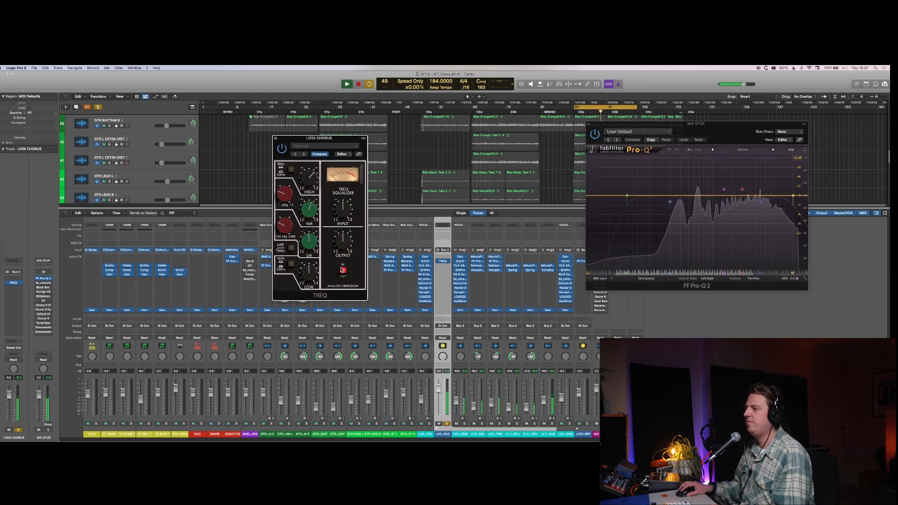
Step: Compare TREQ in and out, clear the LVOX CHORUS solo, and reduce the High boost while listening in the full mix
left_click(344, 272)
left_click(344, 272)
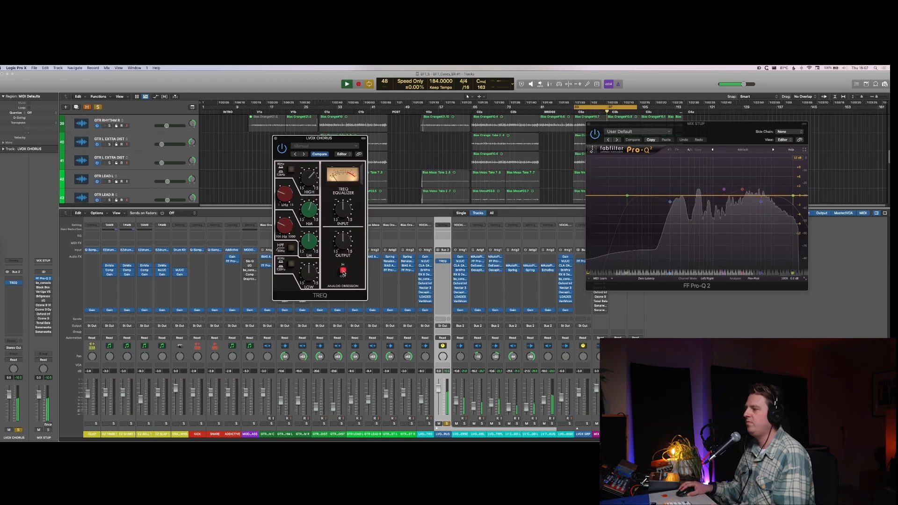
left_click(447, 424)
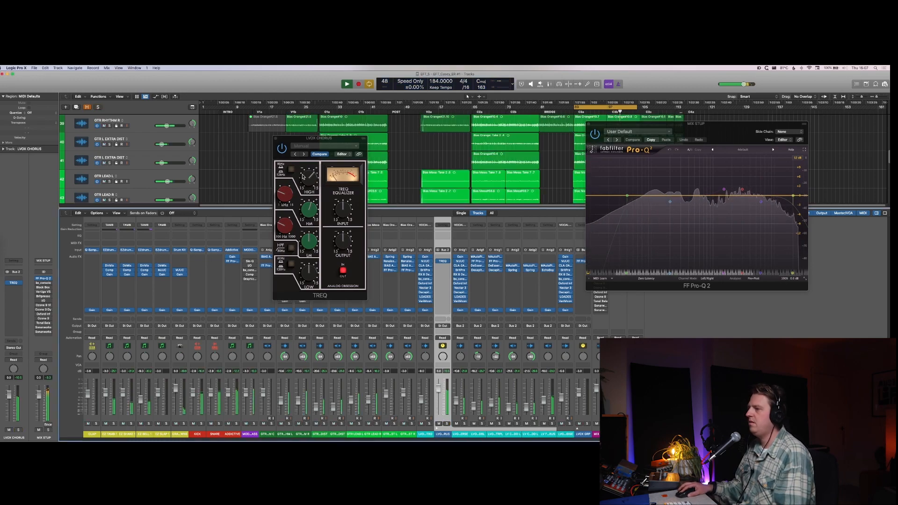
left_click(310, 177)
left_click_drag(310, 177, 310, 188)
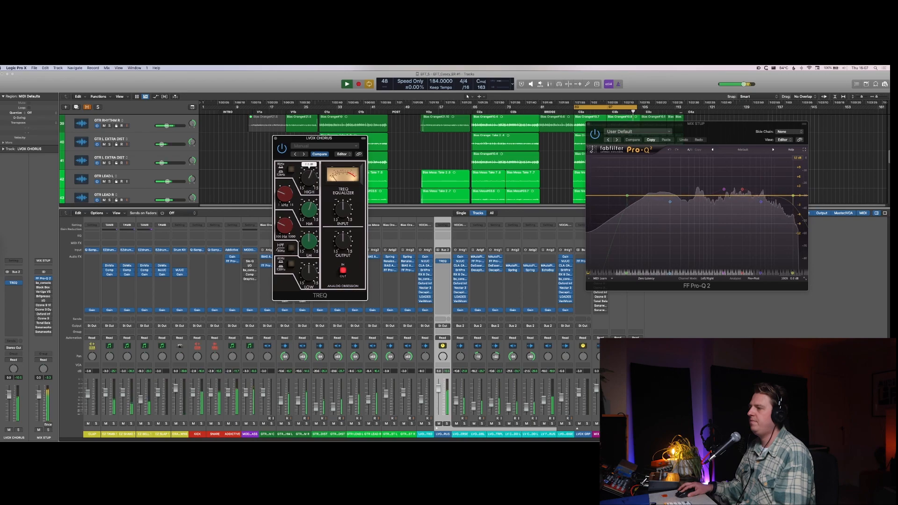
left_click(312, 185)
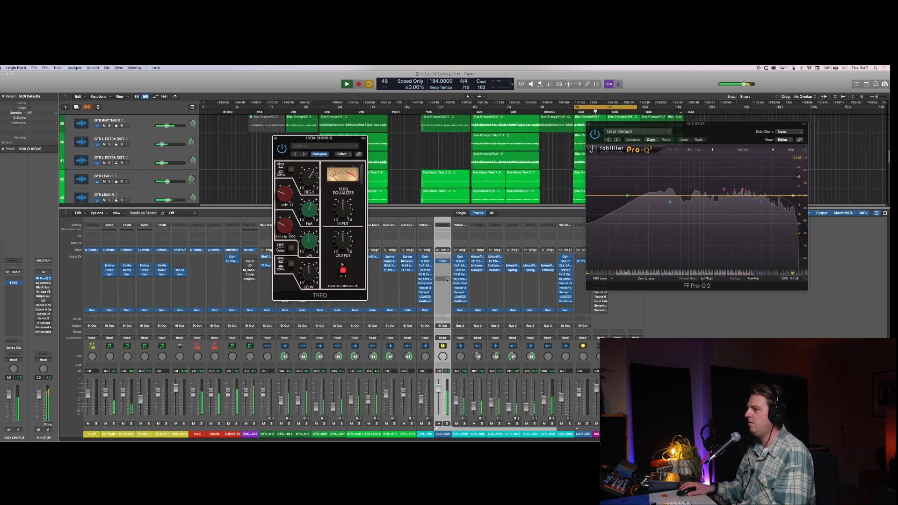
key("space")
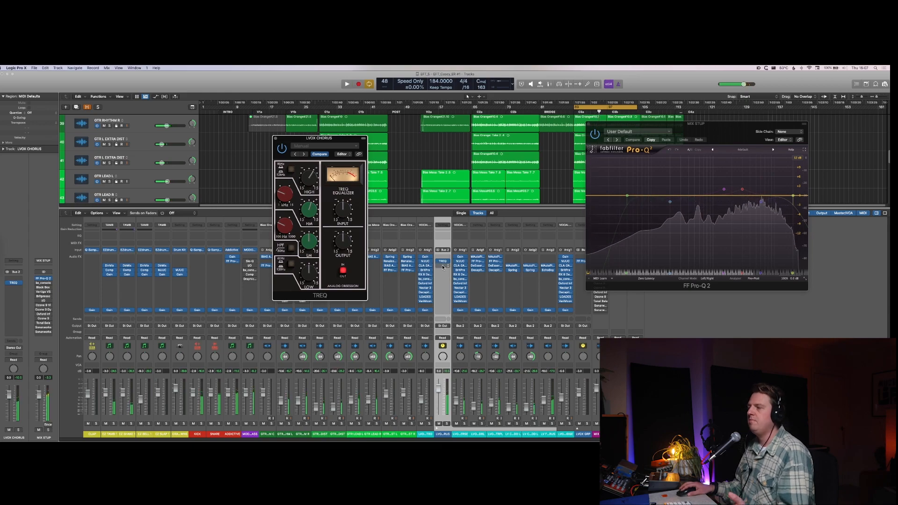
Step: Insert VariMoon after TREQ on the LVOX CHORUS stack and adjust its DC threshold and its AC threshold to about -13 dB
left_click(443, 261)
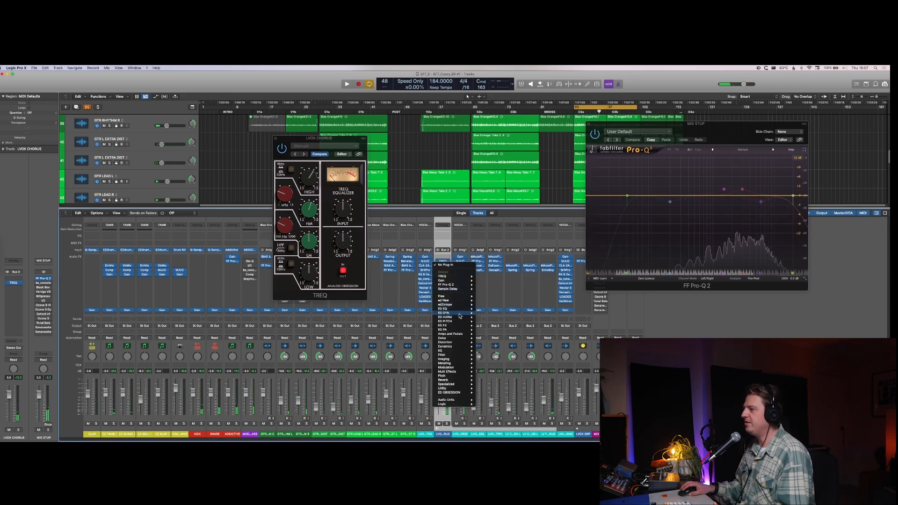
mouse_move(461, 297)
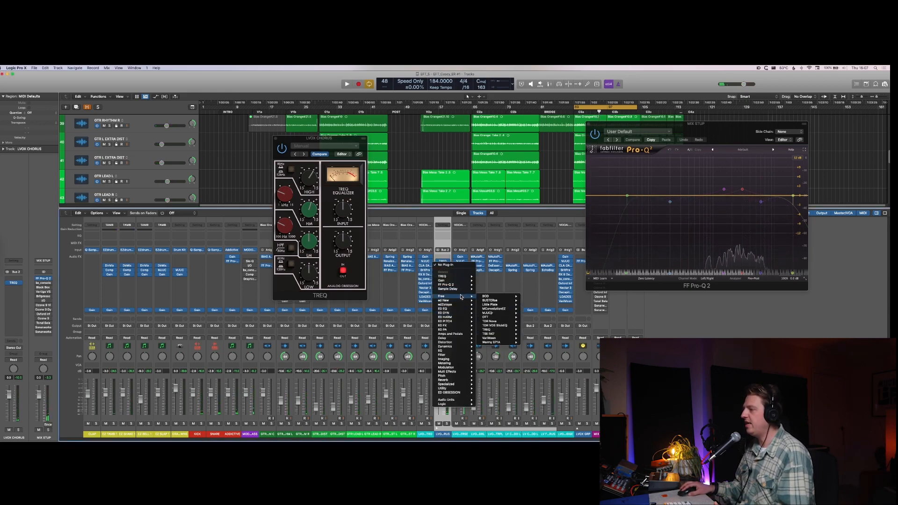
left_click(532, 337)
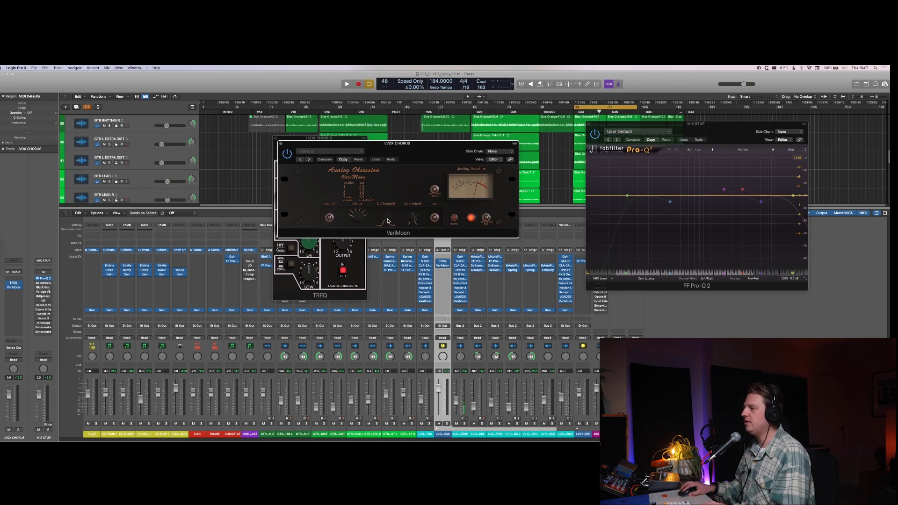
left_click_drag(388, 221, 389, 211)
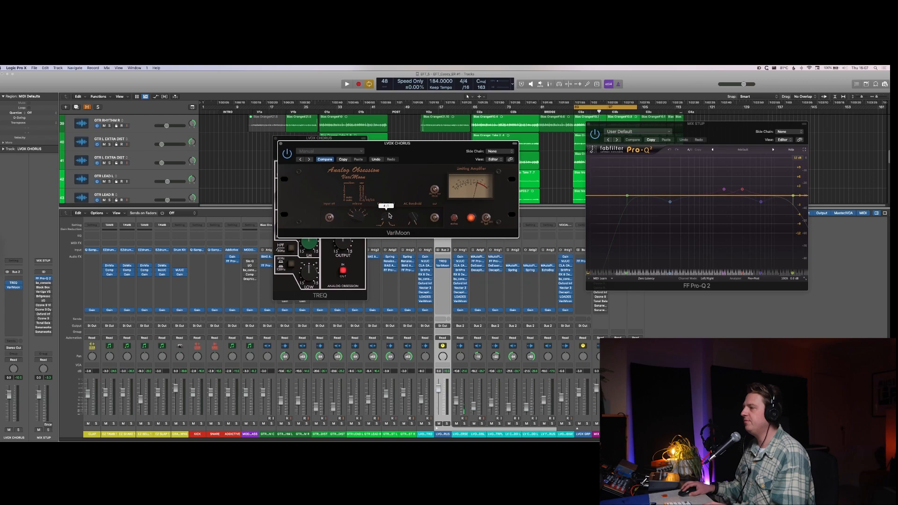
key("space")
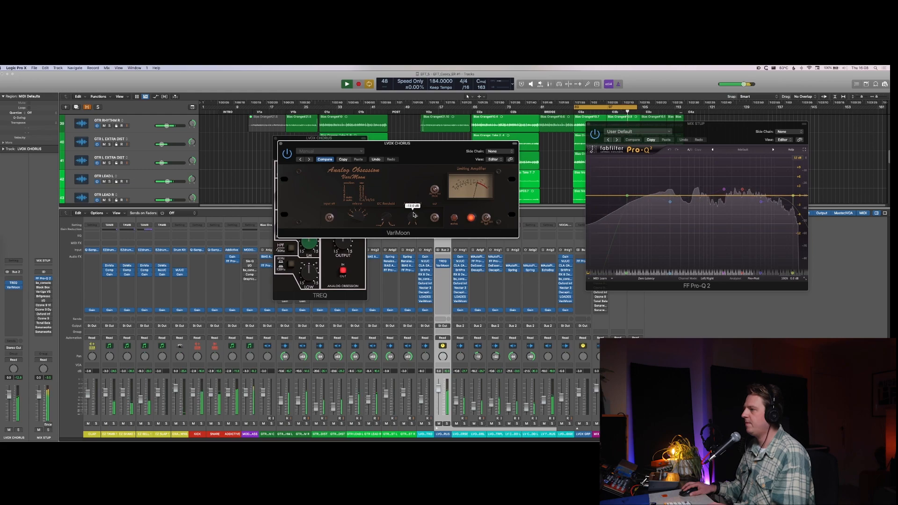
key("space")
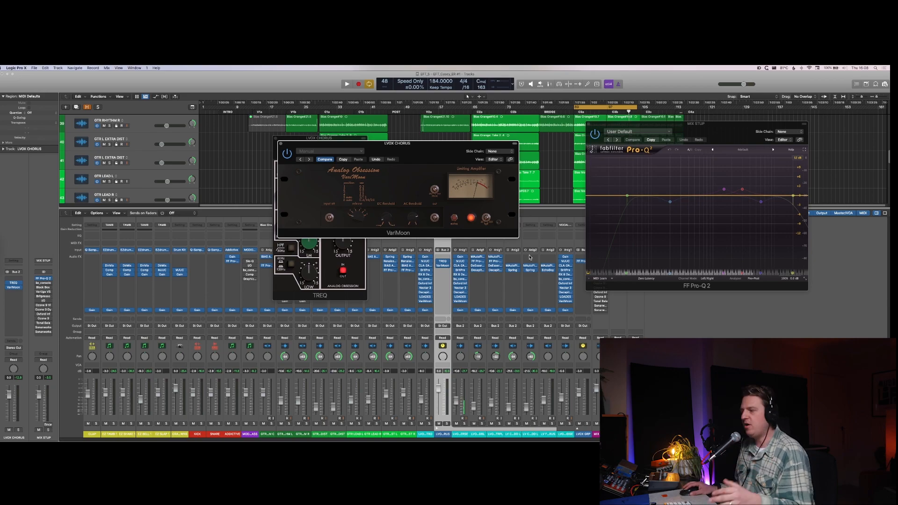
Step: Select all six vocal channels inside the LVOX CHORUS stack and raise their faders together during playback
left_click(459, 422)
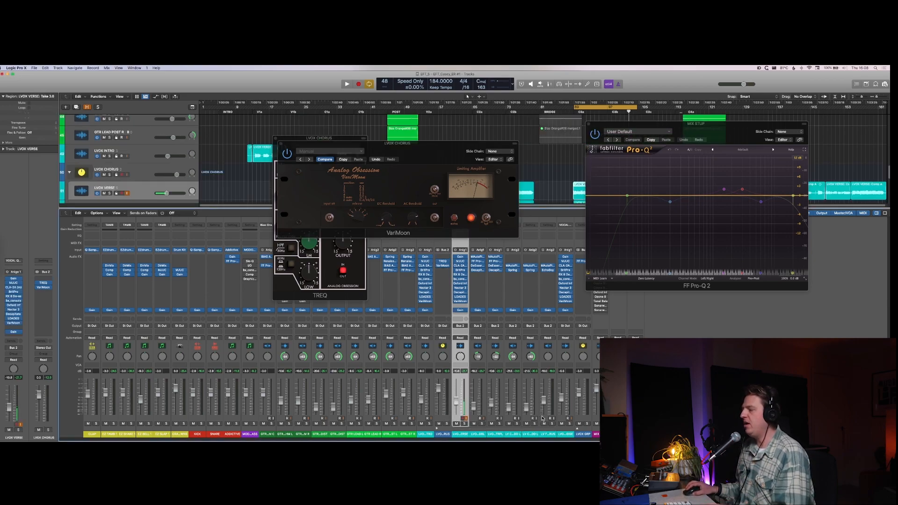
left_click(544, 420, "shift")
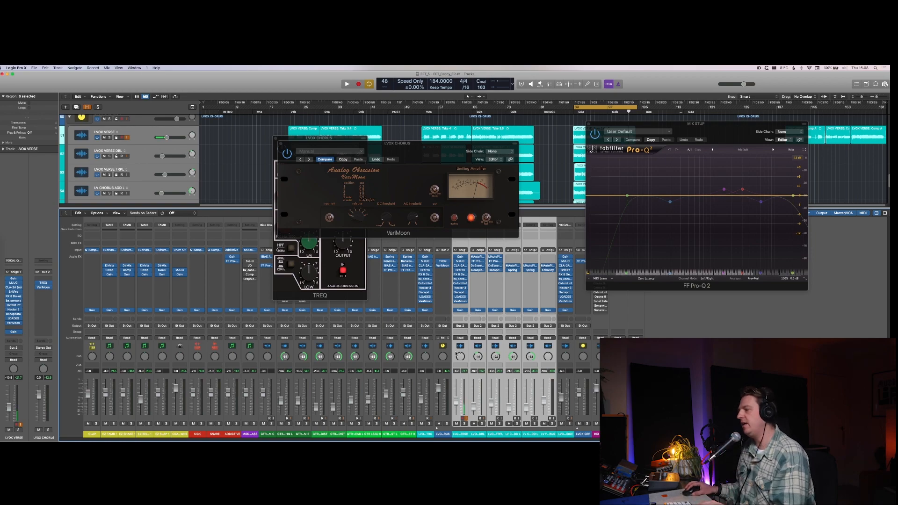
key("space")
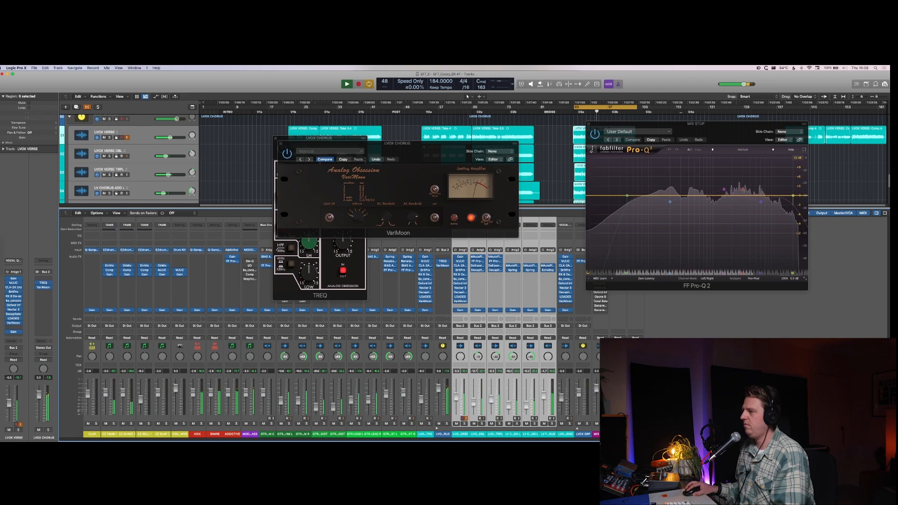
Step: Fine-tune VariMoon's DC threshold, audition the LVOX CHORUS stack in solo, then stop playback and clear the solo
left_click(385, 224)
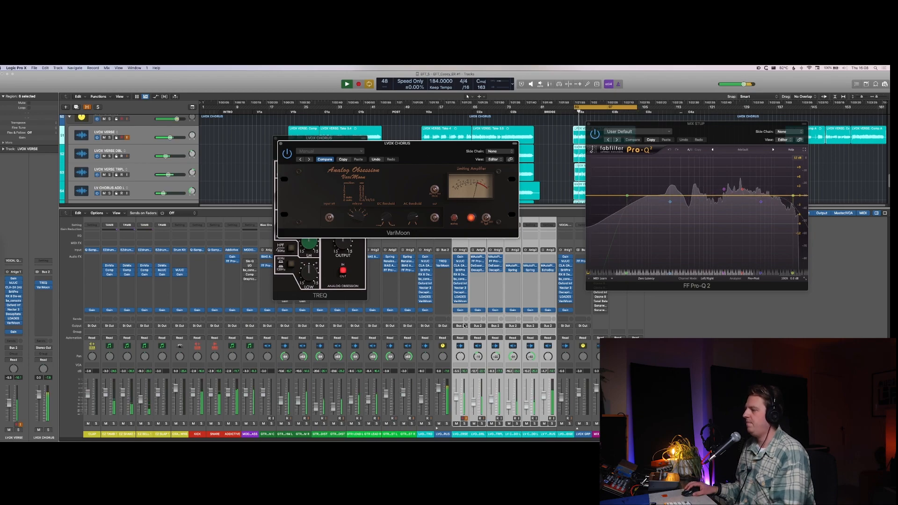
left_click(446, 425)
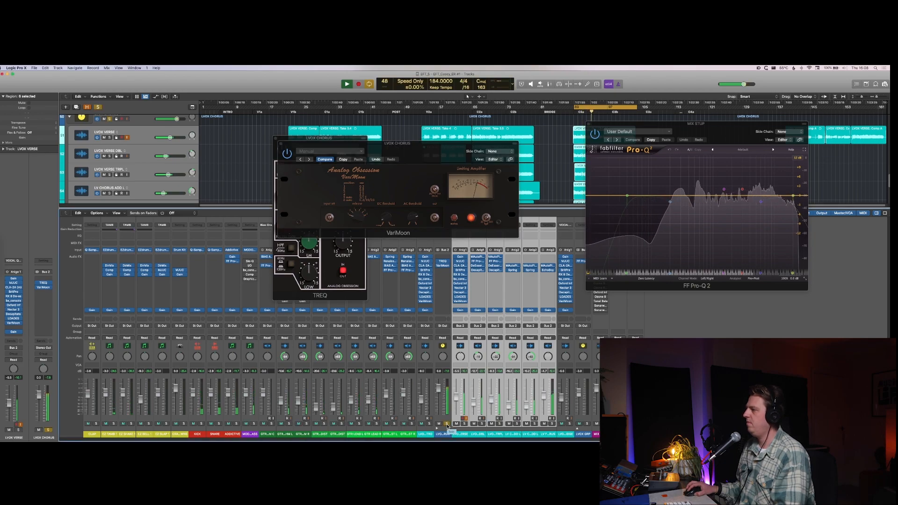
key("space")
left_click(447, 425)
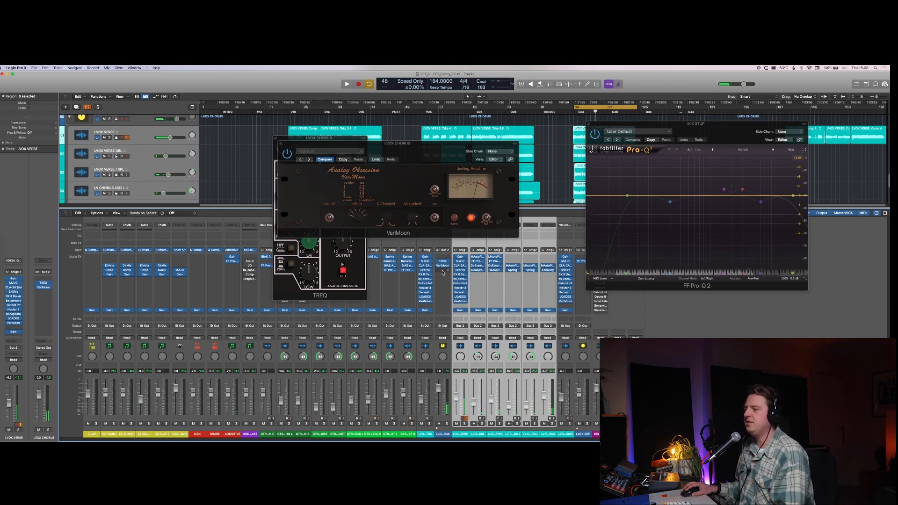
Step: Insert Lindell 50 Channel after VariMoon on the LVOX CHORUS stack, enable its high-pass filter and raise the cutoff frequency during playback
left_click(443, 272)
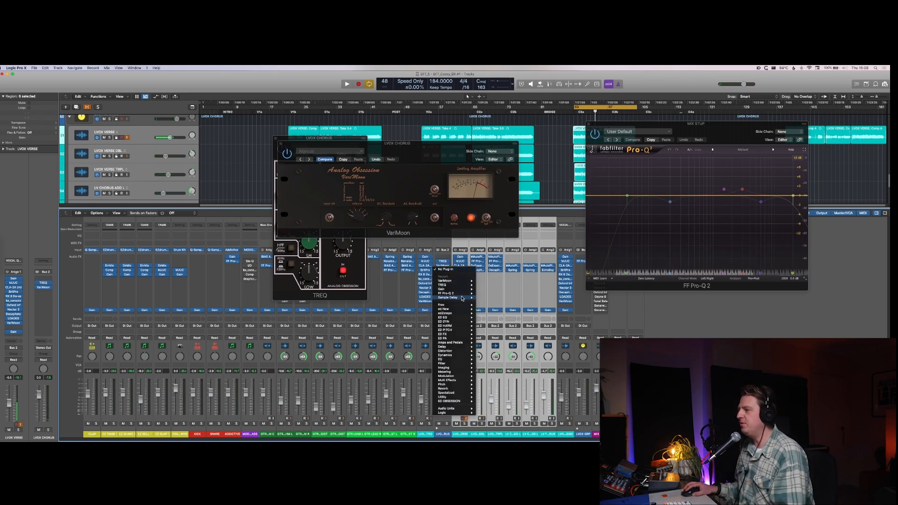
mouse_move(464, 296)
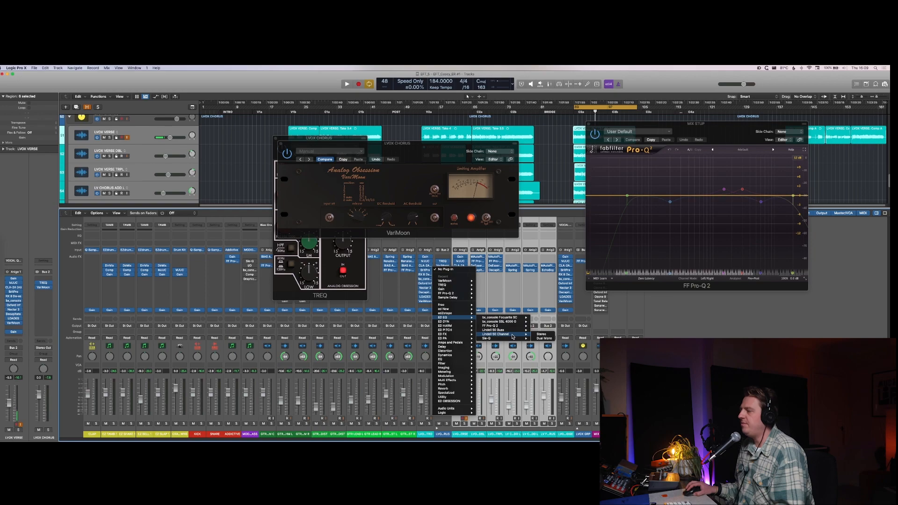
left_click(509, 327)
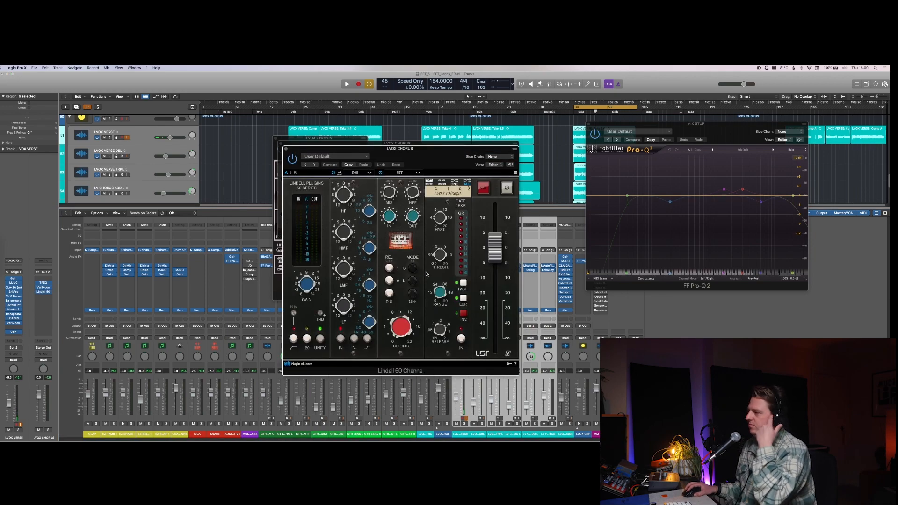
left_click(293, 339)
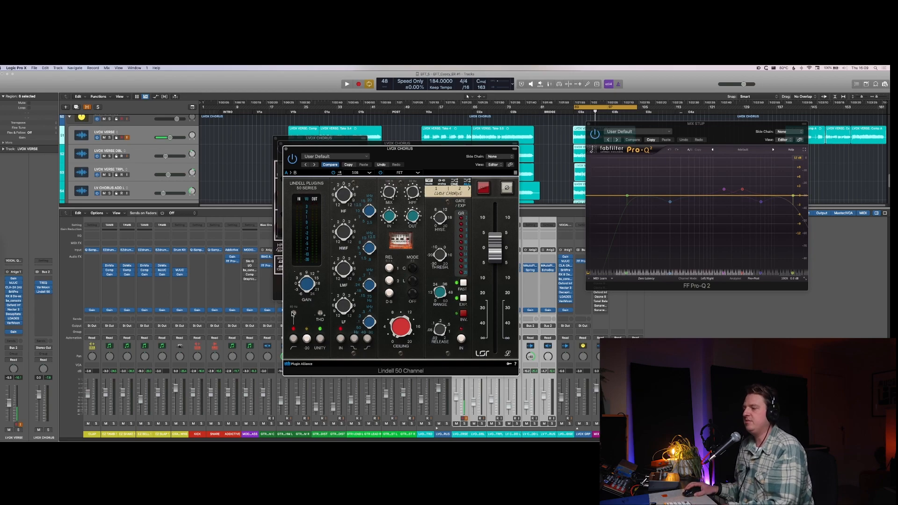
scroll(294, 314, "up", 2)
key("space")
scroll(294, 315, "up", 2)
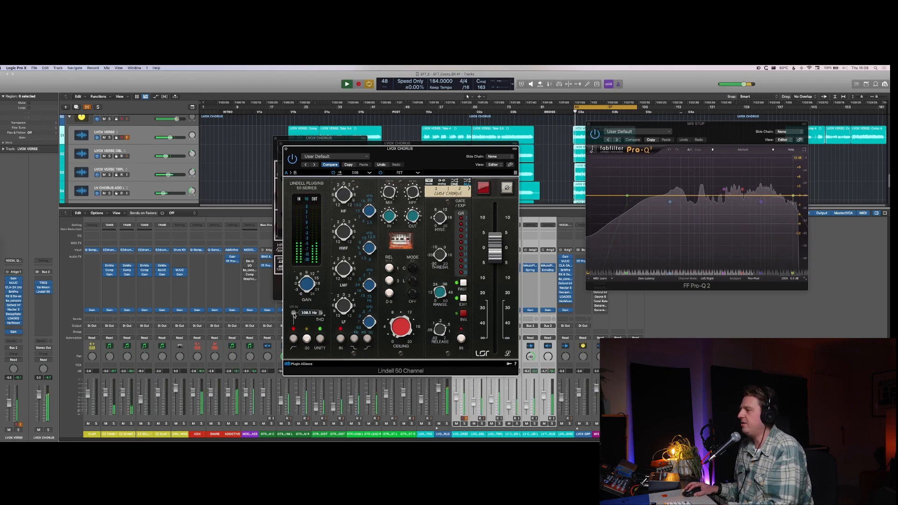
scroll(294, 314, "up", 1)
Step: Solo the selected chorus vocals, tune the Lindell 50 Channel's LMF frequency and cut the LMF gain
key("s")
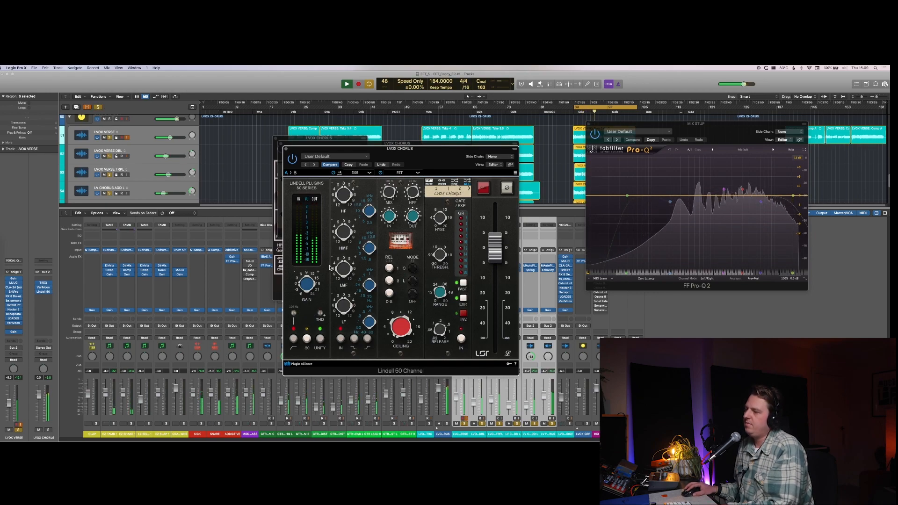
mouse_move(368, 284)
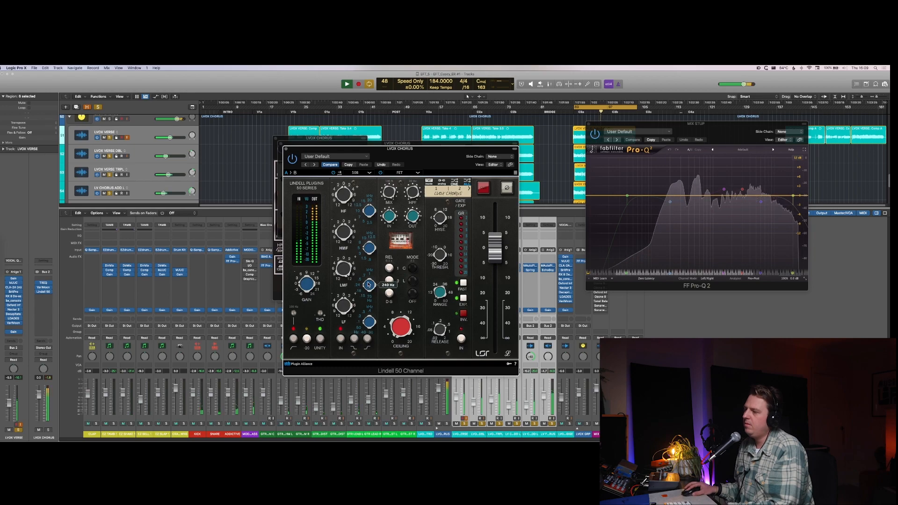
left_click_drag(369, 284, 369, 281)
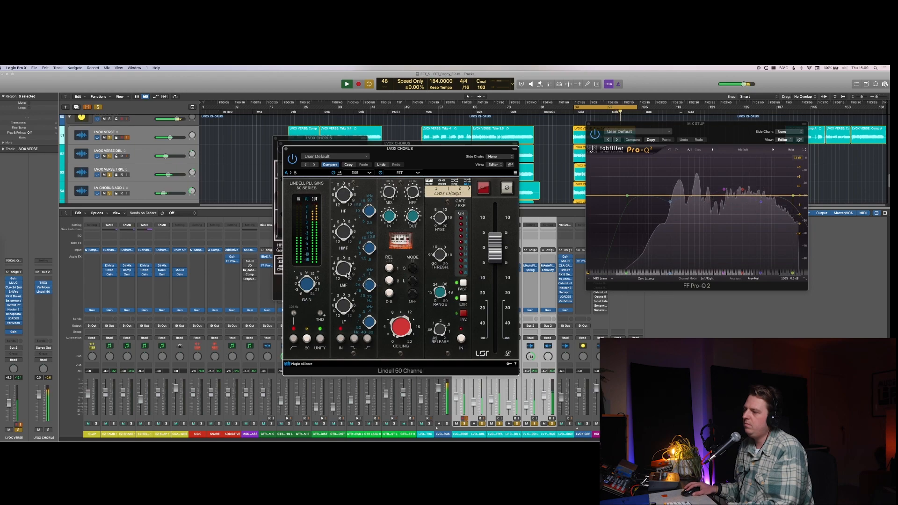
left_click_drag(345, 271, 346, 313)
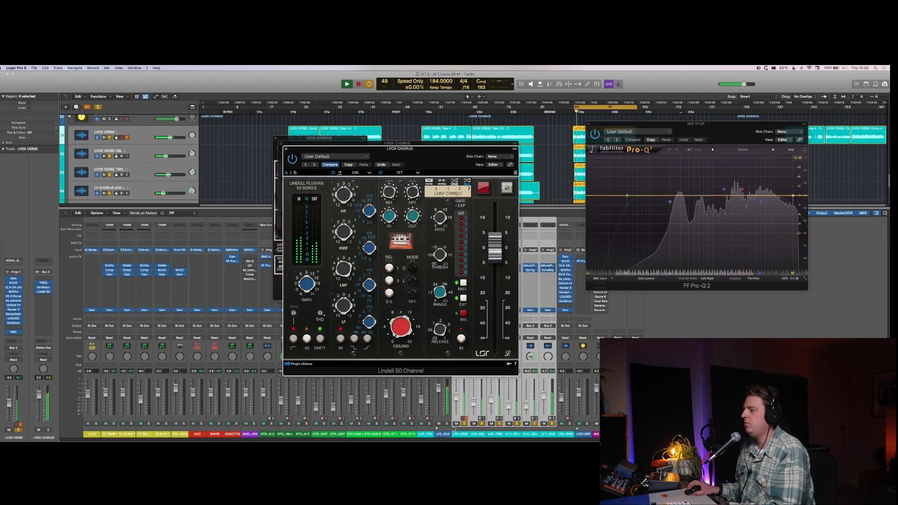
Step: Clear the chorus vocal solo, hide the open plug-in windows and select the LVOX CHORUS stack's channel before stopping playback
left_click(448, 424)
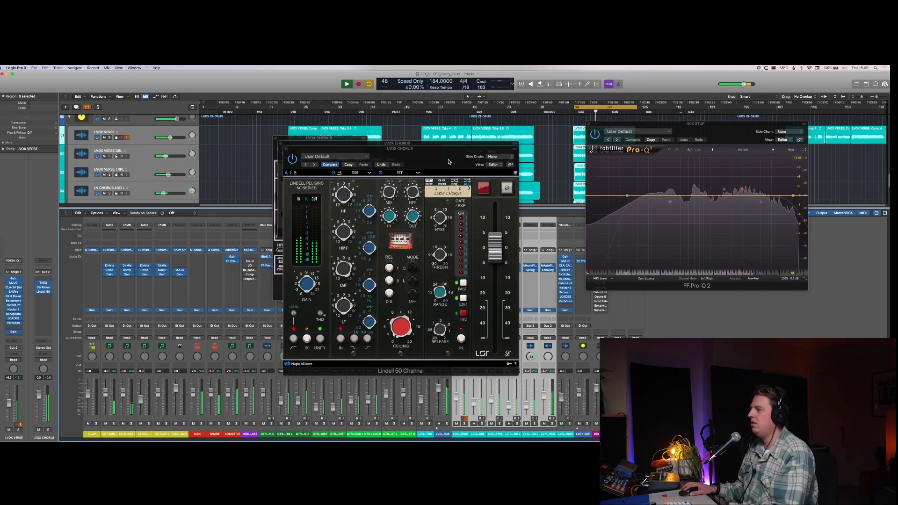
left_click(437, 160)
key("v")
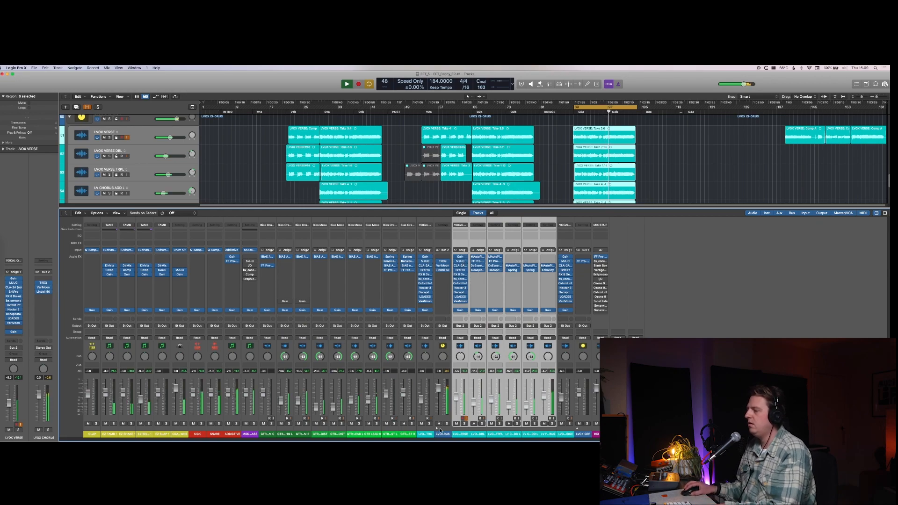
left_click(445, 420)
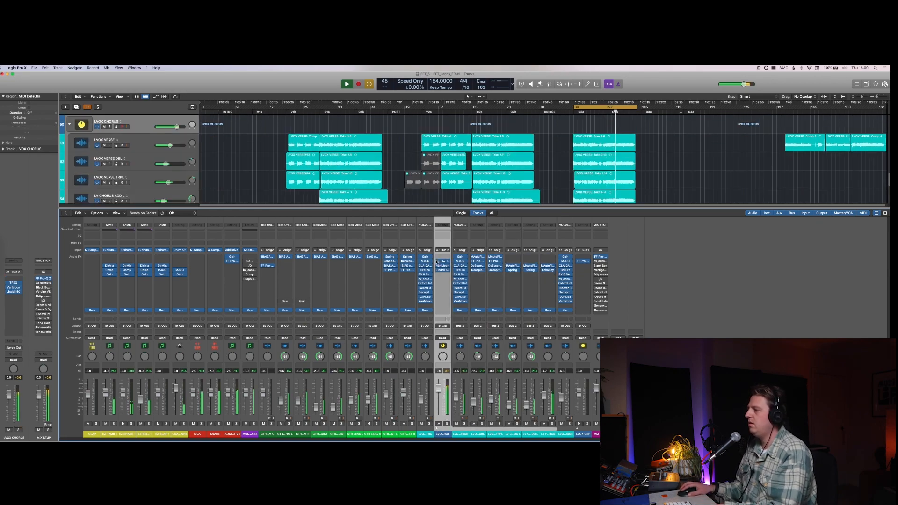
key("space")
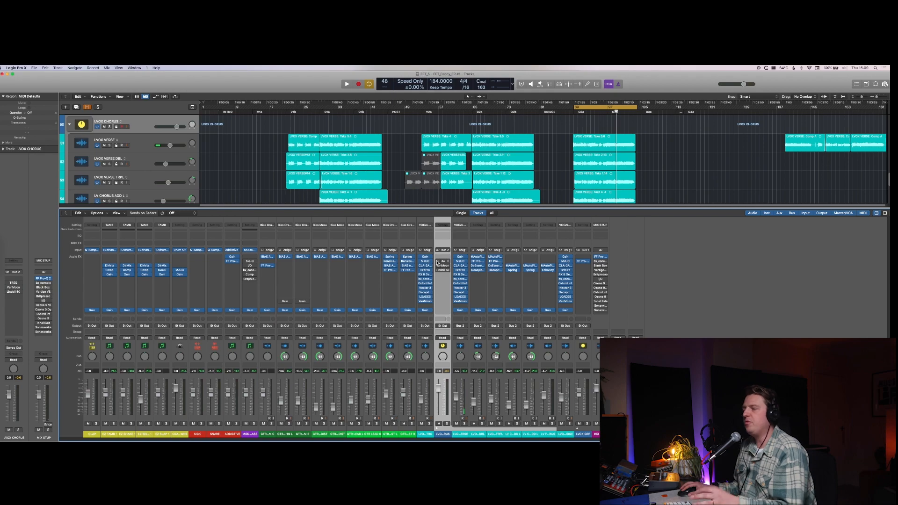
Step: Reopen TREQ on the LVOX CHORUS stack during playback and fine-tune its high and low-mid bands
key("space")
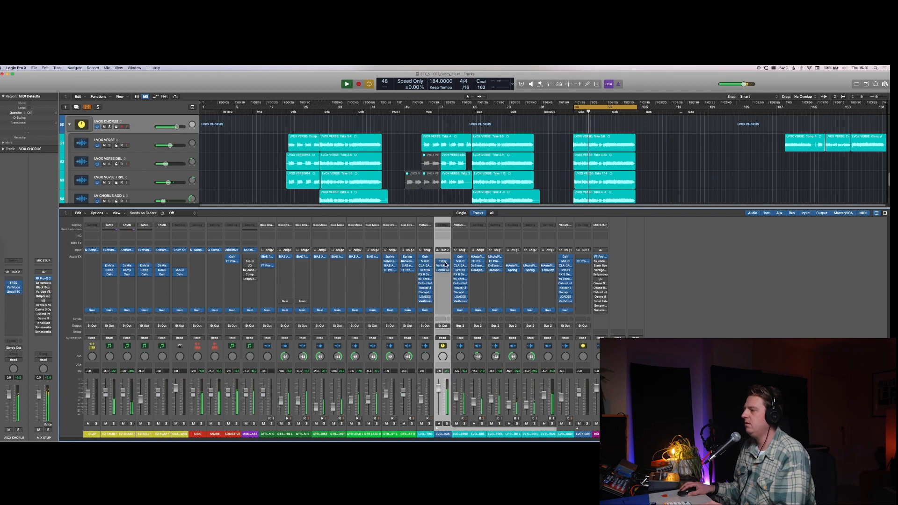
left_click(444, 263)
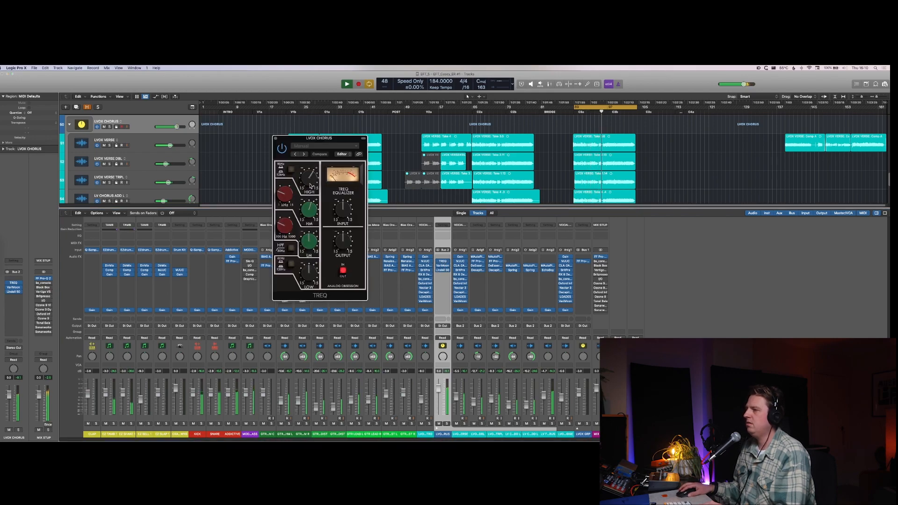
left_click_drag(310, 177, 309, 182)
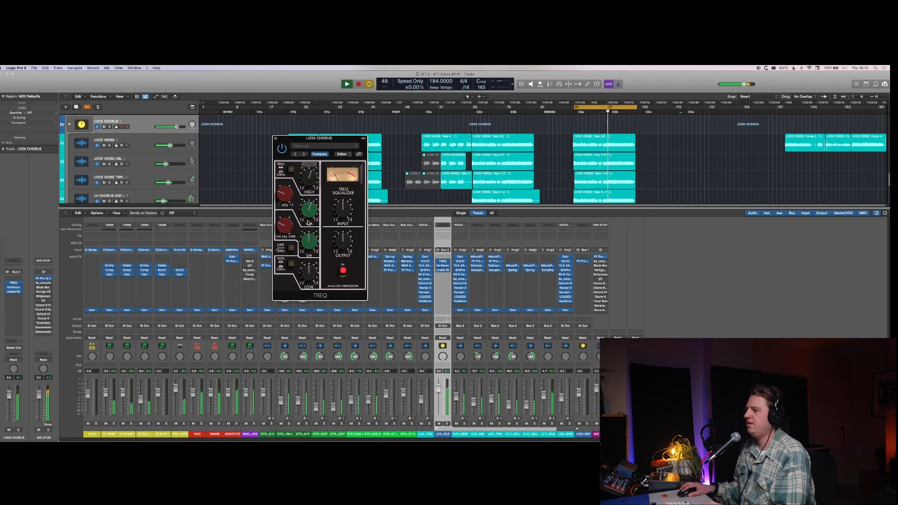
left_click_drag(286, 226, 309, 243)
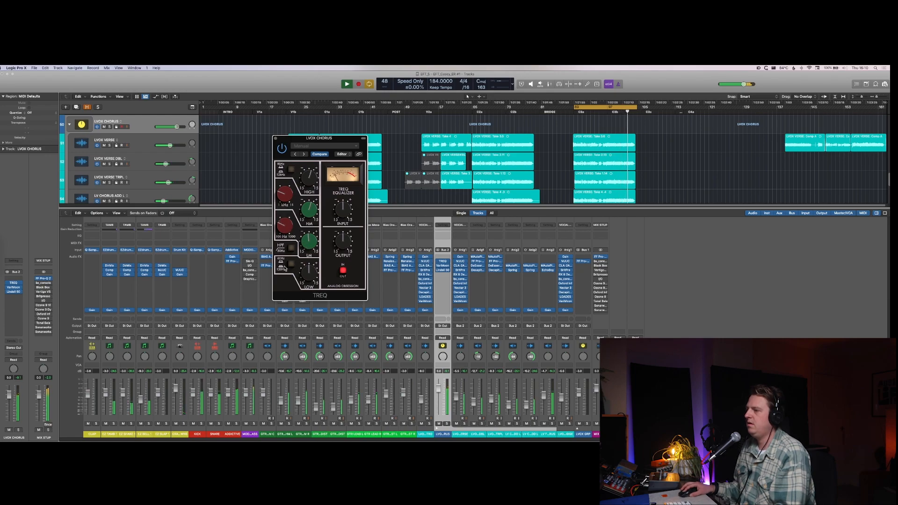
Step: Try TREQ's HPF and low-band frequency switches on the LVOX CHORUS stack during playback
left_click(291, 249)
left_click(292, 266)
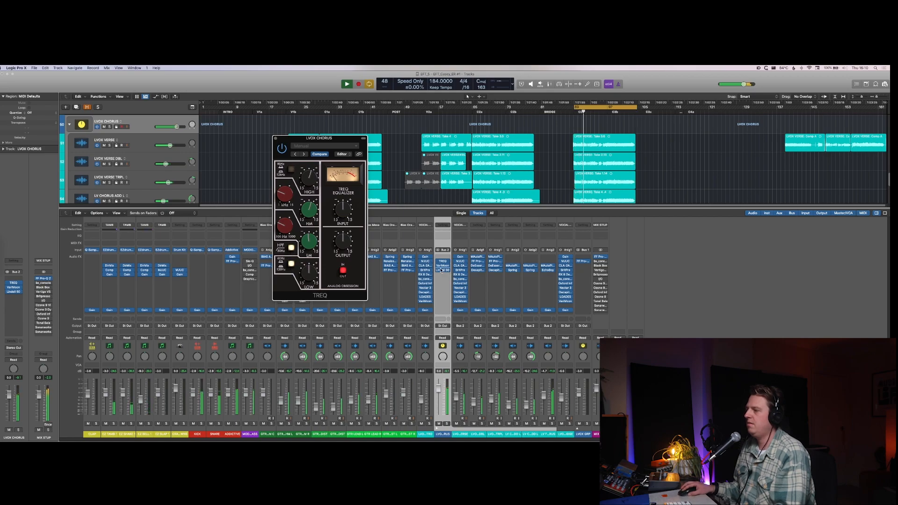
mouse_move(439, 272)
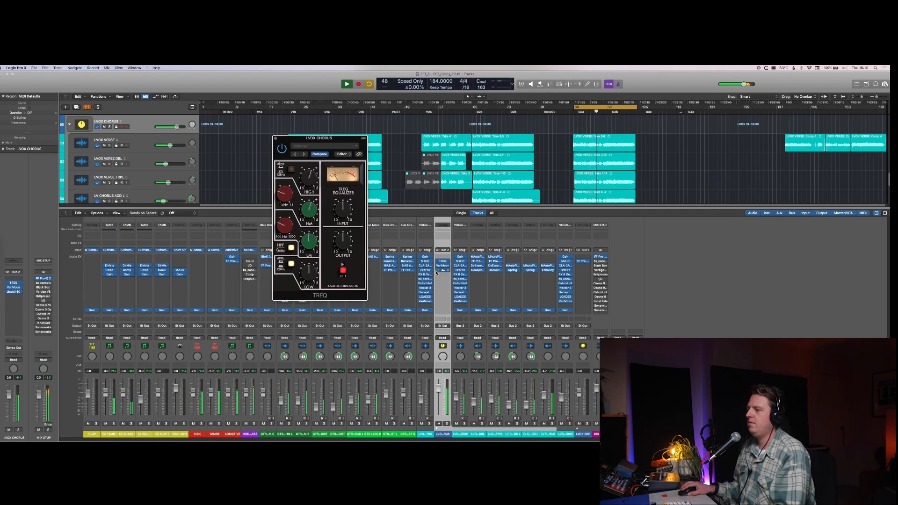
left_click(292, 264)
left_click(291, 249)
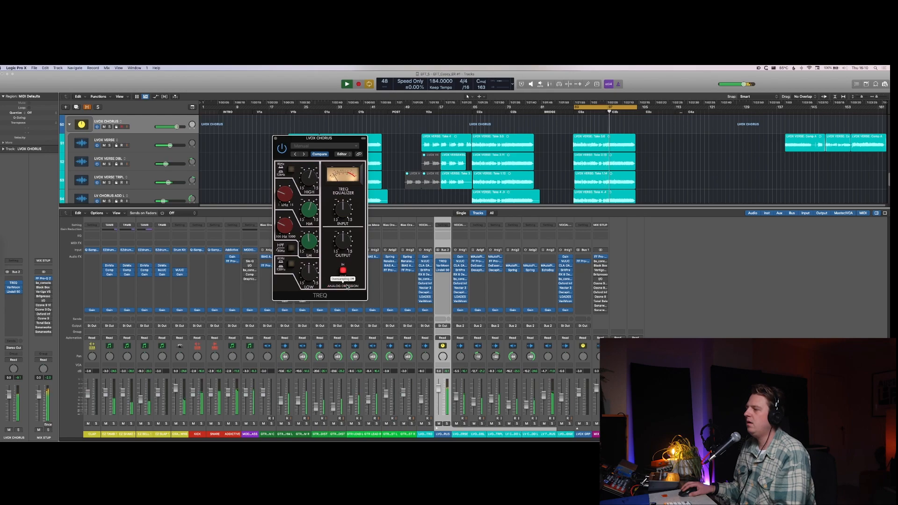
Step: Close TREQ, cancel the accidental export request and stop playback
key("super+e")
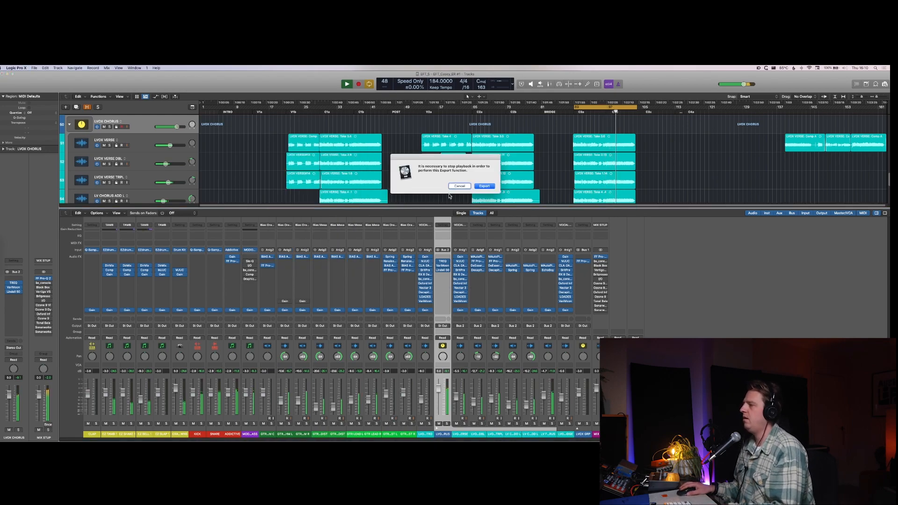
key("Escape")
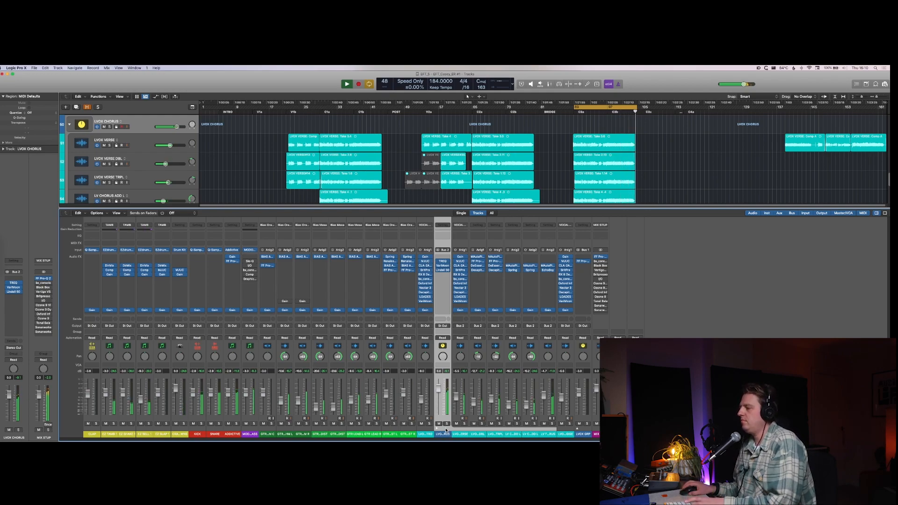
key("space")
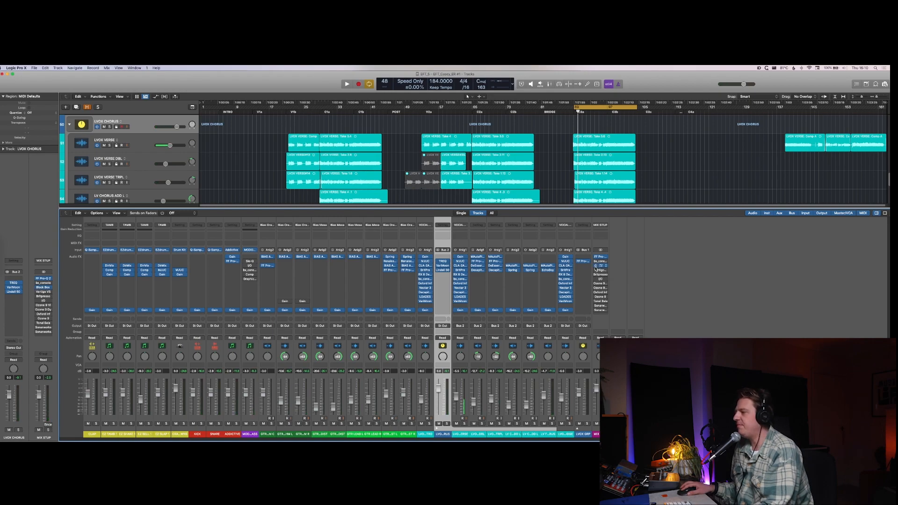
Step: Check Black Box HG-2 on the MIX STUP channel and replace Vertigo VSC-2 with Lindell 50 Channel
left_click(601, 266)
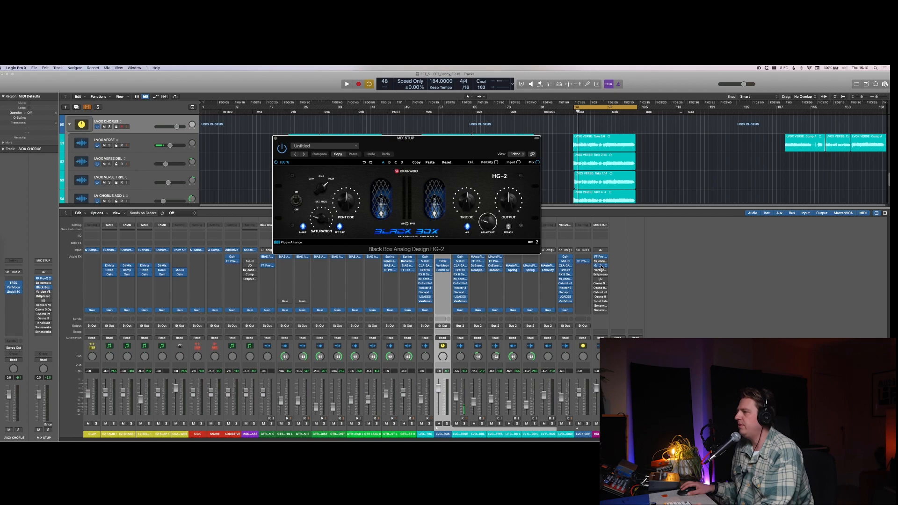
left_click(602, 267)
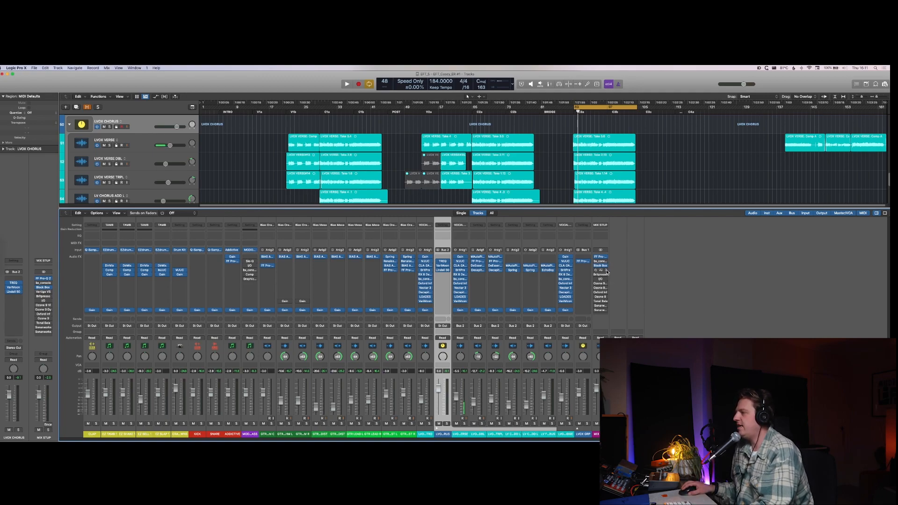
left_click(607, 271)
left_click(601, 225)
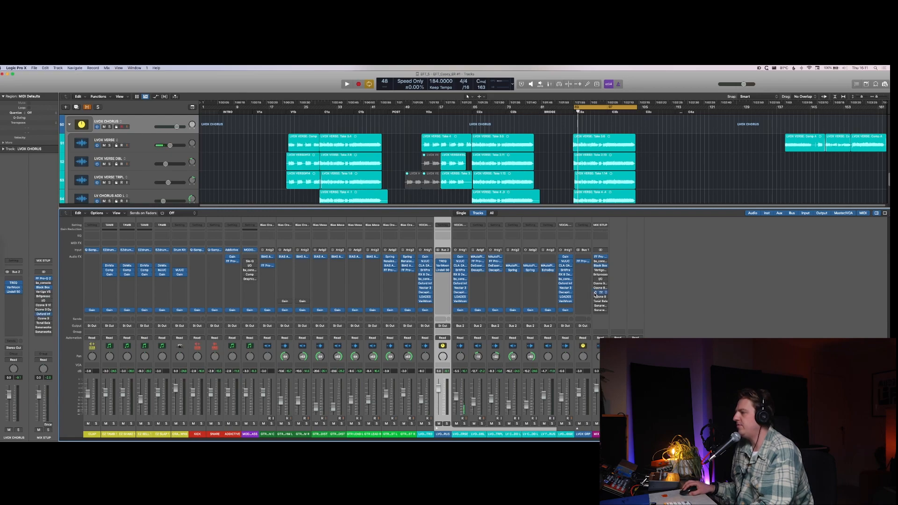
left_click(606, 271)
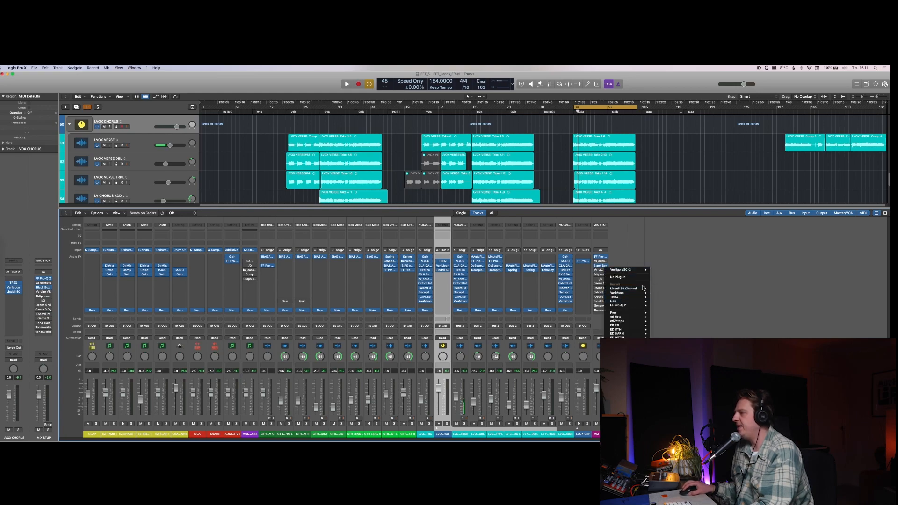
left_click(660, 289)
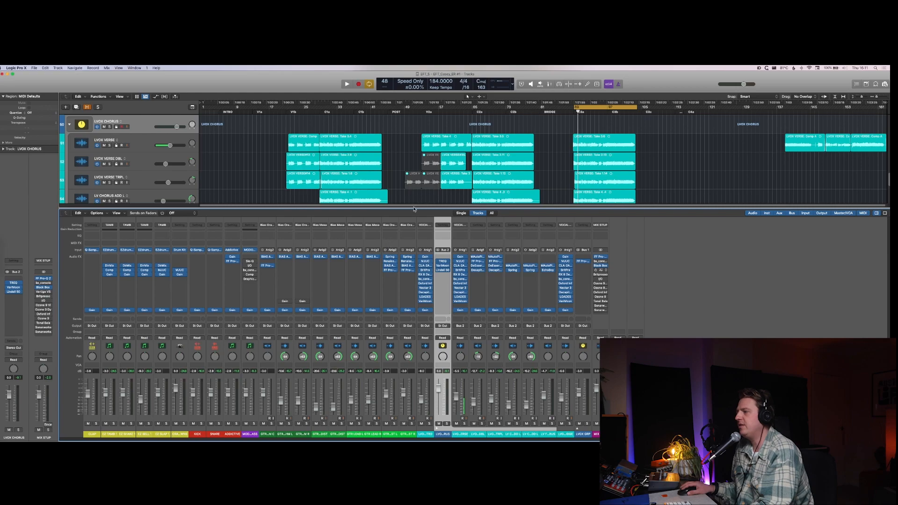
Step: Switch the compressor of MIX STUP's Lindell 50 Channel to VCA and adjust its attack and release
left_click(389, 162)
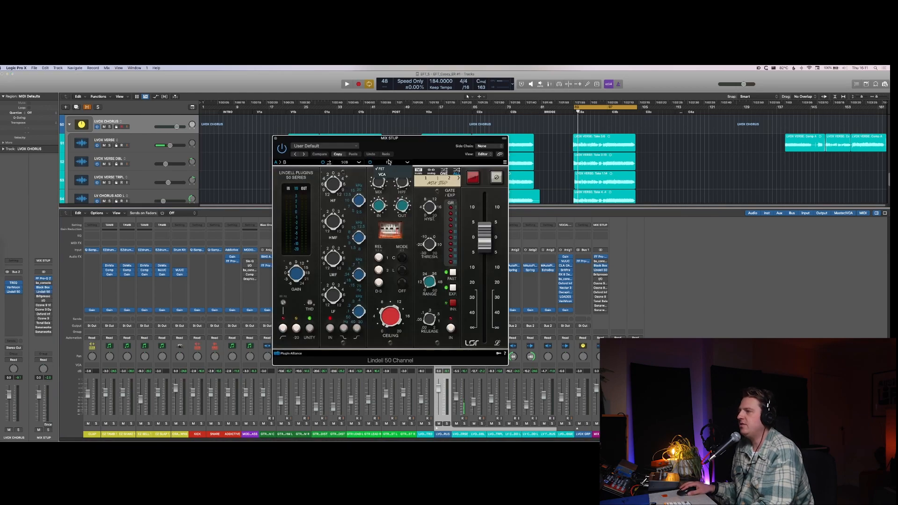
left_click(390, 174)
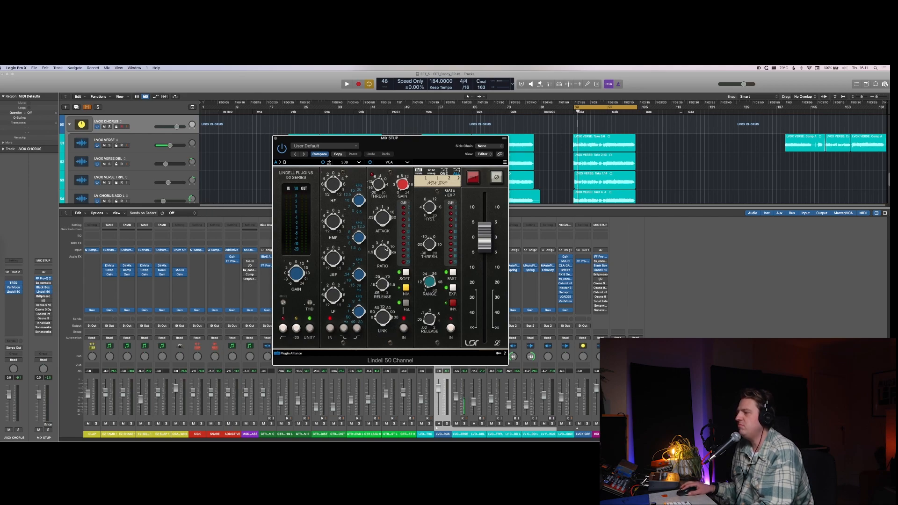
left_click_drag(379, 218, 374, 243)
left_click_drag(381, 285, 384, 308)
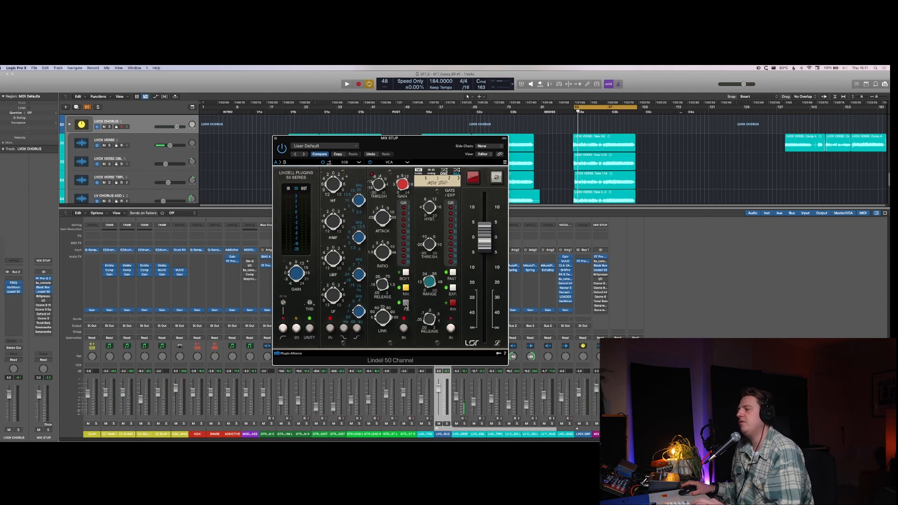
Step: Fine-tune the HMF frequency and output fader of MIX STUP's Lindell 50 Channel during playback
key("space")
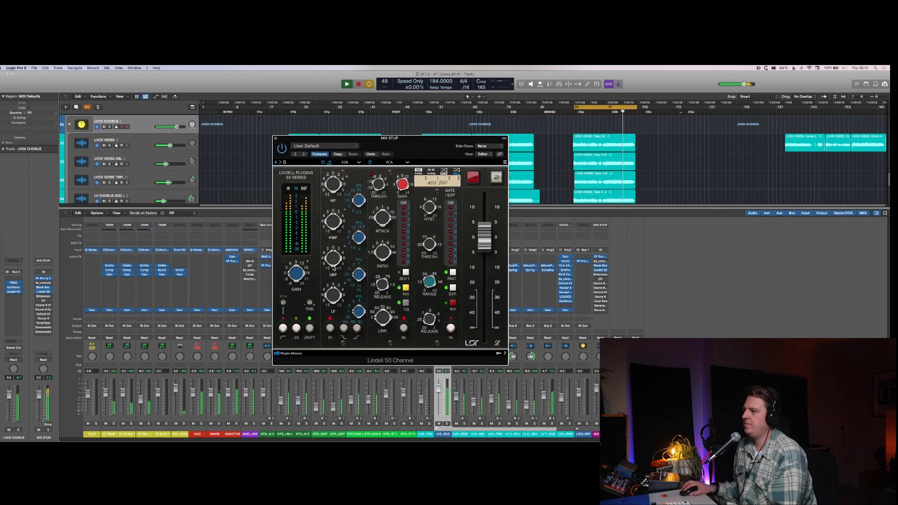
mouse_move(360, 271)
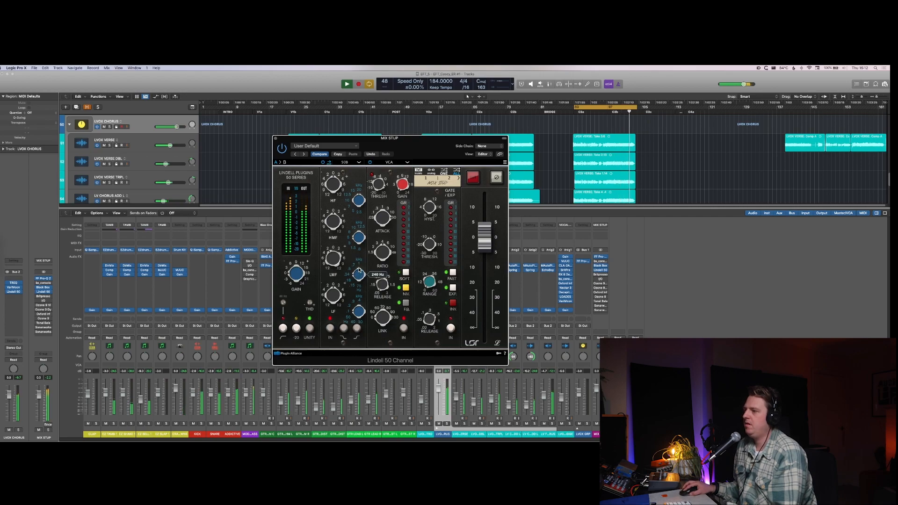
mouse_move(334, 298)
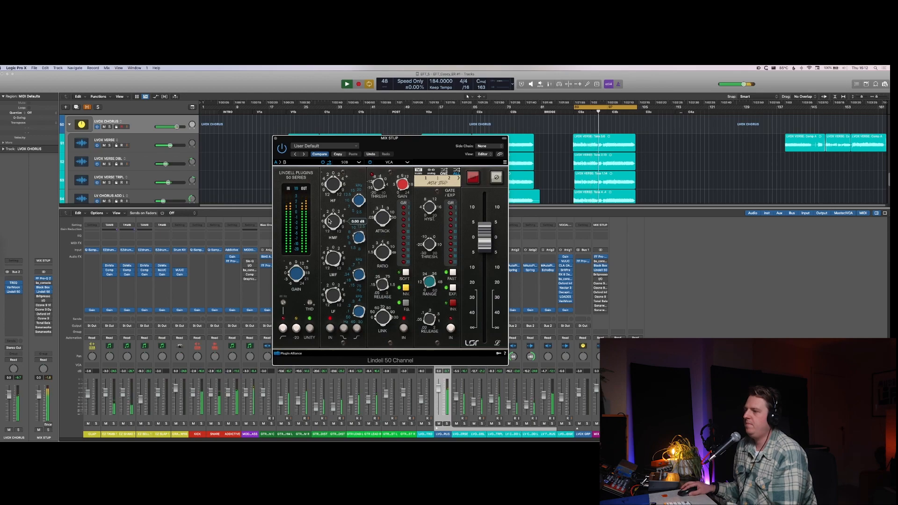
left_click_drag(357, 238, 353, 275)
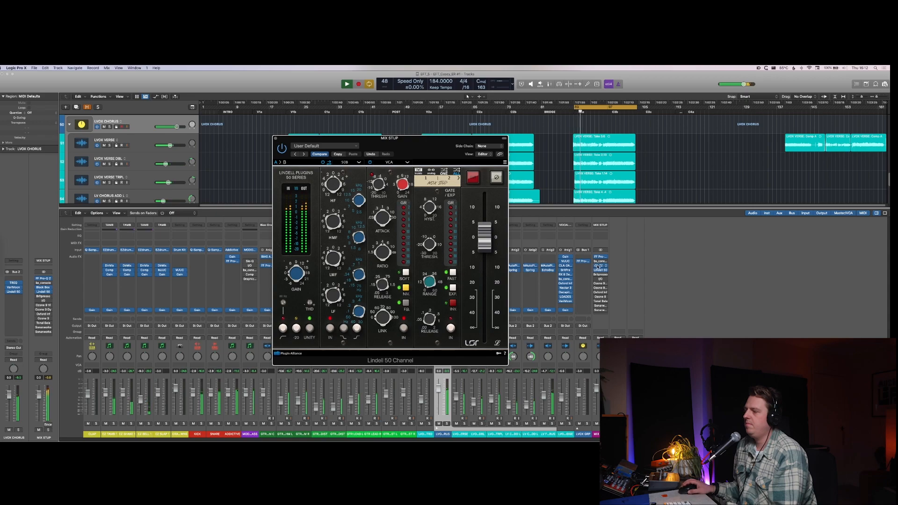
left_click_drag(487, 251, 487, 255)
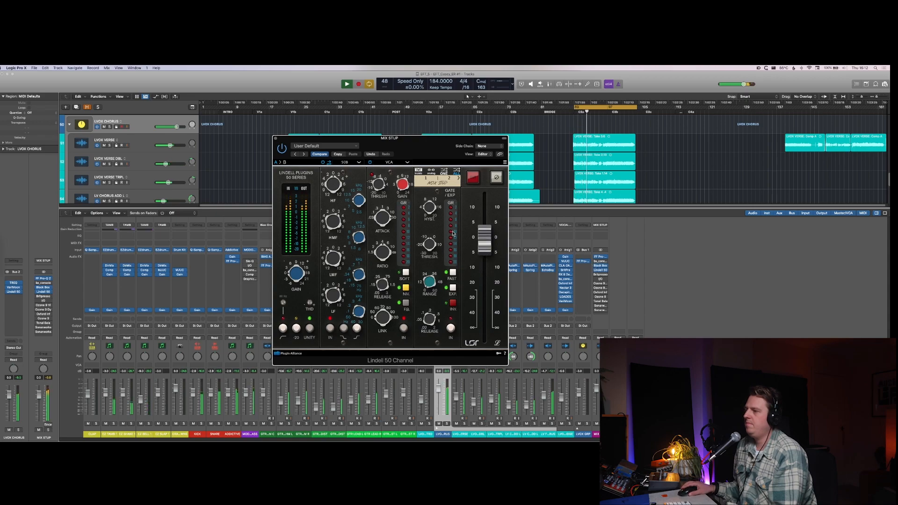
Step: Compare the mix with MIX STUP's Lindell 50 Channel bypassed and active, and stop playback
left_click(280, 150)
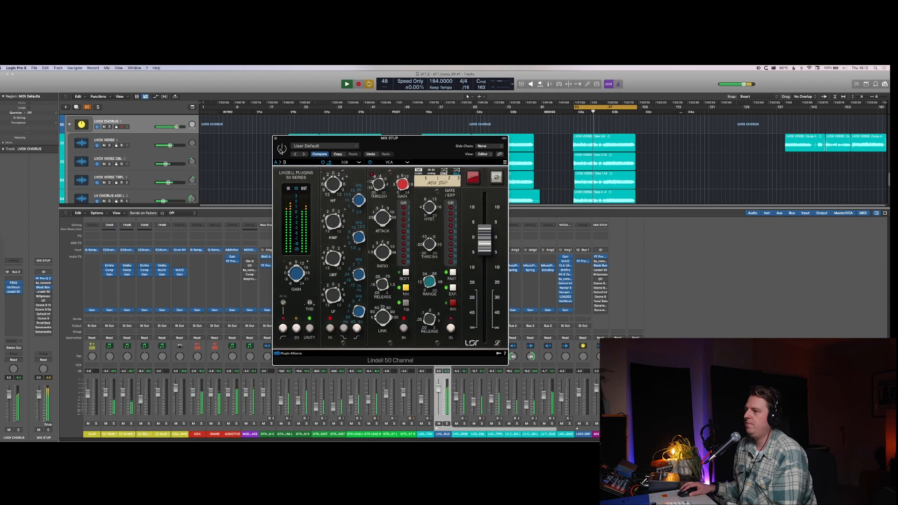
left_click(282, 150)
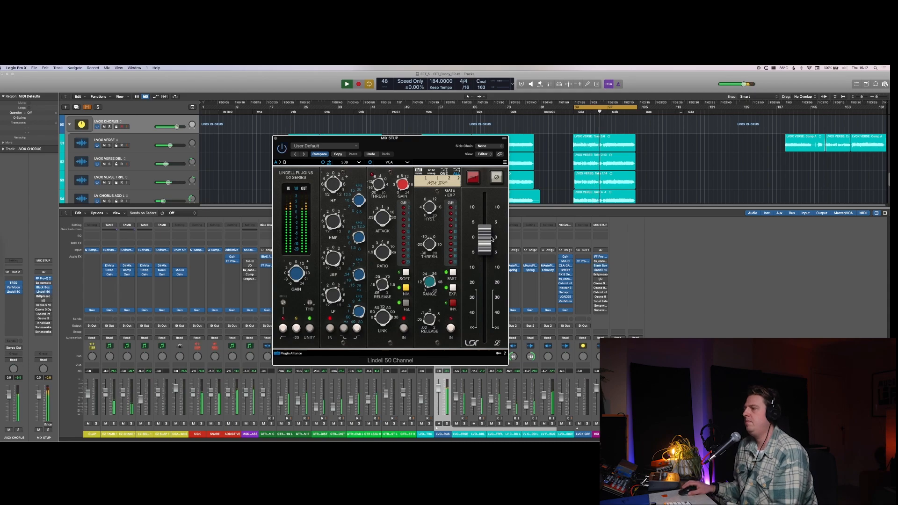
key("space")
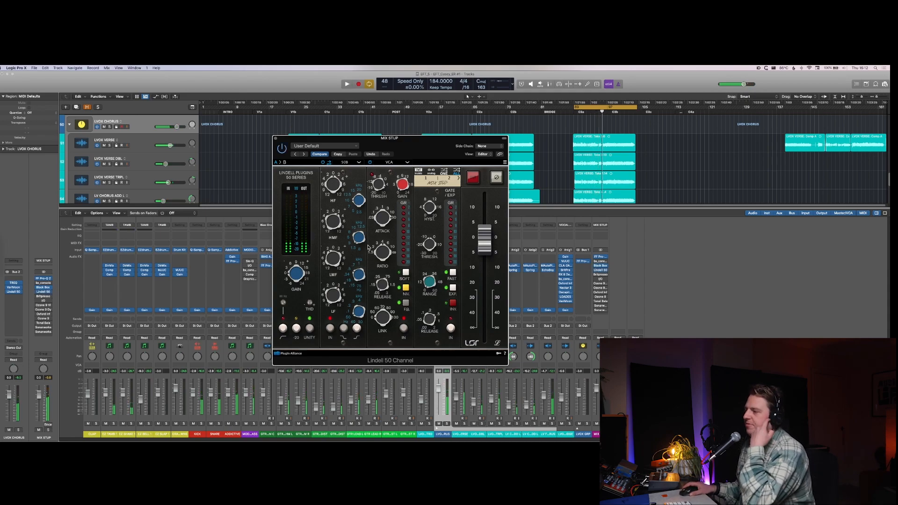
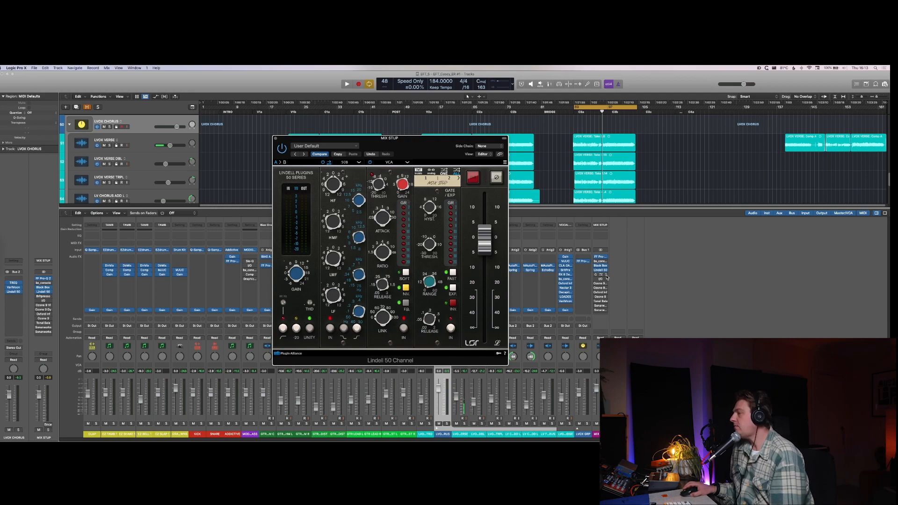
Step: Replace Britpressor with StandardCLIP on the MIX STUP channel and set its mode to Soft Clip Pro
left_click(607, 278)
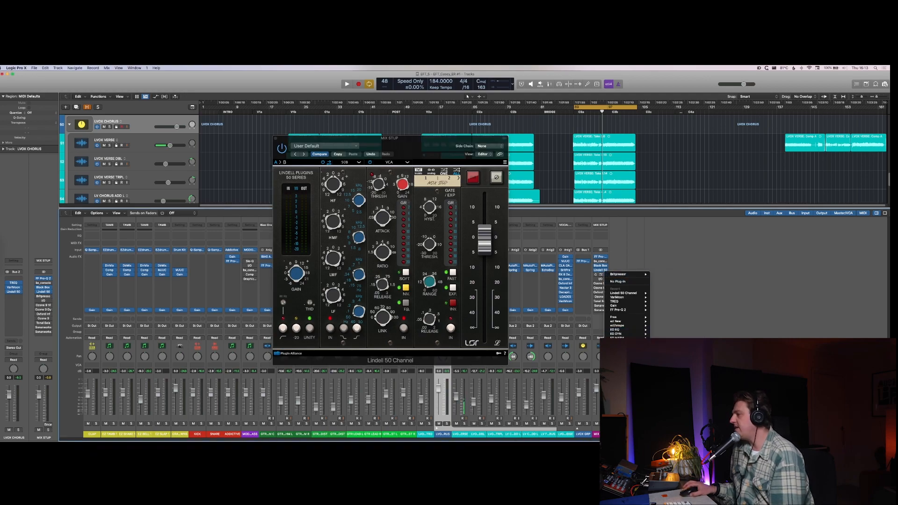
mouse_move(633, 322)
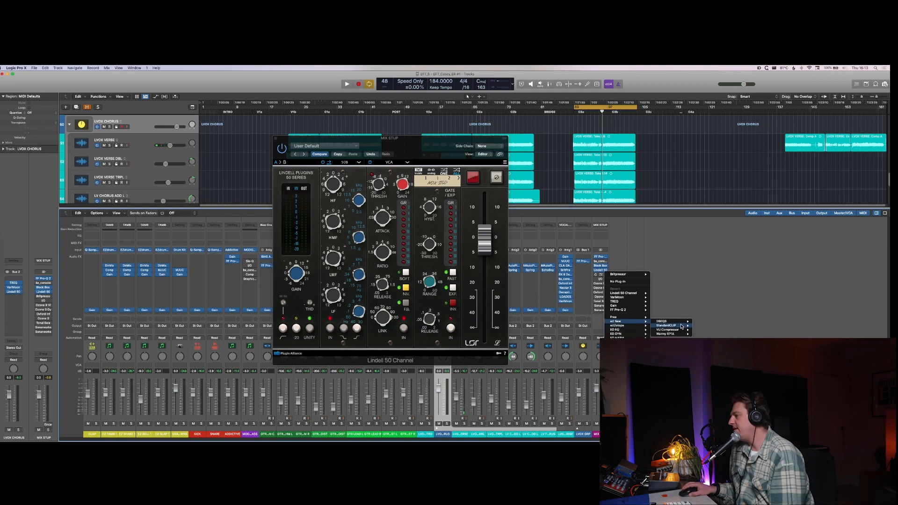
left_click(702, 326)
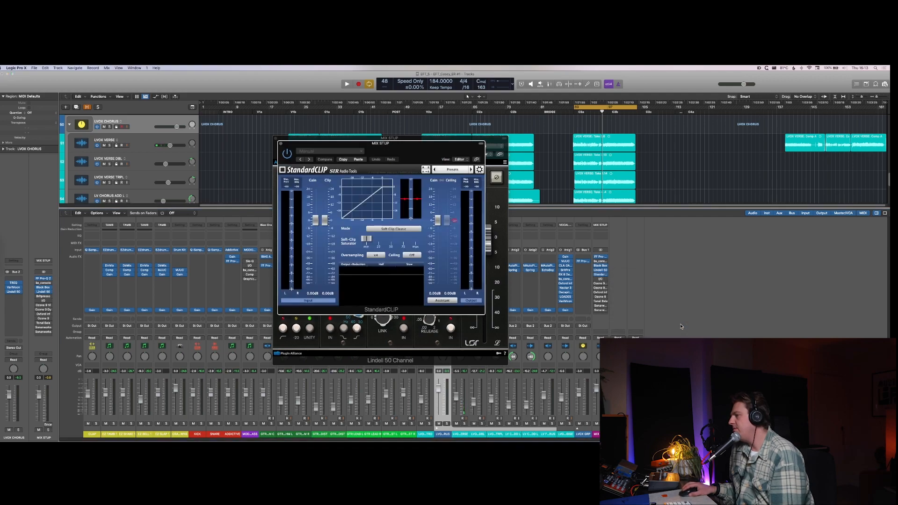
left_click(395, 229)
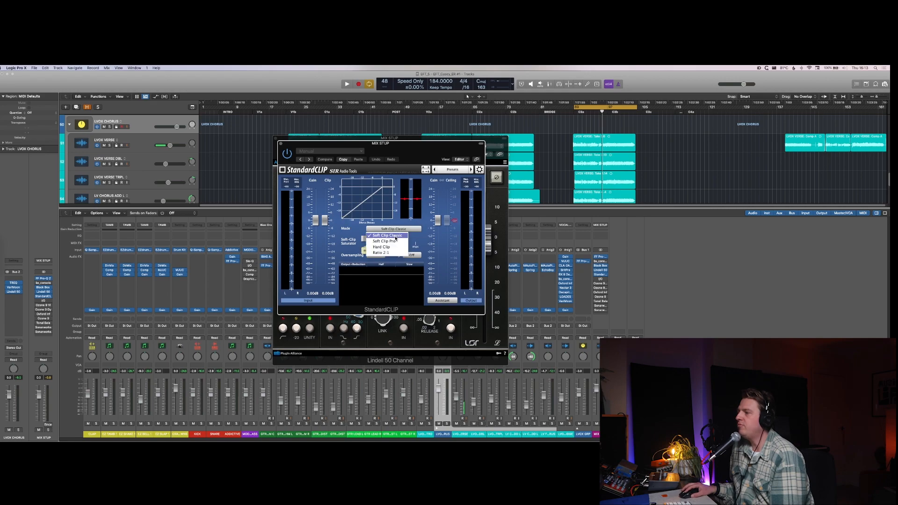
left_click(396, 241)
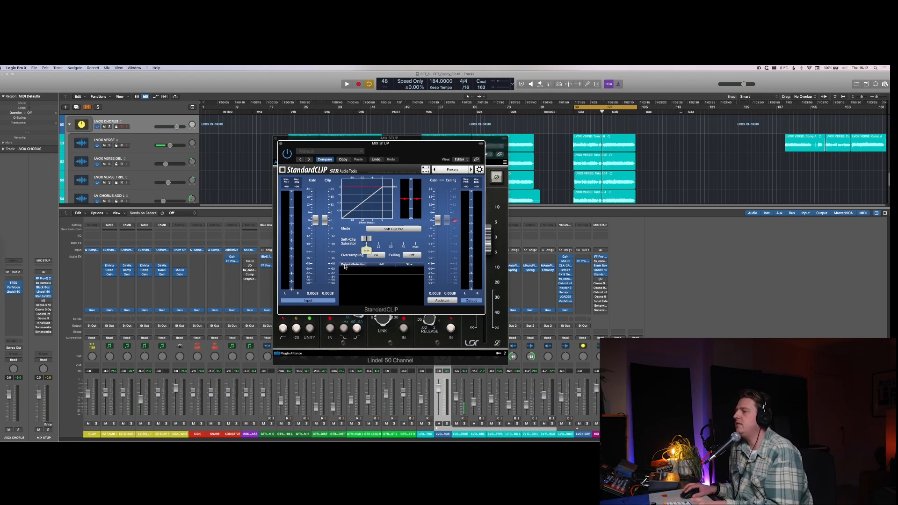
Step: Adjust the soft-clip saturator of MIX STUP's StandardCLIP during playback, and stop playback
key("space")
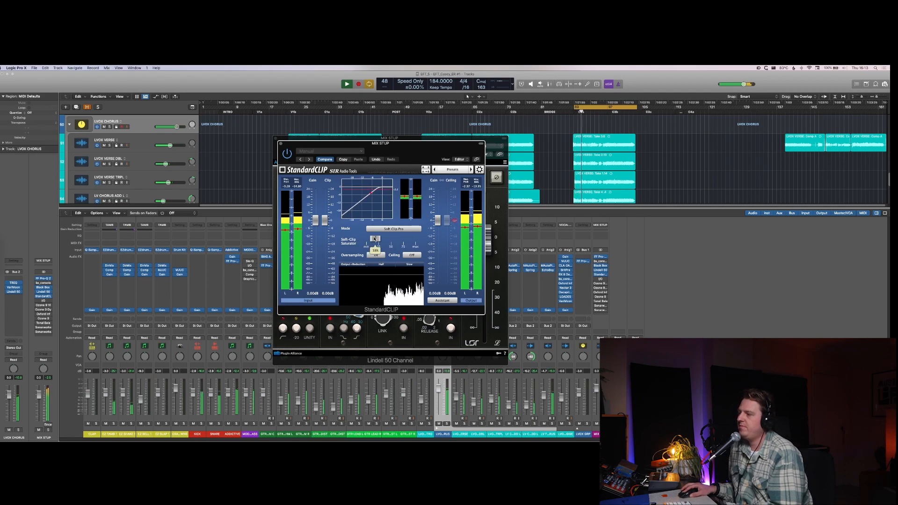
left_click_drag(366, 239, 371, 240)
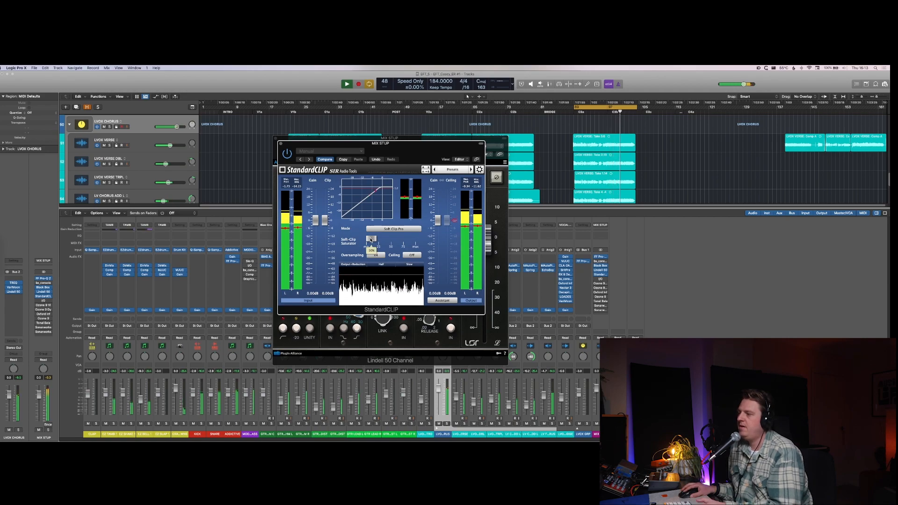
key("space")
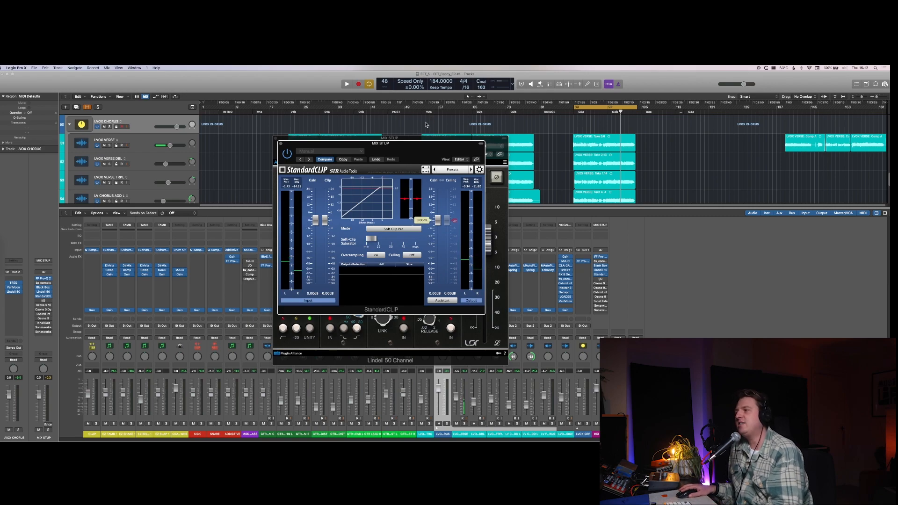
Step: Place StandardCLIP beside Lindell 50 Channel, audition the loop with both visible, and hide the plug-in windows
left_click_drag(424, 144, 675, 138)
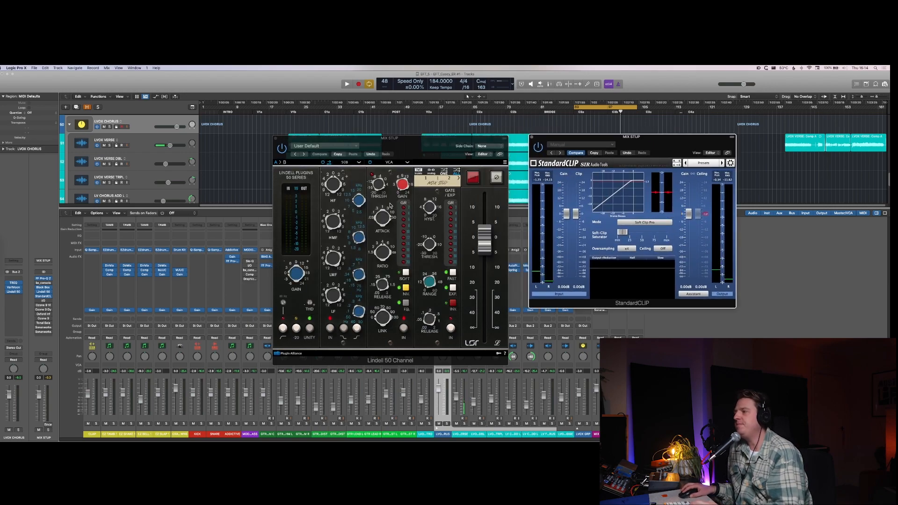
key("space")
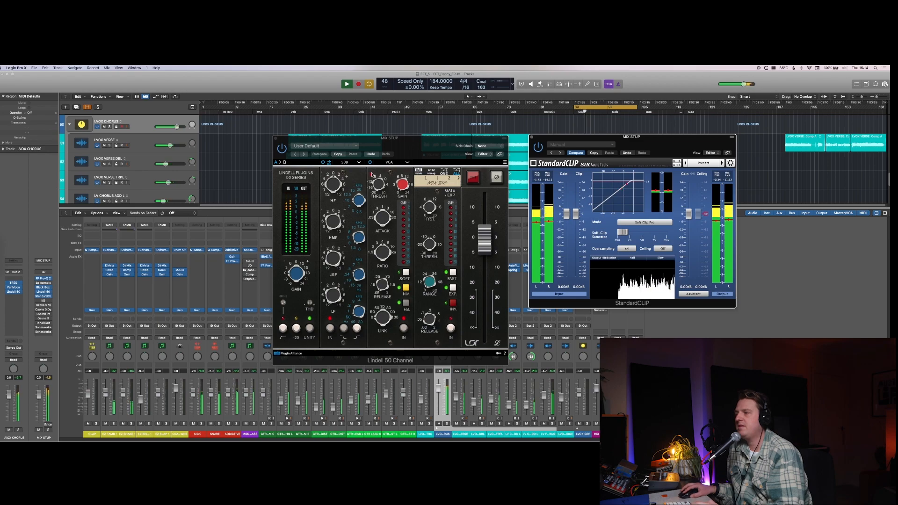
key("space")
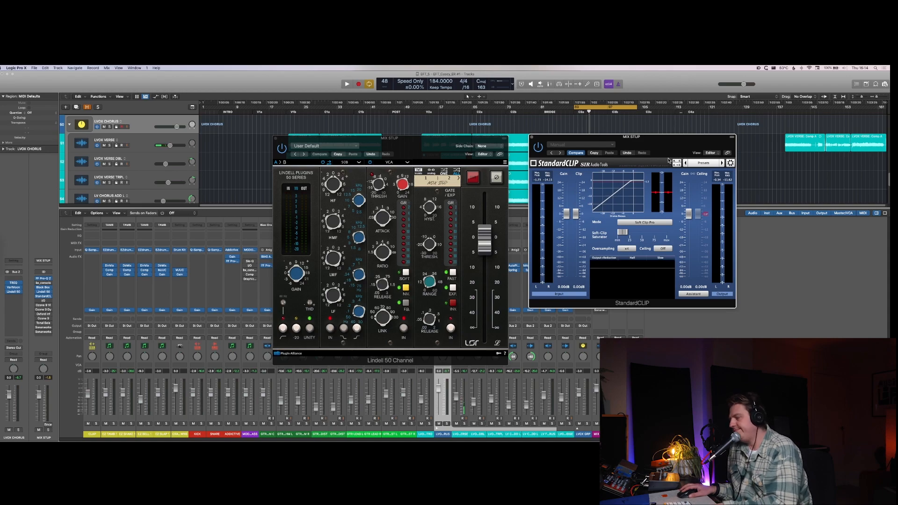
key("v")
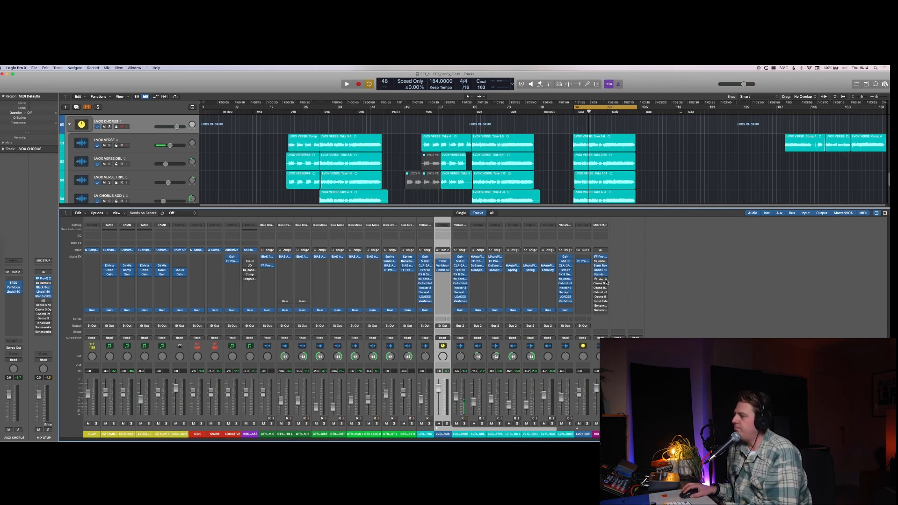
Step: Move Oxford Inflator directly below StandardCLIP in the MIX STUP insert chain and show its controls
left_click_drag(602, 296, 601, 281)
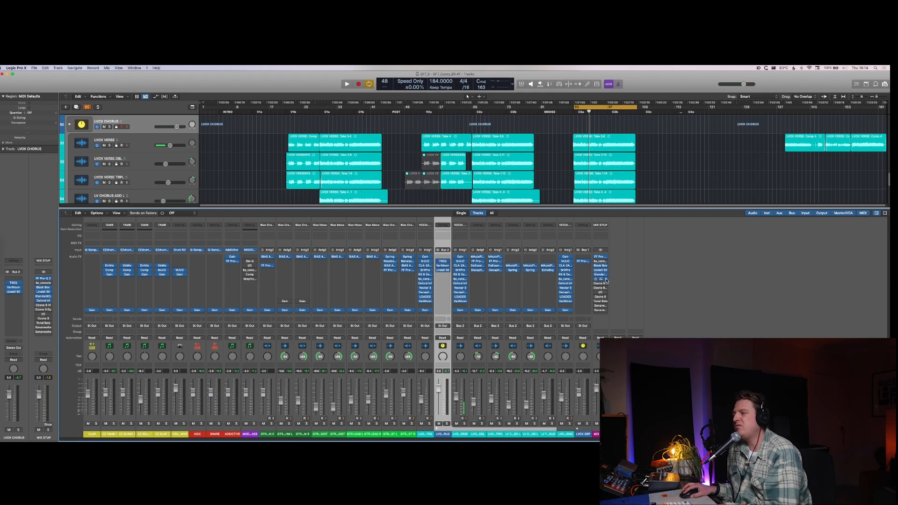
left_click(601, 279)
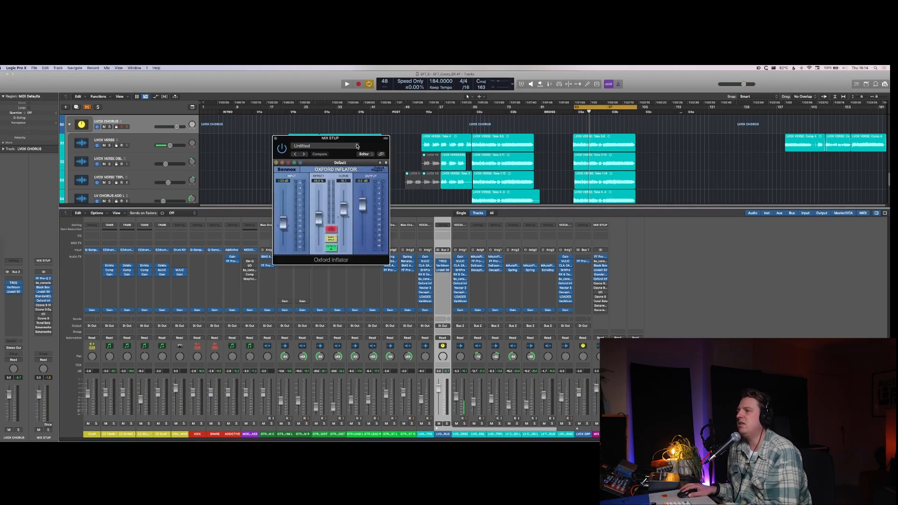
left_click_drag(373, 146, 361, 158)
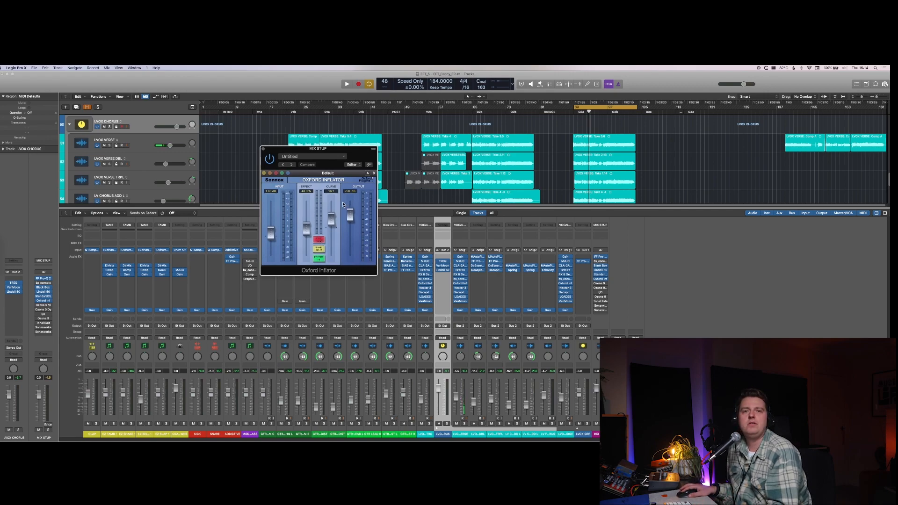
Step: Compare the playing mix with MIX STUP's Oxford Inflator bypassed and active
key("space")
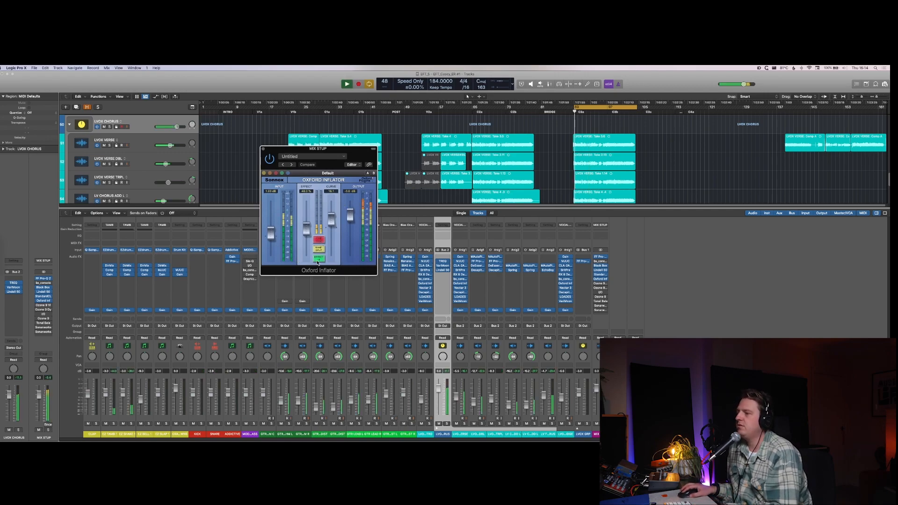
left_click(271, 162)
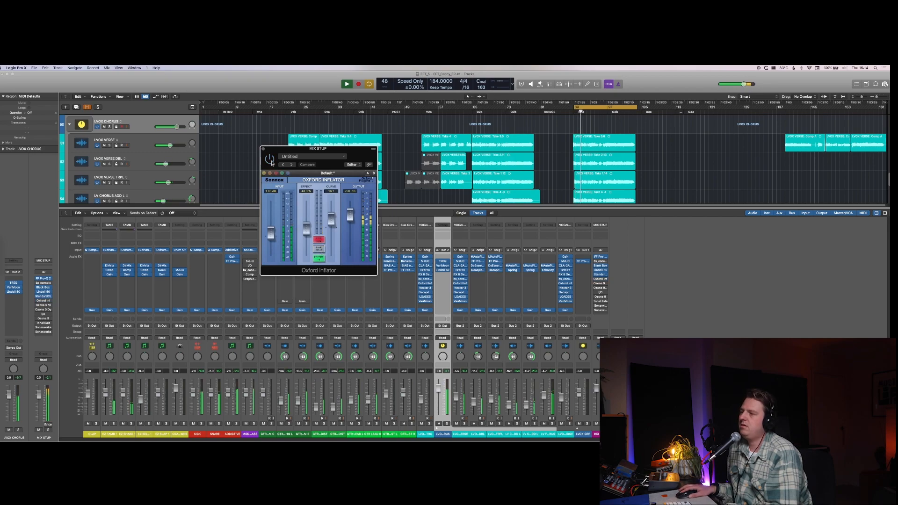
left_click(271, 162)
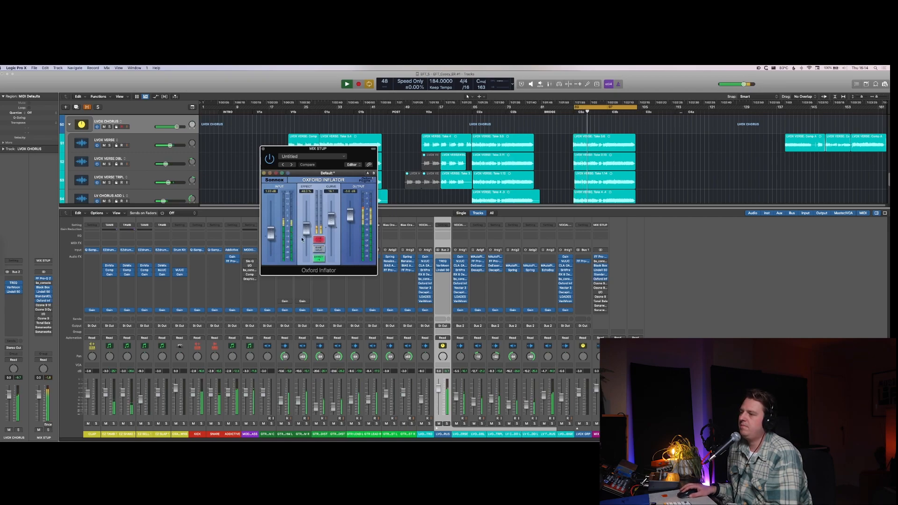
Step: Raise the Effect amount and adjust the Curve of MIX STUP's Oxford Inflator by ear, and stop playback
left_click(306, 236, "alt")
left_click(331, 220, "alt")
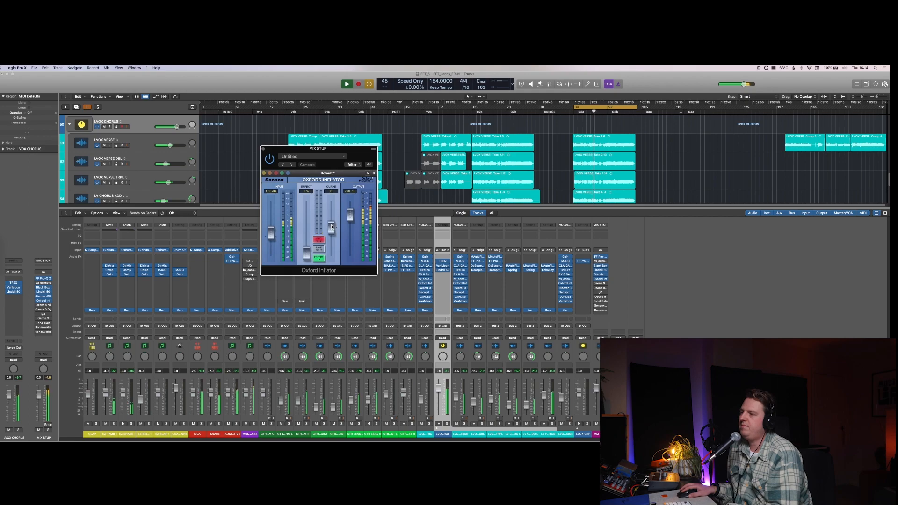
left_click_drag(308, 251, 330, 234)
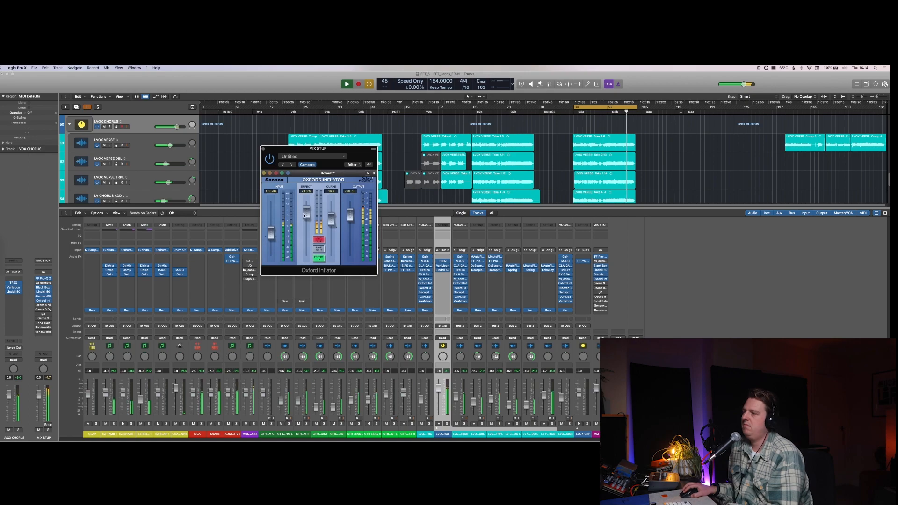
key("space")
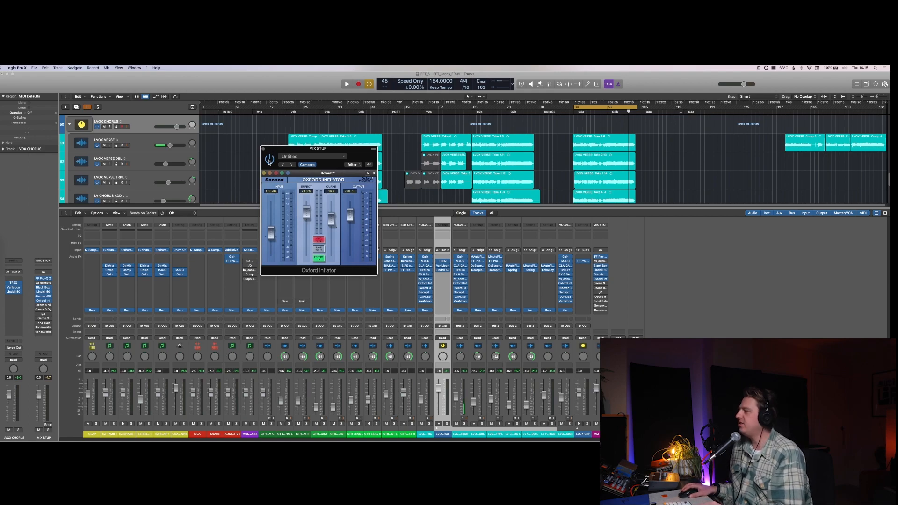
Step: Fine-tune the Effect and Input levels of MIX STUP's Oxford Inflator during playback with 0 dB clipping switched off
key("space")
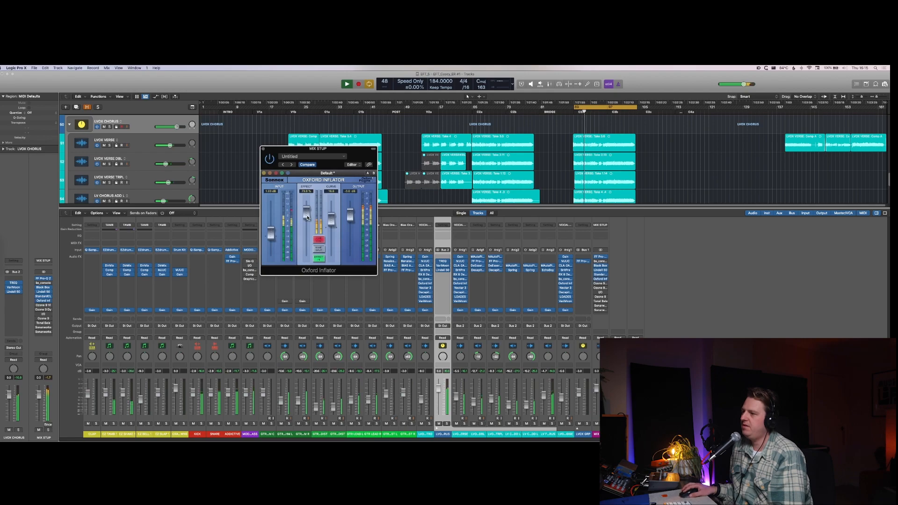
left_click_drag(306, 214, 275, 231)
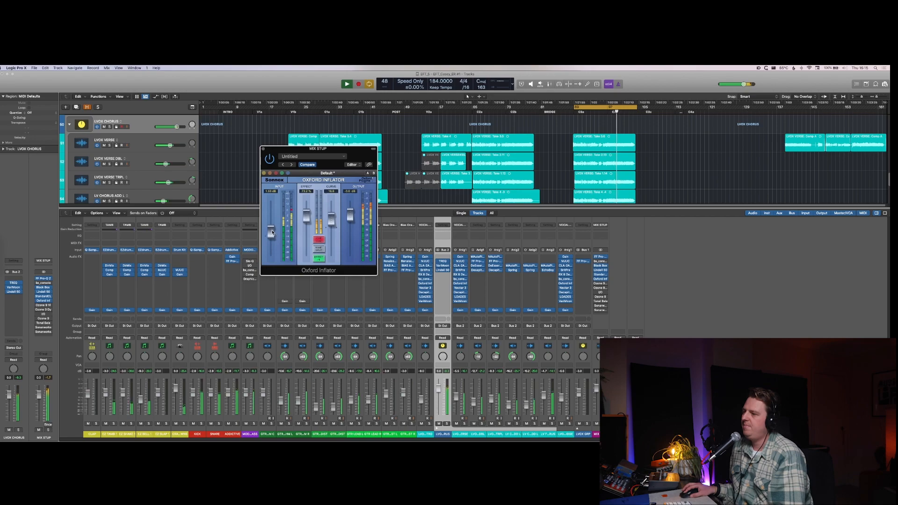
left_click(313, 240)
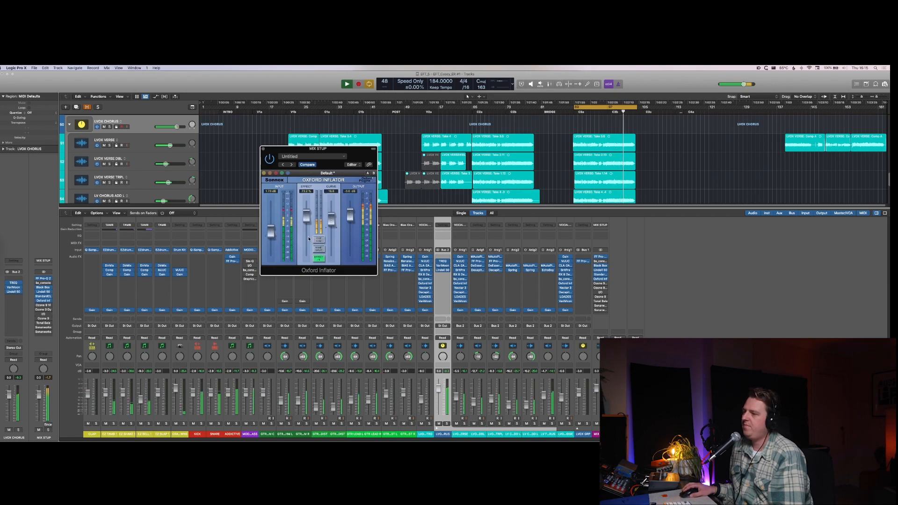
left_click_drag(271, 233, 270, 233)
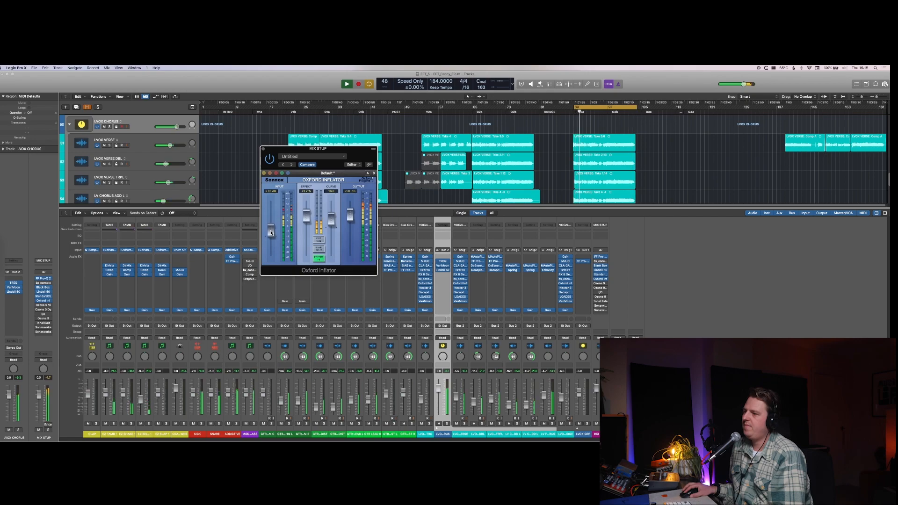
left_click_drag(271, 233, 272, 239)
key("space")
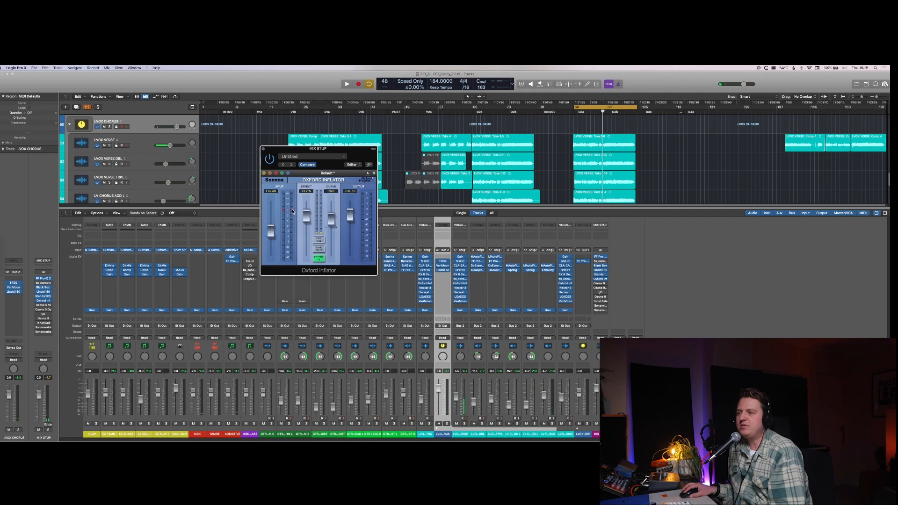
Step: Switch 0 dB clipping back on in MIX STUP's Oxford Inflator and close the plug-in
left_click(319, 239)
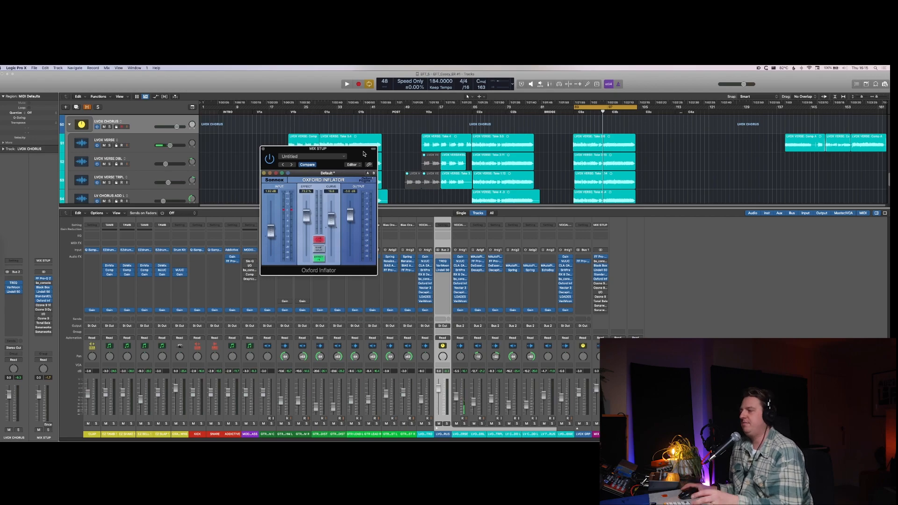
key("super+w")
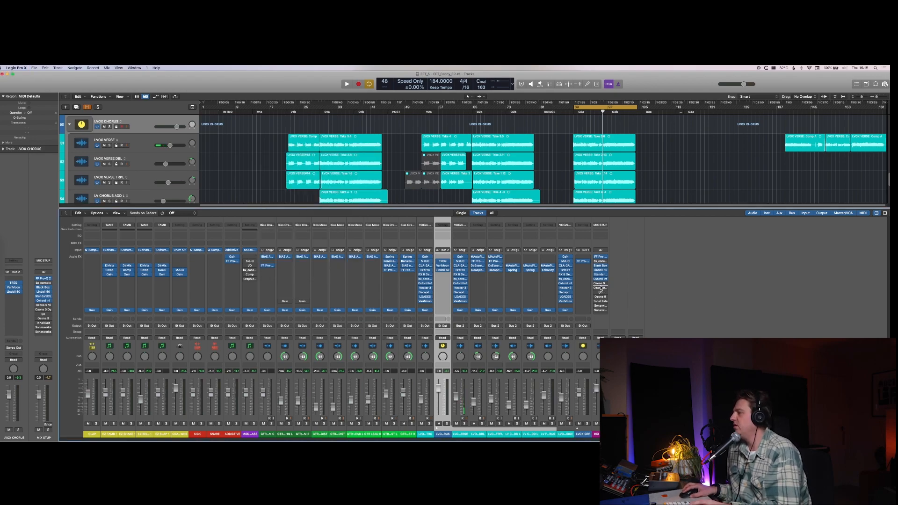
Step: Check the settings of Ozone 9 Vintage EQ and Ozone 9 Dynamics on the MIX STUP channel
left_click(602, 285)
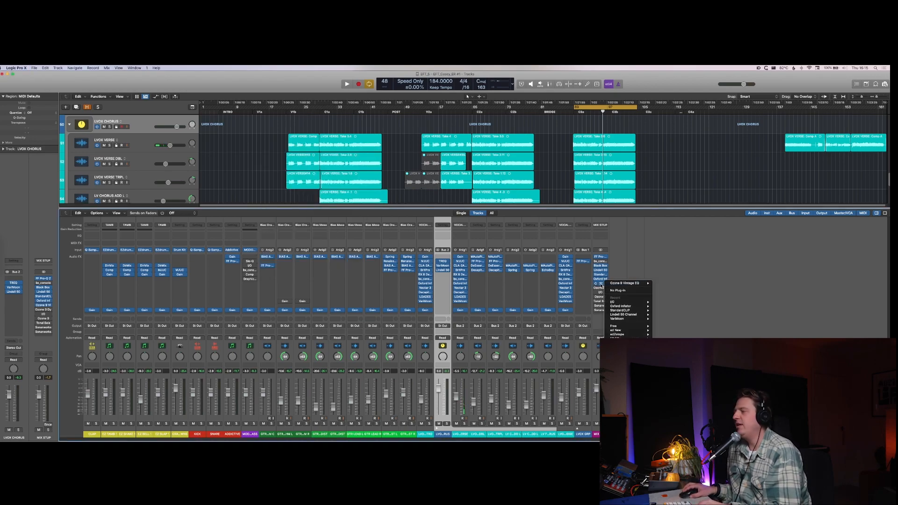
left_click(602, 285)
left_click(601, 287)
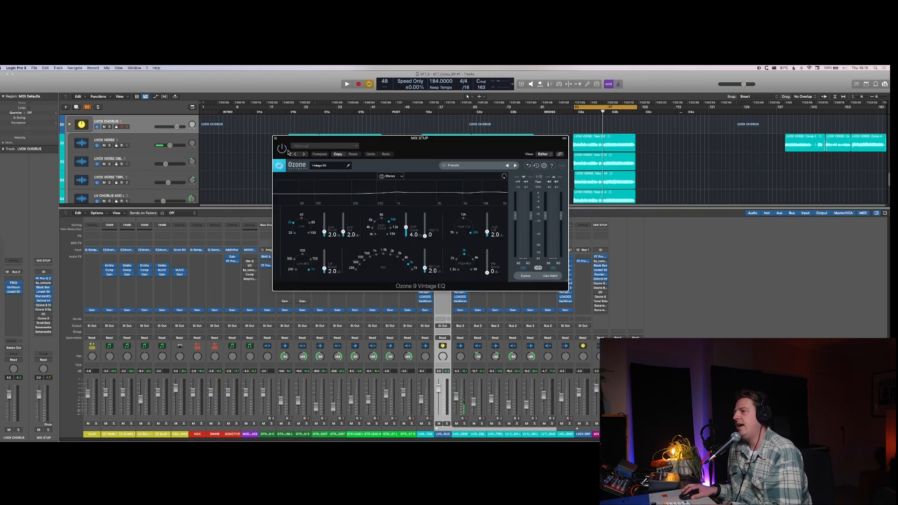
left_click(593, 289)
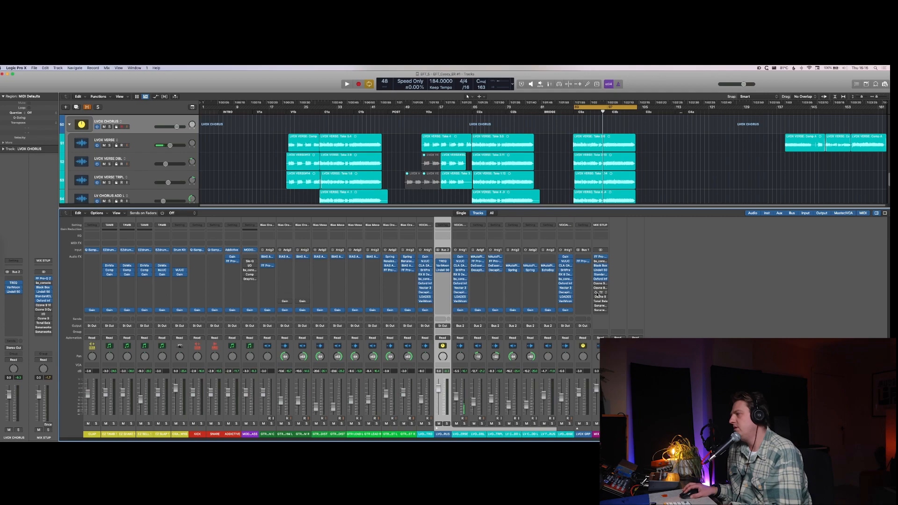
left_click(602, 290)
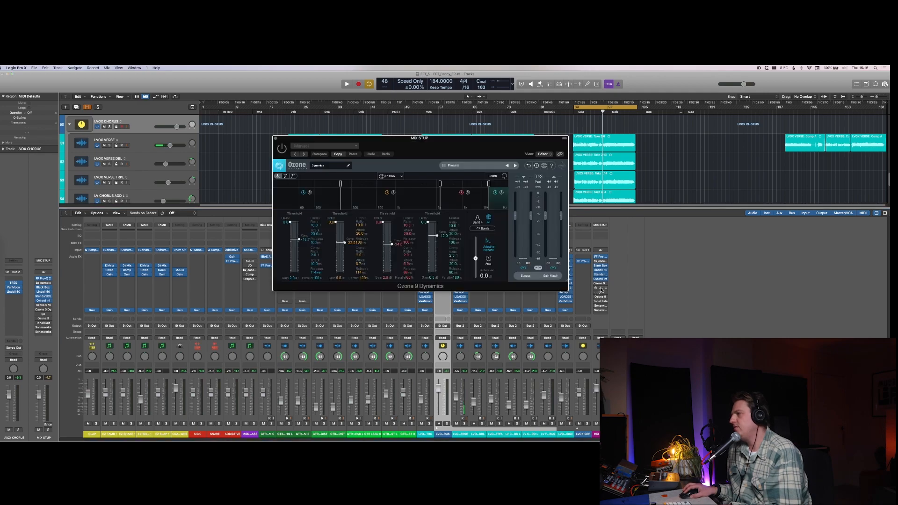
key("super+w")
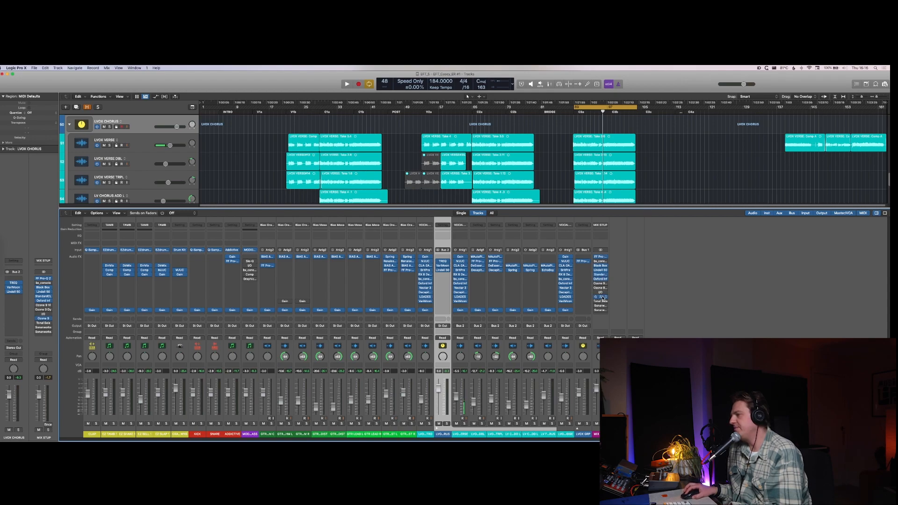
Step: Activate the Ozone 9, Tonal Balance and Sonarworks inserts of MIX STUP and remove the channel's bypassed plug-ins
left_click(597, 302)
left_click(602, 226)
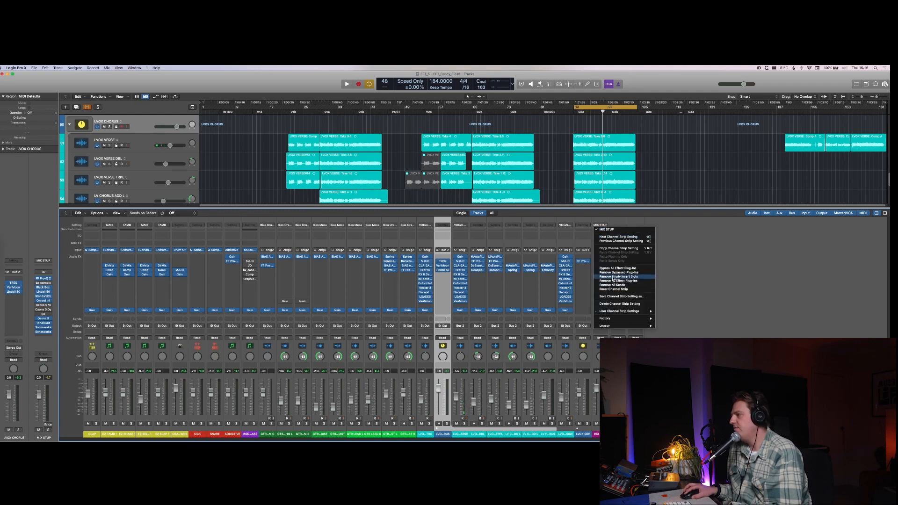
left_click(614, 273)
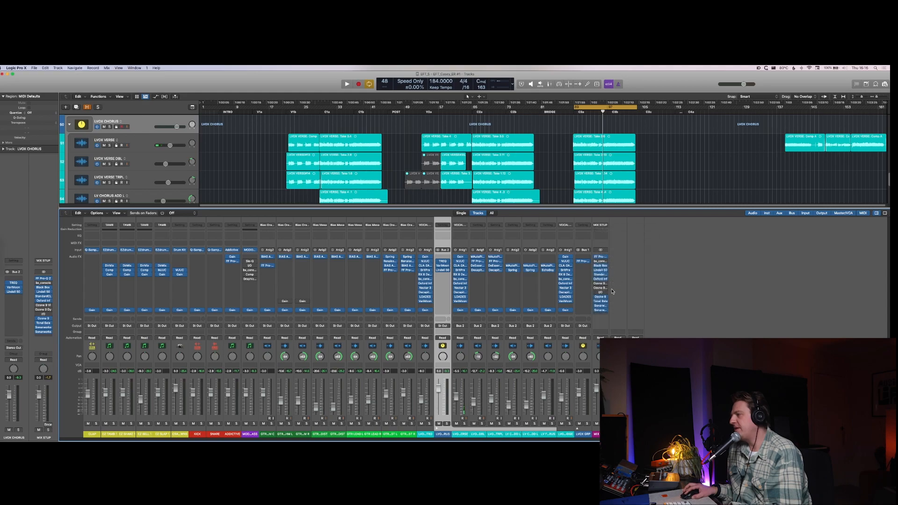
Step: Remove the empty insert slots of MIX STUP and lay out its Oxford Inflator and Ozone 9 windows side by side during playback
left_click(601, 227)
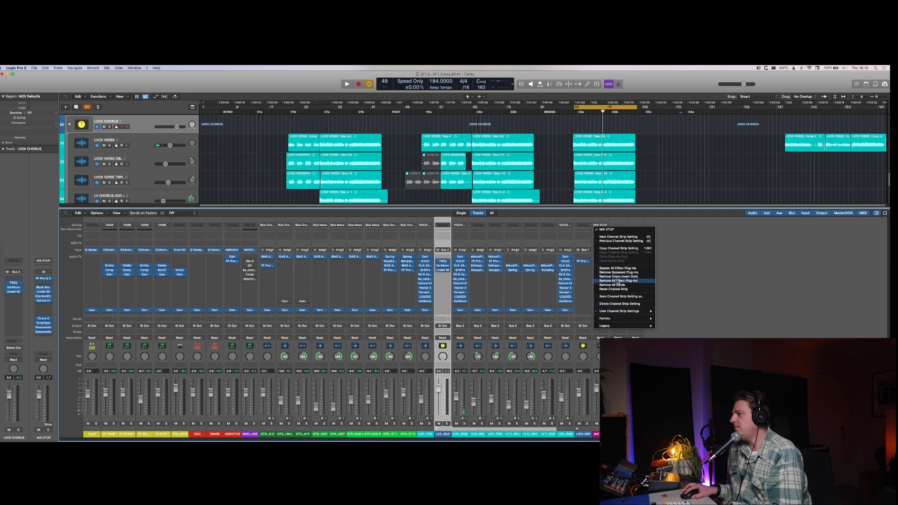
left_click(618, 278)
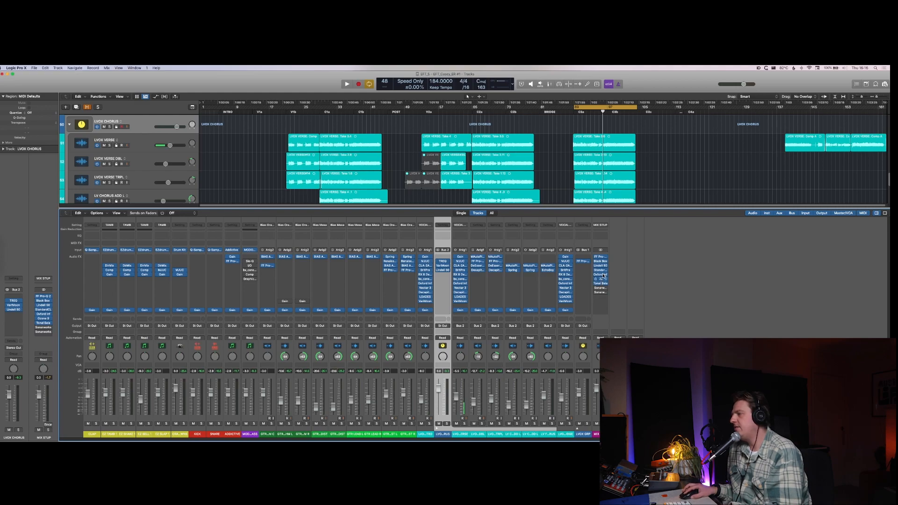
left_click(602, 275)
key("space")
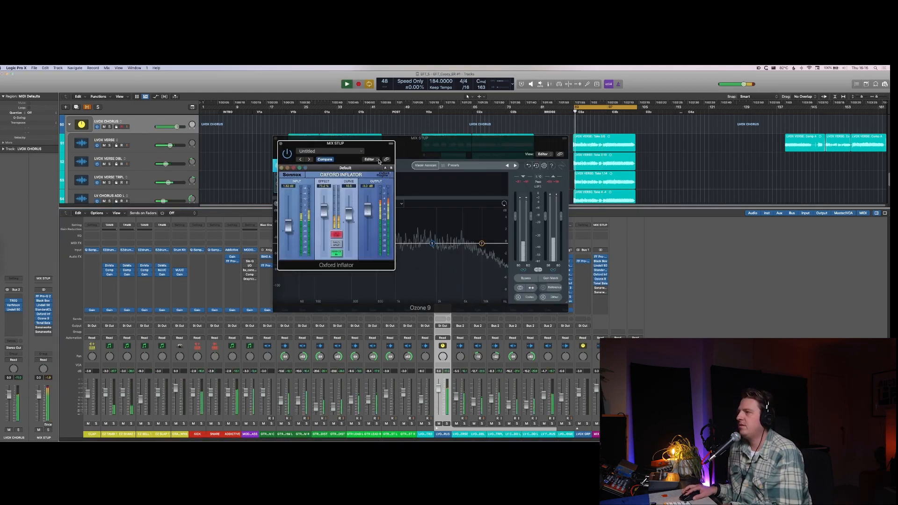
left_click_drag(382, 153, 255, 148)
Step: In the Ozone 9 Maximizer, set Stereo Independence to 10% Transient and 77% Sustain, and hide the plug-in windows
left_click(331, 184)
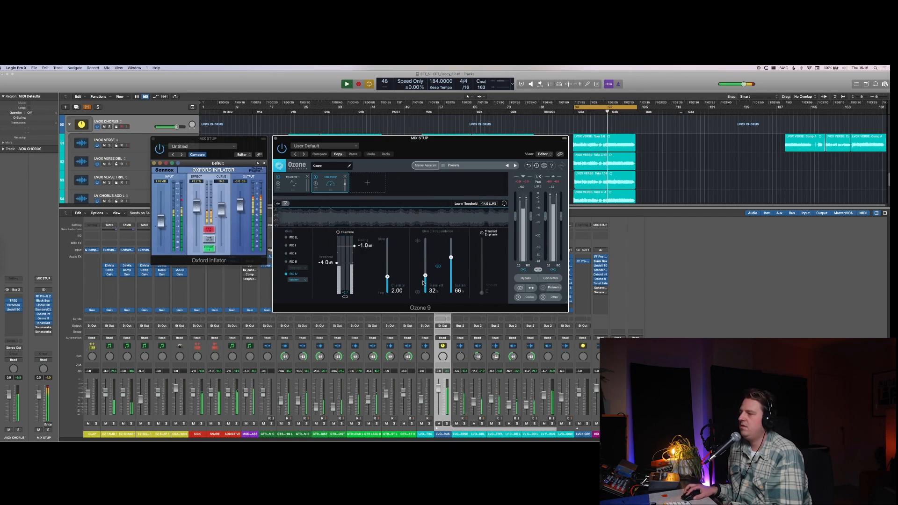
left_click_drag(425, 276, 454, 252)
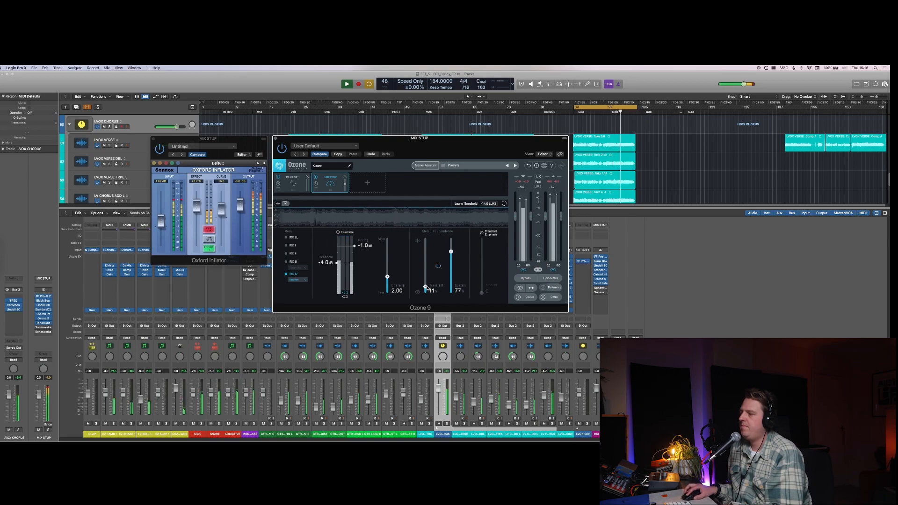
left_click_drag(426, 287, 426, 289)
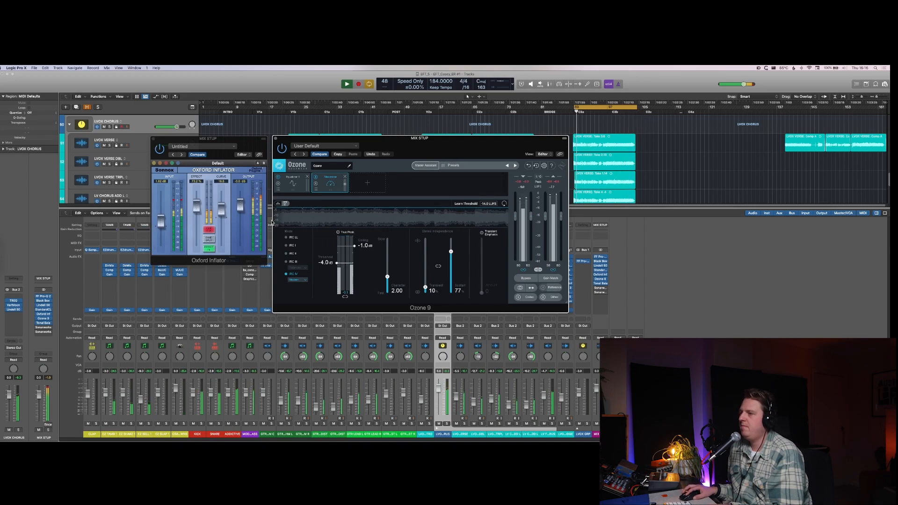
key("v")
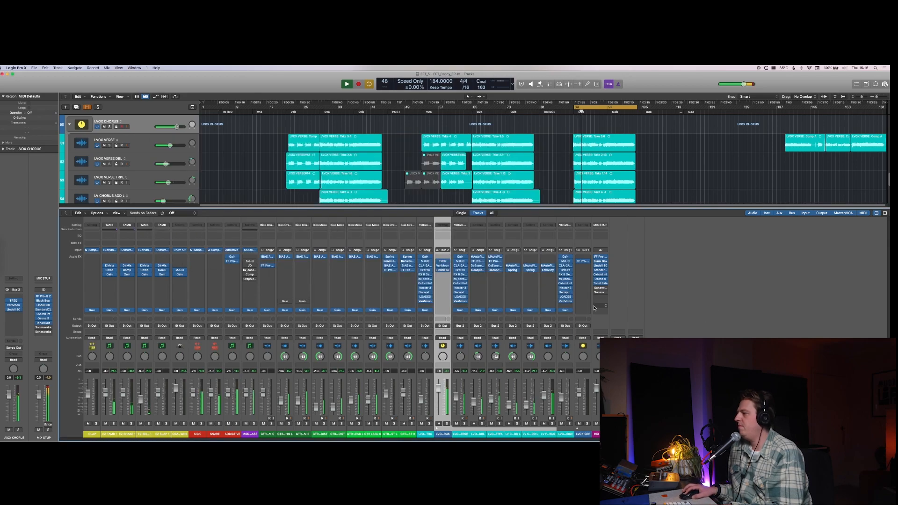
Step: Check the mix against the target curve in MIX STUP's Tonal Balance Control 2, look through the available targets and close the plug-in
left_click(600, 284)
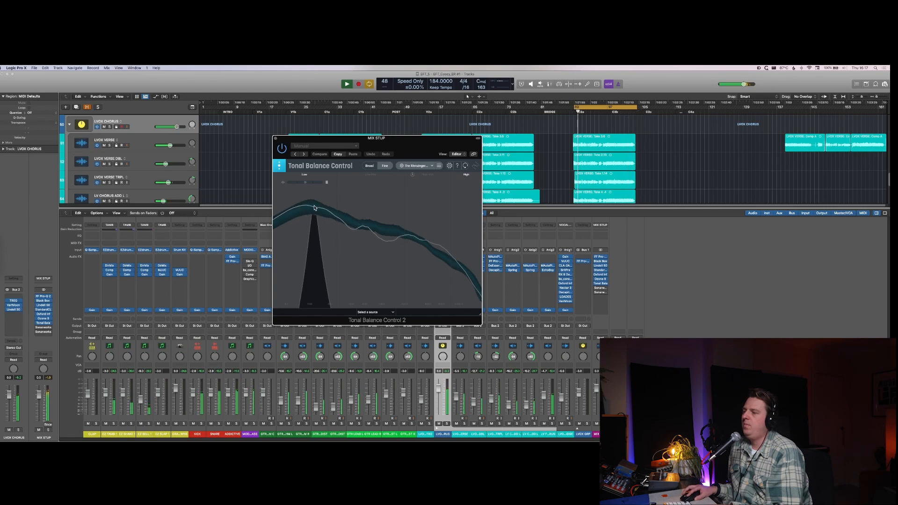
key("space")
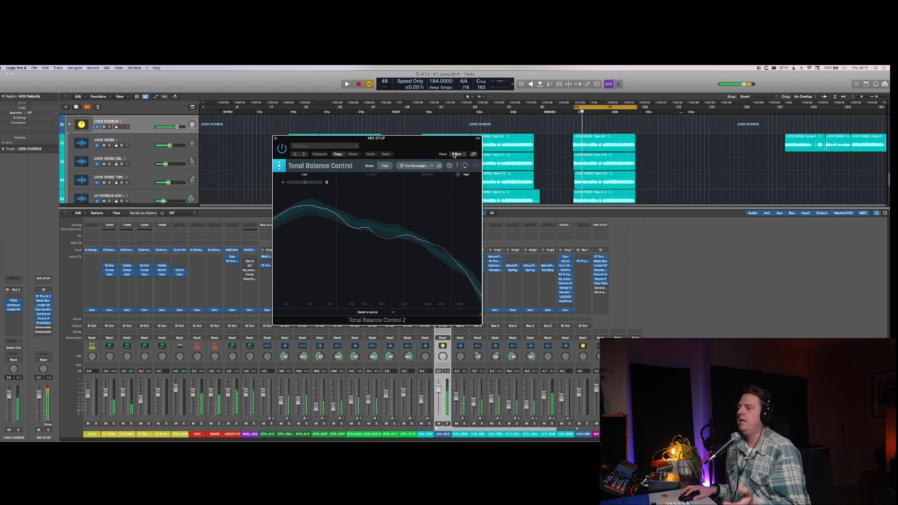
left_click(417, 166)
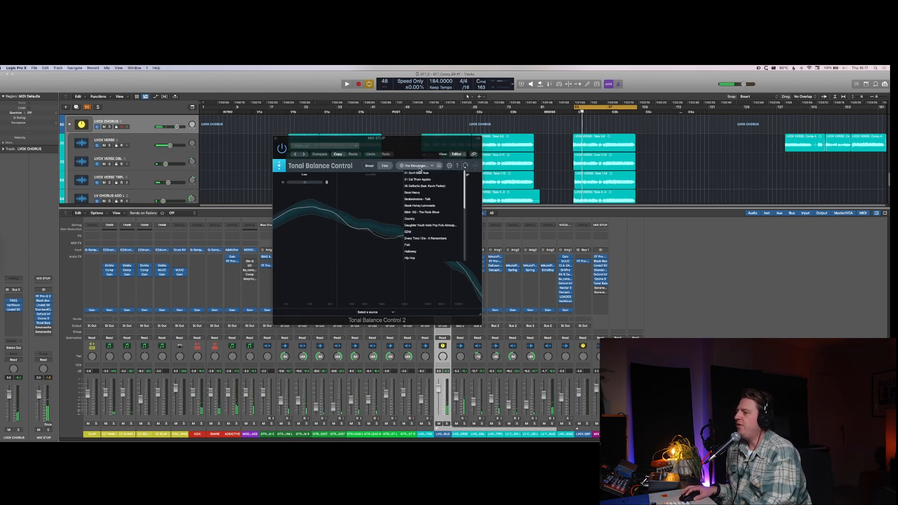
left_click(420, 170)
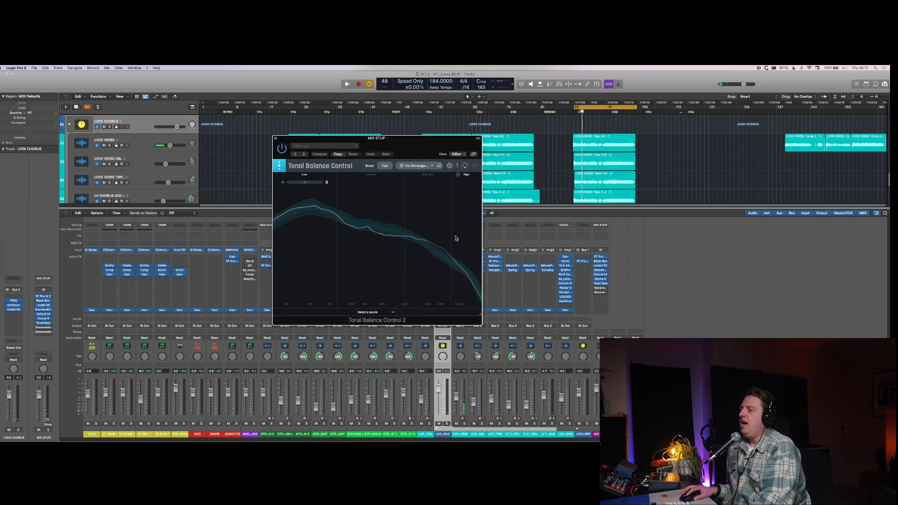
key("space")
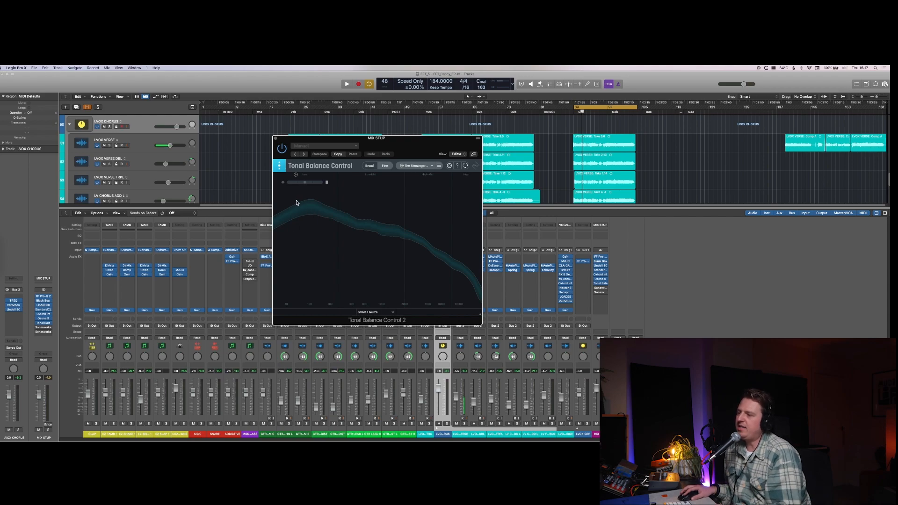
key("space")
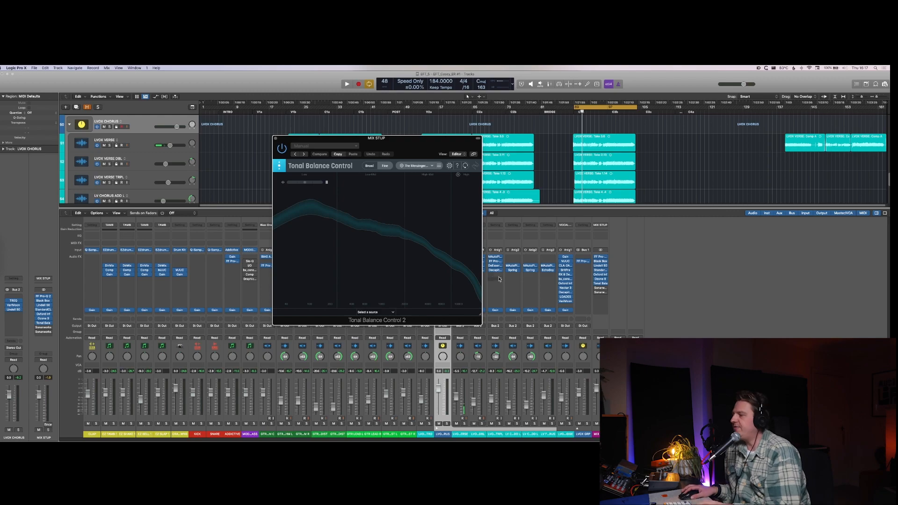
key("super+w")
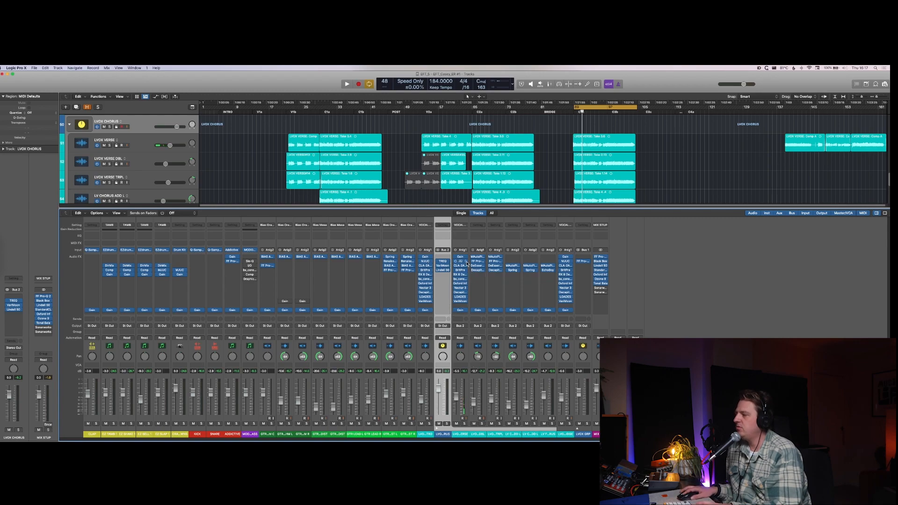
Step: Slightly boost the High and HM bands of LVOX CHORUS's TREQ during playback and close the plug-in
key("space")
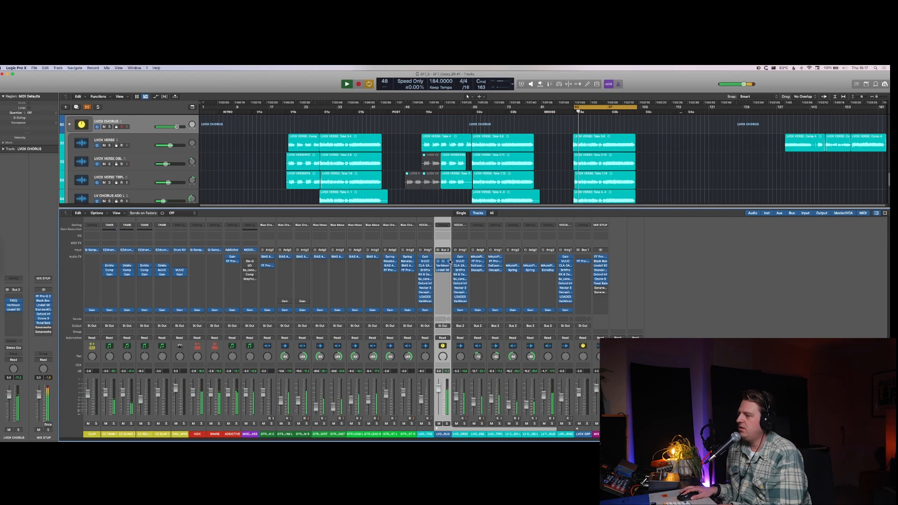
left_click(443, 262)
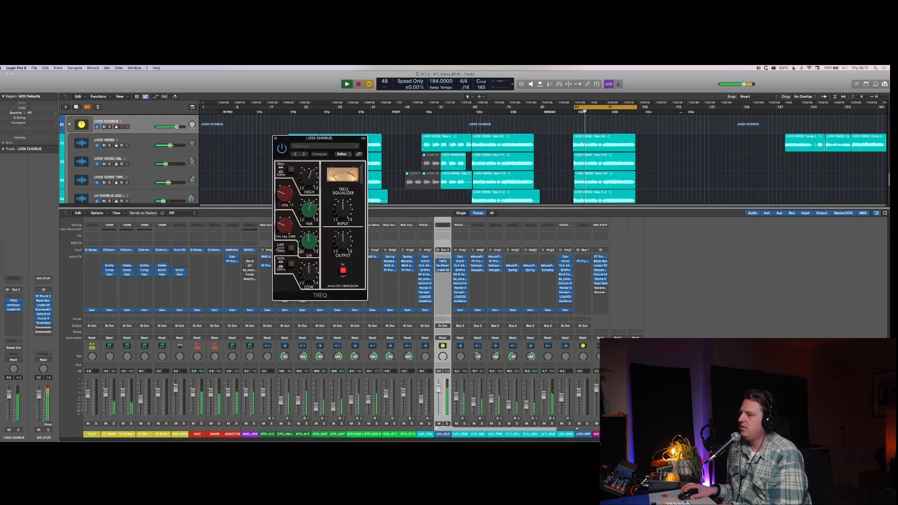
left_click_drag(305, 174, 305, 169)
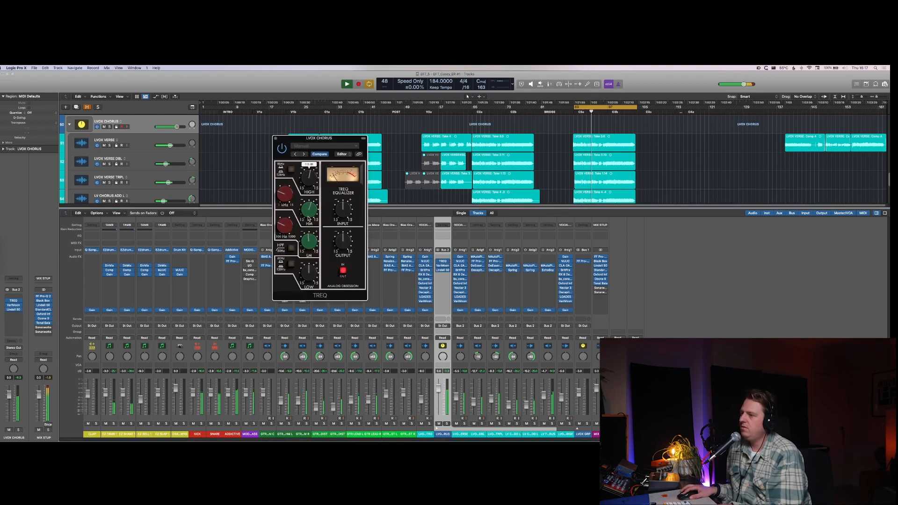
left_click_drag(308, 218, 308, 215)
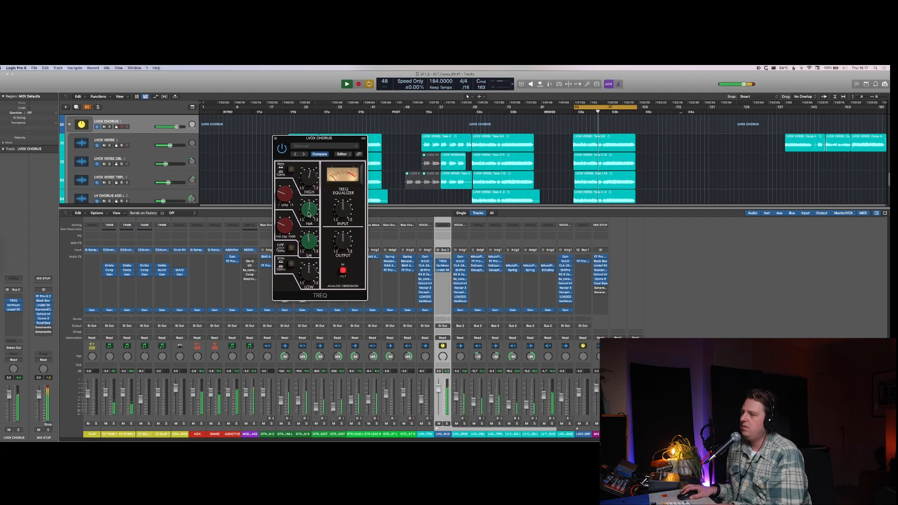
left_click_drag(308, 177, 308, 171)
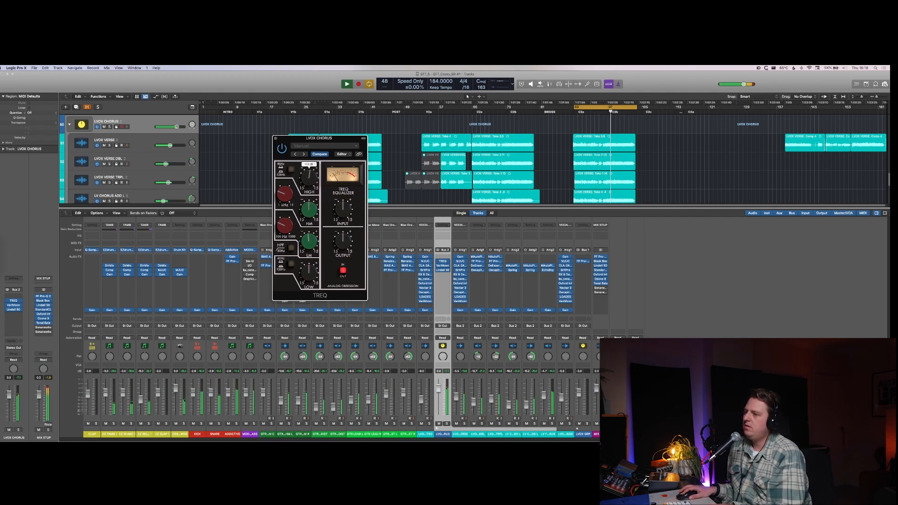
left_click(276, 138)
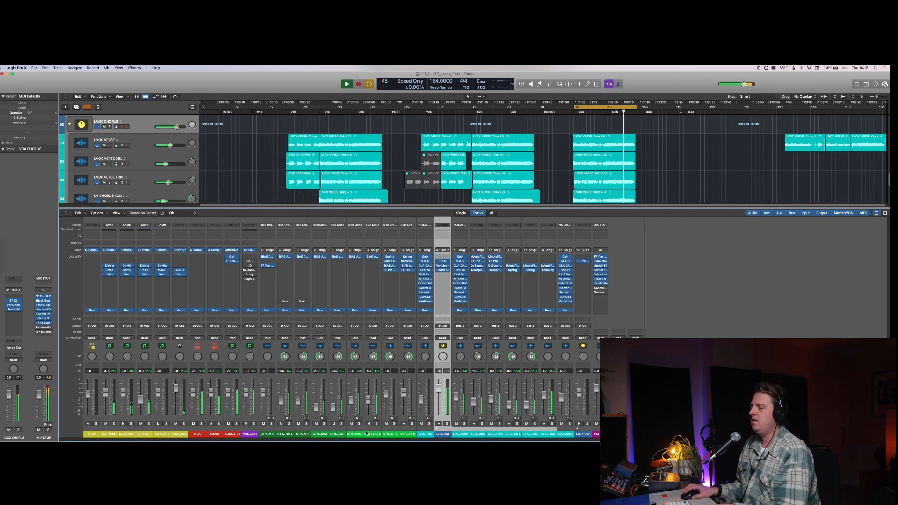
Step: Stop playback, hide the mixer and group the tracks from GTR RHYTHM L through both GTR L EXTRA DIST tracks into a summing stack
key("space")
left_click(335, 433)
key("x")
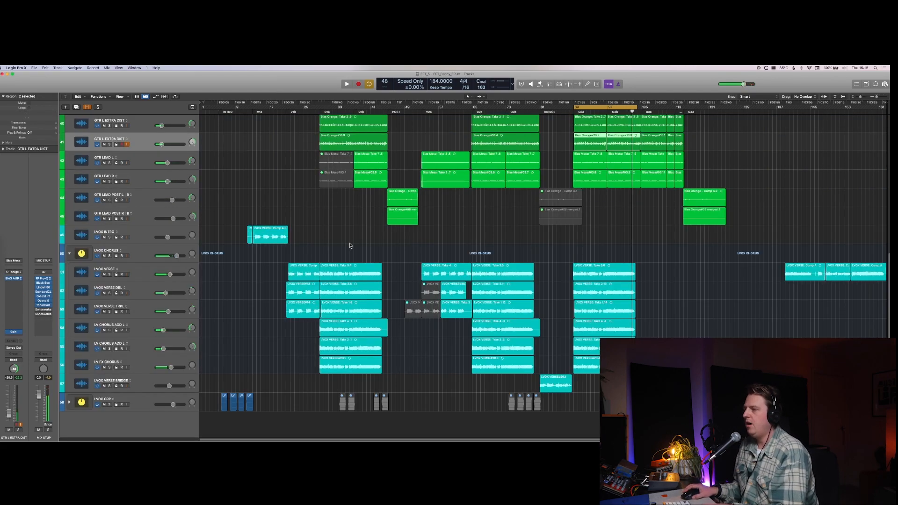
scroll(126, 224, "up", 5)
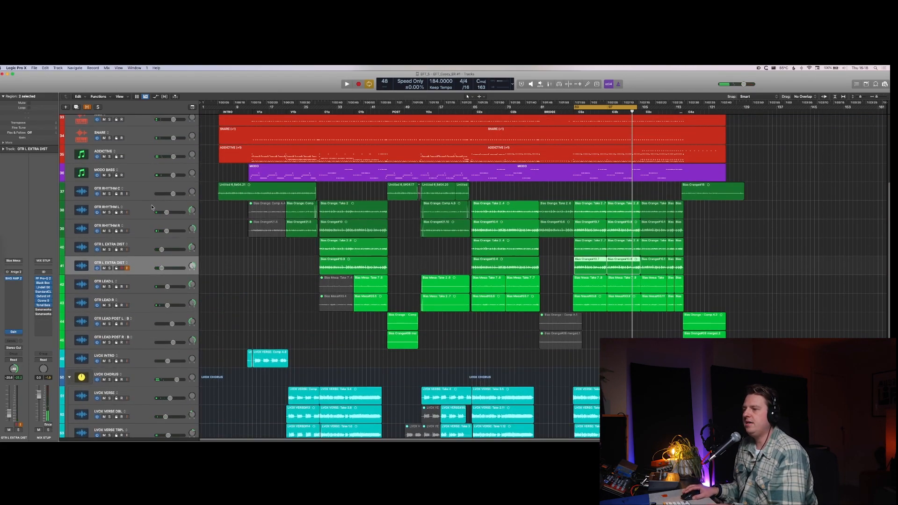
left_click(152, 208)
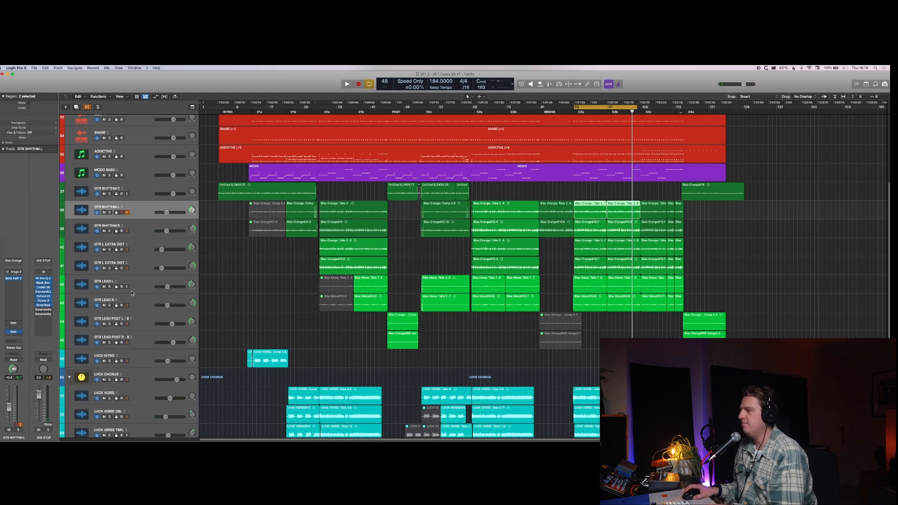
left_click(137, 270, "shift")
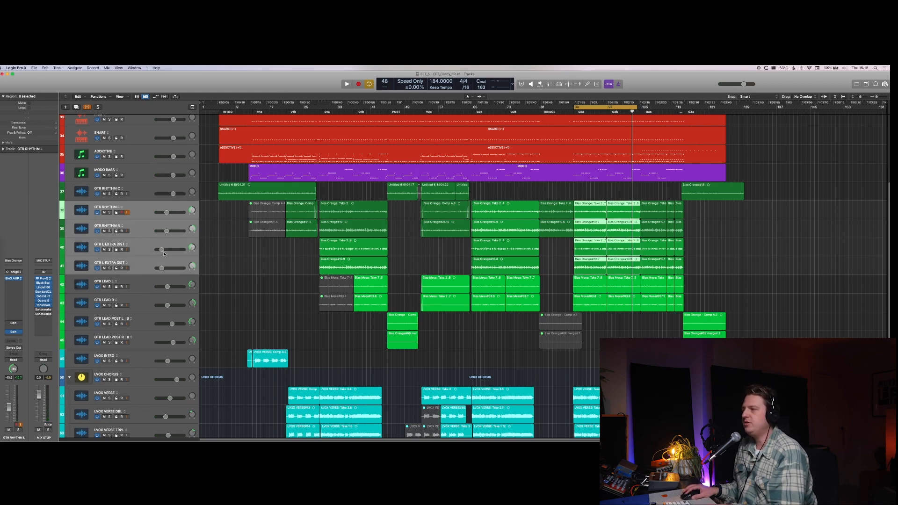
key("super+shift+d")
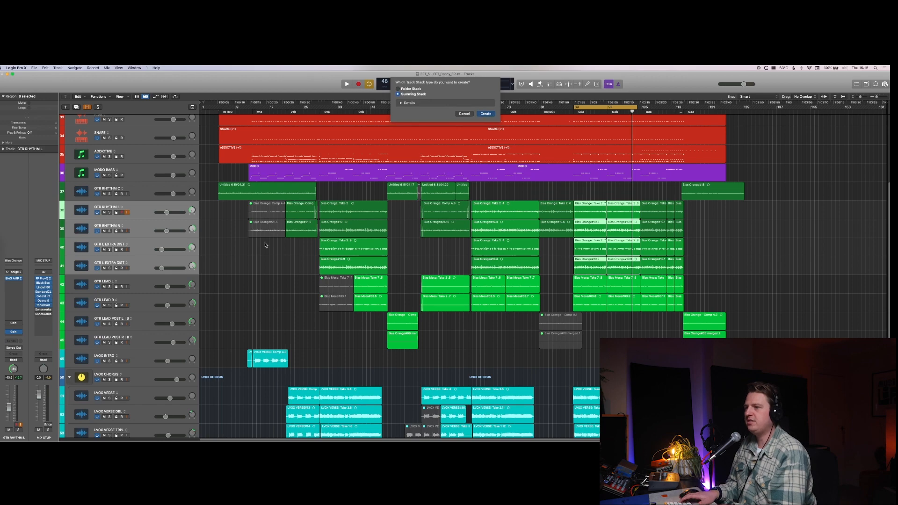
key("Return")
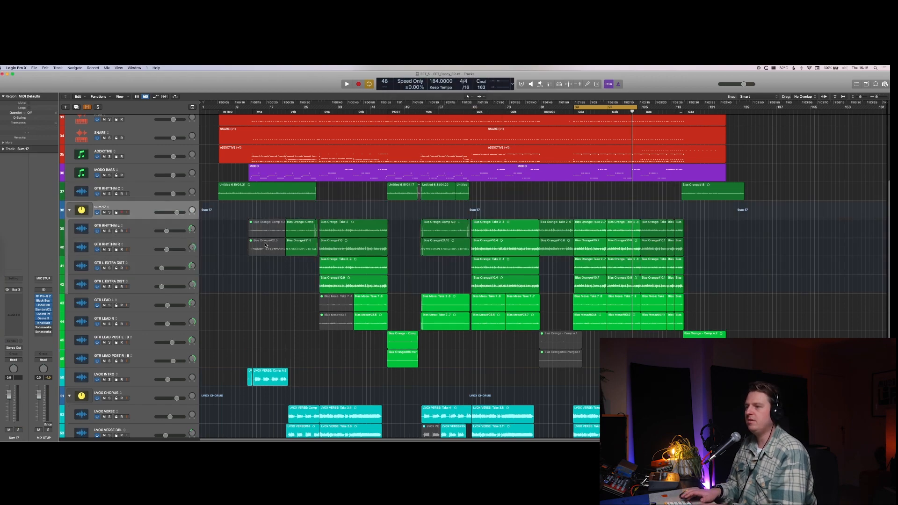
Step: Name the new guitar summing stack GTR CHORUS RHYTHM
key("shift+Return")
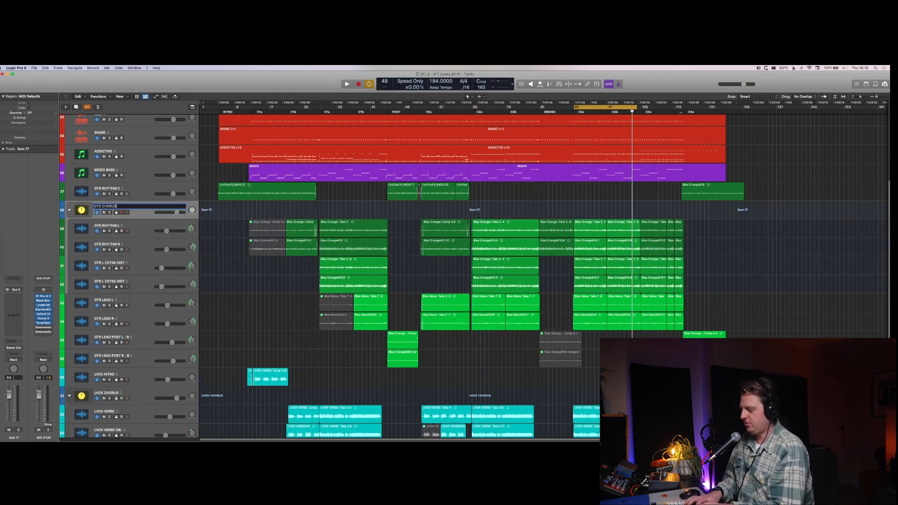
key("Return")
left_click(354, 267)
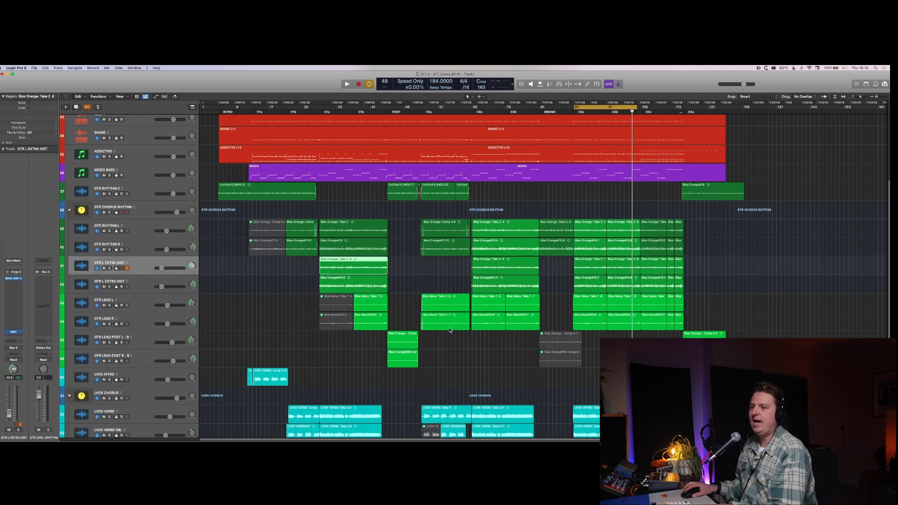
Step: Insert Lindell 50 Channel as the first audio effect on the GTR CHORUS RHYTHM stack
left_click(146, 208)
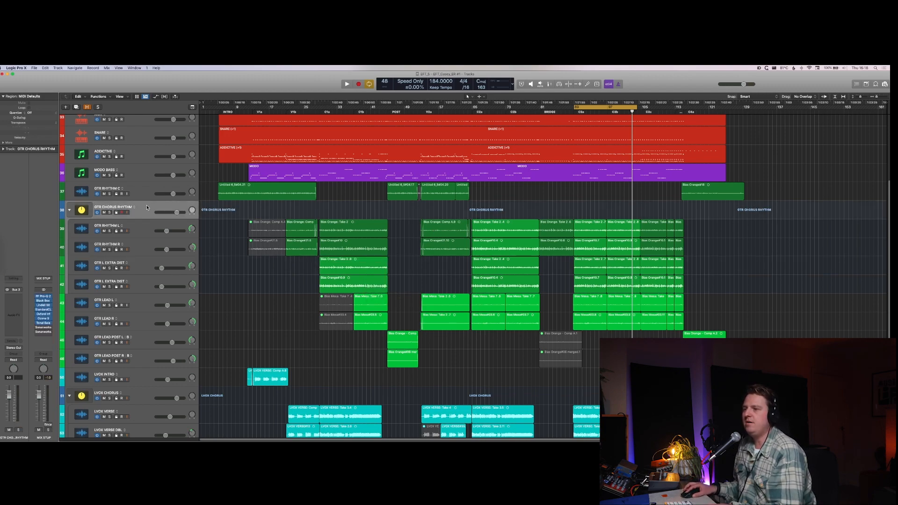
left_click(5, 306)
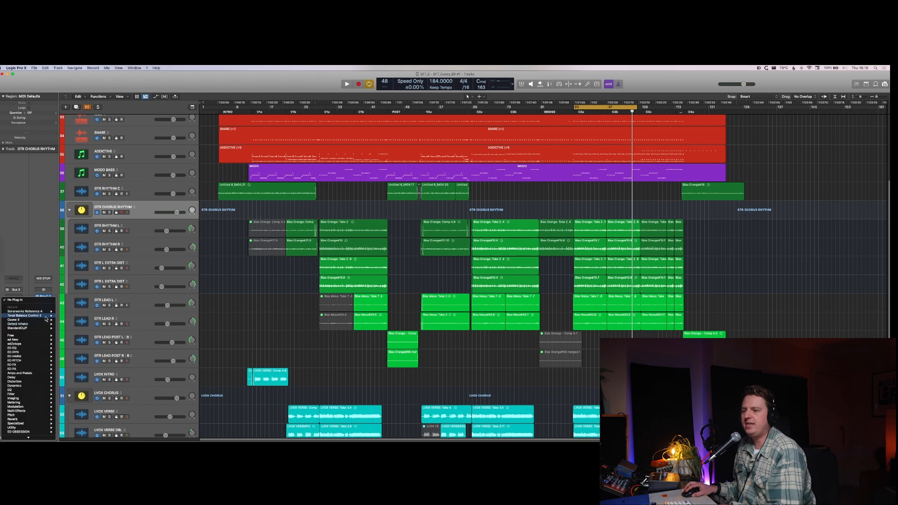
mouse_move(42, 354)
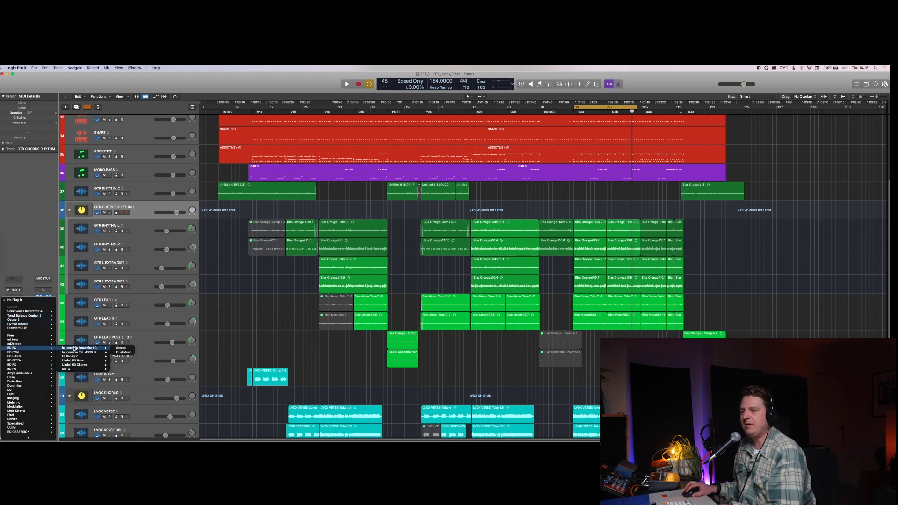
left_click(85, 367)
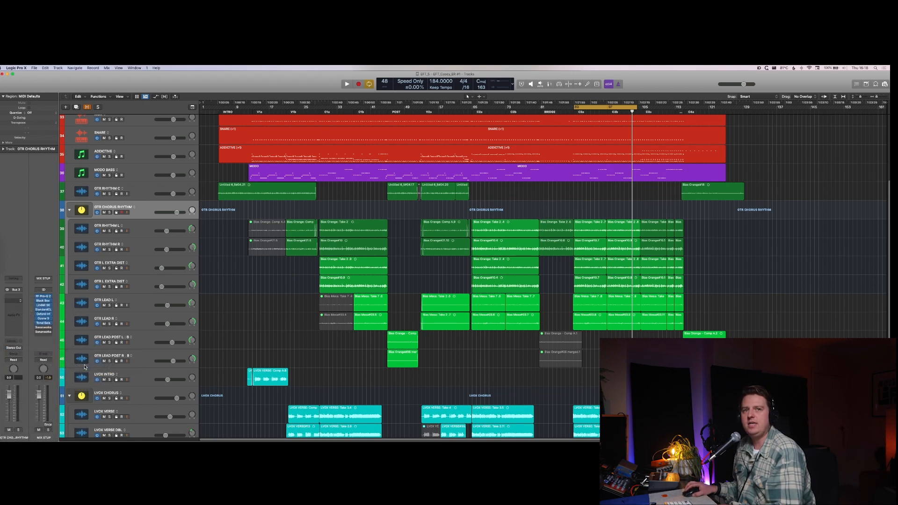
left_click_drag(334, 265, 334, 269)
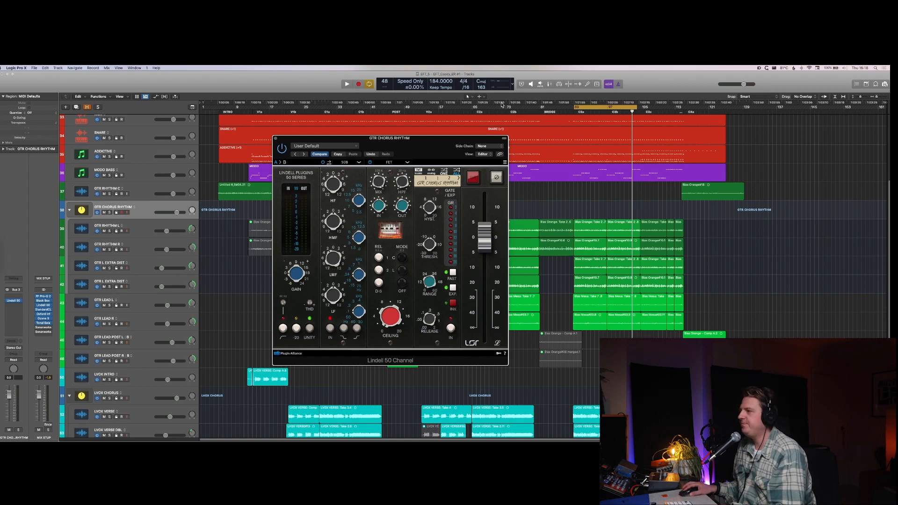
Step: Solo GTR CHORUS RHYTHM during playback, set the HMF gain of its Lindell 50 Channel to 2 dB and unsolo the stack
left_click_drag(443, 142, 469, 138)
key("space")
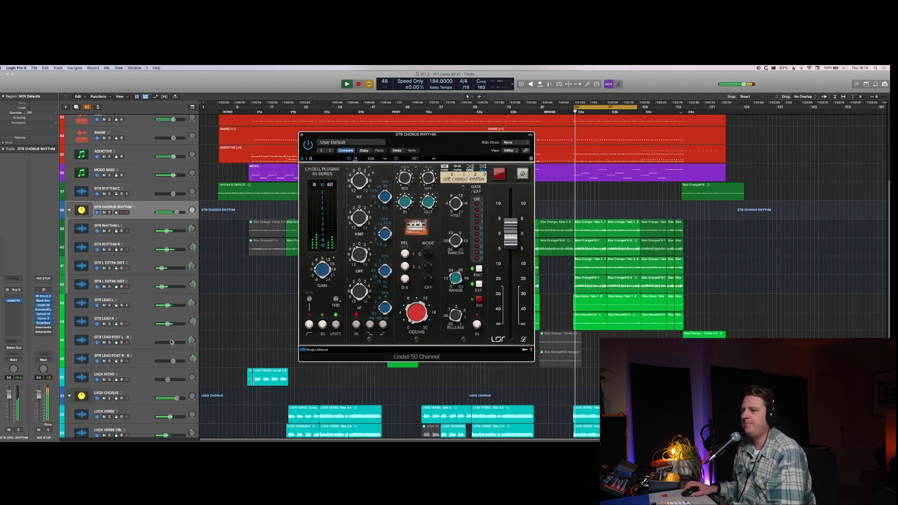
key("ctrl+s")
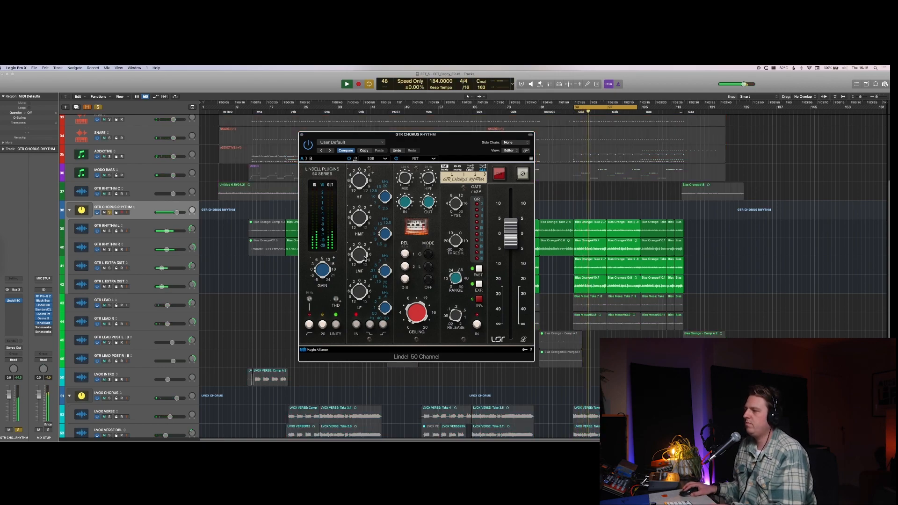
mouse_move(361, 265)
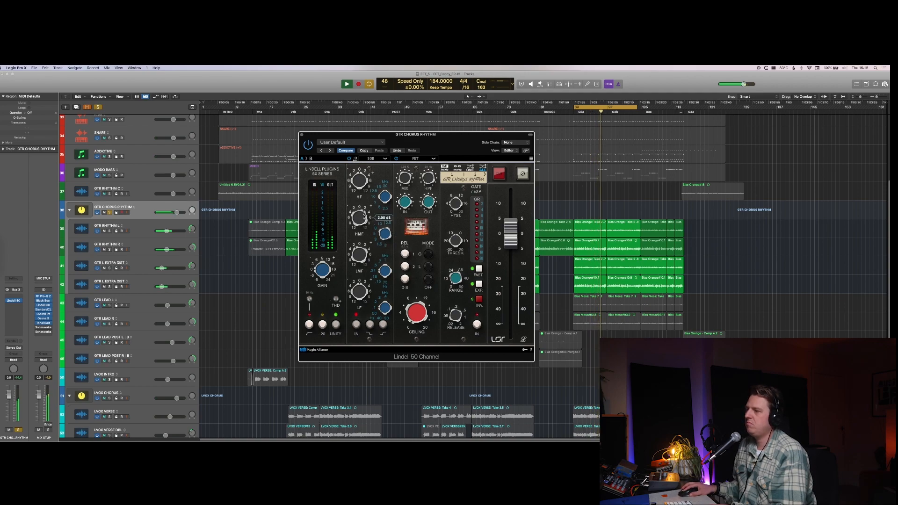
mouse_move(387, 234)
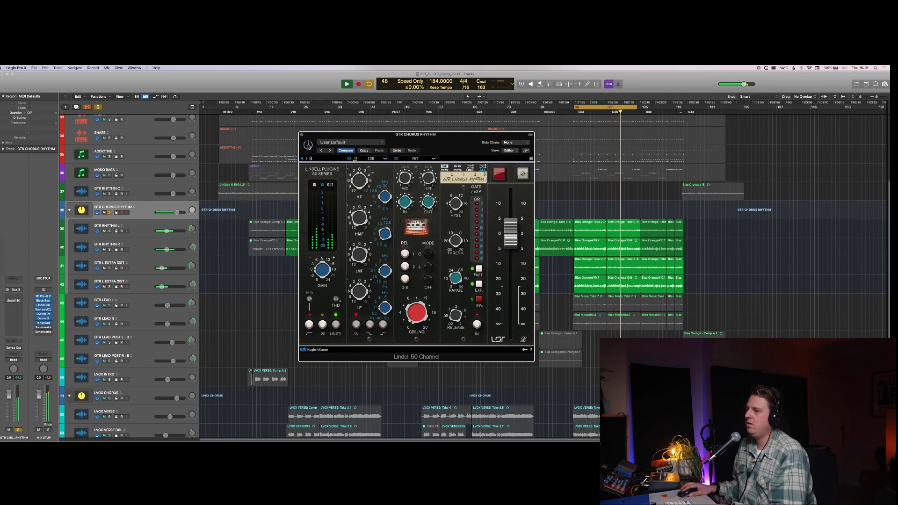
key("s")
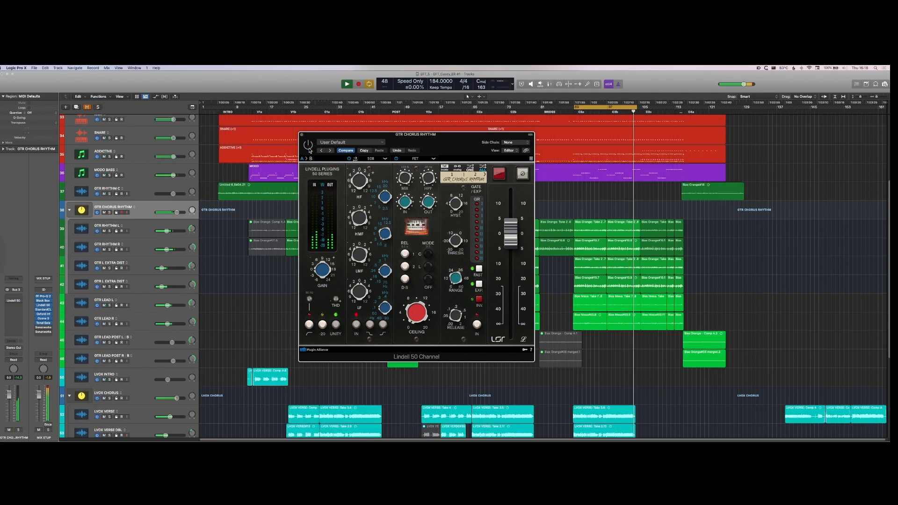
Step: Compare the full mix with the GTR CHORUS RHYTHM Lindell 50 Channel bypassed and enabled, leaving it enabled
key("space")
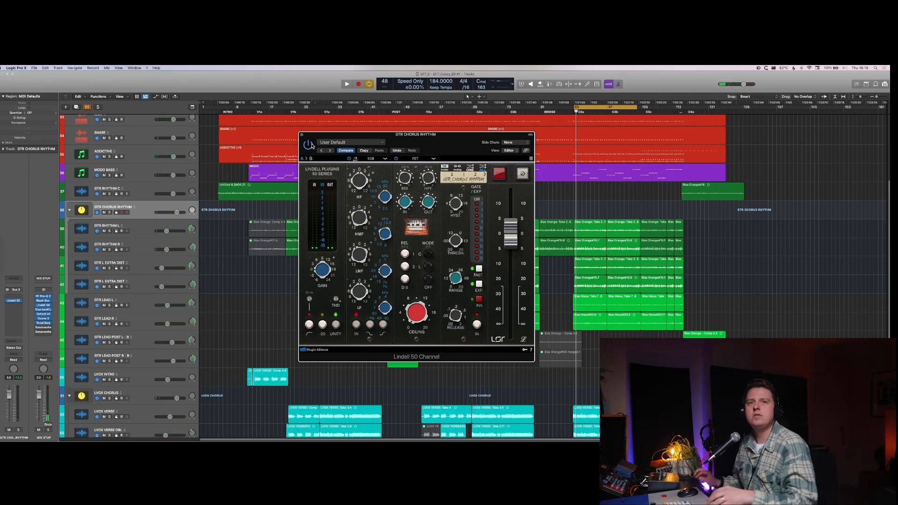
key("space")
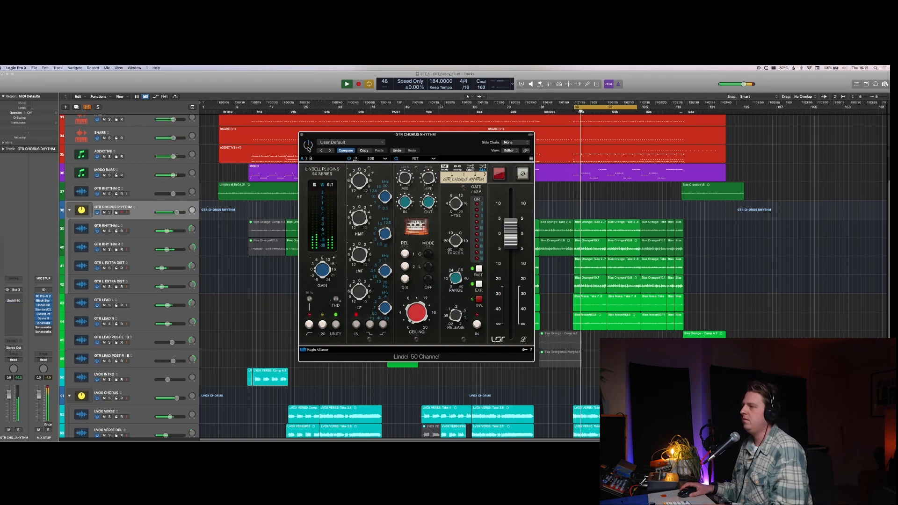
left_click(308, 148)
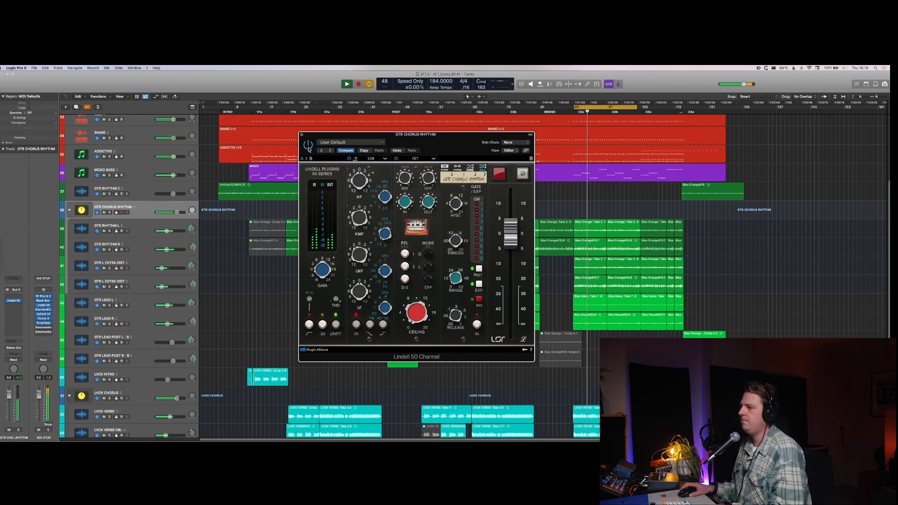
left_click(309, 148)
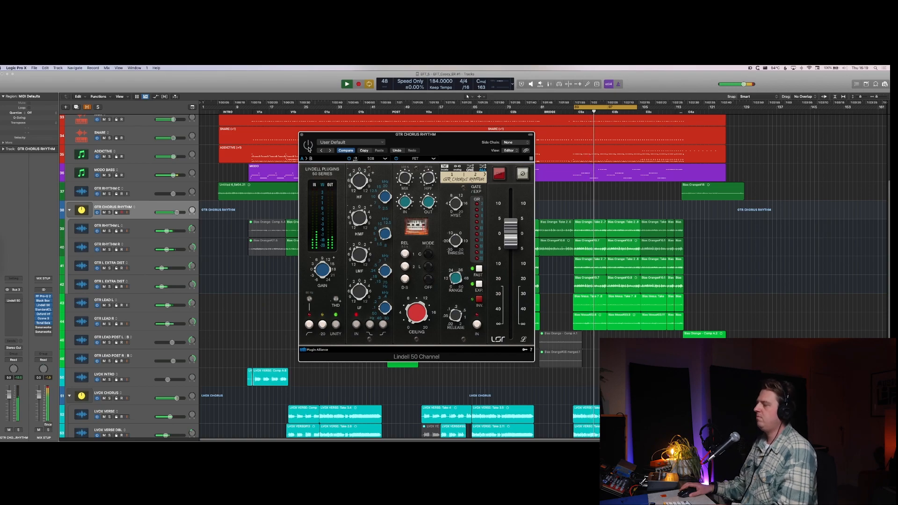
left_click(309, 147)
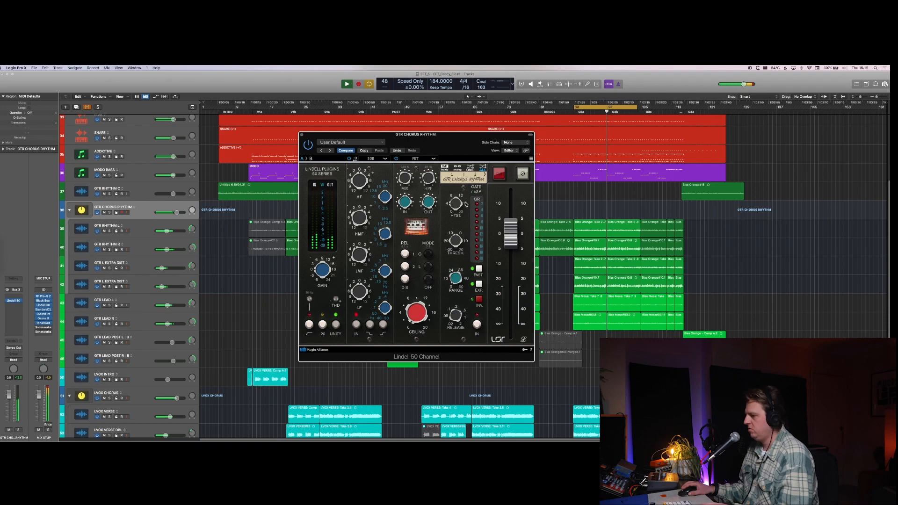
Step: Show the mixer, close the Lindell 50 Channel and mute the LVOX CHORUS stack to check the mix without it
key("x")
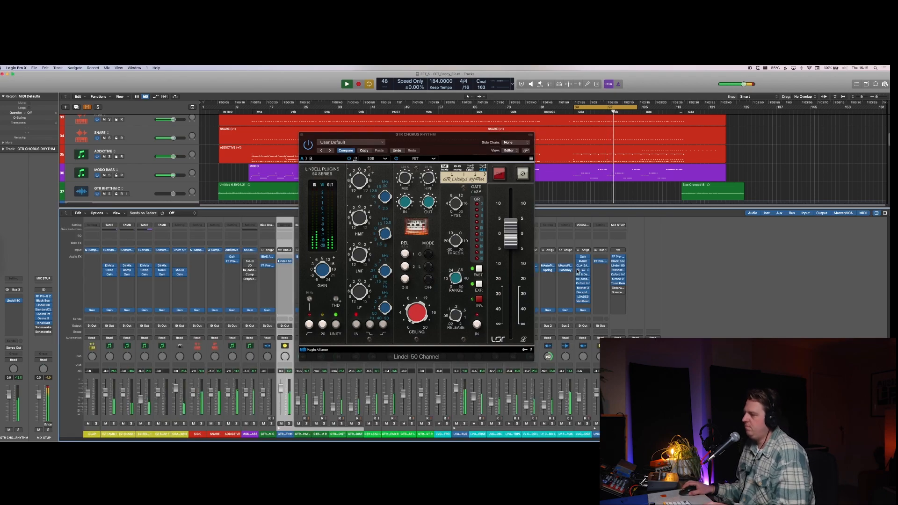
left_click(450, 137)
key("super+w")
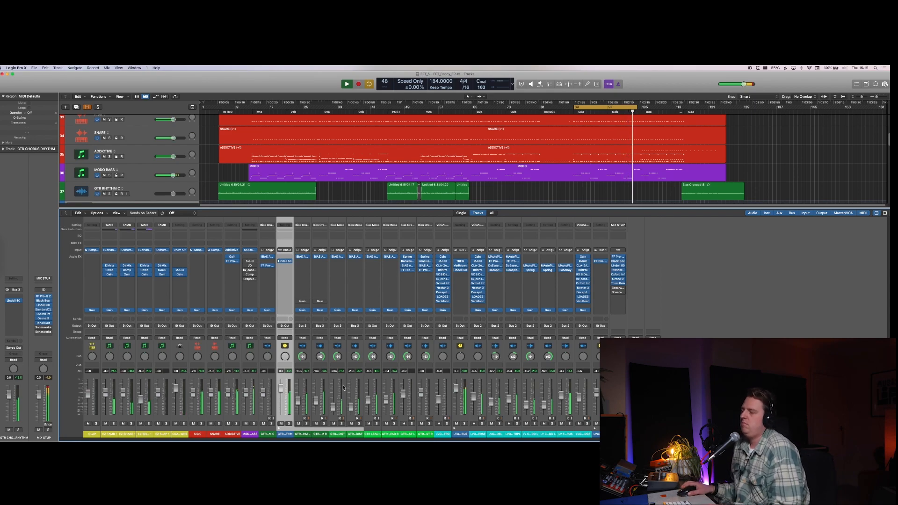
left_click(457, 423)
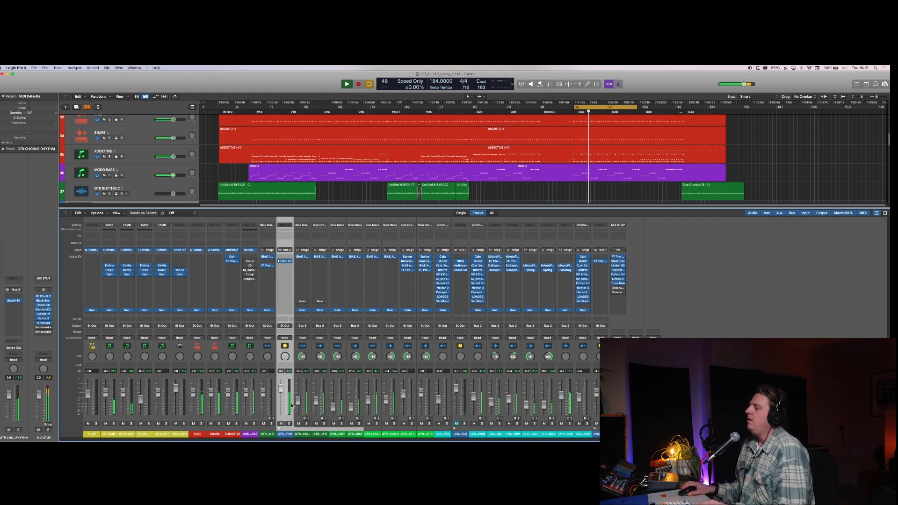
key("space")
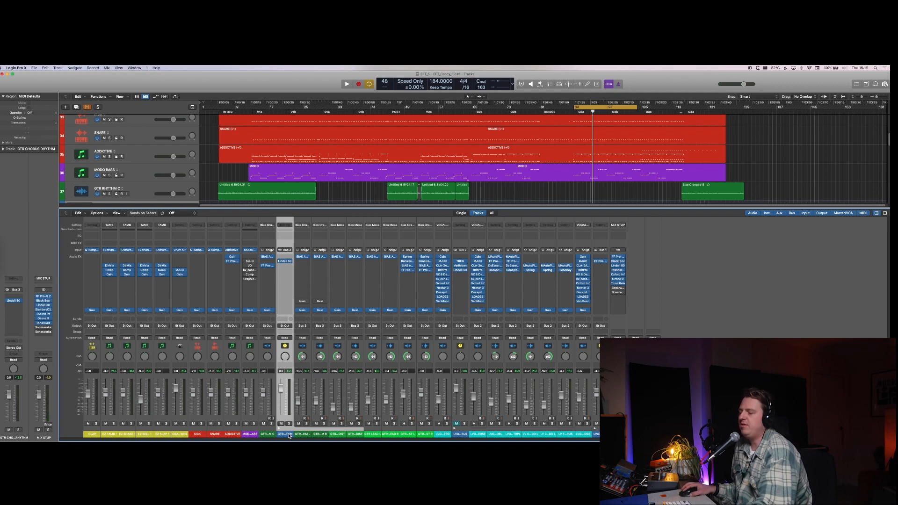
Step: Colour the GTR CHORUS RHYTHM stack and its four member tracks dark green
left_click(350, 421, "shift")
key("alt+c")
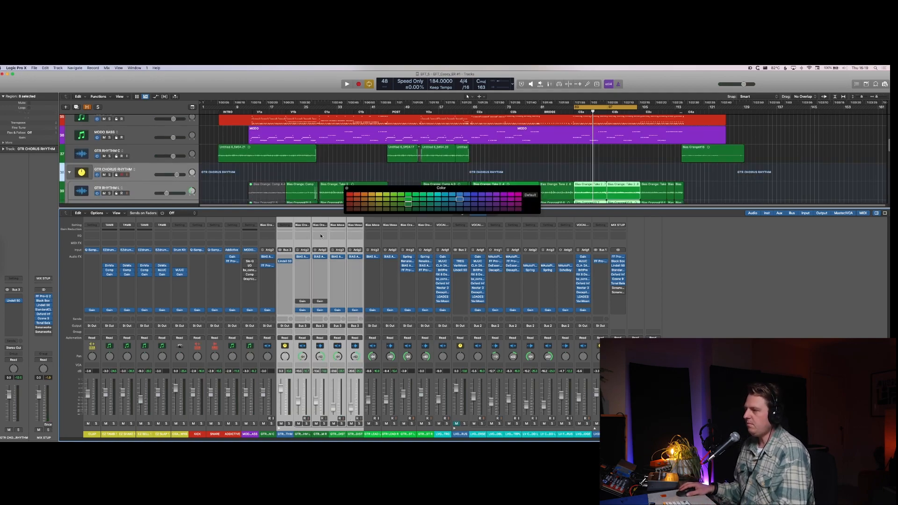
left_click(408, 205)
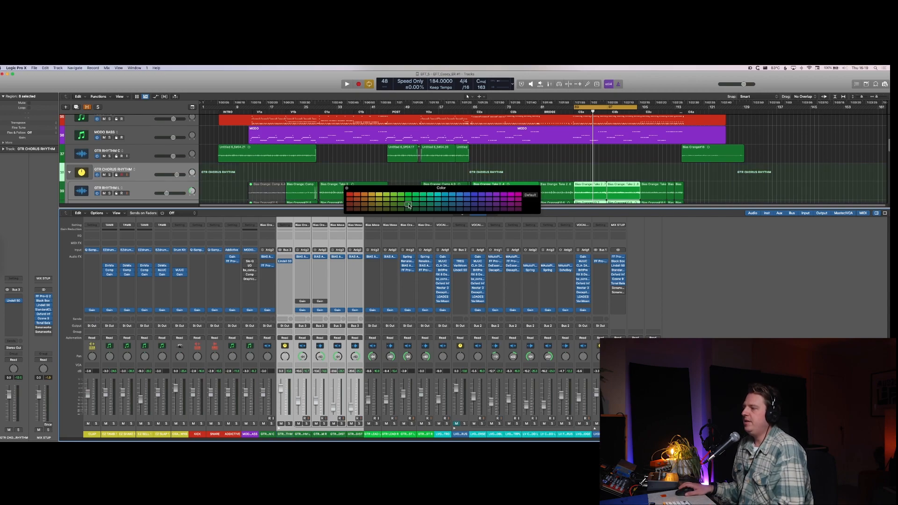
left_click(347, 189)
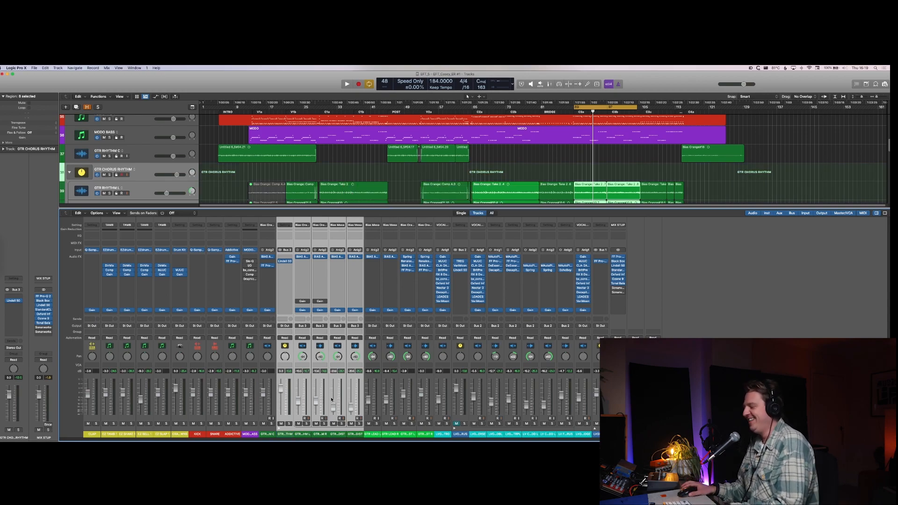
Step: Check the Lindell 50 Channel on LVOX CHORUS, close it and mute the stack during playback
left_click(458, 430)
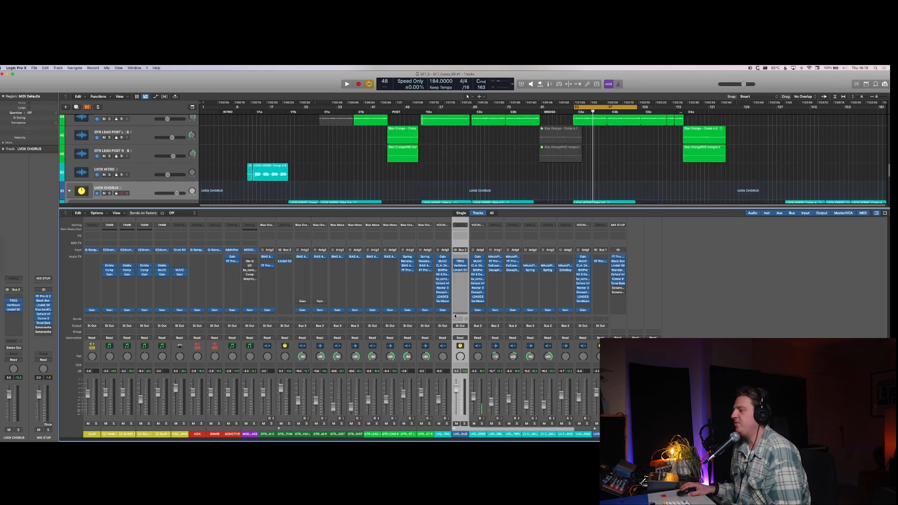
left_click(461, 270)
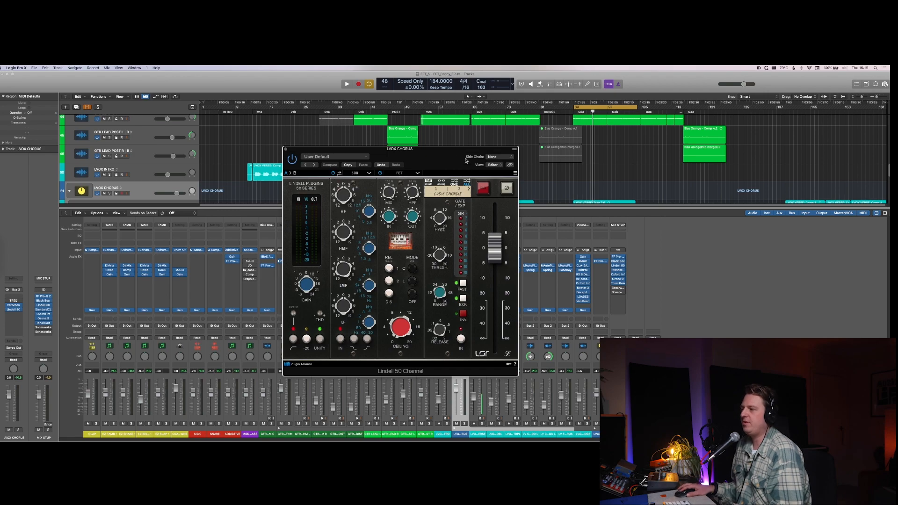
key("super+w")
key("space")
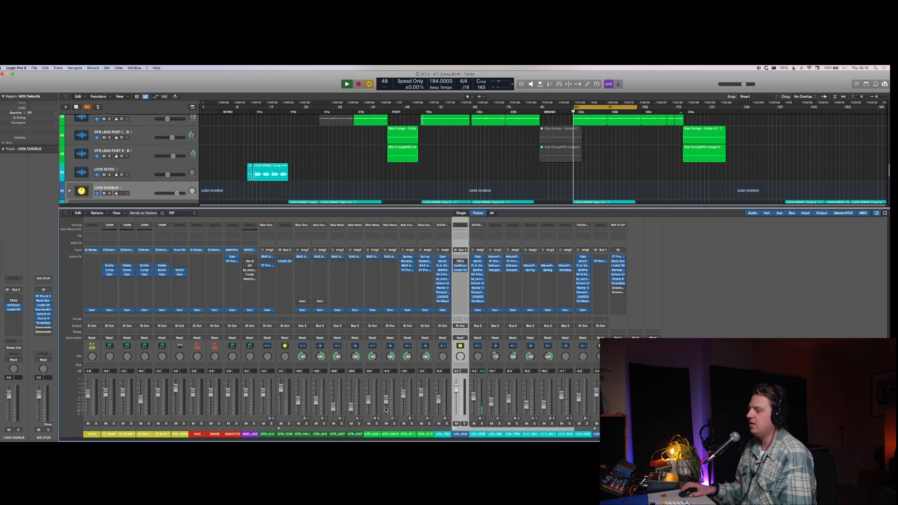
left_click(457, 424)
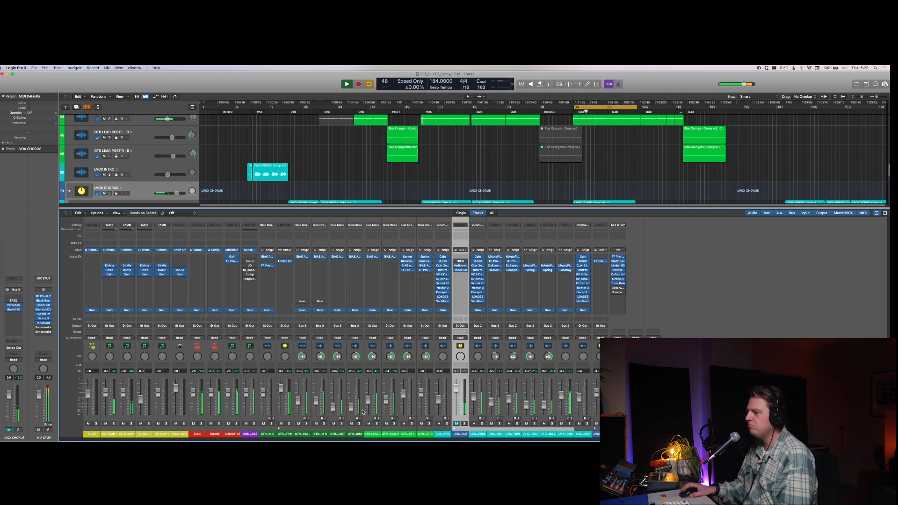
Step: Solo GTR LEAD L and GTR LEAD R, raise their levels together and unsolo them
left_click(376, 424)
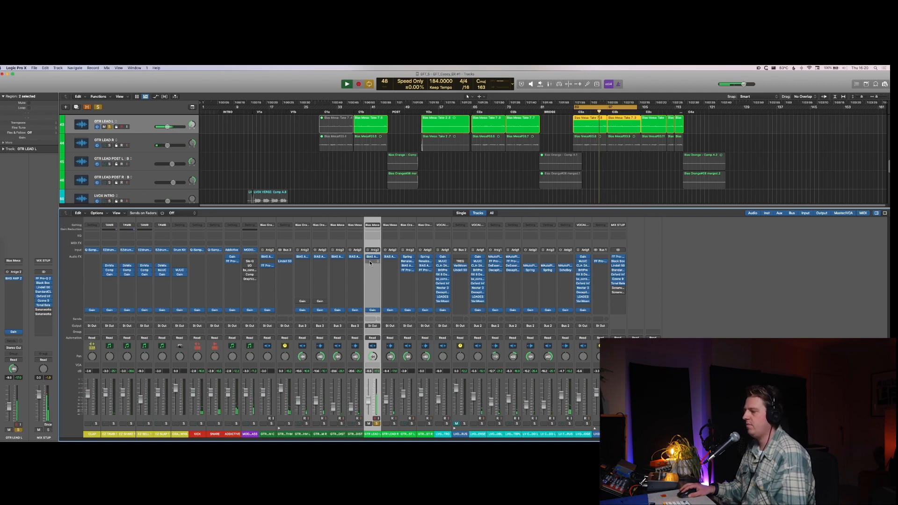
left_click(382, 437, "shift")
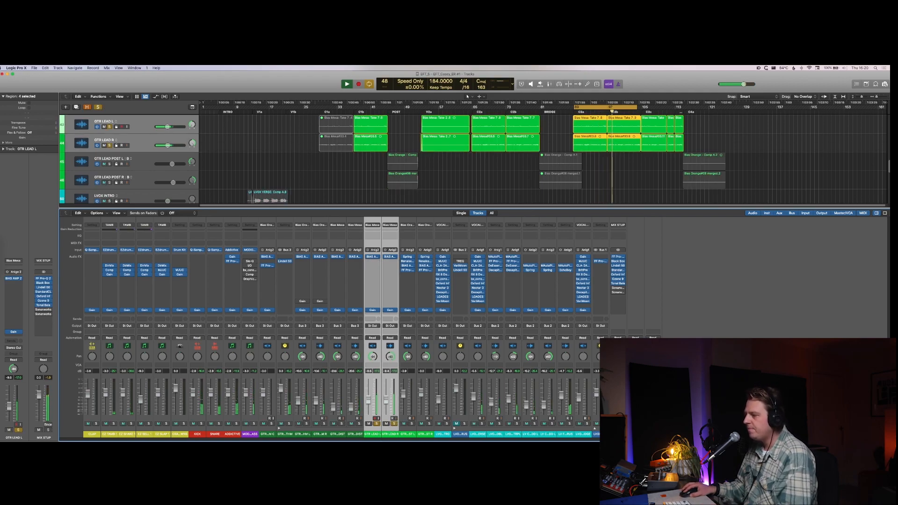
key("s")
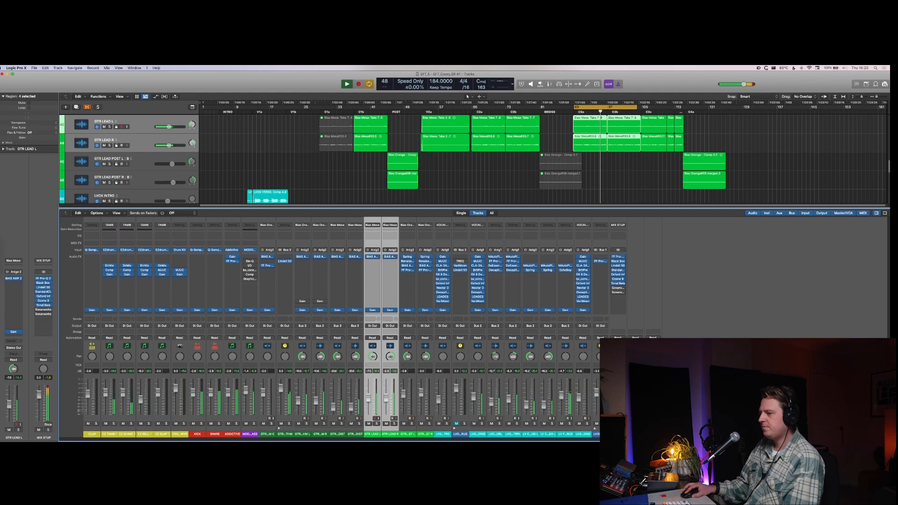
Step: Fine-tune the MODO BASS level during playback and select its channel strip
left_click_drag(245, 389, 246, 392)
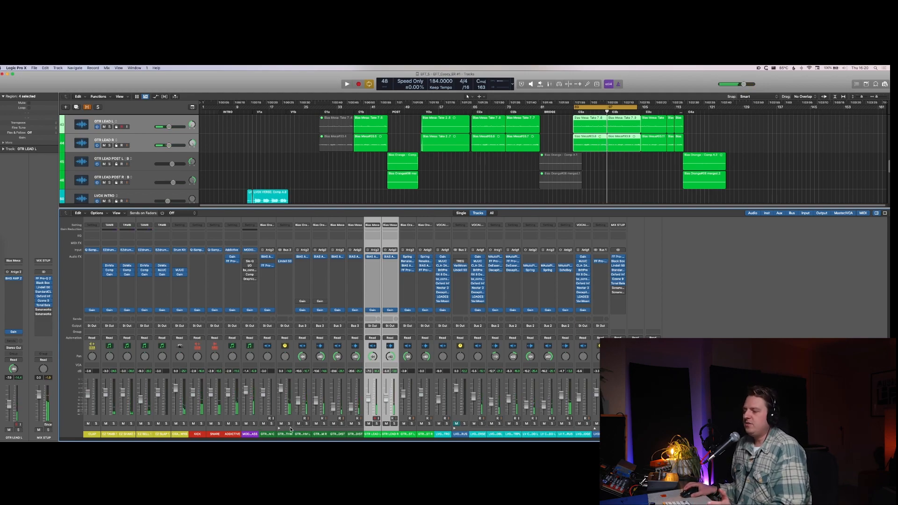
left_click(258, 431)
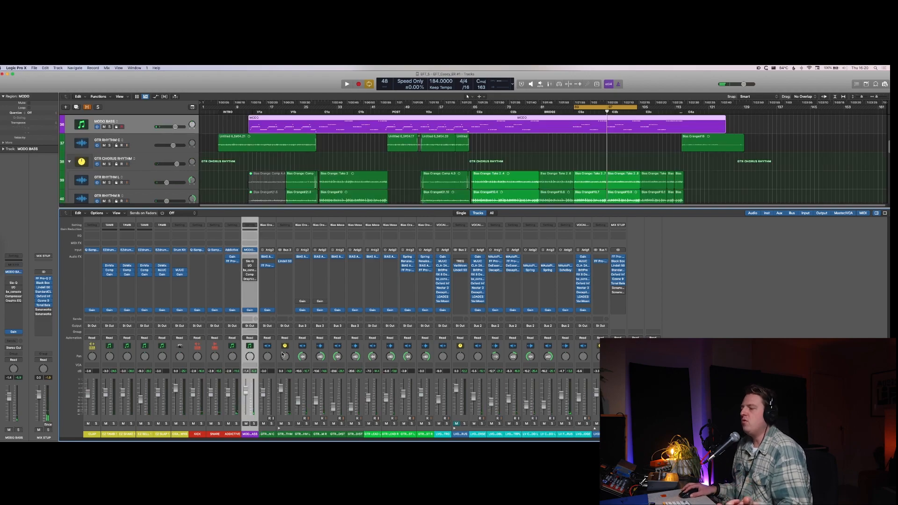
left_click(248, 288)
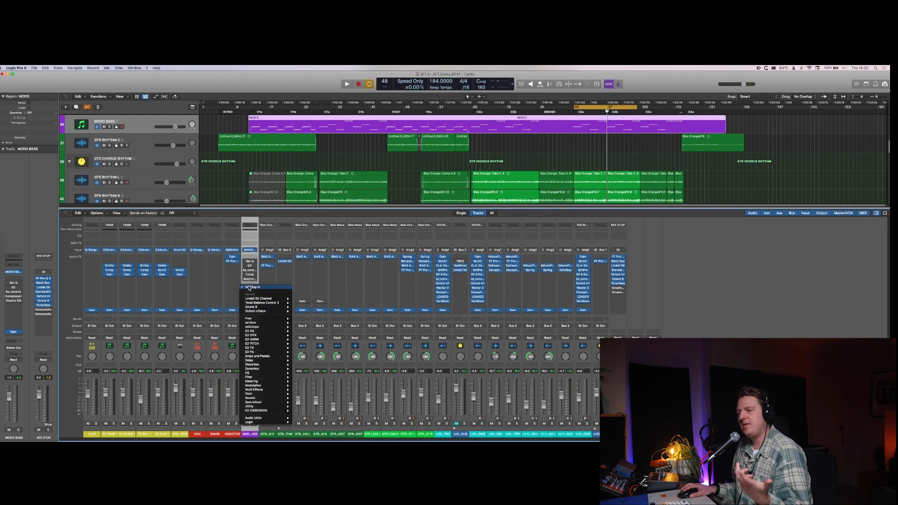
mouse_move(291, 304)
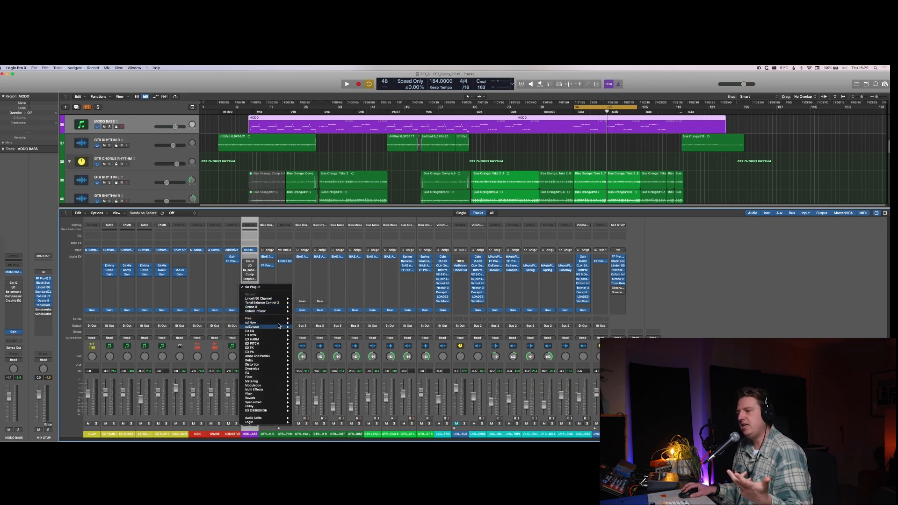
mouse_move(281, 323)
mouse_move(321, 327)
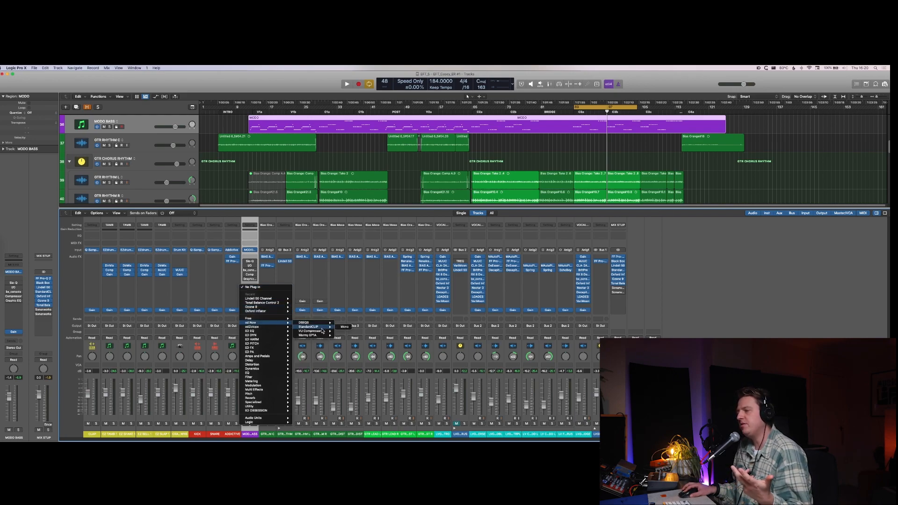
left_click(207, 274)
Step: Insert FF Pro-Q 2 in the next free audio effect slot of MODO BASS
left_click(249, 284)
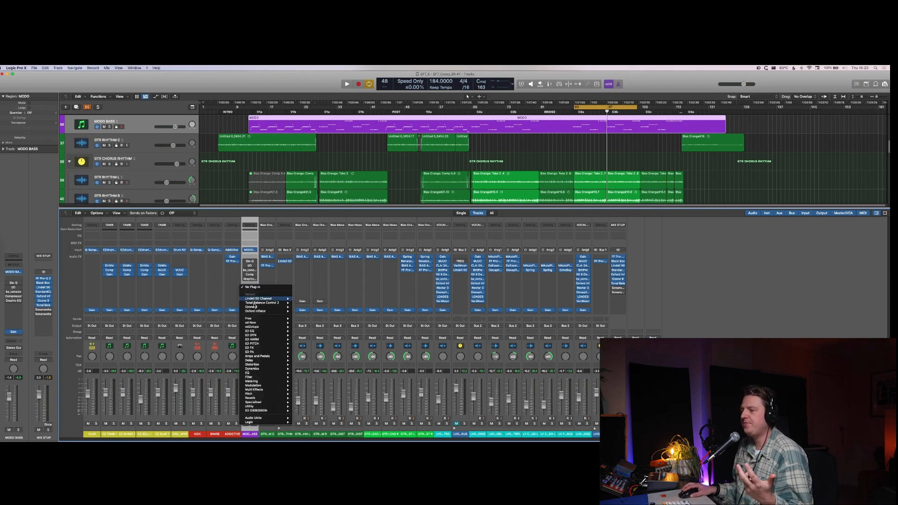
mouse_move(283, 331)
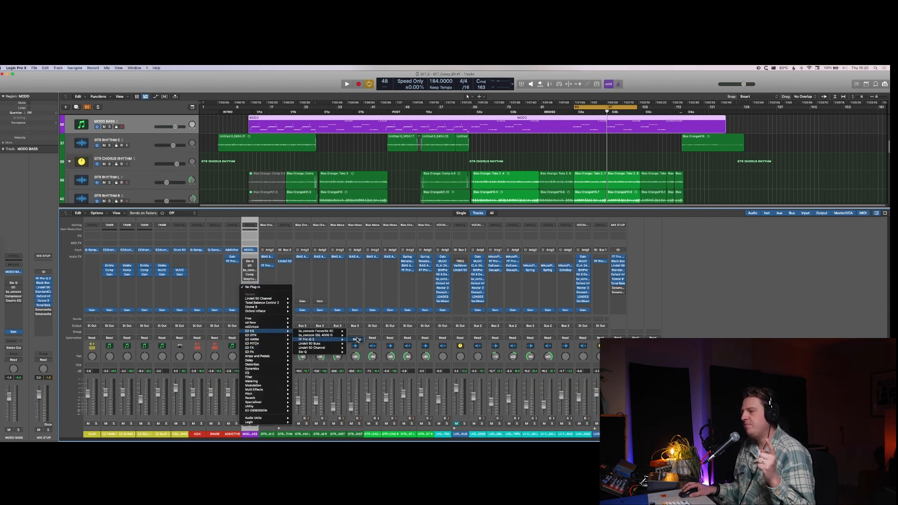
left_click(356, 340)
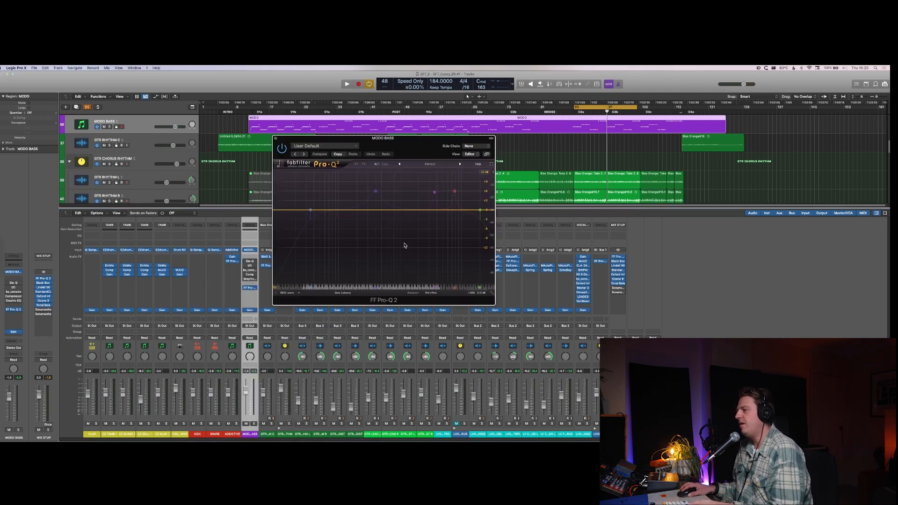
Step: During playback, add an upper-midrange bell boost and a low-mid cut to MODO BASS in FF Pro-Q 2
key("space")
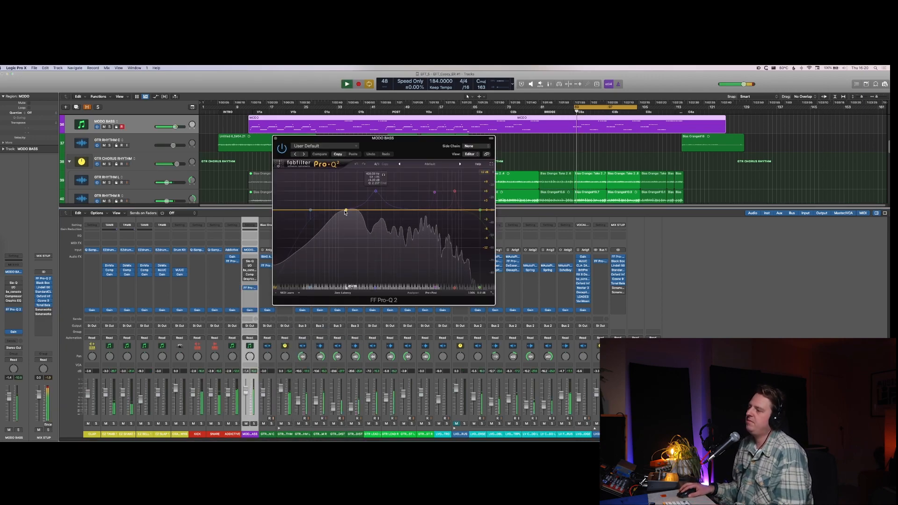
left_click_drag(347, 213, 407, 185)
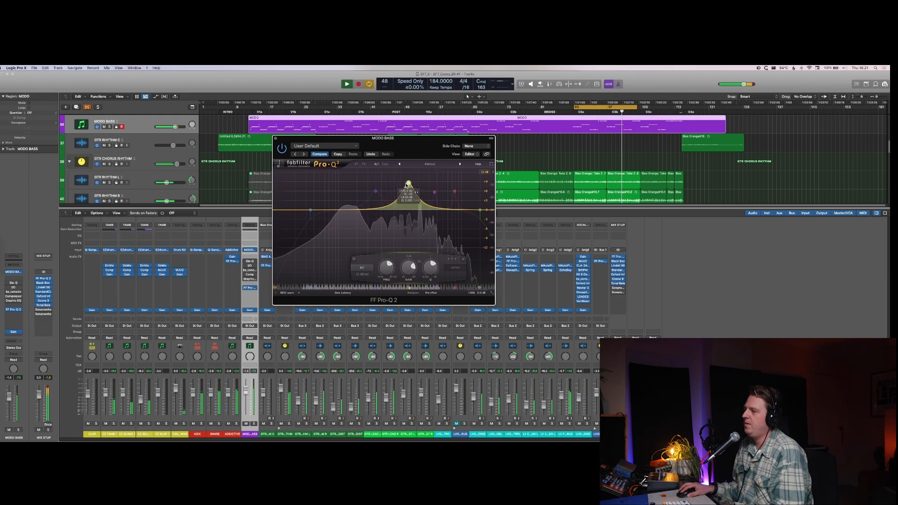
left_click(376, 192)
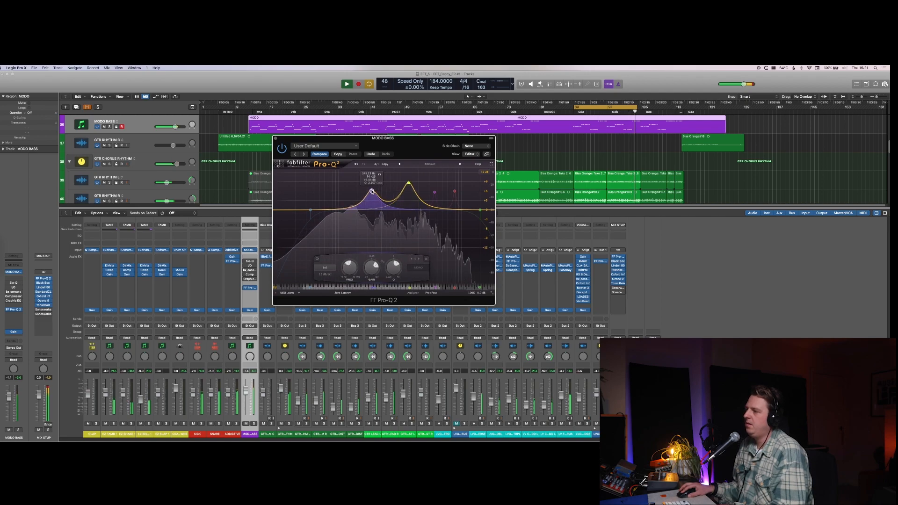
left_click_drag(375, 191, 371, 225)
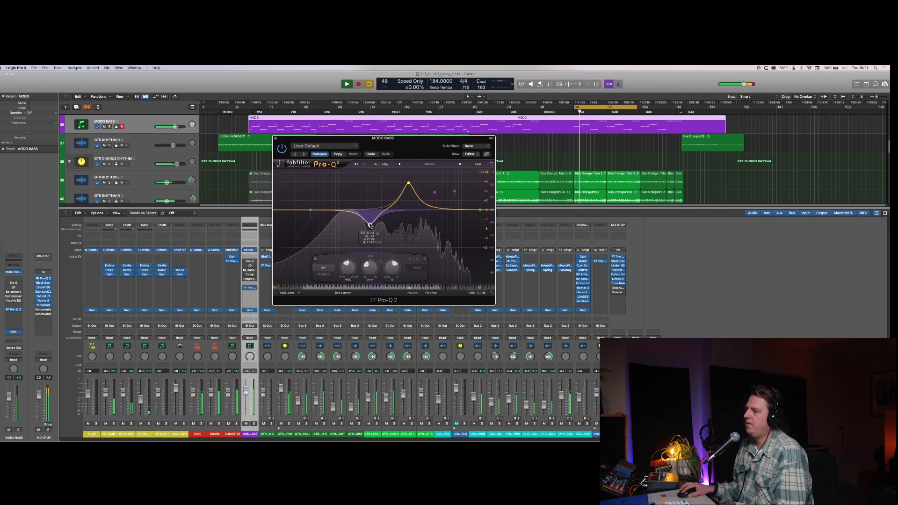
Step: Compare FF Pro-Q 2 on and off during playback, leave it bypassed, stop and close its window
left_click(283, 150)
left_click(282, 150)
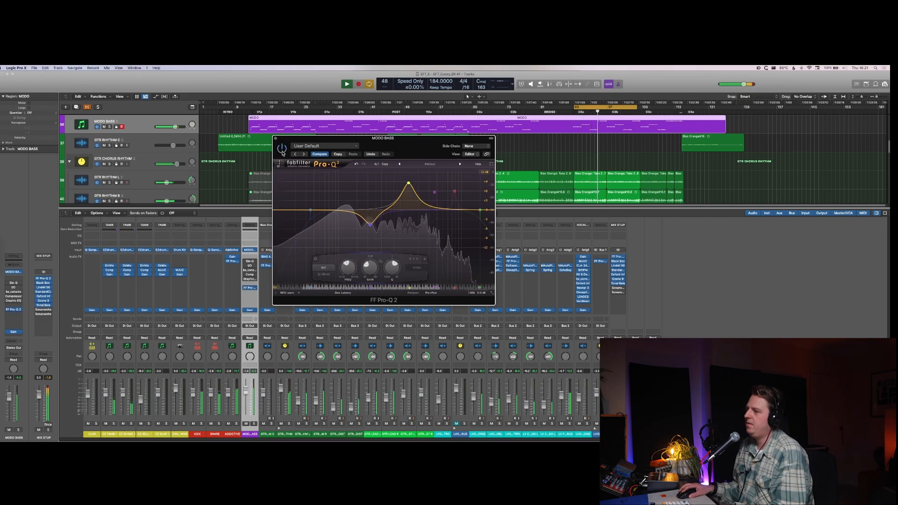
left_click(282, 152)
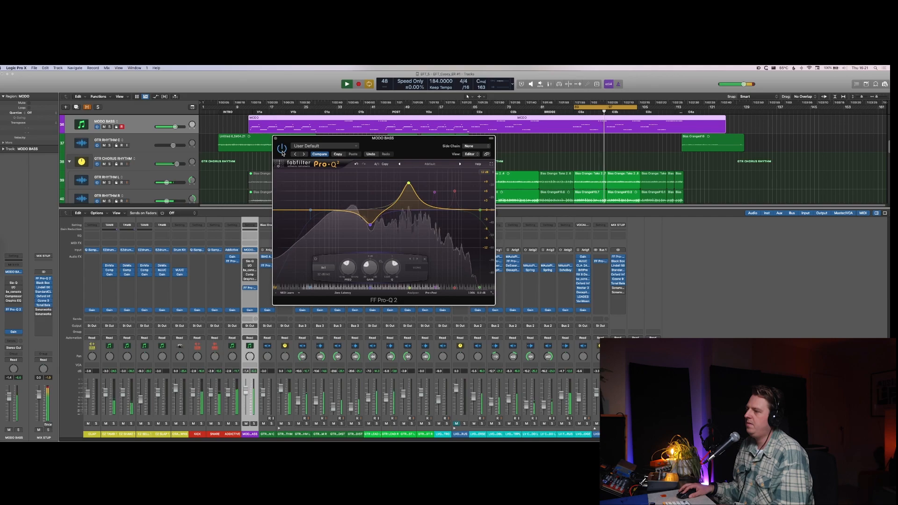
key("space")
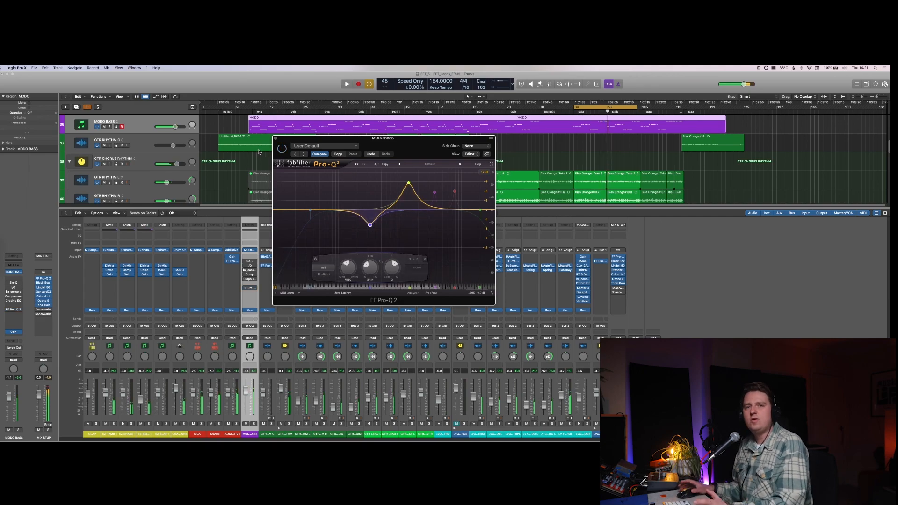
key("super+w")
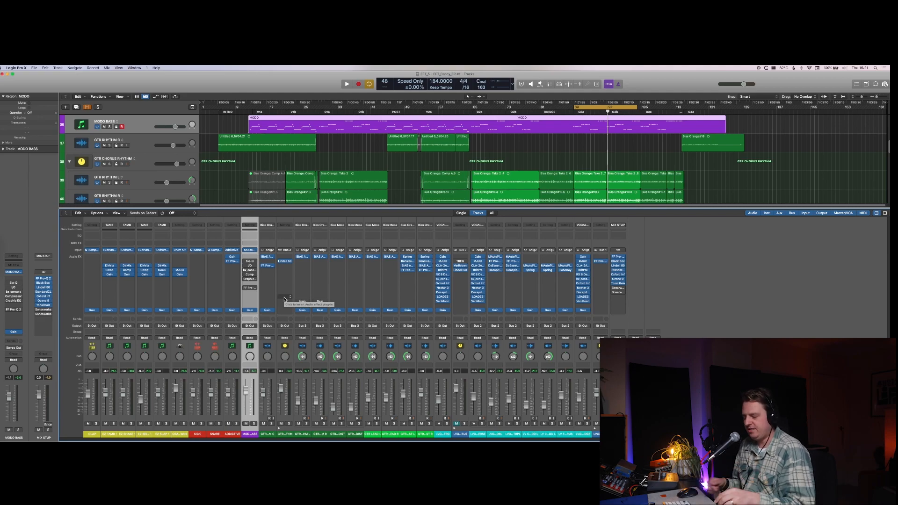
Step: Hide the mixer and duplicate the MODO BASS track together with its region and plug-ins
key("x")
scroll(348, 250, "down", 3)
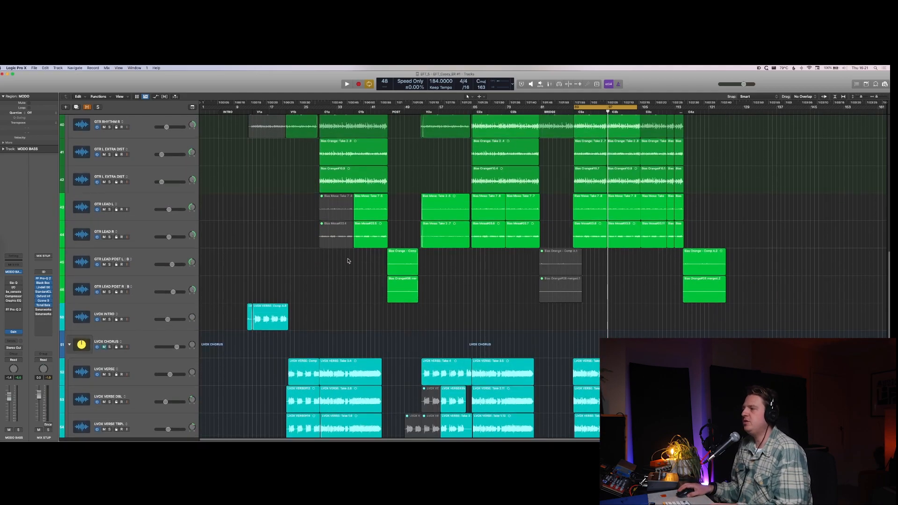
scroll(347, 261, "up", 5)
scroll(346, 262, "up", 3)
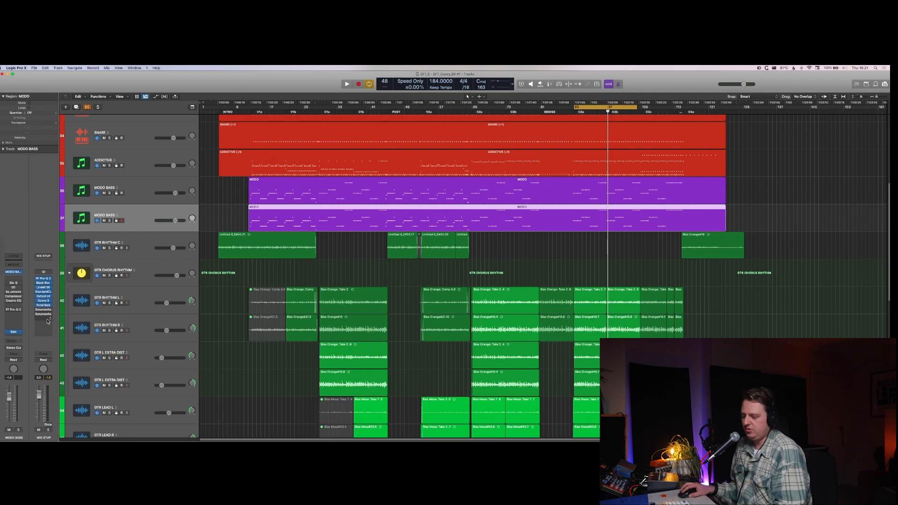
Step: Solo the duplicate MODO BASS, insert Decapitator after FF Pro-Q 2 and adjust its Drive during playback
key("s")
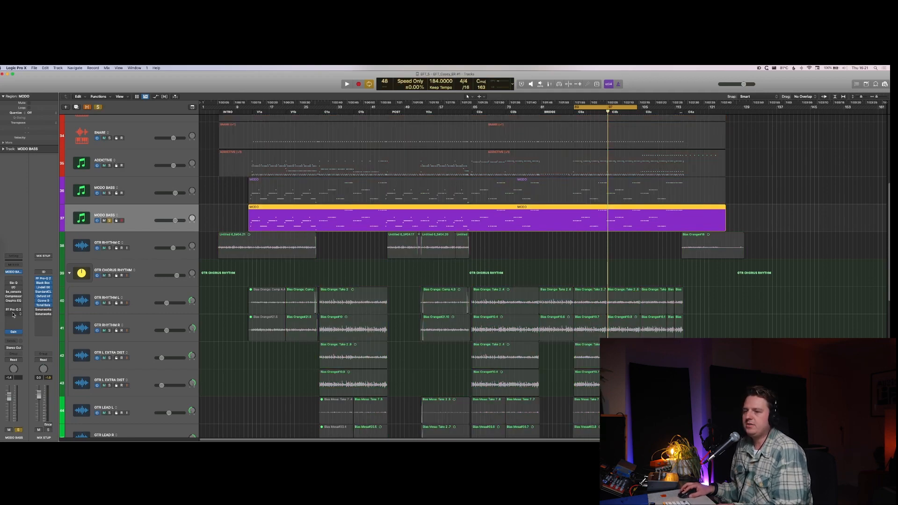
left_click(13, 315)
mouse_move(28, 366)
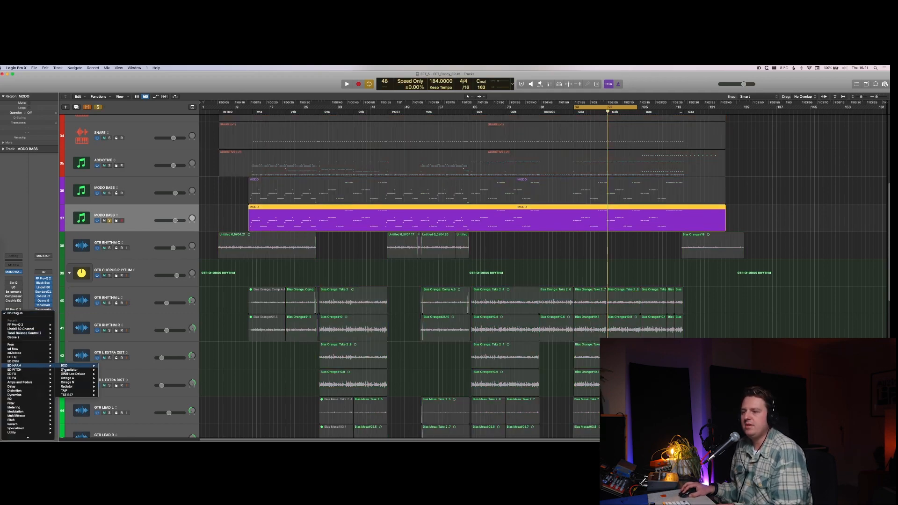
left_click(65, 370)
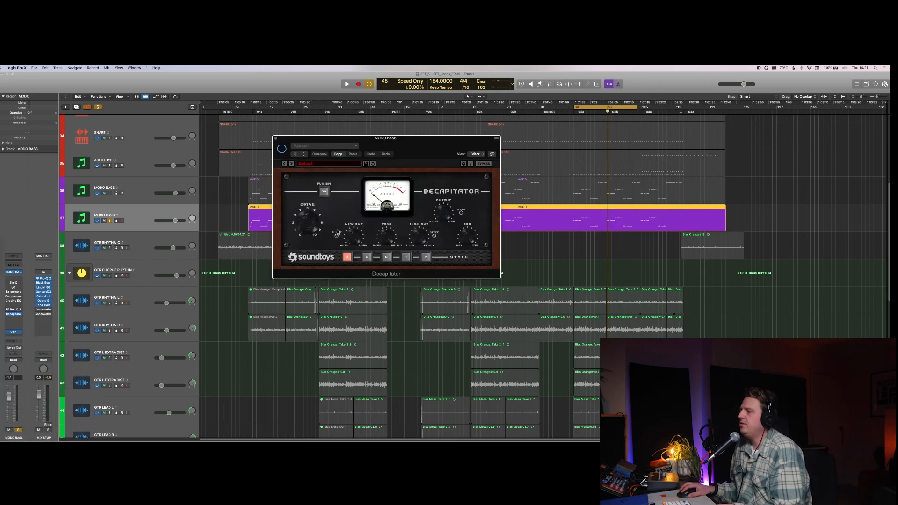
key("space")
left_click_drag(309, 231, 306, 218)
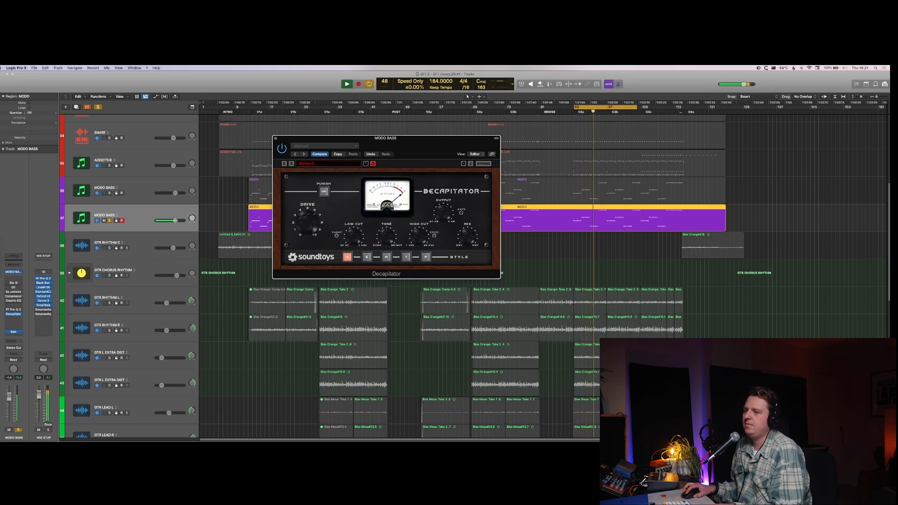
Step: Delete the existing FF Pro-Q 2 bands on the duplicate MODO BASS and add low-cut and high-cut filters isolating its midrange
left_click(12, 311)
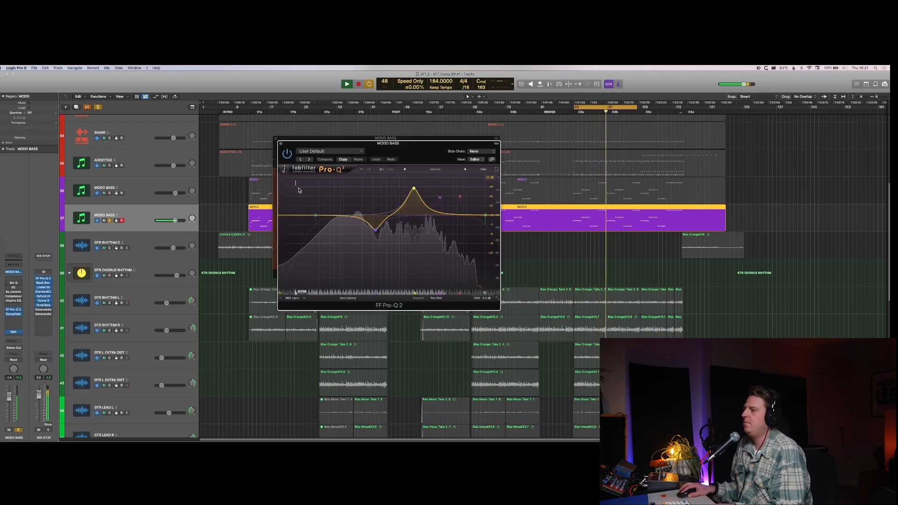
left_click_drag(300, 186, 529, 257)
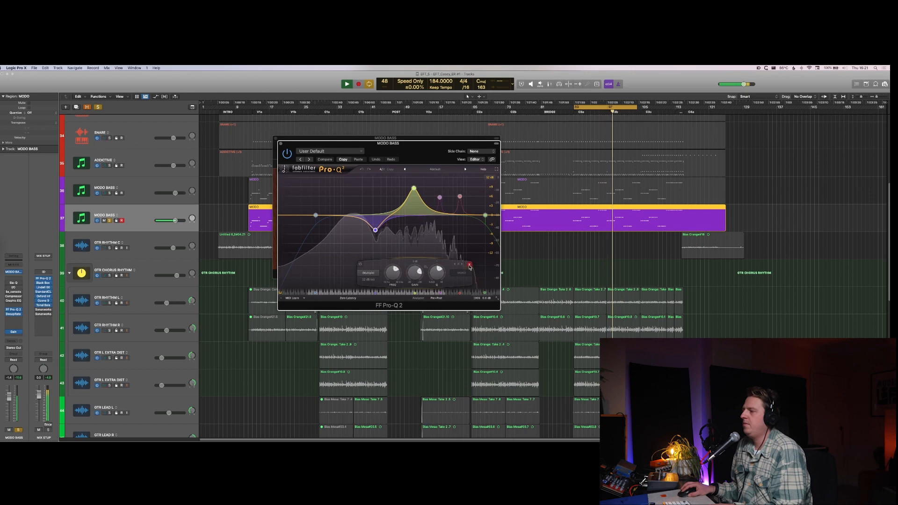
left_click(469, 265)
left_click_drag(288, 217, 388, 213)
left_click_drag(497, 216, 450, 214)
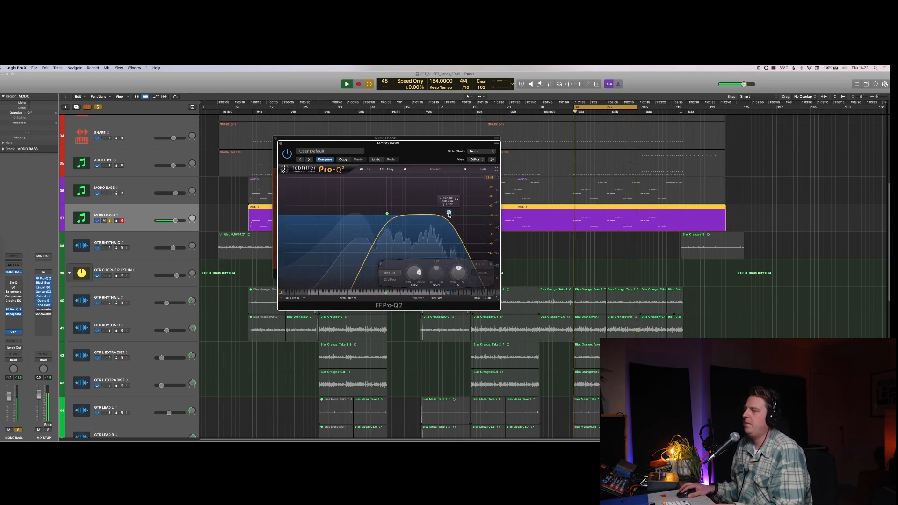
Step: Compare the original and duplicate MODO BASS in solo during playback, stop and unsolo the original
left_click(109, 194)
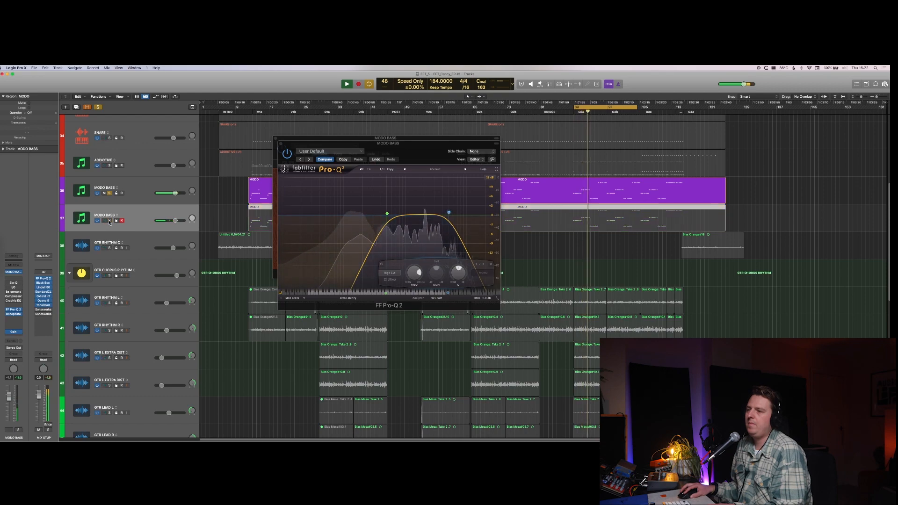
left_click(109, 221)
key("space")
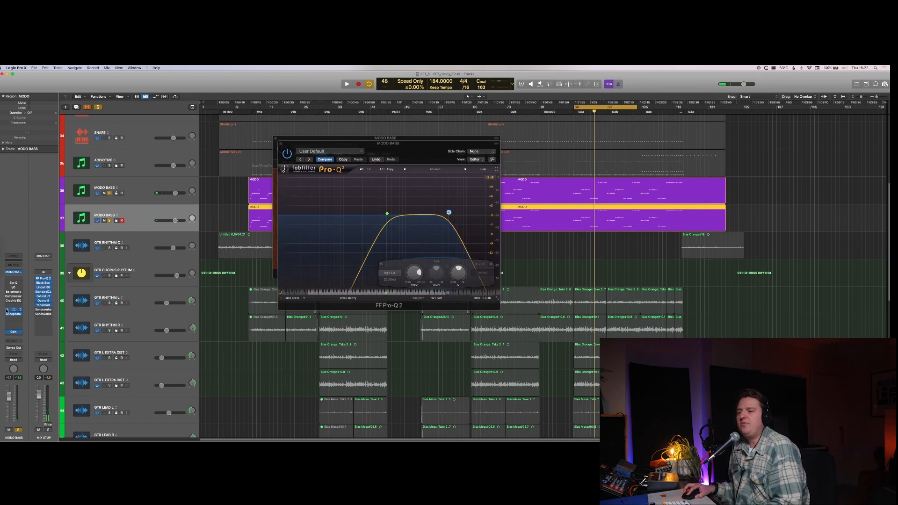
left_click(110, 193)
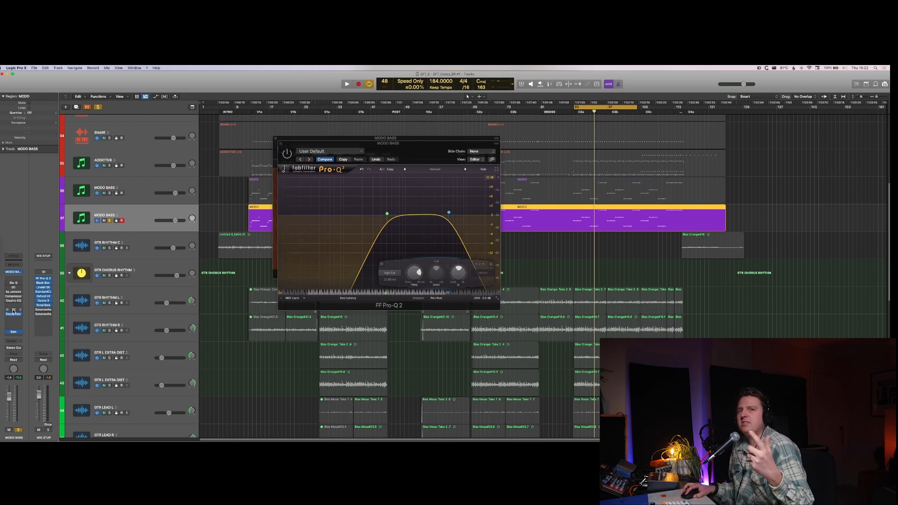
Step: Place the duplicate's Decapitator and FF Pro-Q 2 windows side by side and re-enable the EQ during playback
key("space")
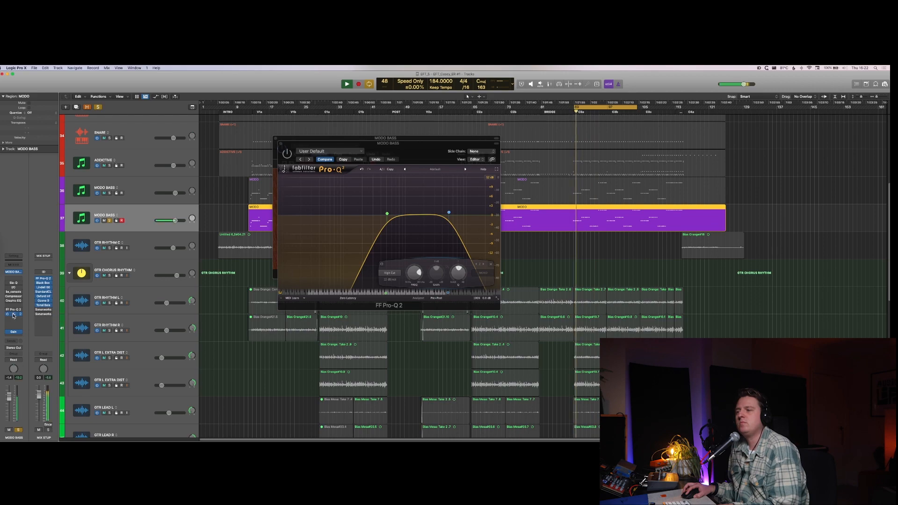
left_click(13, 315)
left_click_drag(419, 145, 278, 162)
left_click_drag(435, 158, 506, 166)
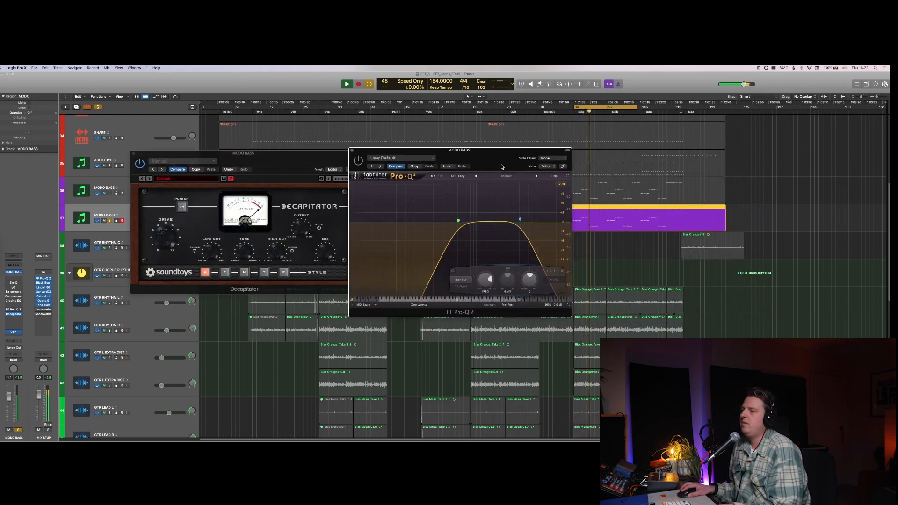
left_click(357, 162)
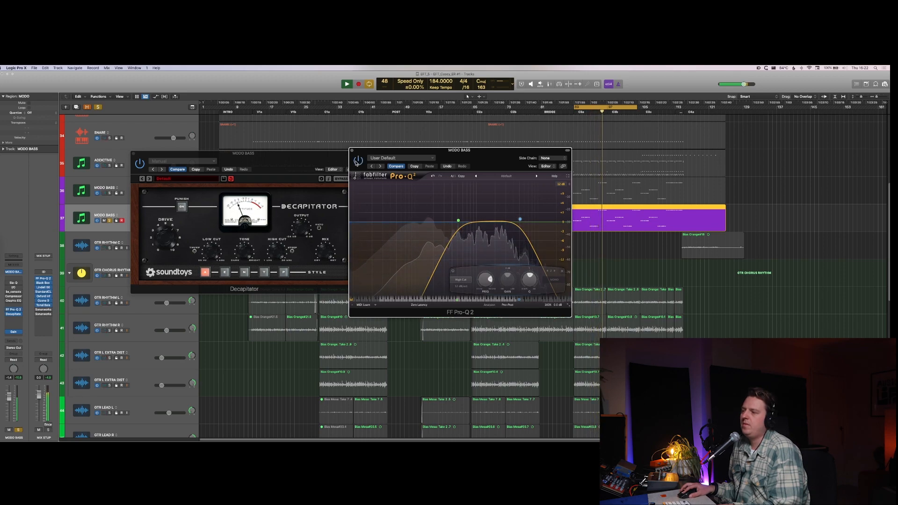
key("space")
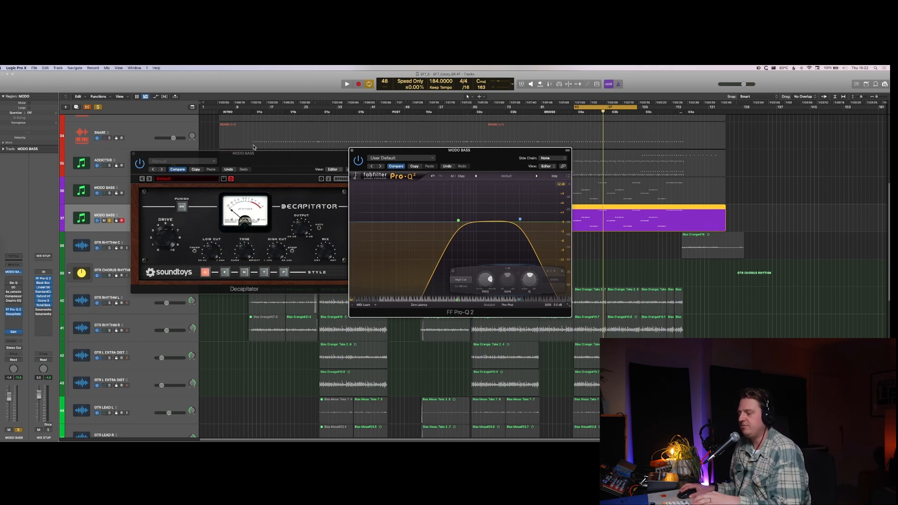
Step: Audition both MODO BASS tracks soloed together, clear the solos and hide the plug-in windows
key("space")
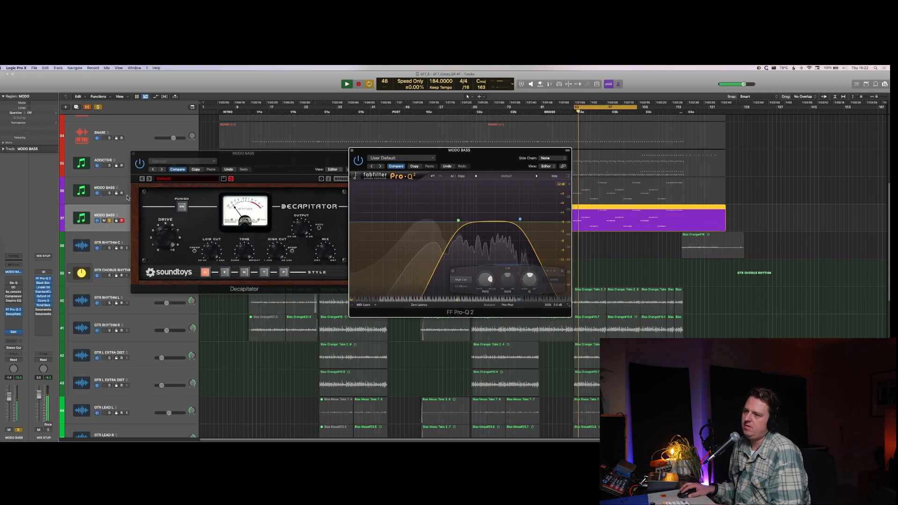
left_click(109, 193)
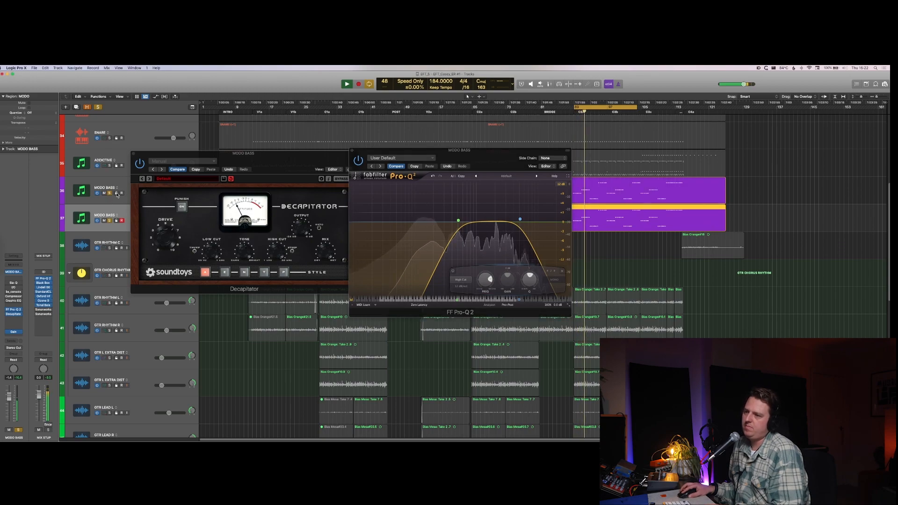
left_click(110, 192)
key("v")
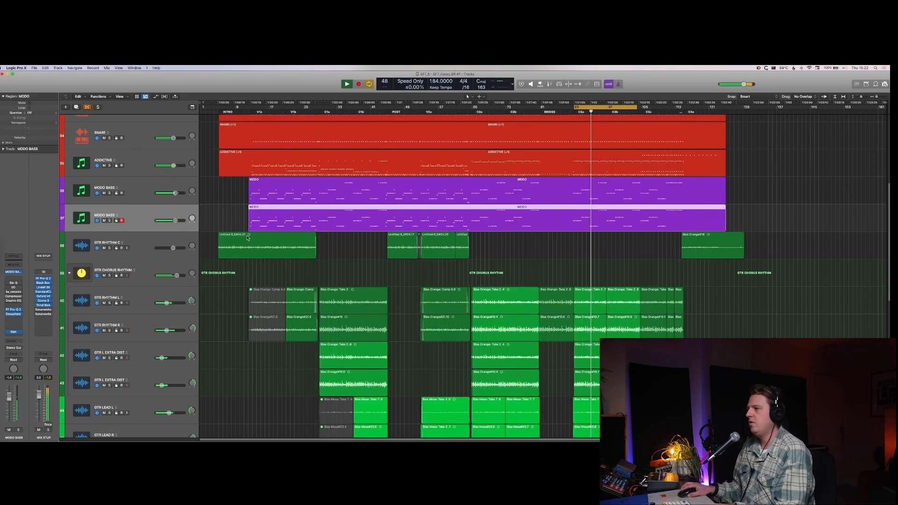
Step: Show the mixer, open the duplicate MODO BASS Gain plug-in and test Phase Invert with both bass tracks soloed
key("x")
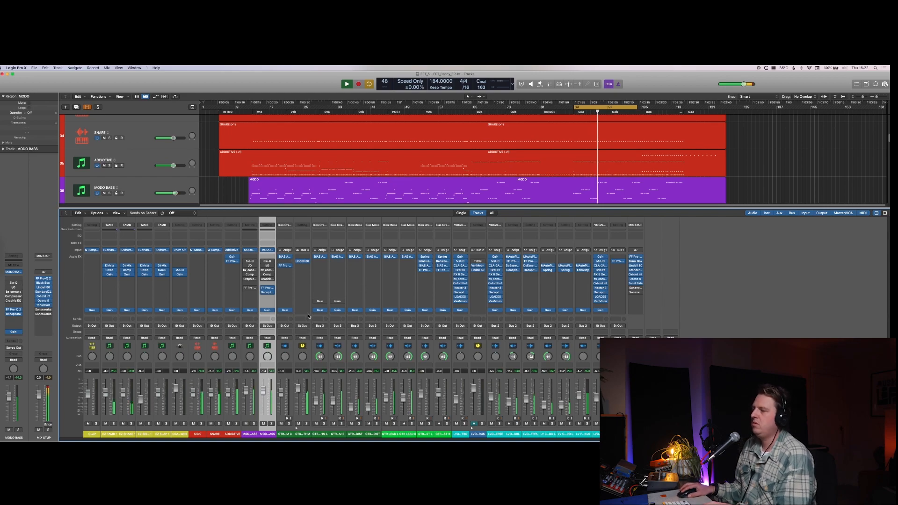
left_click(267, 310)
key("space")
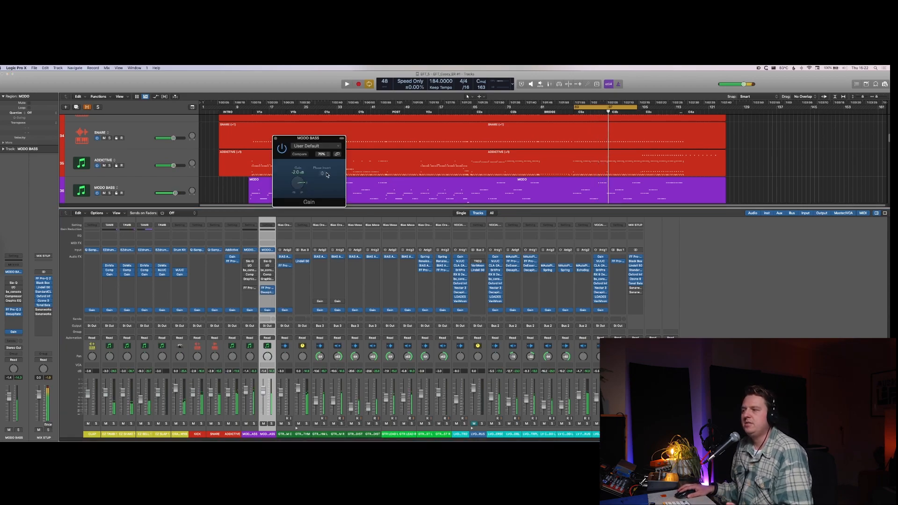
left_click(272, 423)
left_click(254, 424)
key("space")
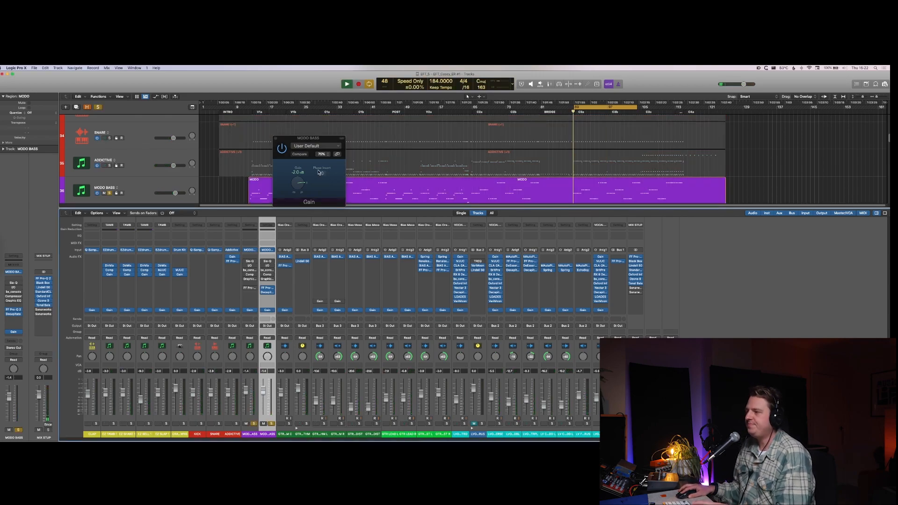
left_click(323, 174)
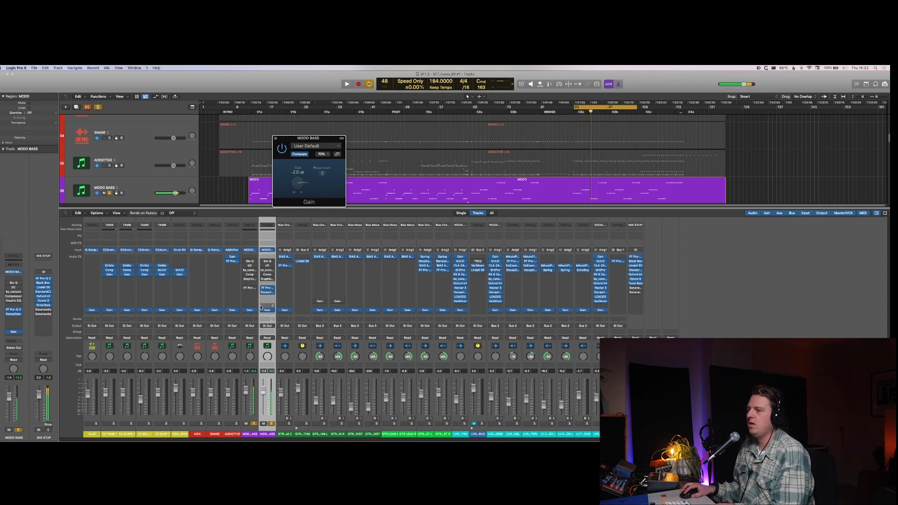
Step: Soften the low-cut slope and lower its frequency in the duplicate MODO BASS FF Pro-Q 2 during playback
left_click(267, 289)
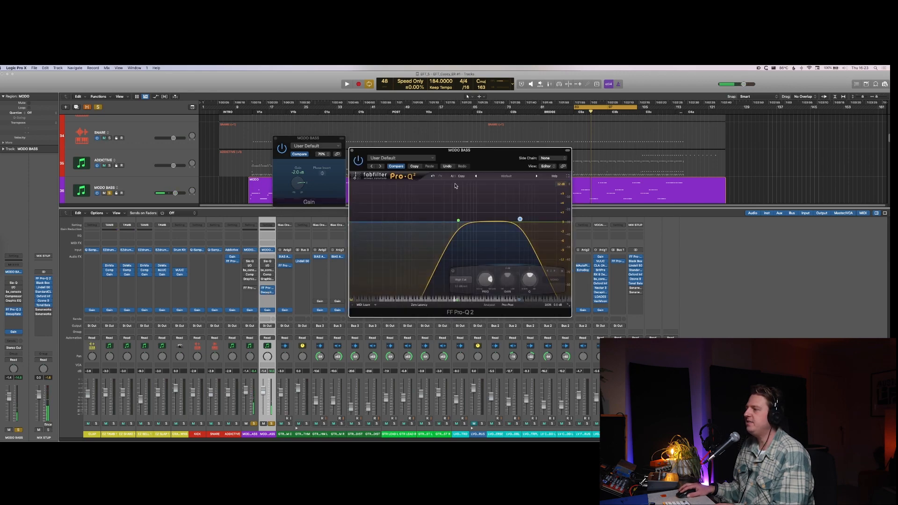
left_click_drag(458, 221, 461, 221)
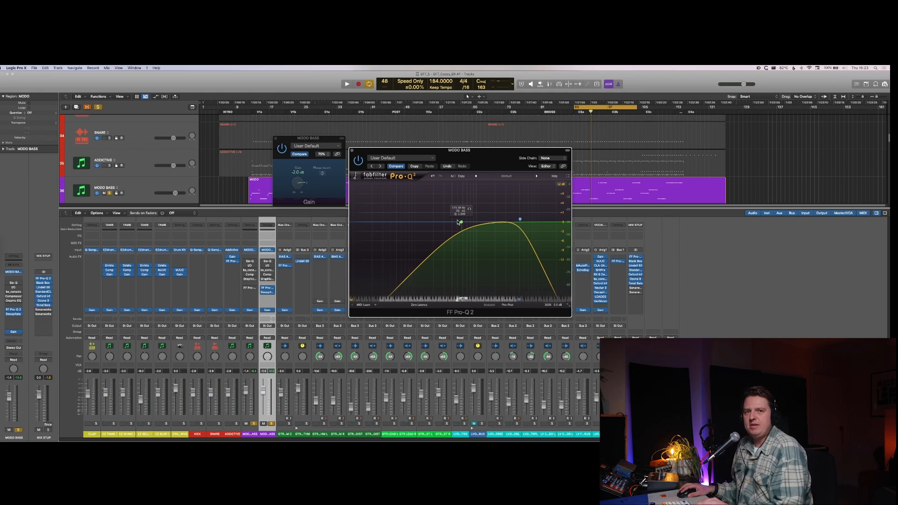
key("space")
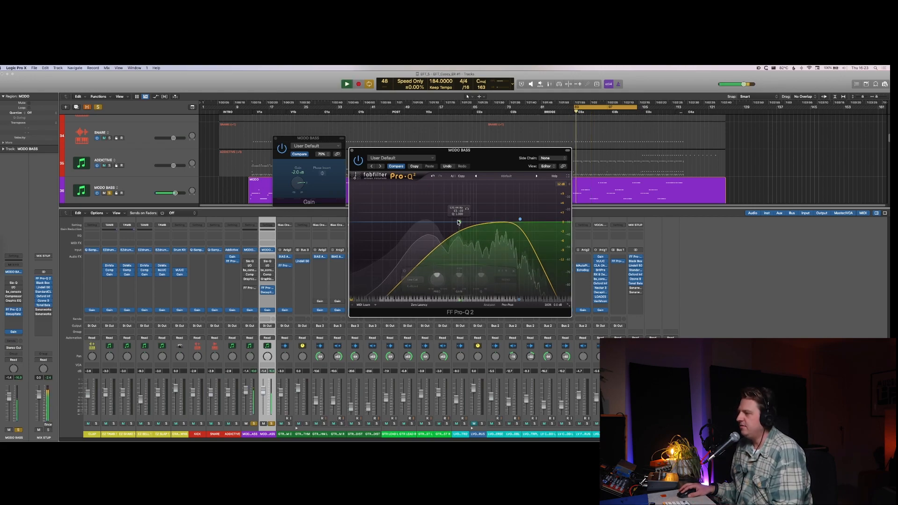
mouse_move(458, 222)
left_mouse_down()
mouse_move(426, 223)
mouse_move(446, 221)
left_mouse_up()
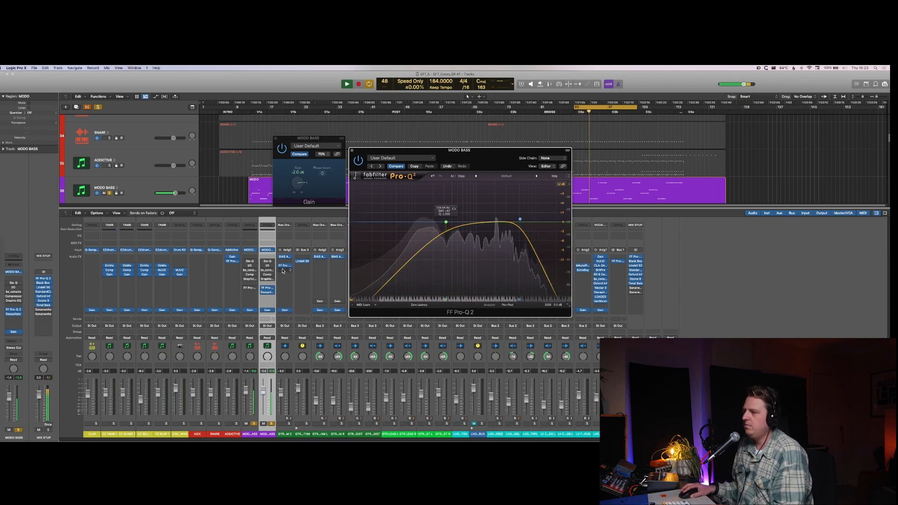
Step: Toggle Phase Invert in the duplicate MODO BASS Gain plug-in, stop playback and close the EQ and Gain windows
left_click(322, 176)
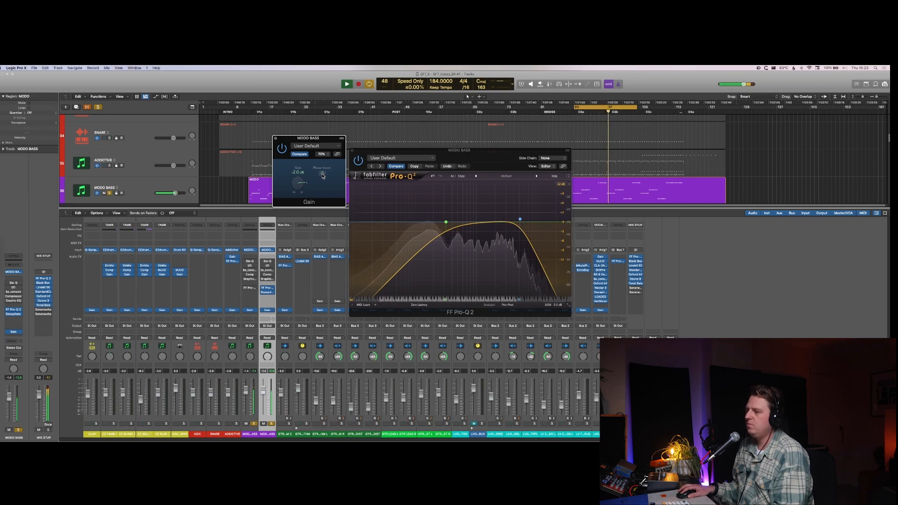
key("space")
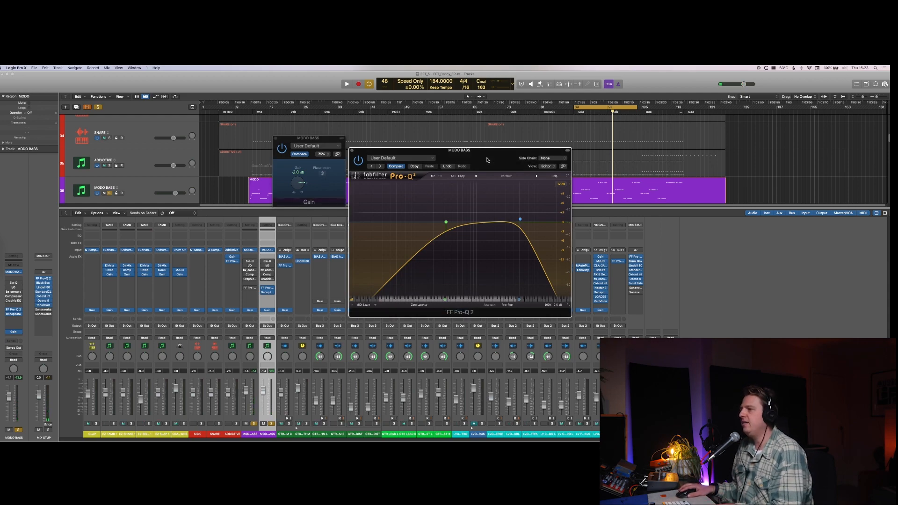
left_click(352, 151)
left_click(329, 135)
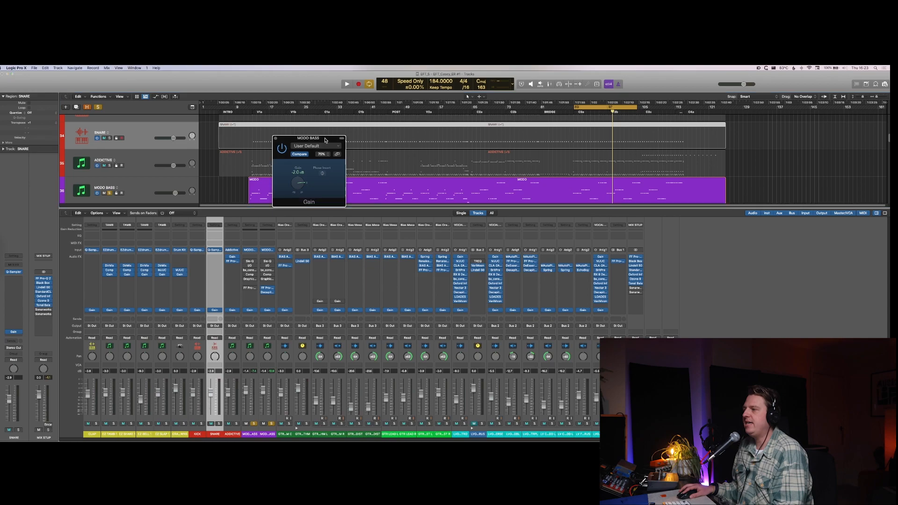
Step: Clear the solos on both MODO BASS tracks and lower the duplicate's volume to -8.2 dB during full-mix playback
left_click(257, 424)
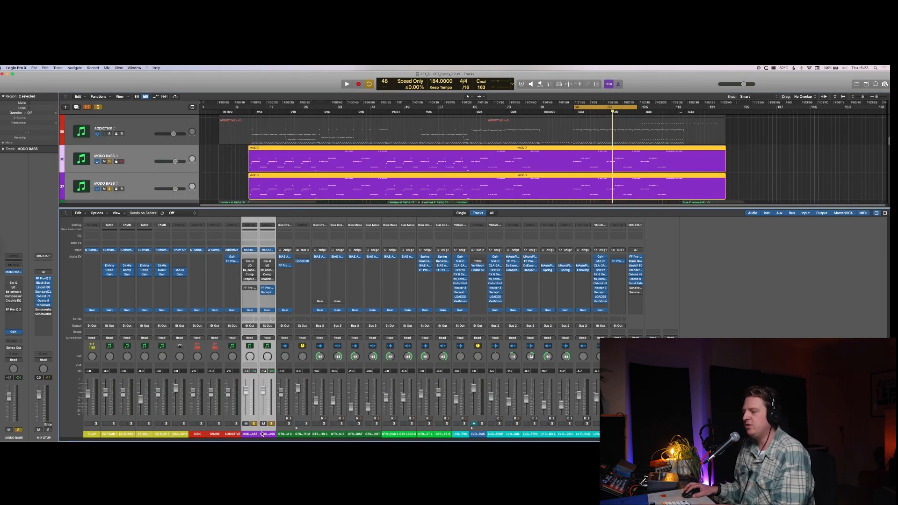
left_click(272, 425)
left_click(272, 426)
key("space")
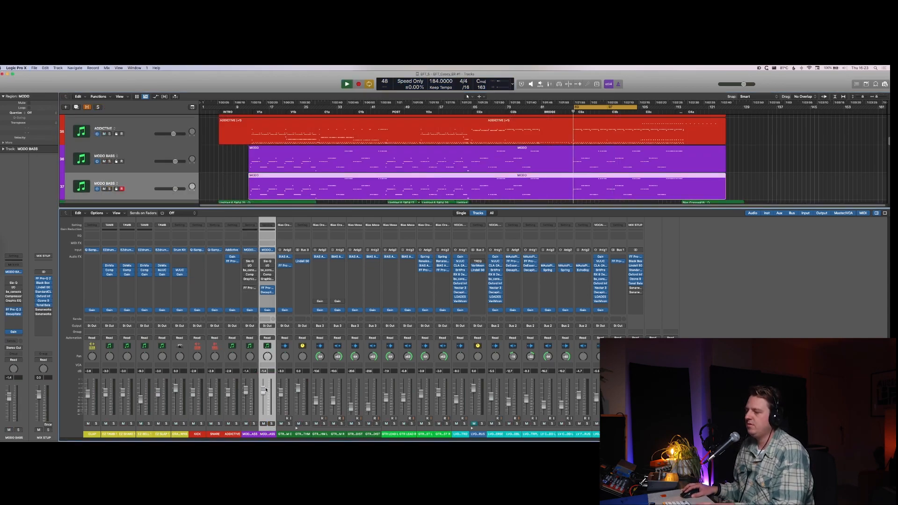
mouse_move(262, 392)
left_mouse_down()
mouse_move(266, 414)
mouse_move(264, 397)
left_mouse_up()
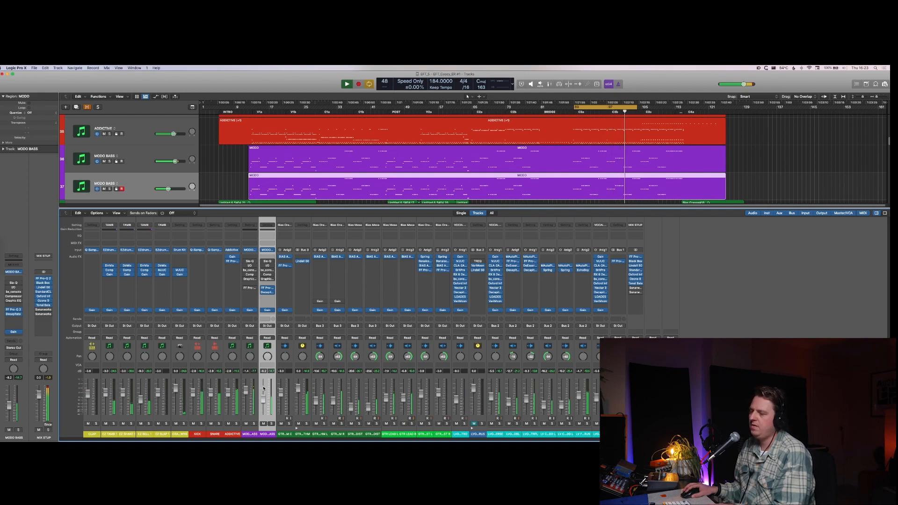
Step: Duplicate the second MODO BASS track, copy the MODO region onto the new track and leave only the new track soloed
key("s")
key("x")
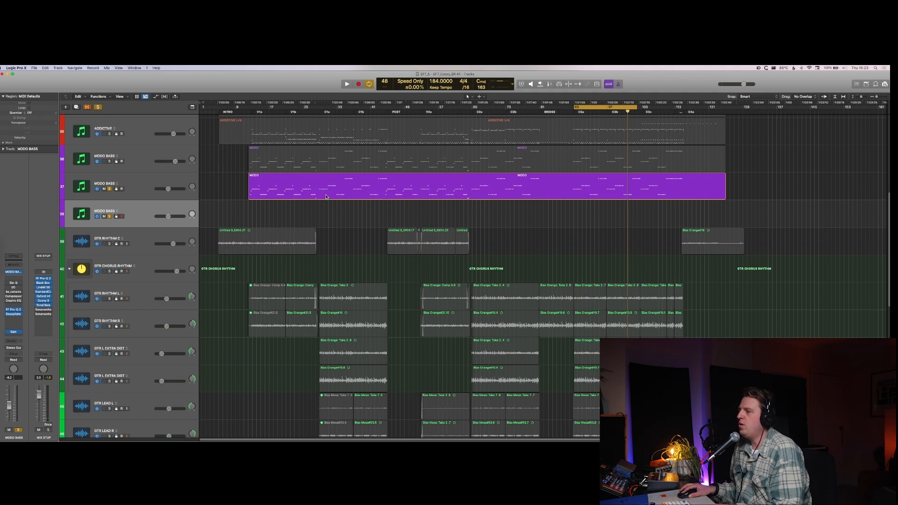
left_click_drag(324, 189, 323, 215)
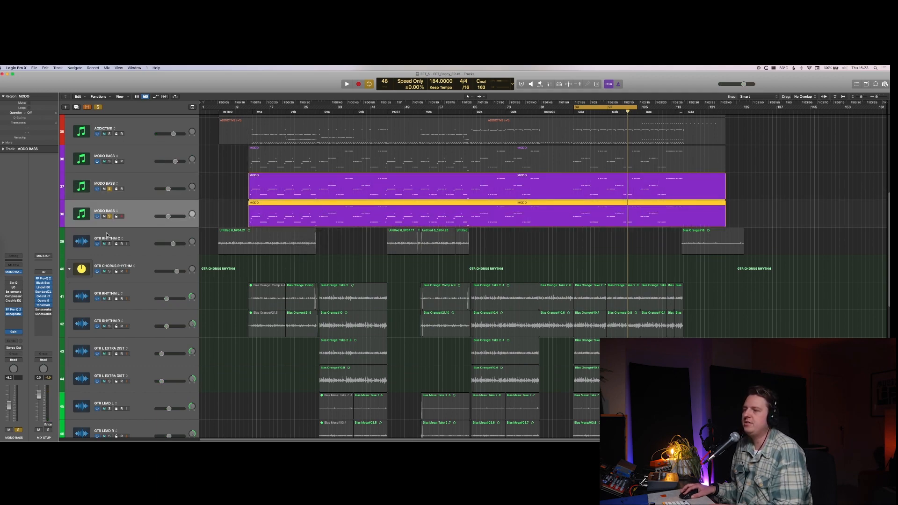
left_click(109, 188)
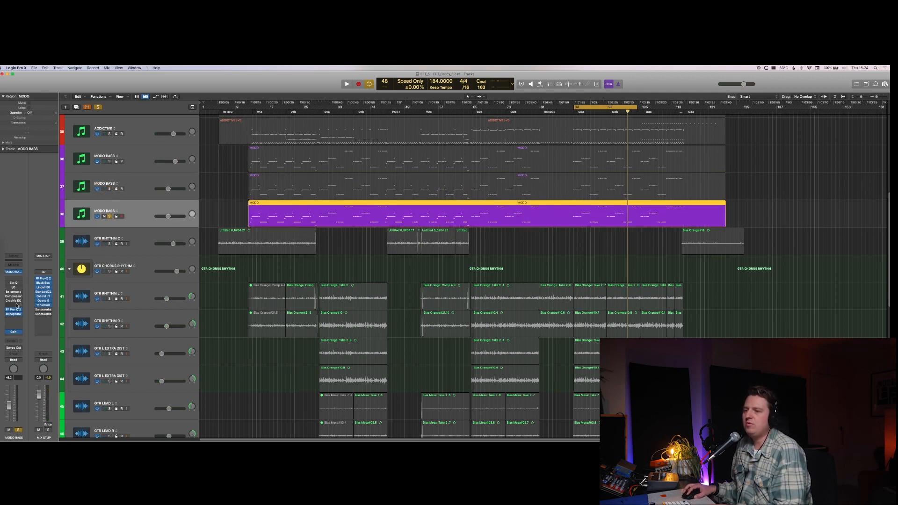
Step: Insert the mono TSE R47 plug-in after the Decapitator on the third MODO BASS track and start playback
left_click(10, 319)
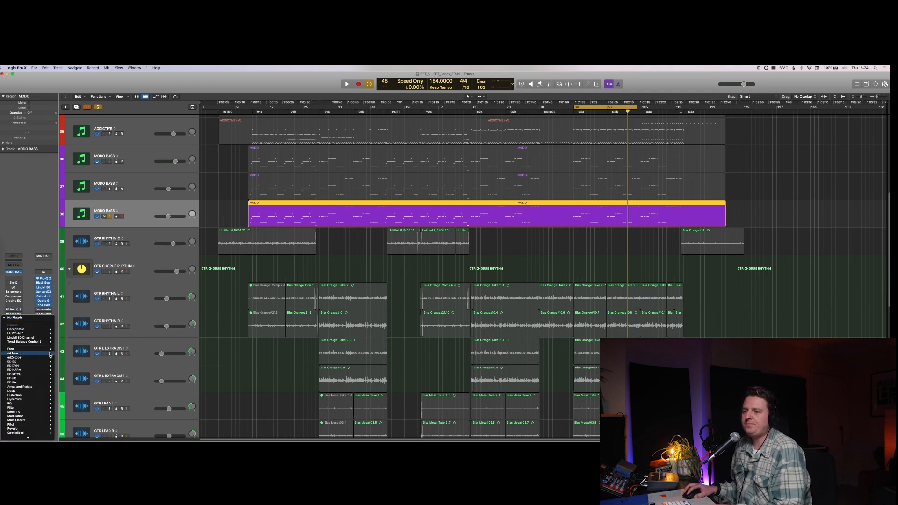
mouse_move(38, 371)
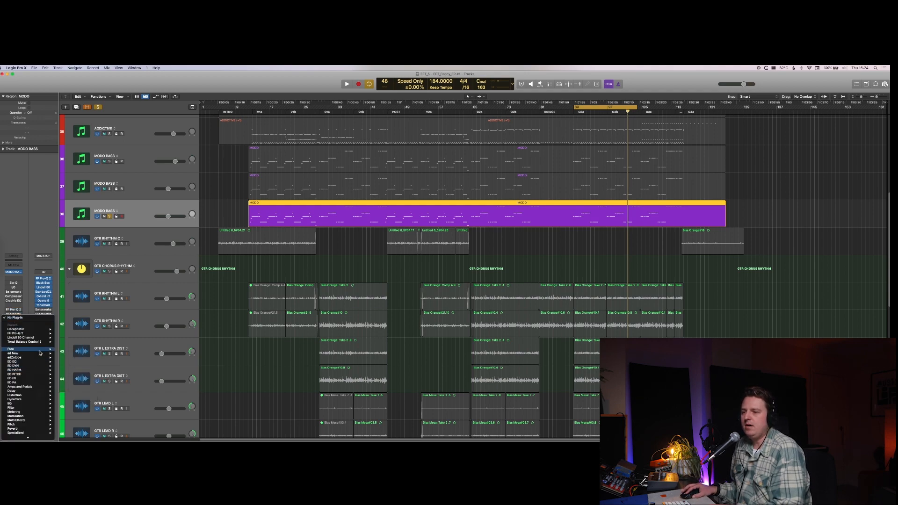
mouse_move(40, 350)
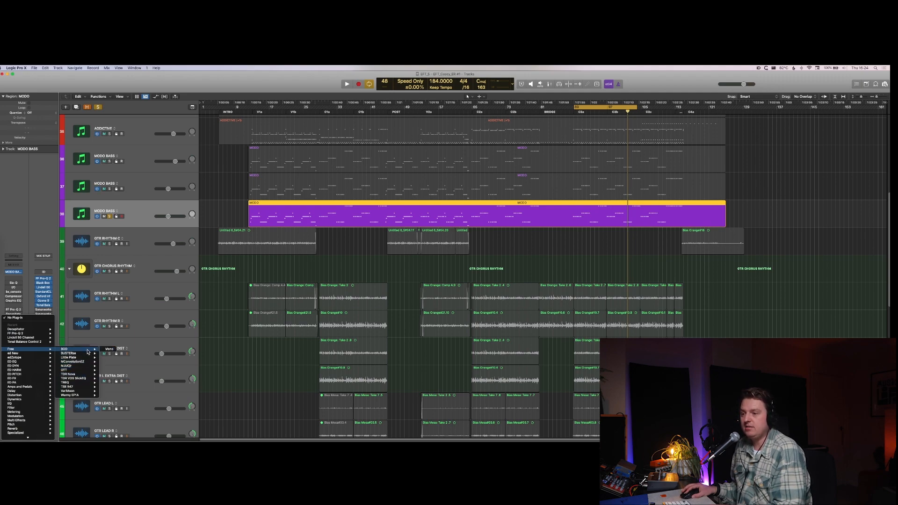
mouse_move(85, 384)
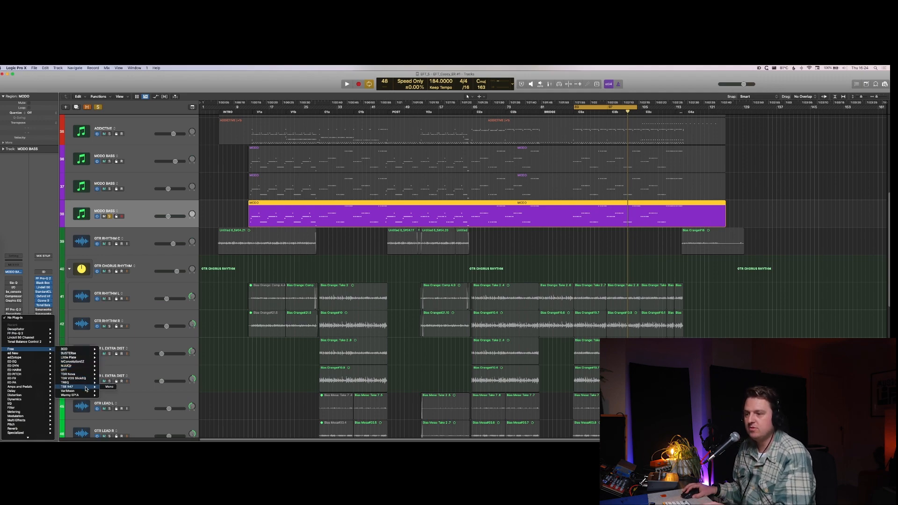
left_click(105, 387)
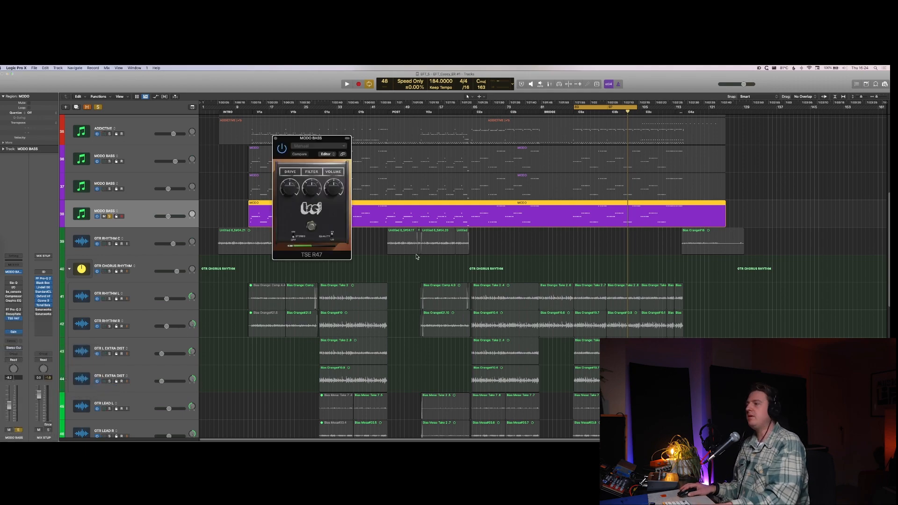
key("space")
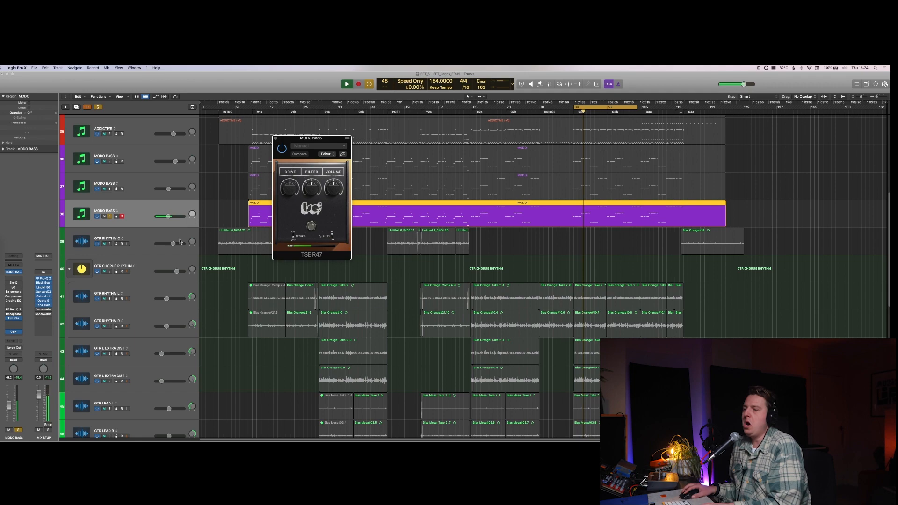
Step: Move the third MODO BASS track's FF Pro-Q 2 below TSE R47, delete its two filter bands and resume playback
key("x")
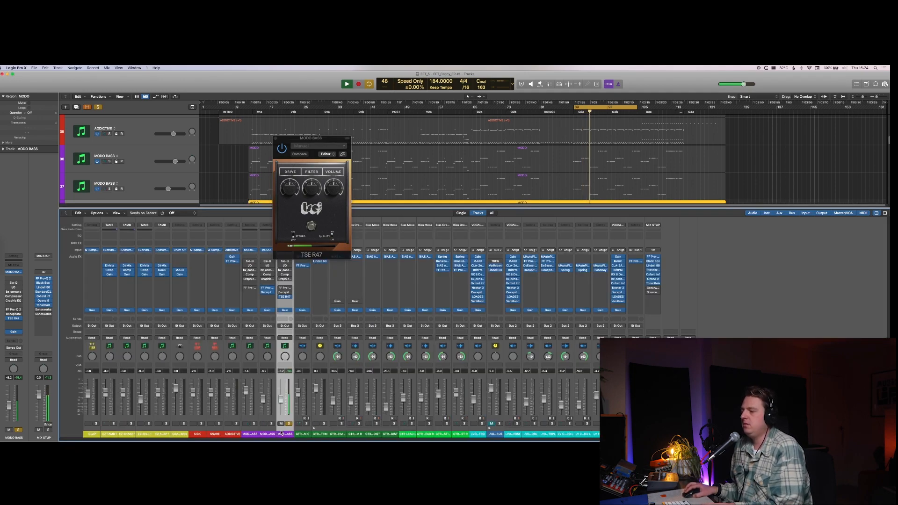
key("space")
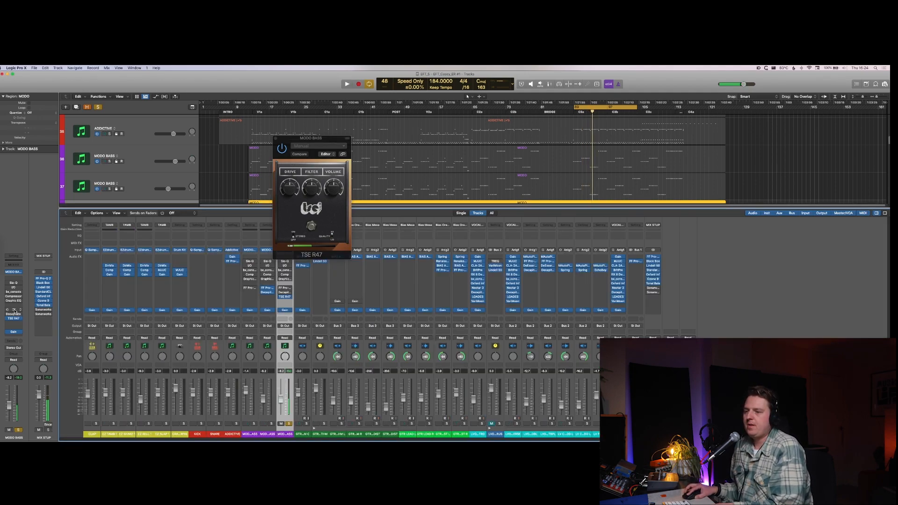
left_click(14, 323)
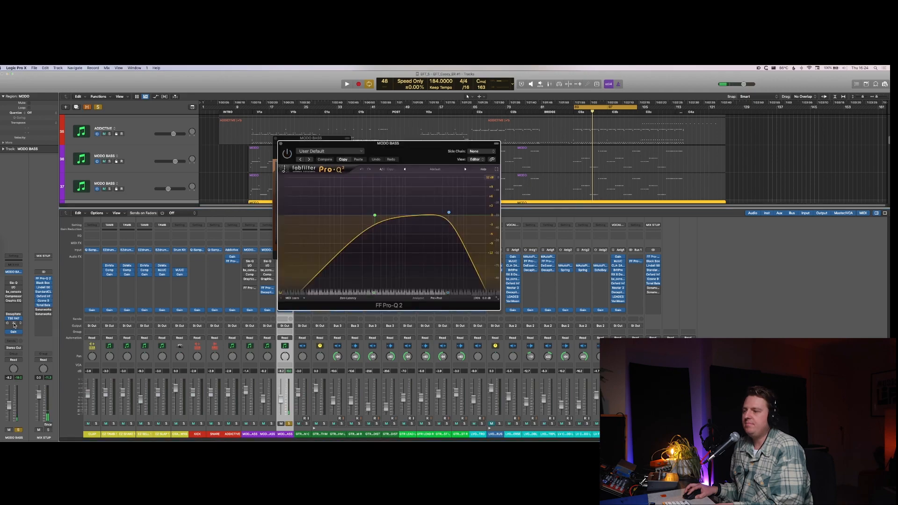
left_click_drag(361, 203, 479, 263)
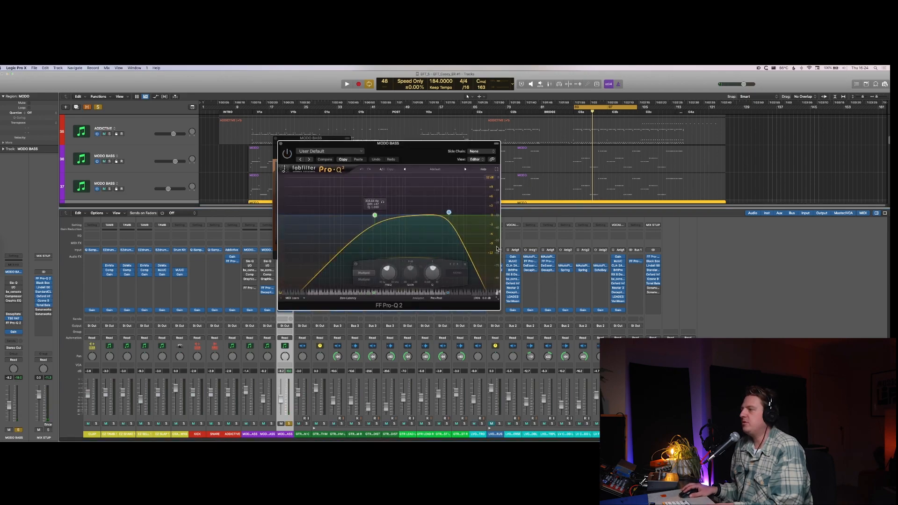
left_click(468, 266)
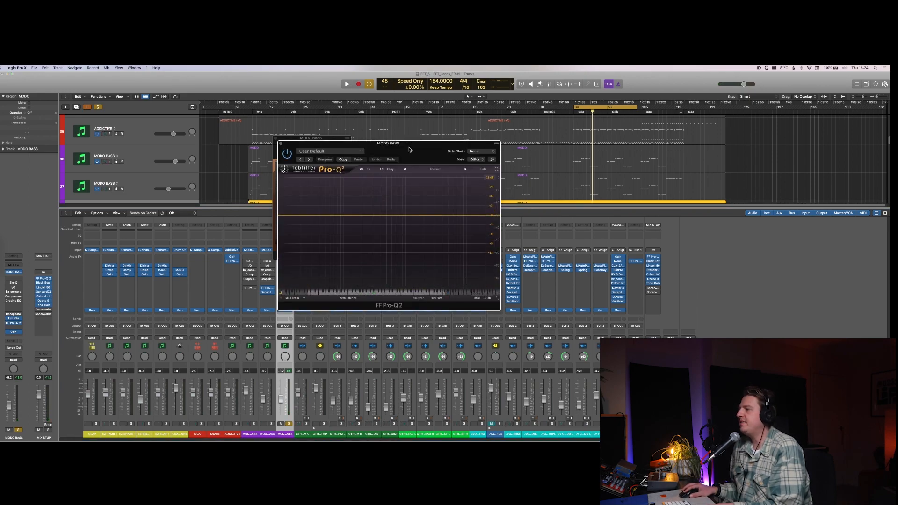
left_click_drag(409, 149, 558, 152)
key("space")
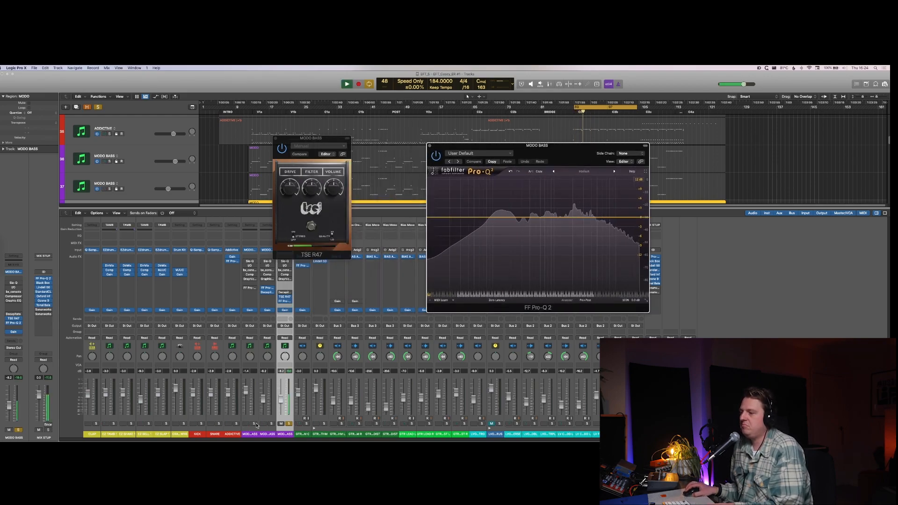
Step: Balance the third MODO BASS track with all three soloed, setting its fader to 0.0 dB and lowering the TSE R47 Volume
left_click(272, 424)
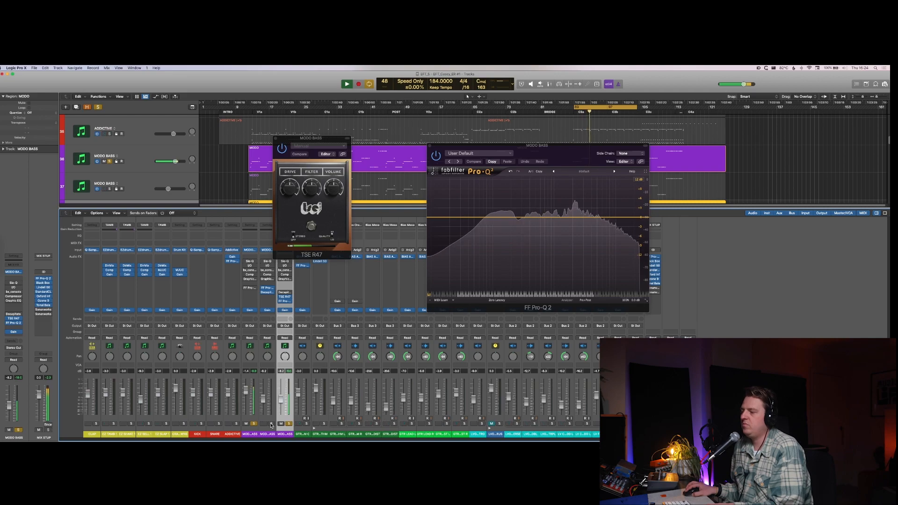
left_click(289, 424)
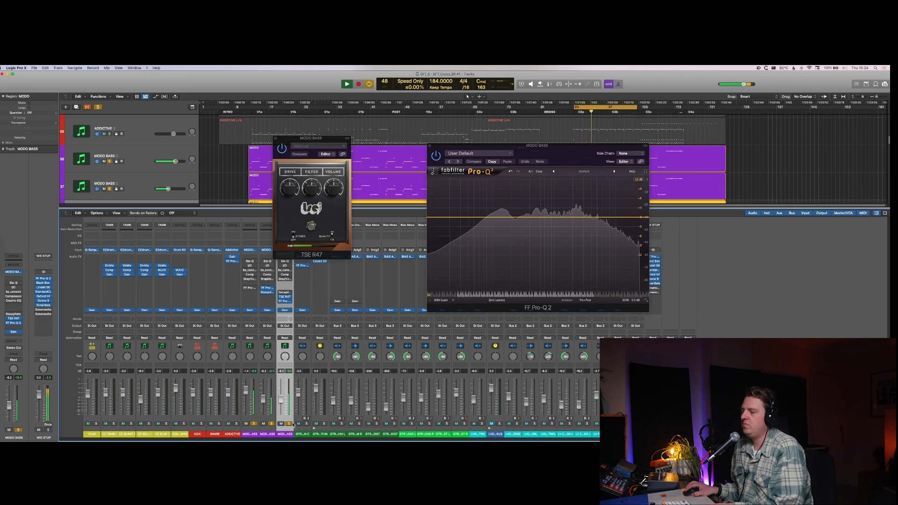
left_click(280, 402, "alt")
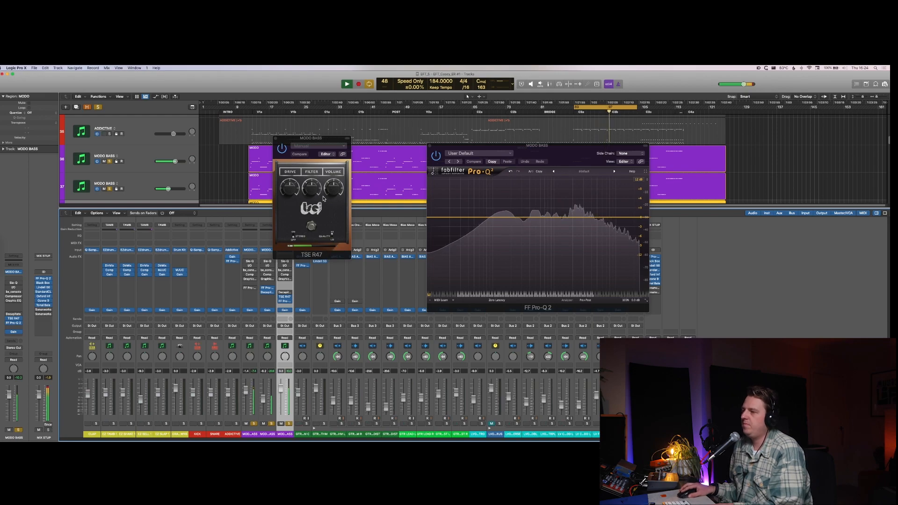
left_click_drag(334, 190, 332, 242)
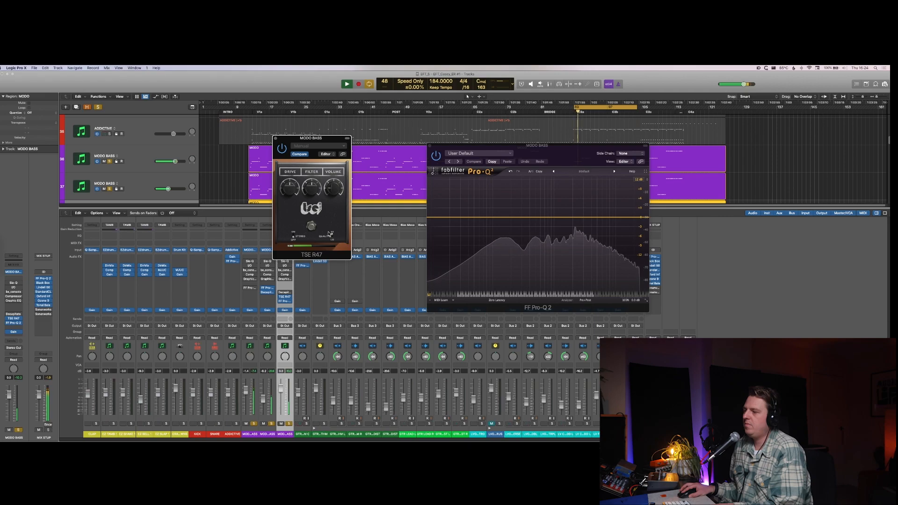
Step: Clear the bass solos, then mute and unmute the two distorted MODO BASS layers together to compare them in the mix
left_click(290, 424)
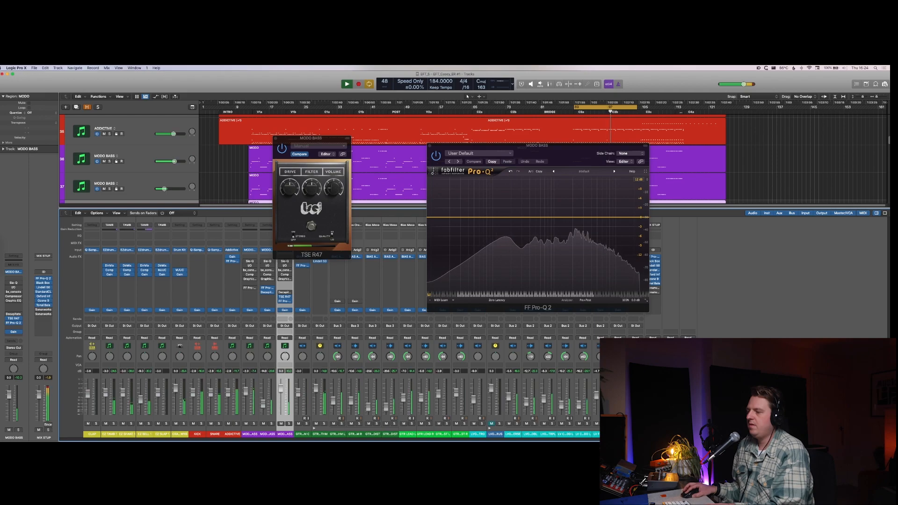
left_click(270, 434, "shift")
left_click(264, 424)
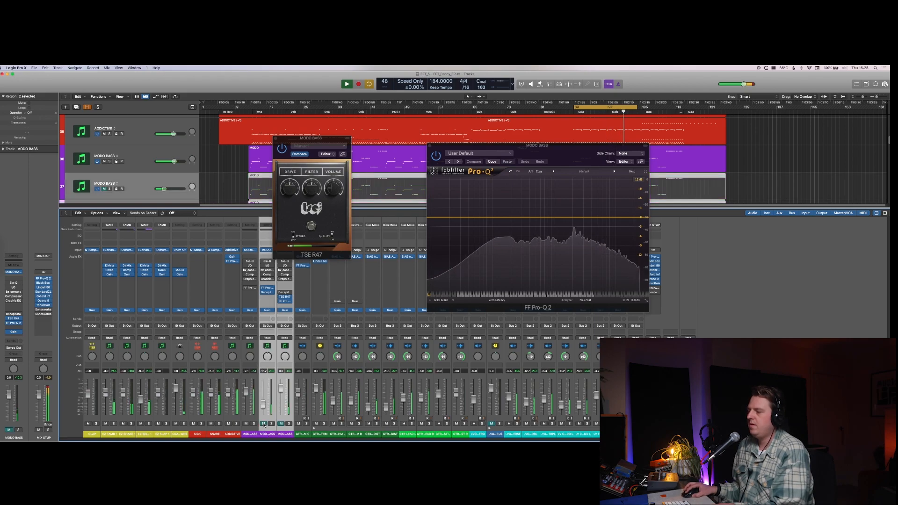
left_click(264, 423)
left_click(268, 434)
Step: Lower the high-cut frequency in the soloed second MODO BASS track's FF Pro-Q 2 and check it in the full mix
left_click(271, 424)
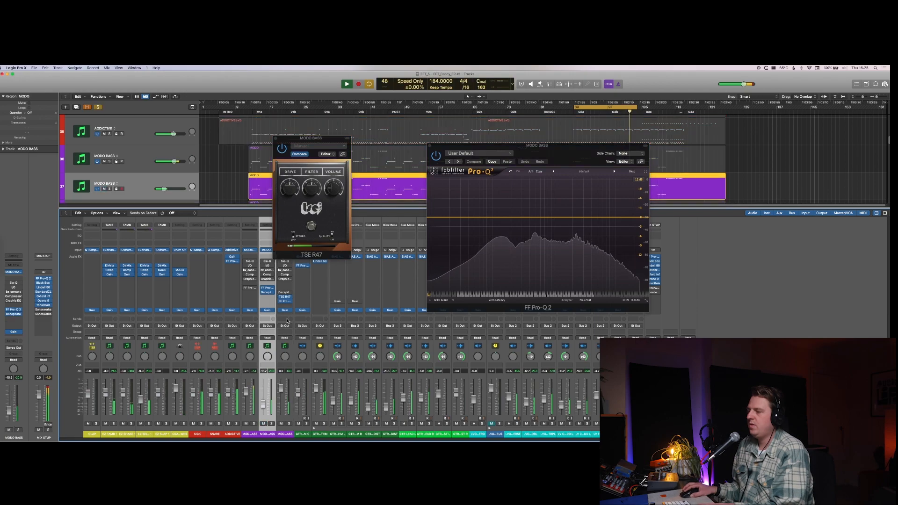
key("space")
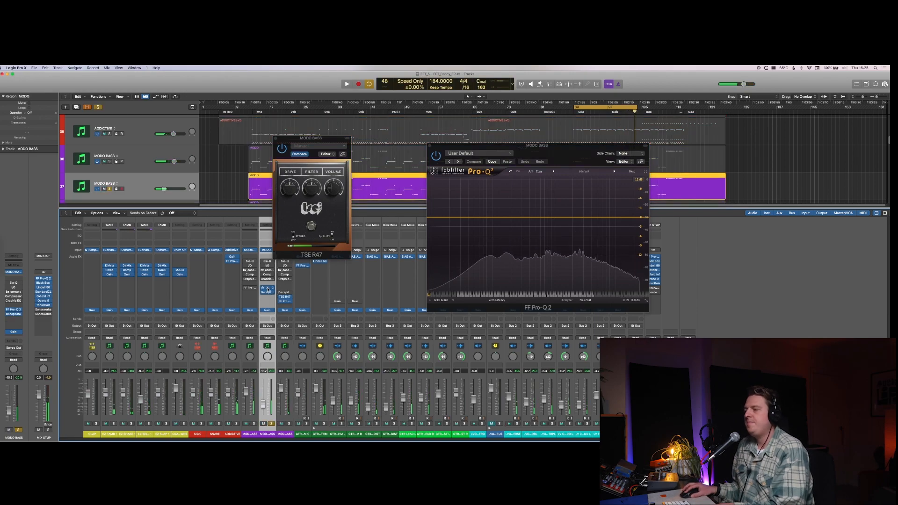
left_click(266, 288)
key("space")
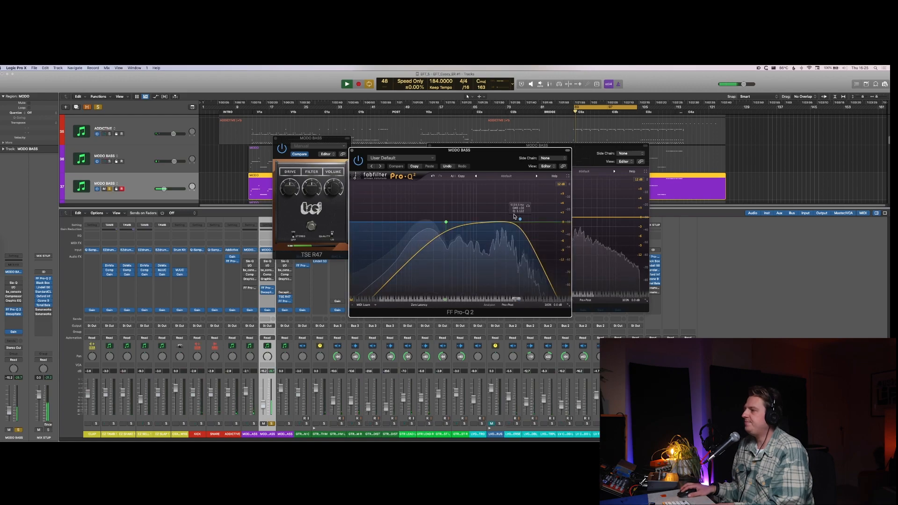
left_click_drag(520, 220, 445, 220)
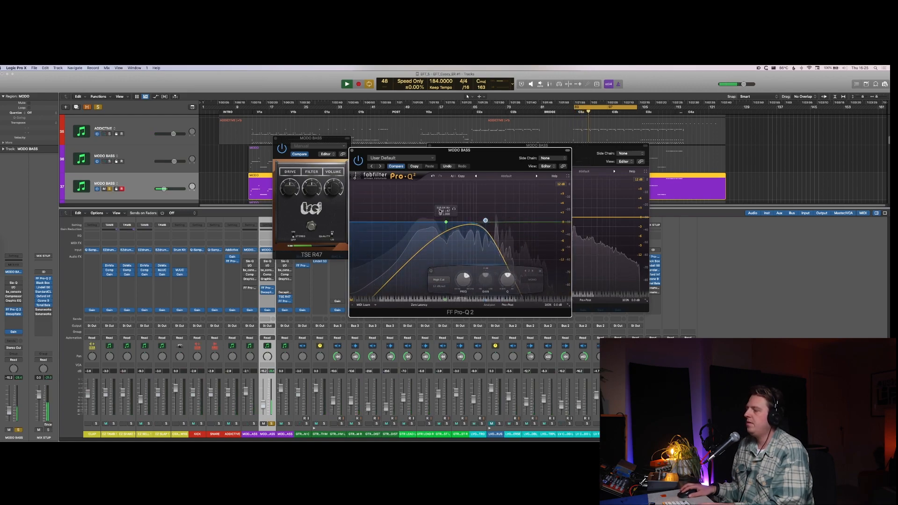
key("v")
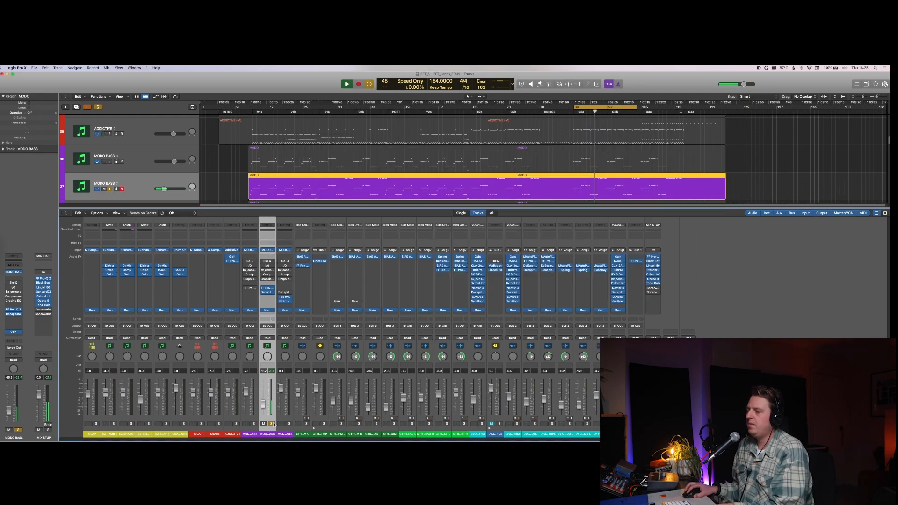
left_click(272, 424)
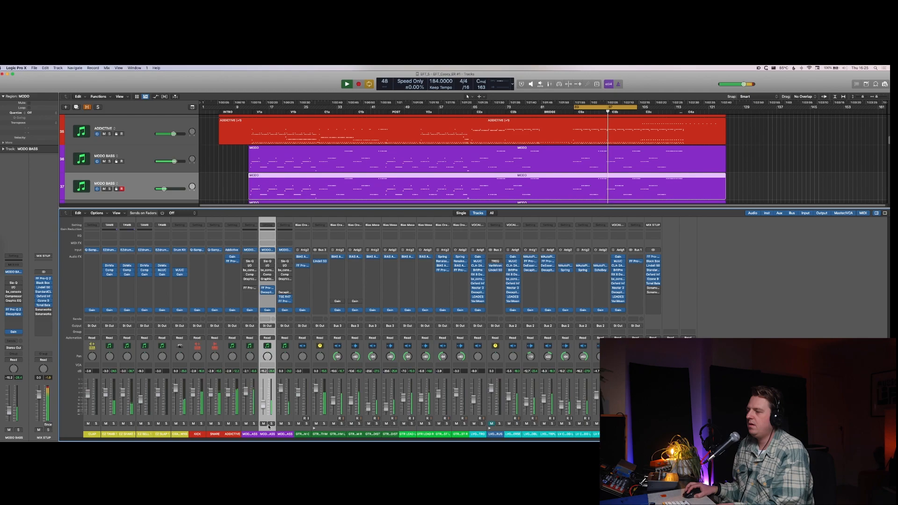
key("space")
Step: Duplicate the original MODO BASS track, copy its region onto the new track directly below it and solo that track
left_click(250, 433)
key("x")
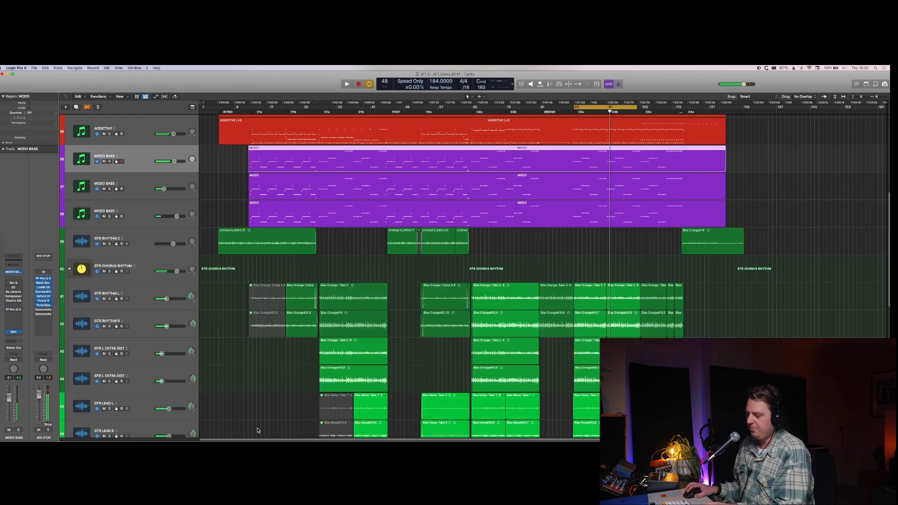
key("super+d")
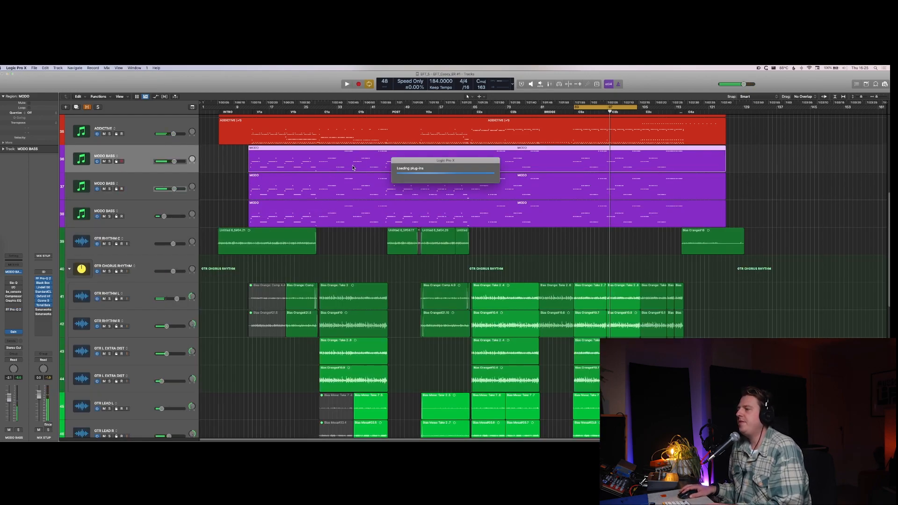
left_click_drag(352, 167, 353, 196)
left_click_drag(253, 195, 253, 195)
key("s")
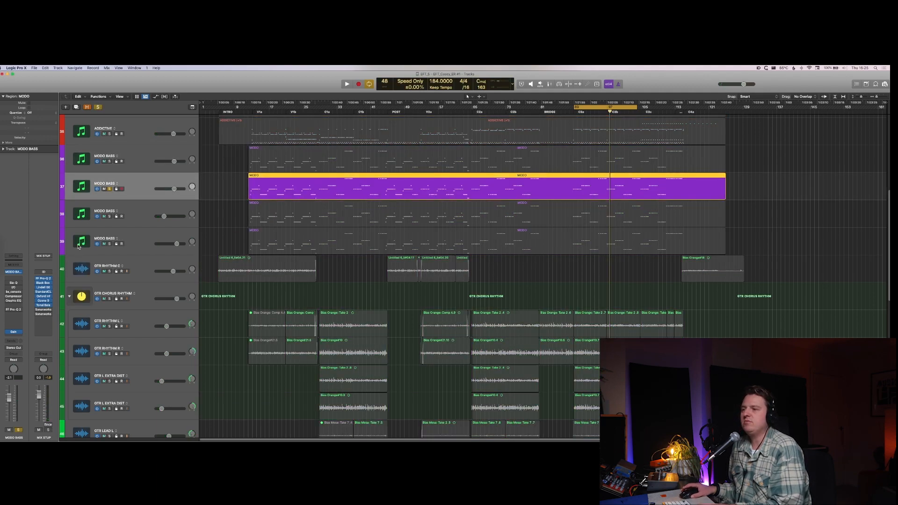
Step: Insert a mono CLA-2A compressor after FF Pro-Q 2 on the soloed MODO BASS duplicate
left_click(11, 315)
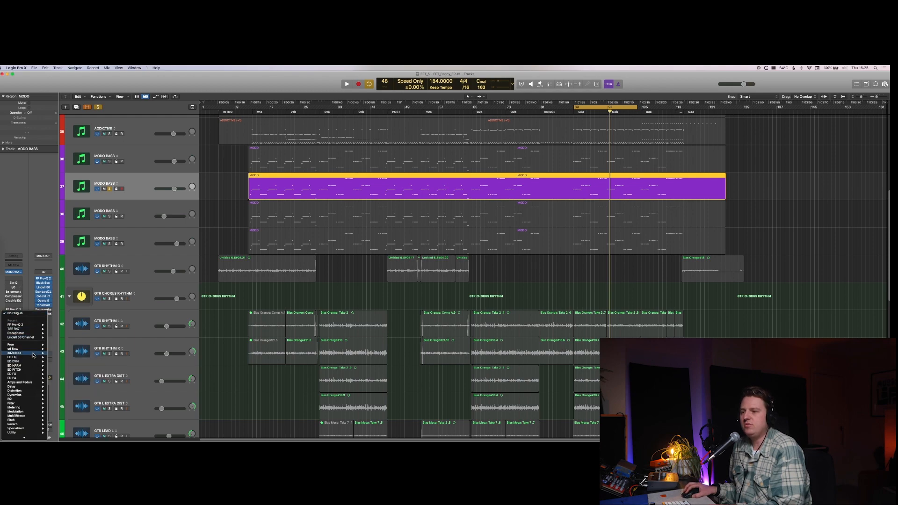
mouse_move(33, 352)
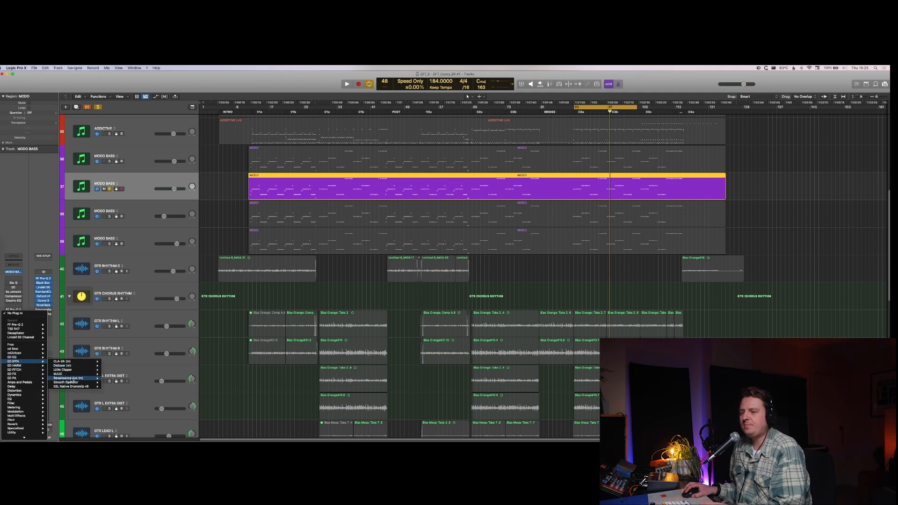
left_click(112, 362)
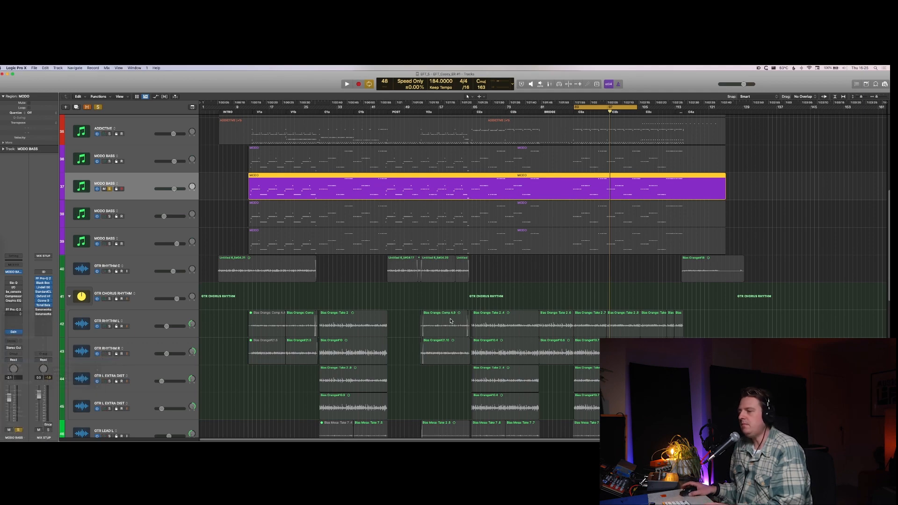
left_click(370, 224)
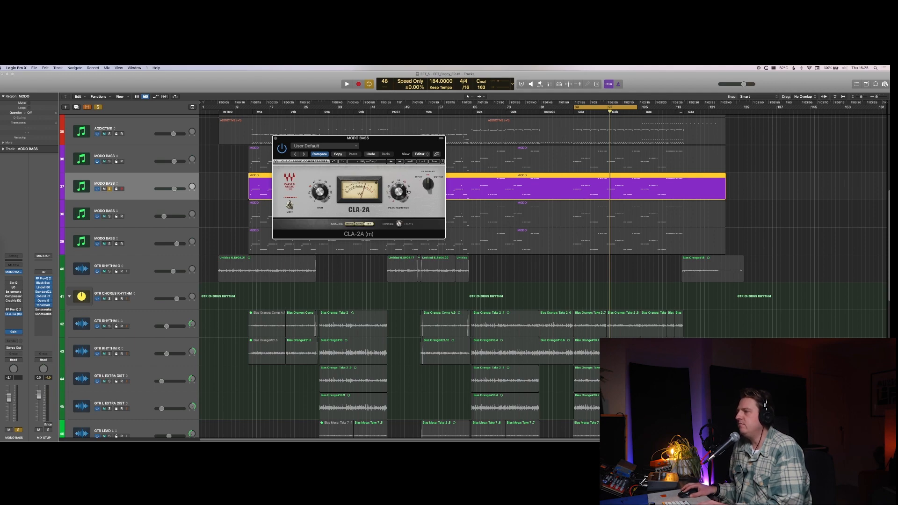
Step: Turn off cycle playback, play the soloed bass from just before section C2a and adjust the CLA-2A Peak Reduction
key("space")
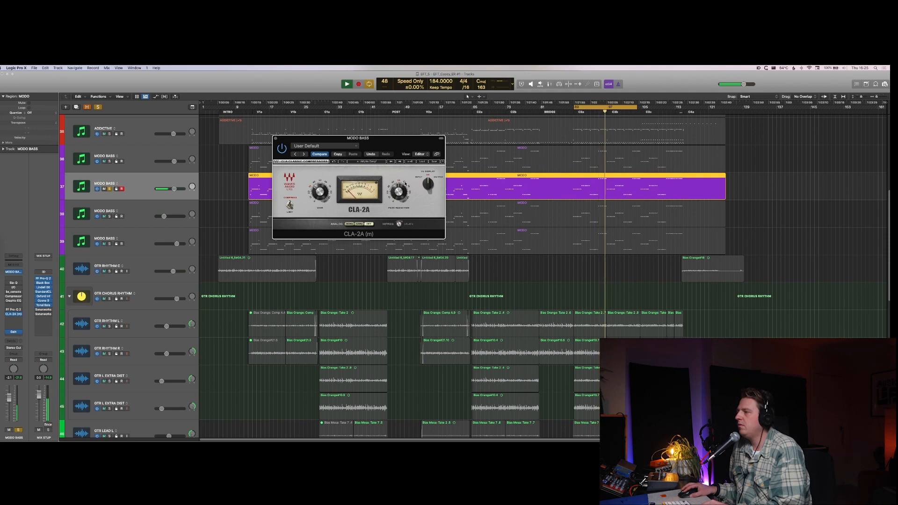
key("space")
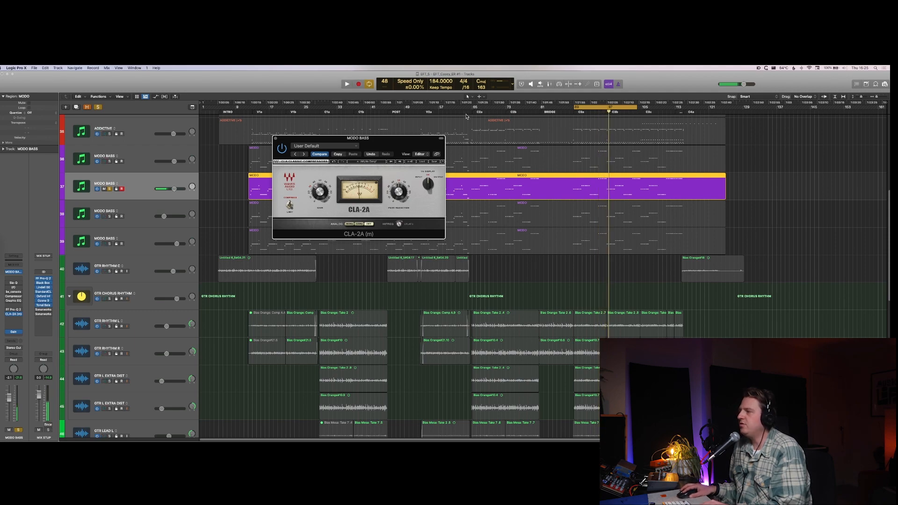
key("c")
left_click(463, 112)
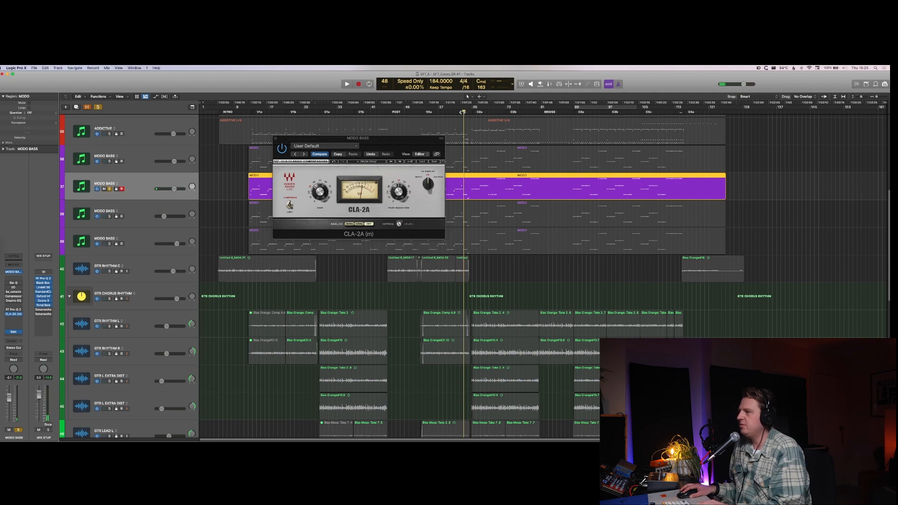
left_click(461, 113)
key("space")
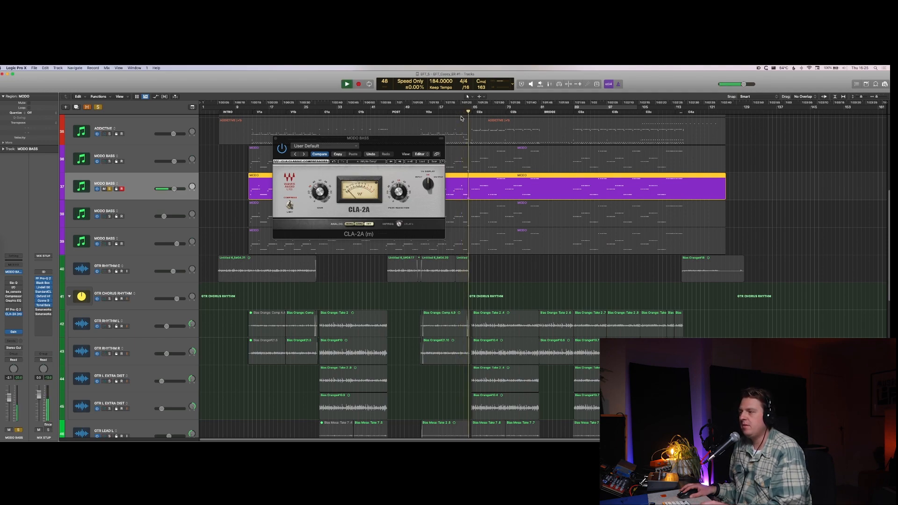
key("space")
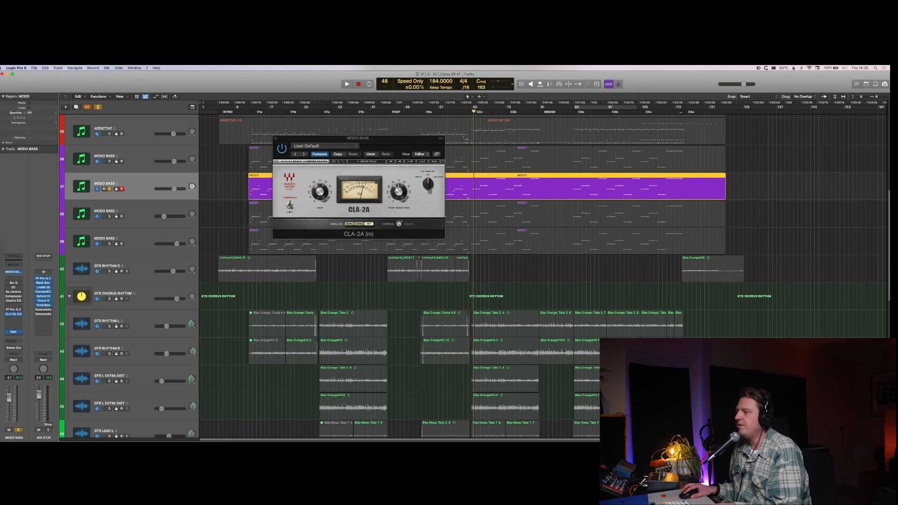
left_click(398, 186)
key("space")
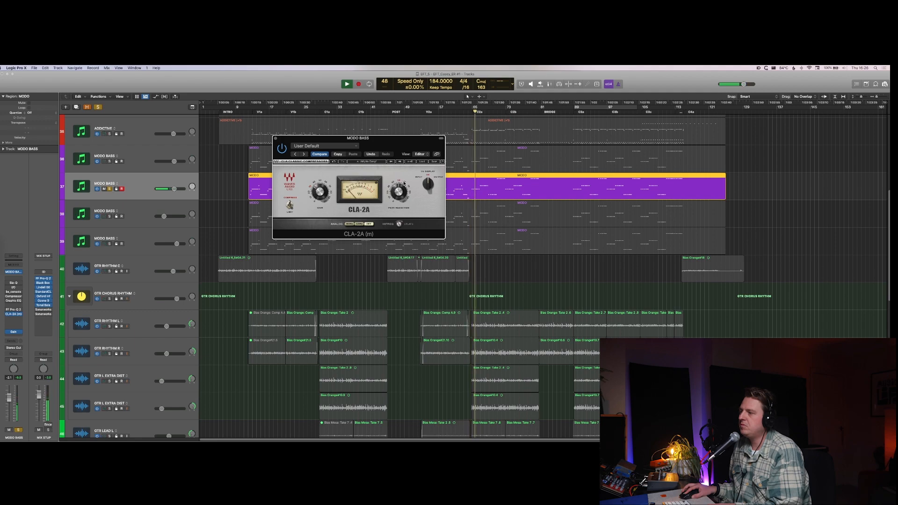
key("space")
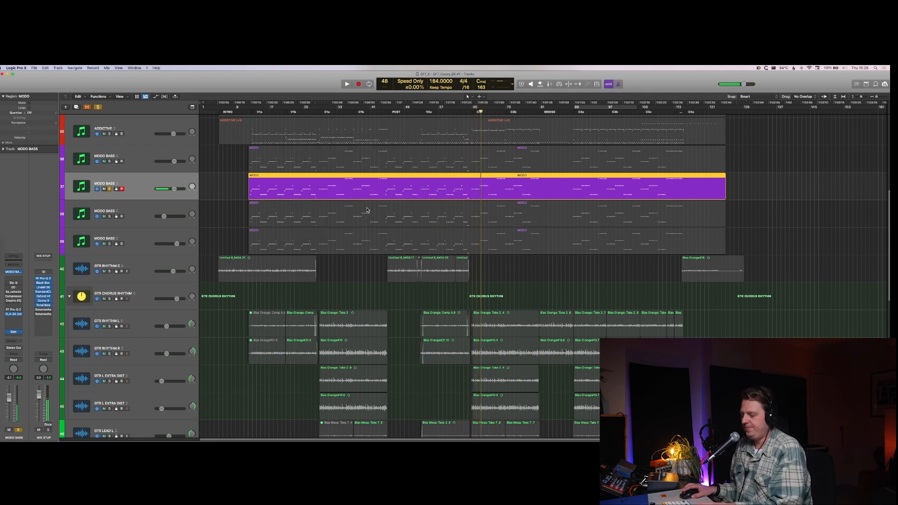
Step: Clear the new MODO BASS duplicate's solo in the mixer and play it back in the full mix
key("x")
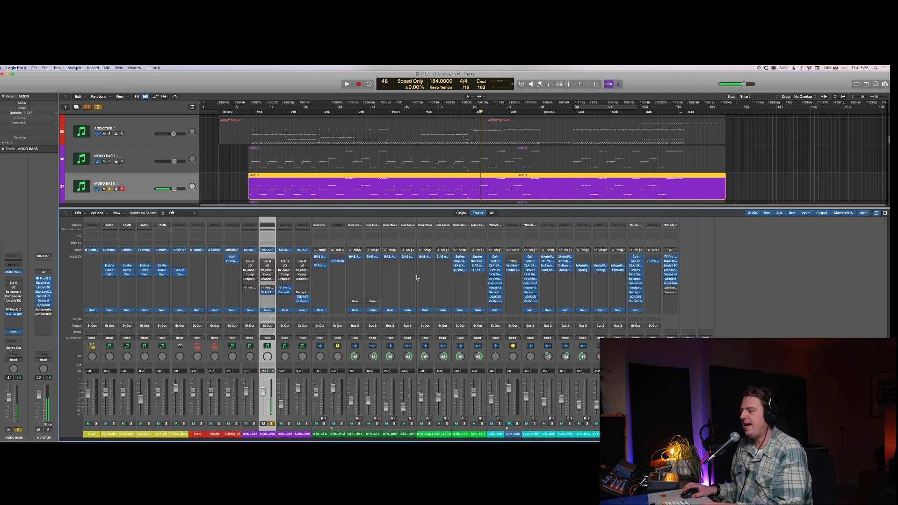
left_click(271, 423)
key("space")
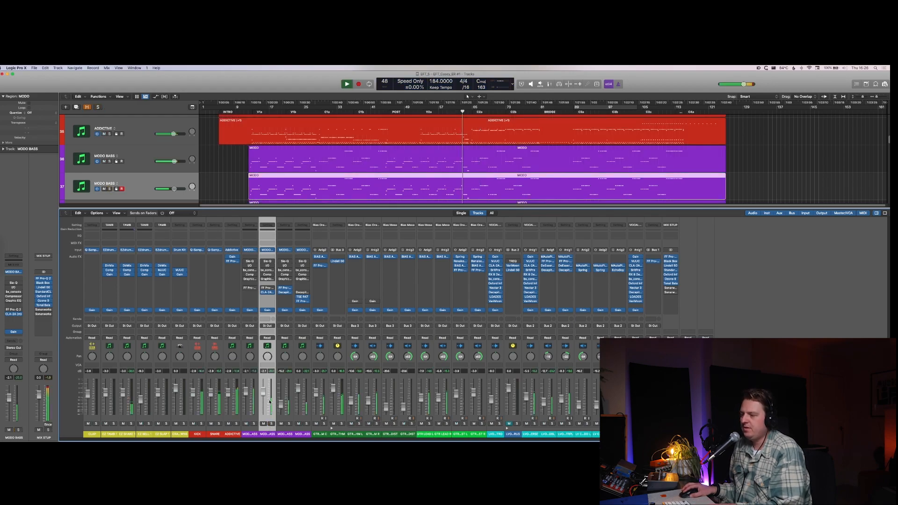
left_click(253, 415, "shift")
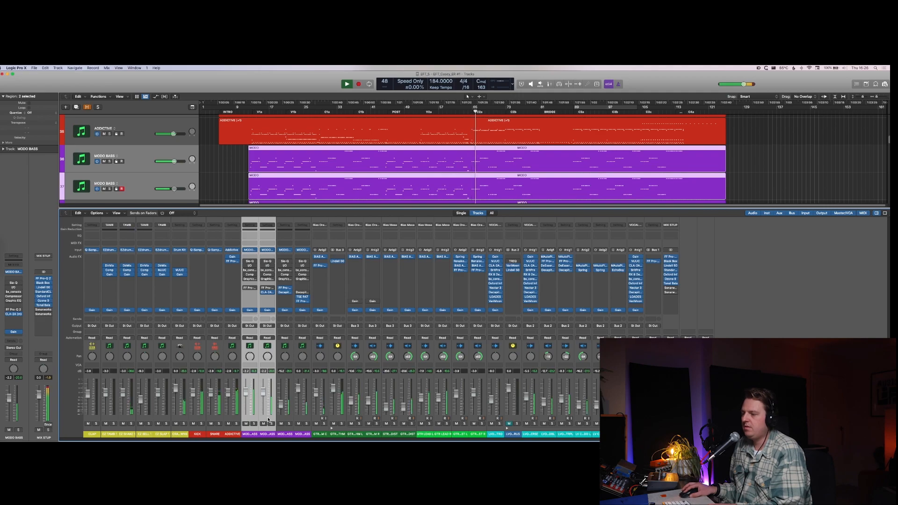
left_click(267, 429)
Step: Pull the new bass duplicate's fader down, bring it back to about -15 dB and compare the layer muted and unmuted
left_click_drag(264, 392, 267, 432)
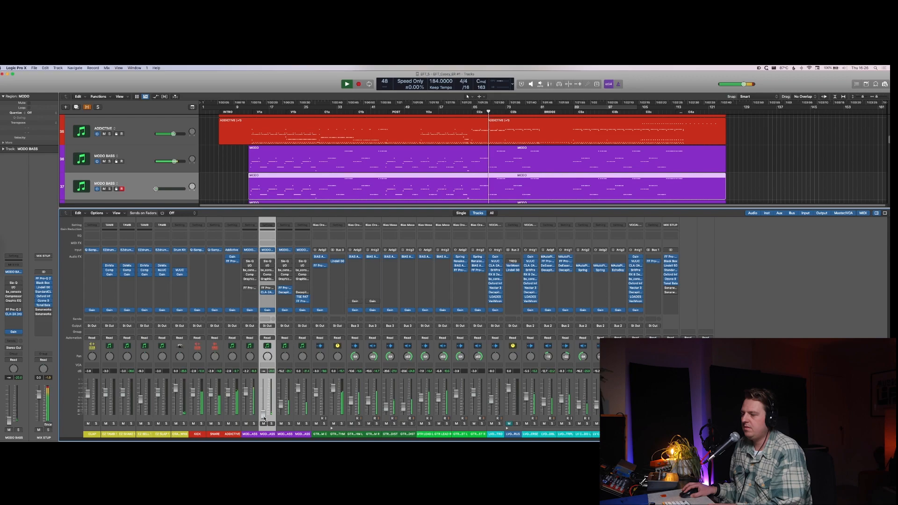
left_click_drag(265, 420, 263, 404)
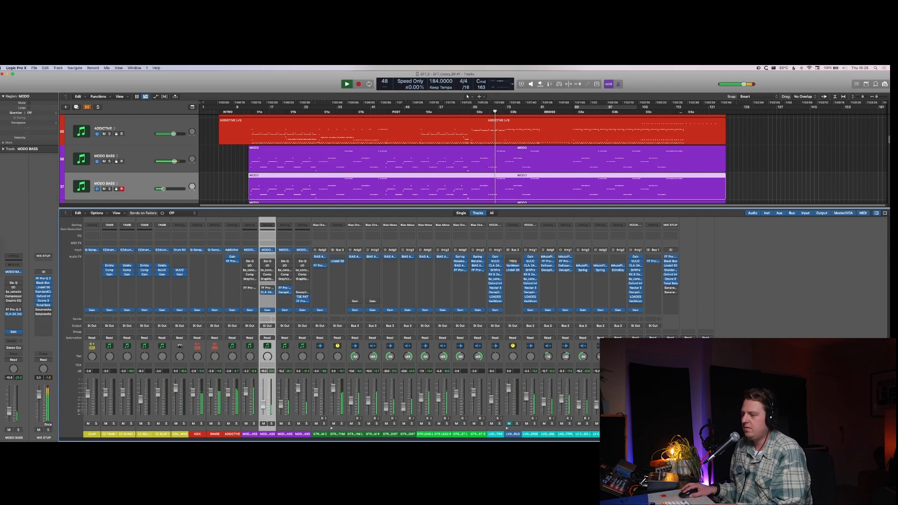
left_click(264, 424)
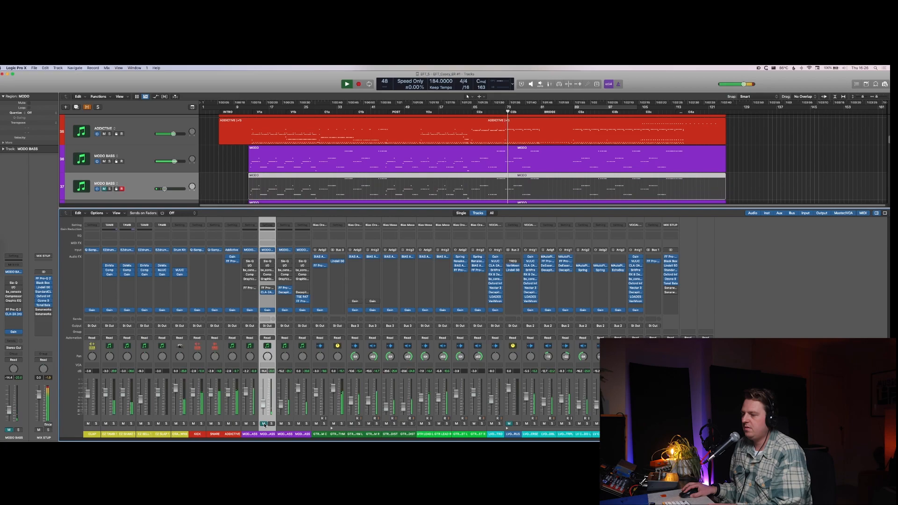
left_click(264, 424)
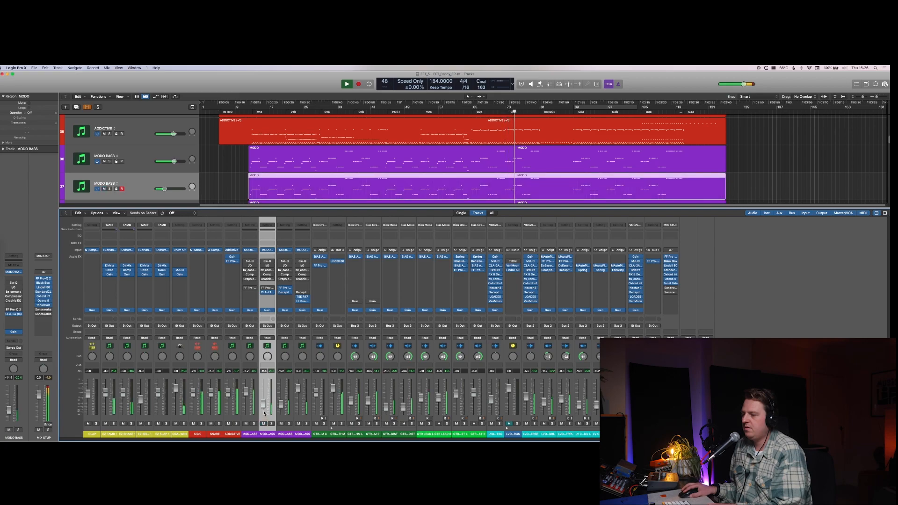
left_click_drag(263, 405, 263, 406)
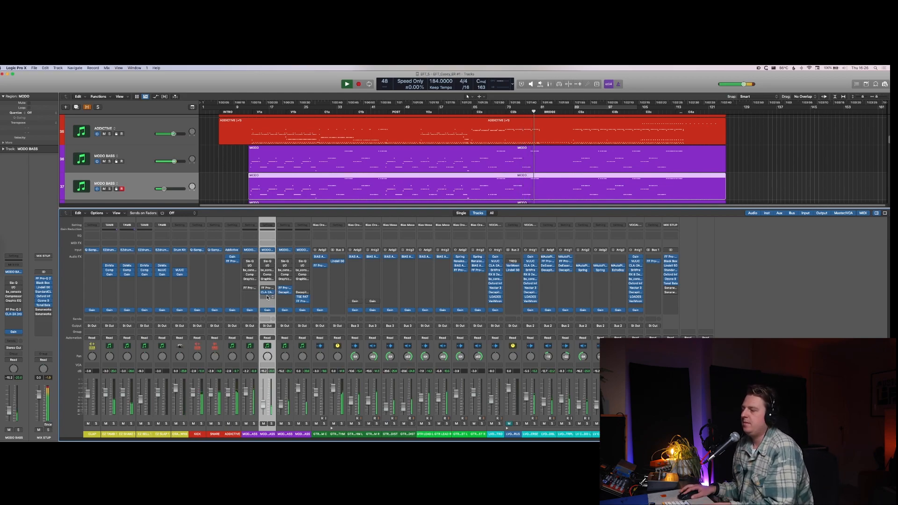
Step: Insert a Gain plug-in after CLA-2A on the new MODO BASS duplicate and set its gain to -15.0 dB
key("space")
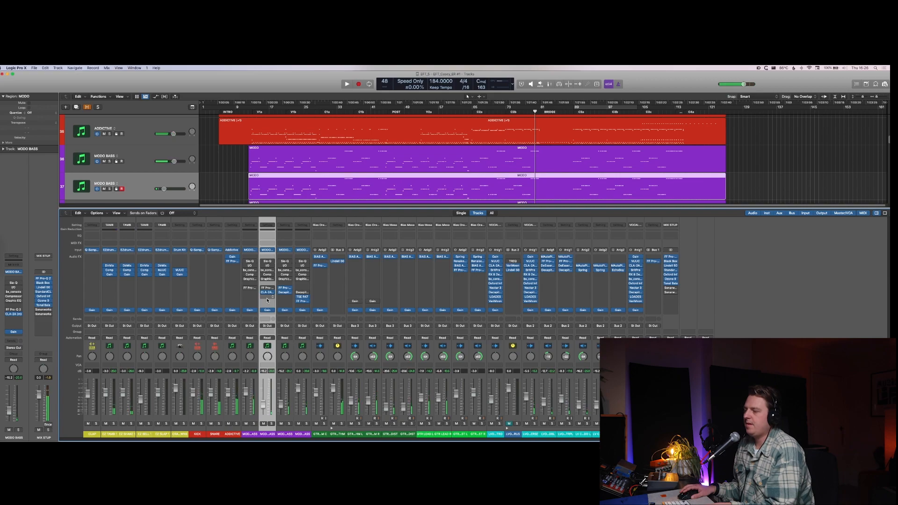
left_click(267, 298)
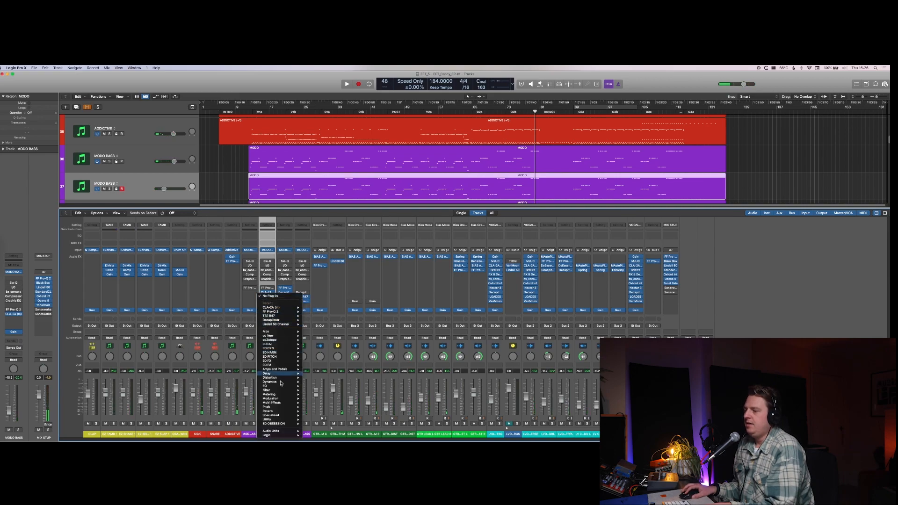
mouse_move(282, 420)
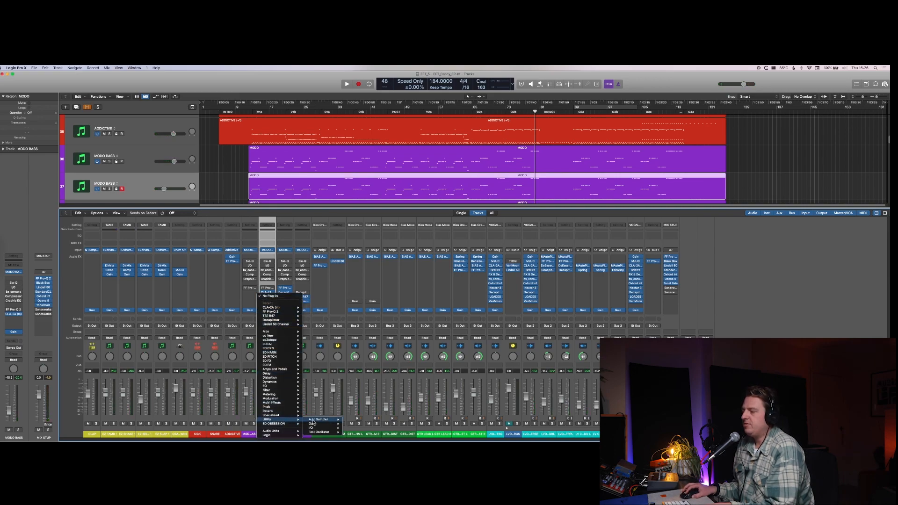
left_click(313, 424)
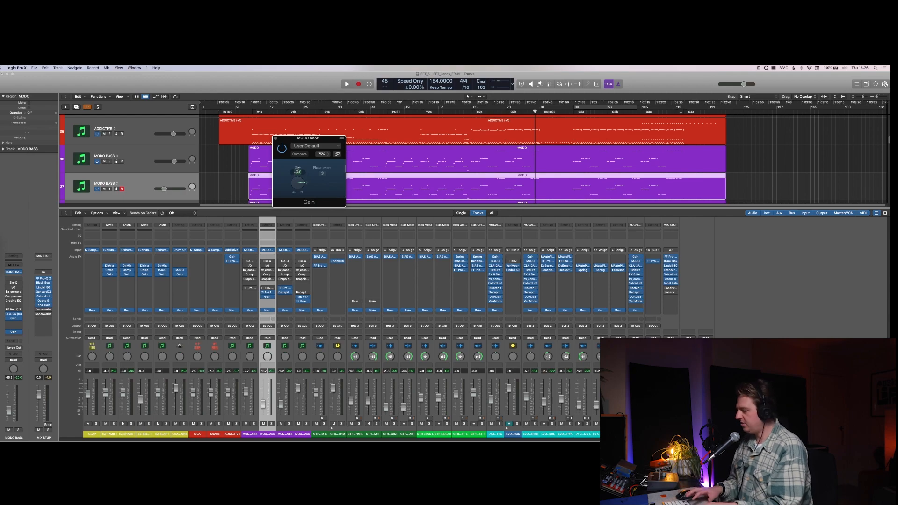
left_click_drag(298, 171, 298, 187)
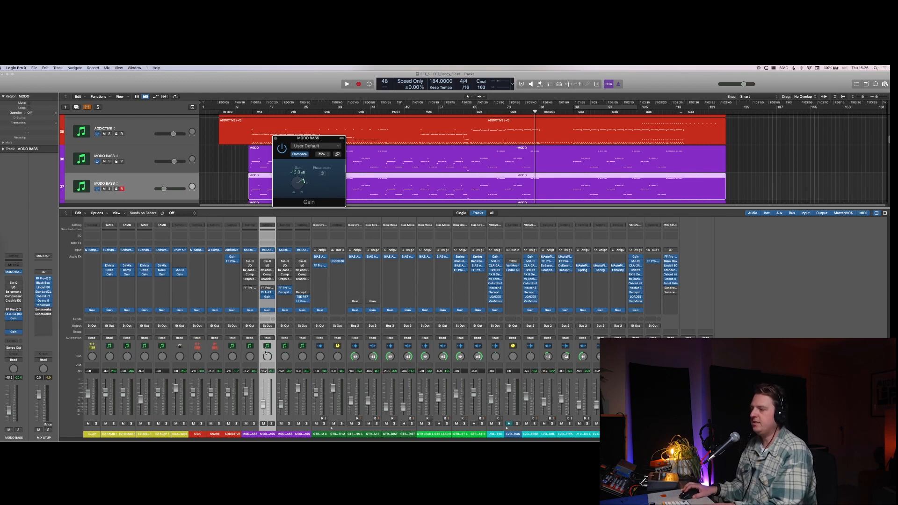
Step: Raise the new bass duplicate's fader to 0.0 dB and ease it slightly lower while listening to the full mix
left_click_drag(263, 406, 265, 334)
key("space")
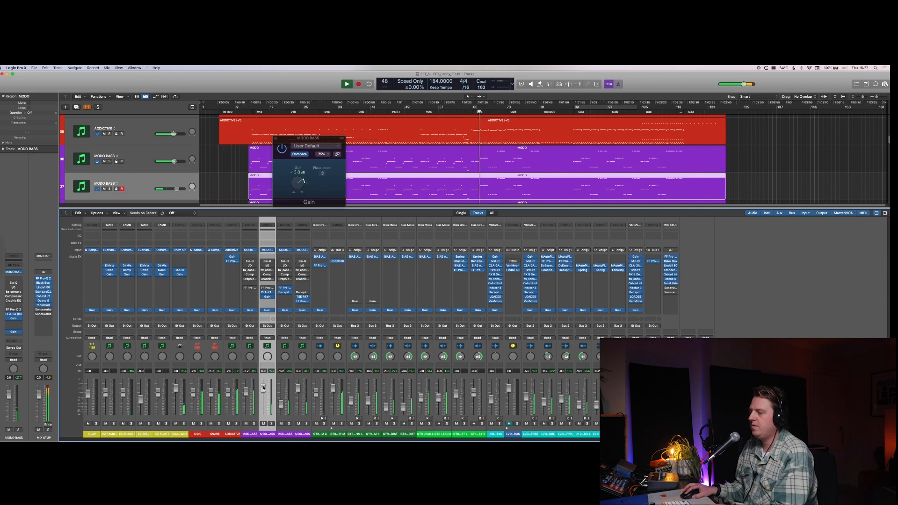
left_click_drag(263, 382, 263, 397)
key("space")
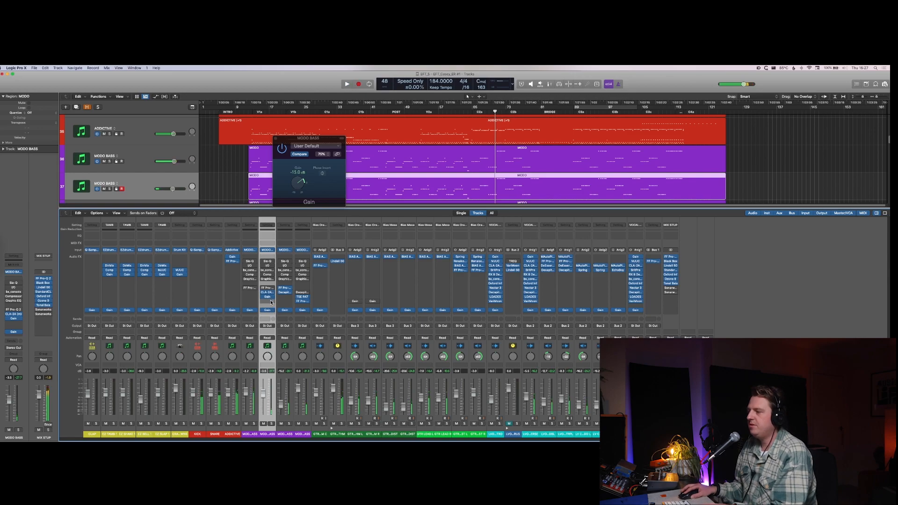
Step: Copy the Gain plug-in to the third MODO BASS track and raise its fader to rebalance it during playback
left_click_drag(268, 300, 284, 297)
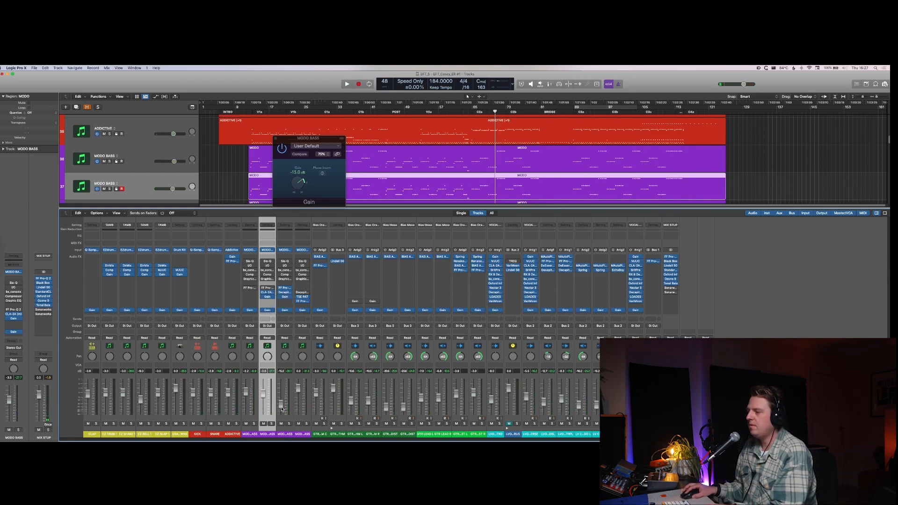
key("space")
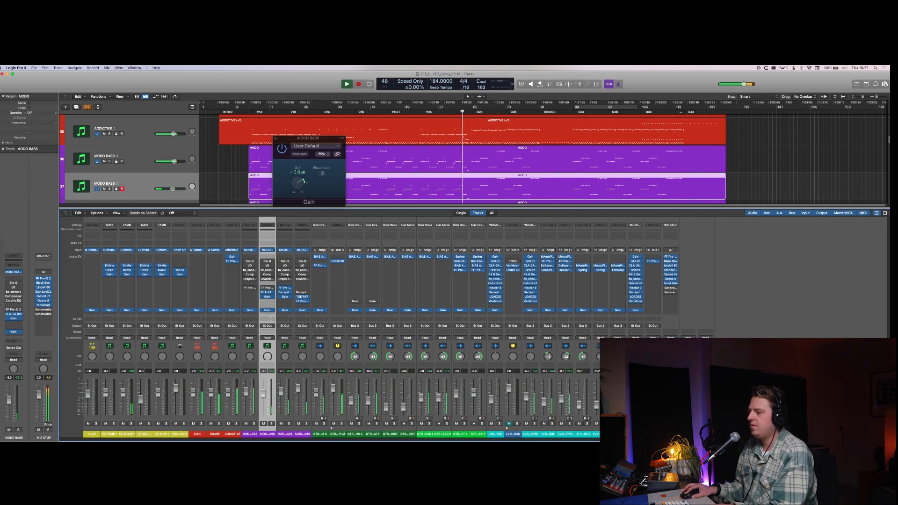
left_click_drag(281, 396, 282, 393)
key("space")
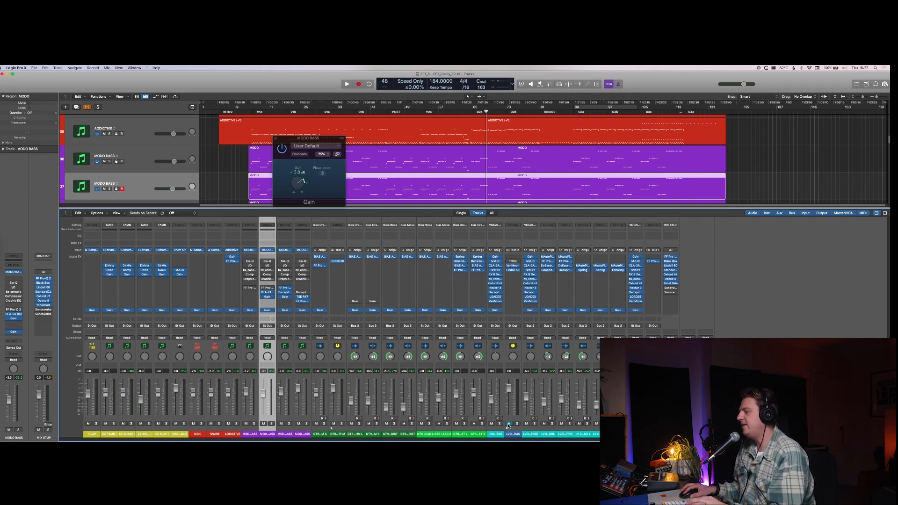
Step: Select all four MODO BASS tracks and group them into a summing track stack
key("space")
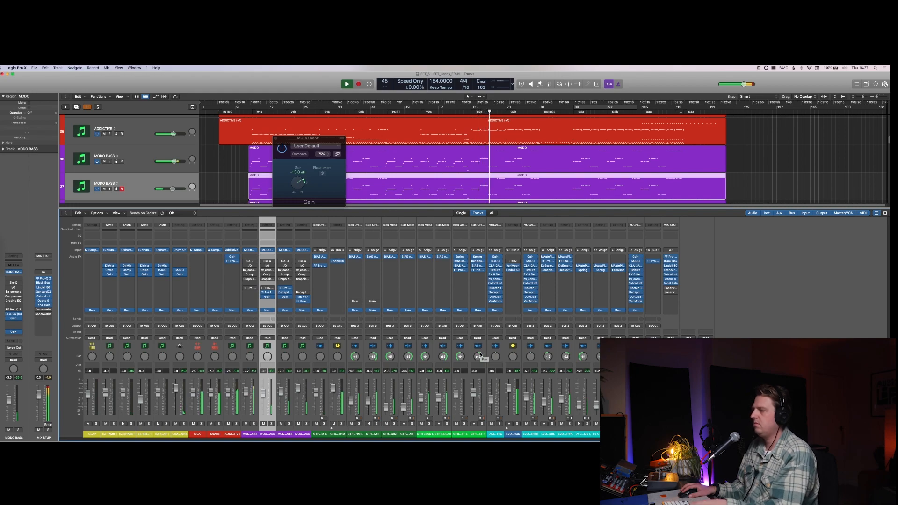
left_click(302, 435)
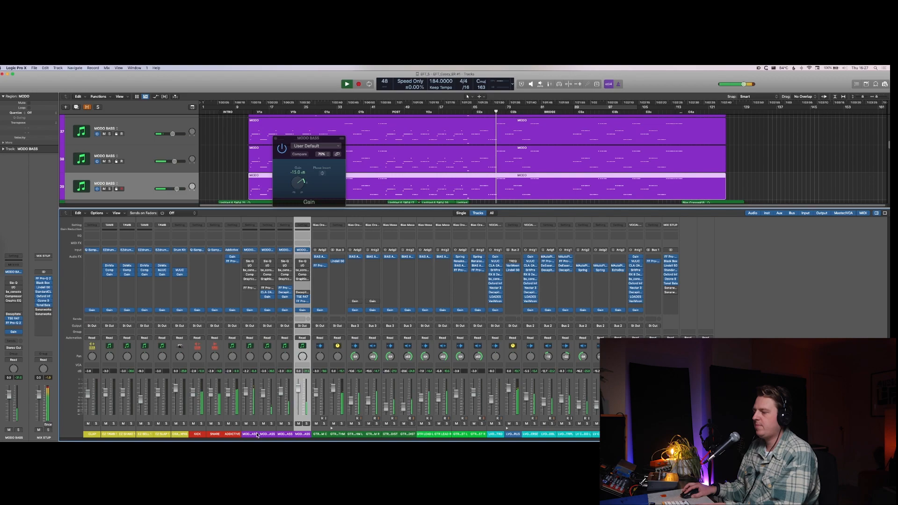
left_click(257, 436, "shift")
key("x")
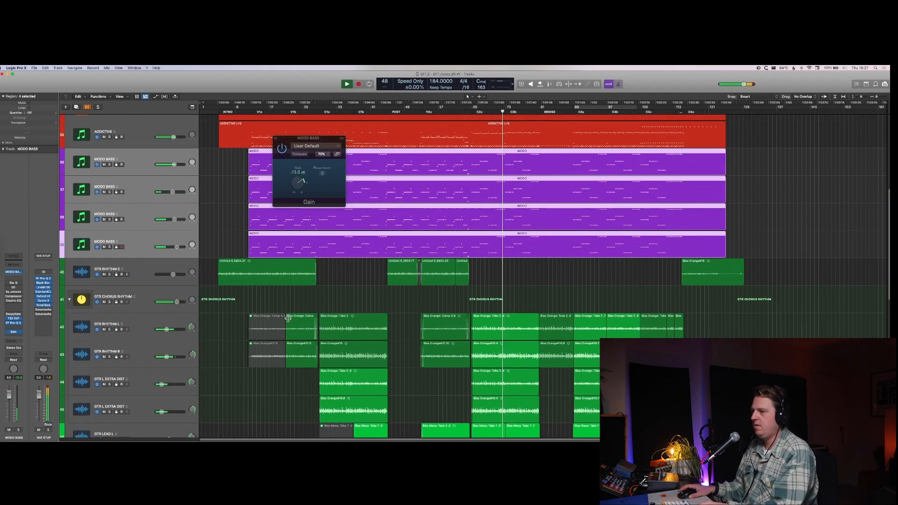
scroll(288, 318, "up", 4)
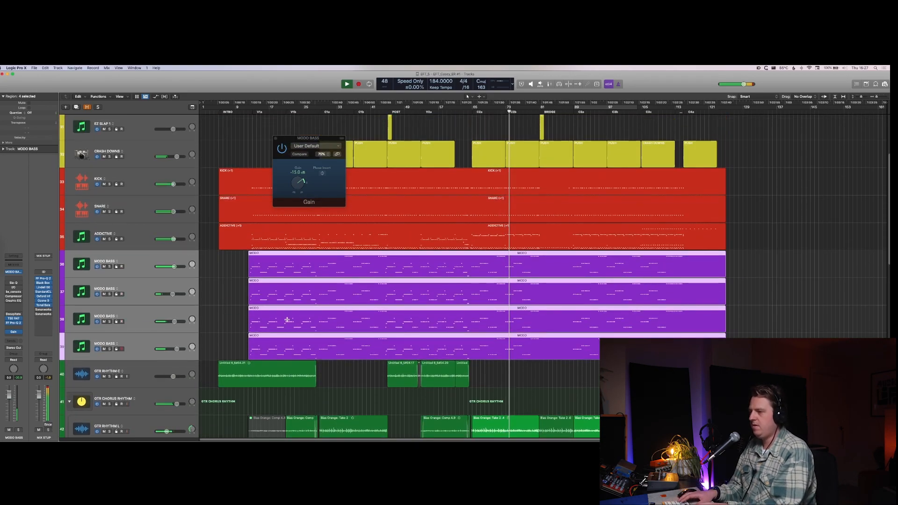
key("super+w")
key("super+shift+d")
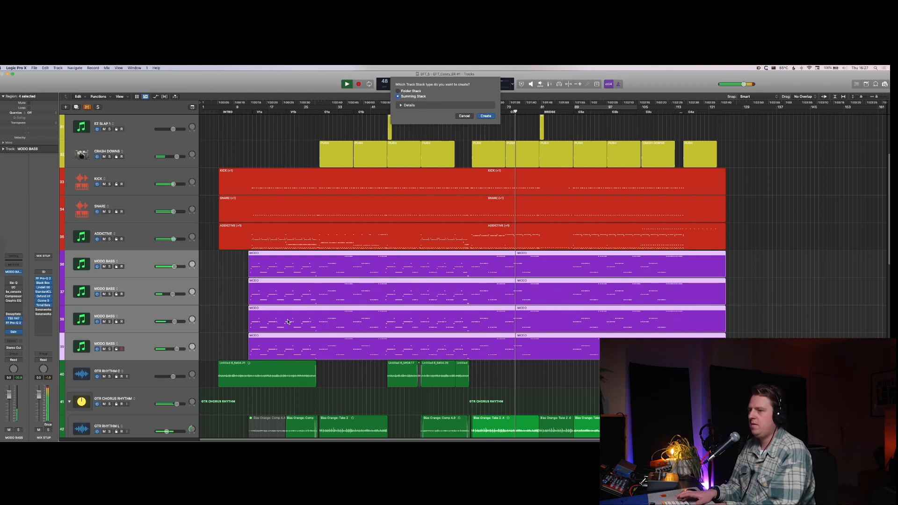
key("Return")
Step: Select the new summing stack's main track and rename it BASS
key("Up")
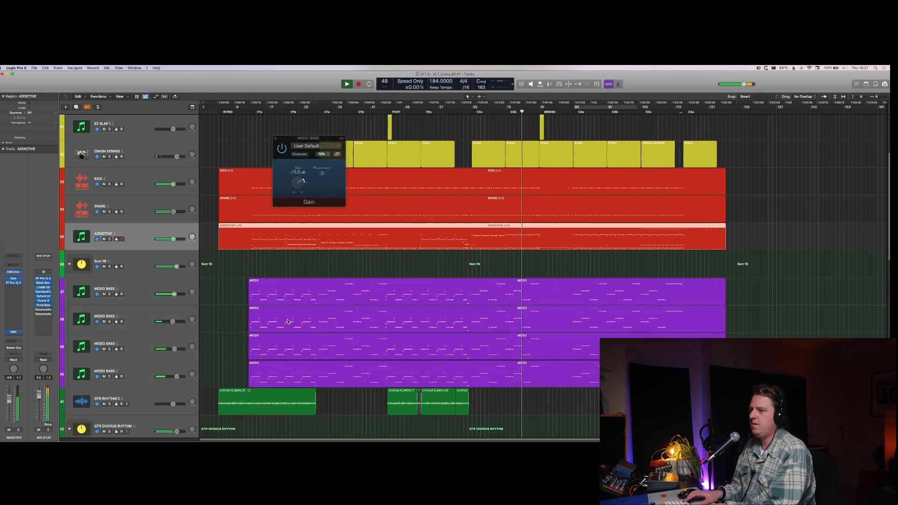
key("Down")
key("space")
key("shift+Return")
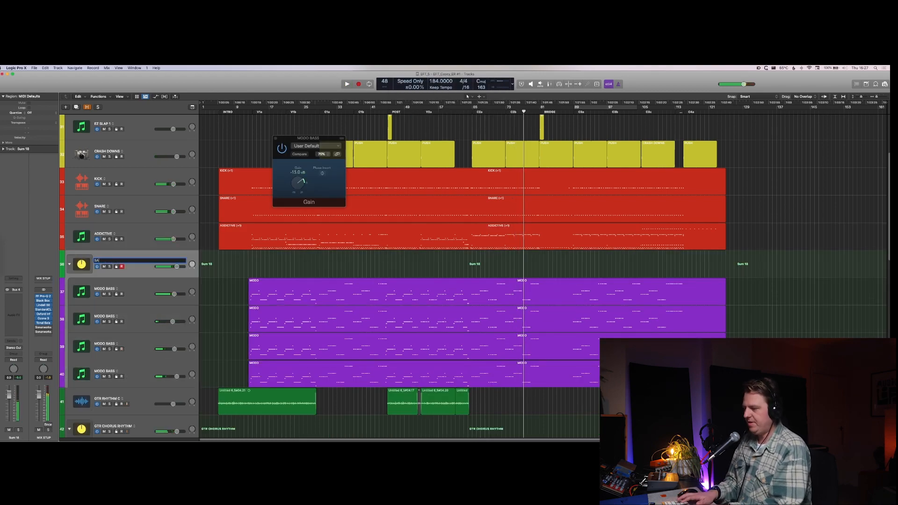
type("BASS")
key("Return")
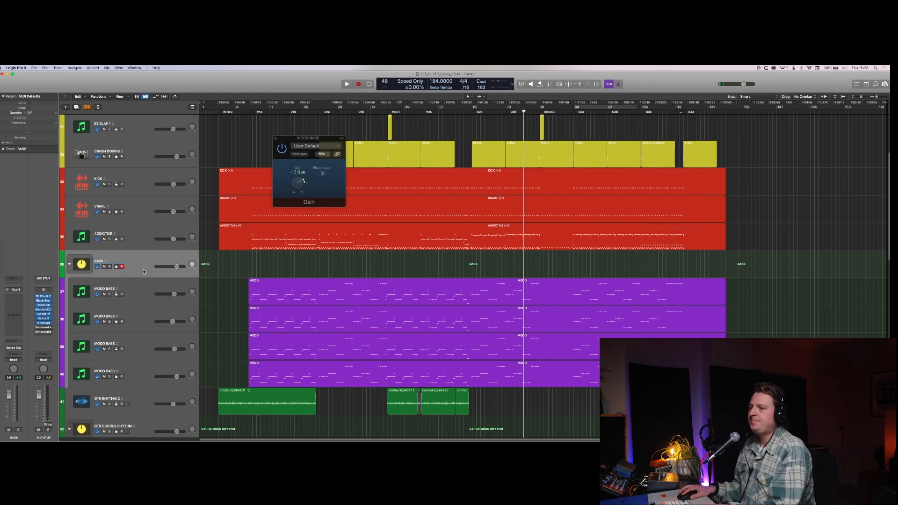
Step: Solo the BASS stack during playback and insert the Lindell 50 Channel plug-in on its mixer channel
key("s")
key("space")
key("x")
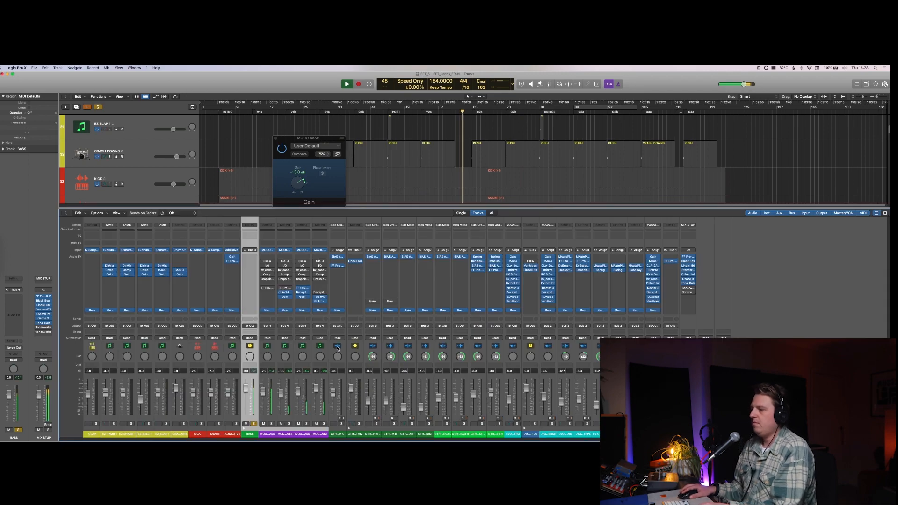
left_click(247, 267)
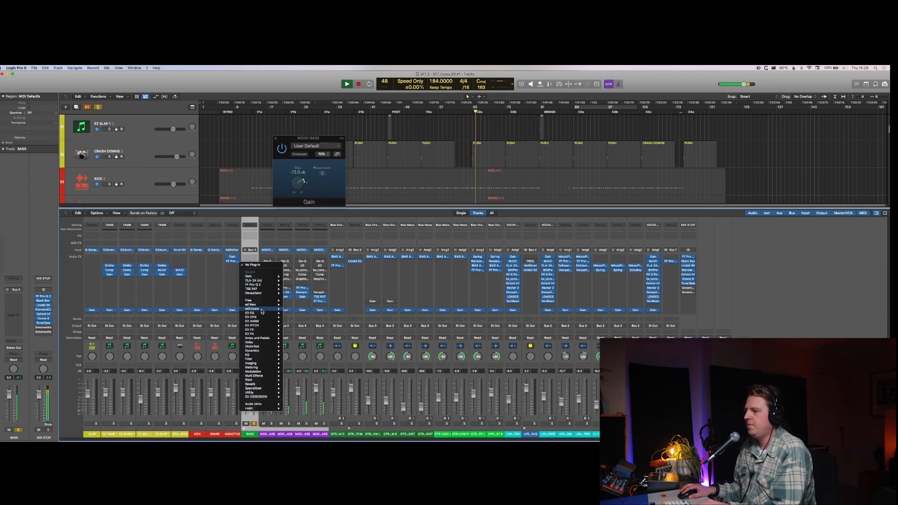
mouse_move(260, 317)
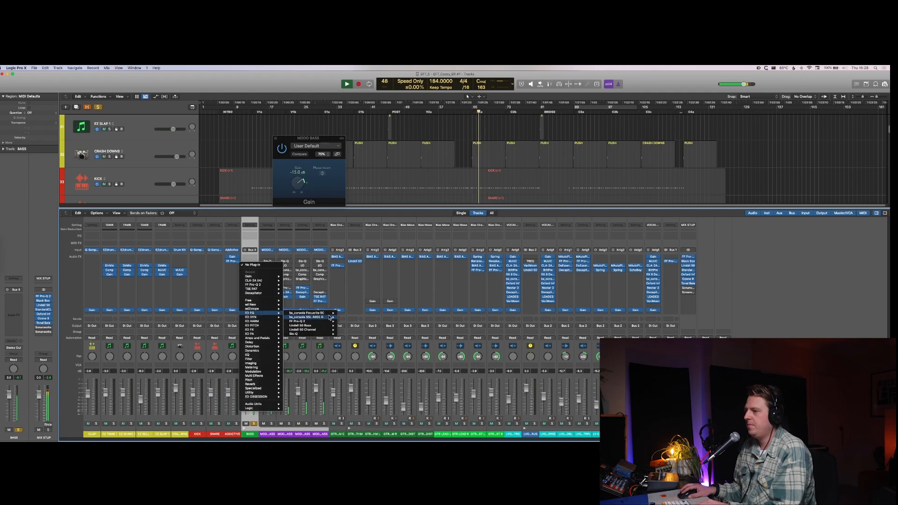
left_click(348, 330)
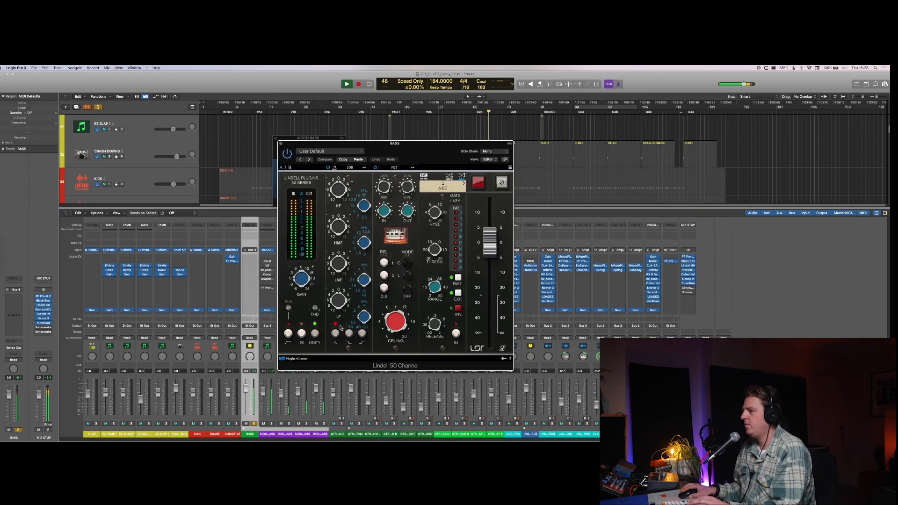
Step: Nudge the LMF frequency in Lindell 50 Channel, unsolo BASS and compare the plug-in bypassed and active in the full mix
key("space")
left_click_drag(361, 287, 361, 283)
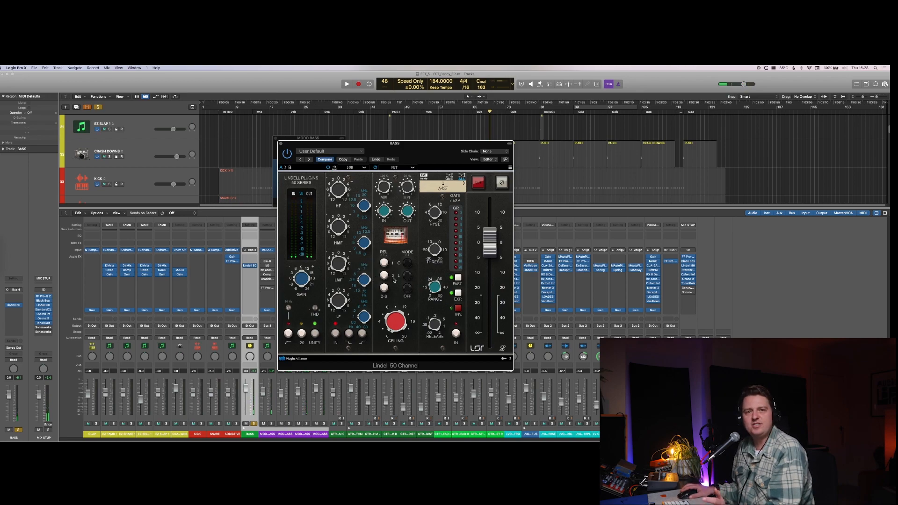
key("space")
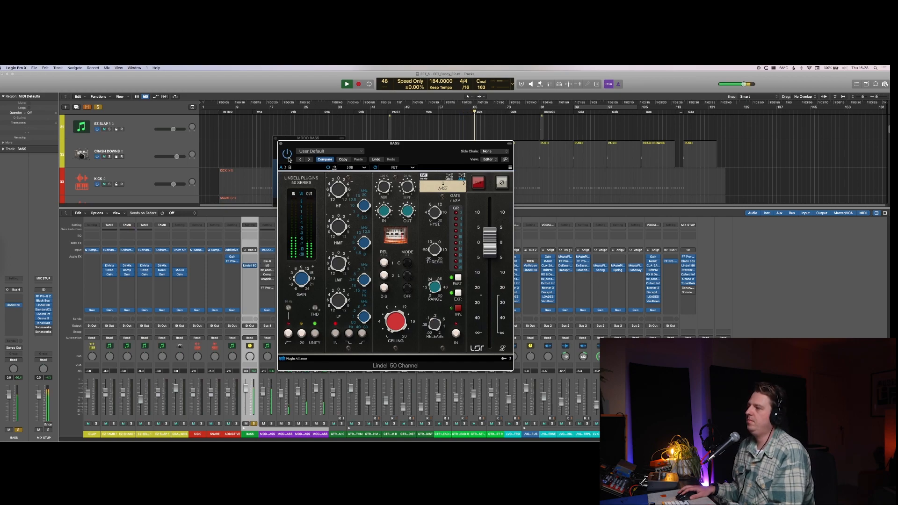
key("v")
left_click(254, 424)
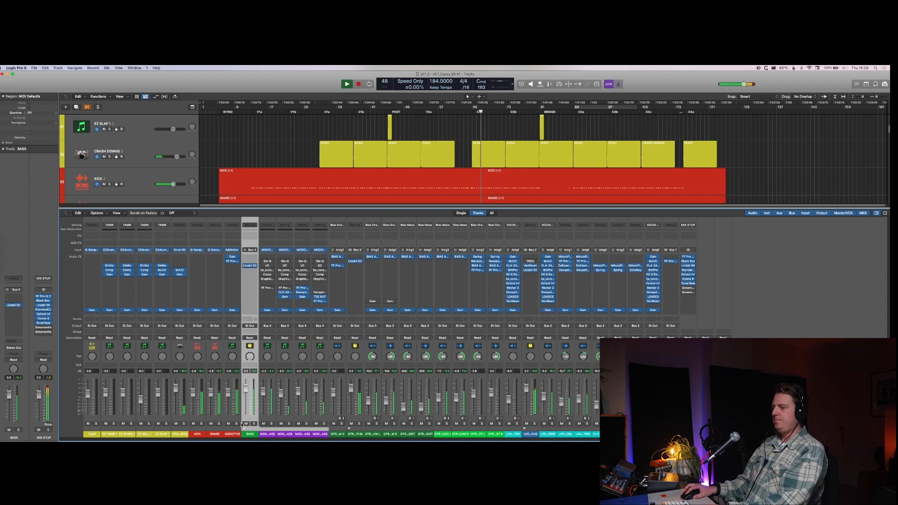
left_click(250, 266)
left_click(250, 266)
Step: Insert the VU Compressor after Lindell 50 Channel on the BASS stack and turn its oversampling off
left_click(251, 270)
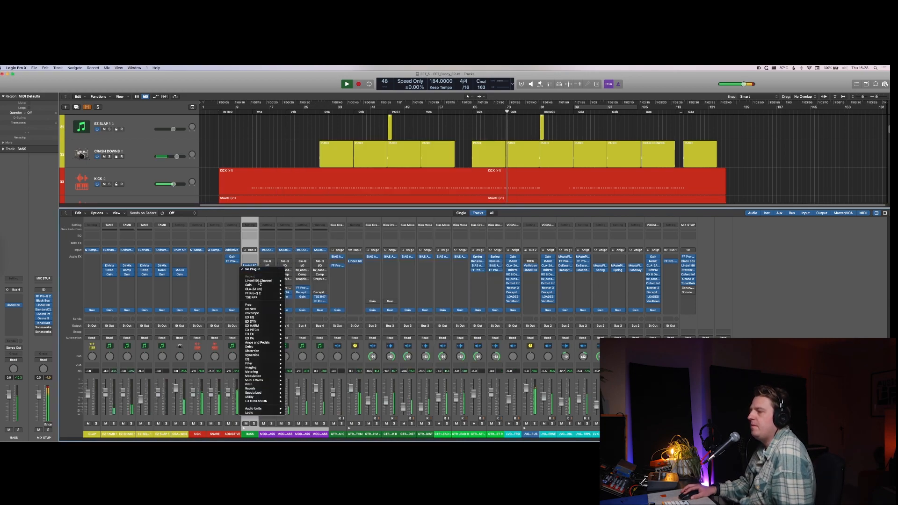
mouse_move(265, 314)
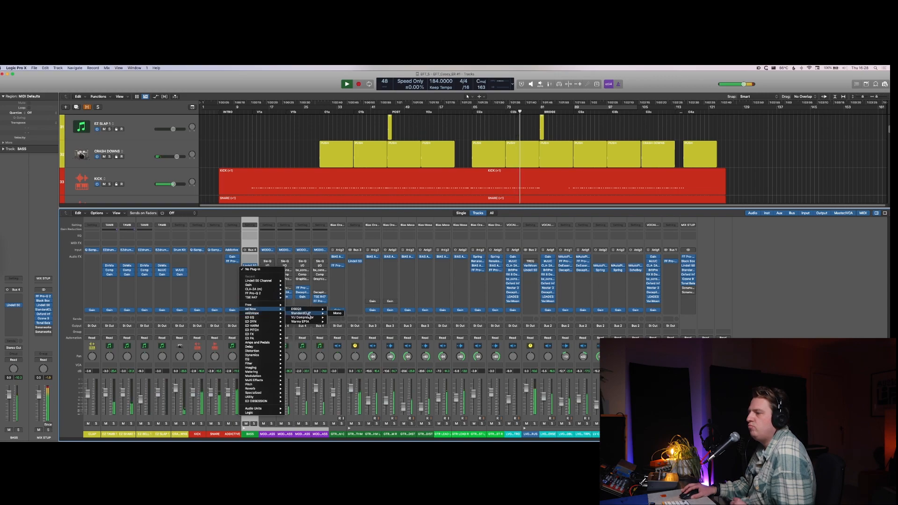
mouse_move(308, 318)
left_click(338, 318)
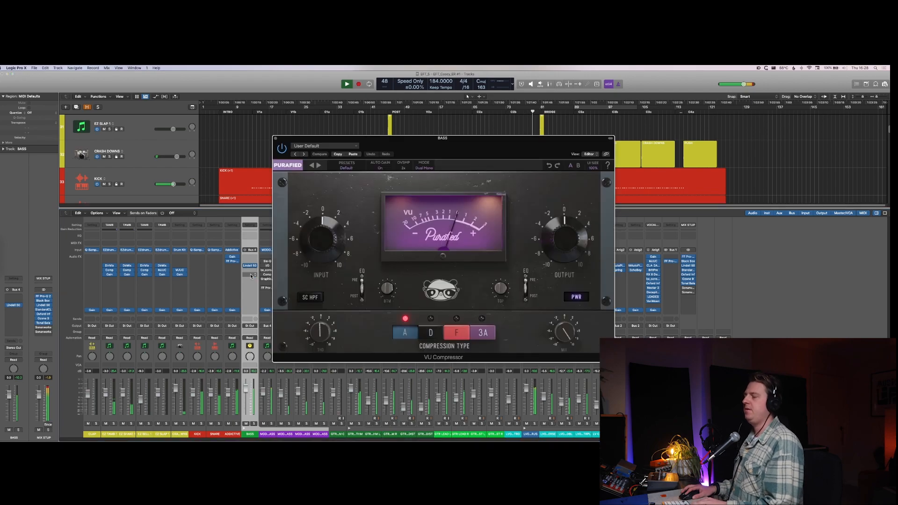
key("space")
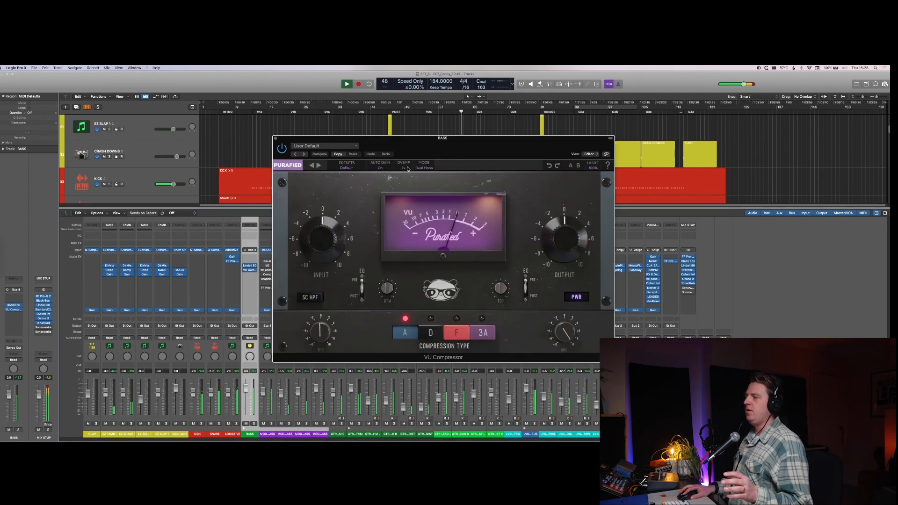
left_click(405, 167)
left_click(405, 175)
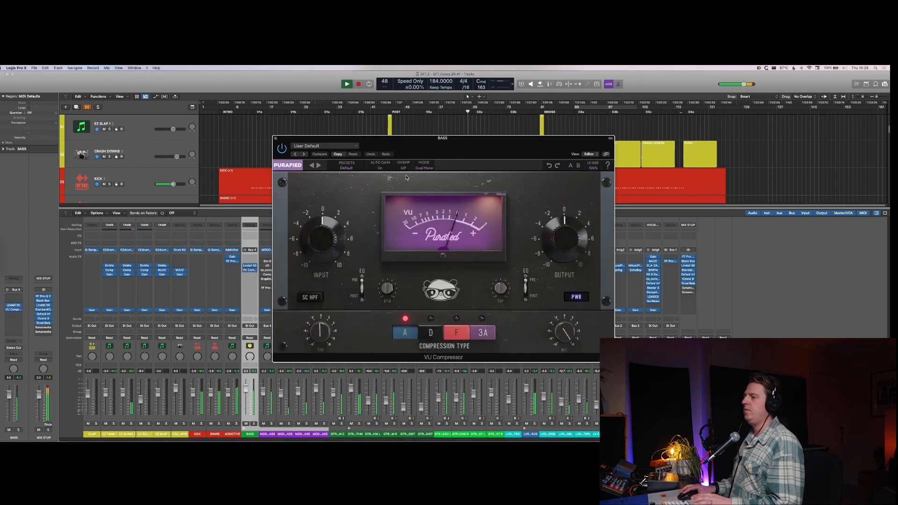
key("space")
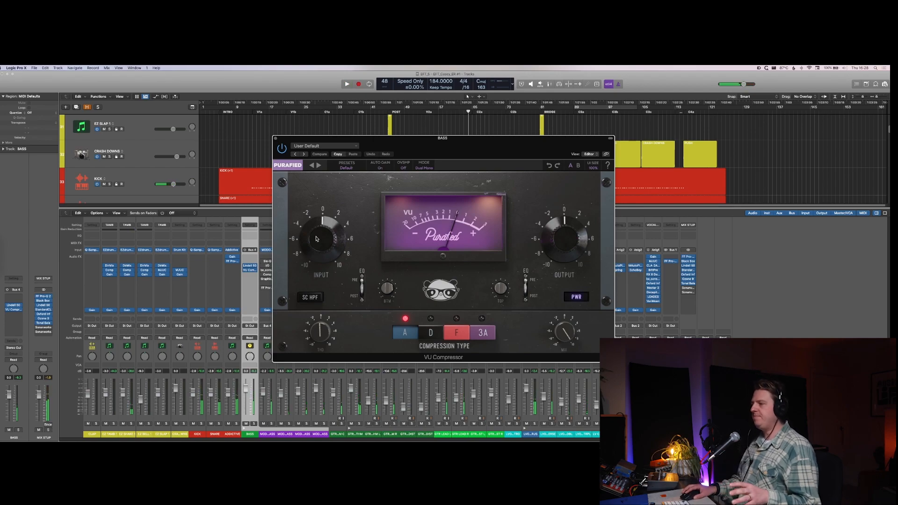
Step: Add a Gain plug-in at -2.0 dB after the VU Compressor on BASS and move the compressor window clear of the channel
left_click(249, 278)
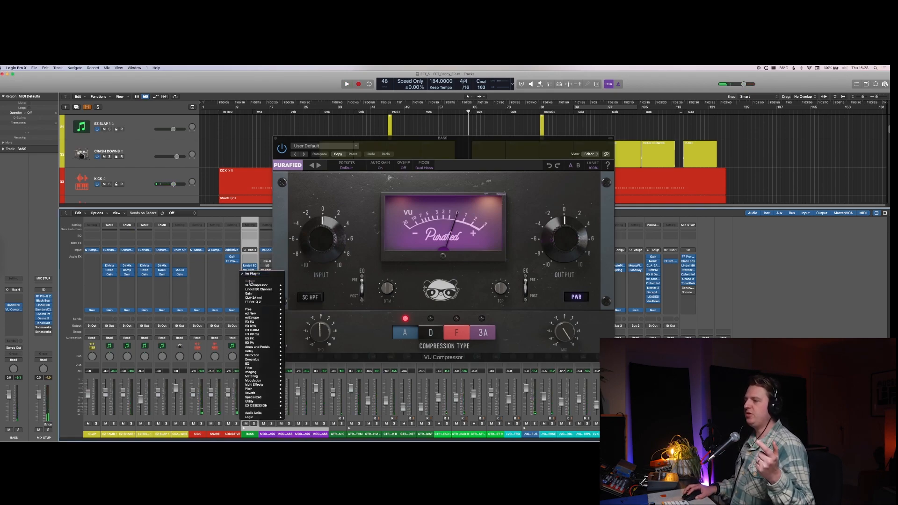
left_click(263, 295)
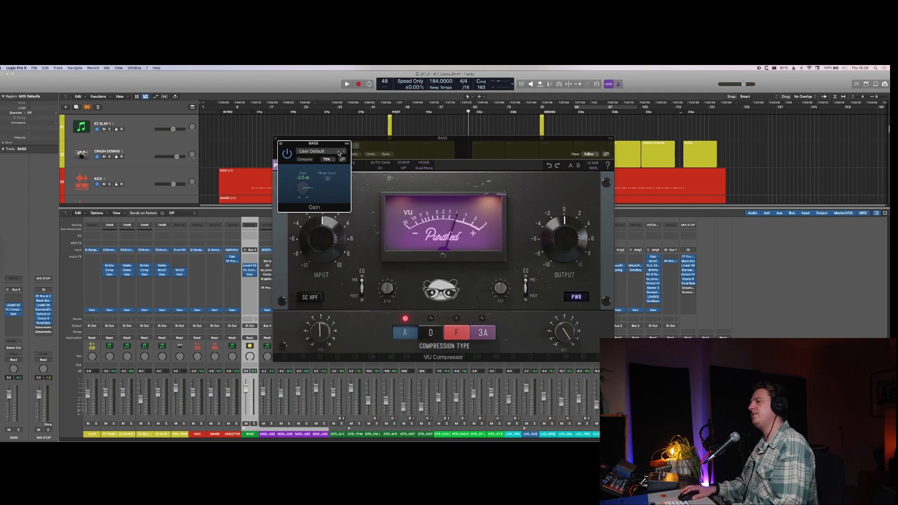
key("super+w")
left_click_drag(443, 145, 560, 141)
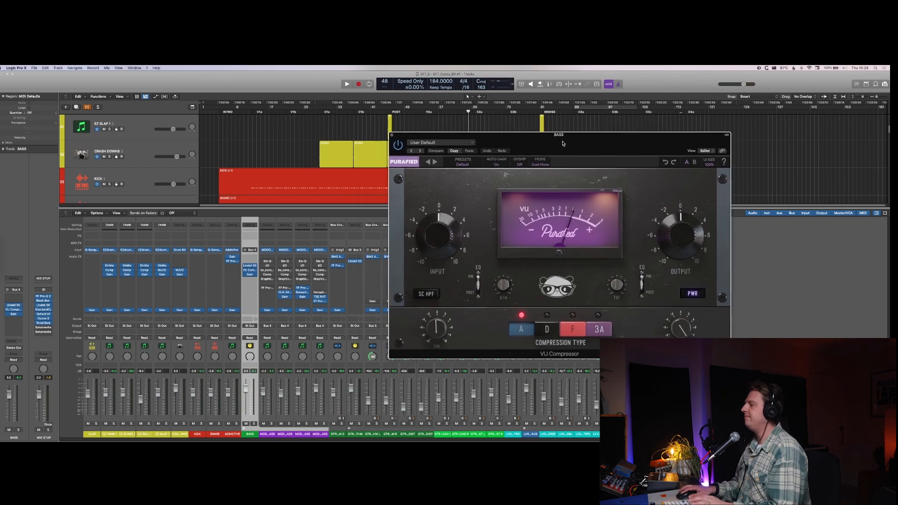
Step: Solo the BASS stack during playback and raise the VU Compressor's input to about +10
key("space")
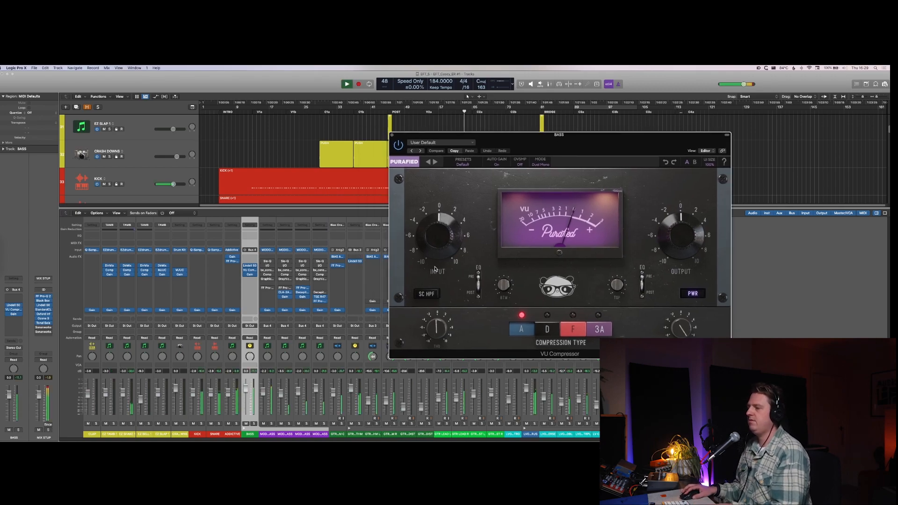
key("s")
left_click_drag(449, 241, 440, 204)
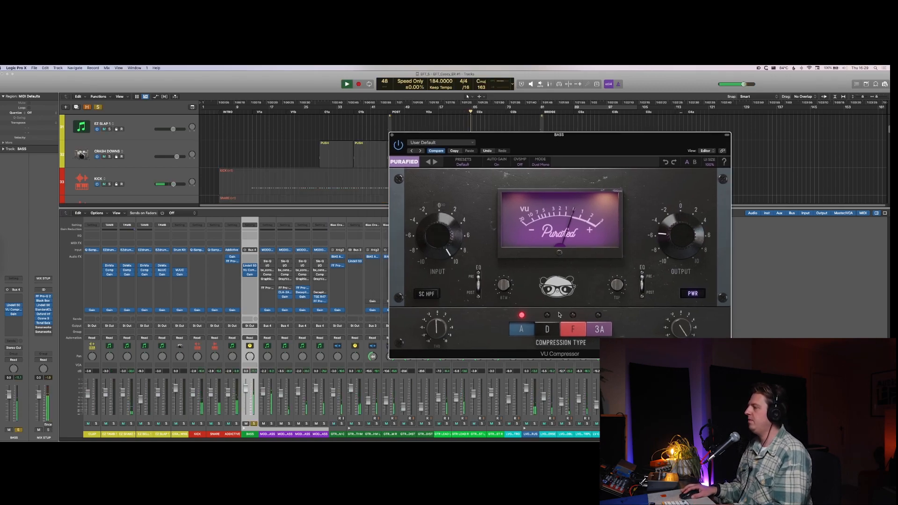
Step: Audition the VU Compressor's A, D, F and 3A compression types on the soloed BASS stack and stop playback
left_click(550, 329)
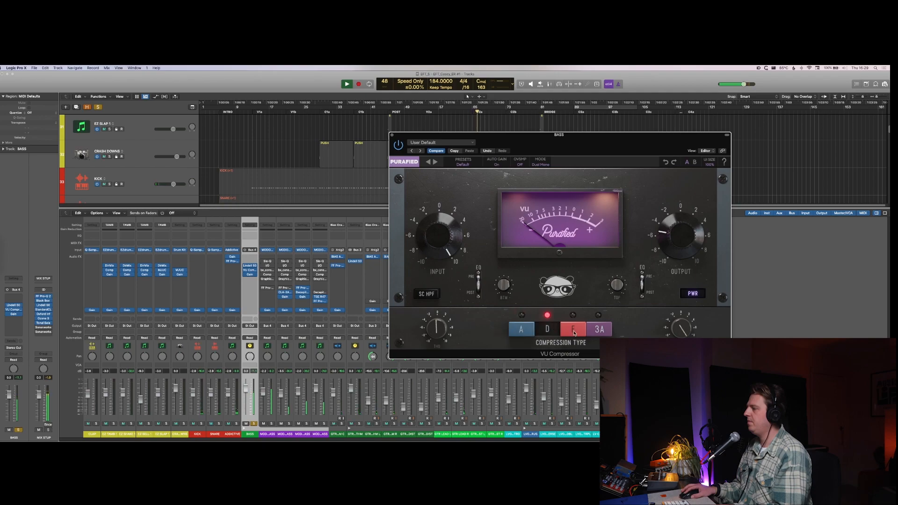
left_click(574, 329)
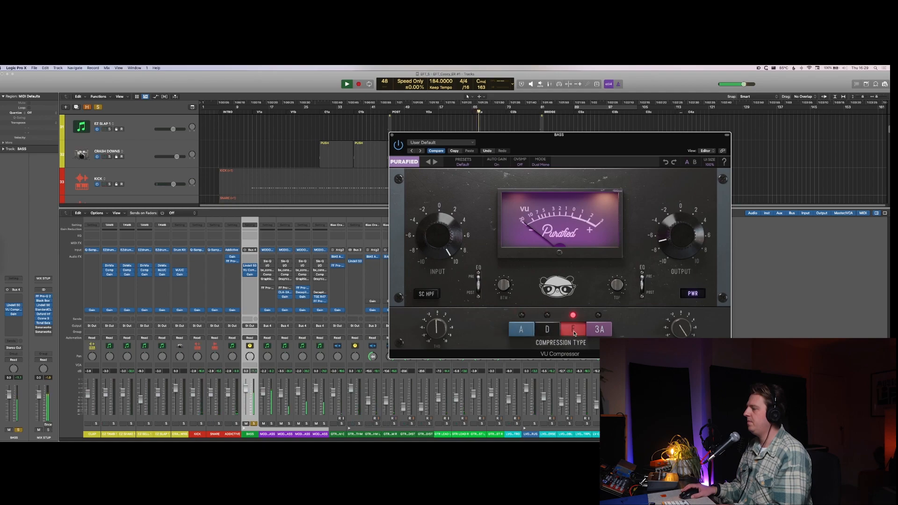
left_click(598, 330)
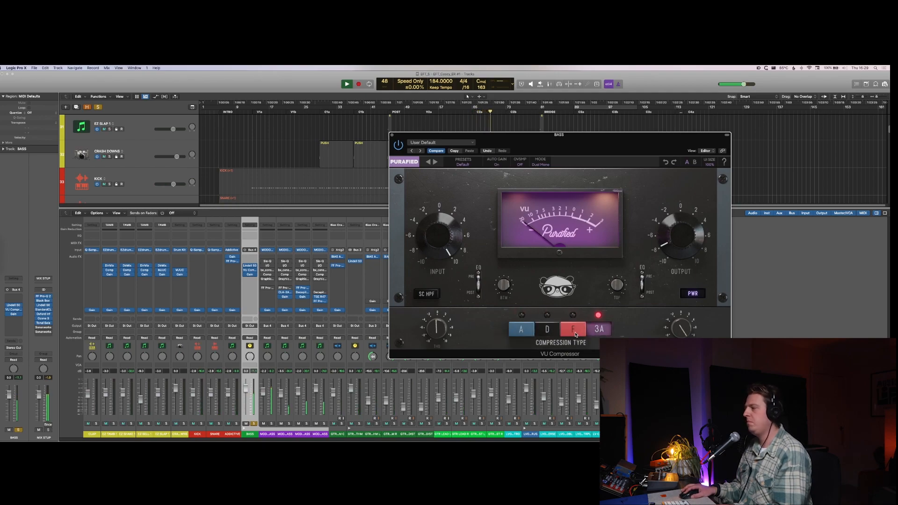
left_click(575, 331)
left_click(548, 331)
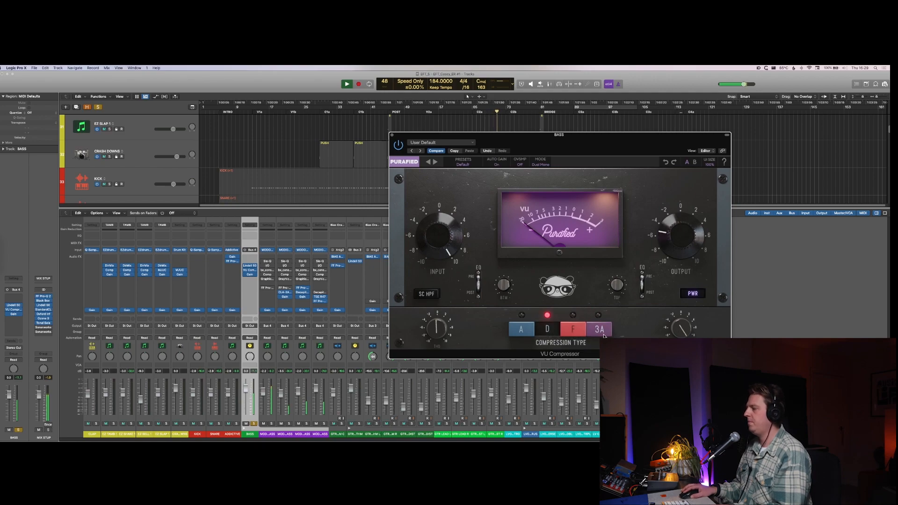
left_click(603, 334)
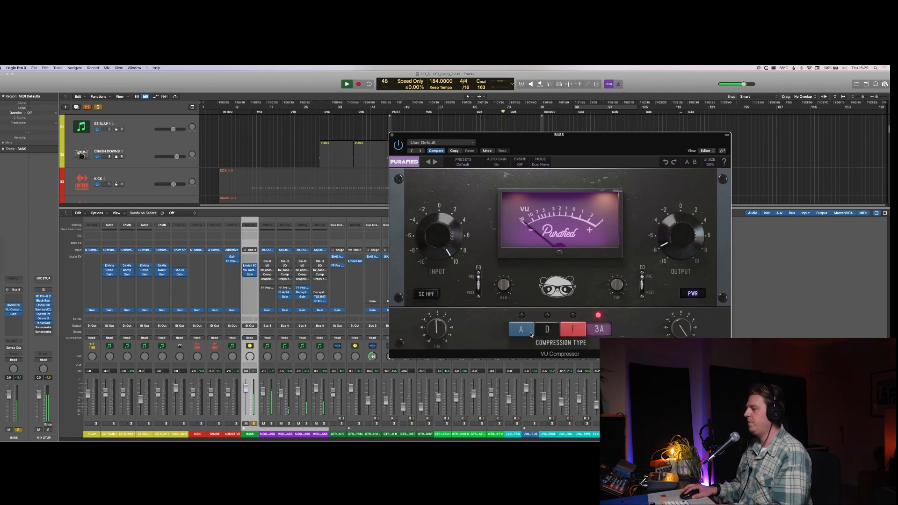
left_click(531, 334)
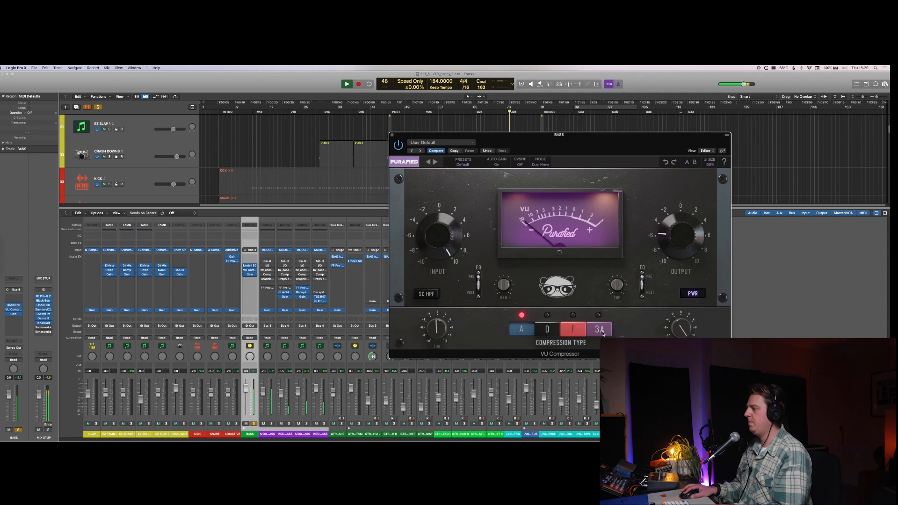
left_click(545, 331)
key("space")
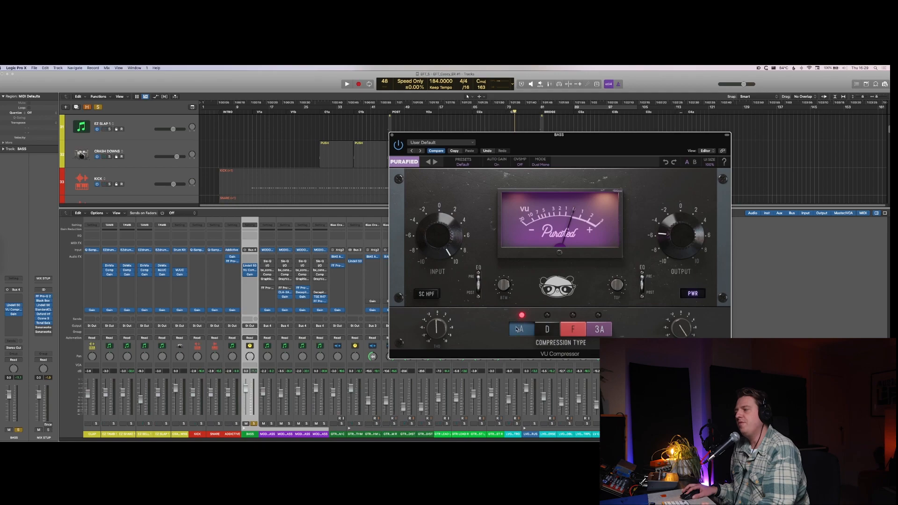
Step: Run through the VU Compressor's compression types again on the soloed bass and set the type to 3A
left_click(604, 330)
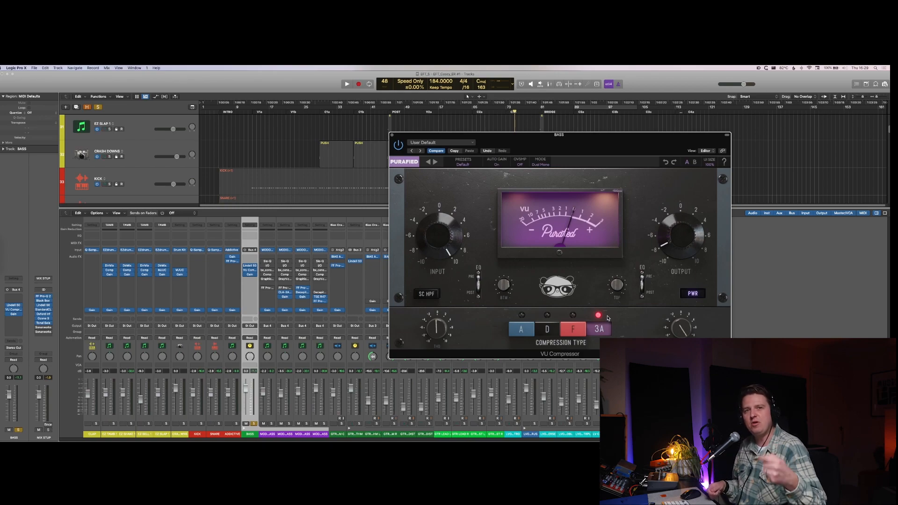
left_click(569, 329)
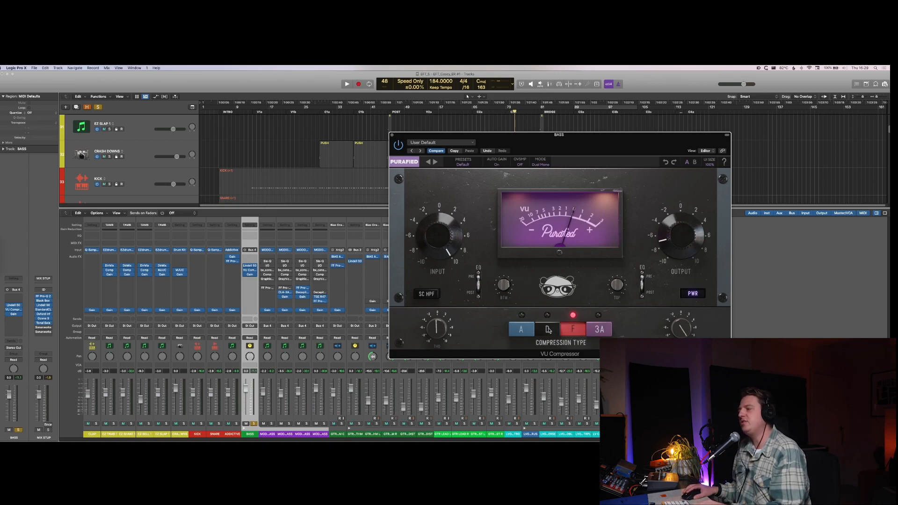
left_click(547, 330)
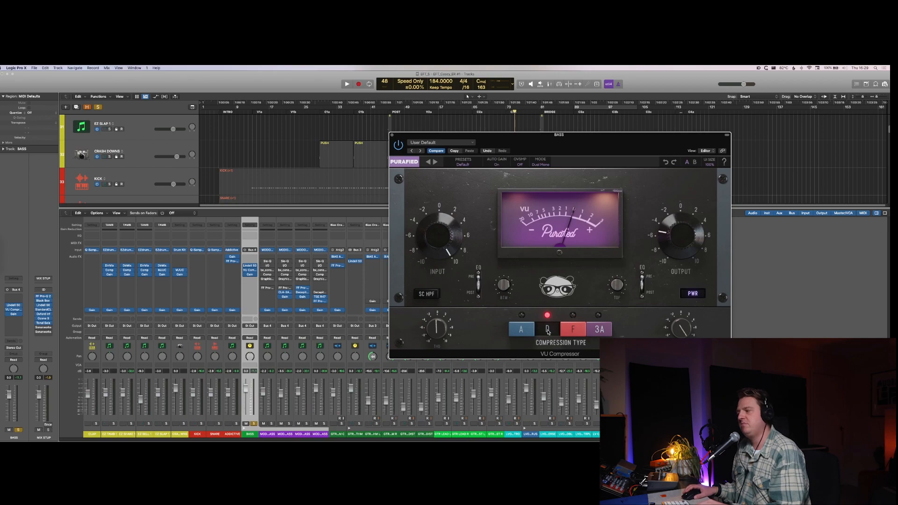
key("space")
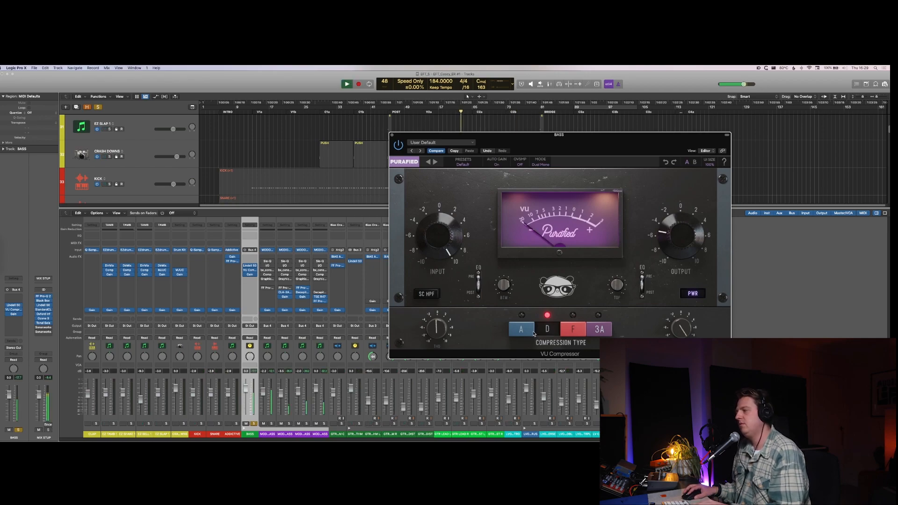
left_click(531, 333)
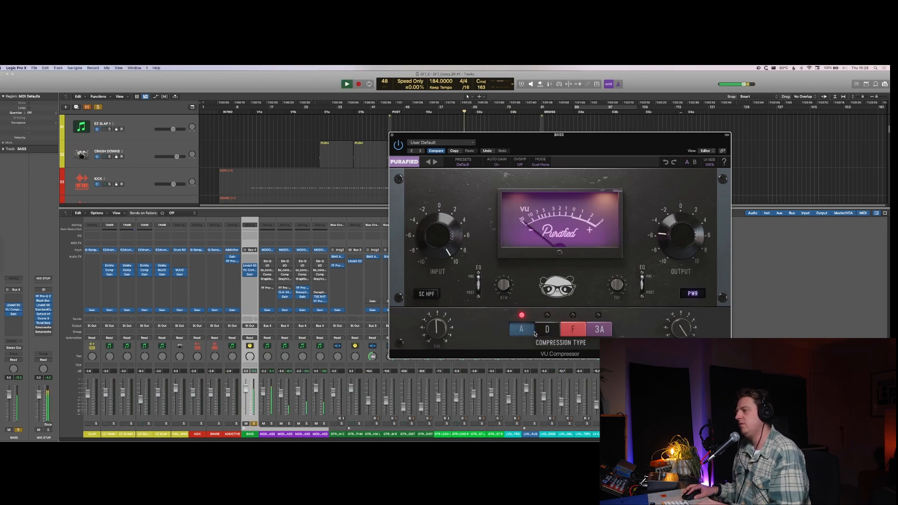
left_click(560, 333)
left_click(574, 332)
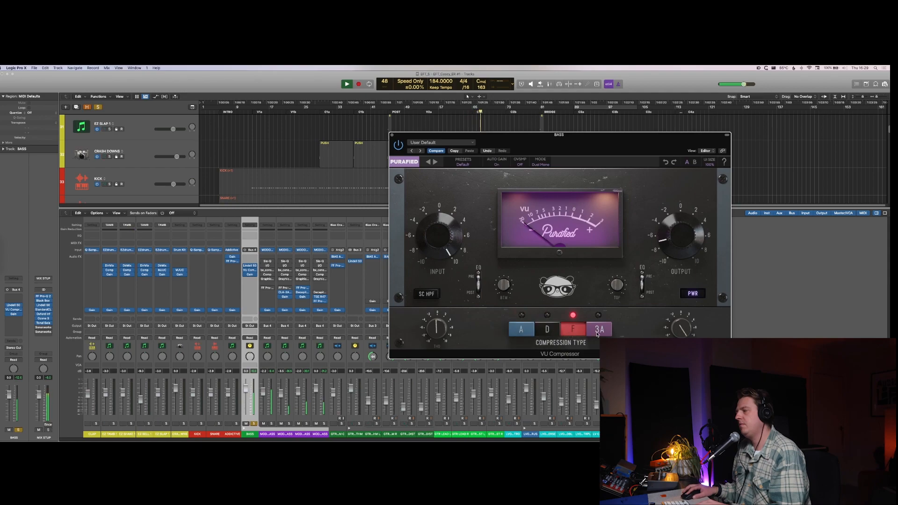
left_click(599, 331)
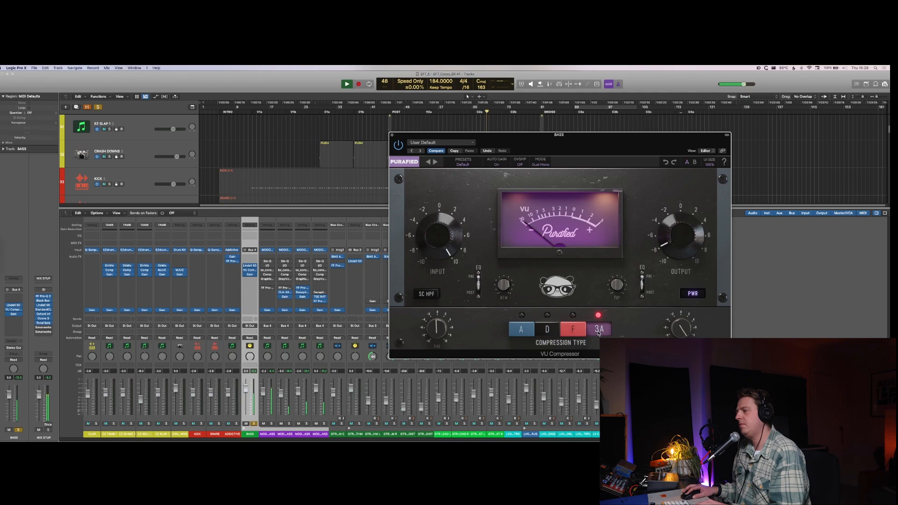
key("space")
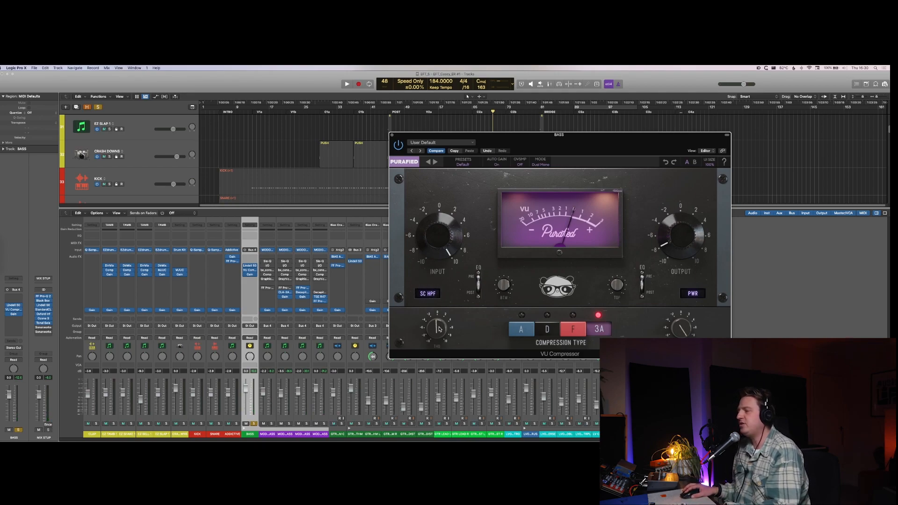
Step: Enable the VU Compressor's SC HPF and turn down the dial beneath it while the soloed bass plays
key("space")
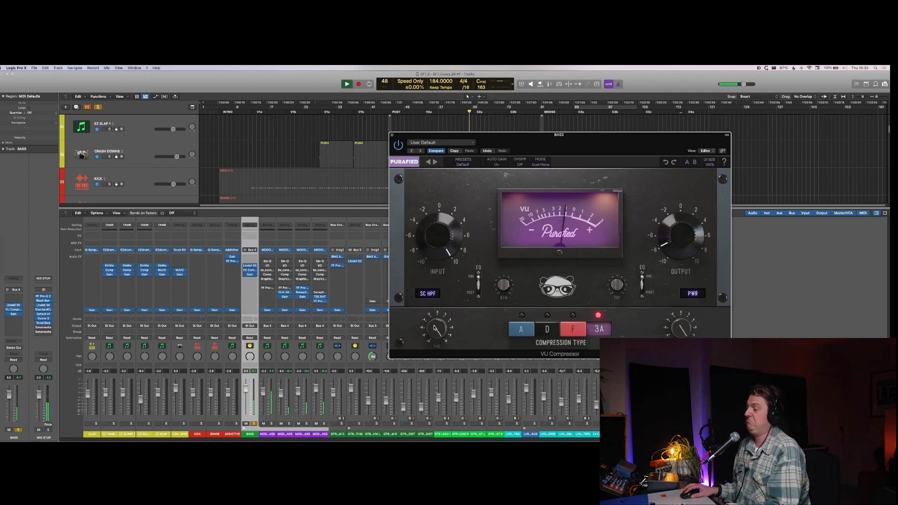
left_click_drag(435, 328, 436, 385)
key("space")
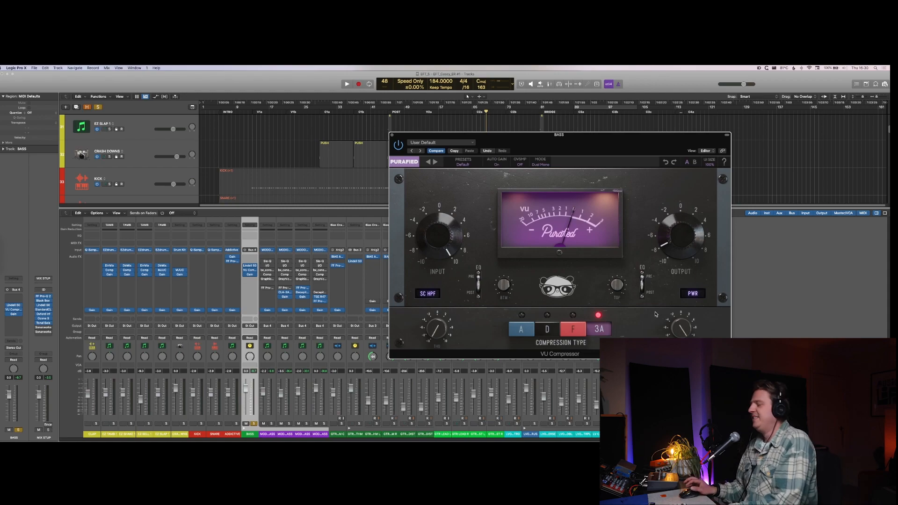
Step: Unsolo BASS and lower the VU Compressor's input to about +3.7 while playing the full mix
key("space")
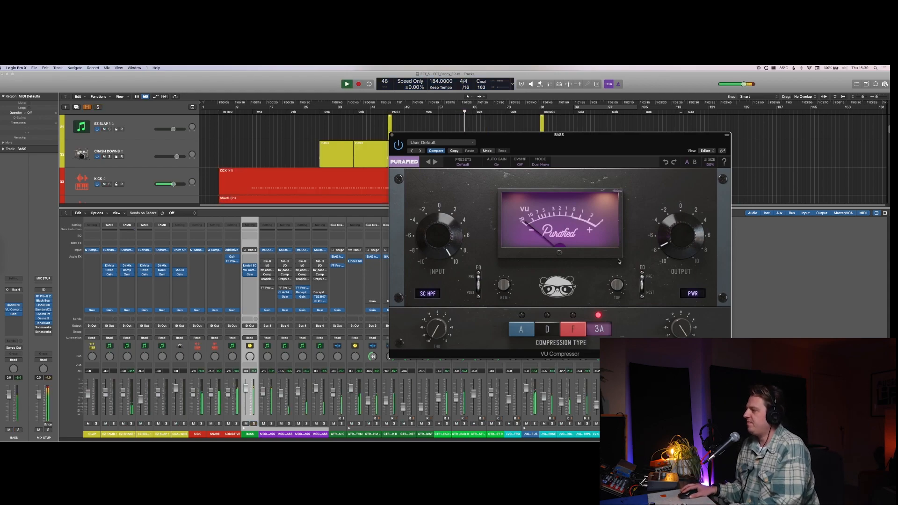
mouse_move(433, 247)
left_mouse_down()
mouse_move(443, 253)
mouse_move(440, 233)
mouse_move(438, 241)
left_mouse_up()
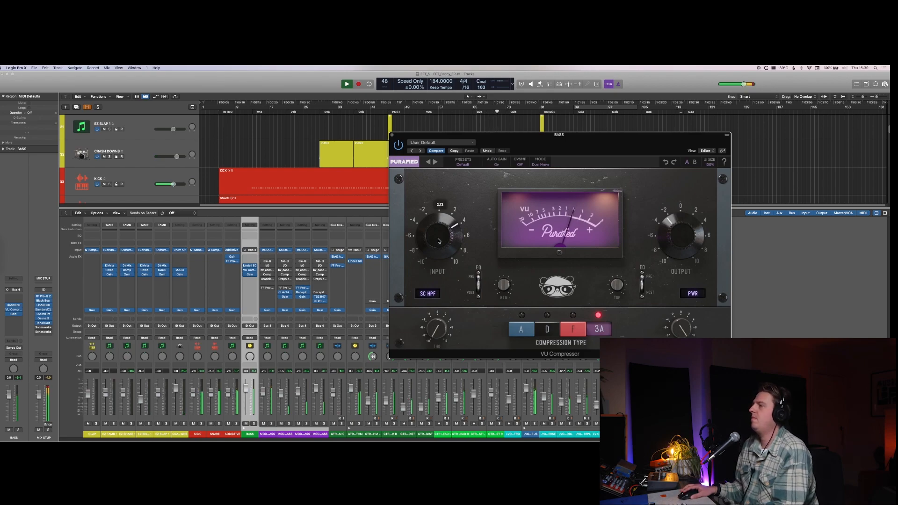
key("space")
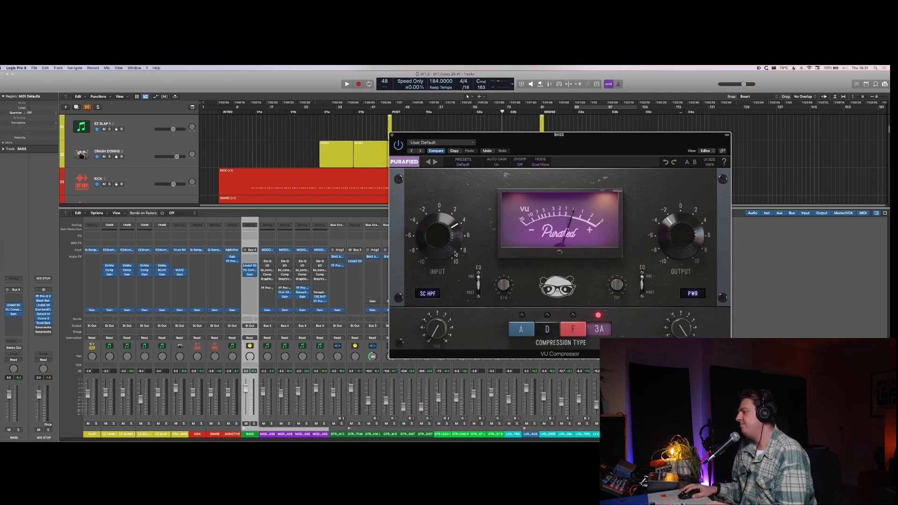
Step: Try a lower setting on the dial below the VU Compressor's output, restore it, and mute the dark blue channel in the mixer
key("space")
mouse_move(678, 336)
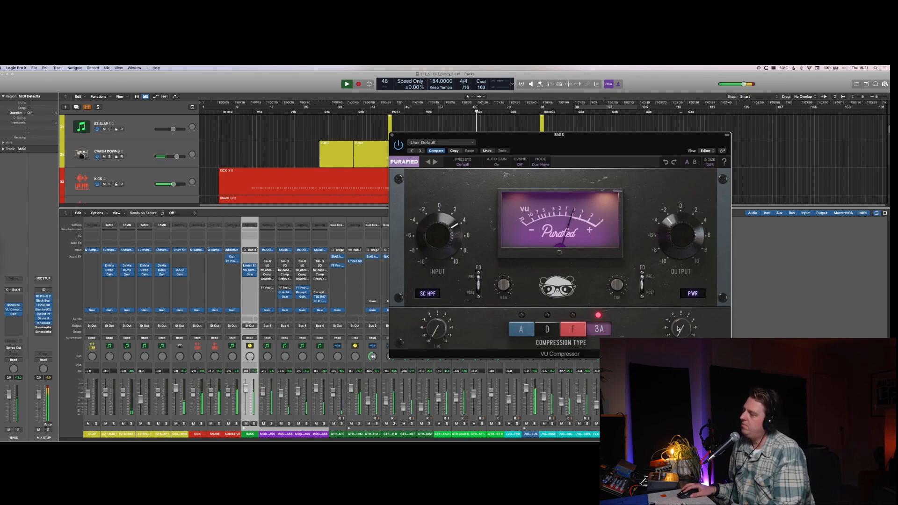
left_click_drag(679, 329, 680, 285)
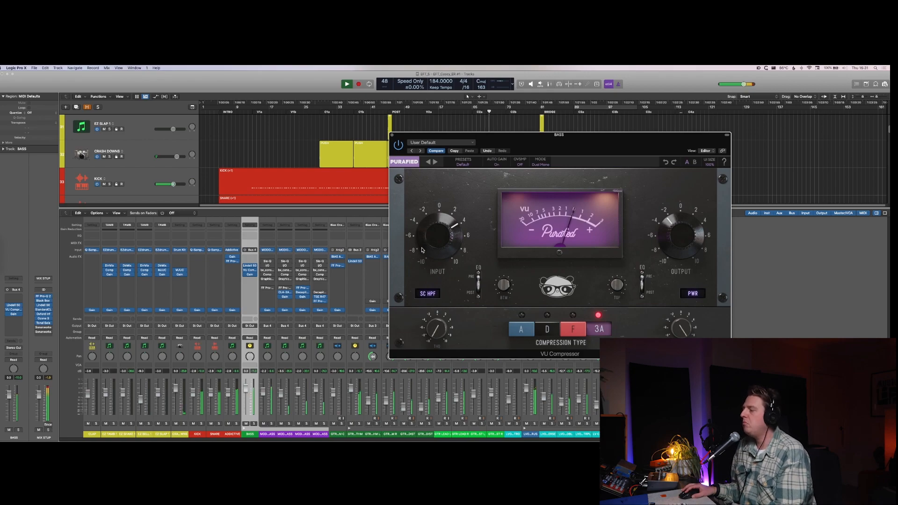
left_click(526, 425)
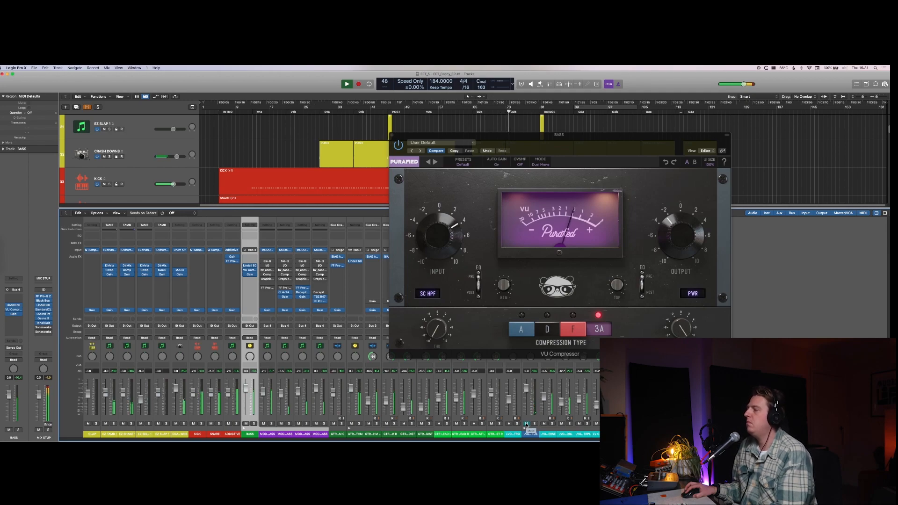
key("space")
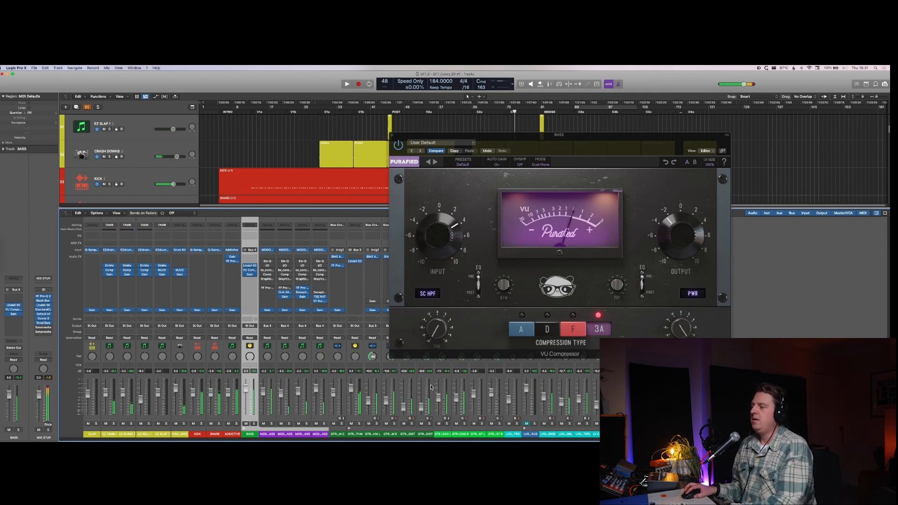
Step: Insert the Sie-Q equalizer before Lindell 50 Channel on the BASS stack
left_click(250, 261)
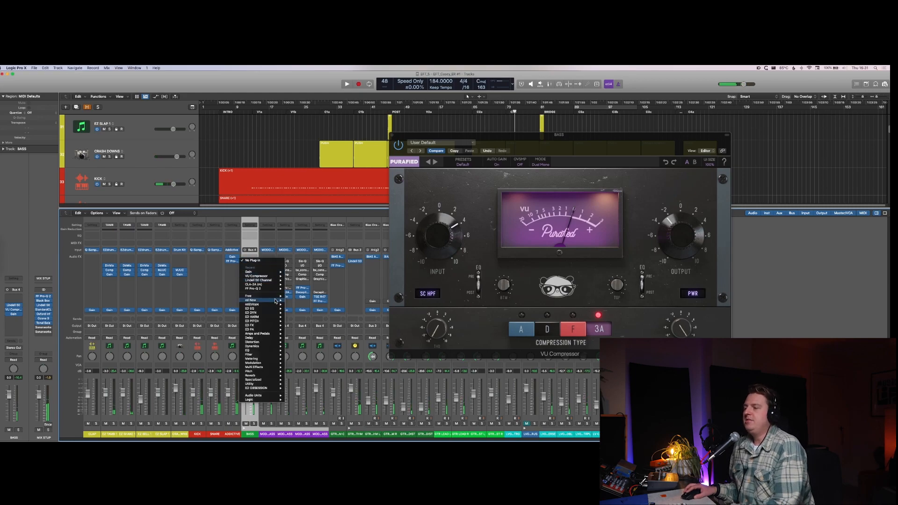
mouse_move(269, 298)
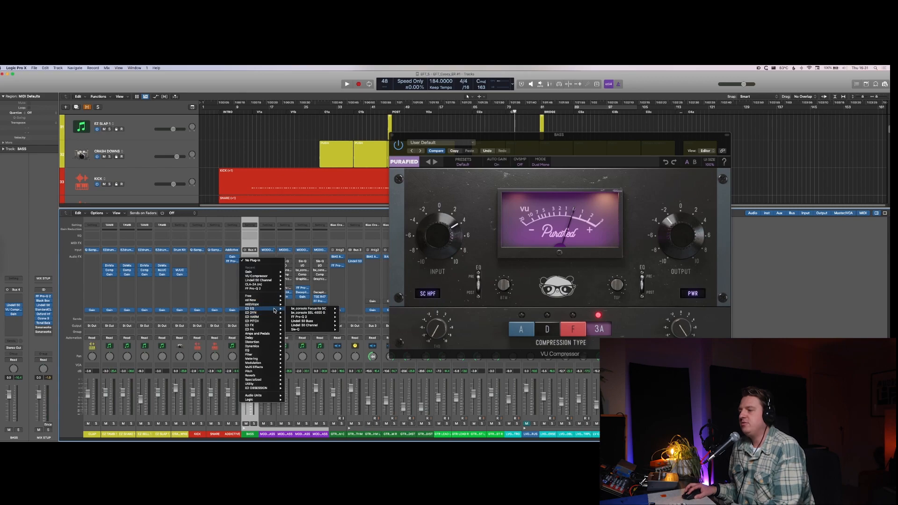
left_click(295, 329)
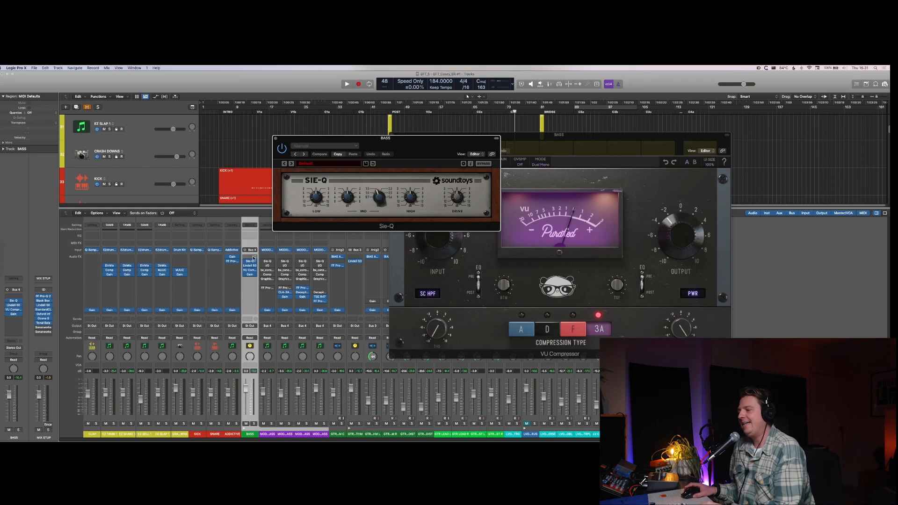
Step: Lower the Sie-Q's mid frequency with BASS soloed, check it in the full mix, and shift the plug-in window slightly
key("space")
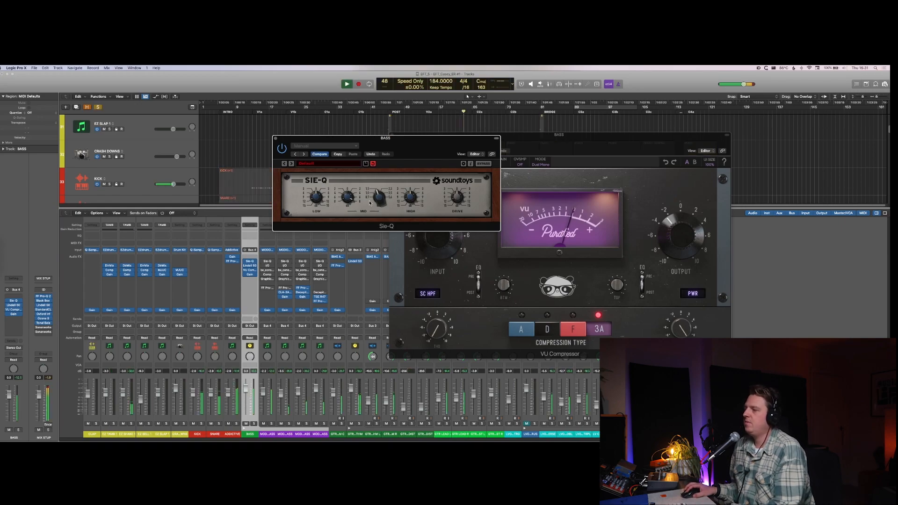
key("s")
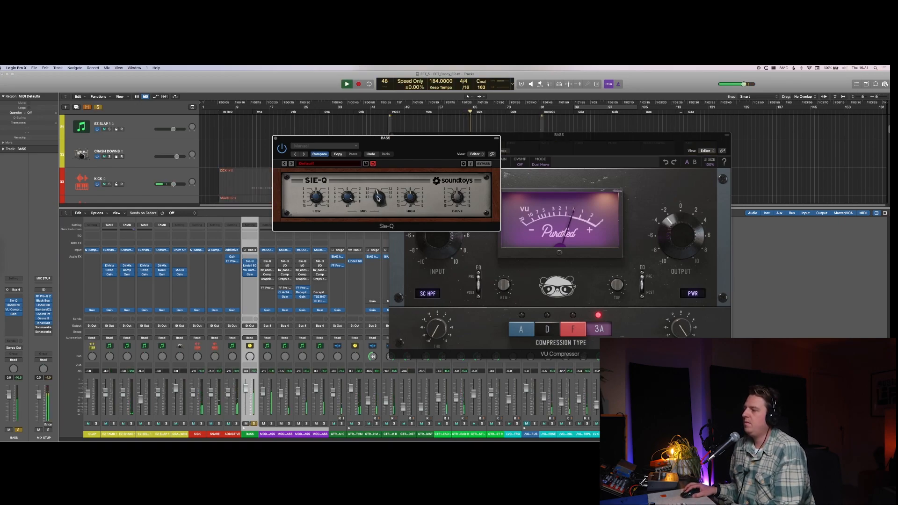
left_click_drag(378, 198, 378, 222)
key("s")
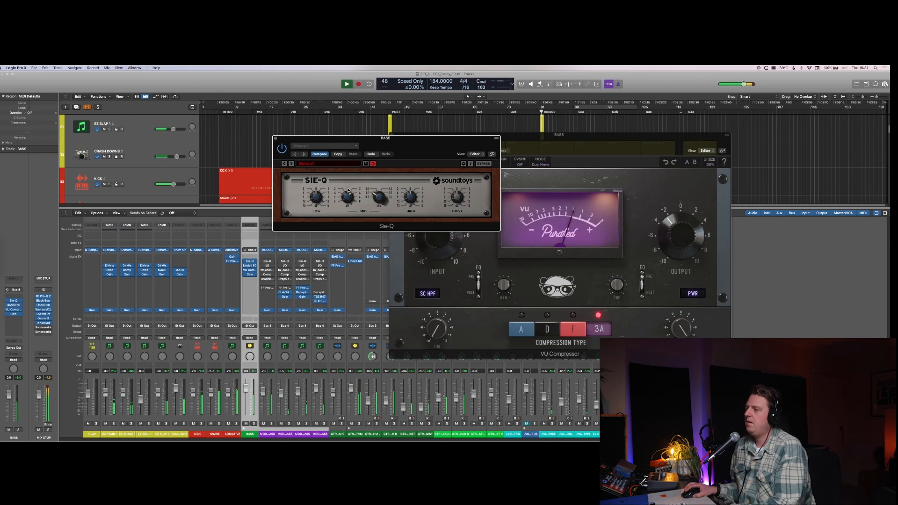
key("space")
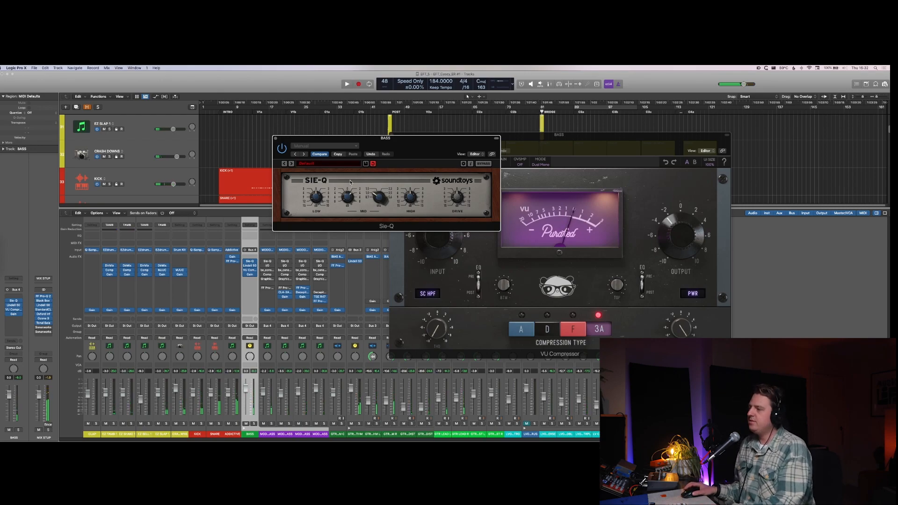
left_click_drag(445, 136, 445, 134)
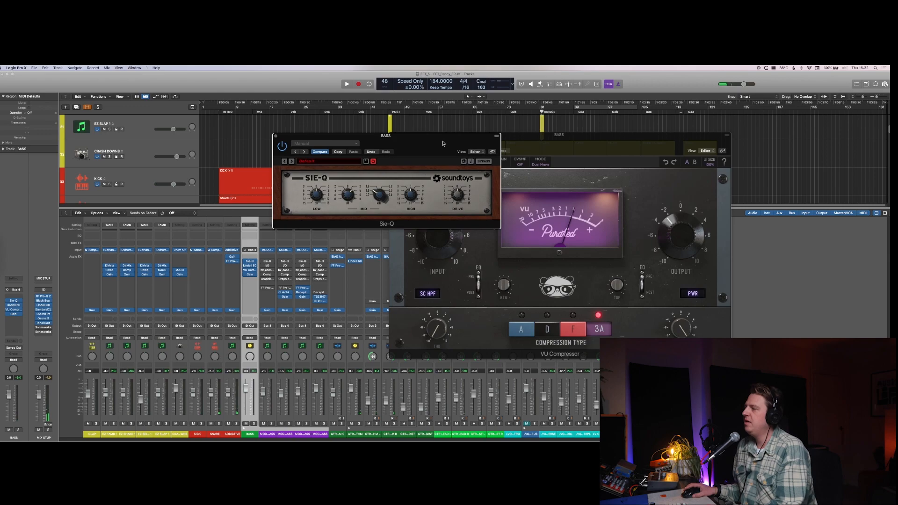
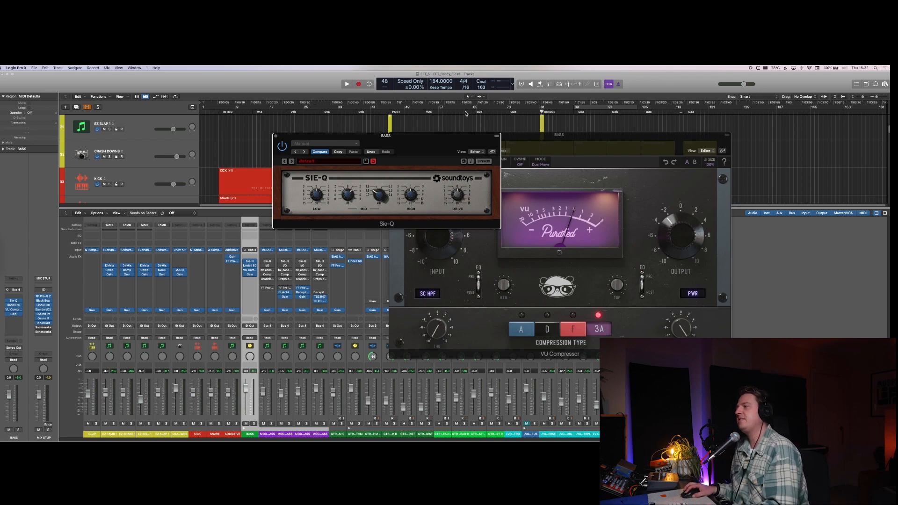
Step: Hide the open plug-in windows and recolor the BASS stack bluish purple
key("v")
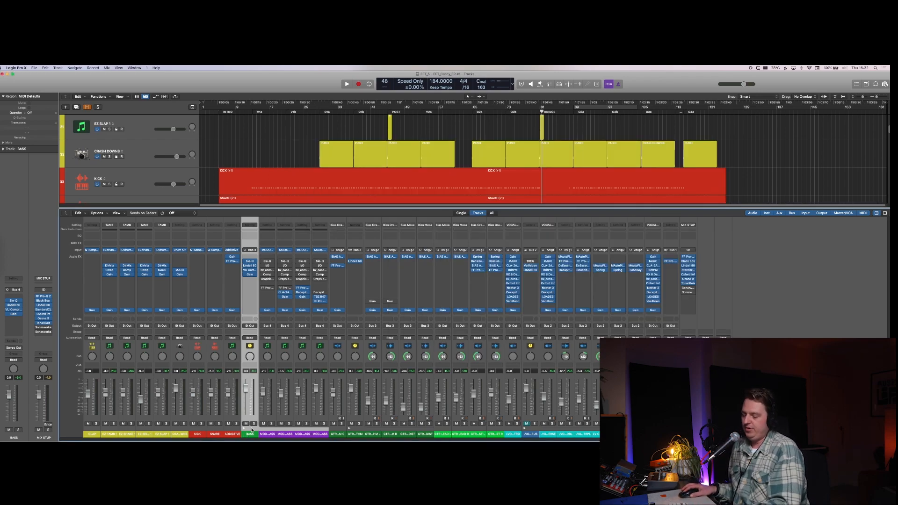
key("alt+c")
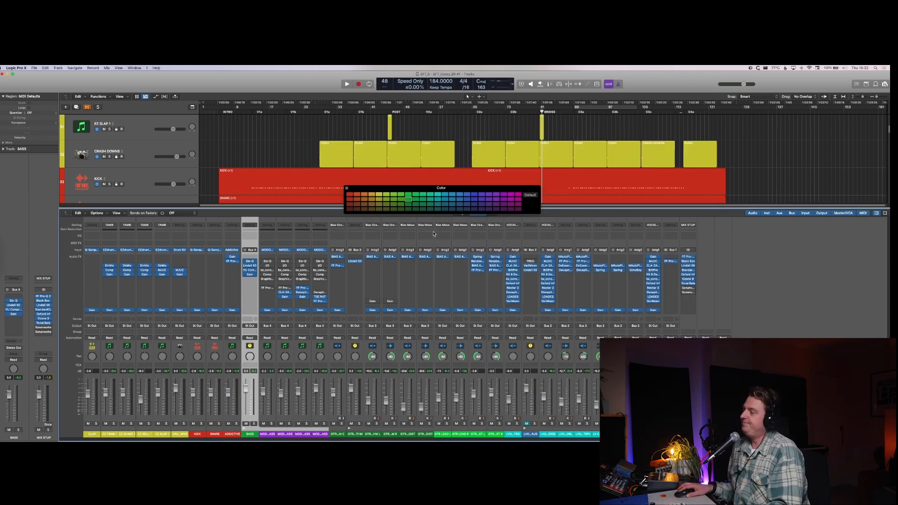
left_click(486, 197)
key("alt+c")
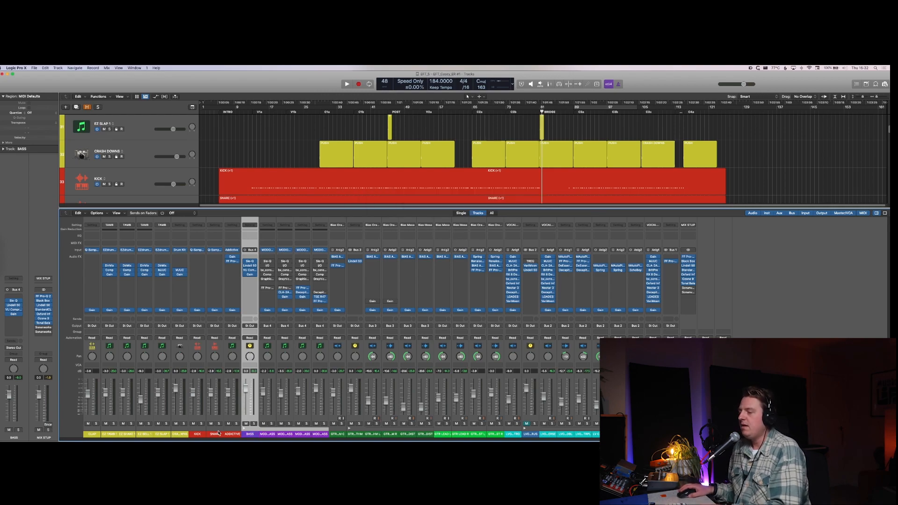
Step: Solo the ADDICTIVE drum track with the last chorus looping, and duplicate the track with a copy of its region
left_click(233, 434)
key("x")
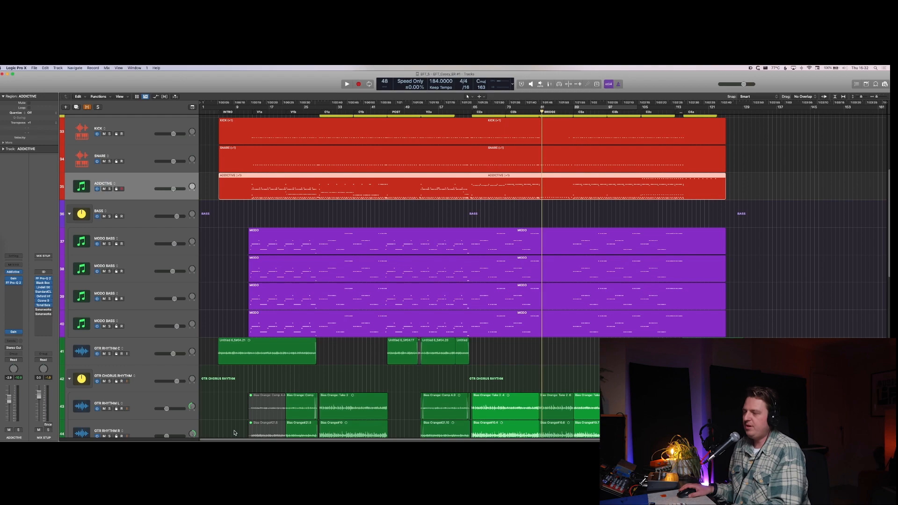
key("s")
key("space")
key("c")
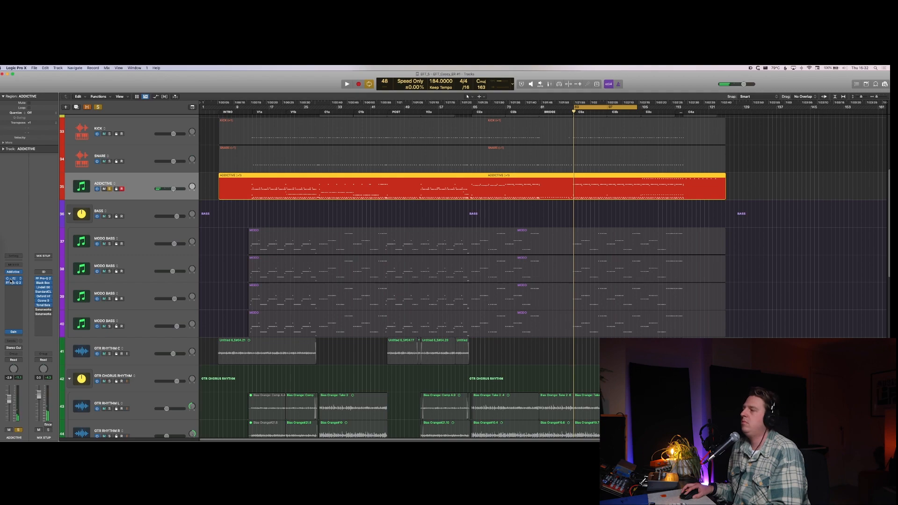
key("space")
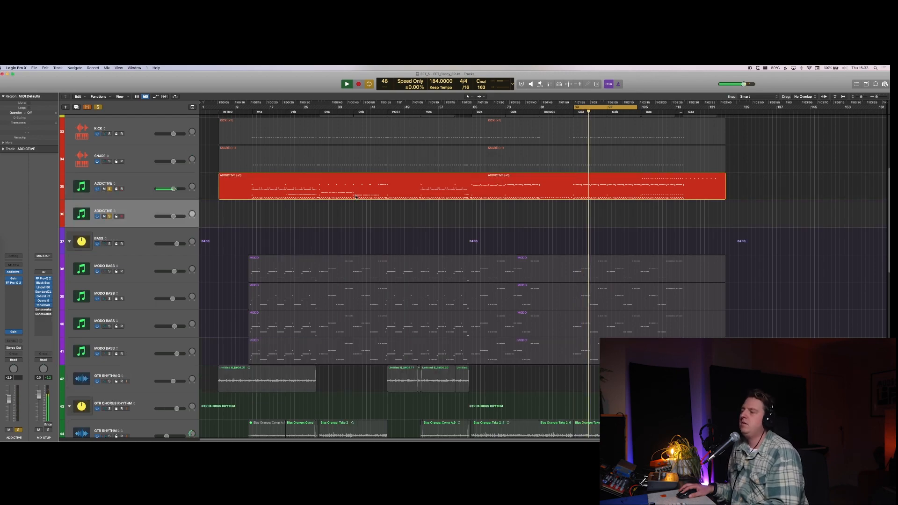
left_click_drag(356, 196, 355, 224)
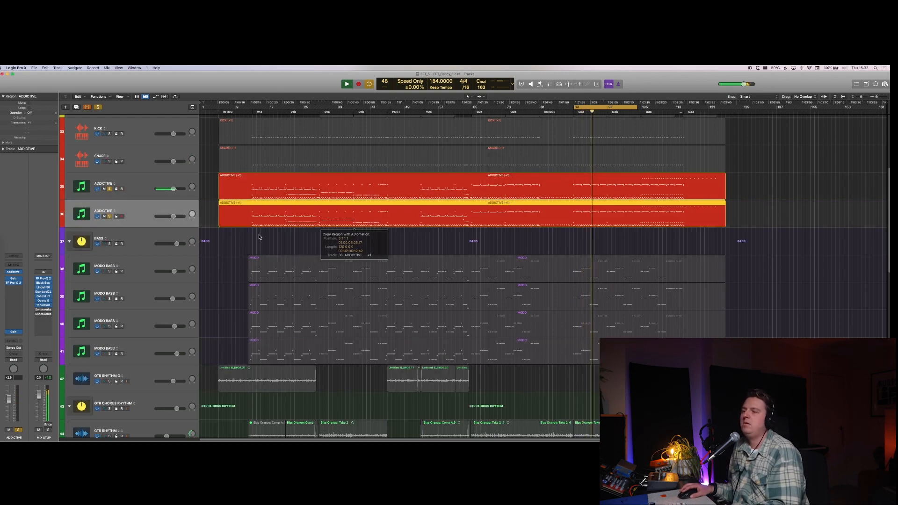
Step: Insert a stereo Black Box Analog Design HG-2 on the duplicate ADDICTIVE track and load its Ed Dark Room preset
left_click(7, 288)
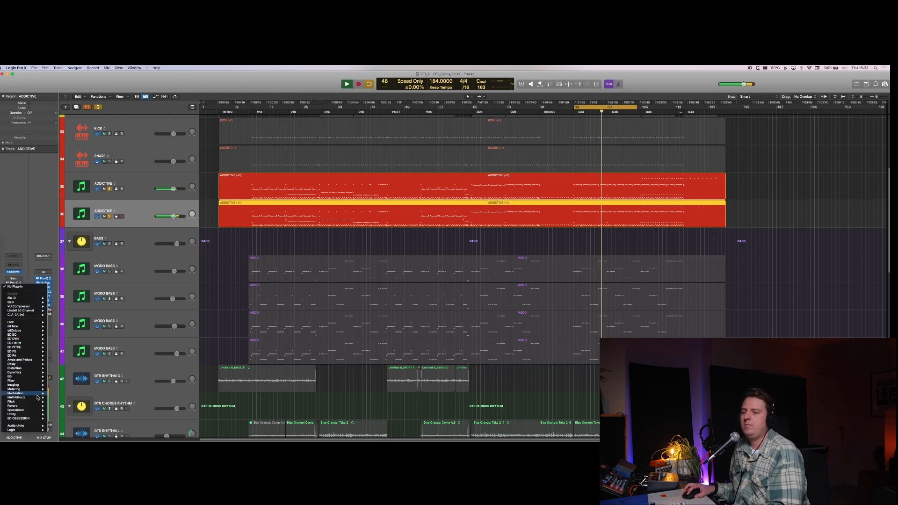
mouse_move(38, 358)
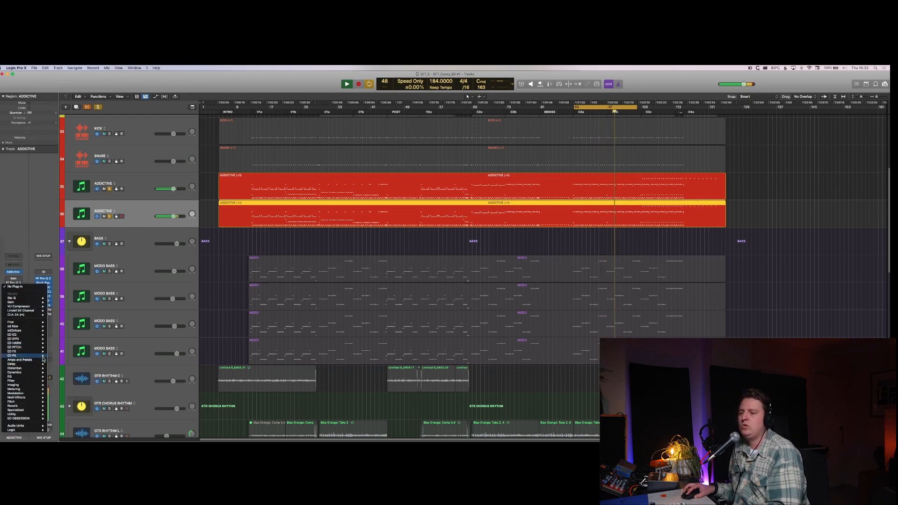
mouse_move(80, 357)
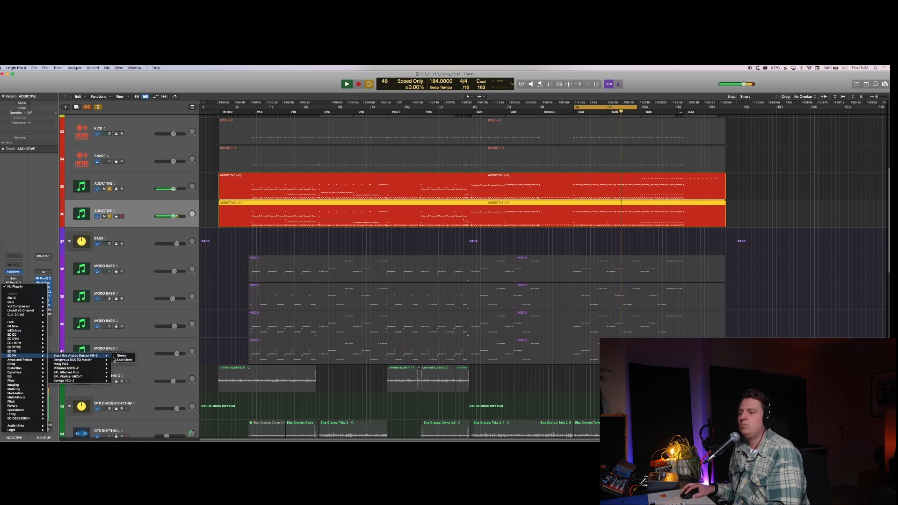
left_click(118, 357)
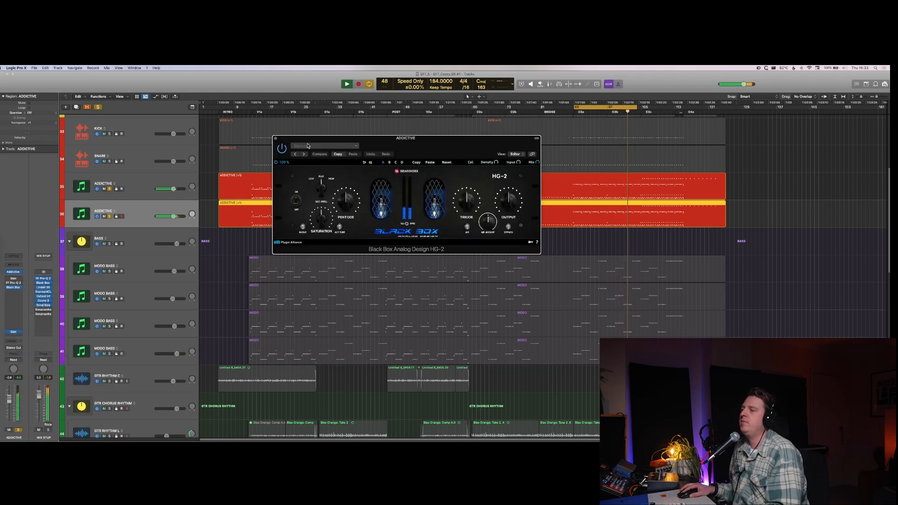
left_click(323, 146)
scroll(309, 367, "down", 2)
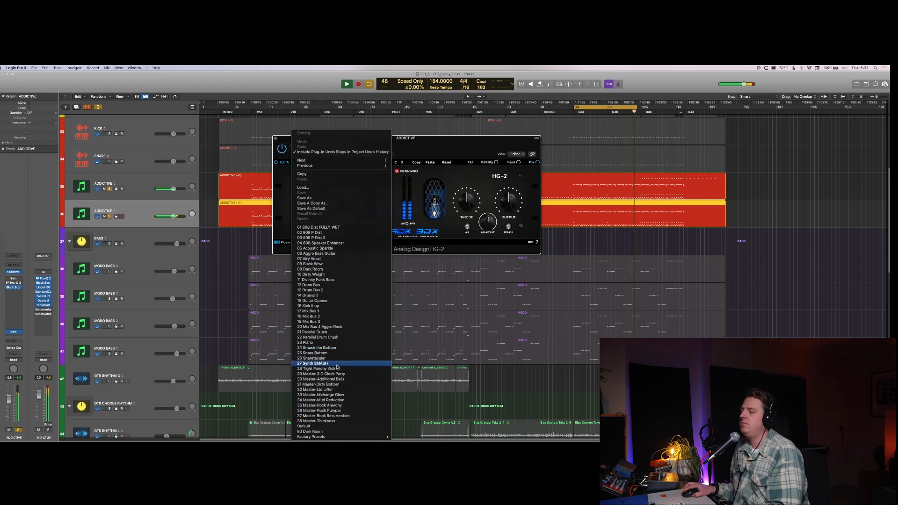
left_click(311, 431)
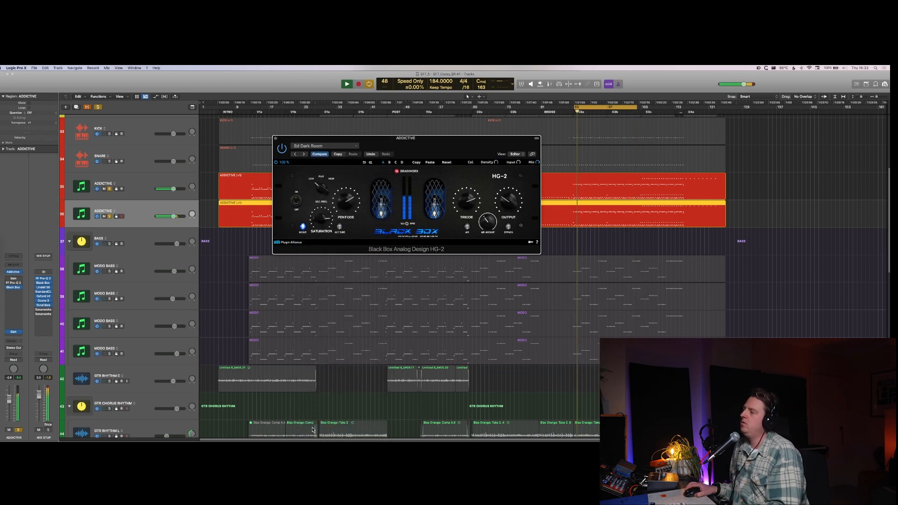
Step: Audition the duplicate ADDICTIVE track without the original, check its Gain plug-in, and hide the plug-in windows
left_click(112, 189)
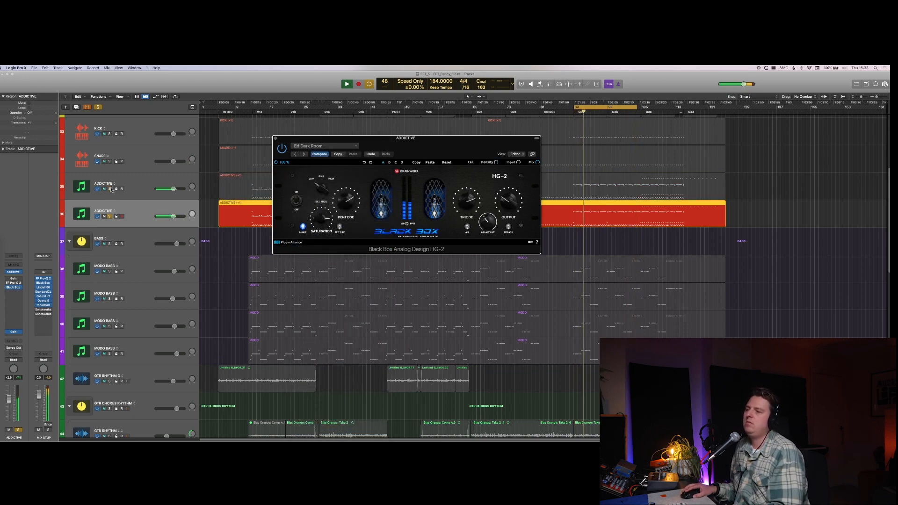
left_click(15, 279, "alt")
left_click(14, 279)
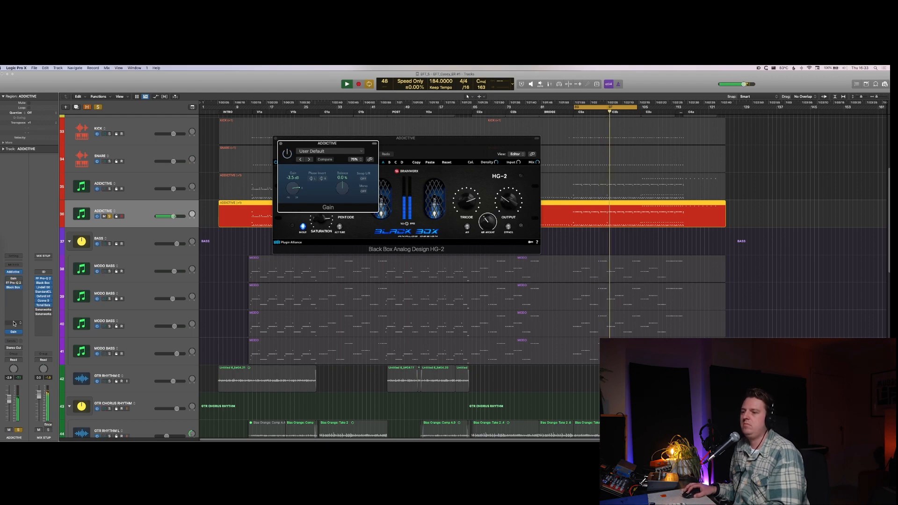
key("v")
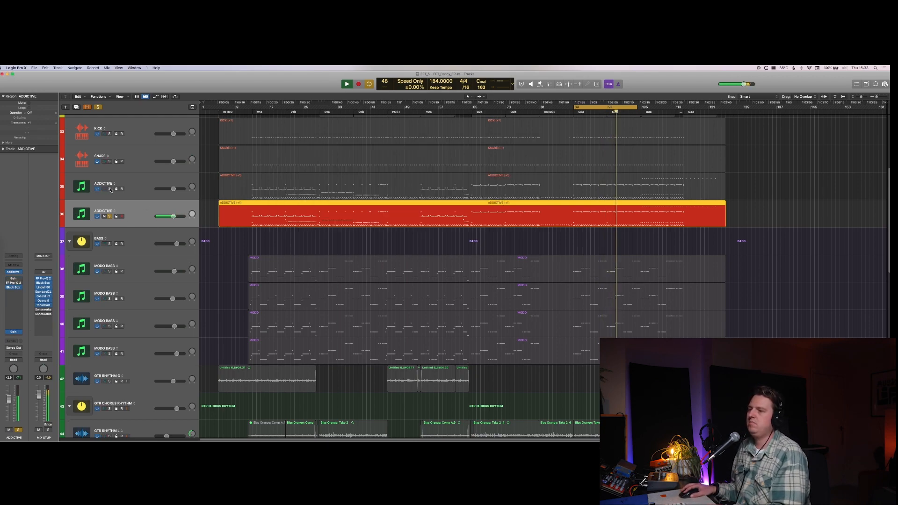
Step: Lower the duplicate ADDICTIVE channel's fader to about -17.2 dB in the mixer, comparing it muted and unmuted in the full mix
key("Up")
key("x")
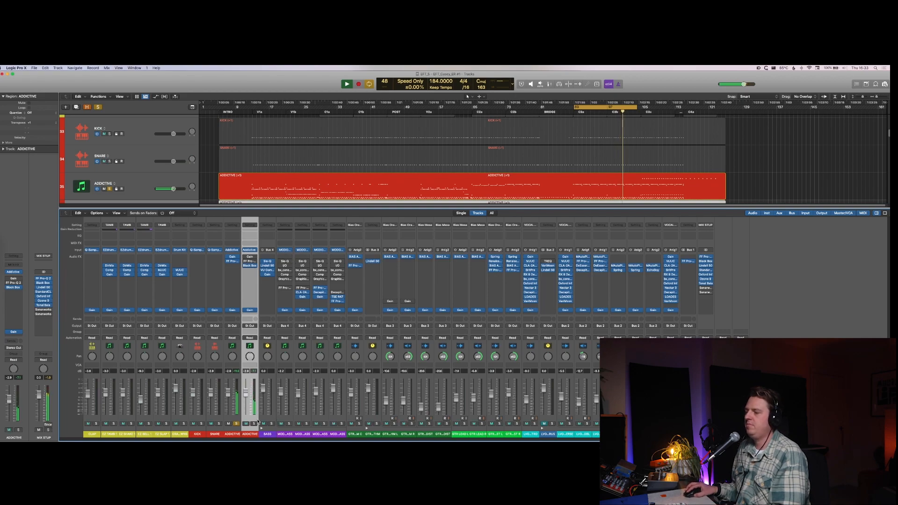
left_click_drag(249, 394, 246, 403)
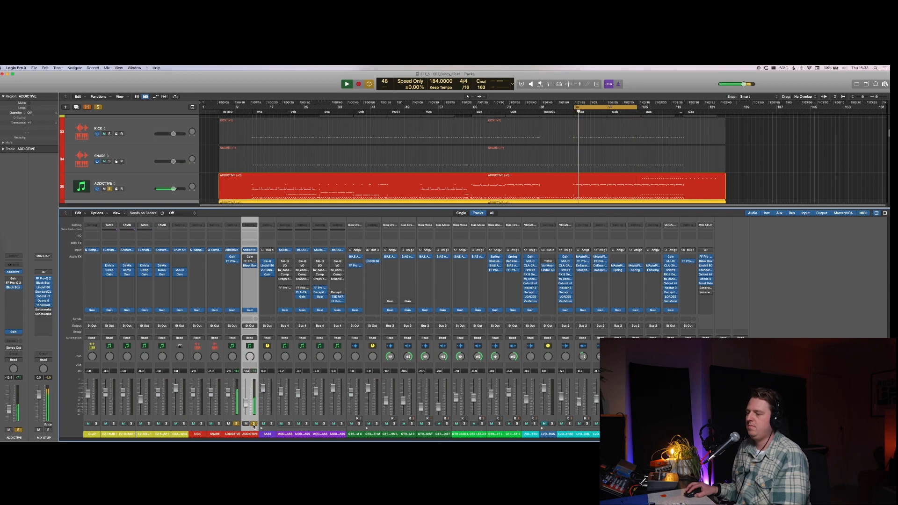
left_click(254, 424)
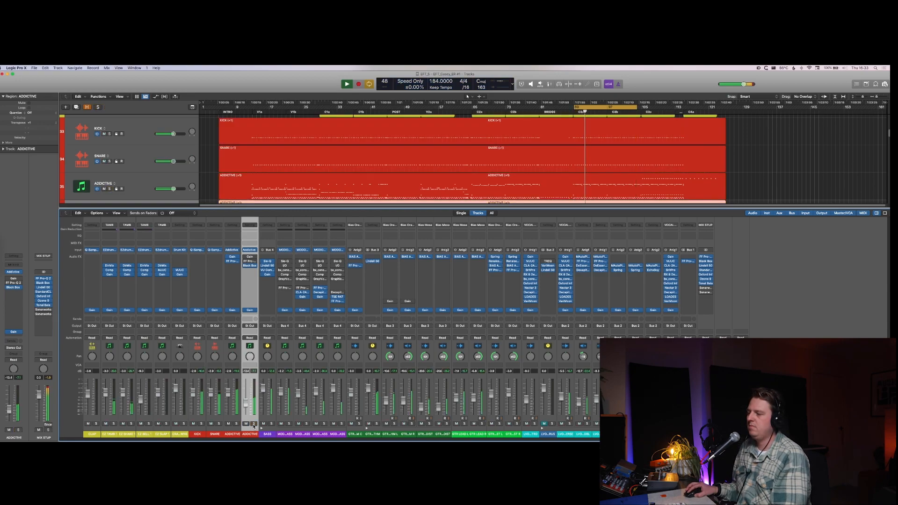
left_click(246, 424)
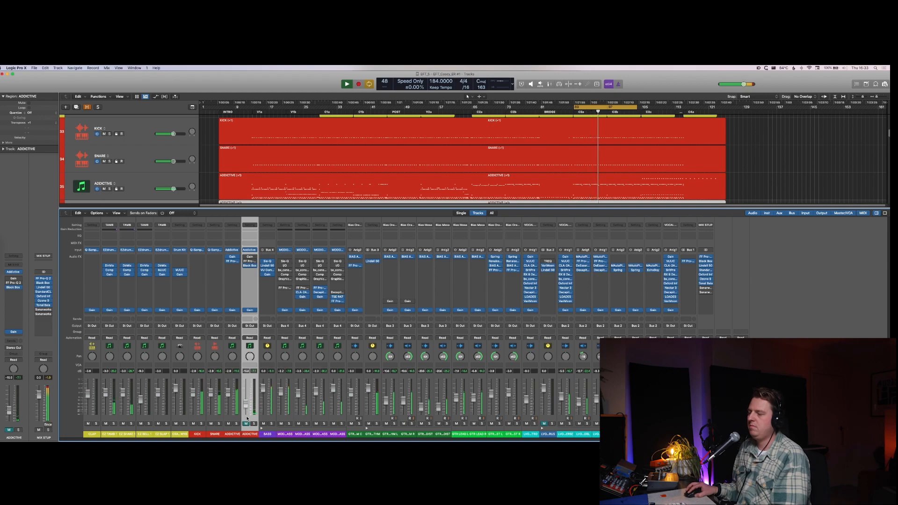
left_click(247, 424)
left_click_drag(246, 404, 247, 408)
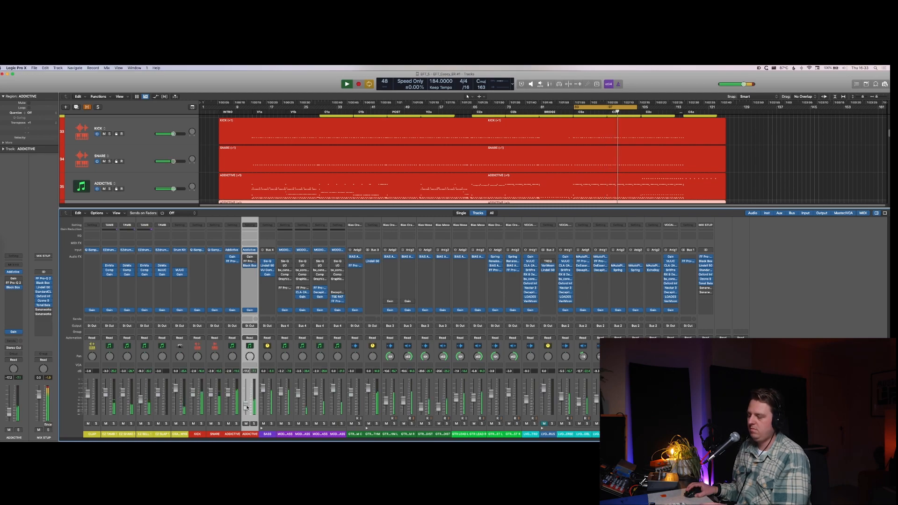
Step: Close the mixer, solo the HG-2 processed ADDICTIVE duplicate, stop playback and duplicate that track
key("x")
key("s")
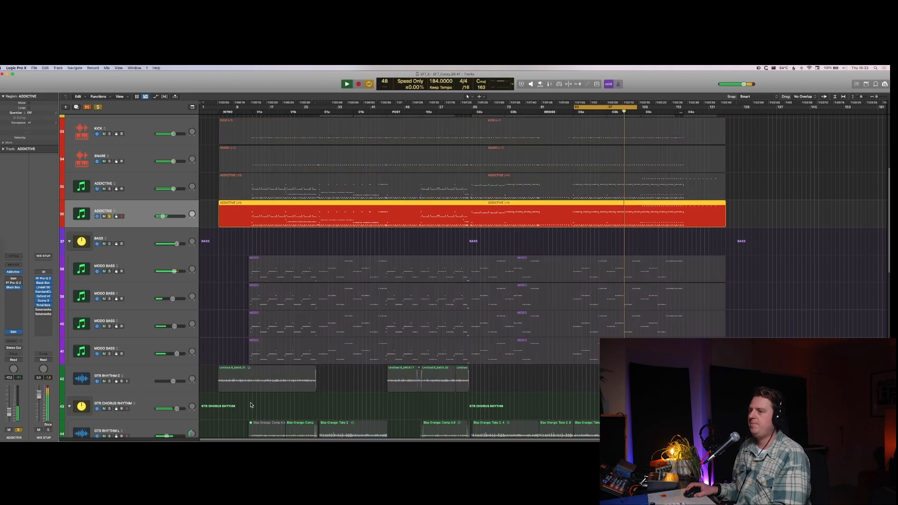
key("space")
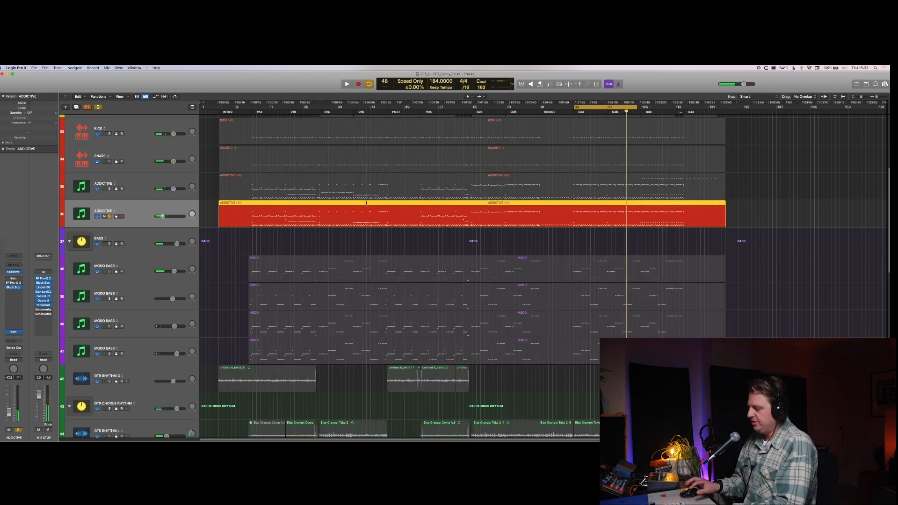
key("super+d")
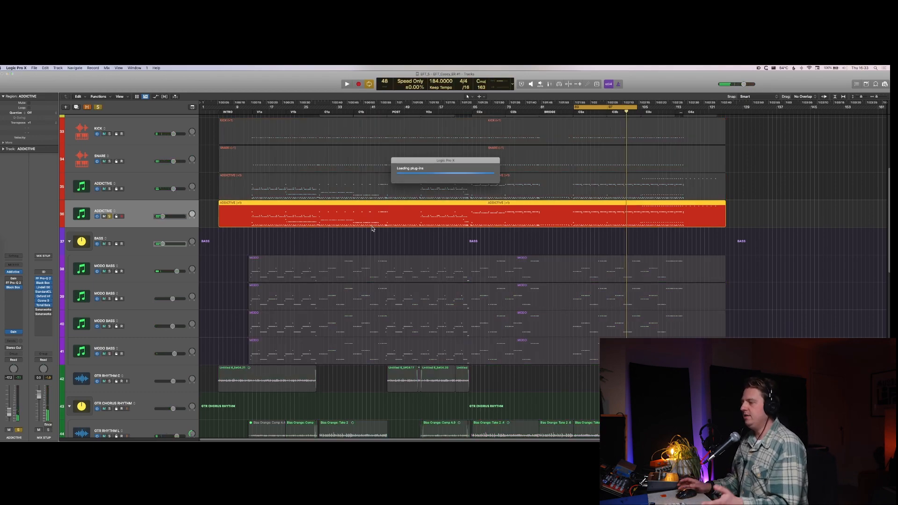
Step: Solo the original ADDICTIVE track as well and rename the first duplicate ADDICTIVE TUBS
key("Up")
key("Up")
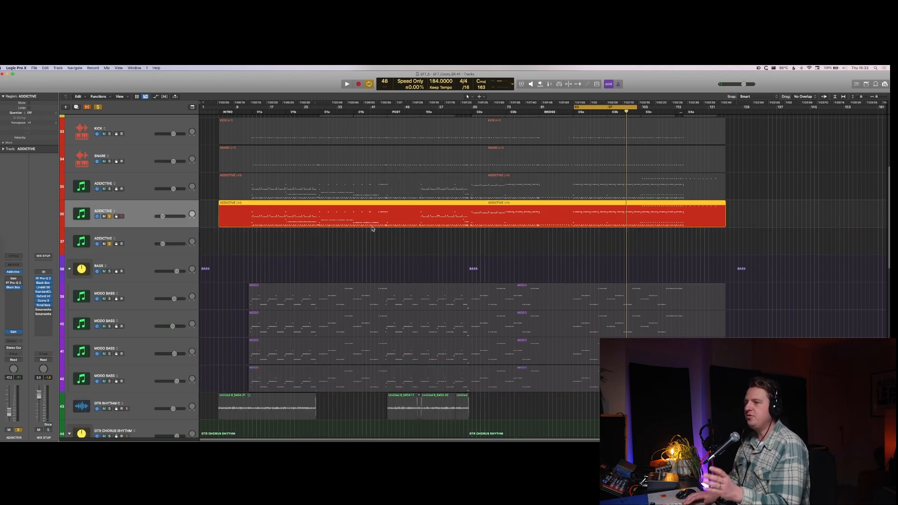
key("Down")
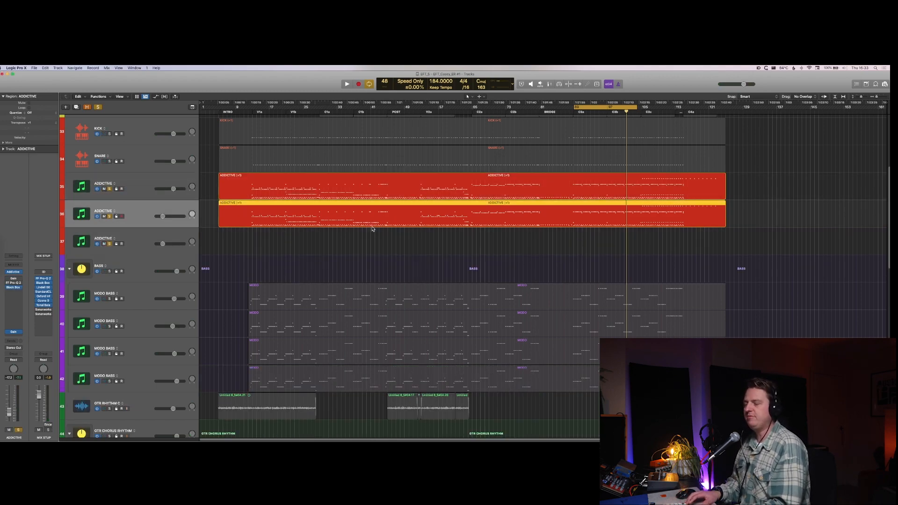
key("shift+Return")
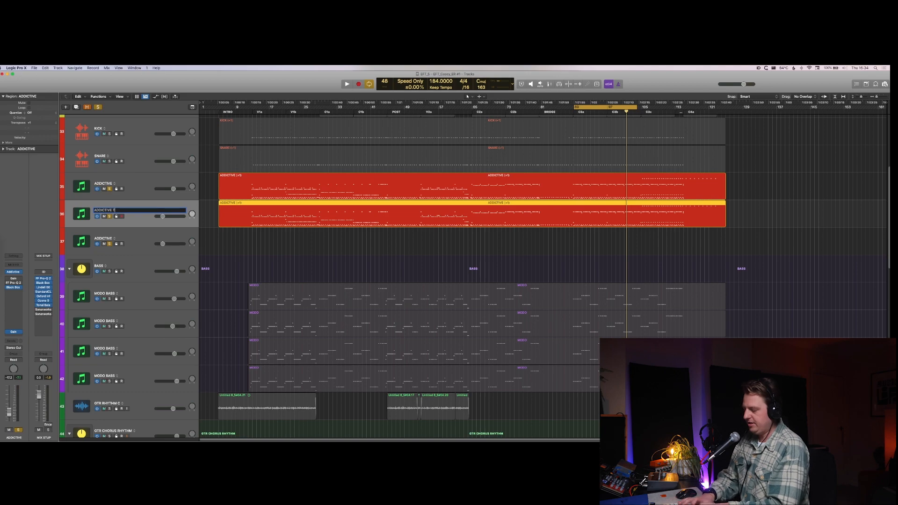
key("Return")
Step: Copy the ADDICTIVE TUBS region onto the second duplicate track and rename that track ADDICTIVE CYMBALS
key("Down")
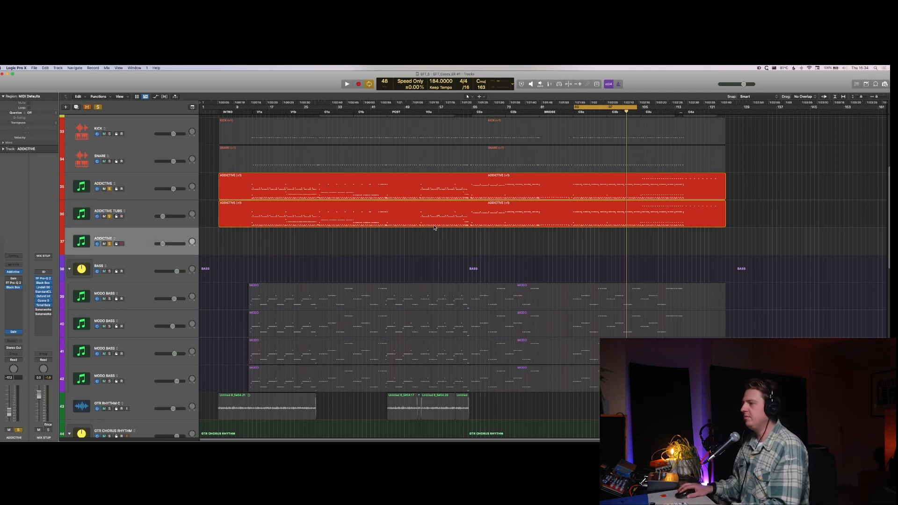
left_click_drag(436, 219, 437, 231)
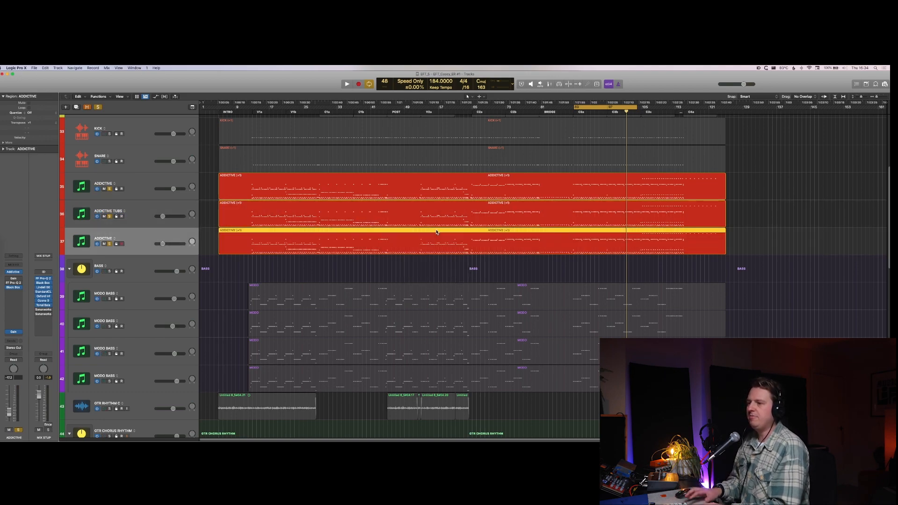
key("shift+Return")
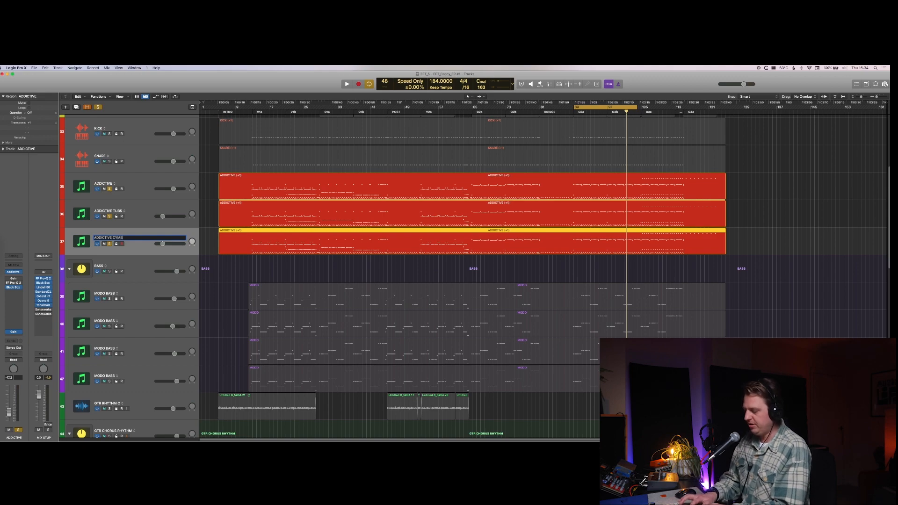
type("CYMBALS")
key("Return")
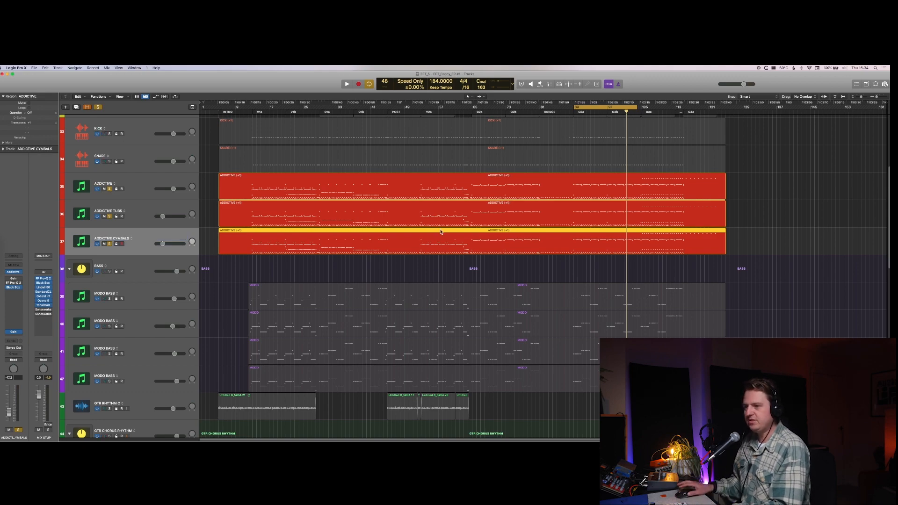
Step: Check the Addictive Drums 2 kit on ADDICTIVE CYMBALS, close its window and play the soloed drum tracks
left_click(14, 272)
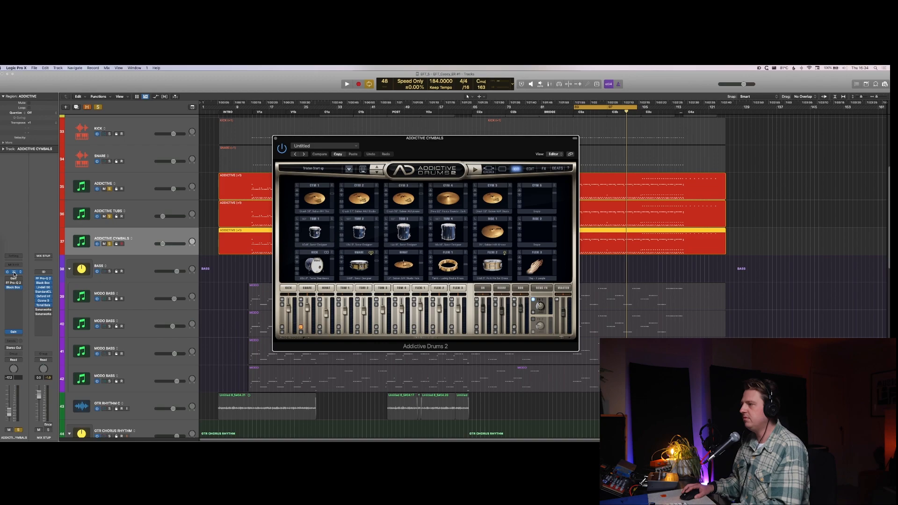
left_click(14, 273)
key("space")
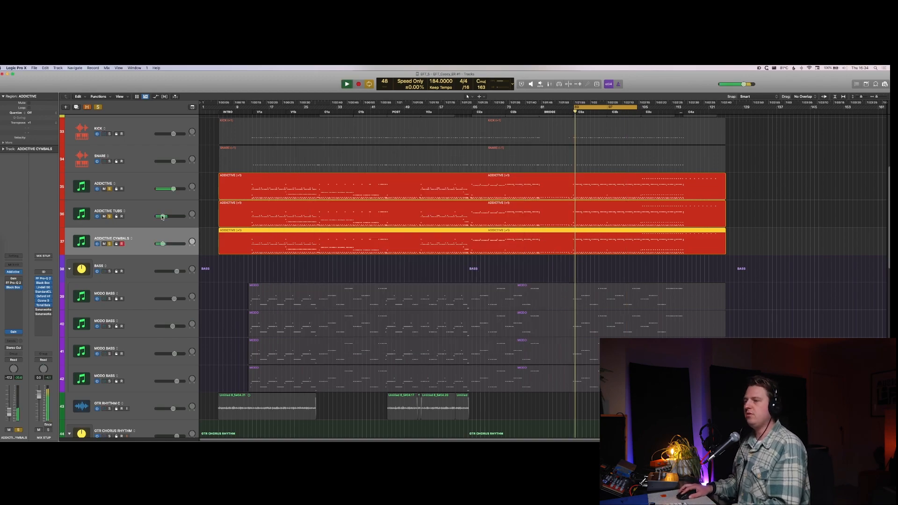
Step: Stop playback, open the ADDICTIVE TUBS region in the Piano Roll and mute all notes except the kick and snare rows
left_click(140, 220)
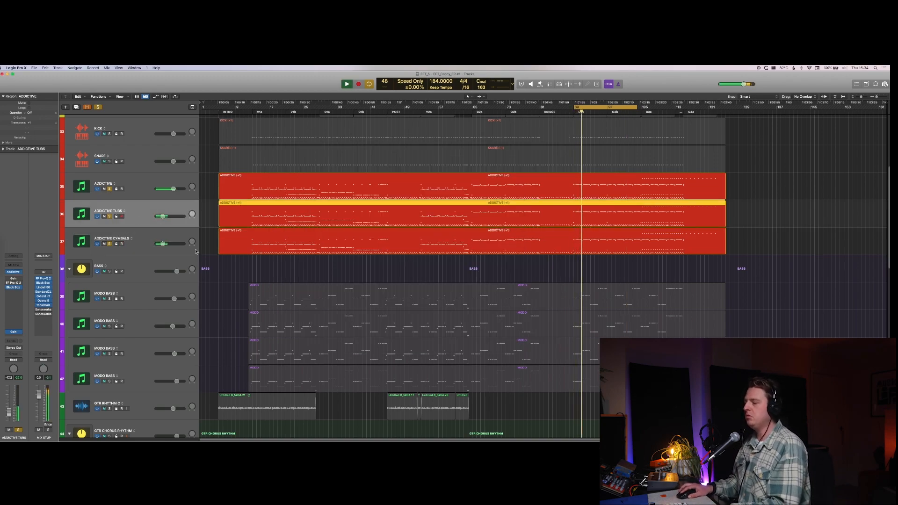
key("space")
key("e")
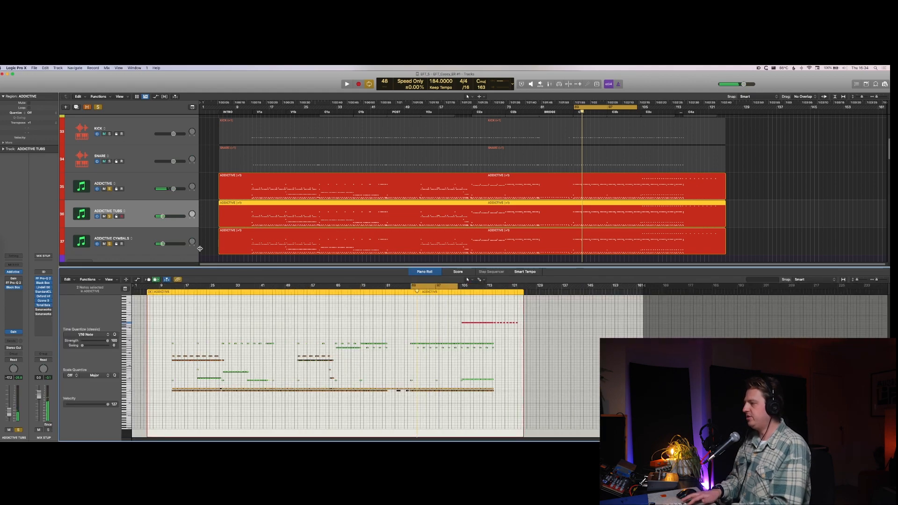
left_click_drag(447, 315, 523, 333)
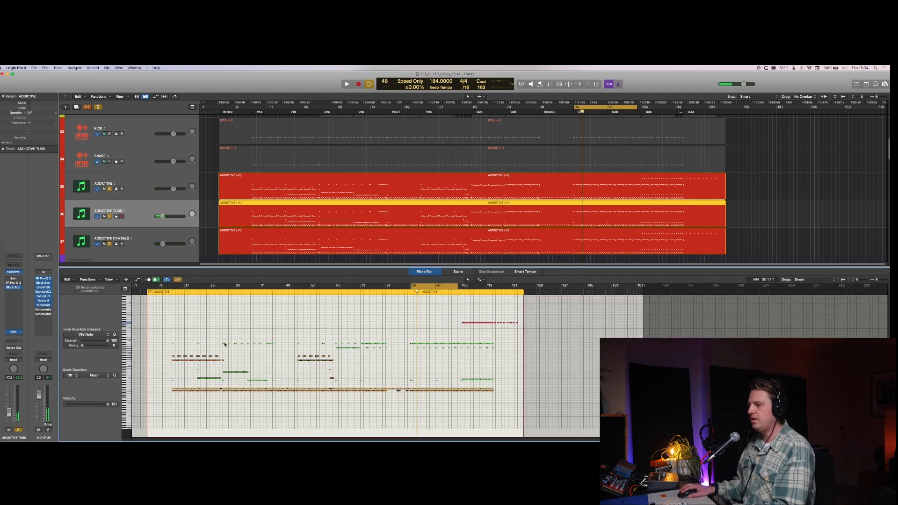
left_click_drag(160, 340, 519, 386)
left_click_drag(157, 300, 520, 386)
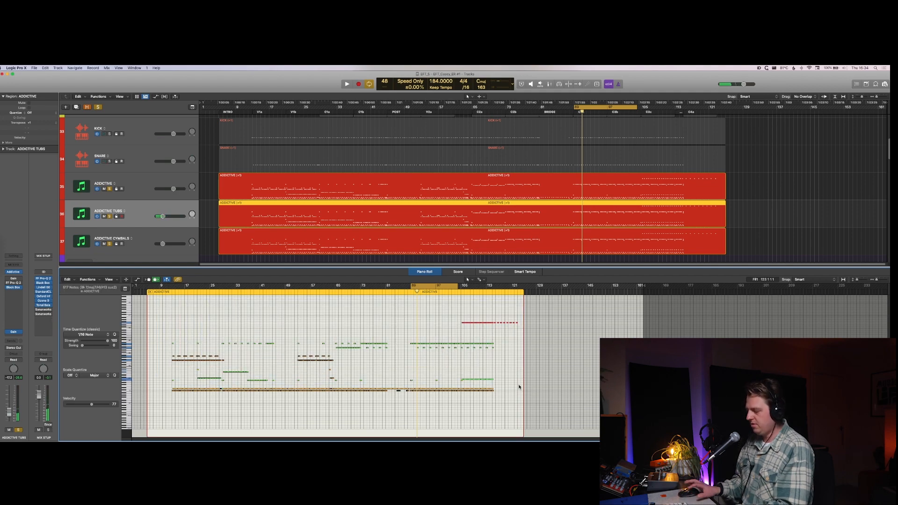
key("Delete")
Step: Examine the kick and snare notes left active in the ADDICTIVE TUBS region up close and across the whole song
key("super+Down")
key("super+Down")
key("super+Down")
key("super+Down")
key("super+Down")
key("super+Down")
key("super+Down")
key("super+Down")
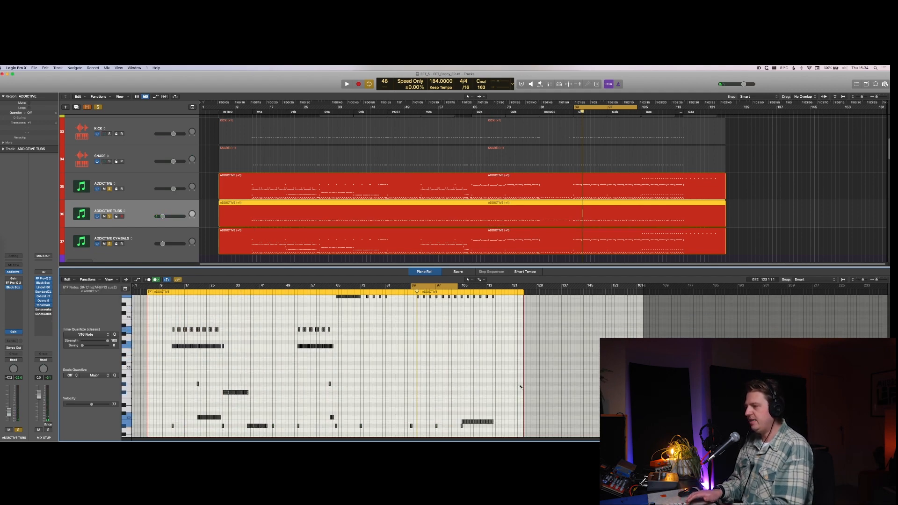
key("super+Right")
key("super+Right")
scroll(520, 379, "down", 10)
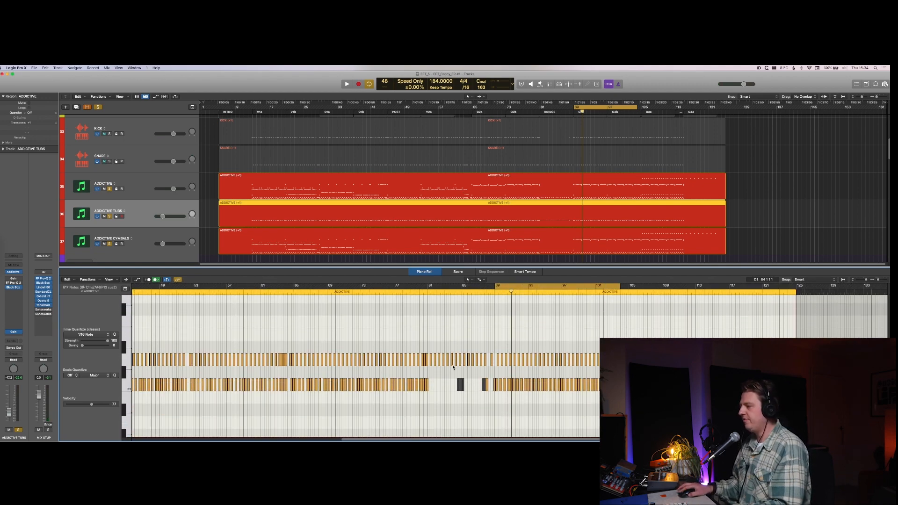
scroll(519, 370, "up", 5)
key("super+Right")
key("super+Right")
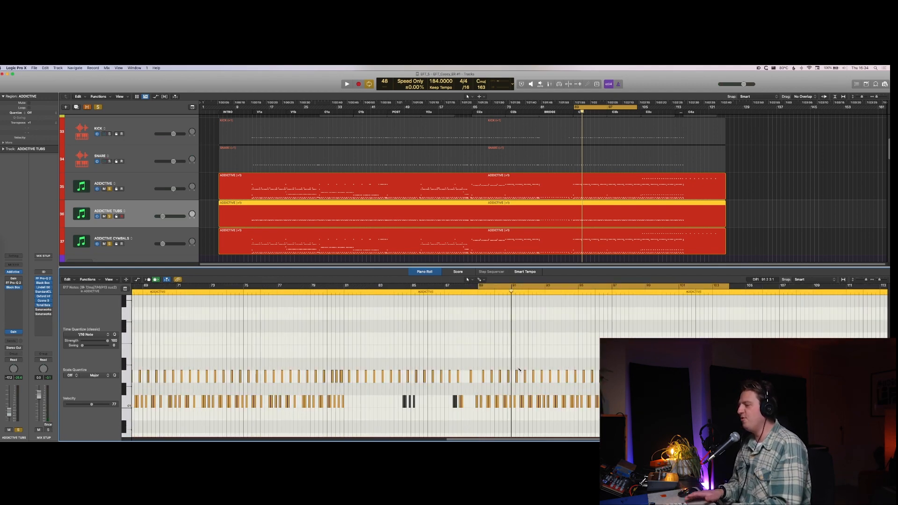
key("super+Right")
key("super+Right")
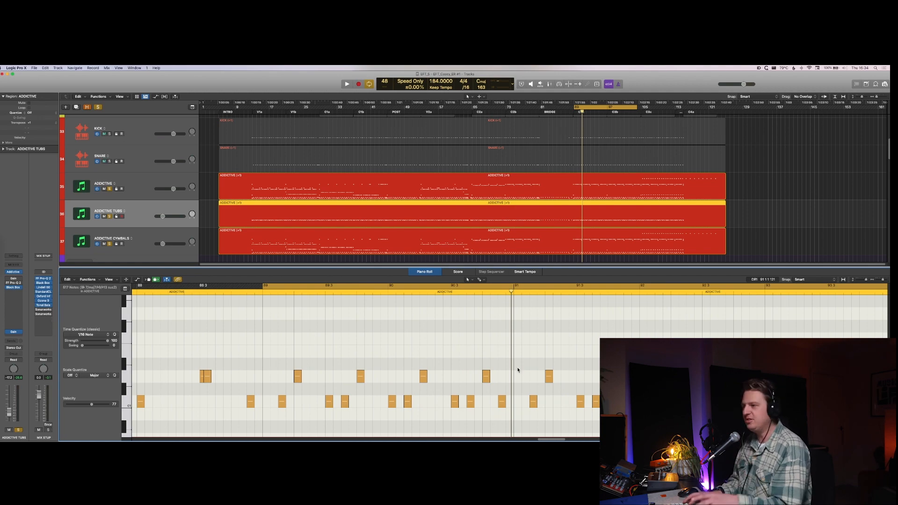
key("super+Left")
key("super+Left")
key("super+Left")
key("super+Left")
key("super+Left")
key("super+Left")
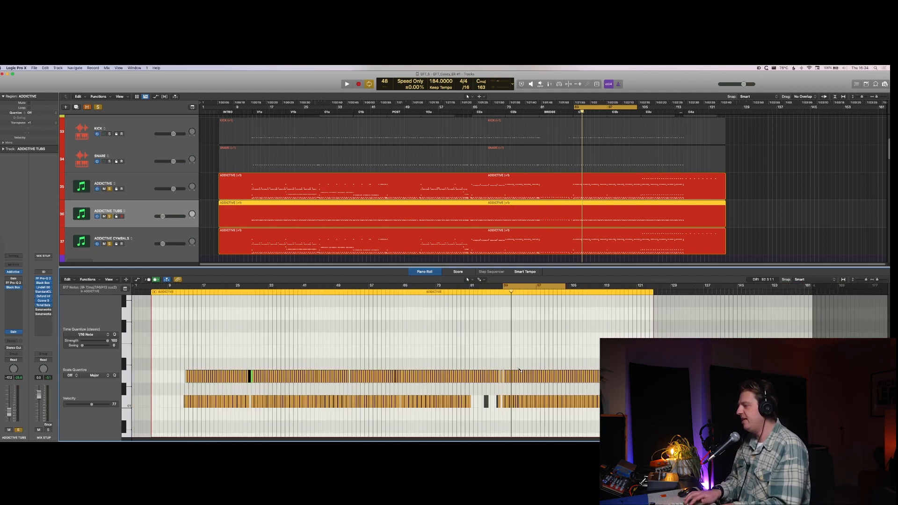
key("super+Up")
key("super+Up")
Step: Return to the ADDICTIVE TUBS track with only that track soloed and start playback
key("Down")
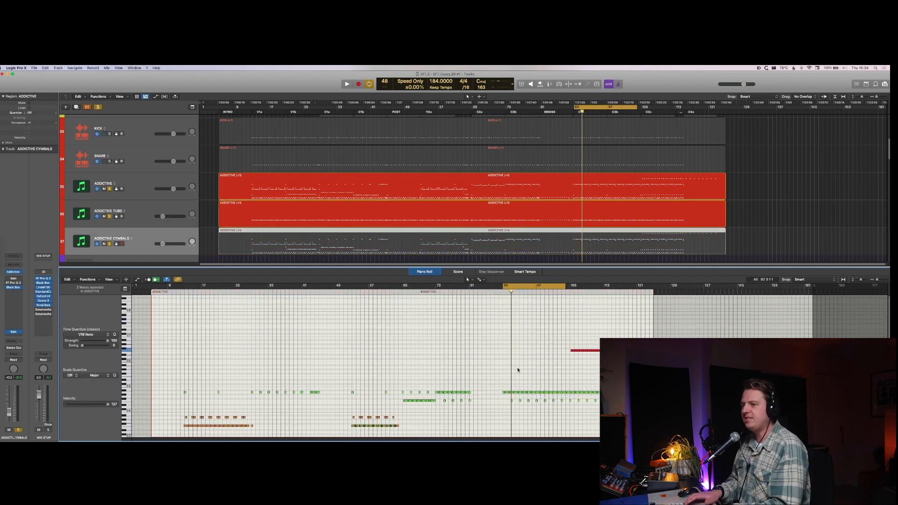
key("Up")
key("Up")
key("Down")
key("space")
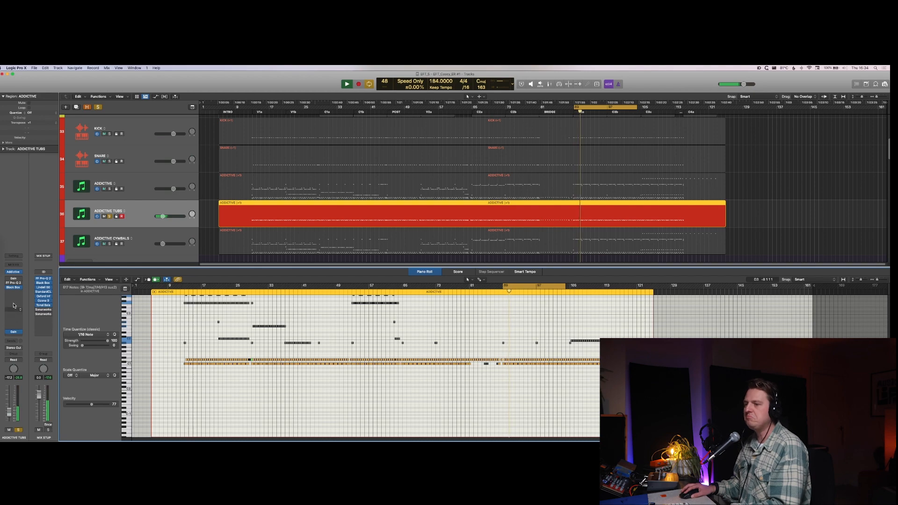
Step: Check the Black Box HG-2 settings on ADDICTIVE TUBS while listening to the track, and hide the plug-in window
left_click(13, 287)
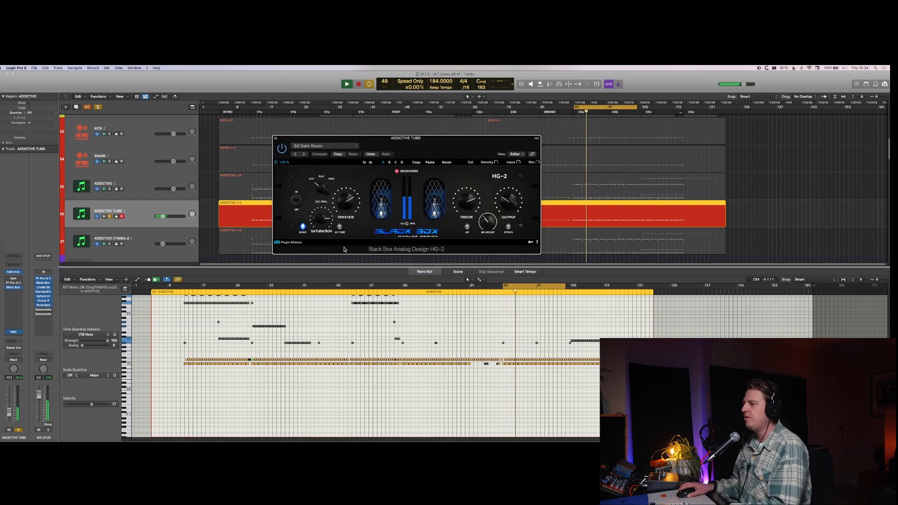
key("space")
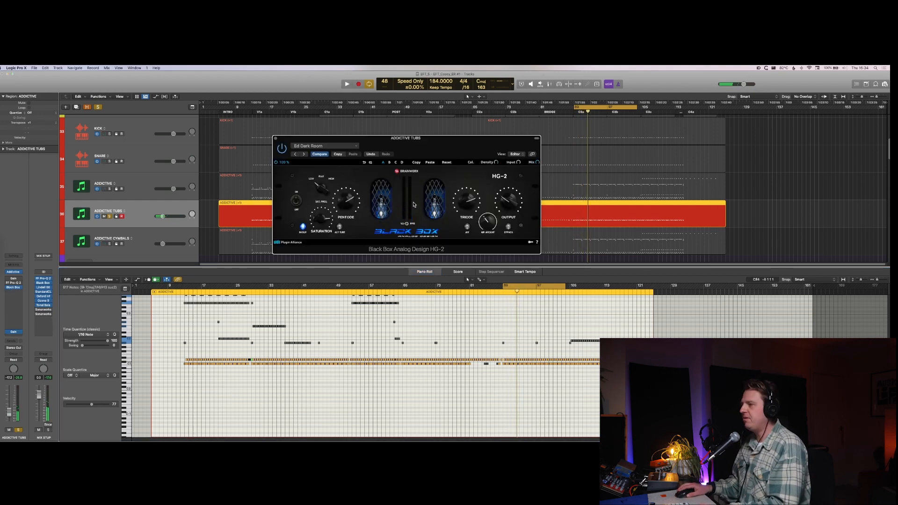
key("space")
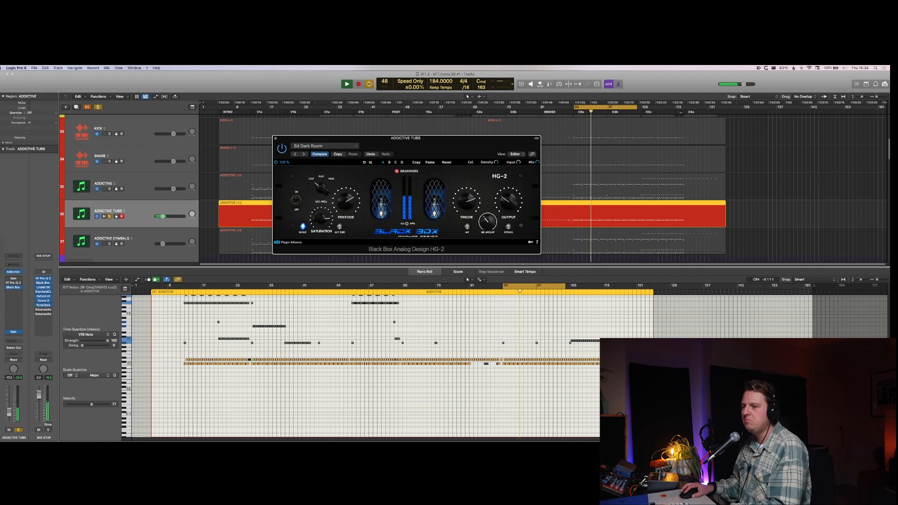
key("v")
Step: Show the mixer, solo ADDICTIVE alongside ADDICTIVE TUBS and set the ADDICTIVE TUBS fader to about -11 dB
key("x")
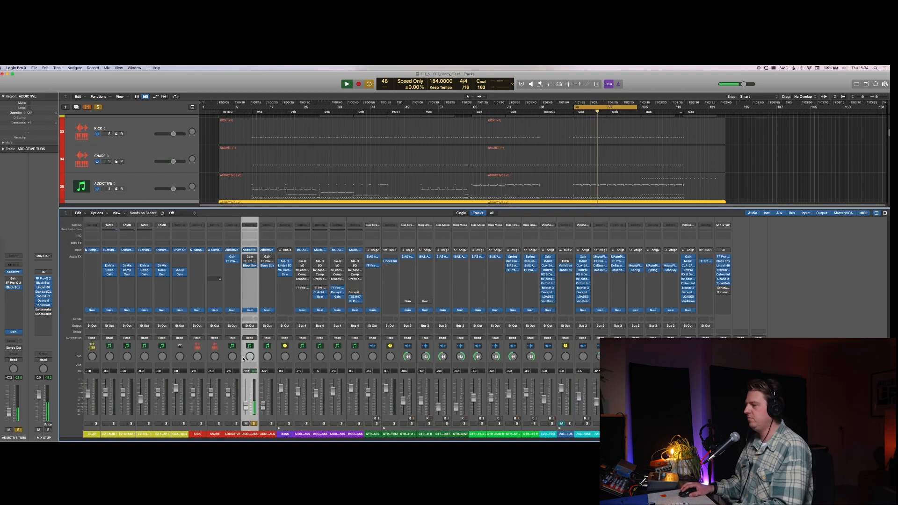
left_click(236, 423)
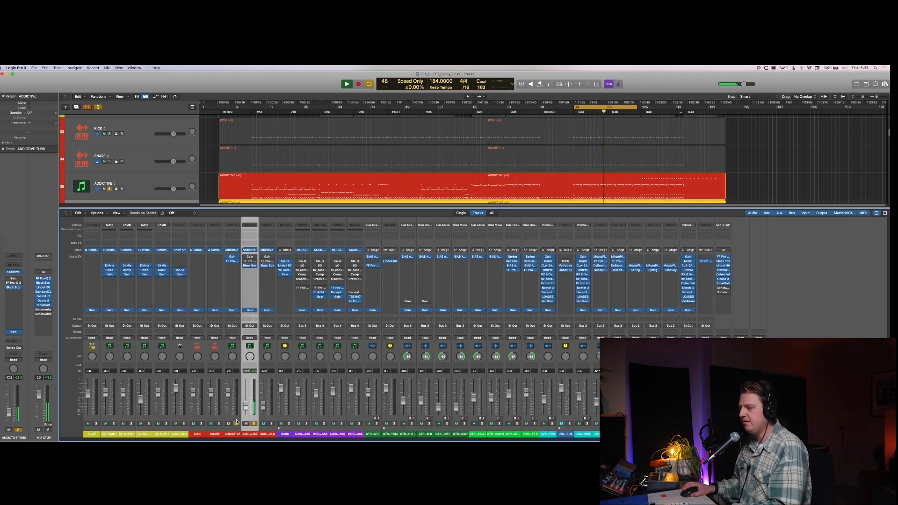
left_click(245, 395, "alt")
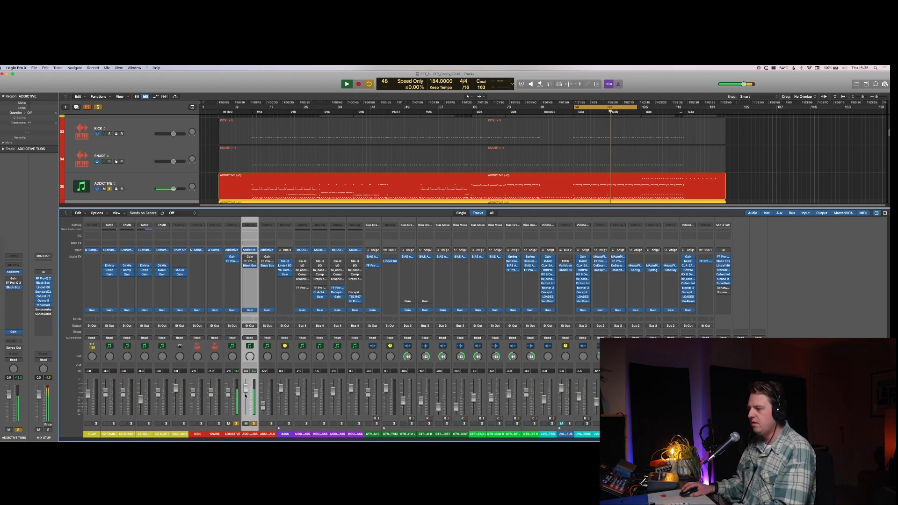
left_click_drag(245, 396, 246, 402)
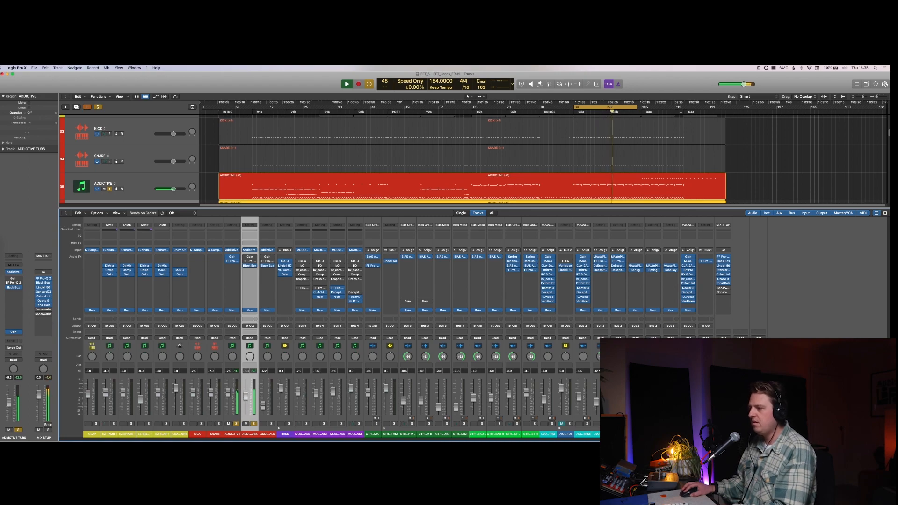
Step: Solo KICK and SNARE as well, lower the ADDICTIVE TUBS fader slightly against them, and unsolo ADDICTIVE TUBS
left_click(202, 424)
left_click(219, 424)
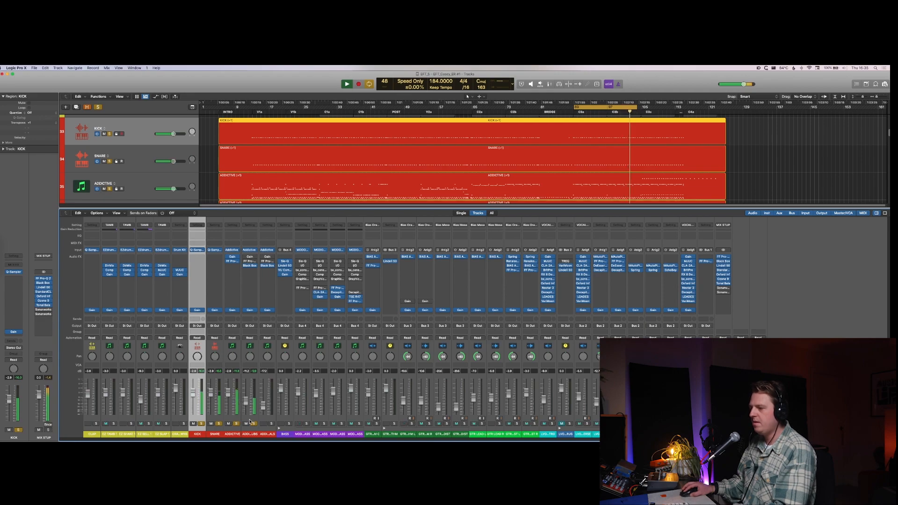
left_click_drag(246, 402, 246, 405)
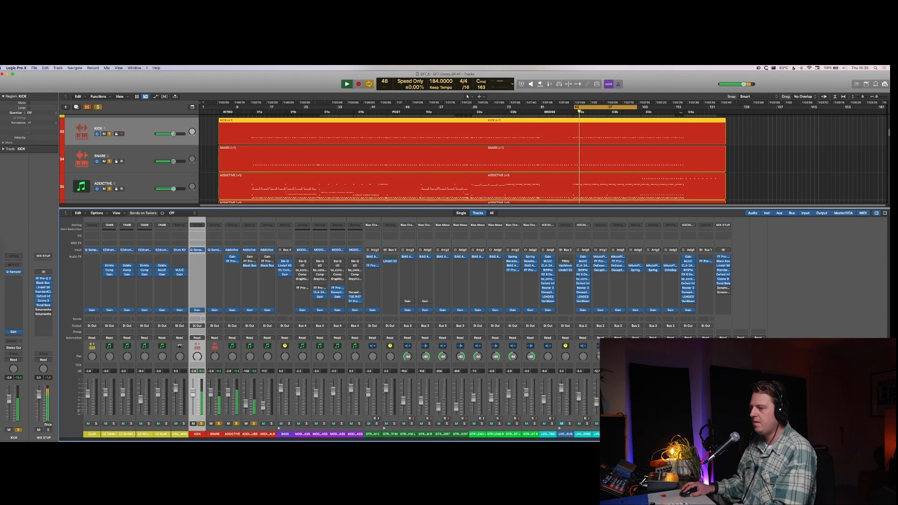
left_click(254, 425)
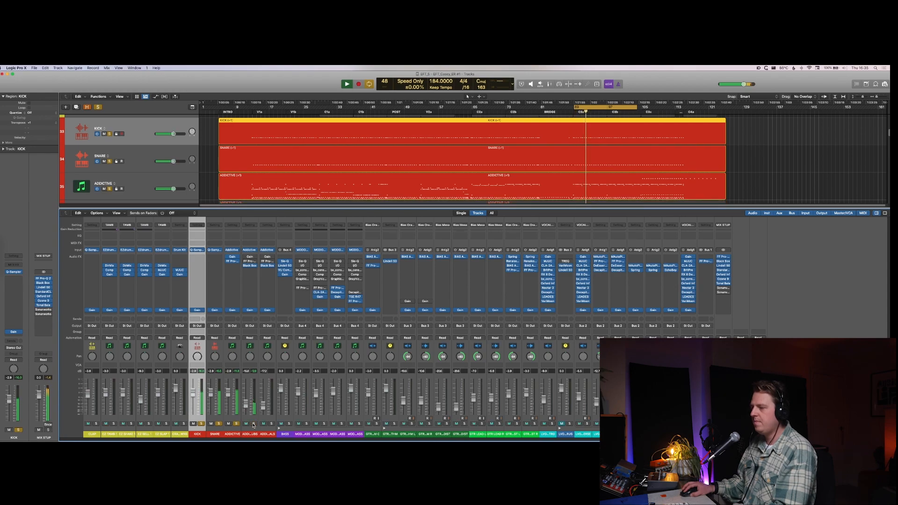
Step: Solo only ADDICTIVE CYMBALS, reset its fader to 0.0 dB and stop playback
left_click(271, 424)
left_click(265, 407)
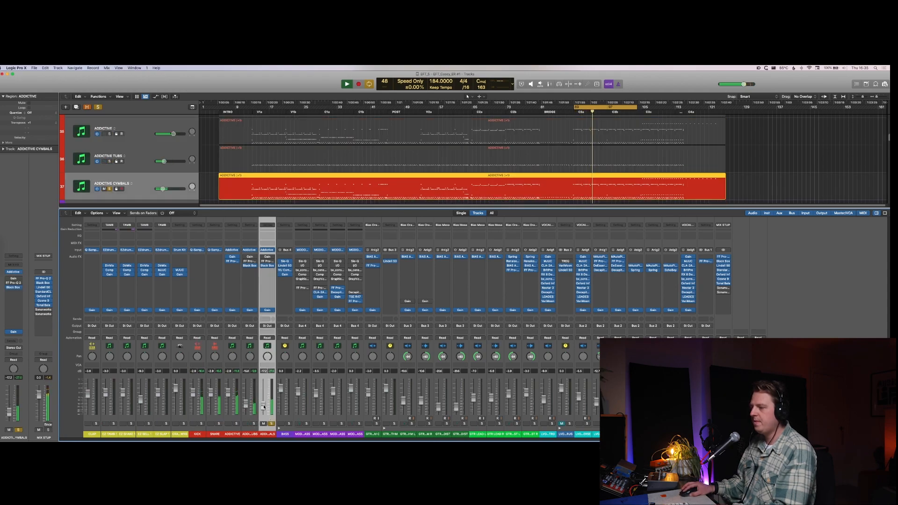
left_click(265, 407, "alt")
key("space")
Step: Open the ADDICTIVE CYMBALS region in the Piano Roll and mute its kick and snare notes
scroll(530, 173, "down", 3)
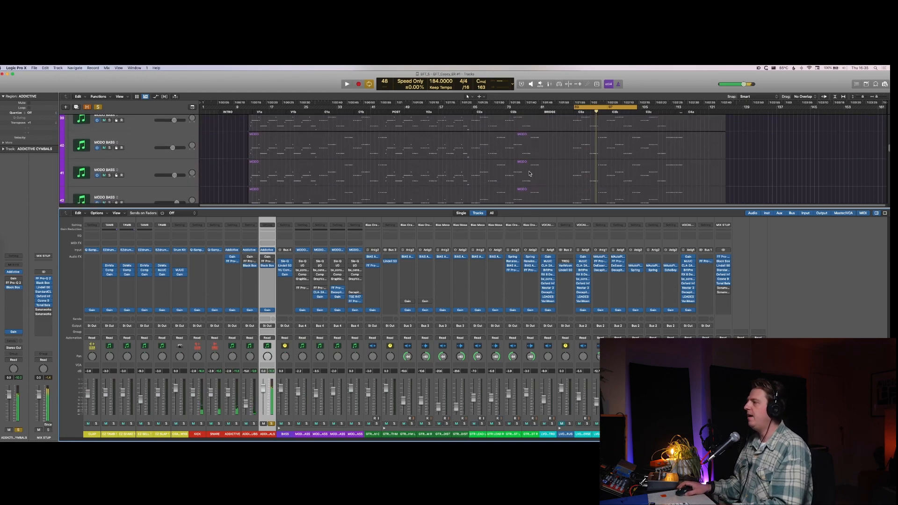
scroll(530, 174, "up", 4)
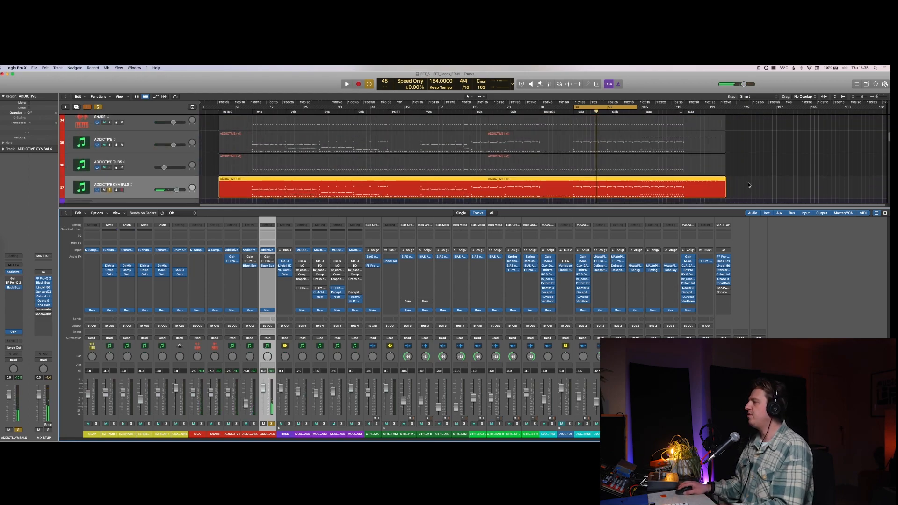
key("p")
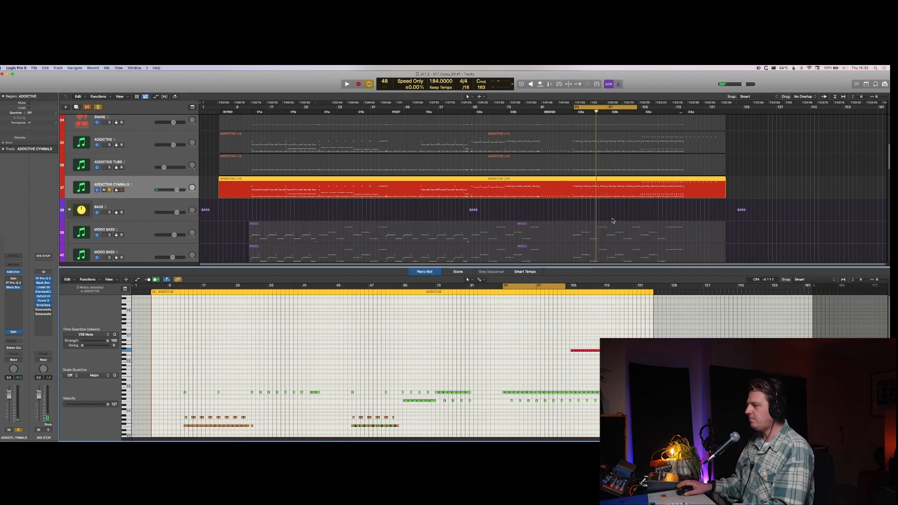
scroll(556, 339, "down", 5)
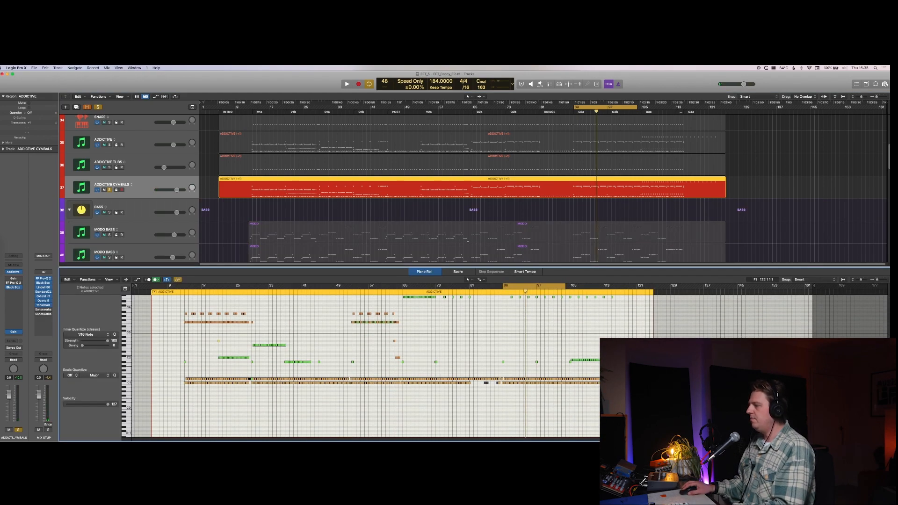
left_click_drag(609, 374, 157, 389)
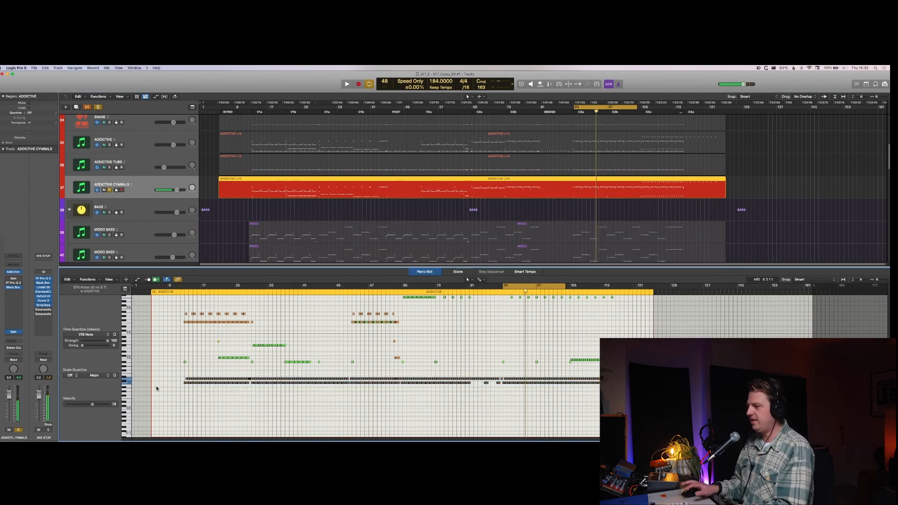
scroll(173, 374, "up", 2)
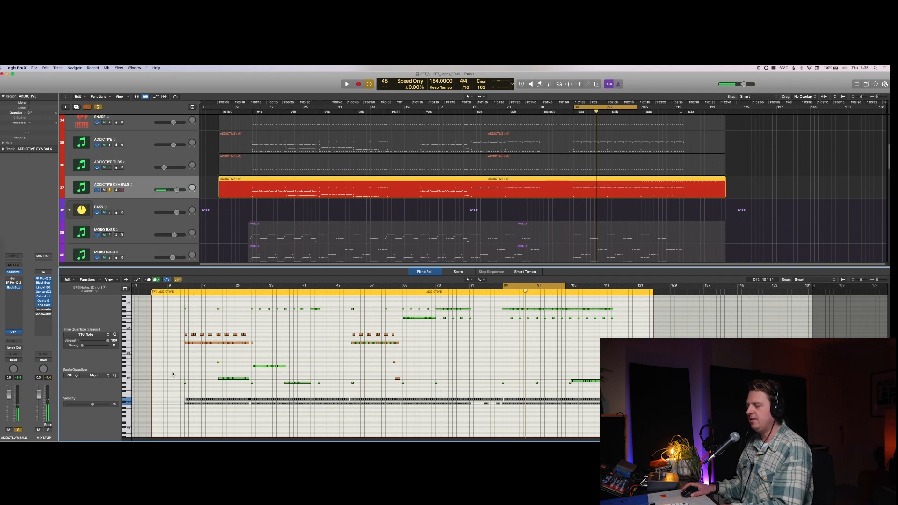
Step: Play the soloed ADDICTIVE CYMBALS track from the start of the first verse with cycle mode turned off
left_click(182, 293)
key("space")
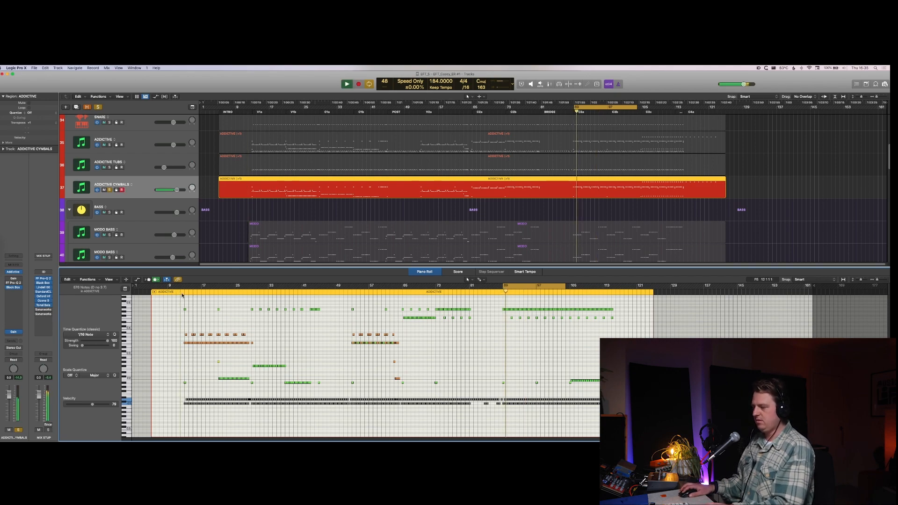
key("c")
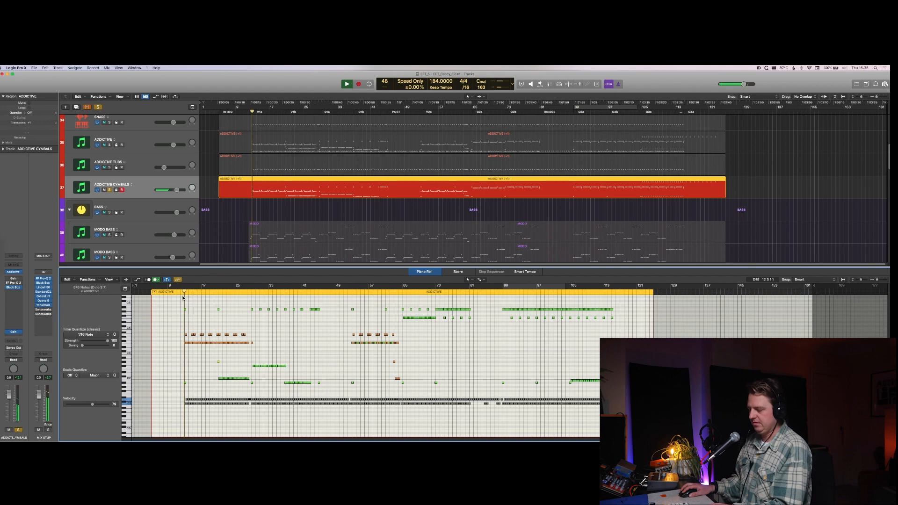
Step: Replace the Black Box HG-2 on the ADDICTIVE CYMBALS channel with the Soundtoys Decapitator plug-in
key("x")
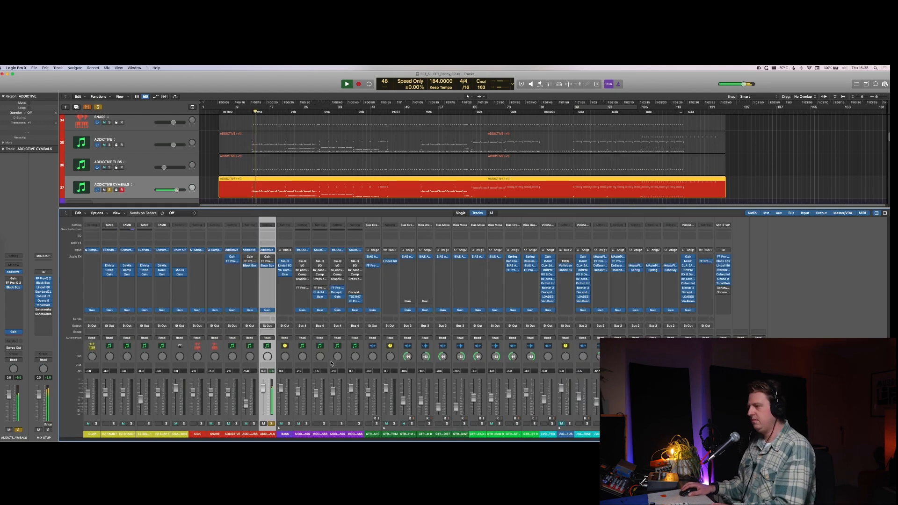
left_click(274, 267)
mouse_move(305, 329)
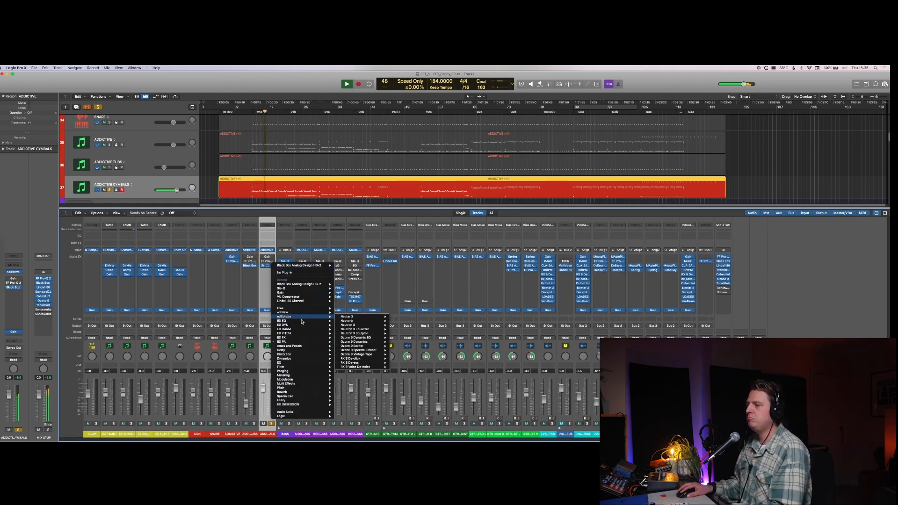
left_click(347, 333)
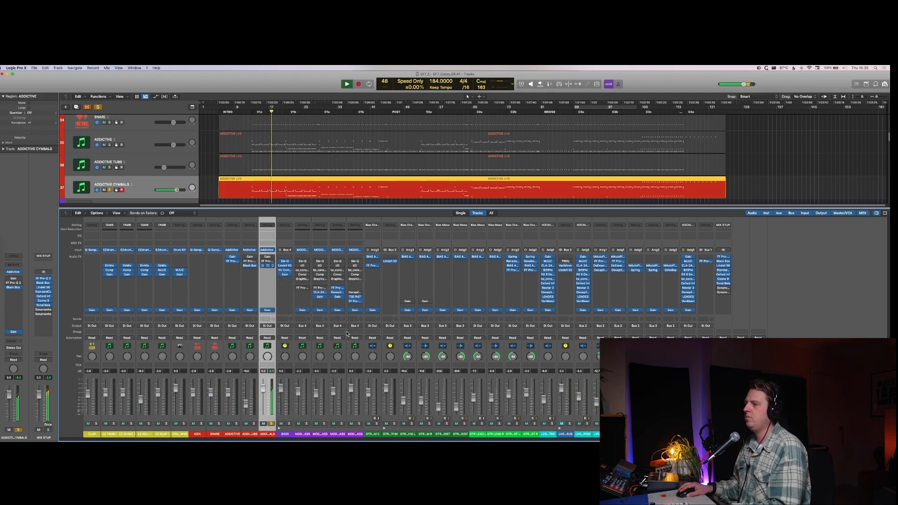
Step: Increase the Decapitator's Drive on ADDICTIVE CYMBALS and unsolo the track to hear it in the full mix
left_click_drag(312, 226, 308, 209)
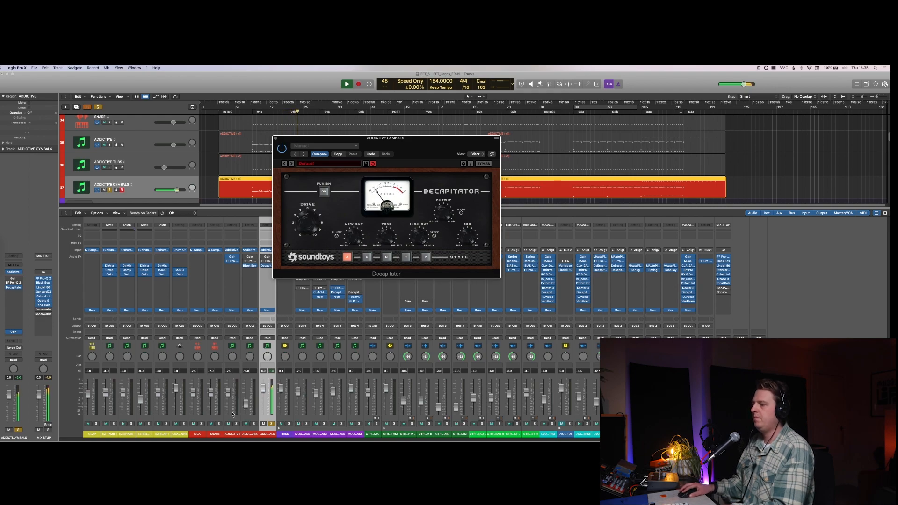
left_click(272, 423)
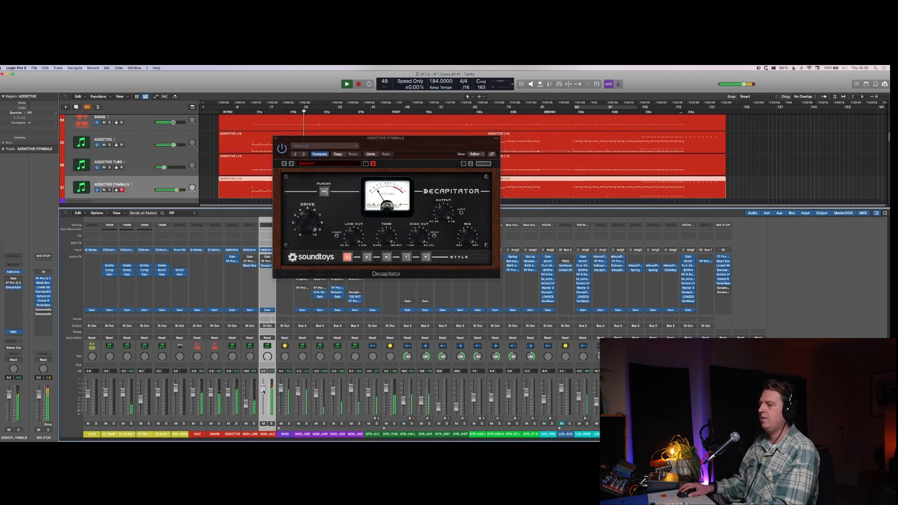
Step: Blend the ADDICTIVE CYMBALS fader in at a low level and toggle the track's mute to compare
left_click_drag(264, 406, 264, 415)
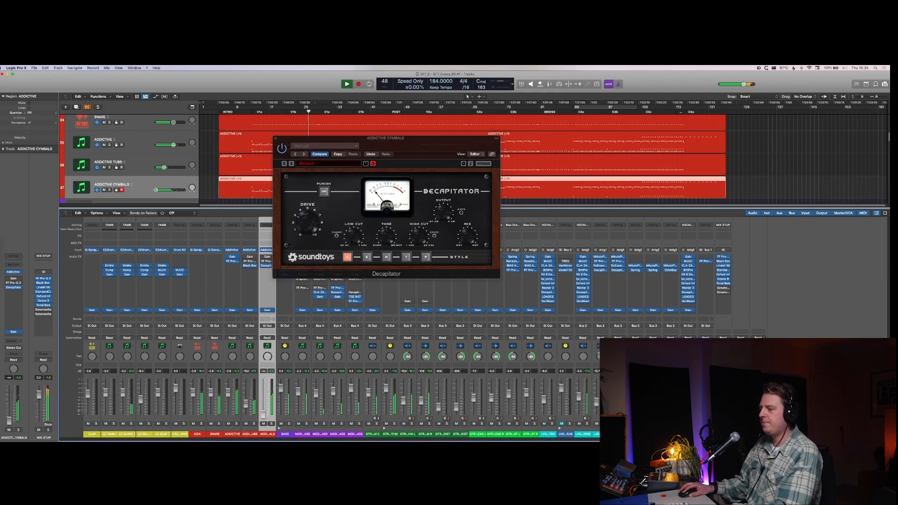
left_click(263, 422, "alt")
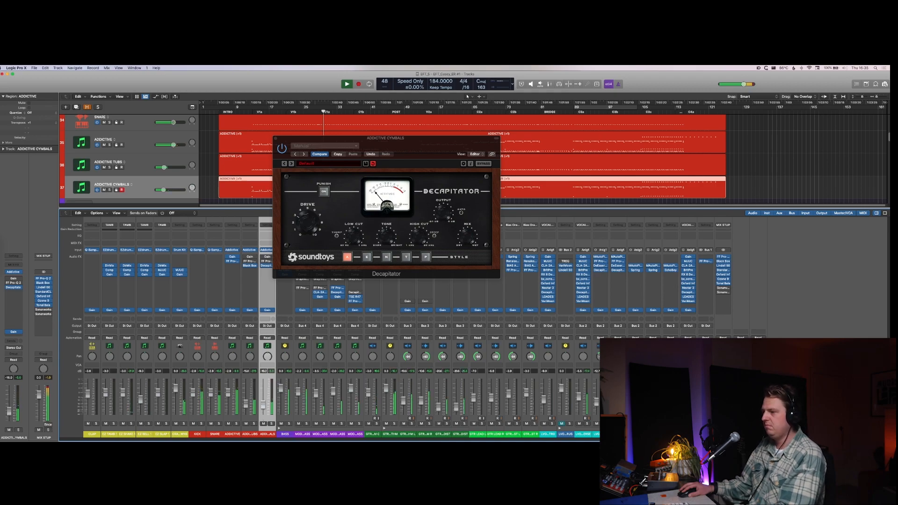
left_click(263, 423)
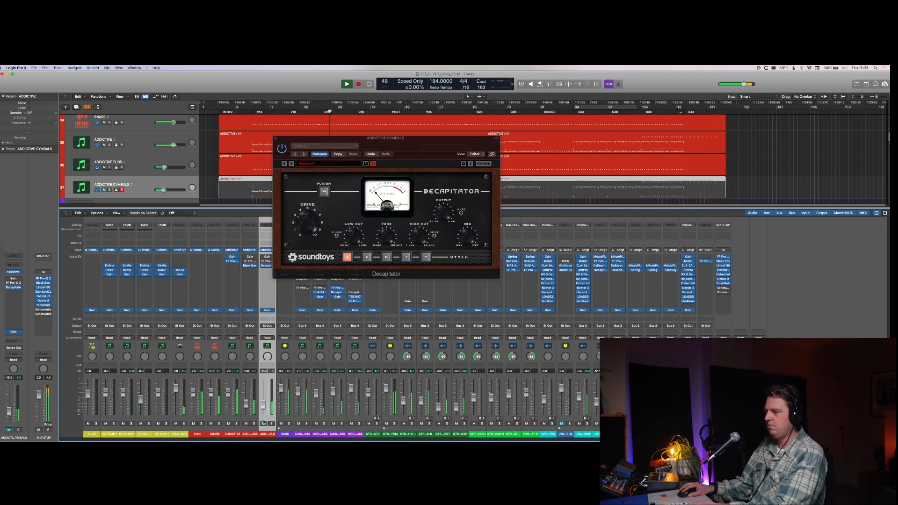
left_click(263, 423)
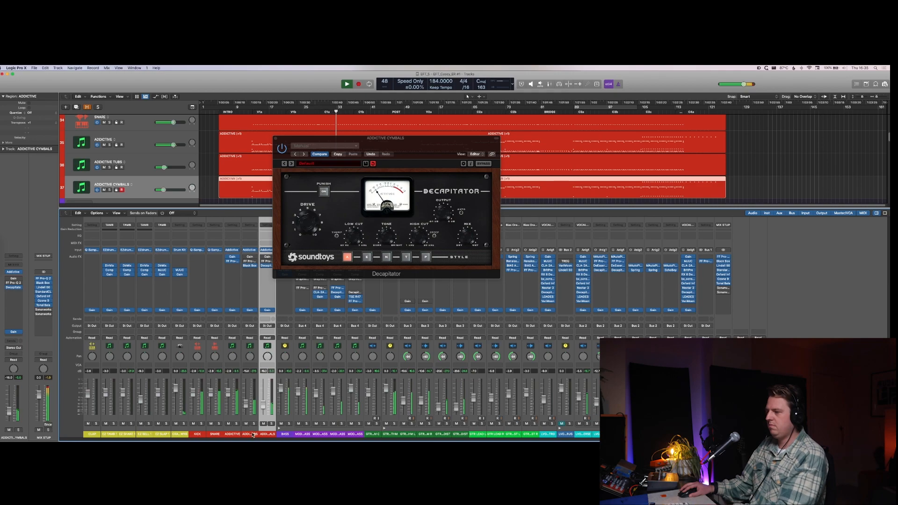
Step: Compare the playing mix with ADDICTIVE TUBS and ADDICTIVE CYMBALS muted together and unmuted, then hide the plug-in window and the mixer
left_click(253, 435, "shift")
key("ctrl+m")
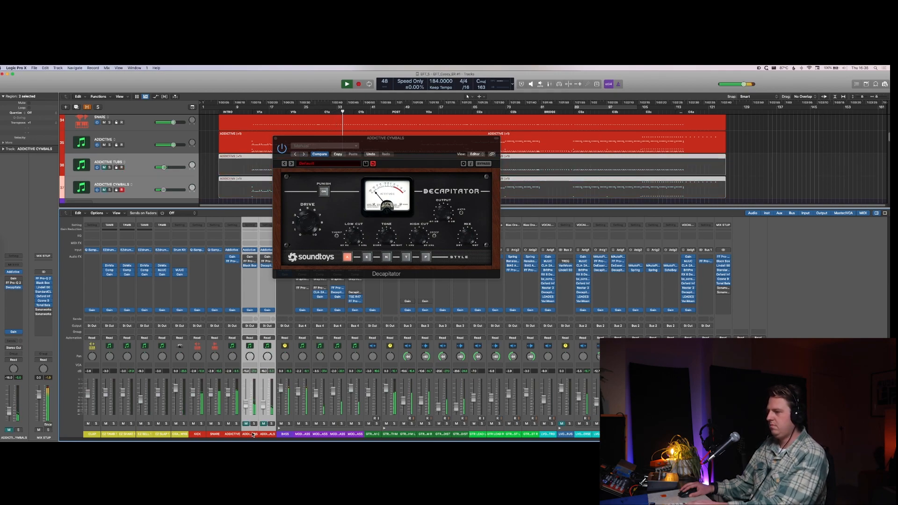
key("ctrl+m")
left_click(253, 436)
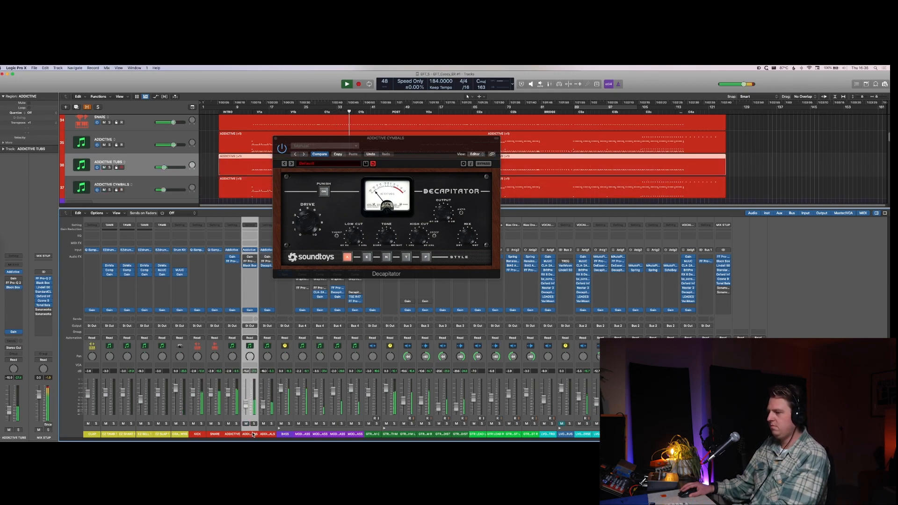
key("v")
key("x")
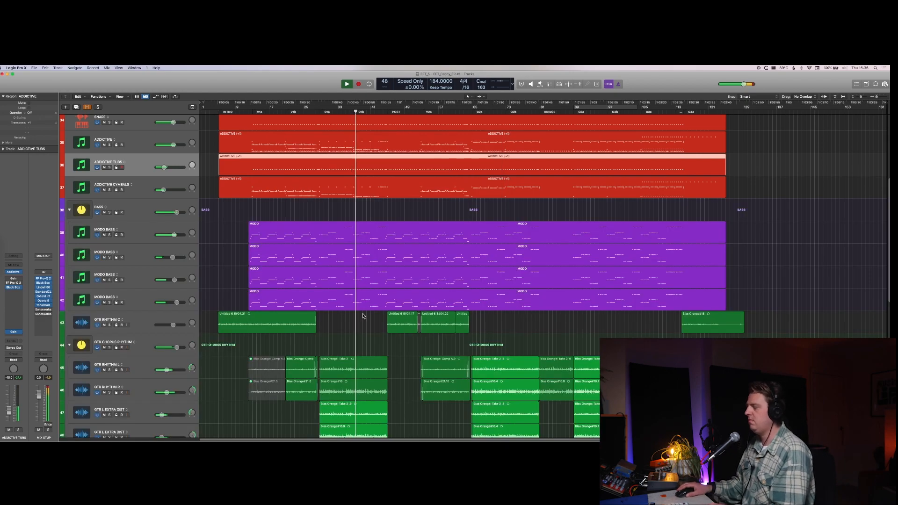
Step: Solo and duplicate the SNARE track, and copy its region onto the duplicate track
key("x")
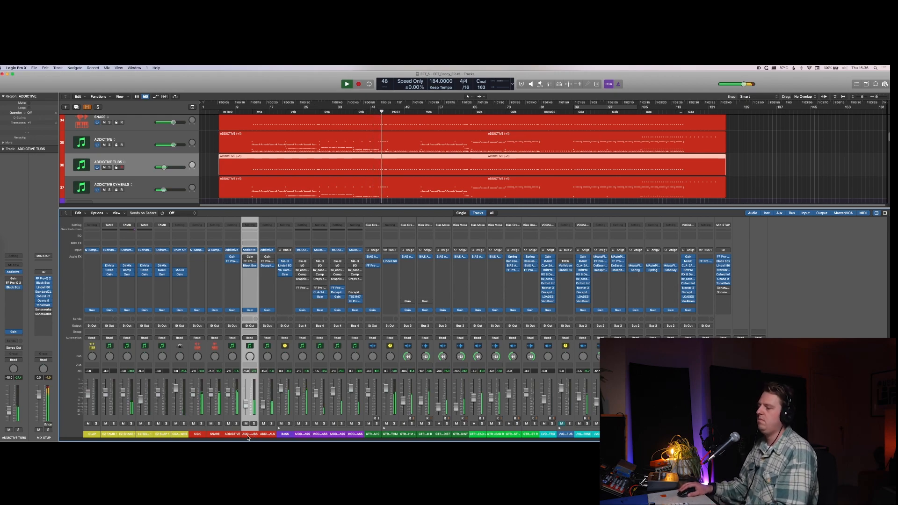
left_click(213, 433)
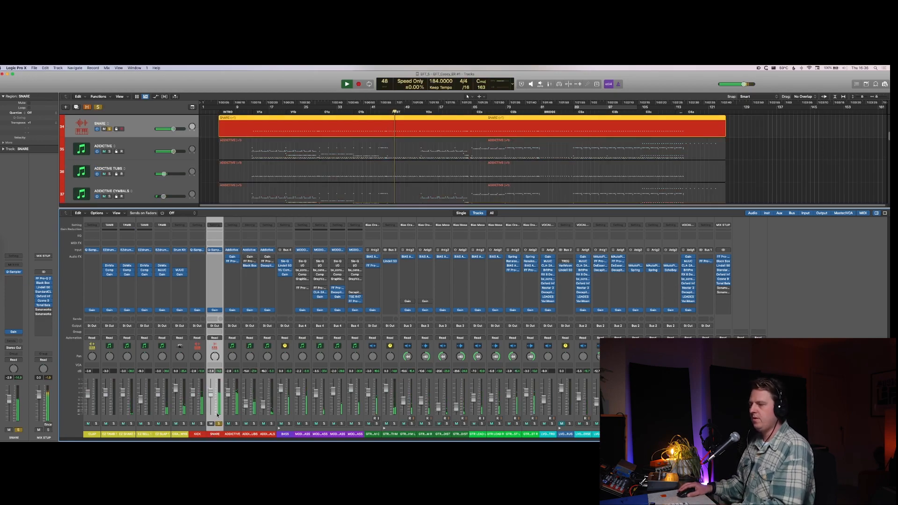
key("x")
key("cmd+d")
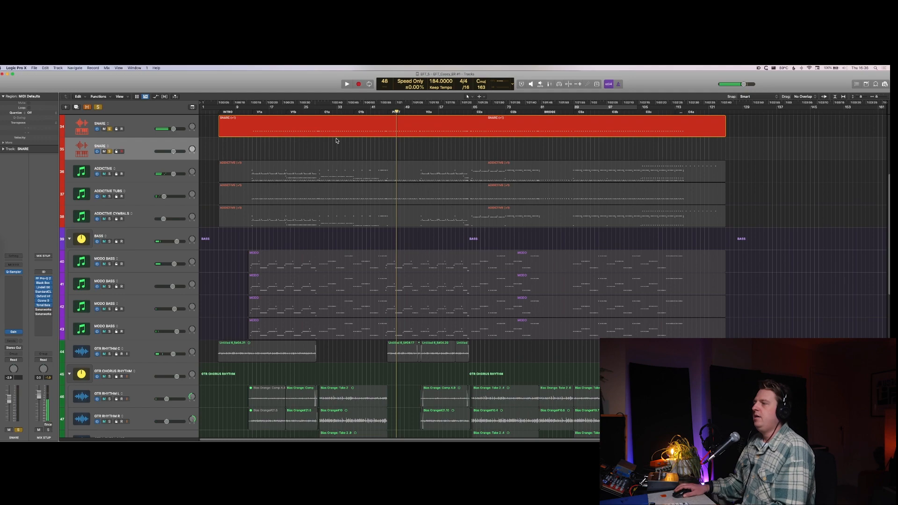
left_click_drag(338, 134, 336, 143)
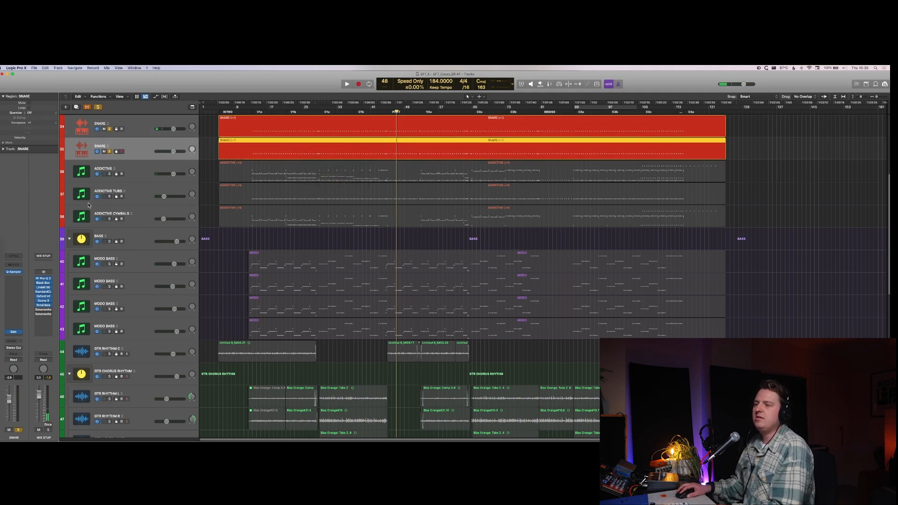
Step: Insert the MConvolutionEZ reverb on the duplicate SNARE track
left_click(7, 296)
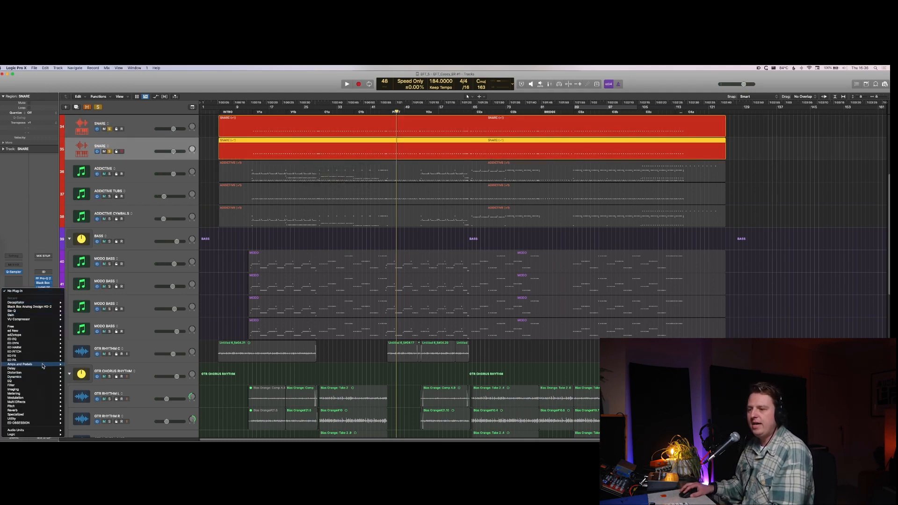
mouse_move(44, 359)
mouse_move(83, 361)
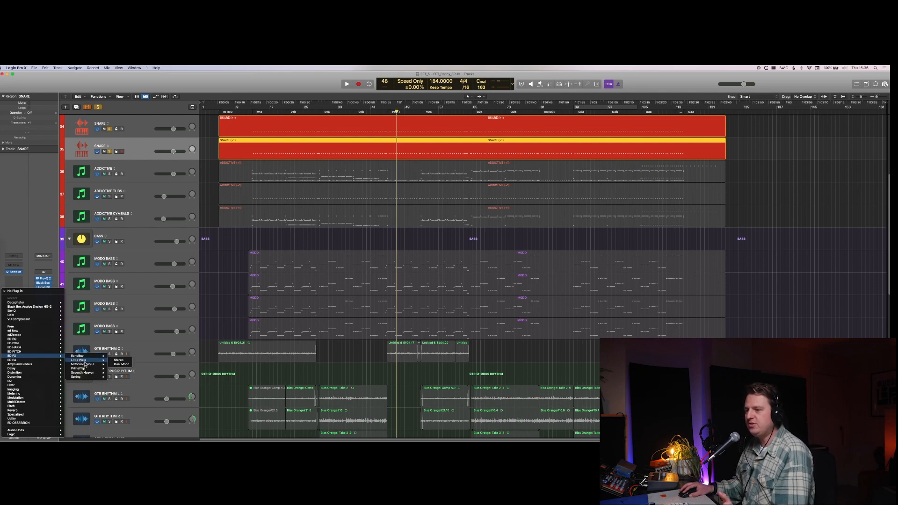
left_click(120, 365)
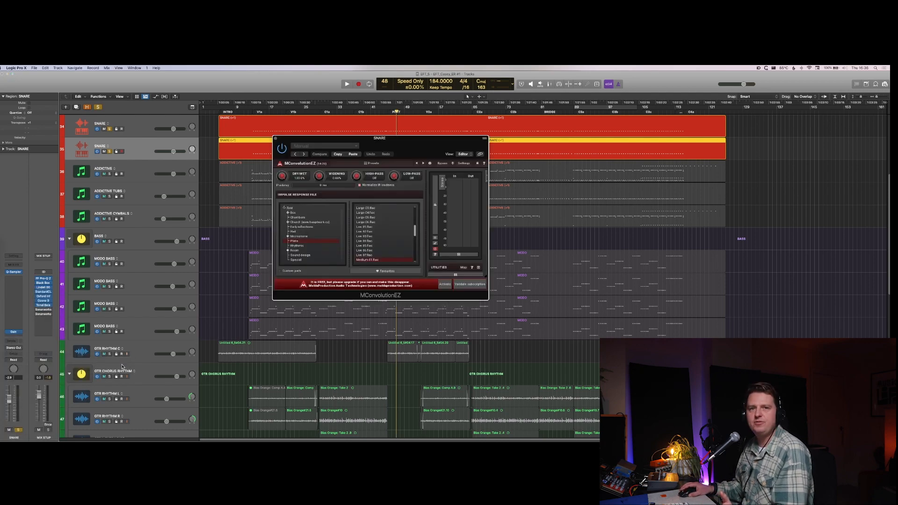
Step: Try the 480 Fat Plate impulse response in MConvolutionEZ, then load Small wooden room from the Room category
scroll(367, 225, "up", 5)
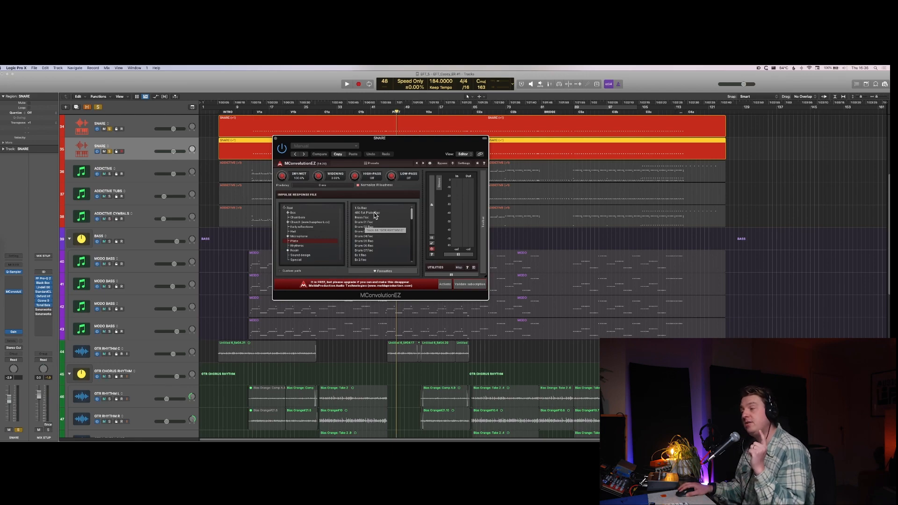
left_click(375, 213)
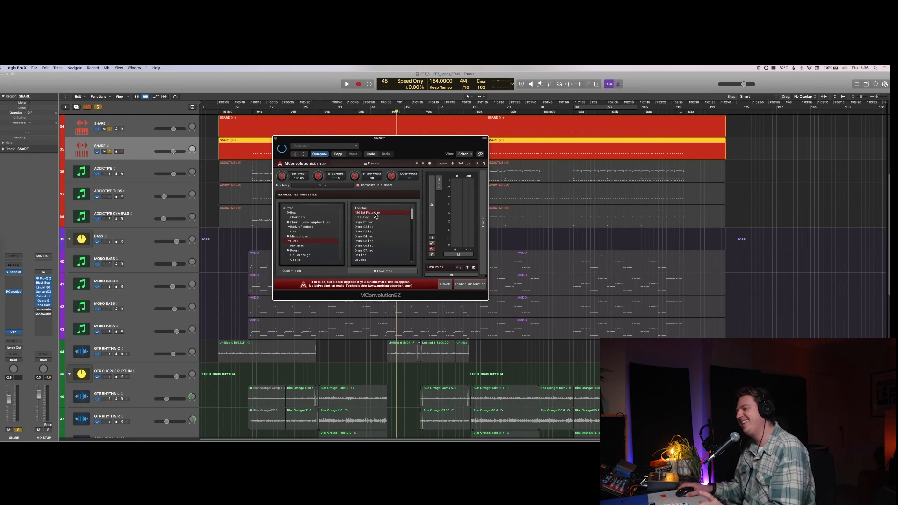
left_click(296, 251)
scroll(384, 234, "down", 10)
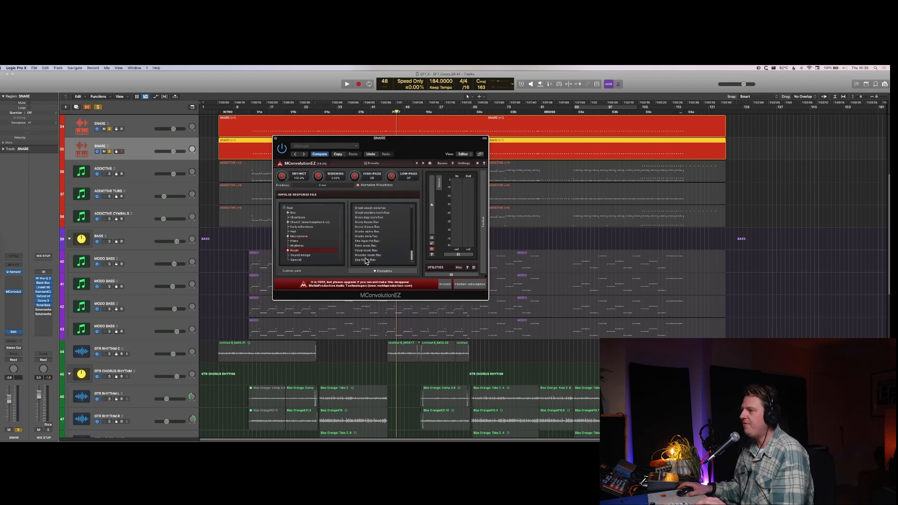
left_click(373, 213)
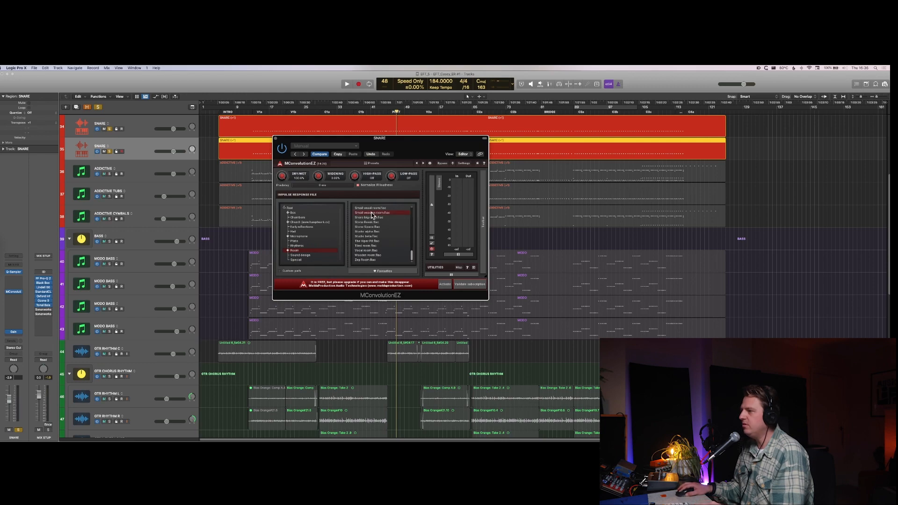
Step: Unsolo the original SNARE track and audition the duplicate alone with the Small wooden room and Small wood room impulse responses
left_click(110, 129)
key("space")
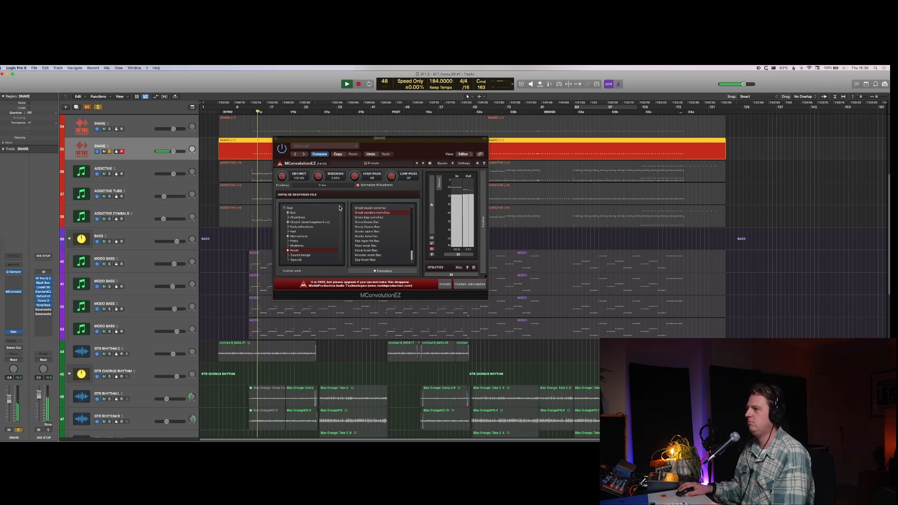
left_click(371, 207)
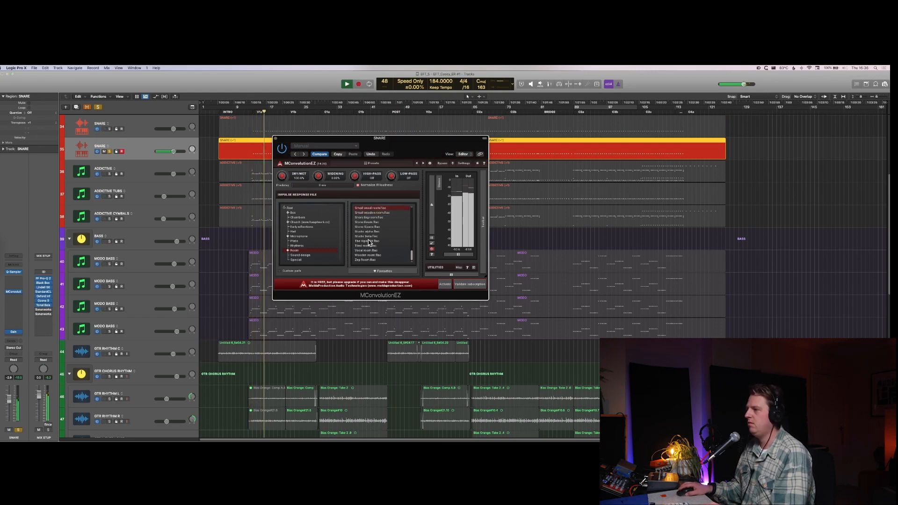
key("space")
Step: Audition the 480 impulse response near the start of the Room category on the duplicate SNARE
scroll(373, 239, "up", 5)
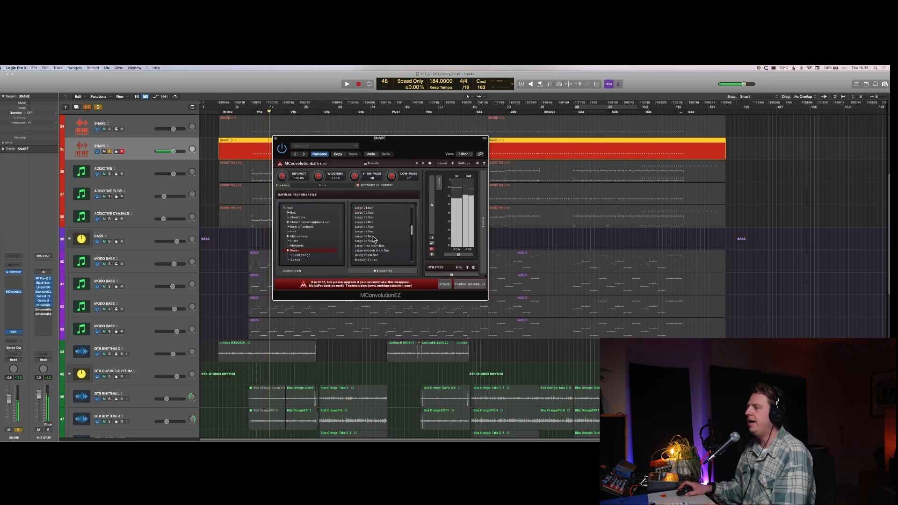
scroll(373, 239, "up", 3)
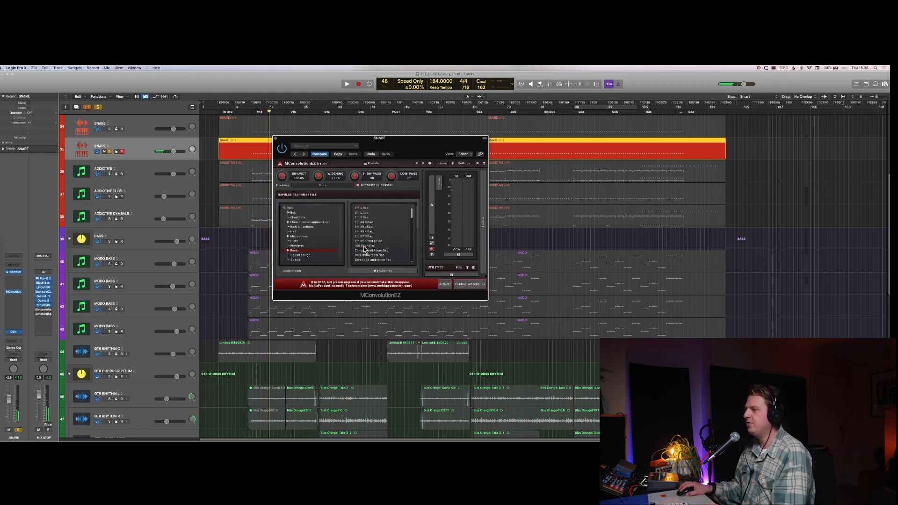
key("space")
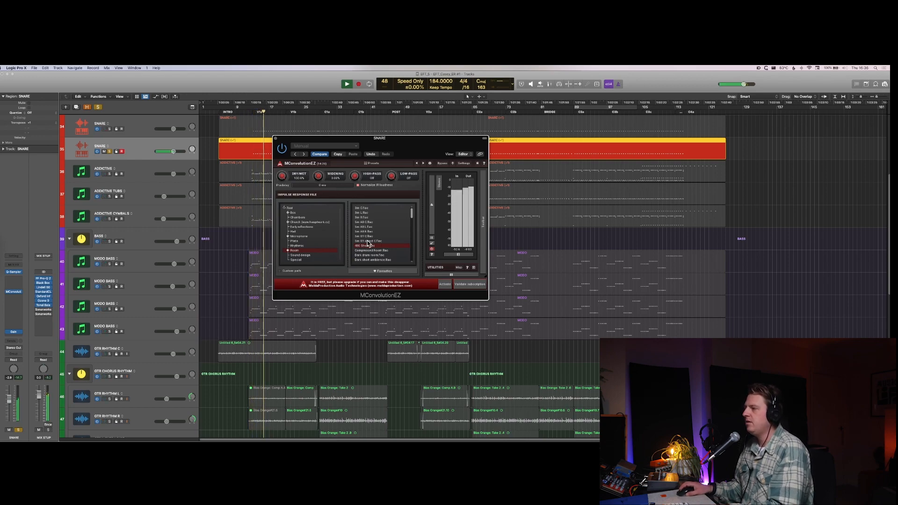
key("space")
Step: Browse the remaining room impulse responses and audition 480 Fat Plate from the Plate category on the duplicate SNARE
scroll(368, 244, "down", 1)
scroll(370, 243, "down", 6)
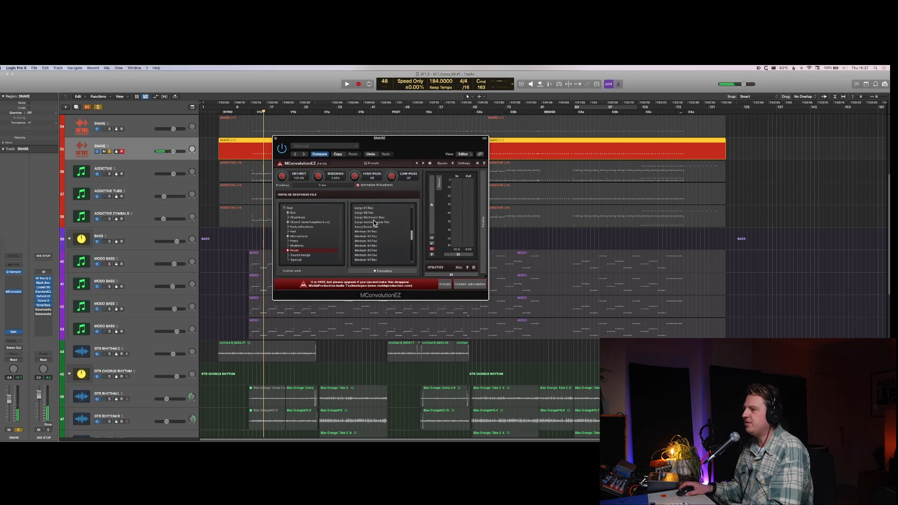
scroll(375, 224, "down", 4)
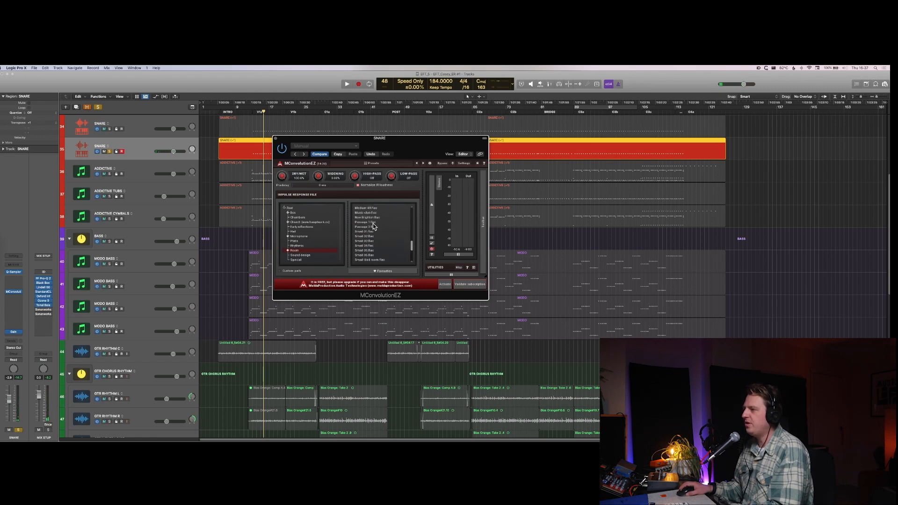
scroll(374, 227, "down", 4)
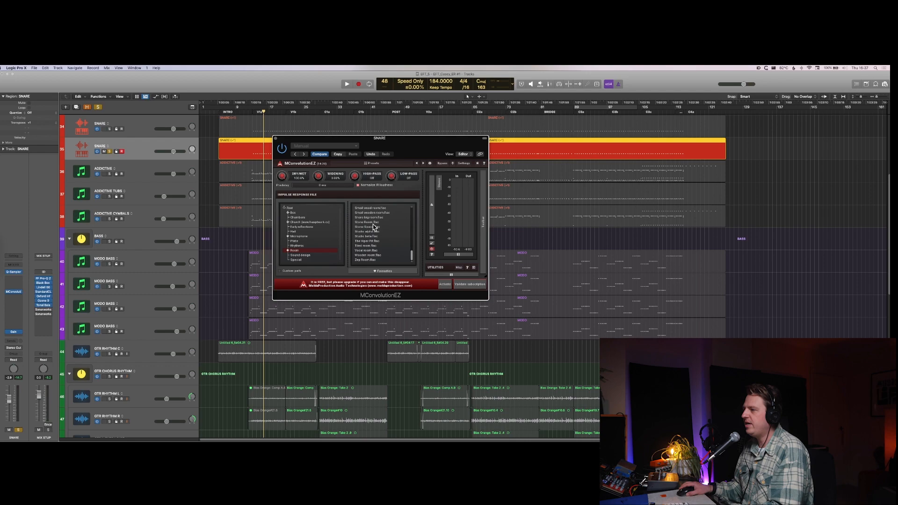
scroll(374, 227, "up", 8)
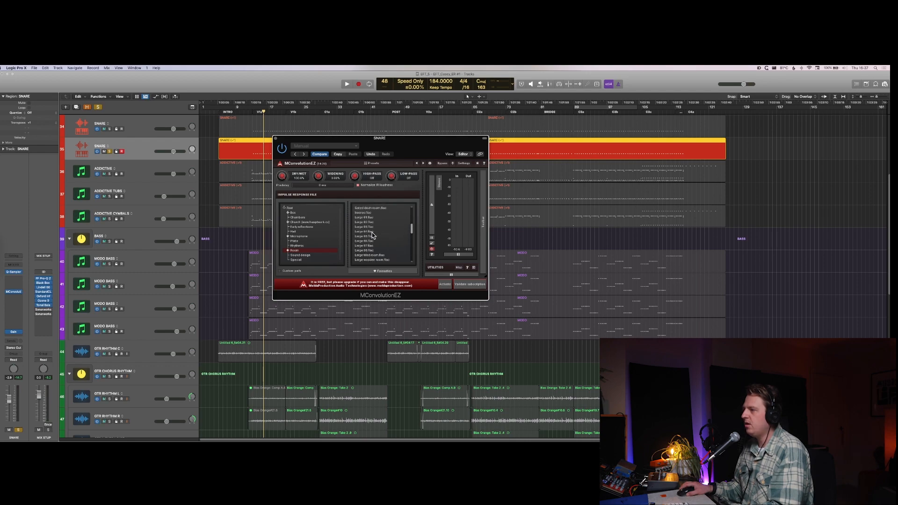
left_click(304, 241)
scroll(377, 233, "down", 3)
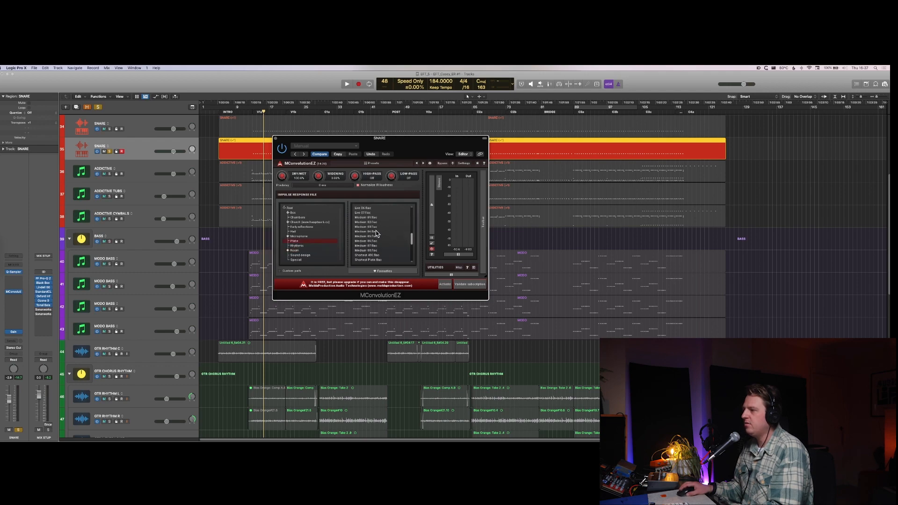
scroll(377, 234, "up", 5)
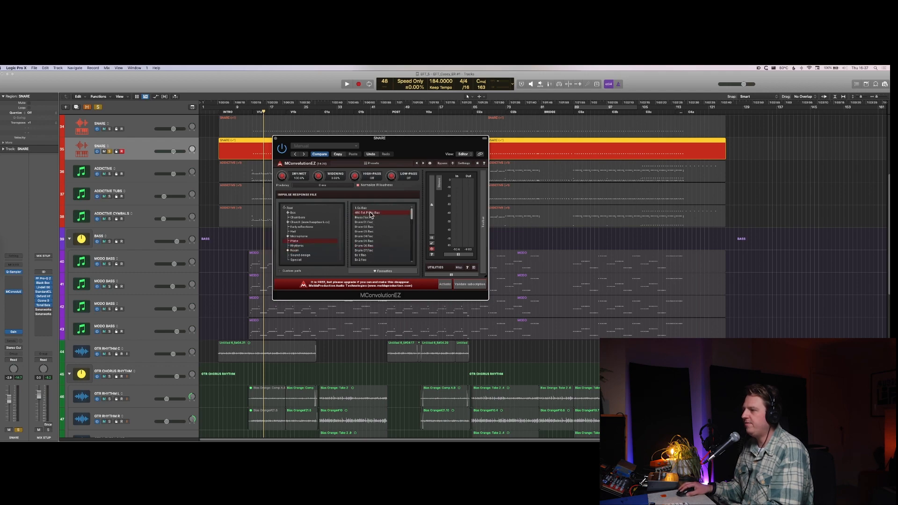
key("space")
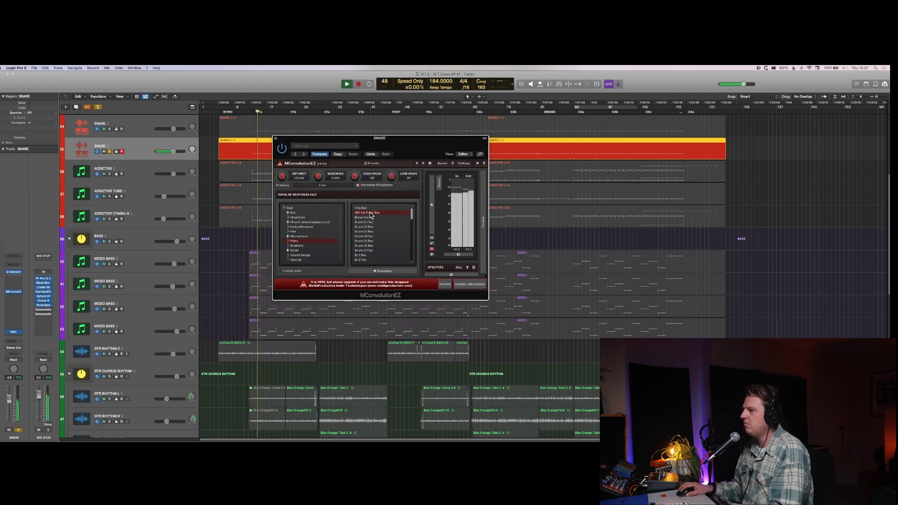
key("space")
Step: Browse the other impulse response categories and audition the 480 Short room on the duplicate SNARE
left_click(309, 231)
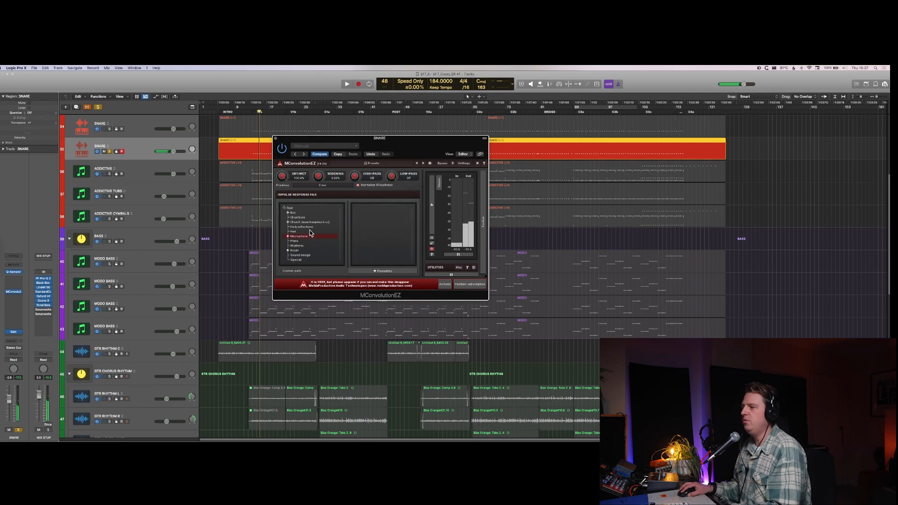
left_click(311, 218)
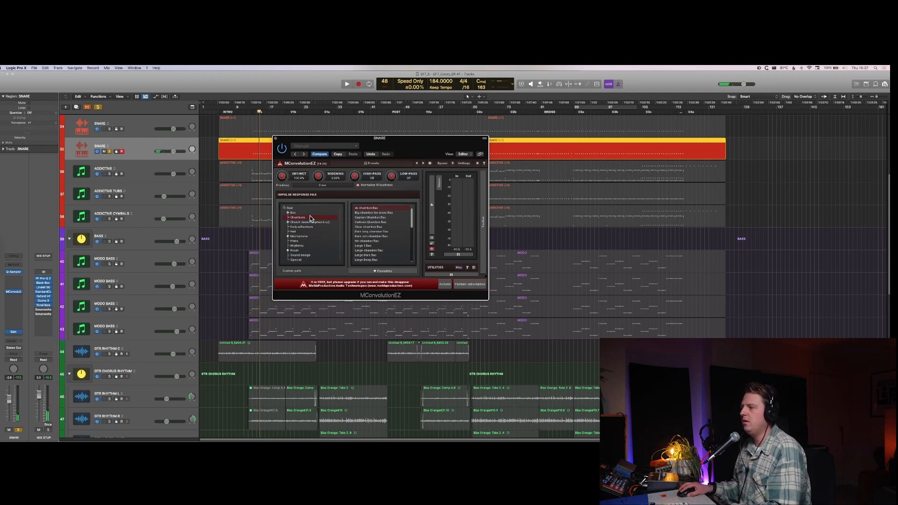
left_click(307, 251)
scroll(373, 246, "down", 1)
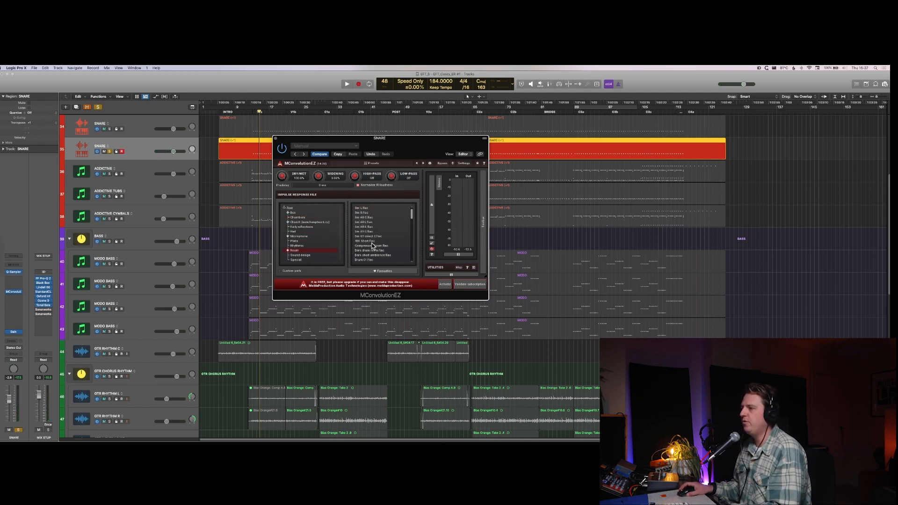
left_click(371, 241)
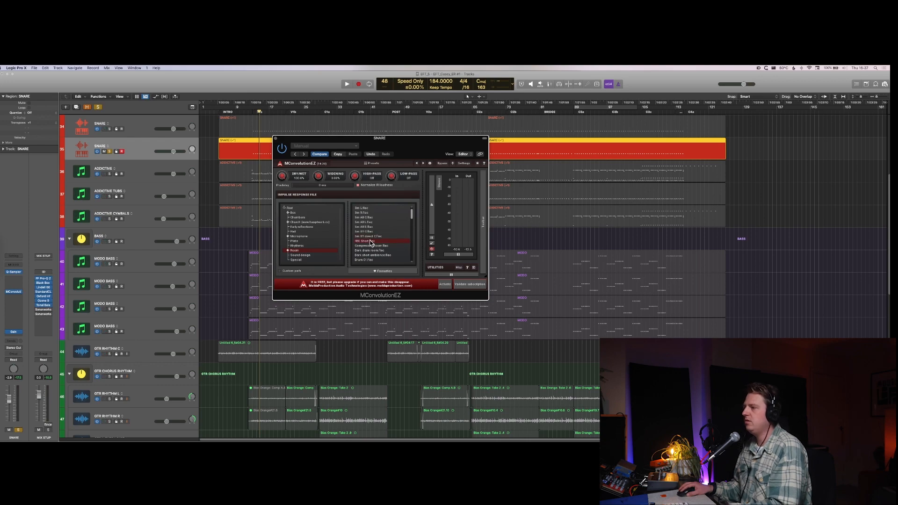
key("space")
Step: Try the last impulse response in the Room category on the duplicate SNARE, both in the full mix and soloed
scroll(371, 243, "down", 10)
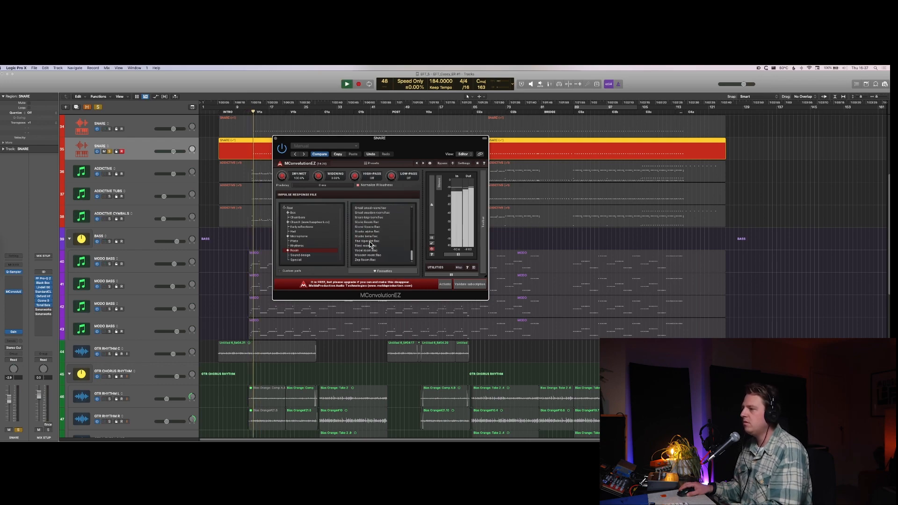
left_click(368, 260)
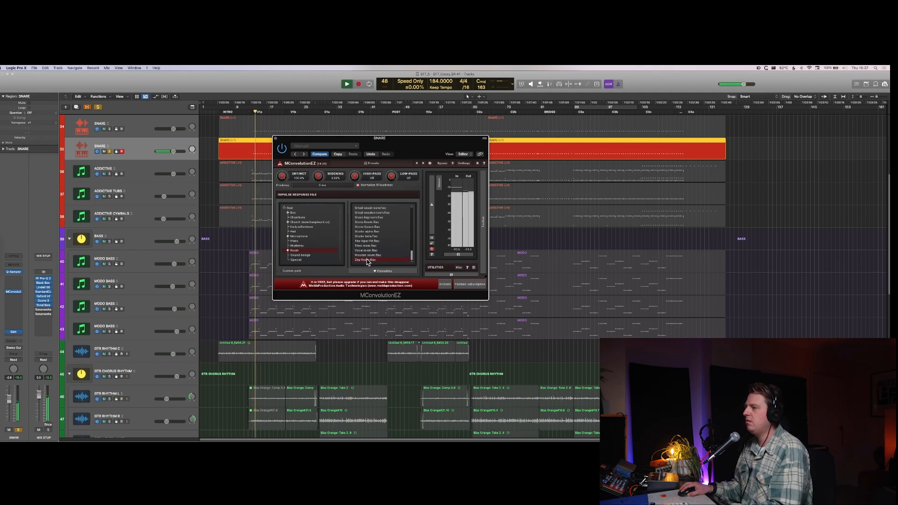
key("s")
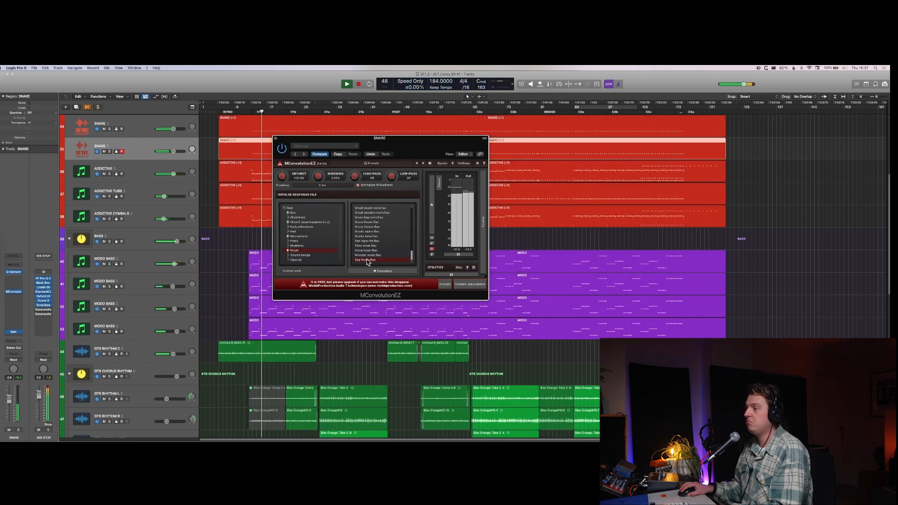
key("s")
Step: Reload the 480 Short room impulse response and compare the duplicate SNARE soloed and in the full mix, with the mixer shown
scroll(368, 250, "up", 10)
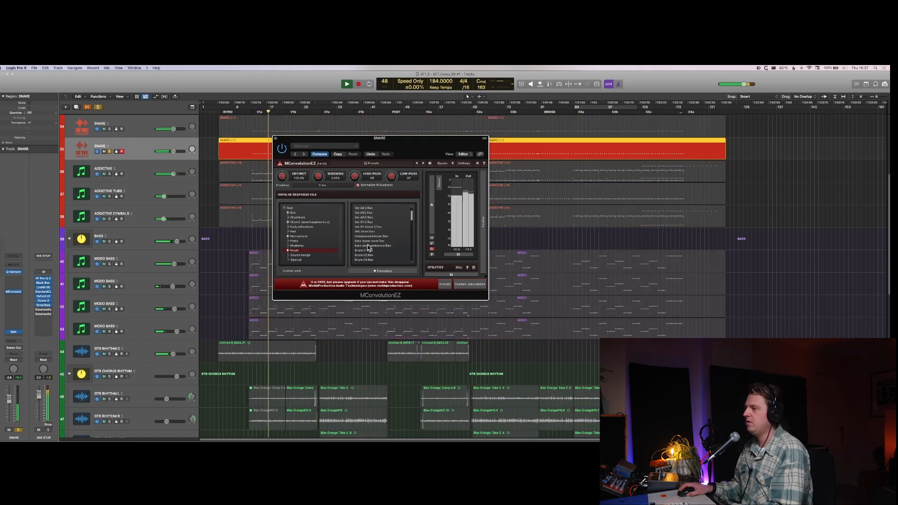
scroll(368, 248, "up", 3)
left_click(367, 246)
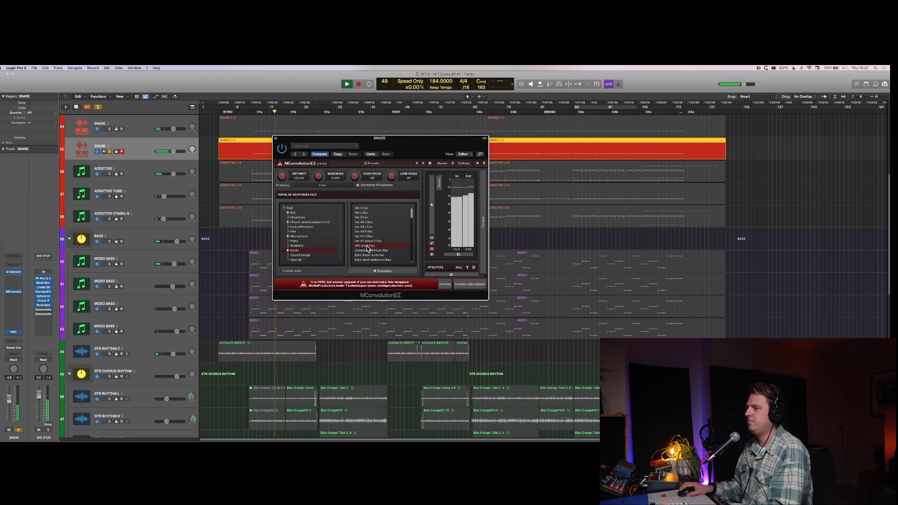
key("super+w")
key("s")
key("x")
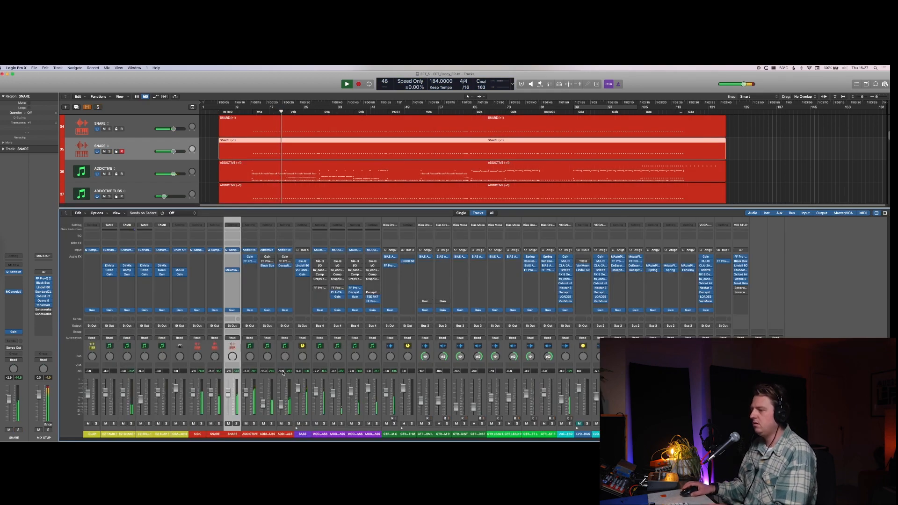
key("s")
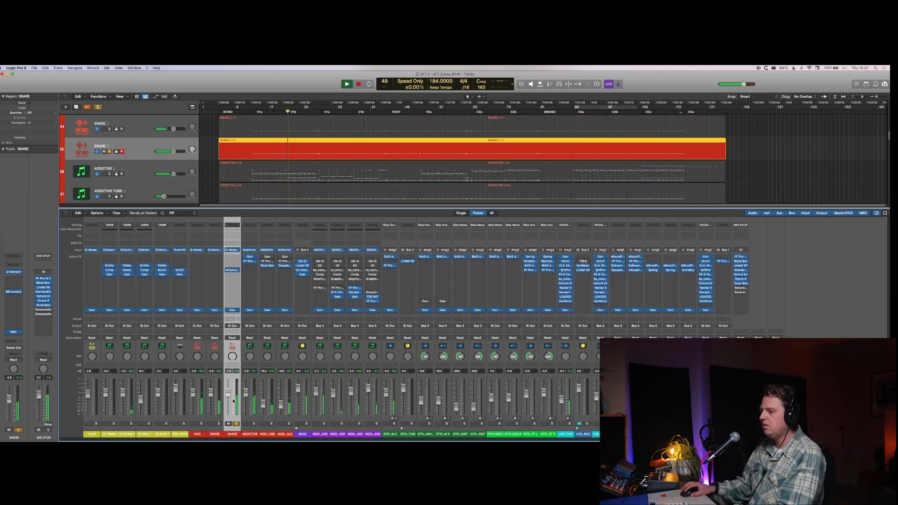
left_click(232, 270)
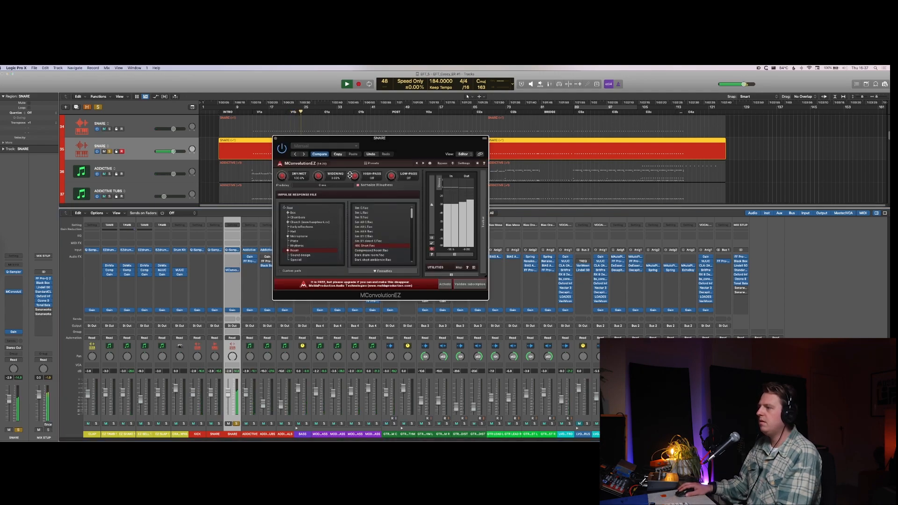
key("s")
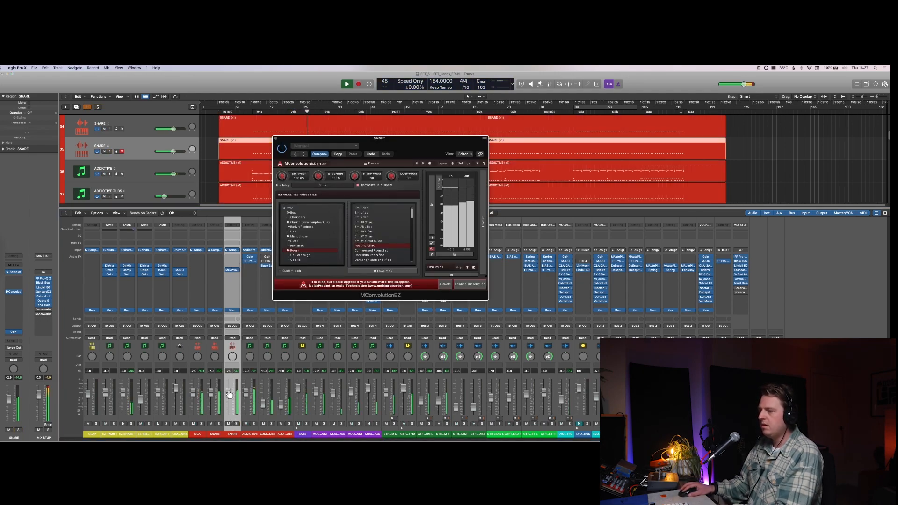
Step: Reset the duplicate SNARE fader to 0.0 dB and lower its Gain plug-in to -27.0 dB
left_click(228, 394, "alt")
left_click(233, 310)
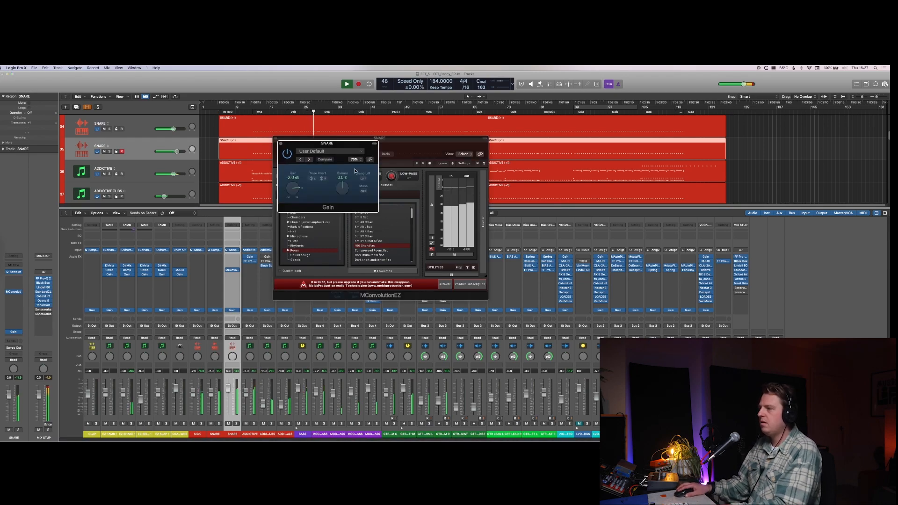
left_click_drag(304, 189, 297, 146)
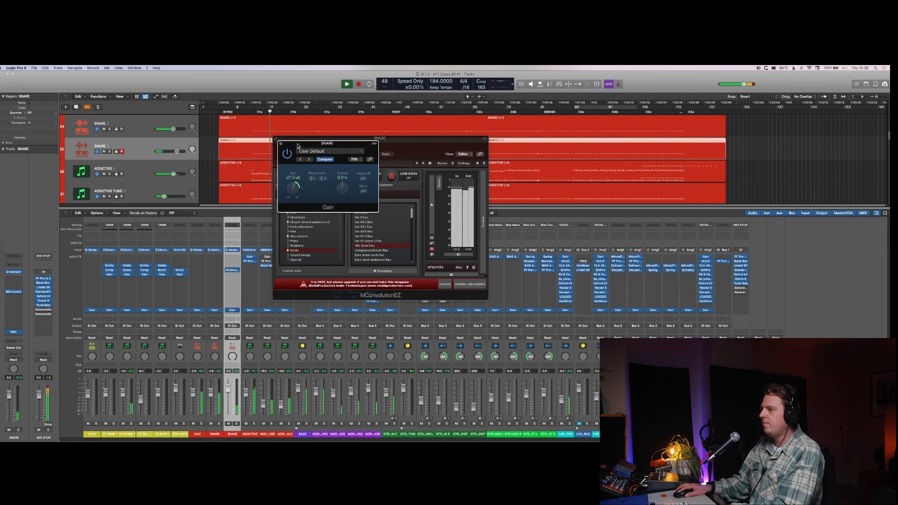
Step: Compare the full mix with the duplicate SNARE muted and unmuted, leave it unmuted, and hide the plug-in windows
key("ctrl+m")
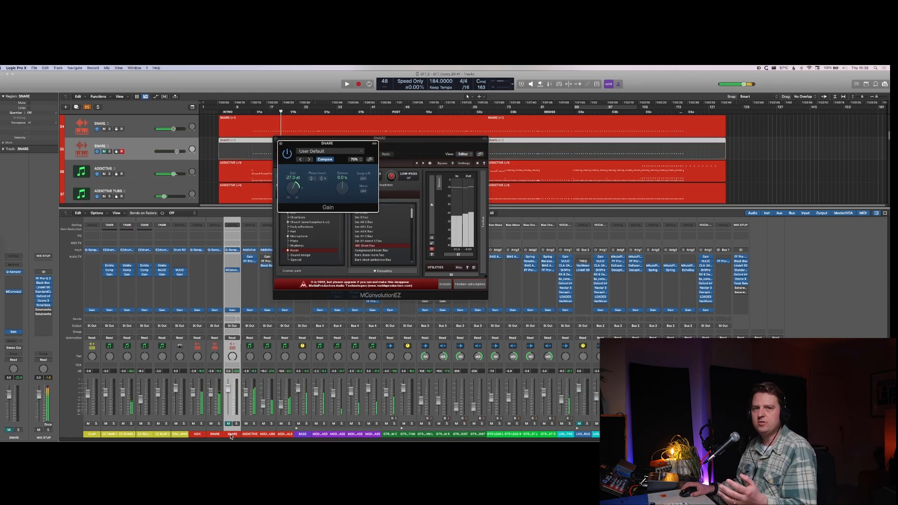
key("space")
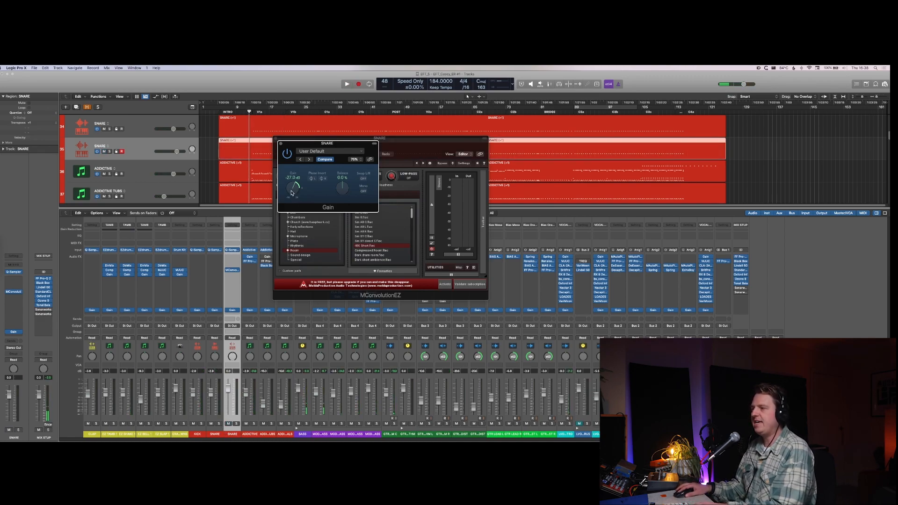
key("space")
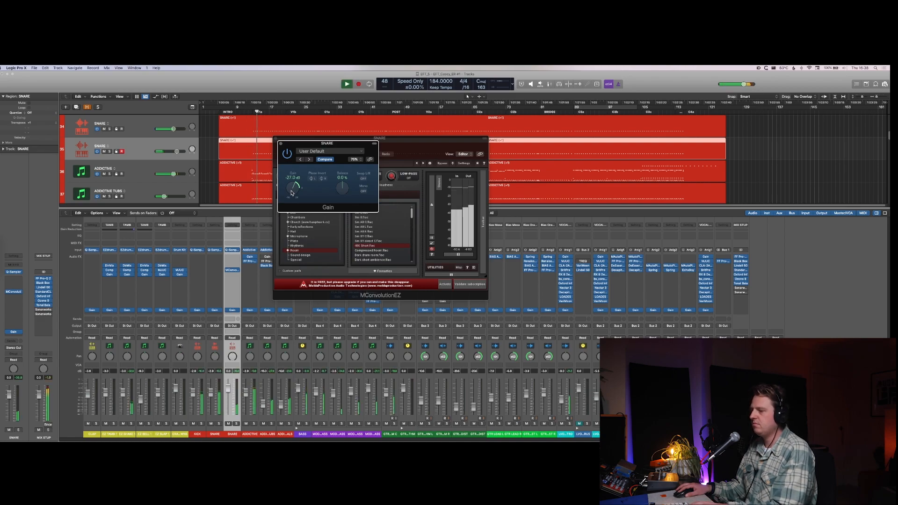
key("ctrl+m")
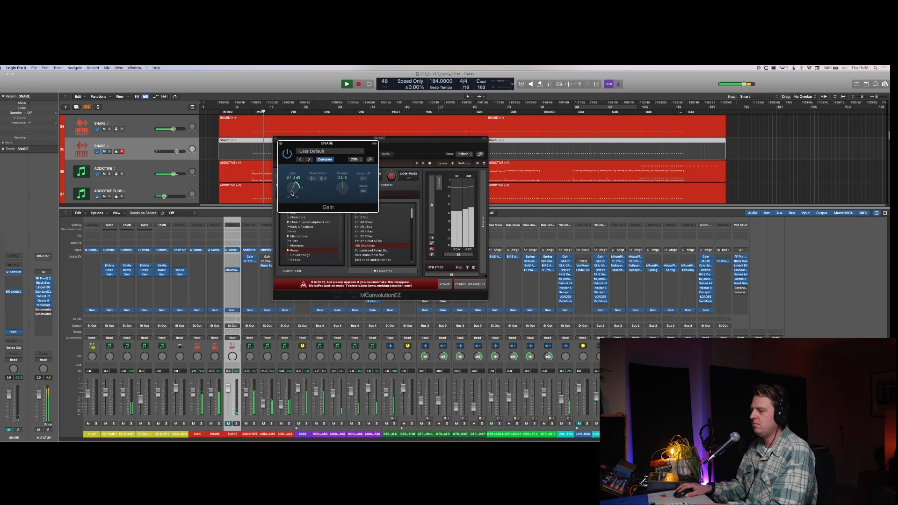
key("ctrl+m")
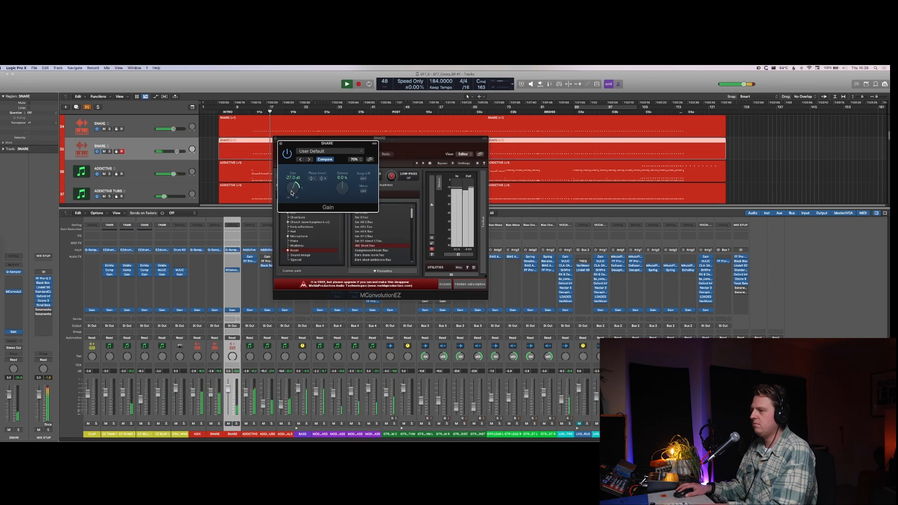
key("v")
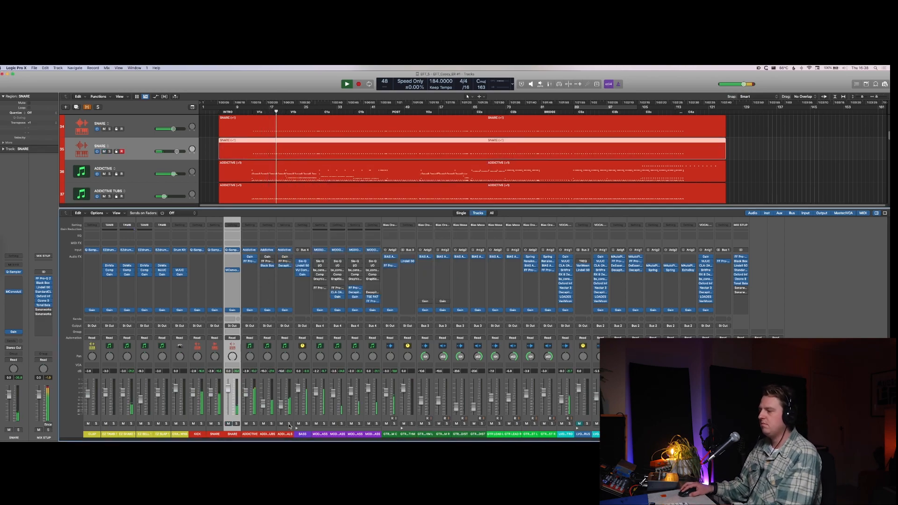
Step: Solo the ADDICTIVE CYMBALS track and insert the Seventh Heaven reverb in its next free effect slot
left_click(289, 424)
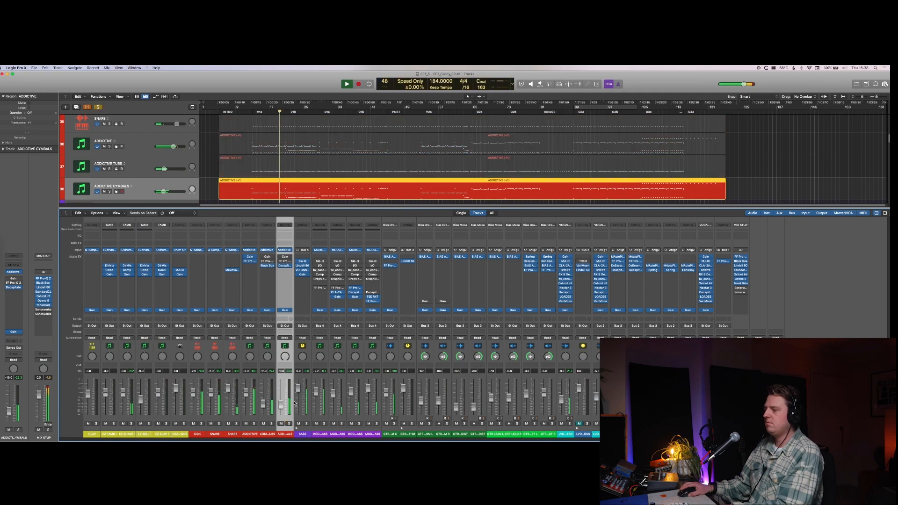
left_click(284, 272)
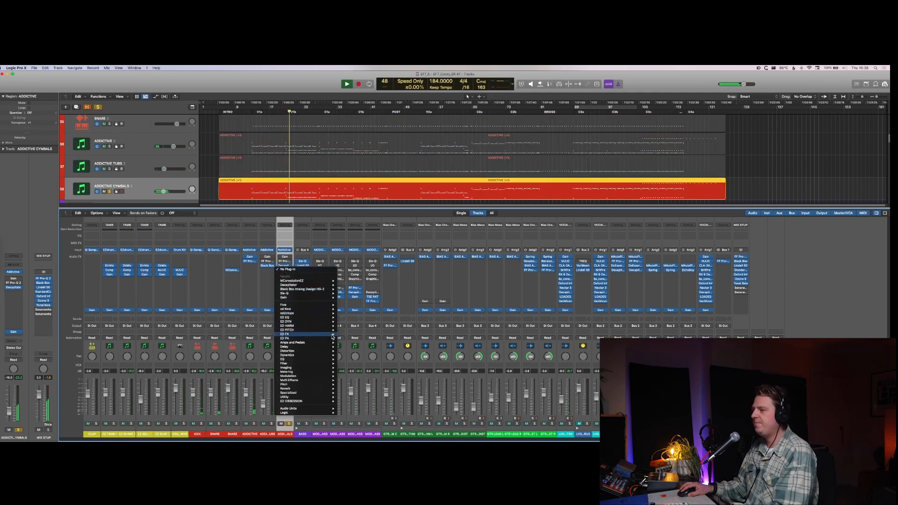
mouse_move(304, 335)
mouse_move(360, 352)
left_click(393, 352)
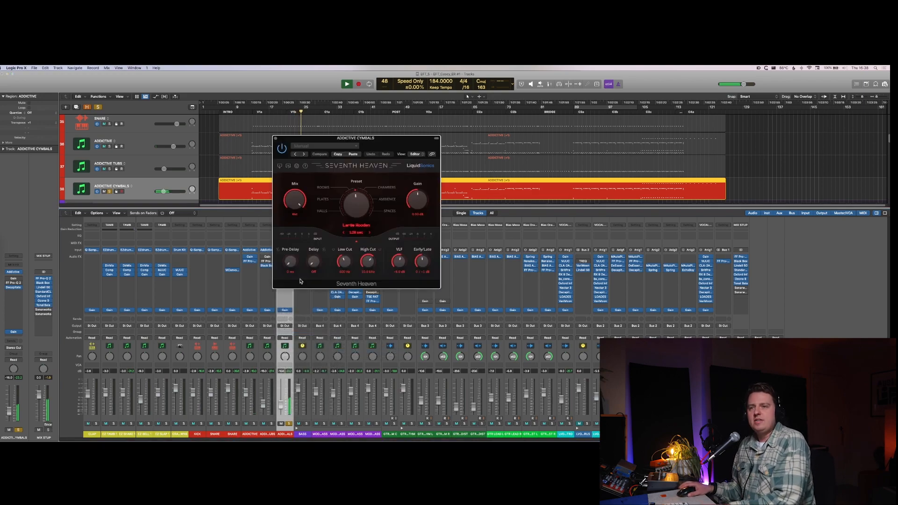
Step: Reduce the Seventh Heaven Mix on ADDICTIVE CYMBALS from fully wet, check it in the full mix, and close the plug-in
key("space")
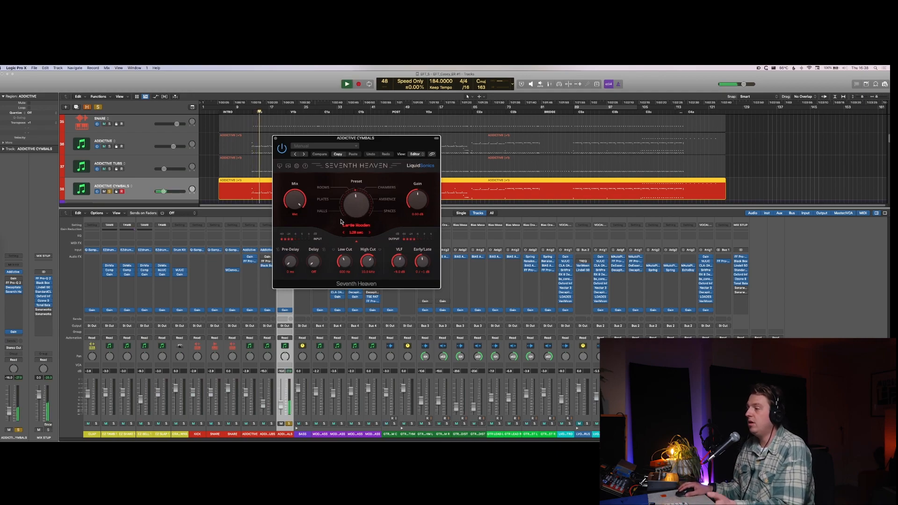
left_click(333, 250)
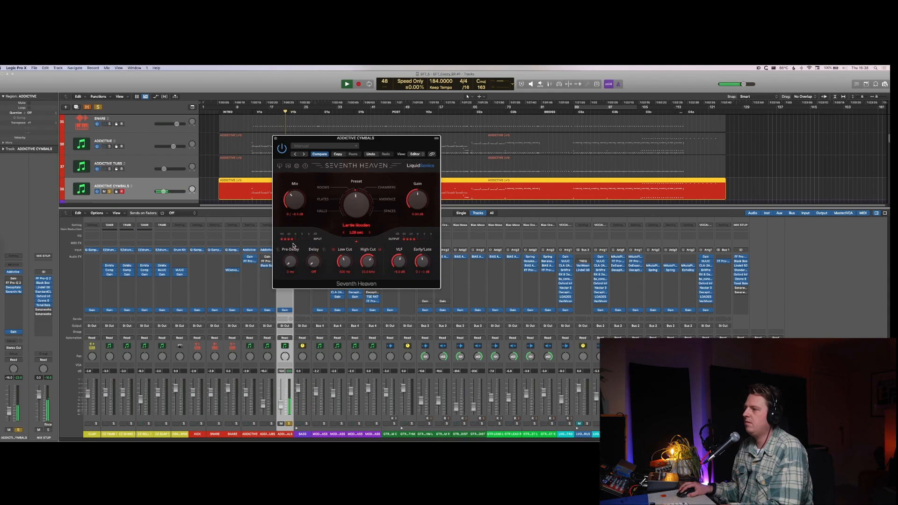
key("s")
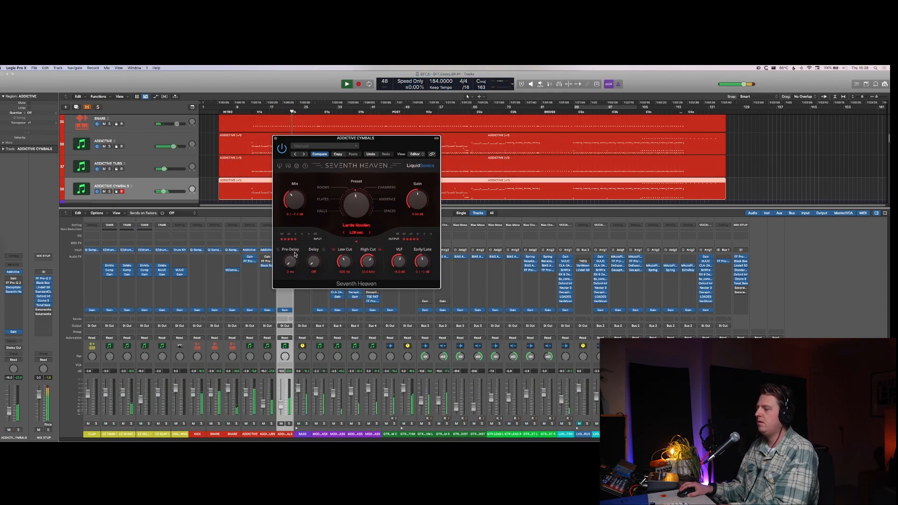
key("super+w")
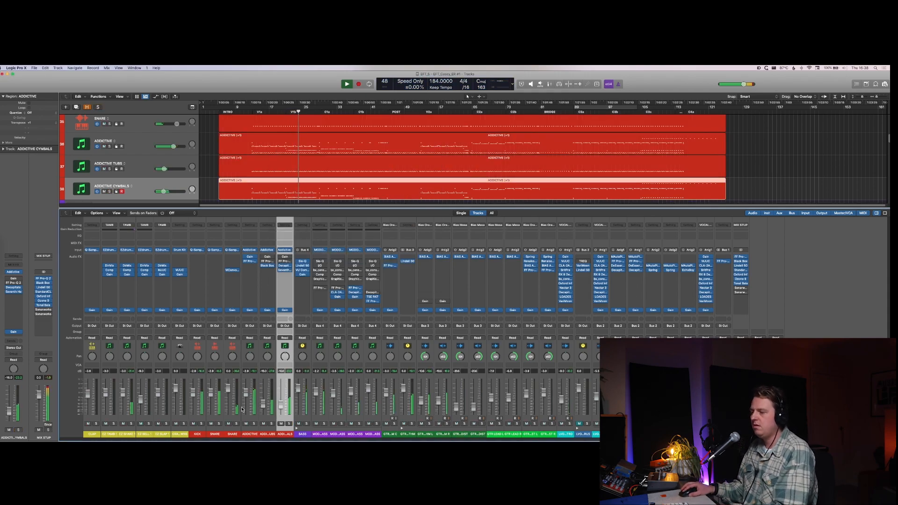
Step: Stop playback, hide the mixer, and select all the red drum regions from KICK down to ADDICTIVE CYMBALS
left_click(213, 432)
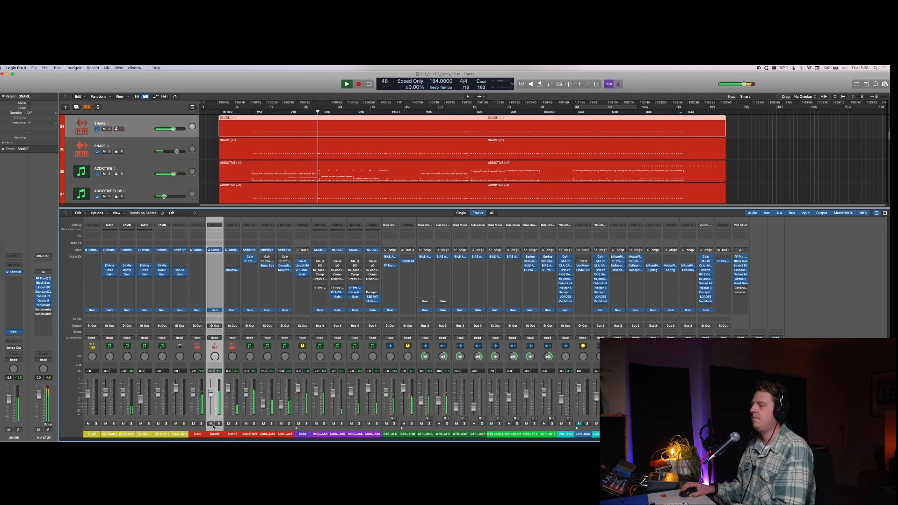
key("space")
key("x")
scroll(313, 304, "up", 5)
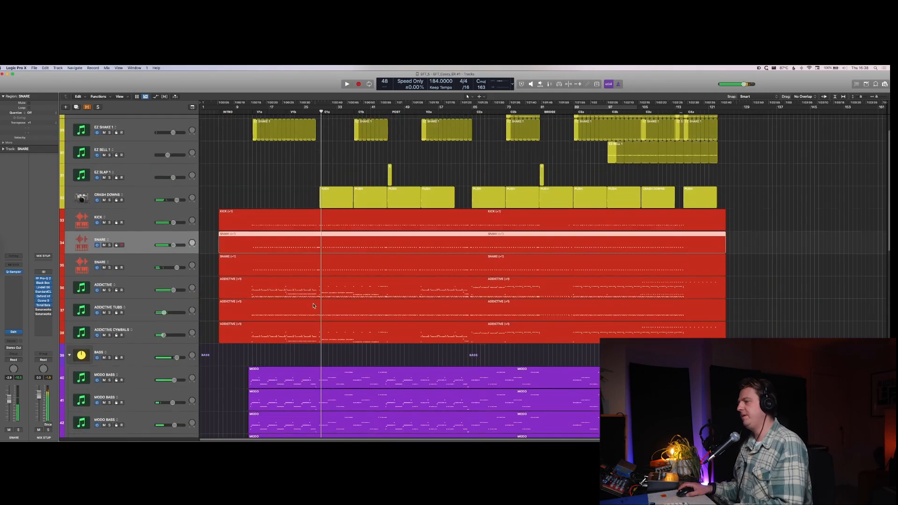
key("super+Up")
key("super+Up")
scroll(313, 309, "down", 7)
scroll(321, 300, "up", 6)
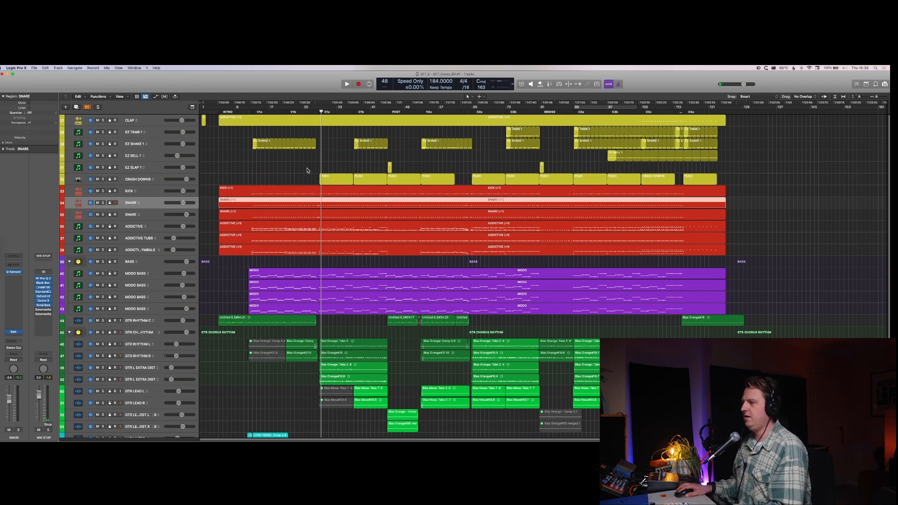
left_click_drag(307, 185, 308, 247)
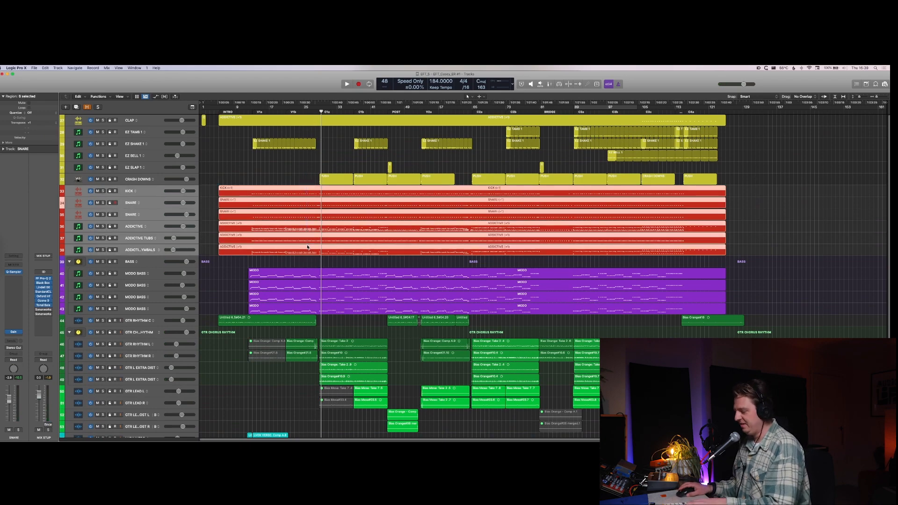
Step: Show the selected drum regions in the Piano Roll and deselect all their notes
key("o")
key("o")
key("p")
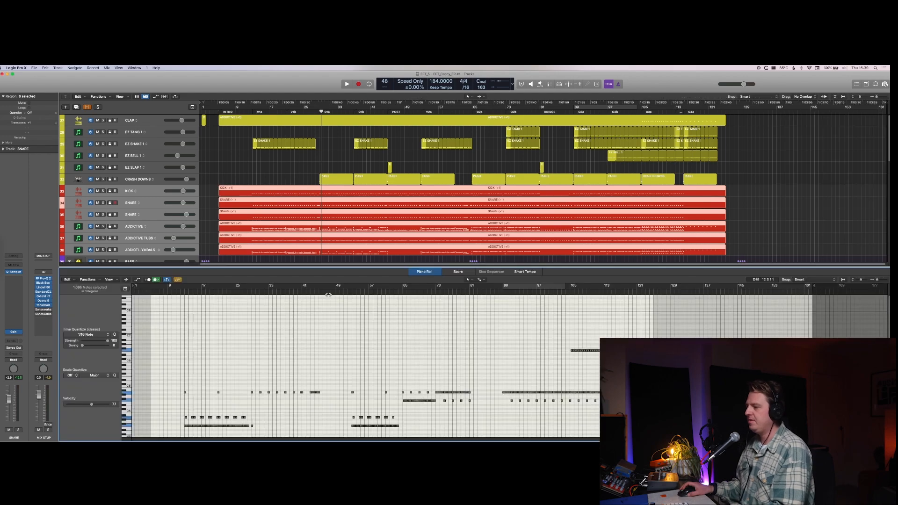
scroll(303, 339, "down", 5)
scroll(303, 339, "up", 2)
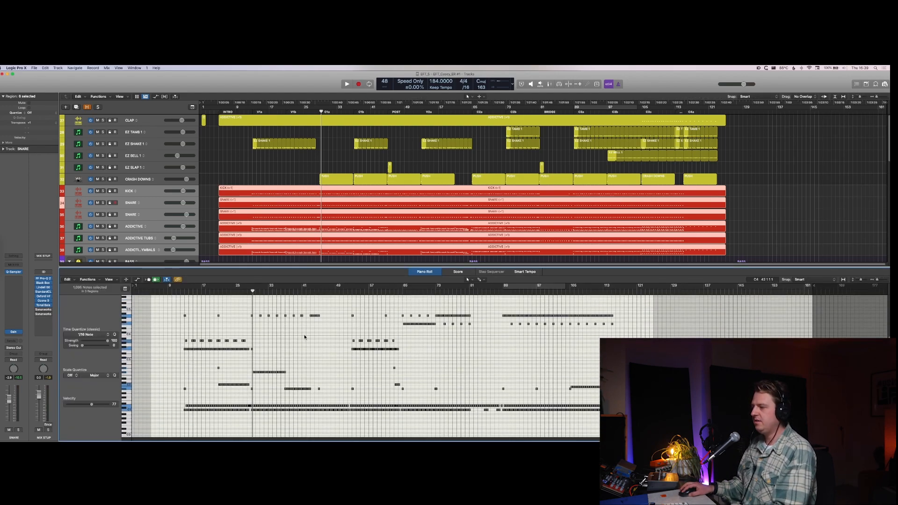
left_click(305, 338)
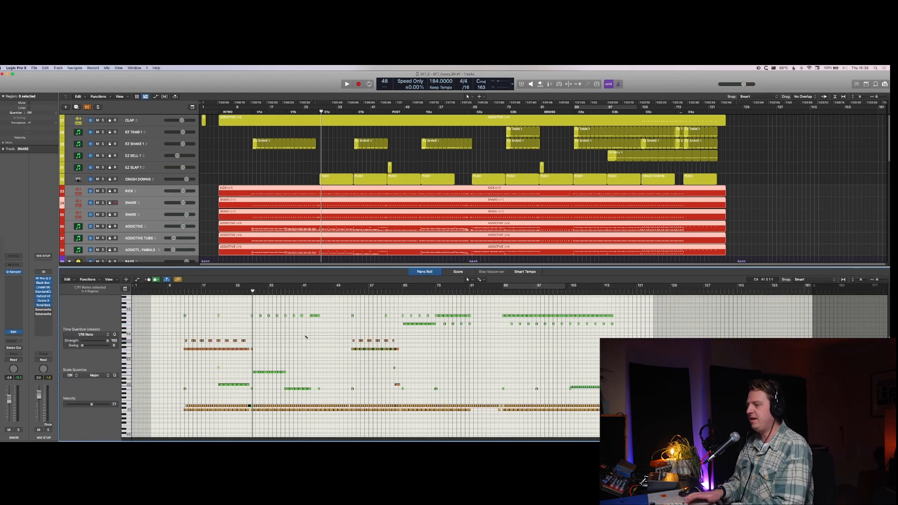
Step: Zoom in on the drum fill leading into bar 29 and select its fast snare notes across the drum regions
key("super+Right")
key("super+Right")
key("super+Right")
key("super+Right")
key("super+Right")
key("super+Right")
key("super+Right")
scroll(307, 338, "left", 5)
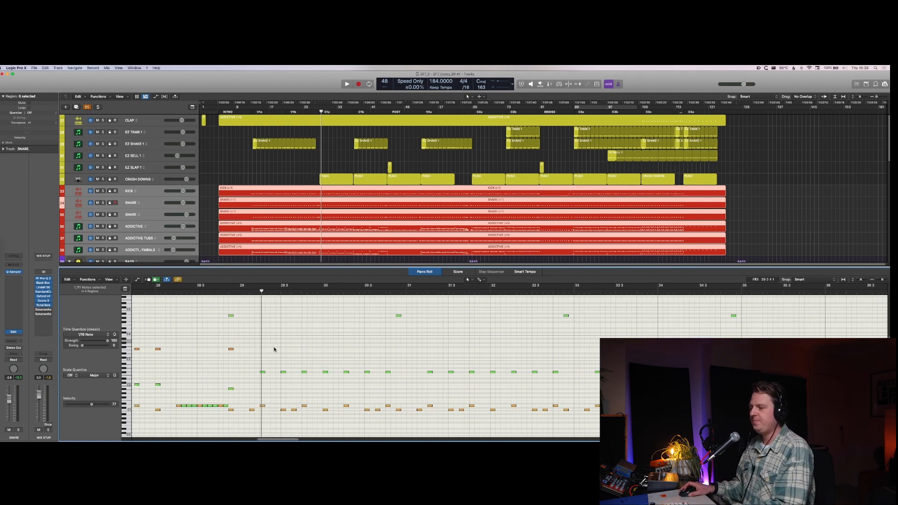
scroll(362, 355, "down", 2)
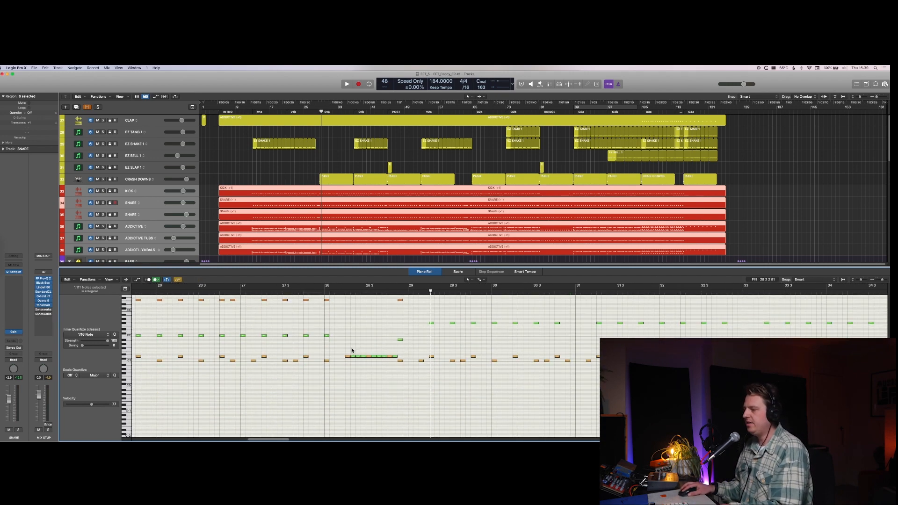
left_click_drag(364, 368, 362, 359)
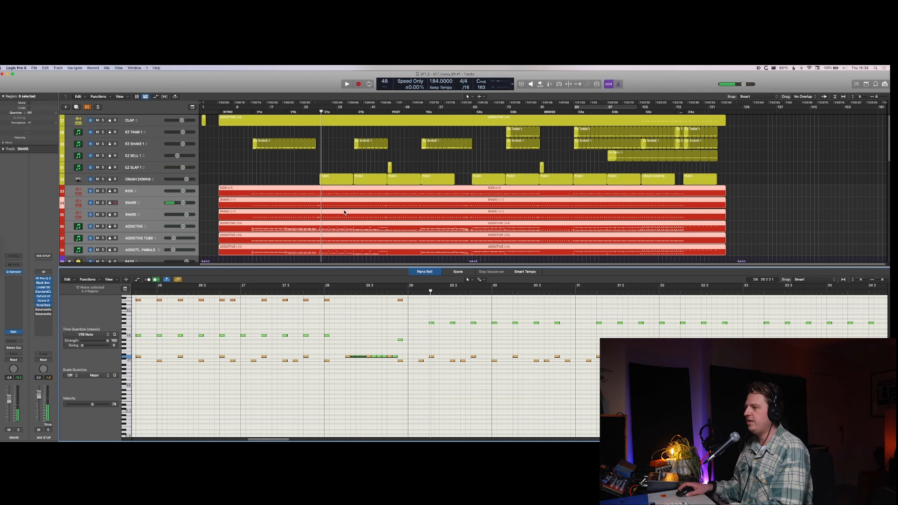
scroll(263, 202, "down", 1)
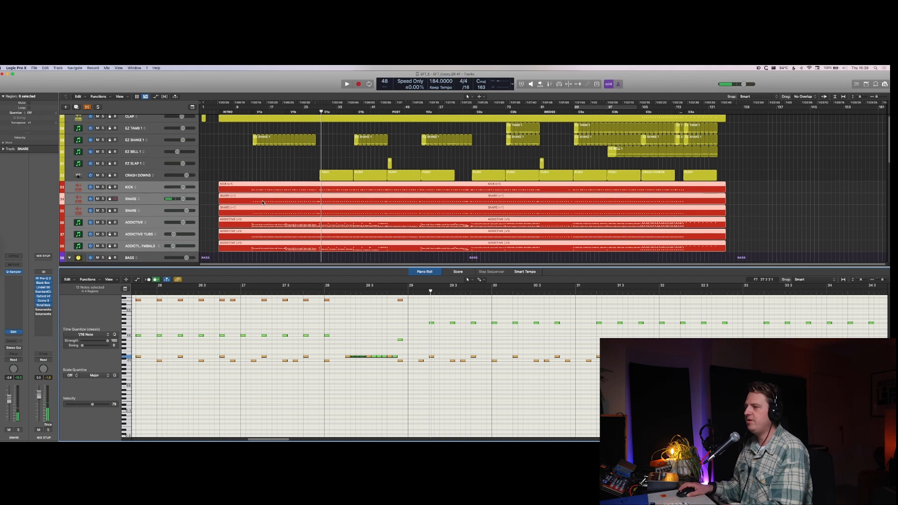
Step: Isolate the first SNARE region in the Piano Roll, select the soft fill notes before bar 29, and play the fill
left_click(221, 199)
left_click(354, 357)
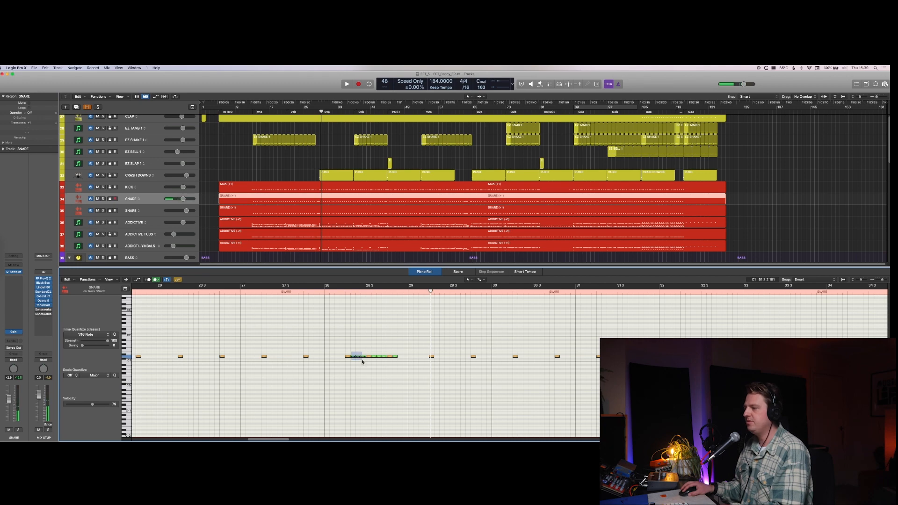
left_click_drag(363, 362, 364, 360)
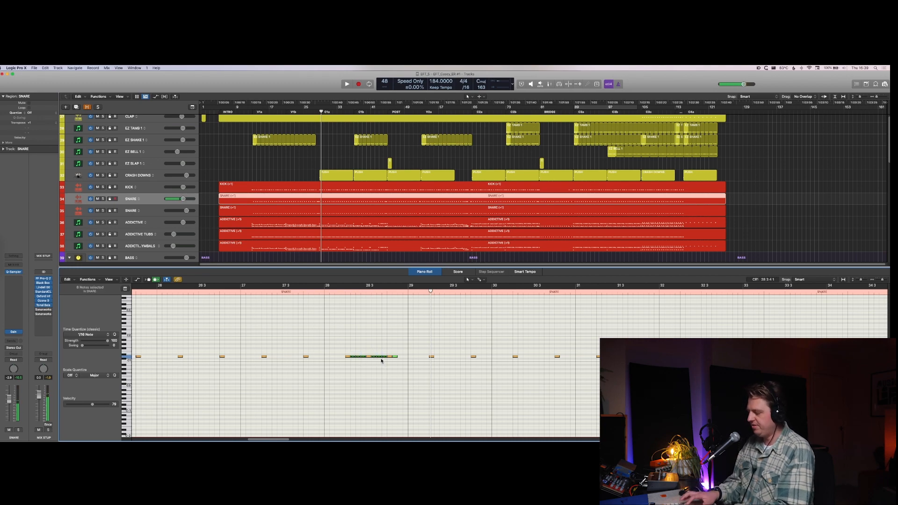
key("space")
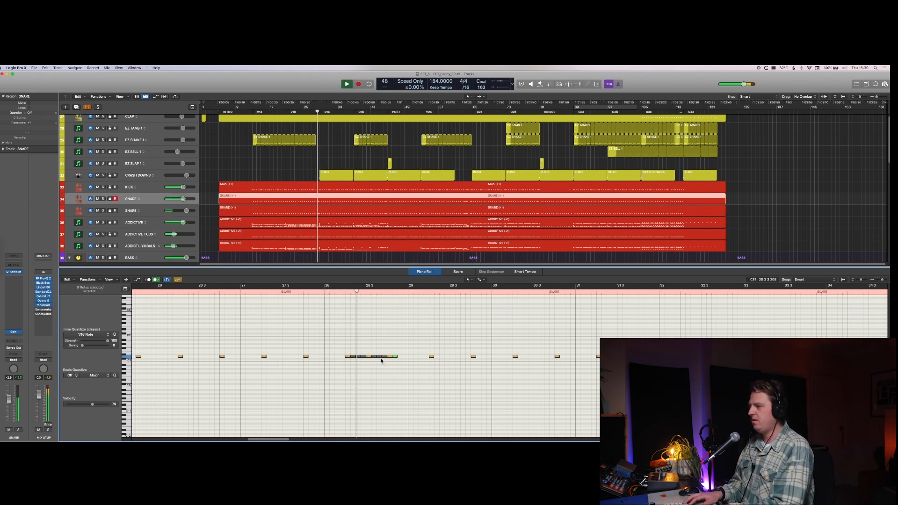
key("space")
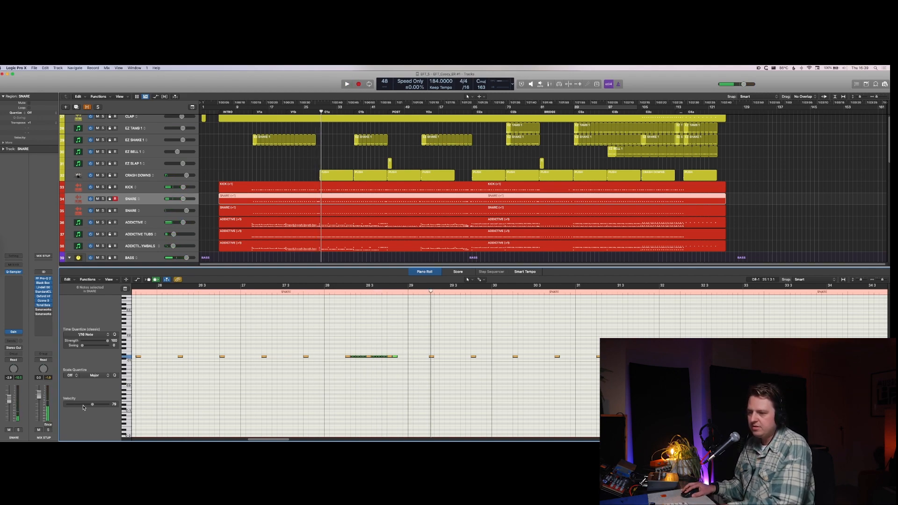
Step: Lower the velocity of the selected soft snare fill notes to about 33 and listen to the fill again
left_click_drag(78, 406, 77, 406)
key("space")
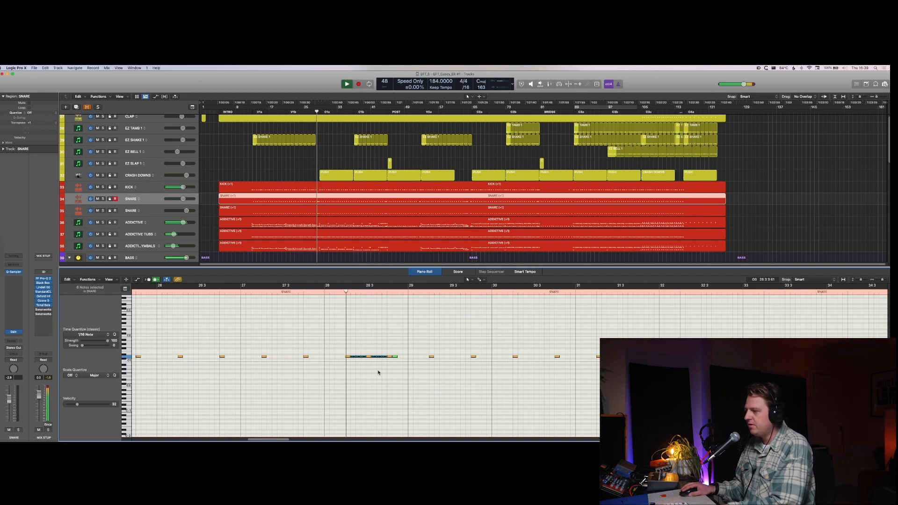
key("space")
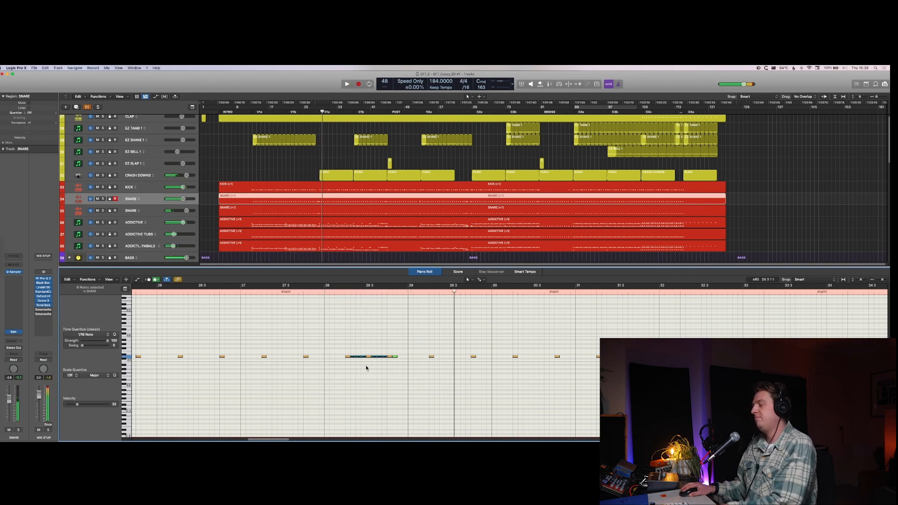
key("space")
key("space")
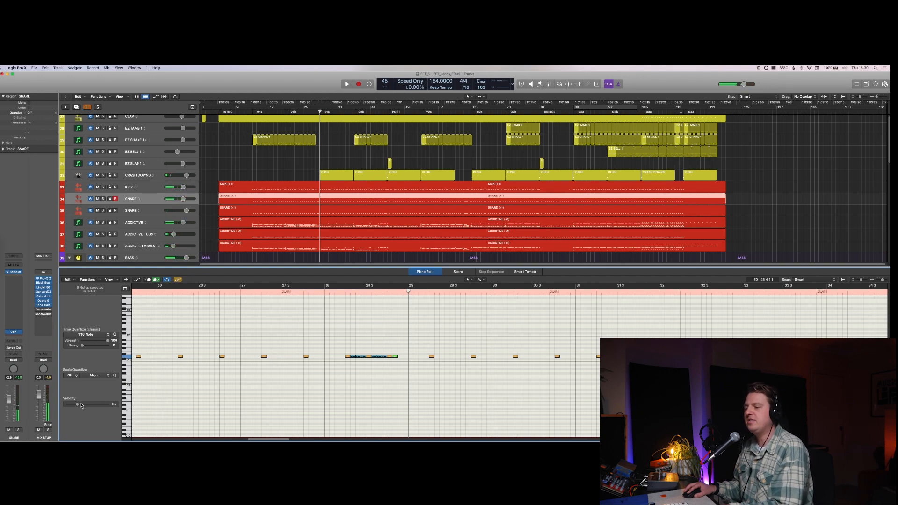
Step: Select two individual notes in the snare fill, raise their velocity to 77, and audition the more accented fill
left_click(353, 357)
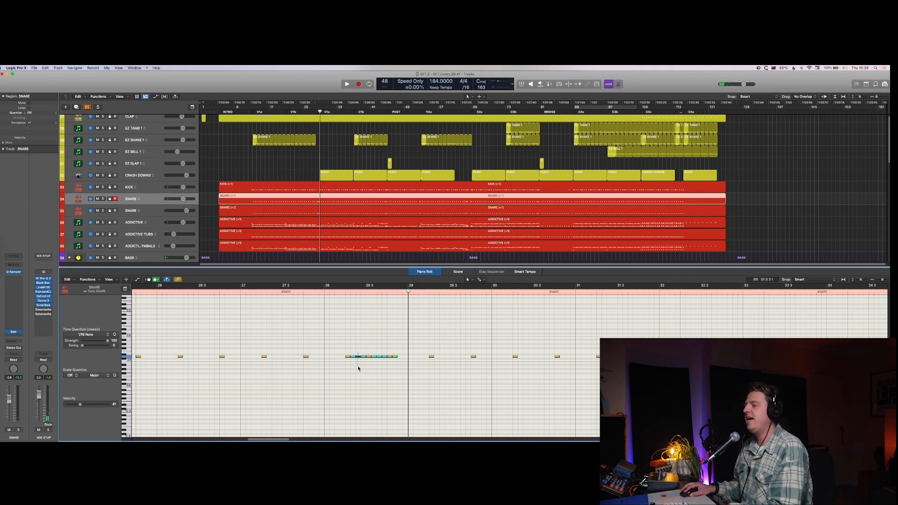
left_click(363, 357)
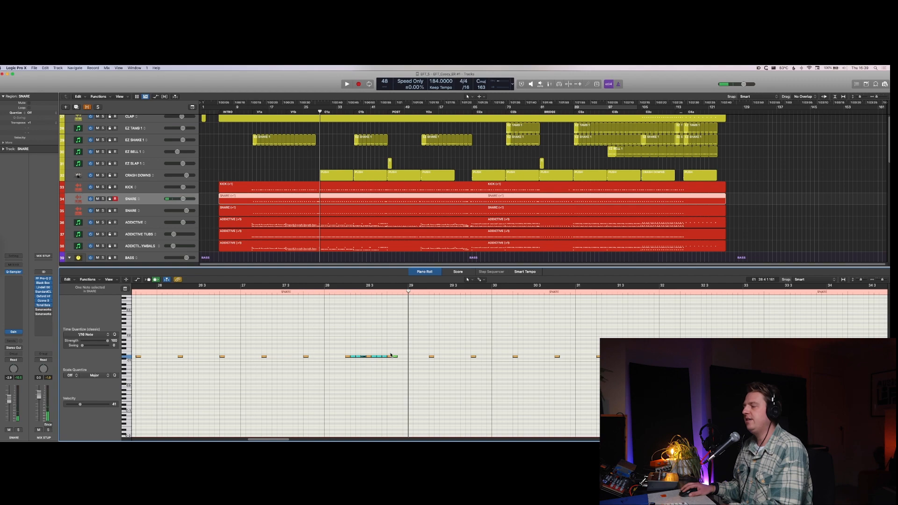
left_click(385, 356, "shift")
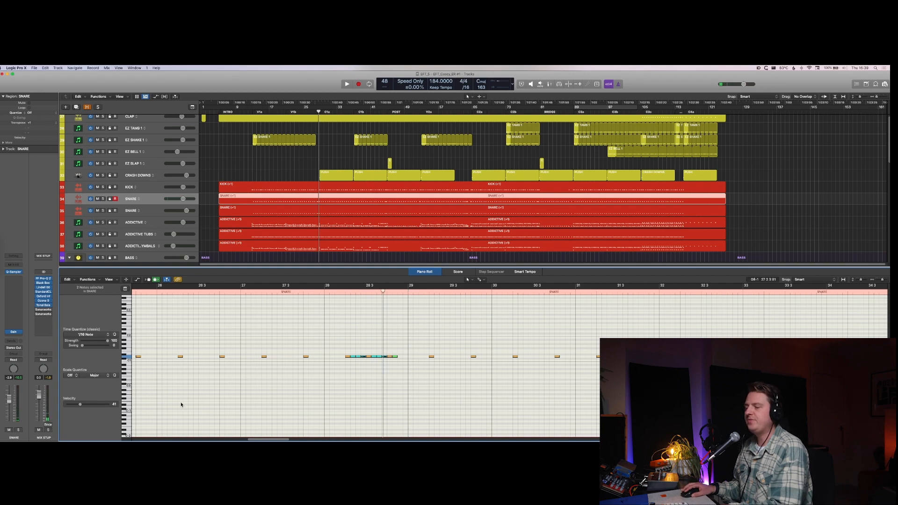
left_click(92, 405)
key("space")
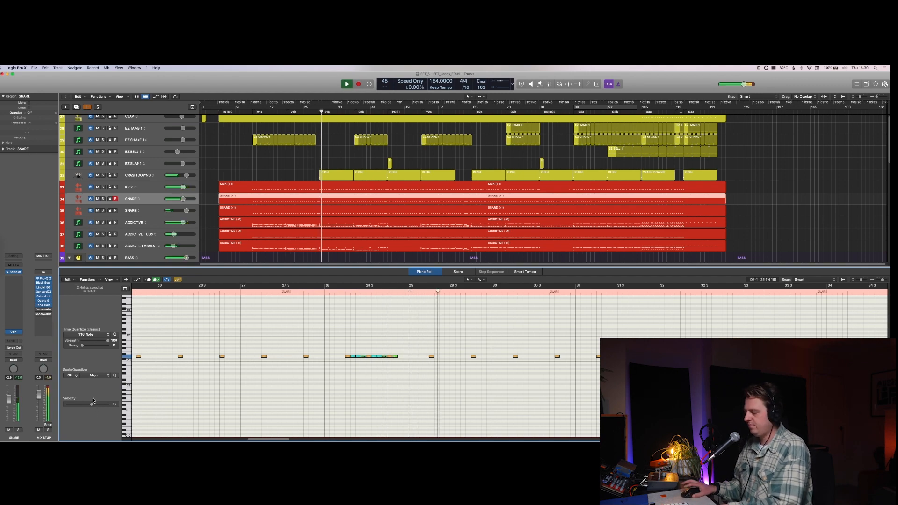
key("space")
key("space")
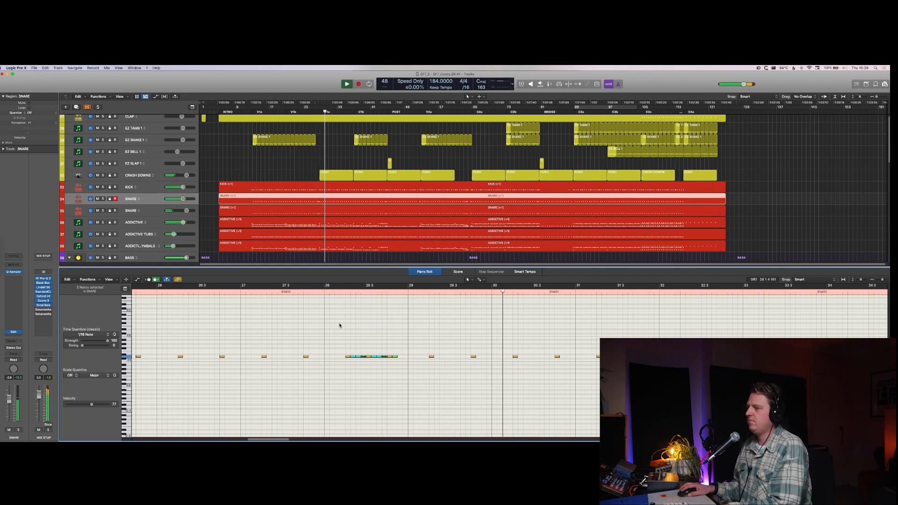
key("space")
Step: Select the second SNARE region, toggle its mute on and off, and audition its fill with the soft notes selected
left_click(314, 212)
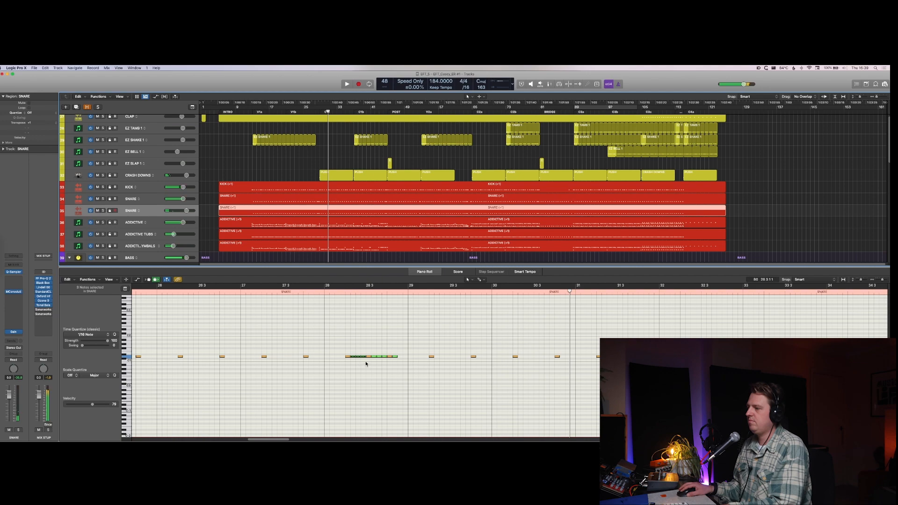
key("ctrl+m")
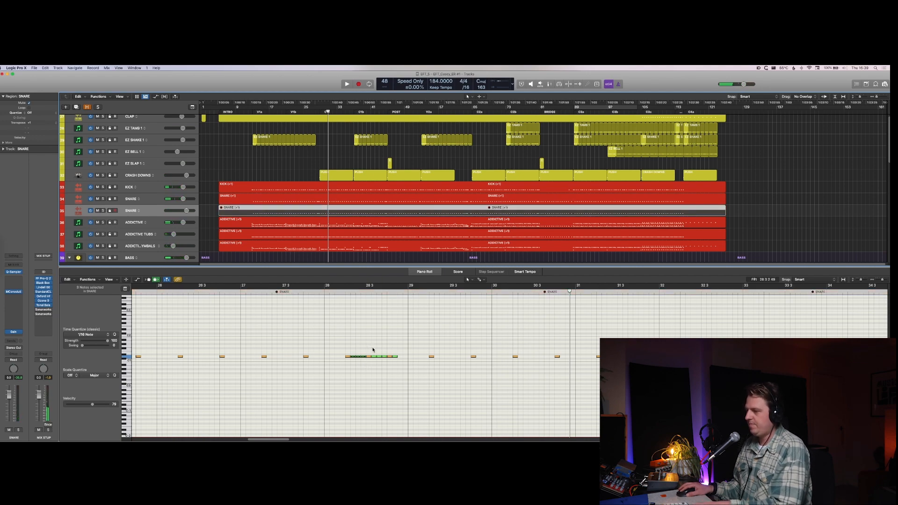
key("ctrl+m")
left_click_drag(354, 353, 382, 373)
key("space")
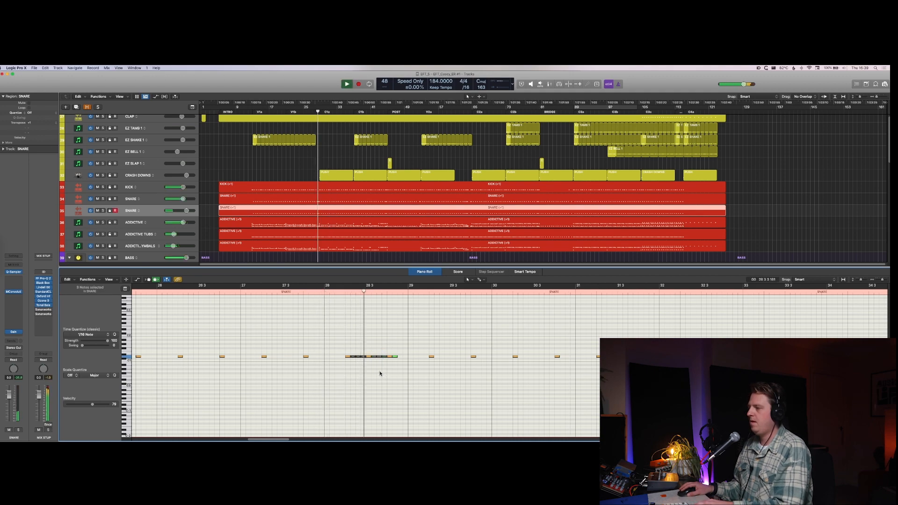
Step: Review the fill's note velocities in the ADDICTIVE region, play it back, and close the Piano Roll
key("Down")
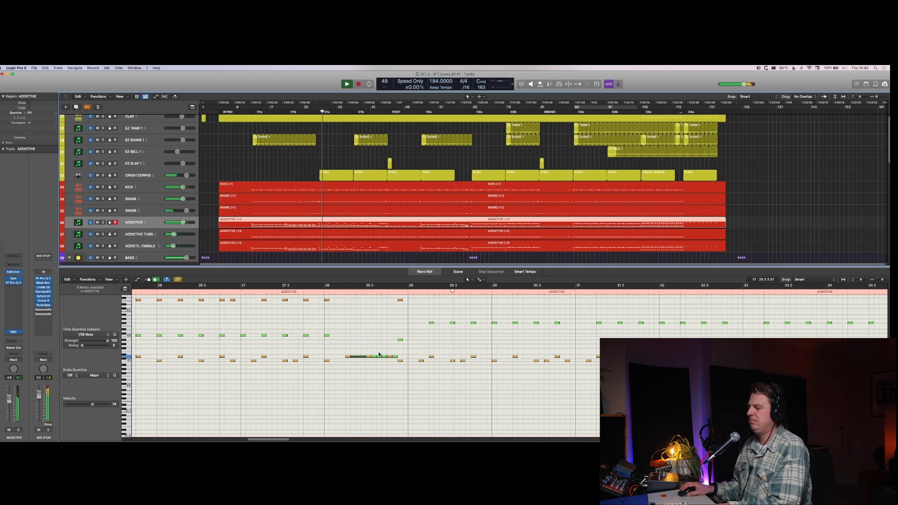
key("space")
left_click(338, 387)
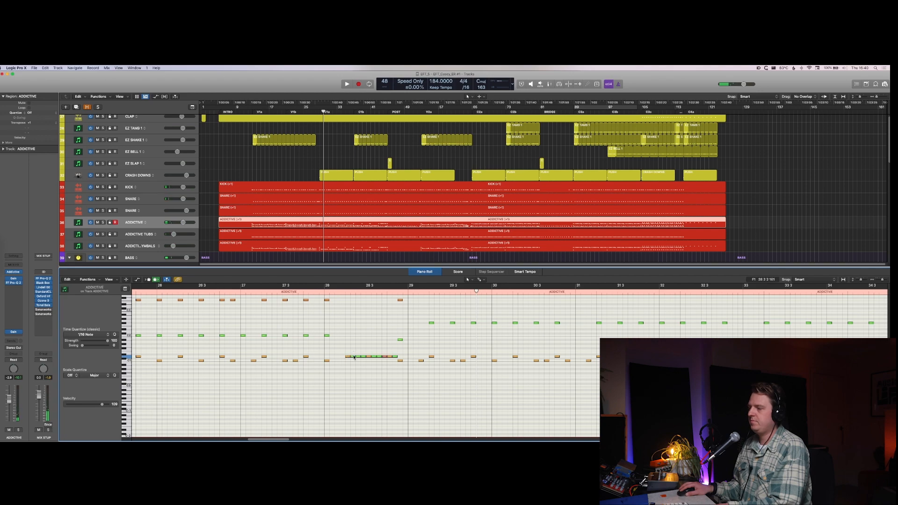
left_click(104, 406)
key("space")
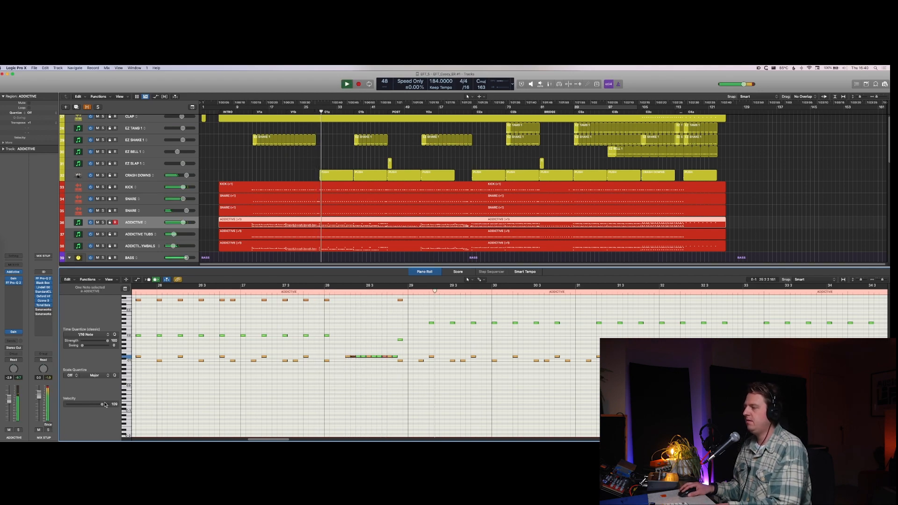
key("p")
key("space")
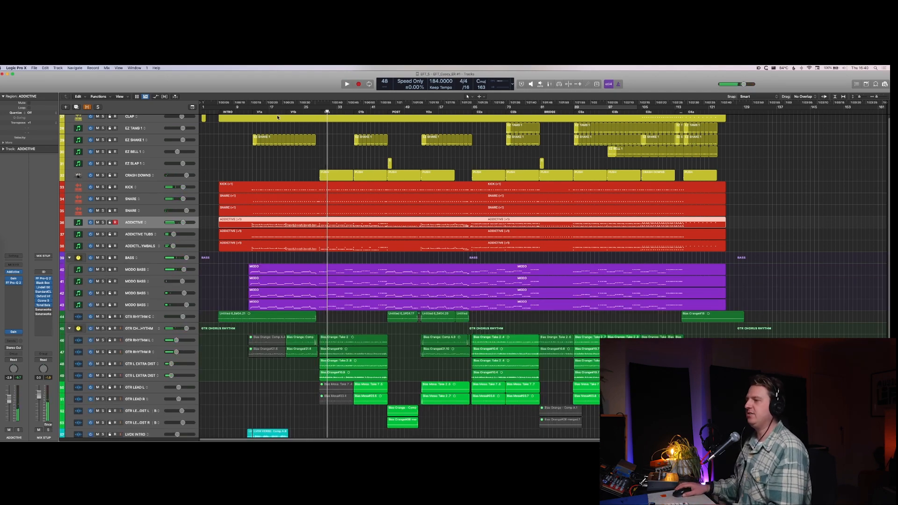
Step: Loop playback of the final choruses with the existing cycle range and unmute the LVOX CHORUS stack in the mixer
scroll(261, 145, "up", 1)
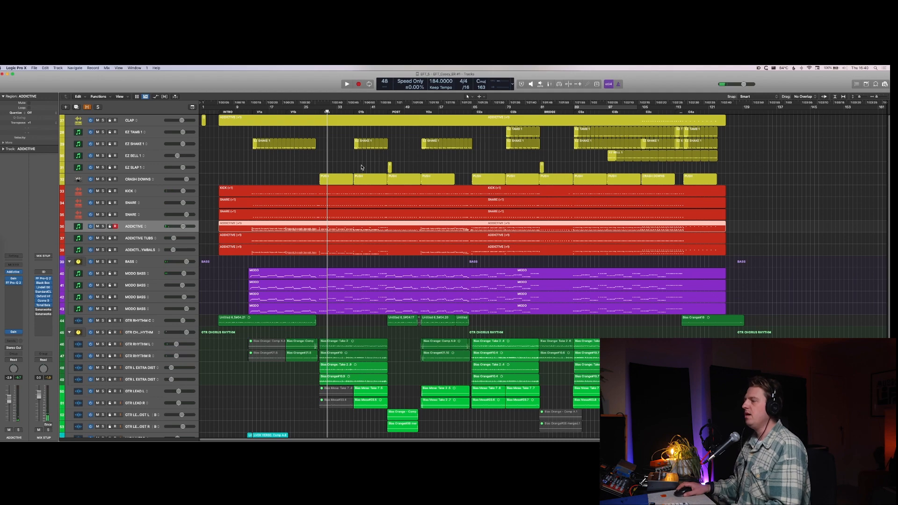
left_click(612, 107)
key("space")
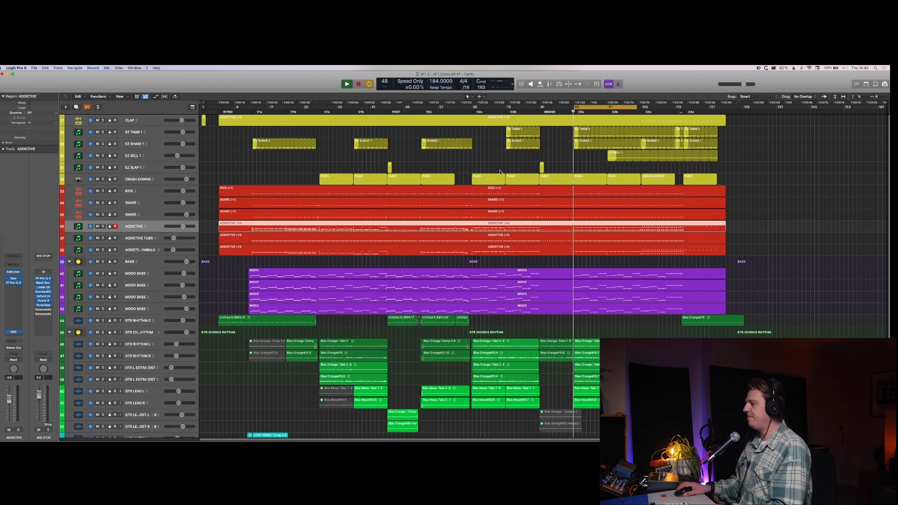
key("x")
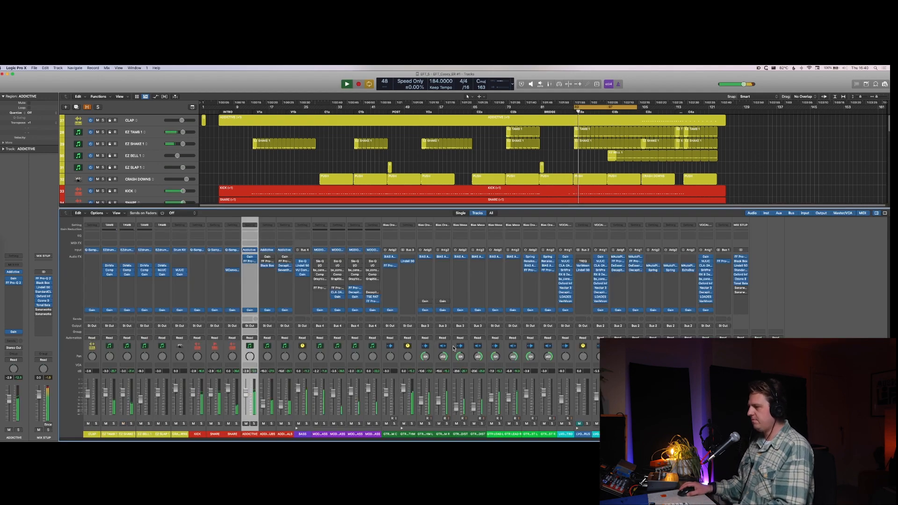
left_click(581, 425)
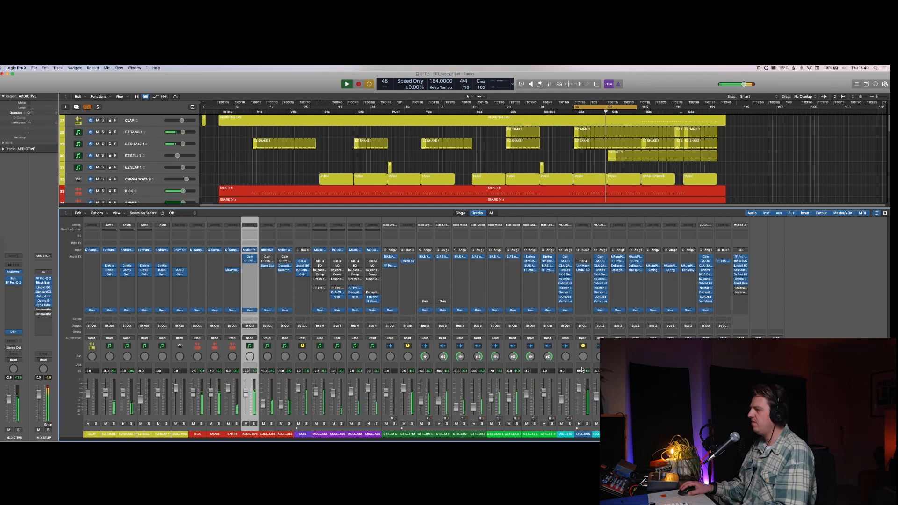
Step: Solo LVOX CHORUS, insert Seventh Heaven in stereo below its existing effects, and turn its Mix well below fully wet
left_click(588, 415)
left_click(585, 292)
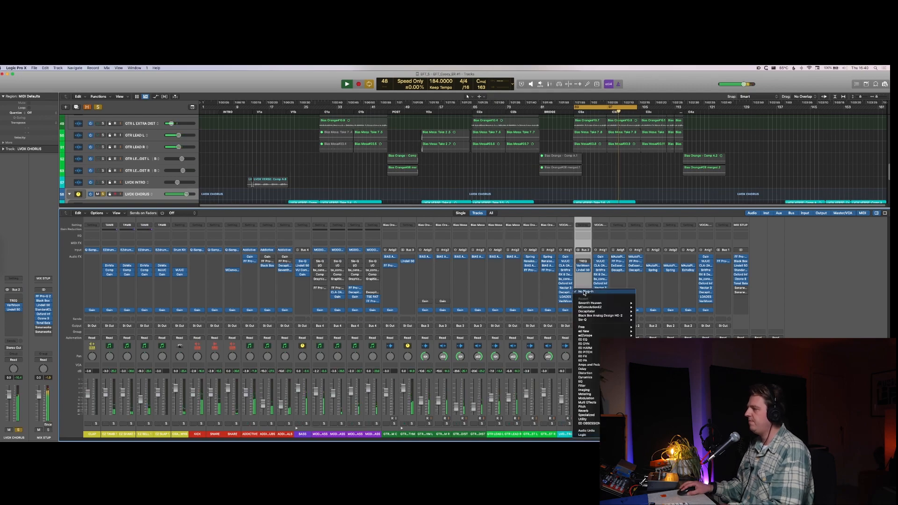
mouse_move(601, 309)
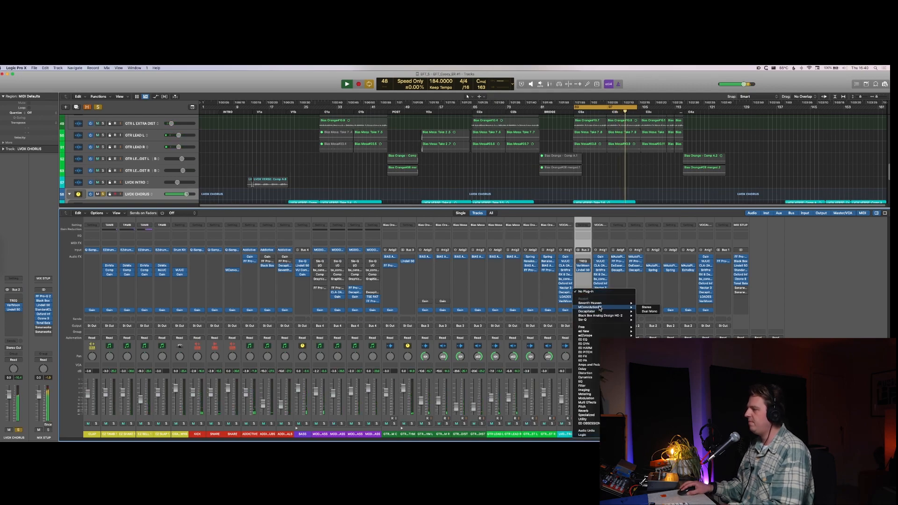
left_click(645, 304)
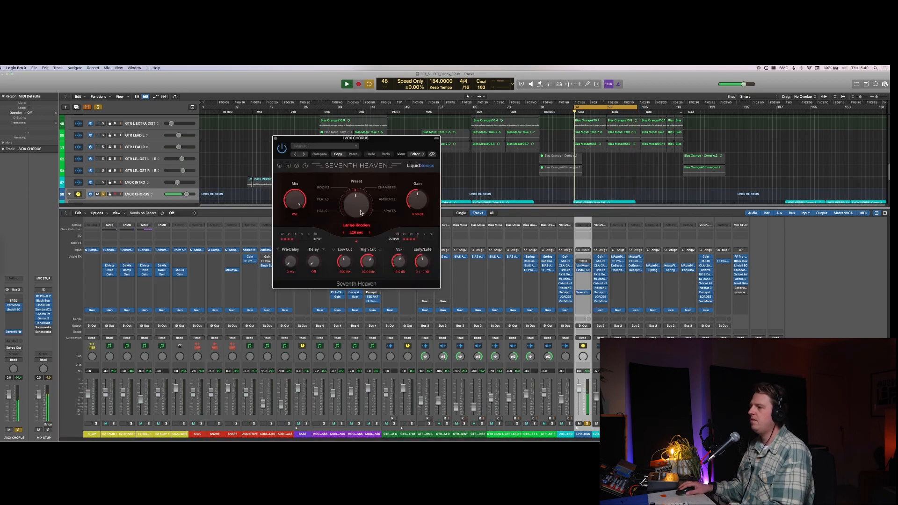
left_click(360, 213)
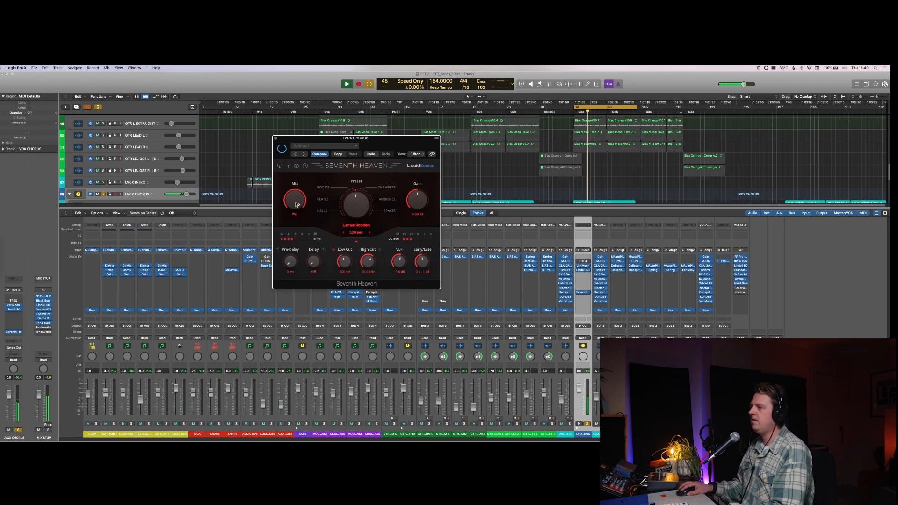
left_click_drag(296, 205, 294, 248)
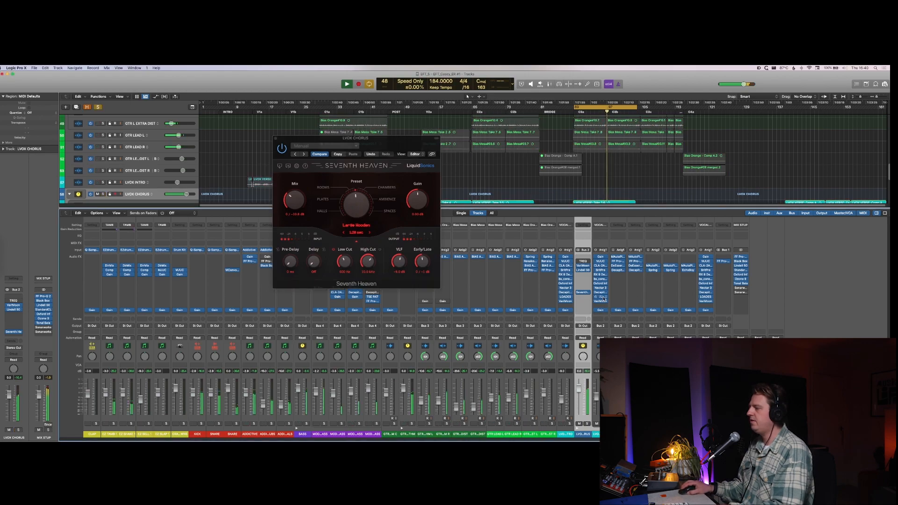
Step: Insert the Soundtoys PrimalTap delay in the next free effect slot of the LVOX VERSE channel
left_click(600, 307)
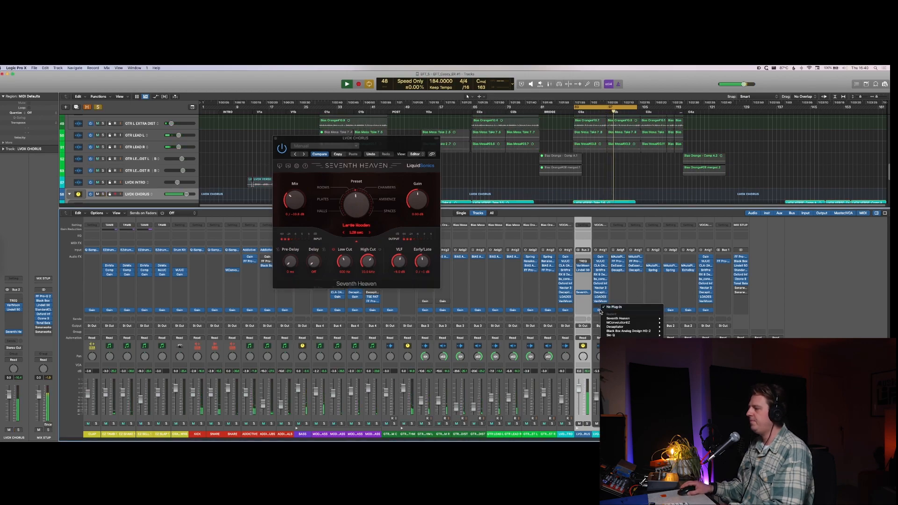
left_click(600, 314)
left_click(599, 314)
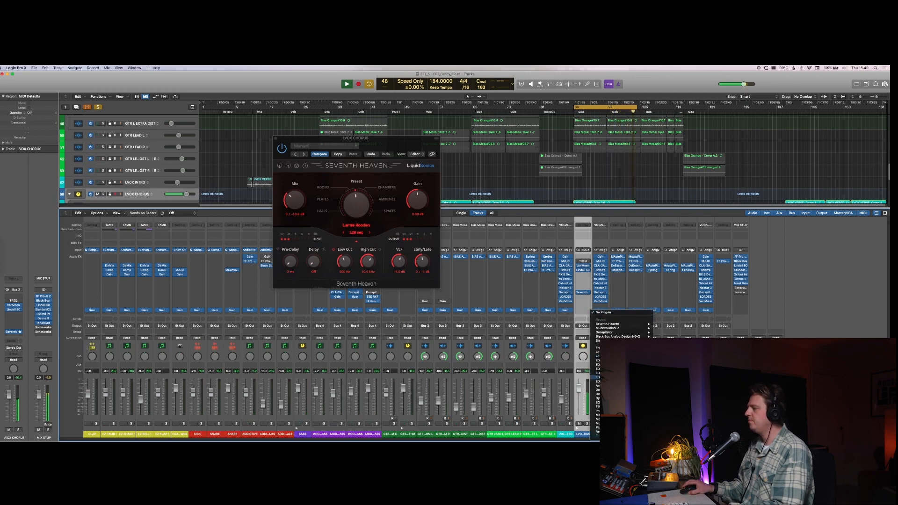
left_click(674, 379)
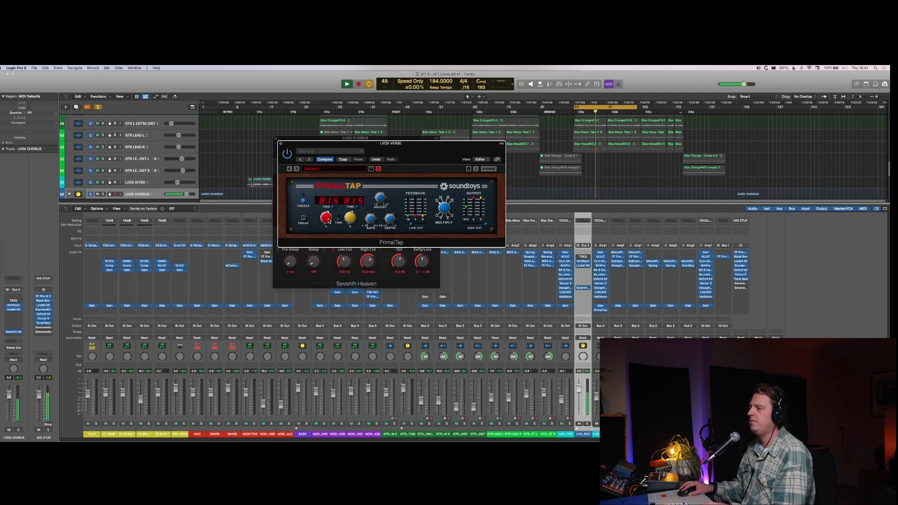
Step: Set the LVOX VERSE PrimalTap delay times to 77.0 and 91.2, unsolo LVOX CHORUS, and hide the plug-in windows
left_click_drag(351, 221, 351, 220)
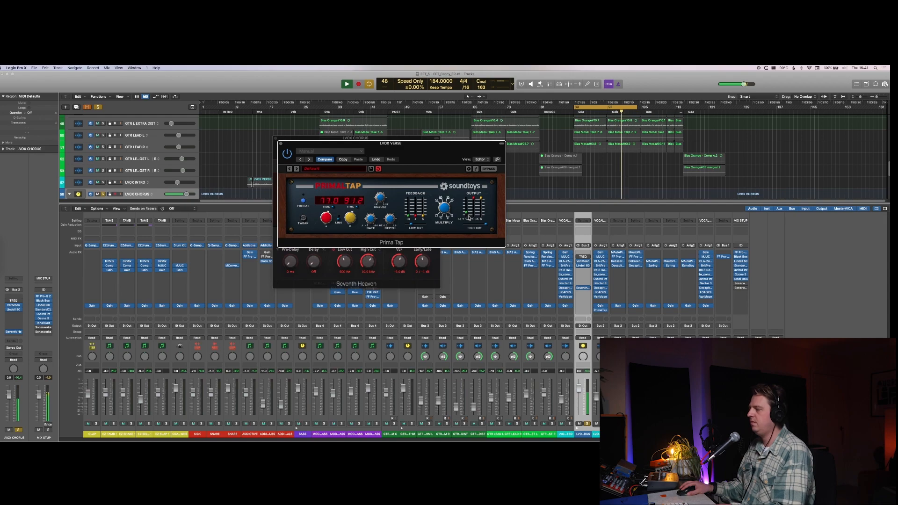
key("s")
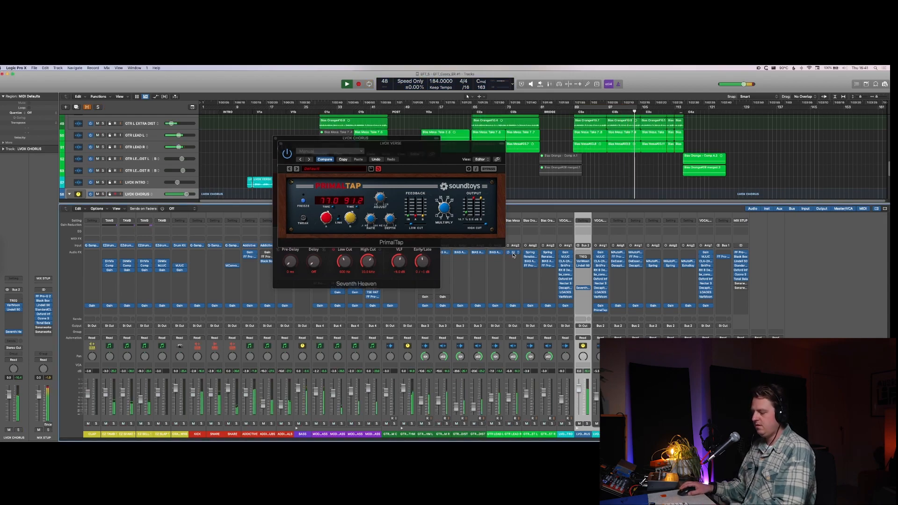
key("v")
Step: Play the song from the start of the first verse and set the cycle range to the two LVOX INTRO regions
key("x")
key("super+Up")
key("super+Up")
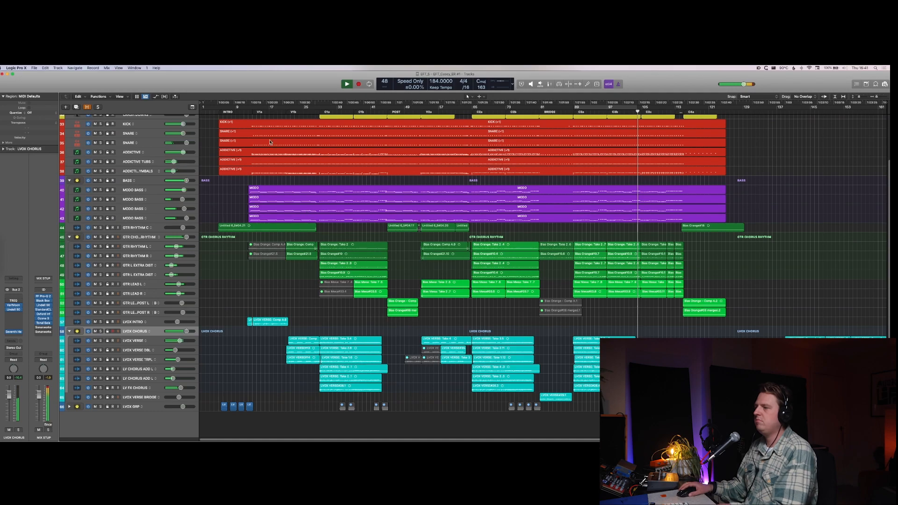
left_click(249, 113)
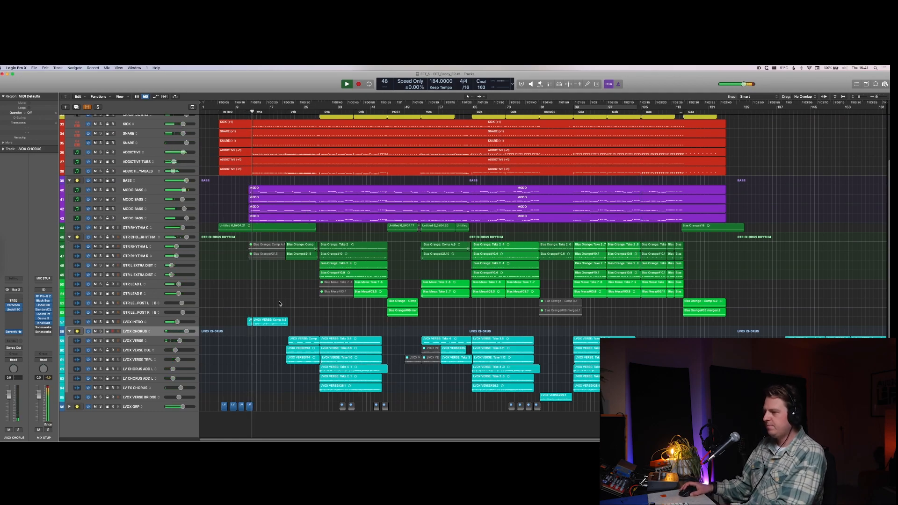
key("super+Down")
scroll(279, 304, "down", 2)
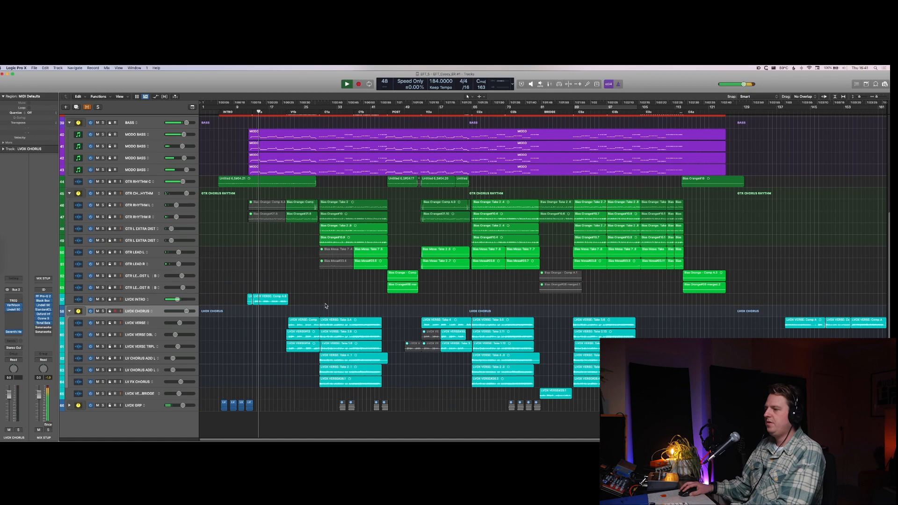
left_click_drag(325, 305, 245, 298)
key("super+u")
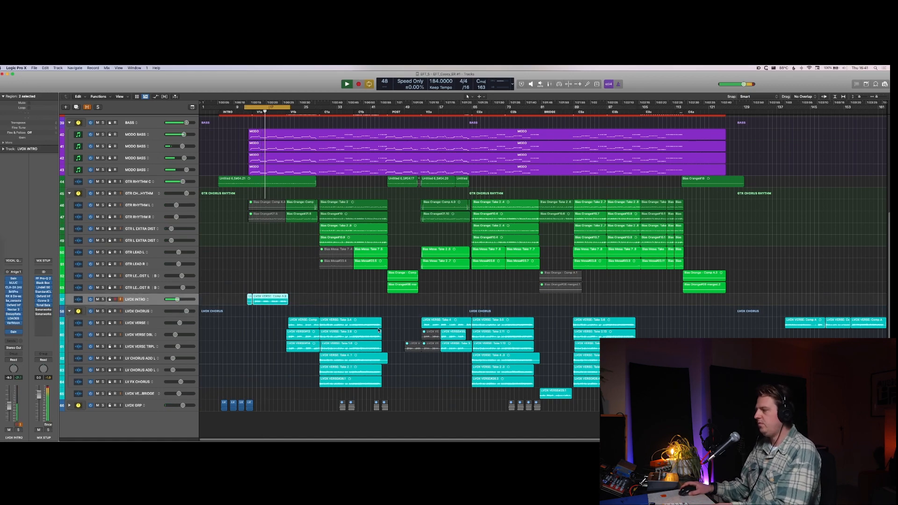
Step: Bypass the last Gain plug-in on LVOX INTRO and copy PrimalTap from LVOX VERSE into the slot below it
key("x")
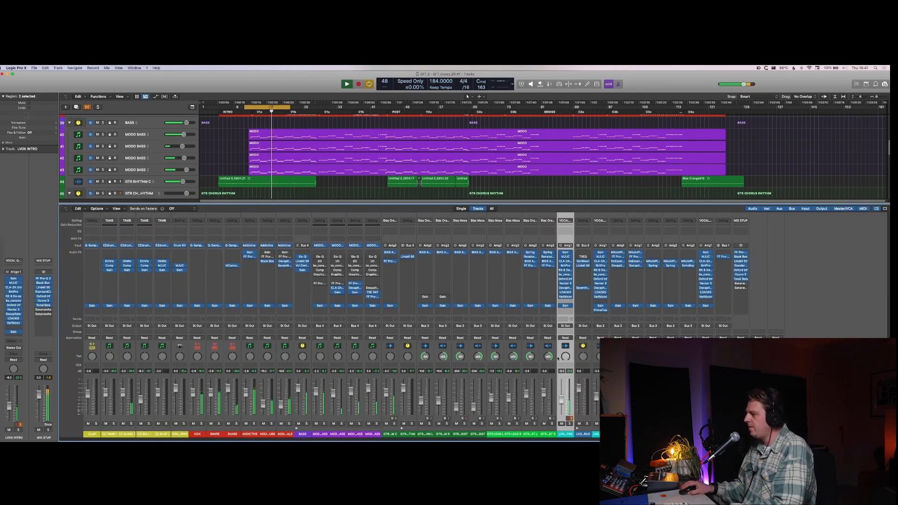
left_click(561, 306)
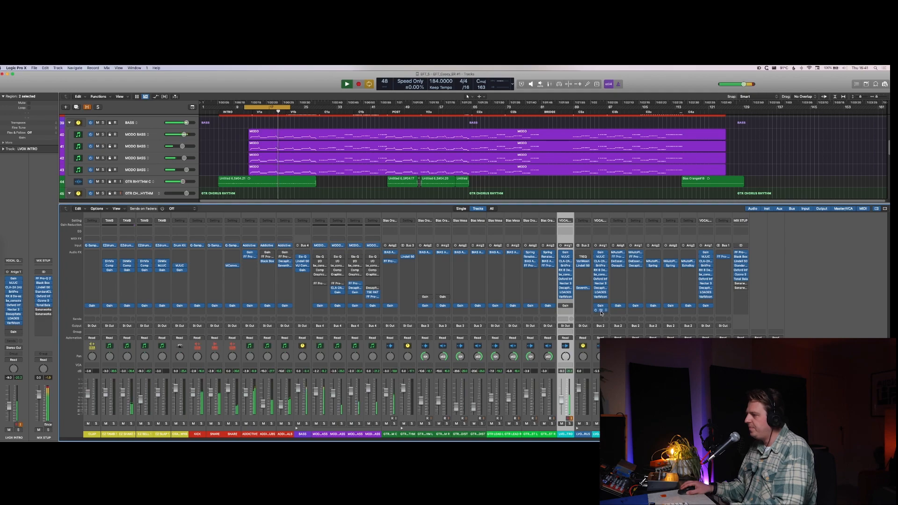
left_click_drag(602, 310, 568, 312)
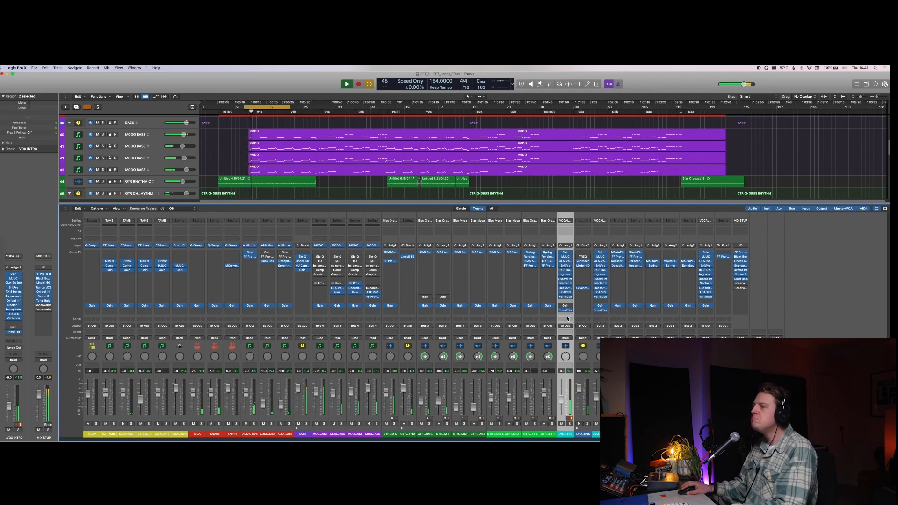
Step: Listen to the looped intro vocal in the mix and open Tonal Balance Control 2 on the MIX STUP channel
key("x")
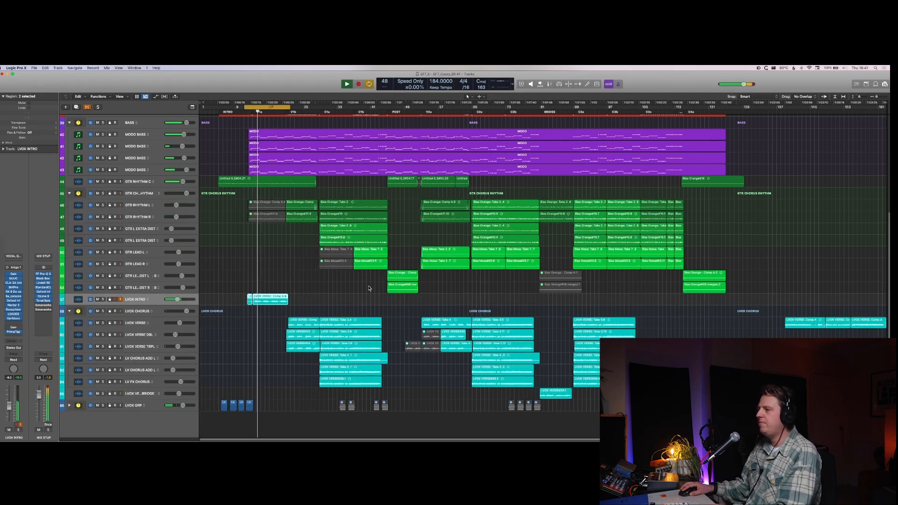
left_click(352, 298)
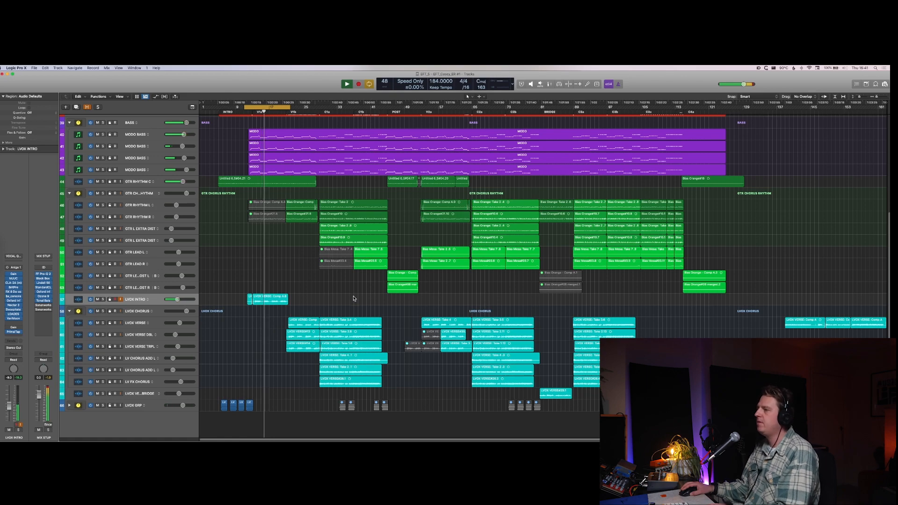
key("x")
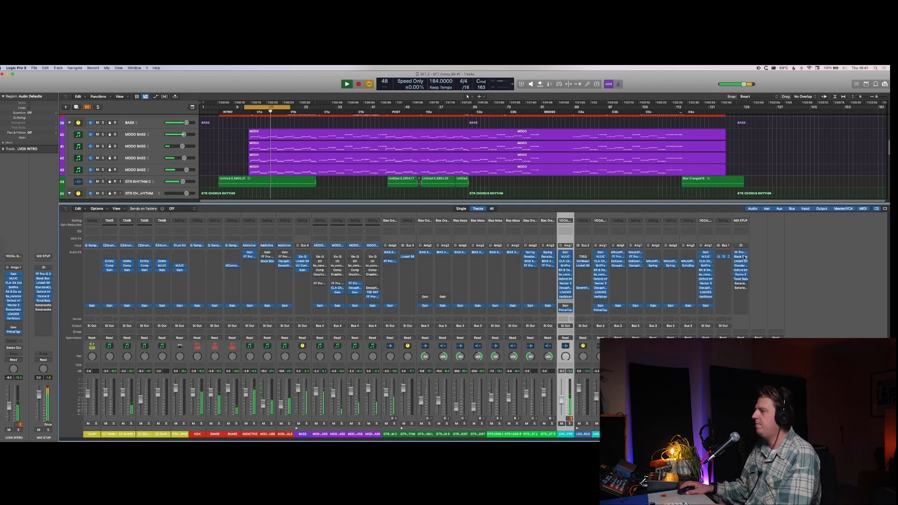
left_click(742, 279)
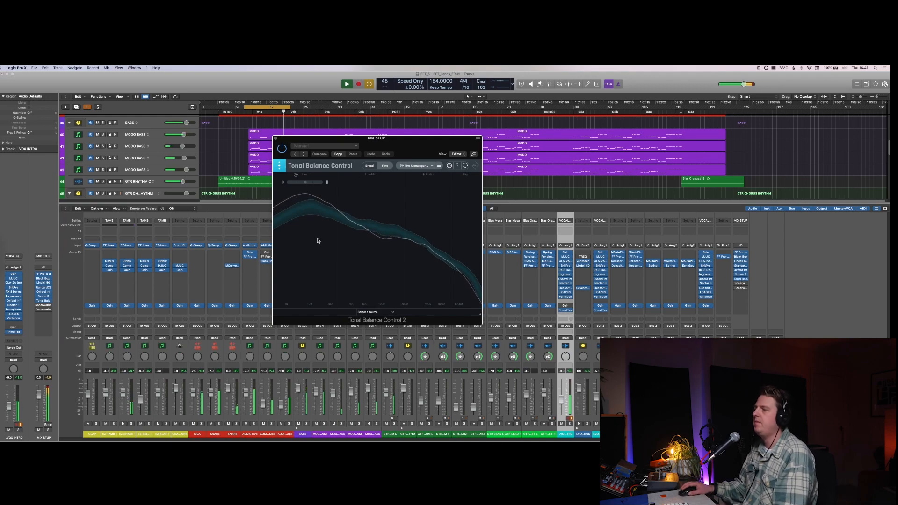
Step: Solo ADDICTIVE TUBE, insert FabFilter Pro-Q 2 below its existing effects, and cut the lows with a low shelf
left_click(271, 424)
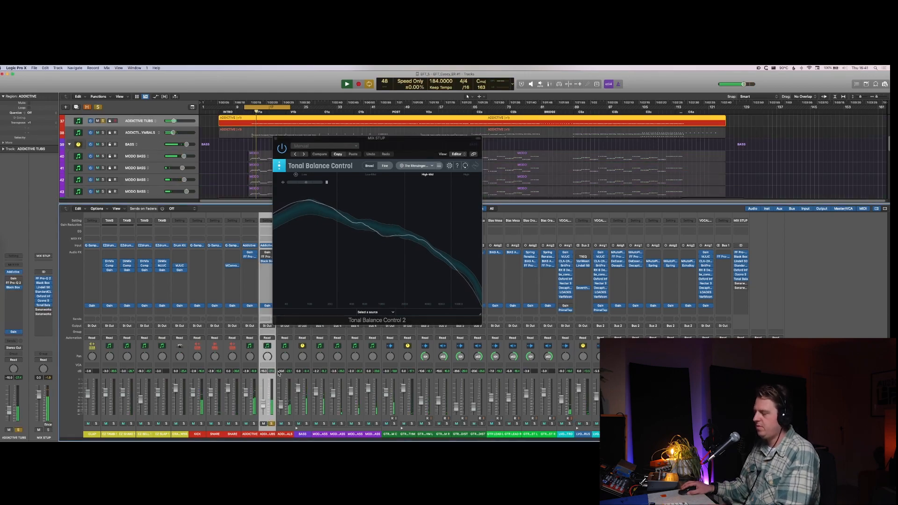
key("v")
left_click(267, 269)
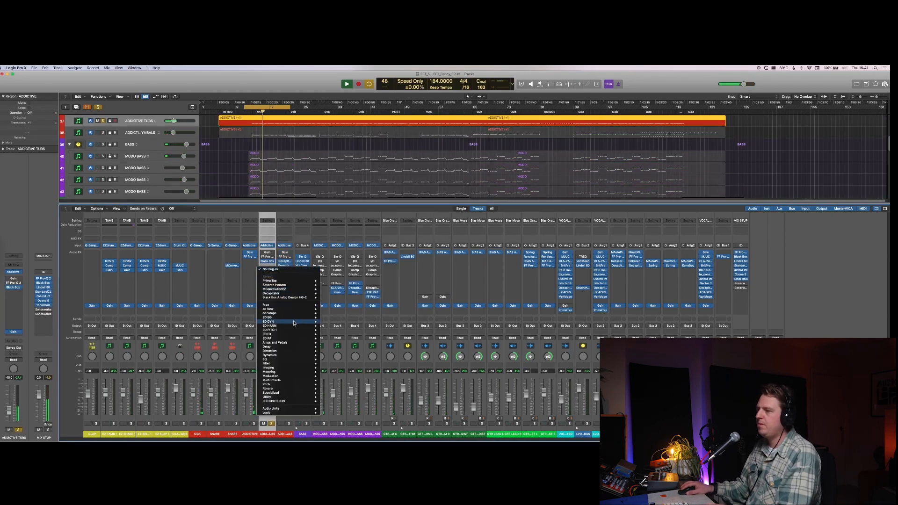
left_click(379, 320)
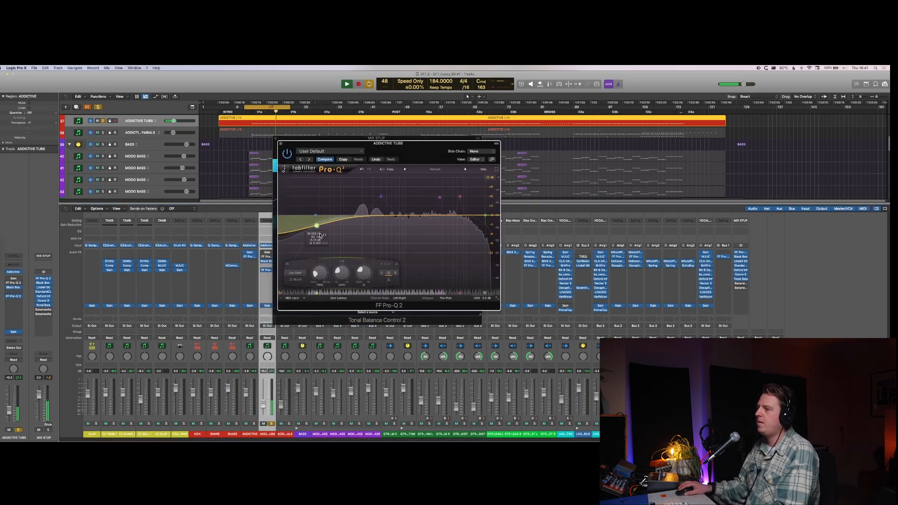
left_click_drag(321, 235, 332, 233)
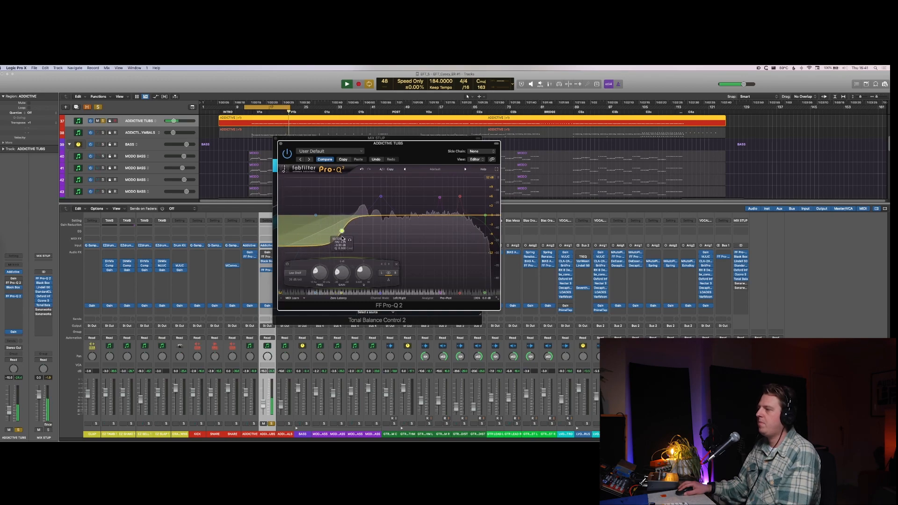
Step: Copy the Pro-Q 2 low cut from ADDICTIVE TUBE to ADDICTIVE CYMBALS, comparing the drum channels in solo, and switch cycling off
left_click(254, 423)
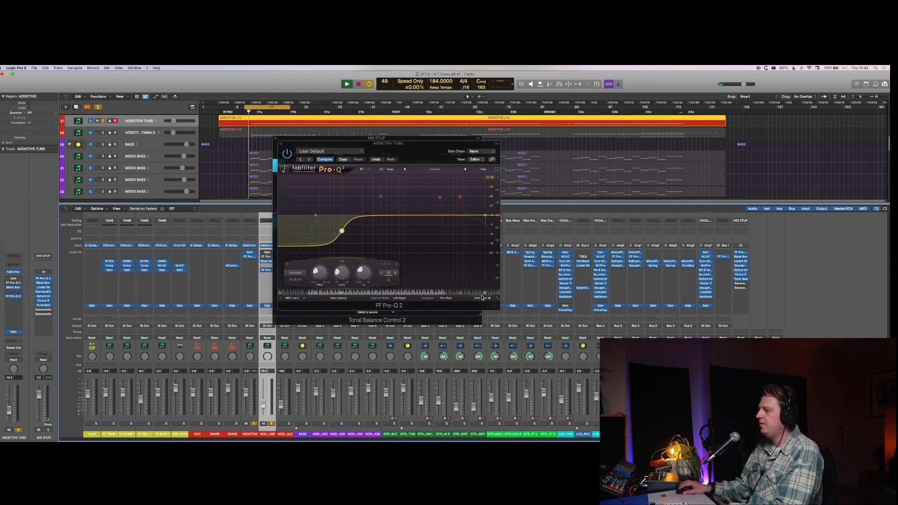
mouse_move(479, 300)
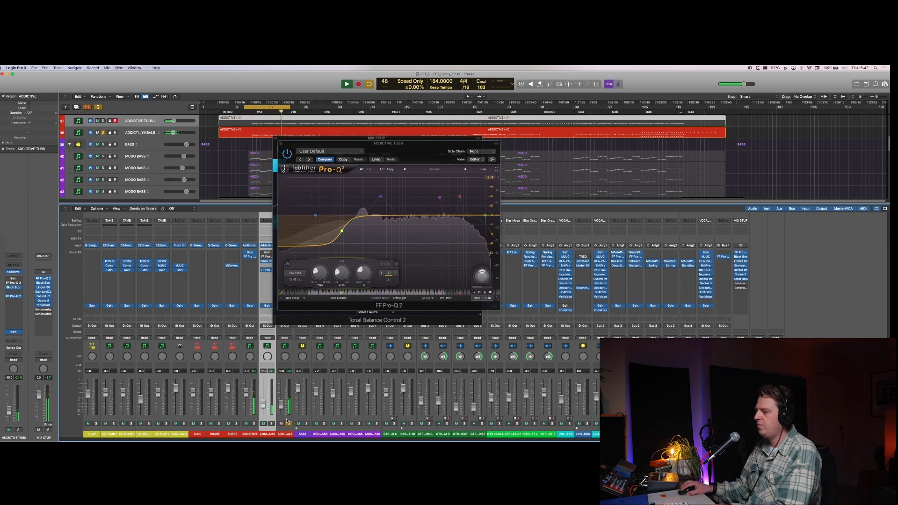
left_click(288, 423)
key("v")
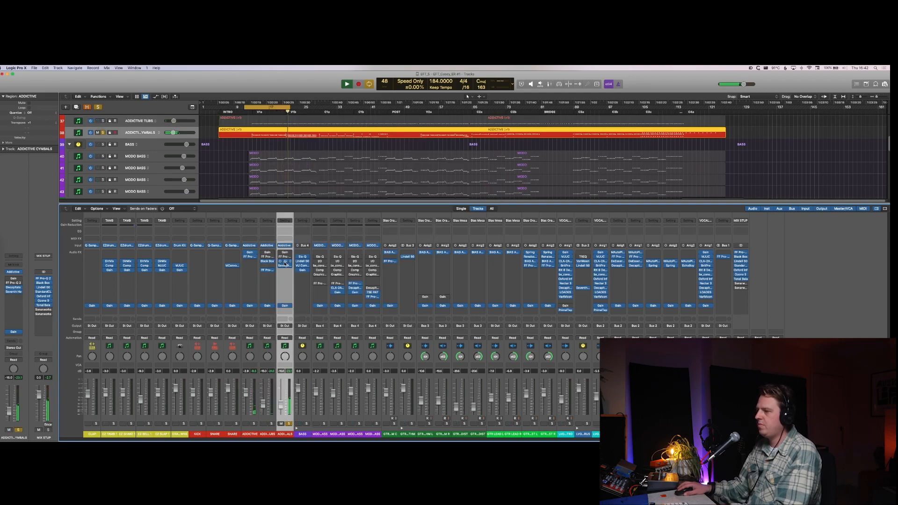
left_click_drag(268, 270, 285, 270)
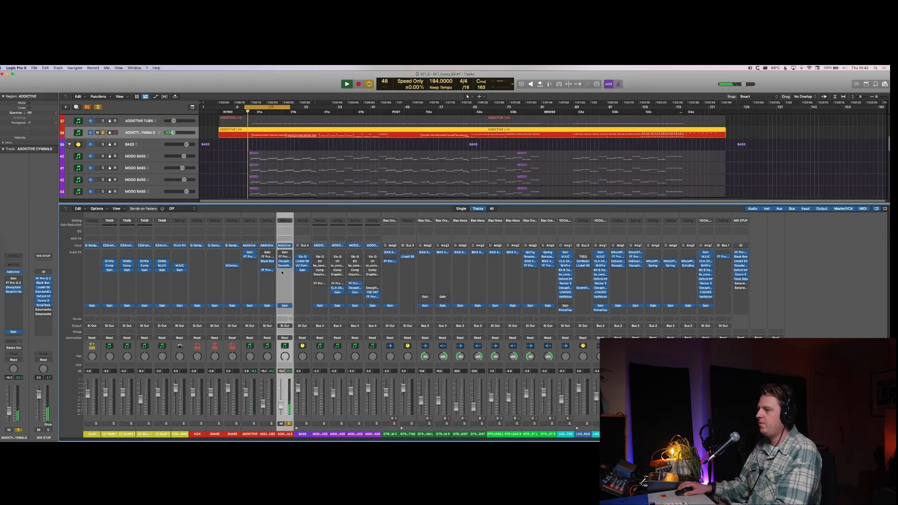
left_click(288, 423)
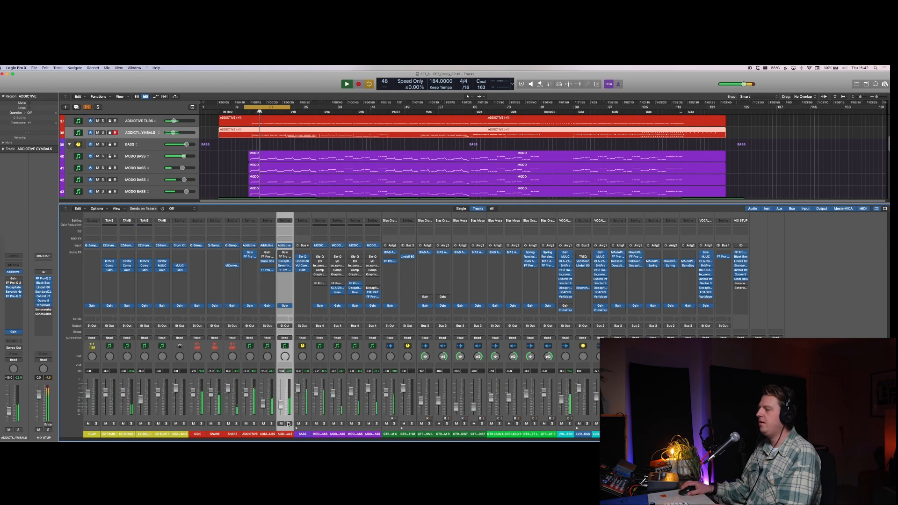
key("c")
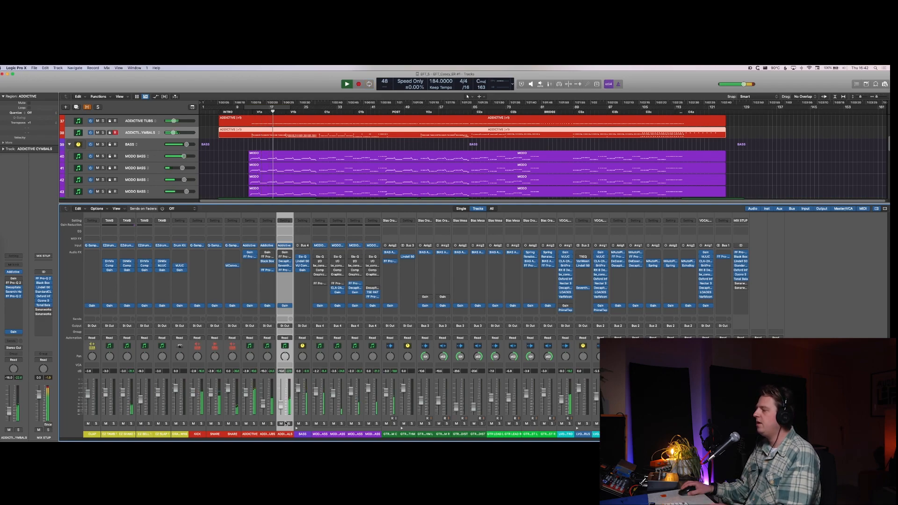
Step: Solo LVOX INTRO to check its PrimalTap, insert Soundtoys EchoBoy above the bypassed Gain, and set its Mix to 7.0%
left_click(569, 424)
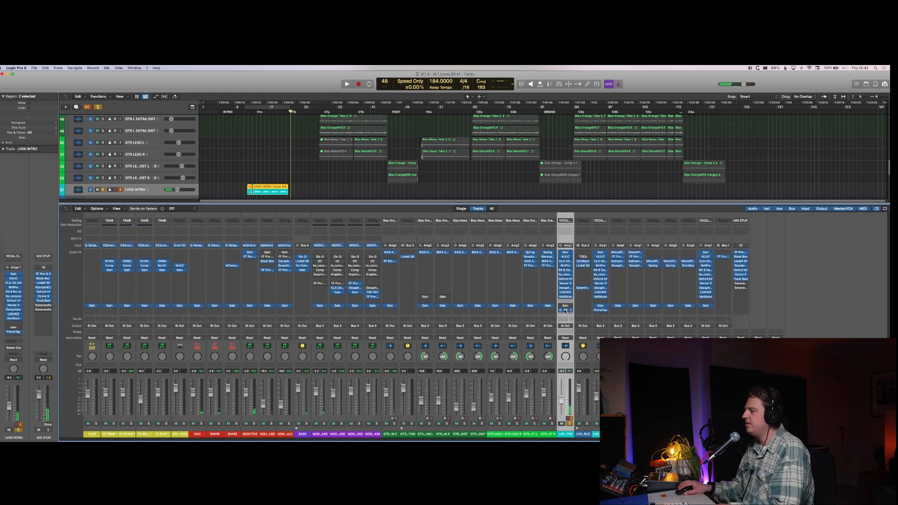
left_click(565, 310)
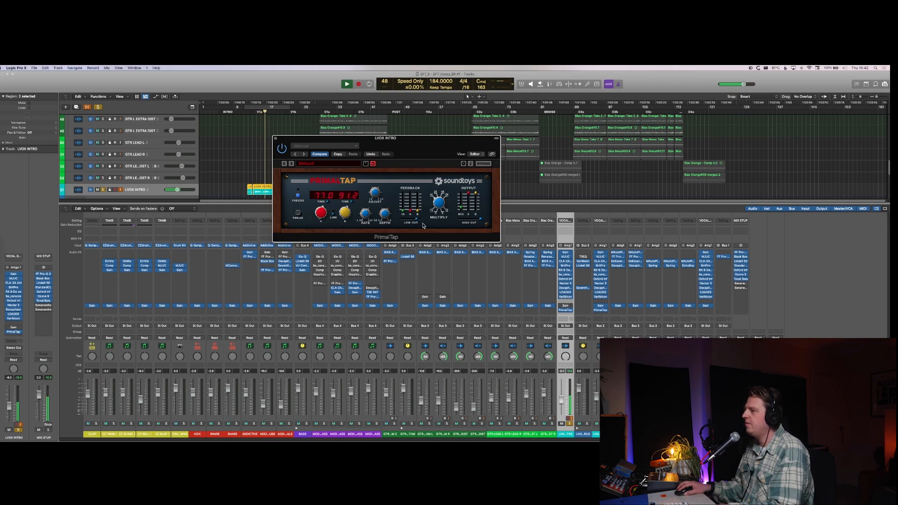
key("space")
left_click(565, 301)
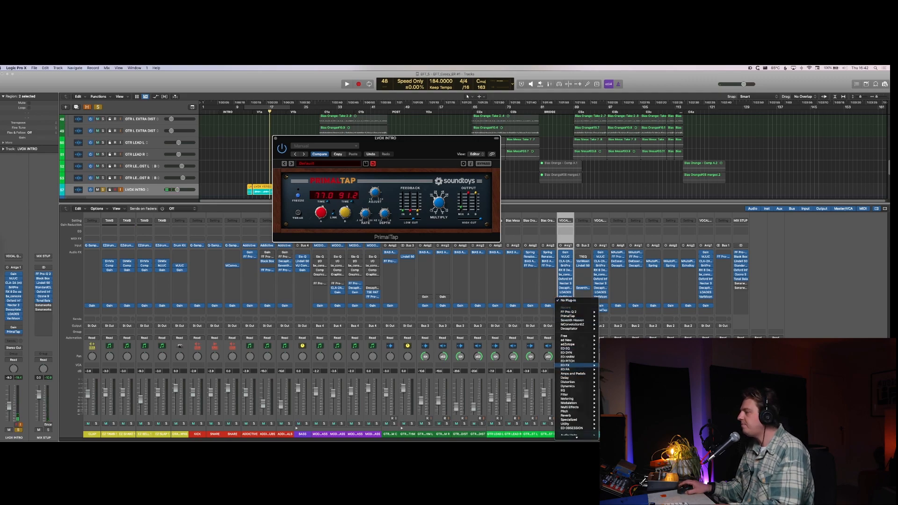
left_click(620, 378)
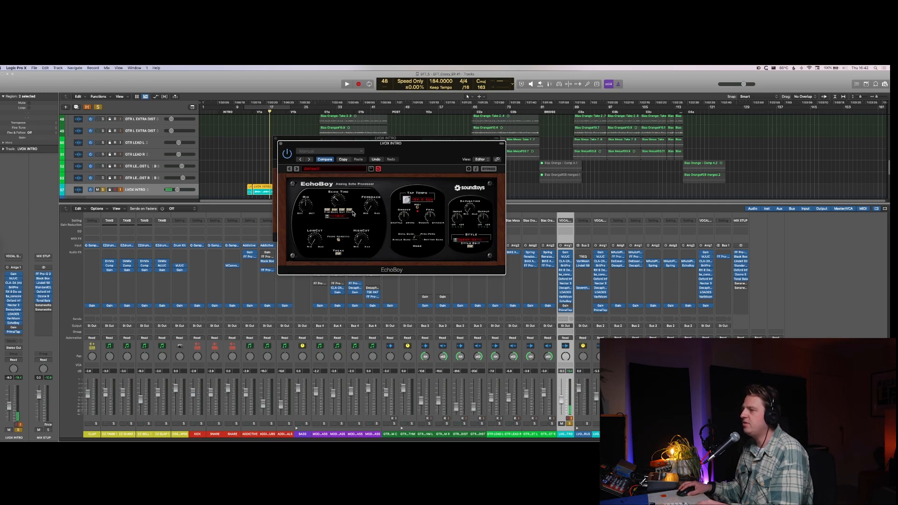
key("space")
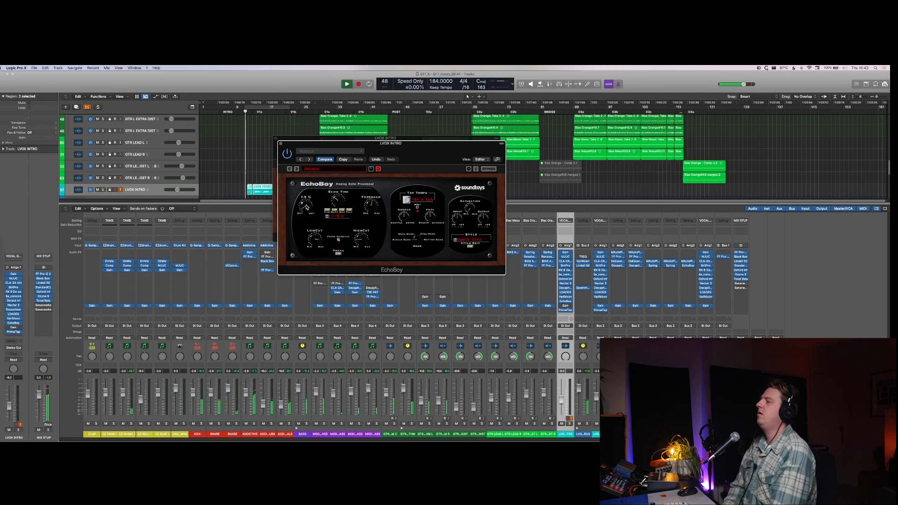
Step: Insert Soundtoys Sie-Q below PrimalTap on LVOX INTRO and adjust its mid band while looping the longer intro vocal region
left_click(566, 312)
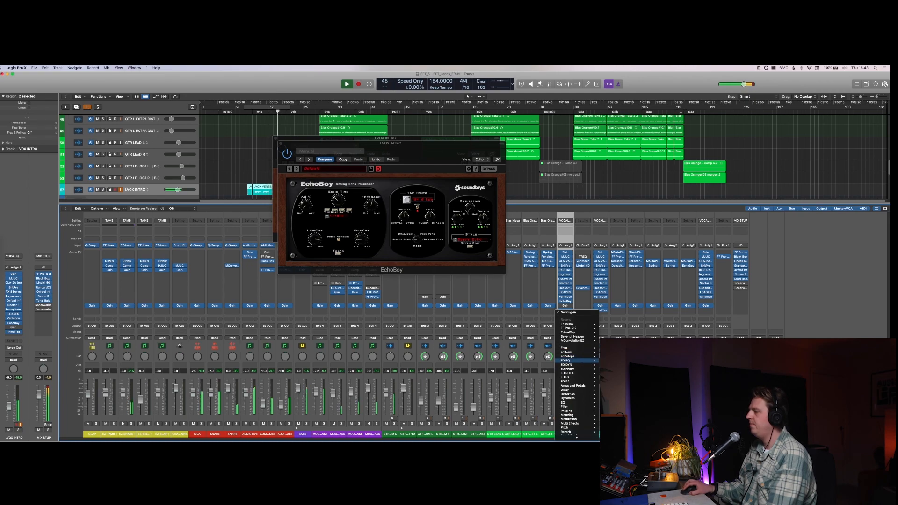
left_click(615, 391)
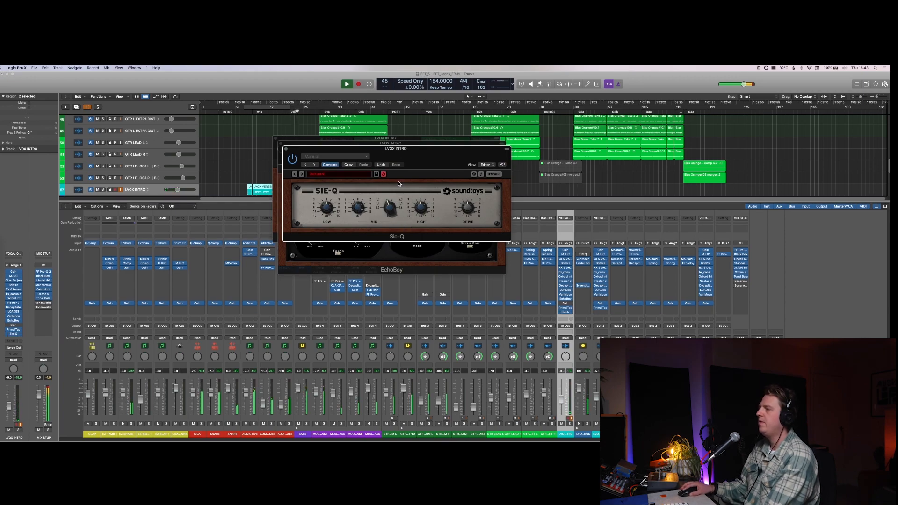
left_click(265, 190)
key("super+u")
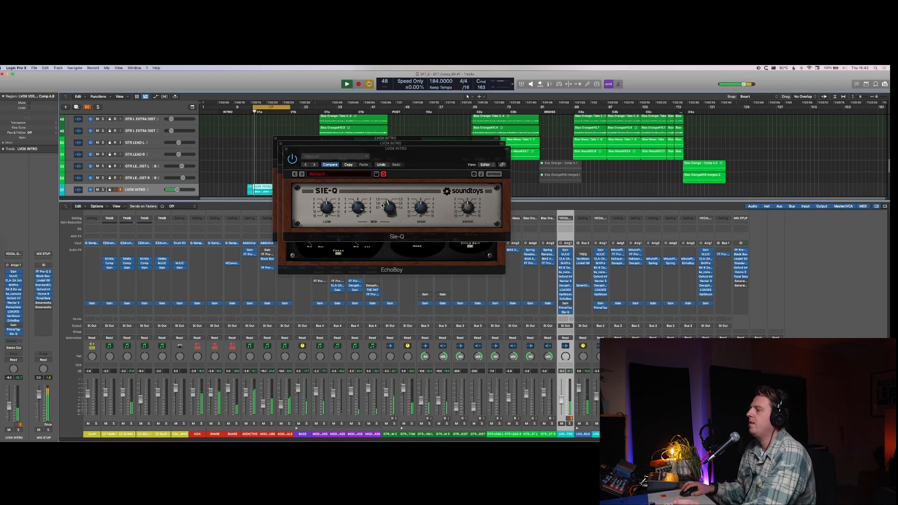
left_click(395, 197)
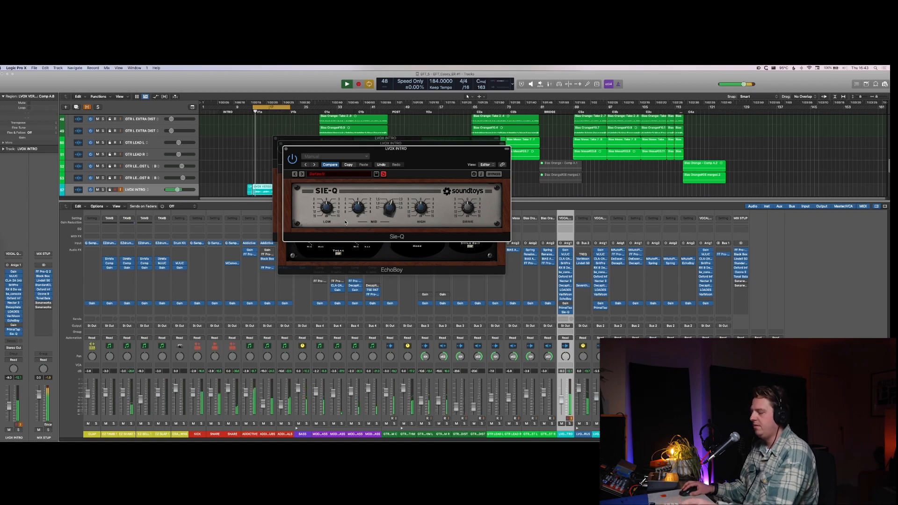
key("v")
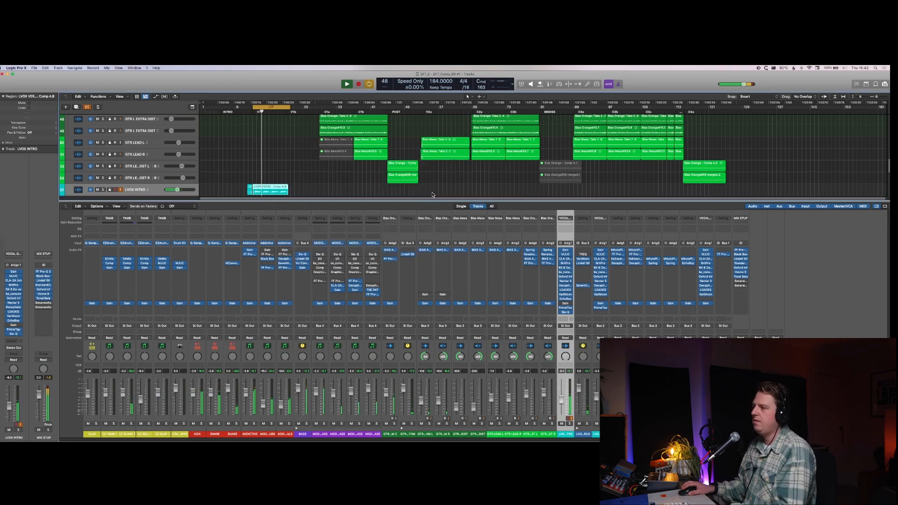
Step: Close the mixer and loop playback over the first EZ SHAKE 1 region in the verse
key("c")
key("x")
scroll(421, 208, "up", 10)
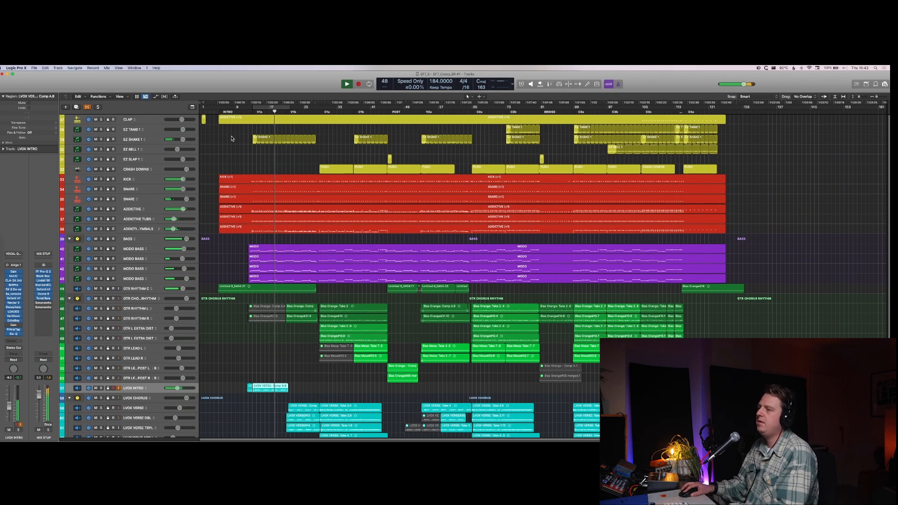
left_click_drag(231, 136, 318, 141)
key("u")
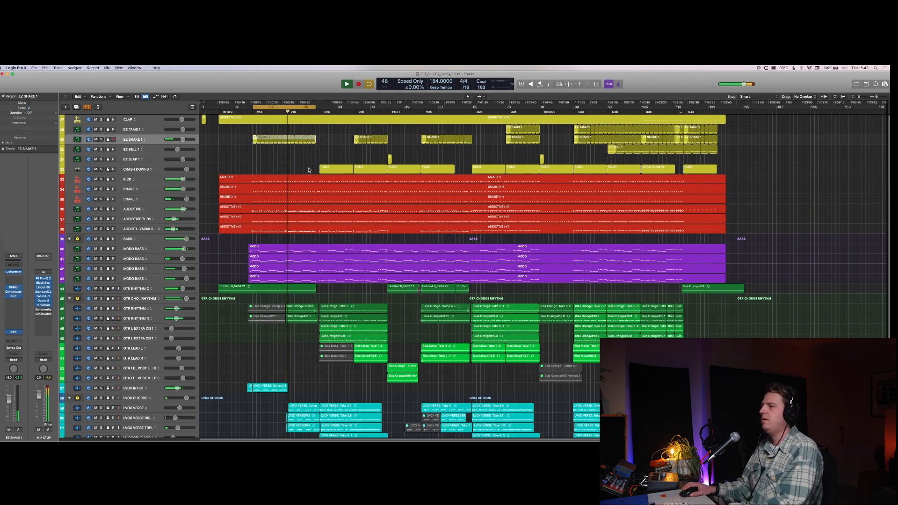
Step: Solo EZ SHAKE 1, insert the VU Compressor below its Gain, and bypass the new plug-in while playing the loop in the full mix
key("s")
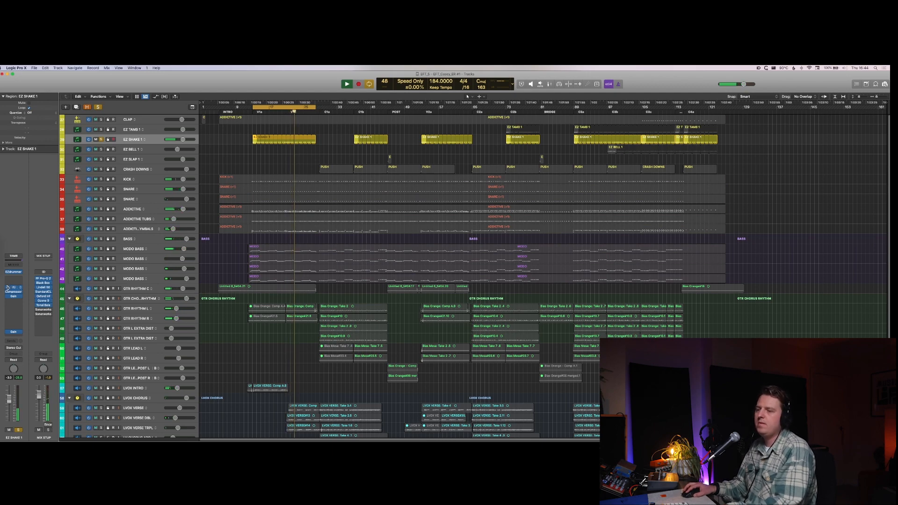
left_click(9, 304)
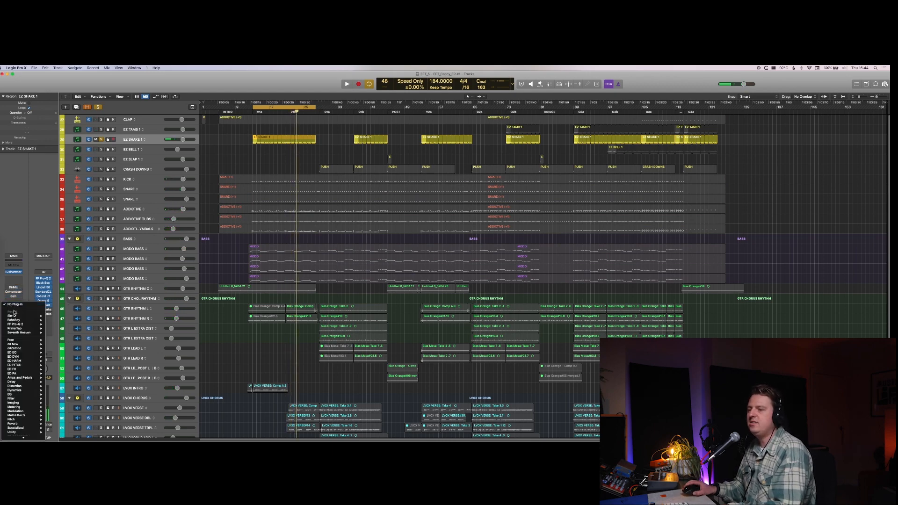
mouse_move(22, 342)
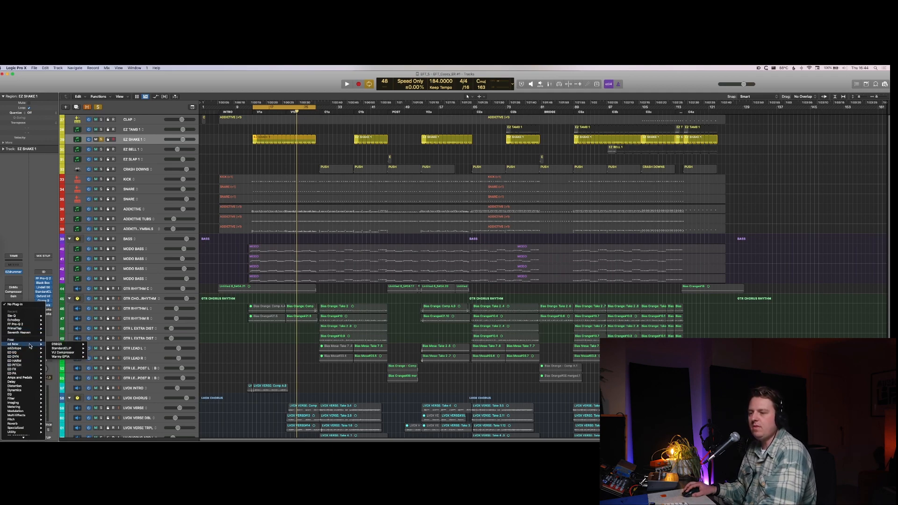
left_click(62, 353)
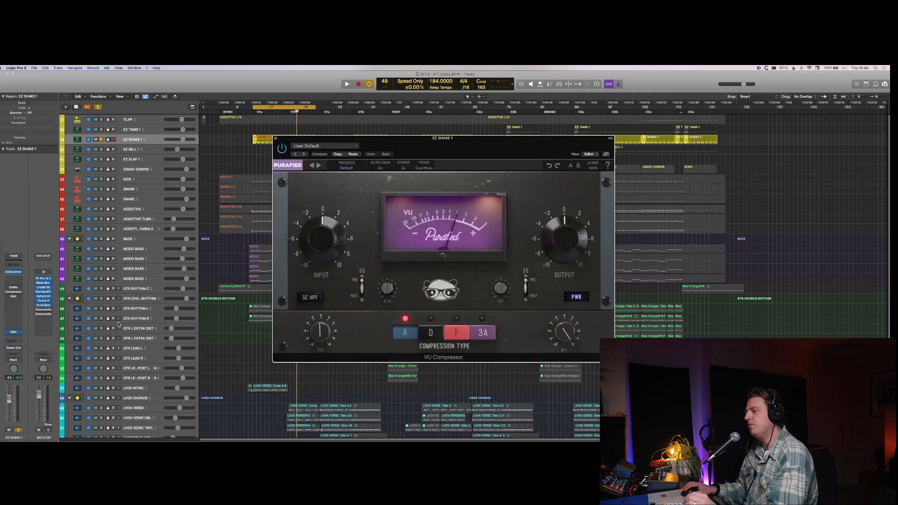
key("space")
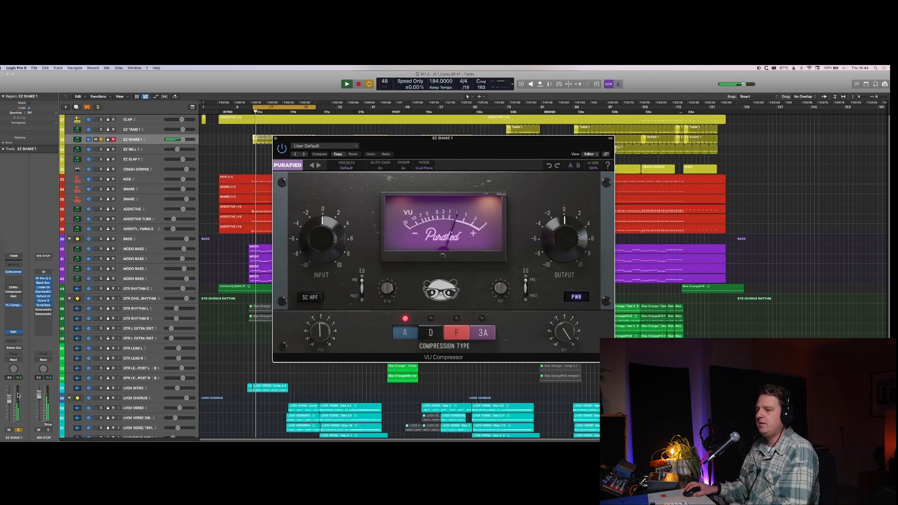
left_click(7, 306)
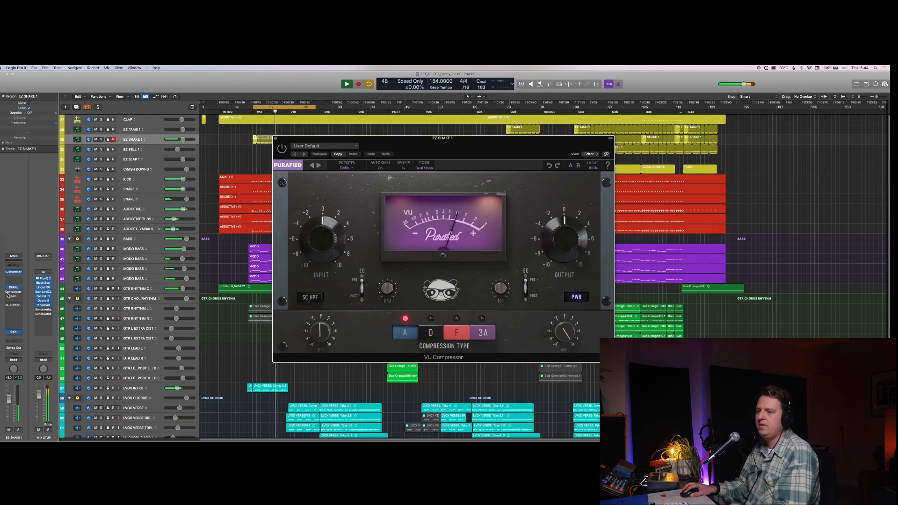
Step: Adjust the threshold of the EZ SHAKE 1 Compressor, raise the track's fader to 0.0 dB and bypass its last Gain plug-in
left_click(7, 293)
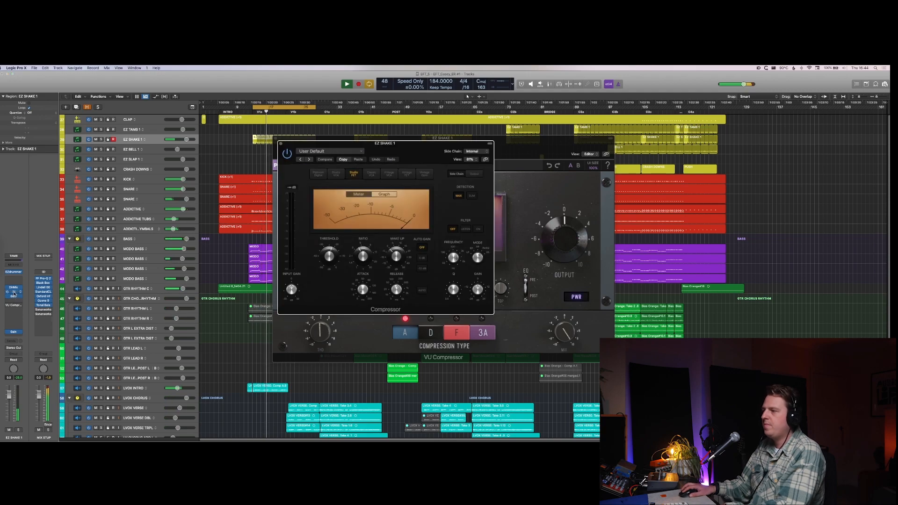
left_click(13, 294)
left_click_drag(330, 255, 329, 260)
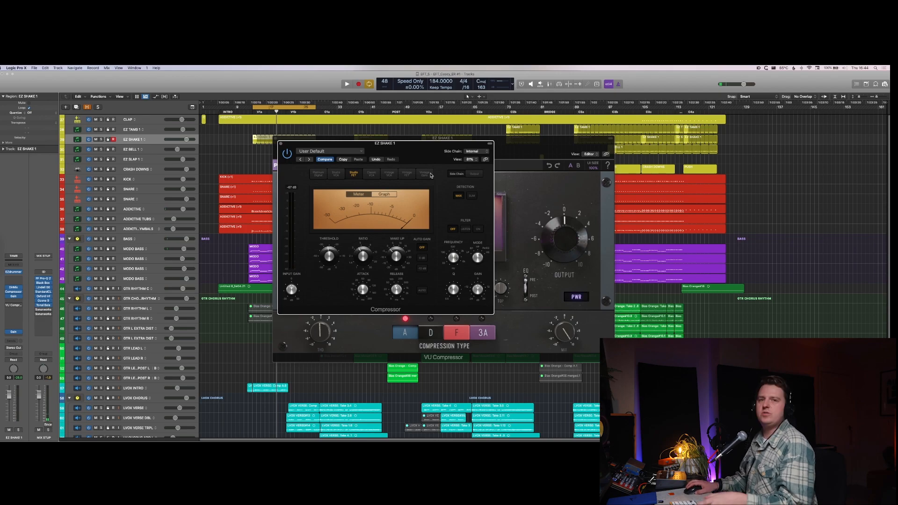
key("space")
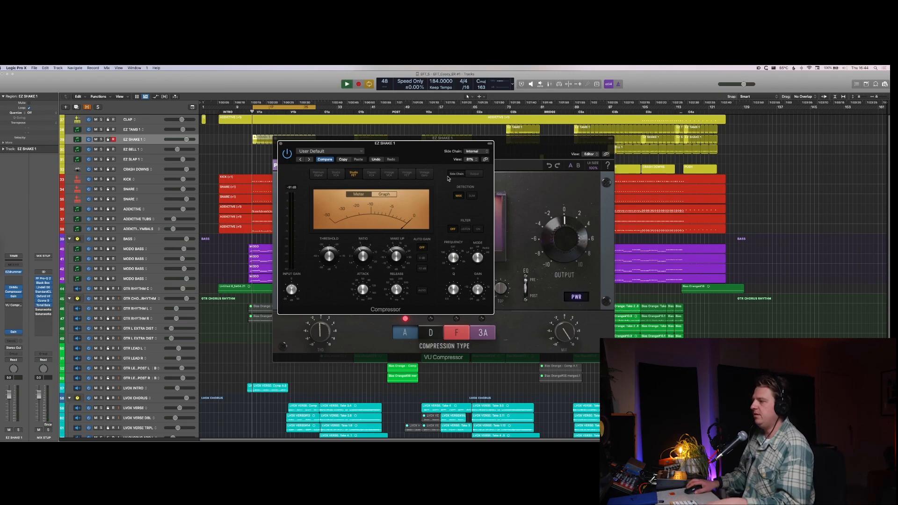
mouse_move(321, 268)
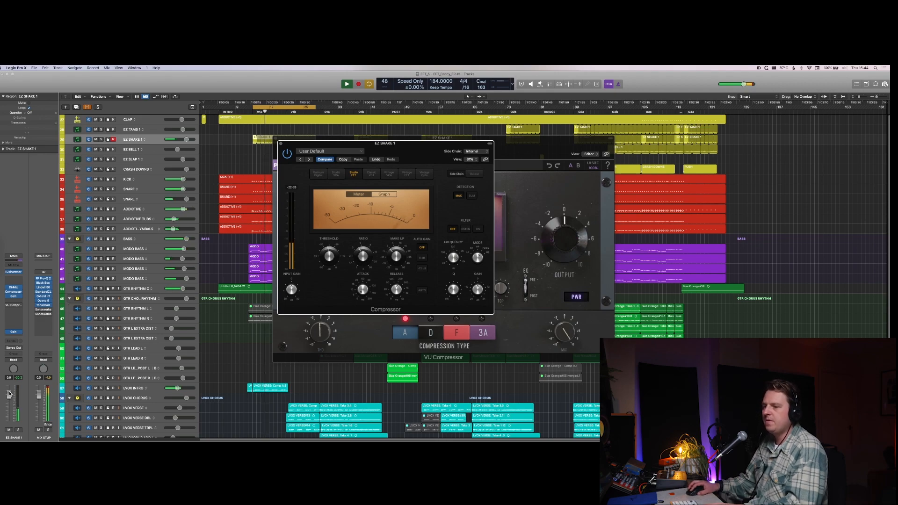
left_click(14, 333)
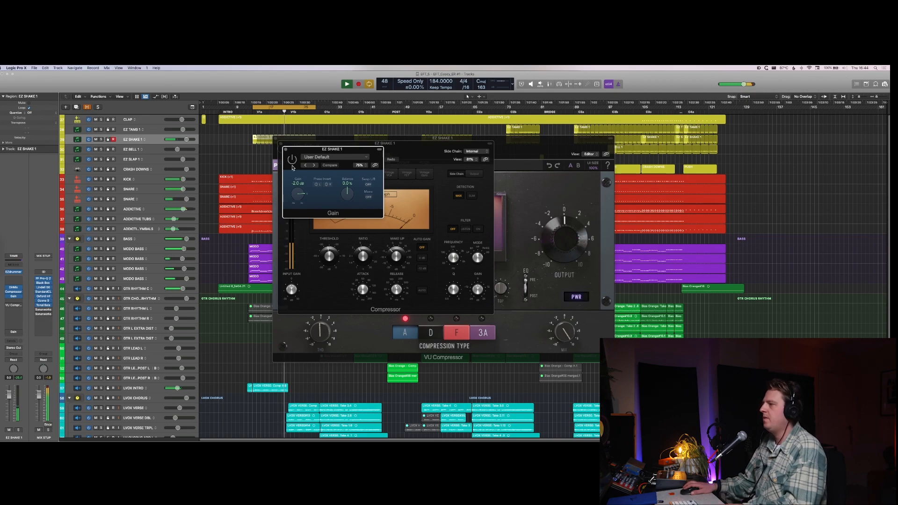
Step: Hide the plug-in windows, switch cycling off, and solo the GTR RHYTHM L and R tracks with their second verse regions selected
key("v")
key("c")
scroll(311, 314, "down", 5)
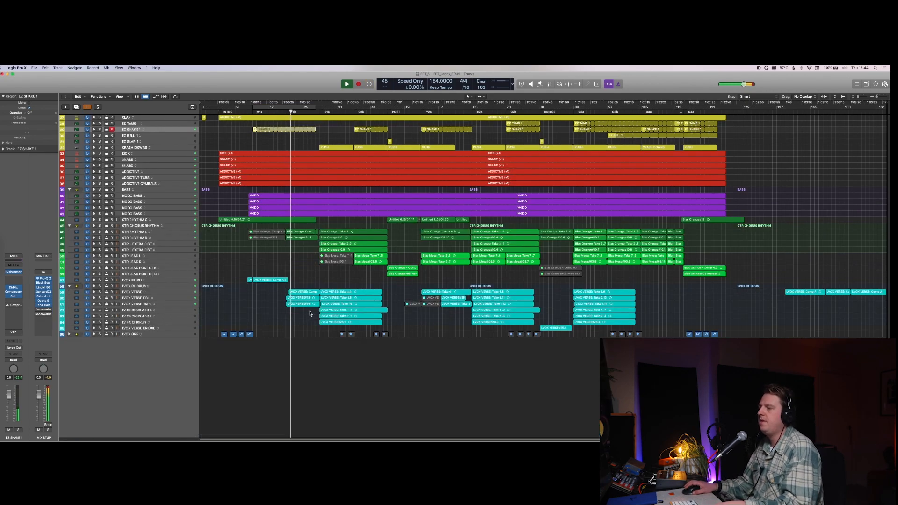
key("super+Down")
left_click_drag(298, 294, 311, 322)
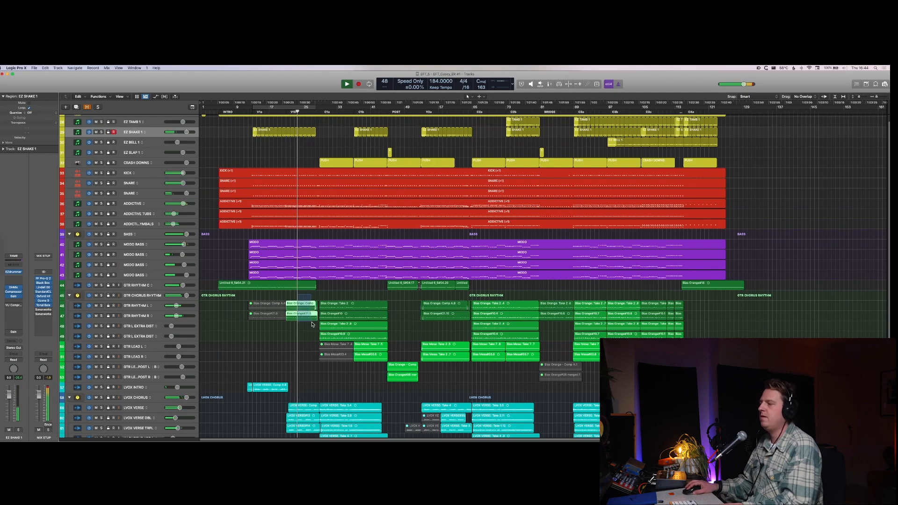
key("ctrl+s")
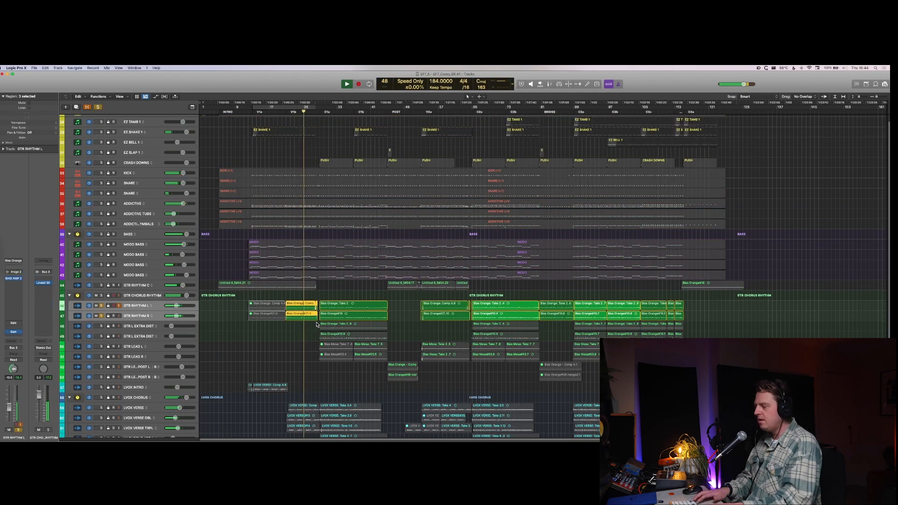
Step: Show track automation and add a short volume boost to +2.8 dB on GTR CHORUS RHYTHM where the V1b guitars enter
key("super+Right")
key("super+Right")
key("super+Right")
key("super+Right")
key("super+Down")
key("super+Down")
key("super+Down")
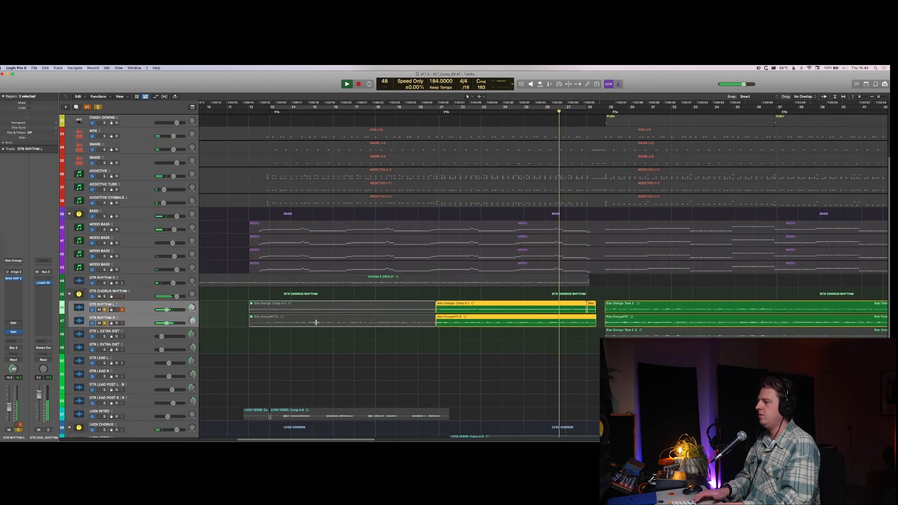
key("super+Down")
key("super+Down")
key("super+Down")
key("a")
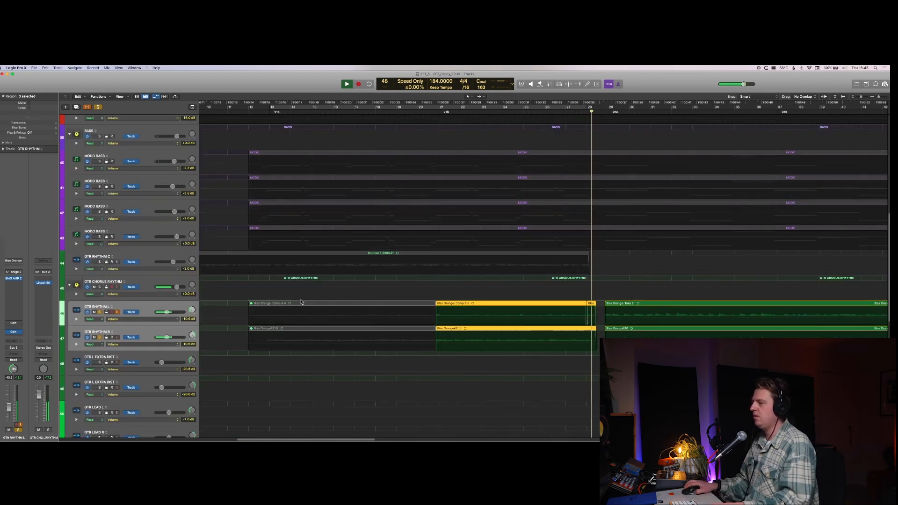
key("super+Down")
key("super+Down")
key("super+Down")
key("super+Down")
key("super+Down")
key("space")
key("super+Up")
key("super+Up")
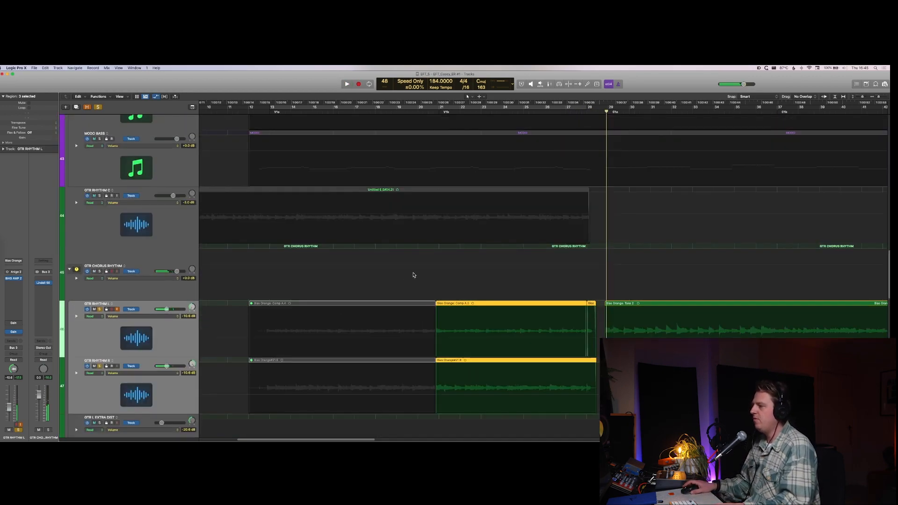
mouse_move(435, 273)
left_mouse_down()
mouse_move(443, 268)
mouse_move(436, 259)
left_mouse_up()
left_click(437, 264)
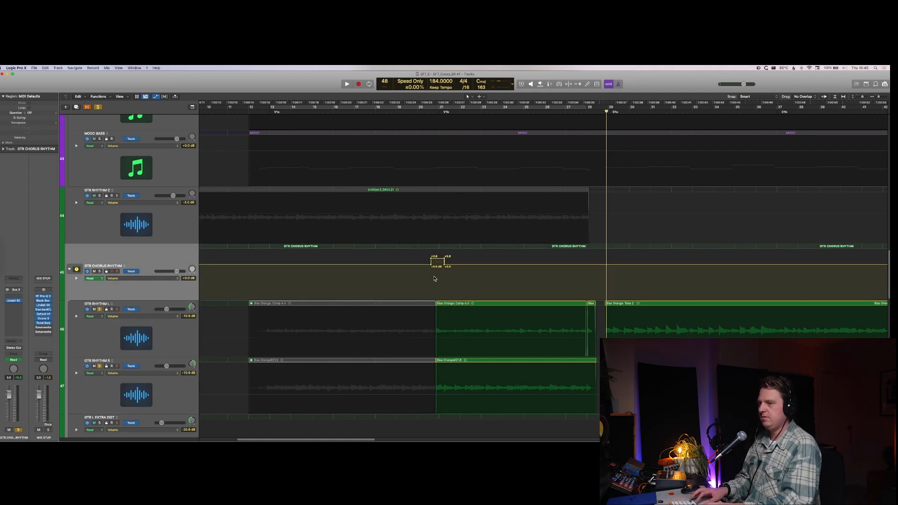
Step: Take GTR RHYTHM L and R out of solo and play the GTR CHORUS RHYTHM volume boost in the full mix
key("comma")
key("comma")
key("comma")
key("comma")
key("comma")
key("comma")
key("comma")
key("comma")
key("comma")
key("comma")
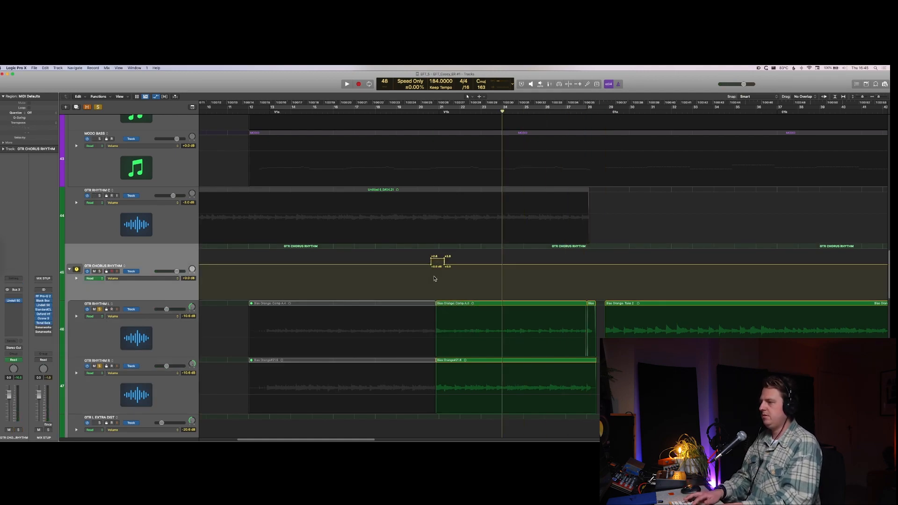
left_click(129, 347)
left_click(131, 384, "shift")
key("s")
key("space")
key("super+Up")
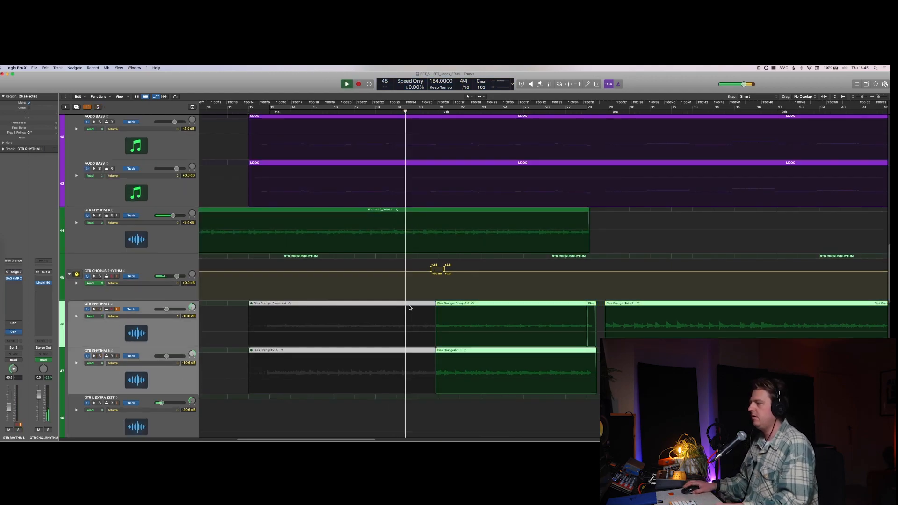
scroll(409, 308, "up", 2)
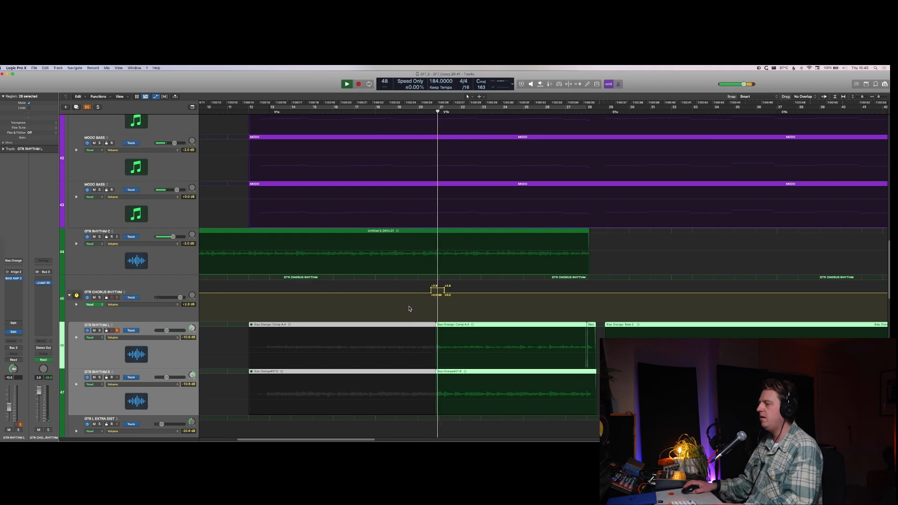
left_click(461, 310)
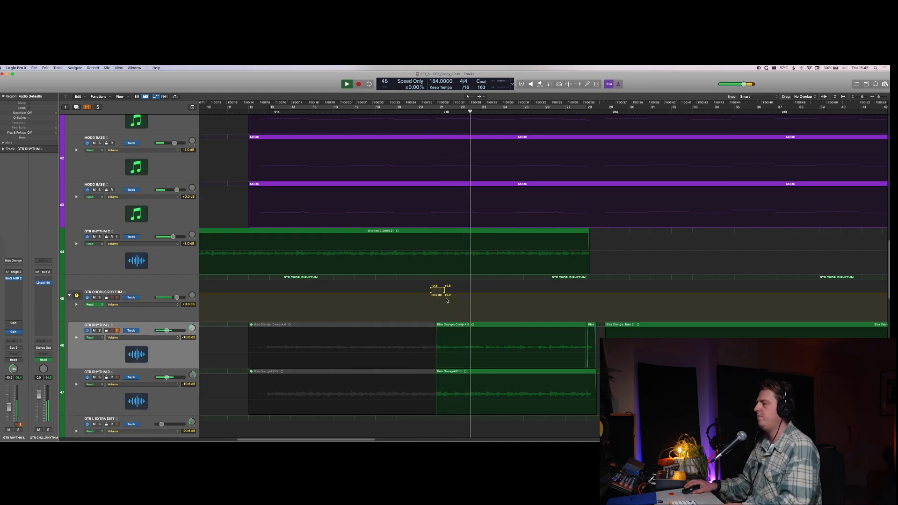
Step: Reshape the GTR CHORUS RHYTHM volume boost into a peak that falls gradually to +0.0 dB over about one and a half bars
key("space")
mouse_move(444, 293)
left_mouse_down()
mouse_move(472, 294)
mouse_move(428, 287)
mouse_move(438, 288)
left_mouse_up()
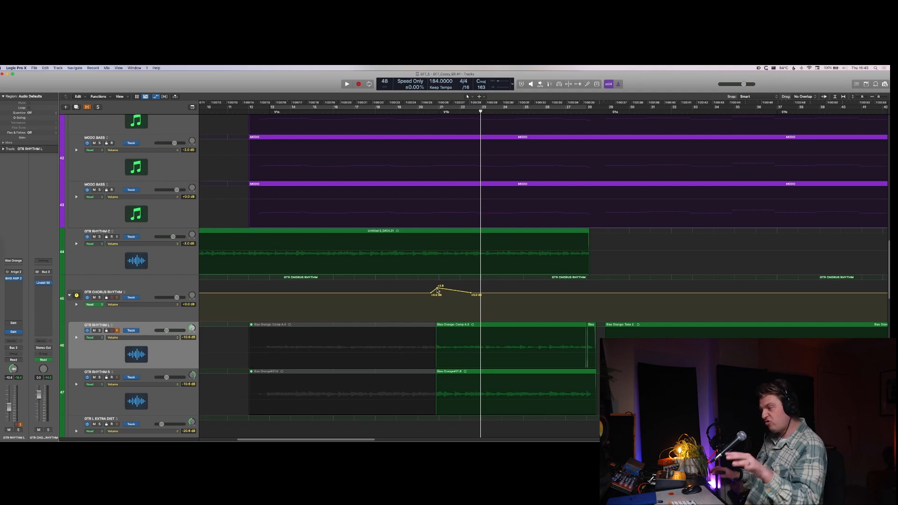
key("space")
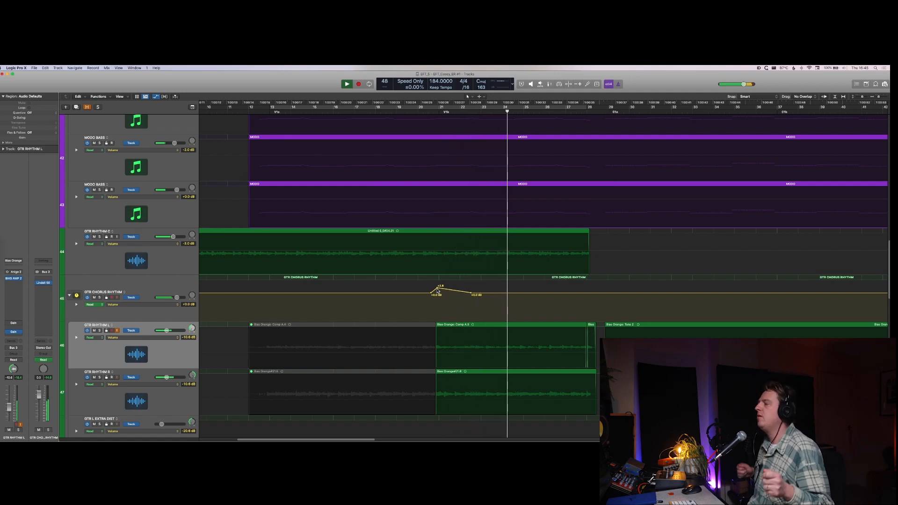
key("space")
Step: Hide the automation, solo LVOX VERSE TRPL, and play it from the start of the V1b section
scroll(457, 380, "down", 10)
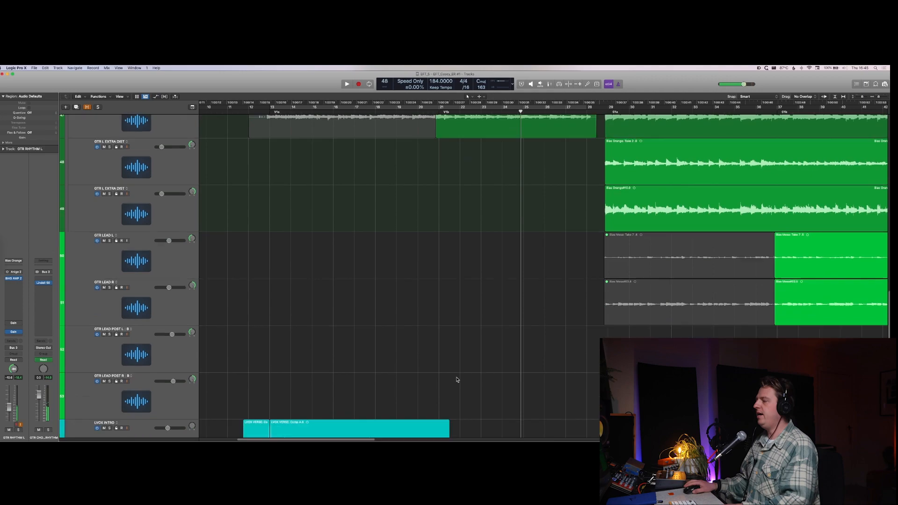
scroll(457, 380, "down", 5)
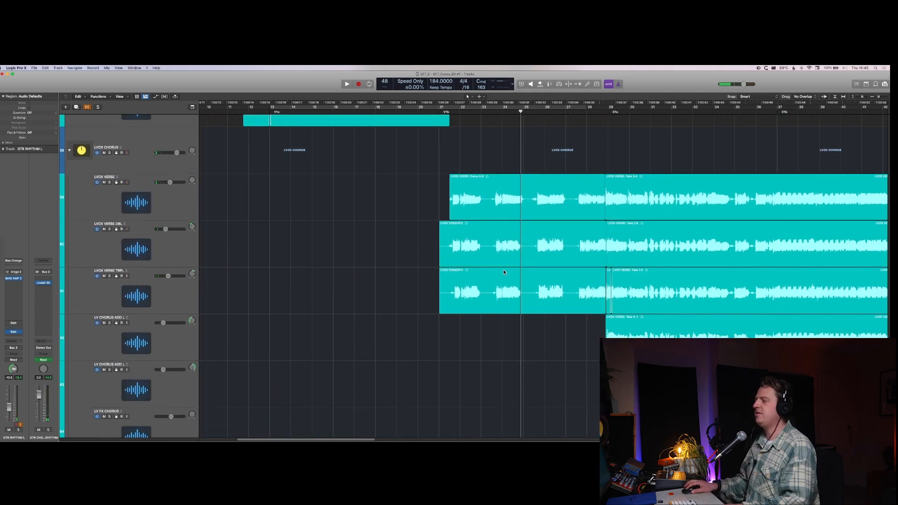
left_click(504, 272)
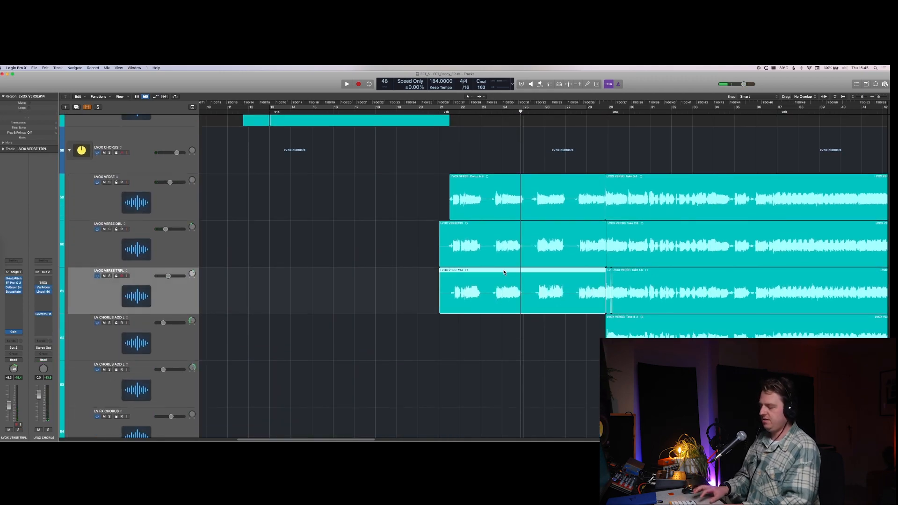
left_click(447, 113)
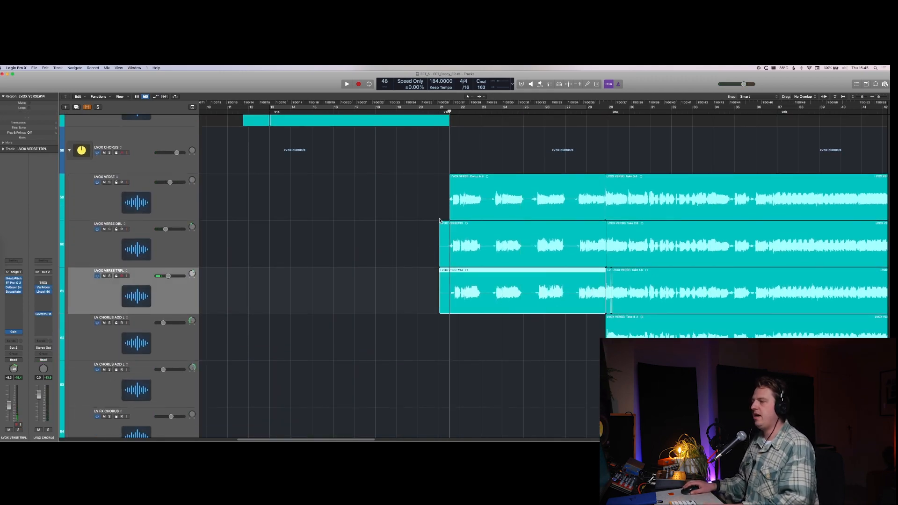
left_click(143, 289)
key("s")
key("space")
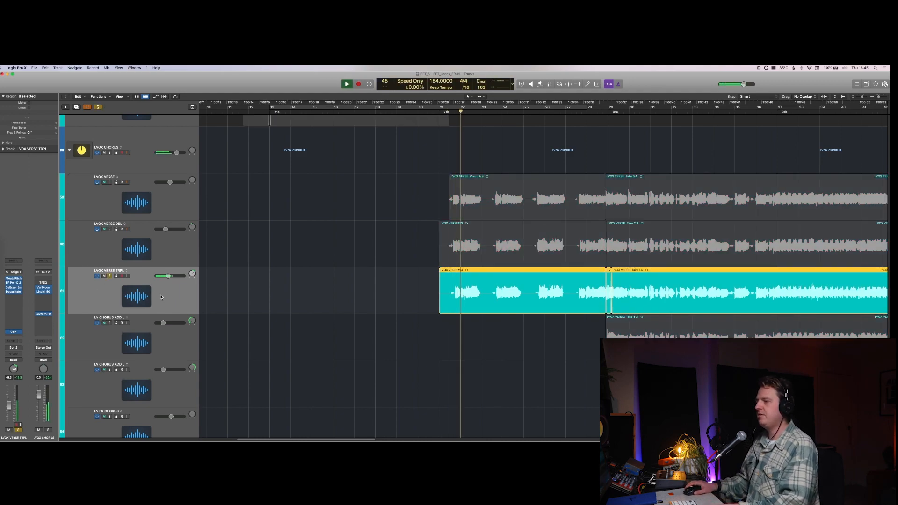
Step: Move the solo from LVOX VERSE TRPL to LVOX VERSE DBL and listen to the double alone
left_click(145, 250, "shift")
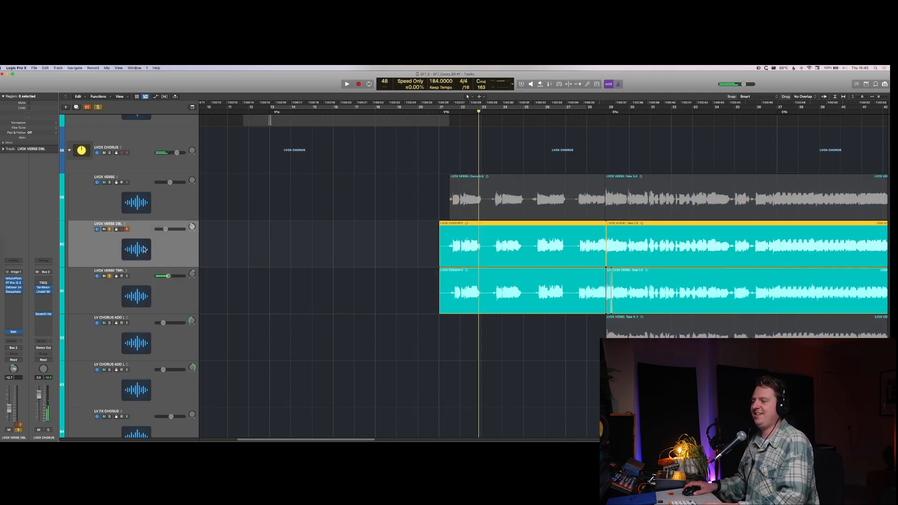
left_click(110, 276)
key("space")
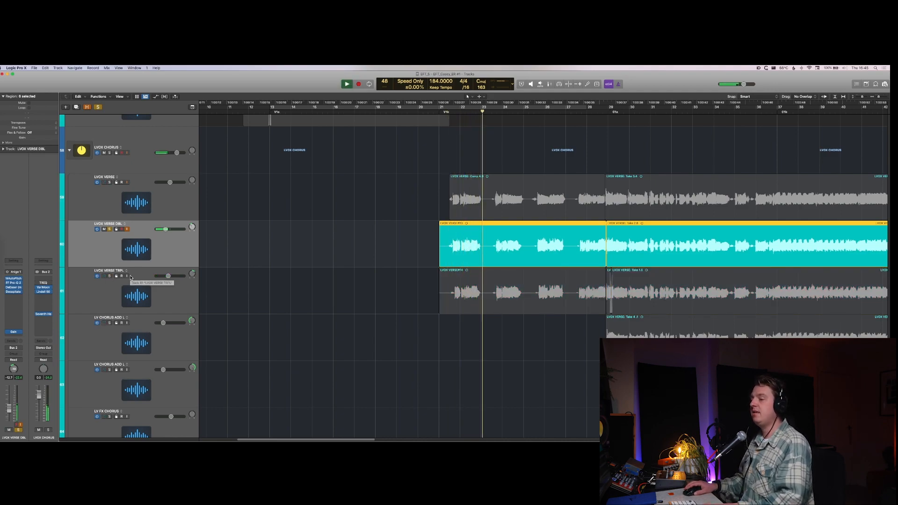
key("space")
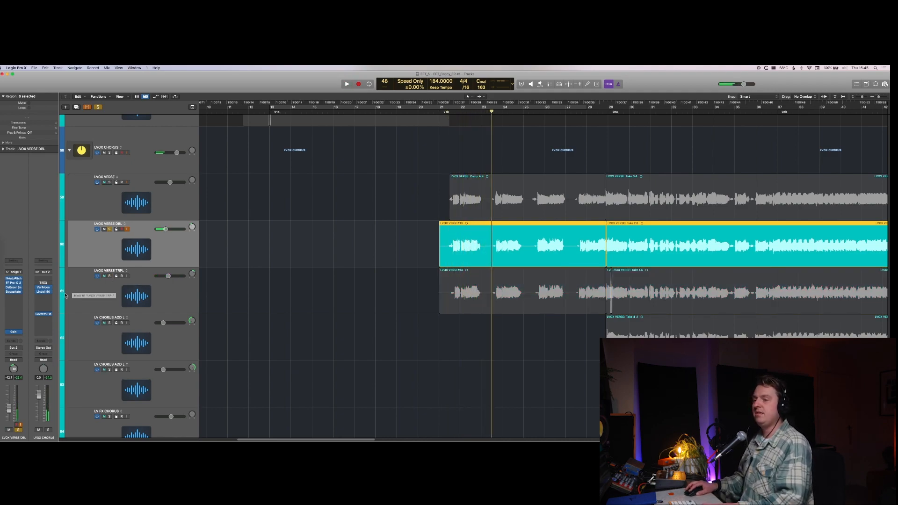
Step: Add a gentle high-shelf boost and a low-mid dip to the Pro-Q 2 on LVOX VERSE DBL, and play the result
left_click(14, 283)
key("space")
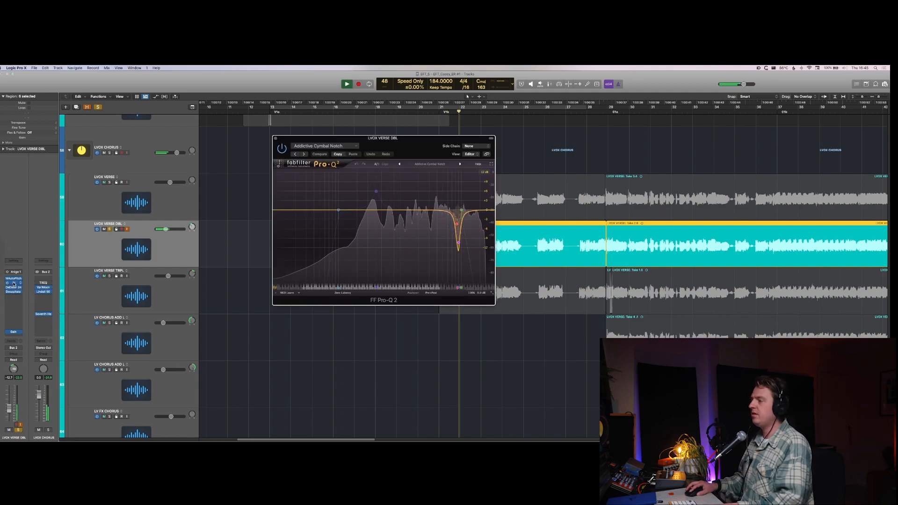
key("space")
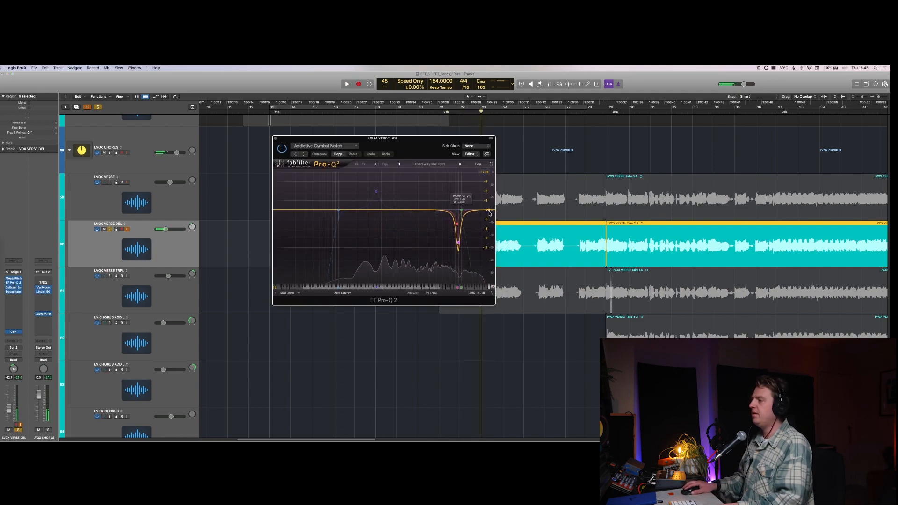
left_click_drag(487, 213, 420, 208)
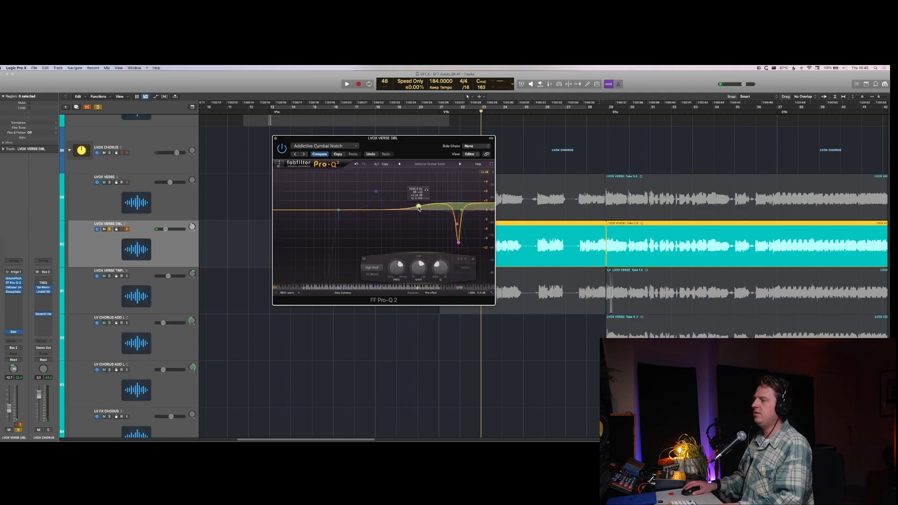
left_click_drag(309, 211, 373, 218)
key("space")
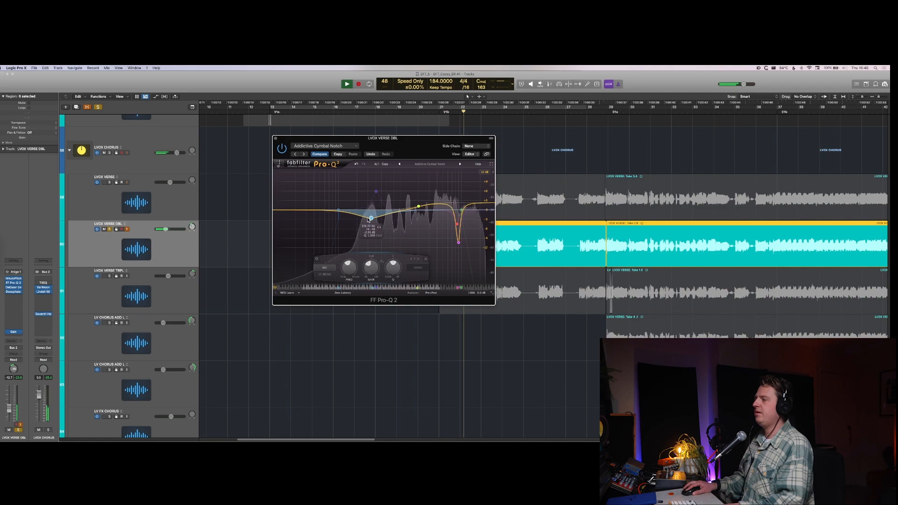
Step: Close the EQ, take LVOX VERSE DBL out of solo, and check the EQ insert on LVOX VERSE TRPL in the mixer
left_click(276, 139)
key("super+a")
key("x")
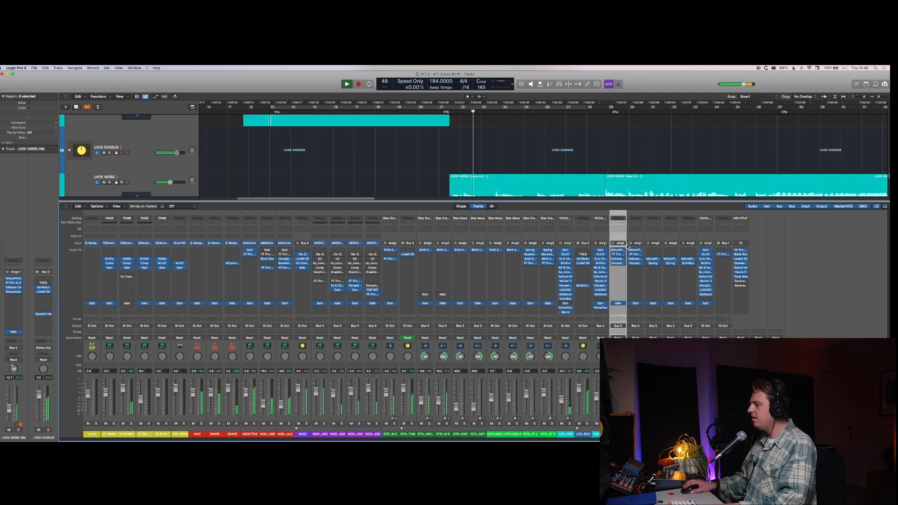
key("space")
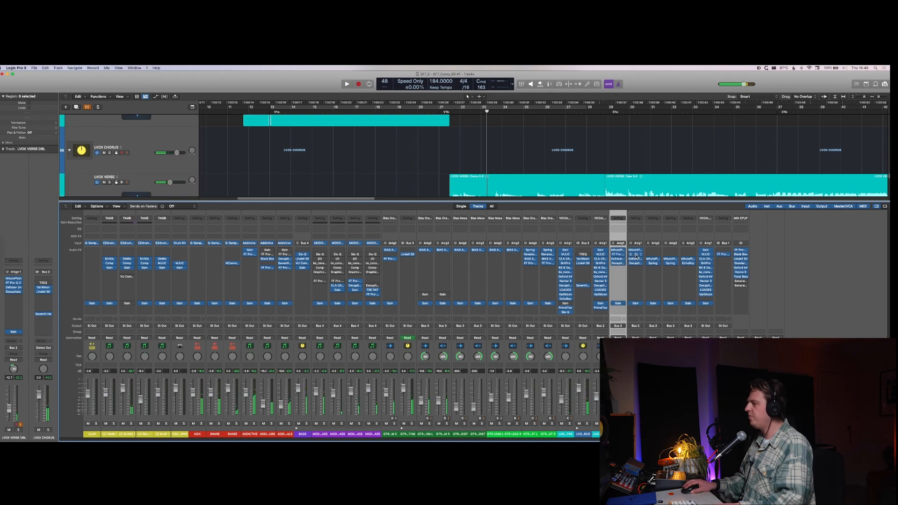
left_click(636, 255)
left_click(634, 256)
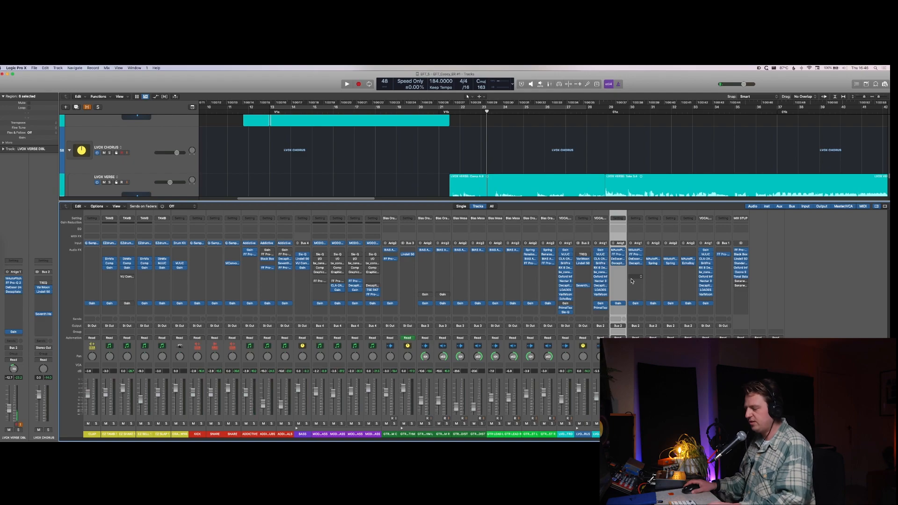
Step: Hide the mixer and play the verse vocals and doubles in the full mix through to the C1a section
key("x")
key("space")
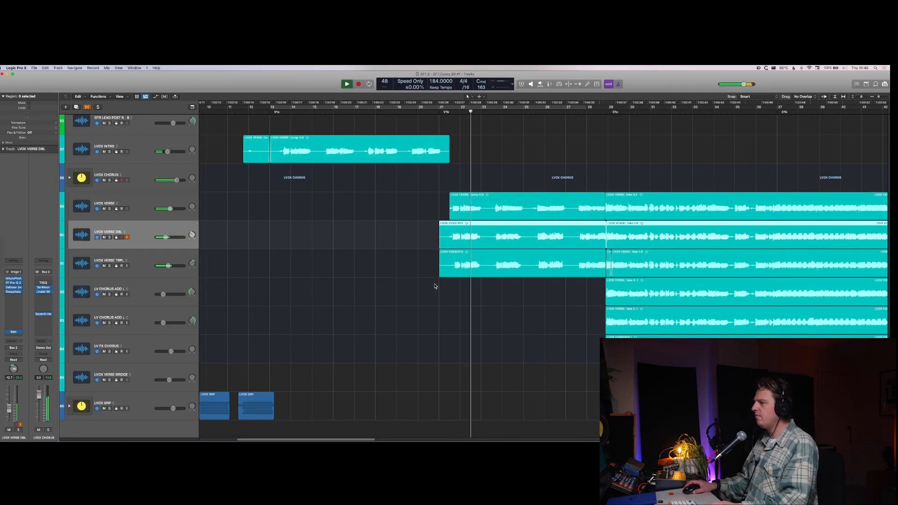
key("super+Left")
key("super+Up")
key("super+Up")
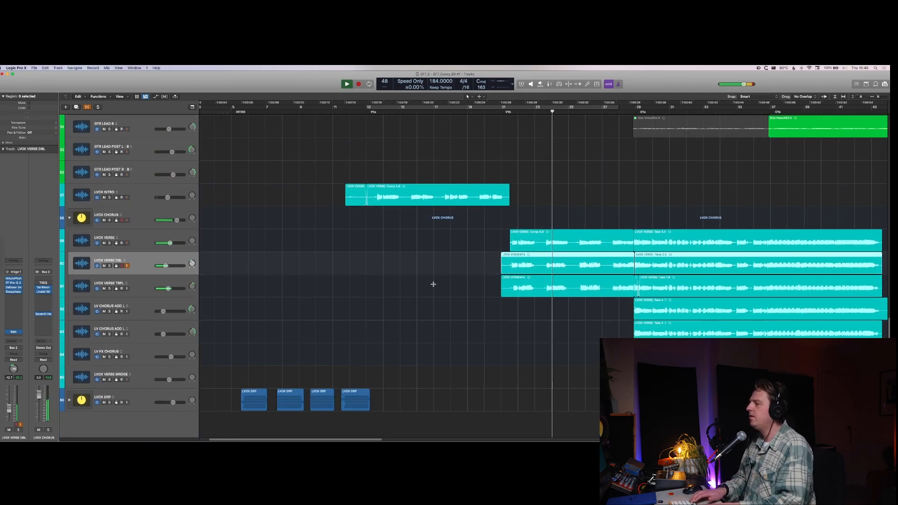
key("super+Up")
key("super+Left")
key("super+Left")
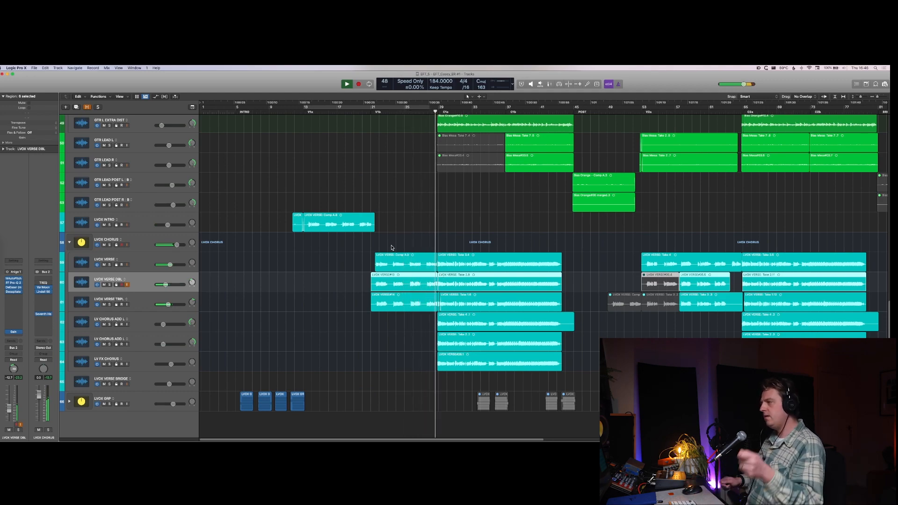
key("super+Up")
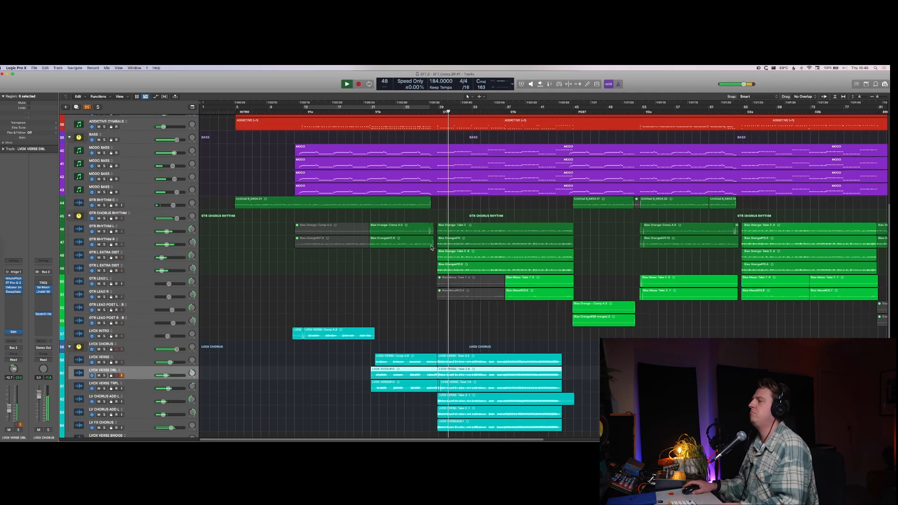
Step: Stop playback, select the first PUSH region on CRASH DOWNS, and solo the track
scroll(432, 248, "up", 10)
key("space")
left_click(456, 190)
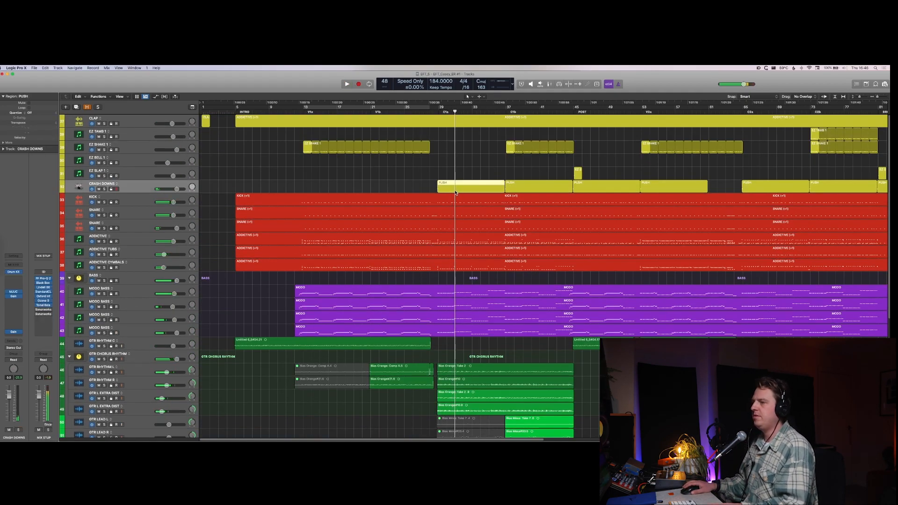
key("super+u")
key("s")
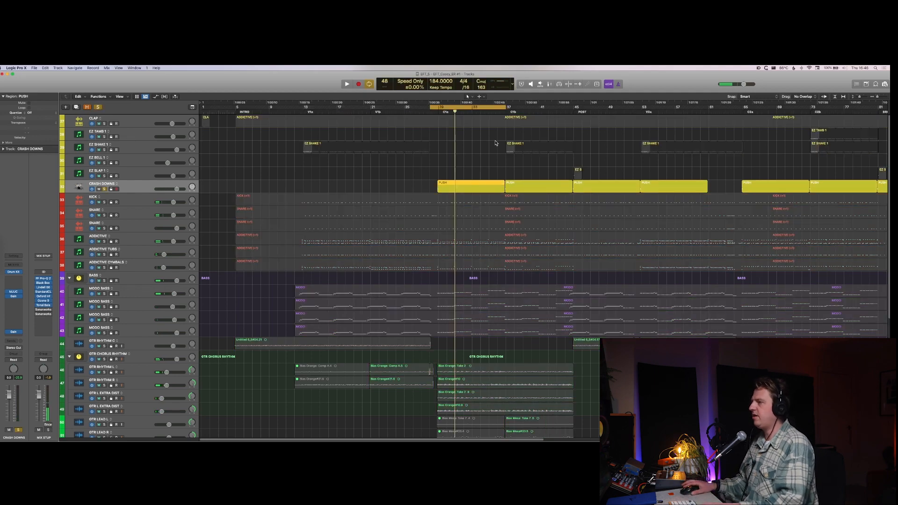
Step: Turn off the cycle and play the soloed CRASH DOWNS track from just before the C1a section
key("c")
key("comma")
key("comma")
key("comma")
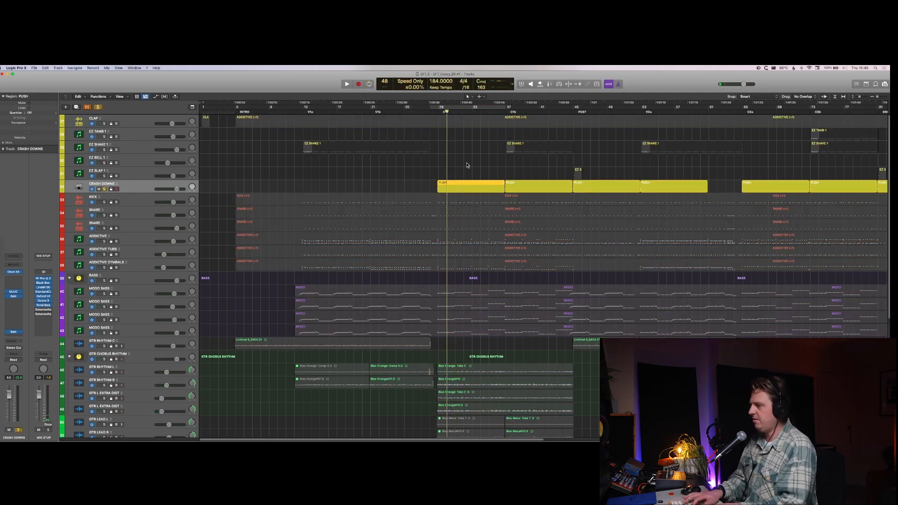
key("period")
key("space")
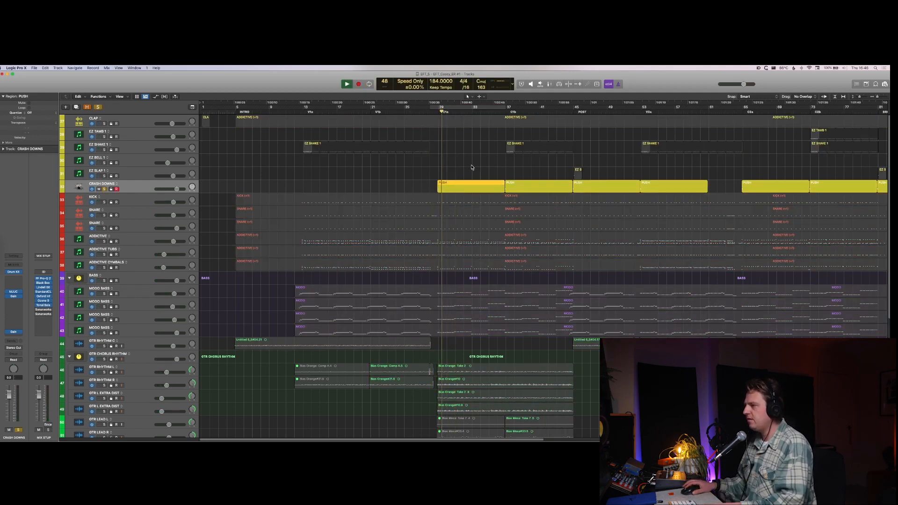
key("space")
key("space")
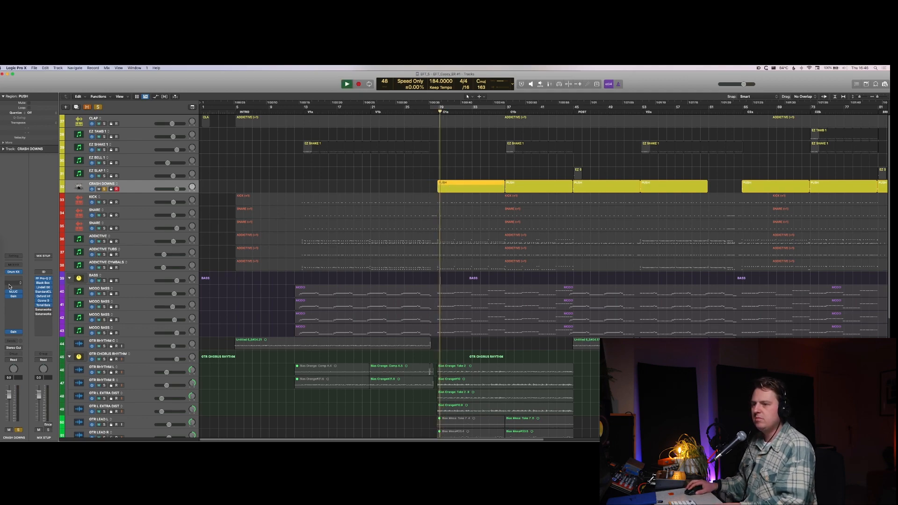
Step: Open the PUSH region in the Piano Roll, select both crash notes at its start, and play them soloed
key("super+Down")
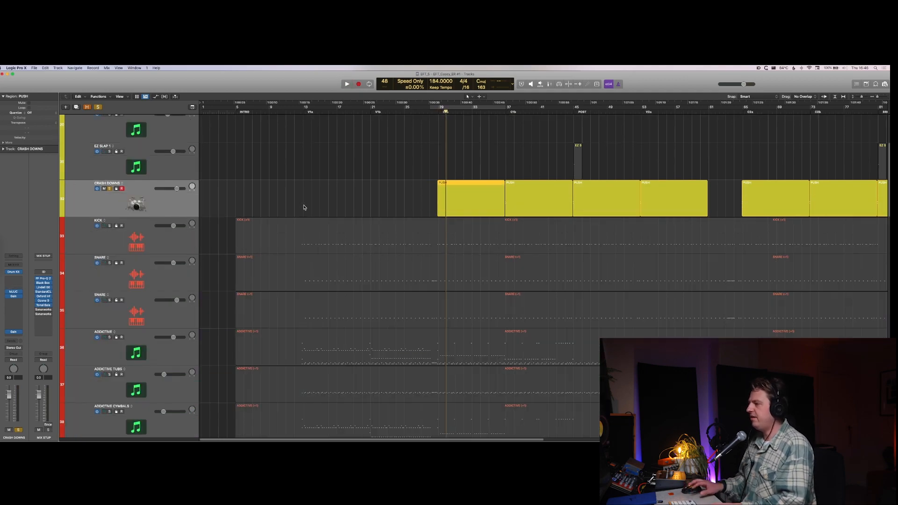
key("p")
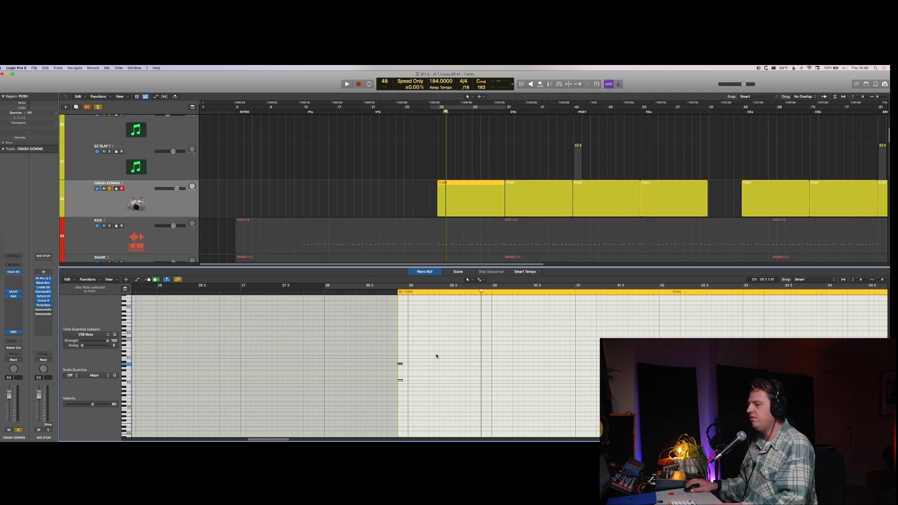
left_click_drag(437, 356, 381, 393)
key("space")
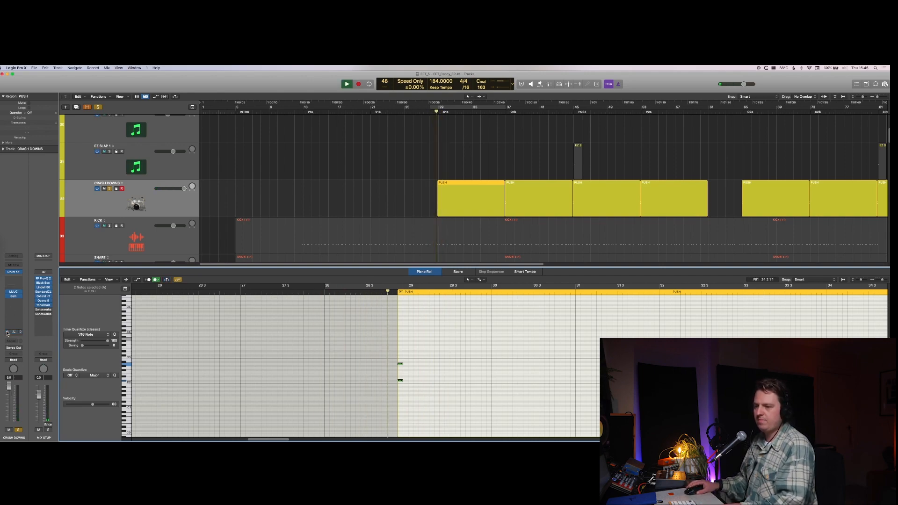
Step: With the final Gain plug-in on CRASH DOWNS bypassed, remove the solo, play the C1a crash in the full mix, and close the Piano Roll
key("ctrl+s")
key("space")
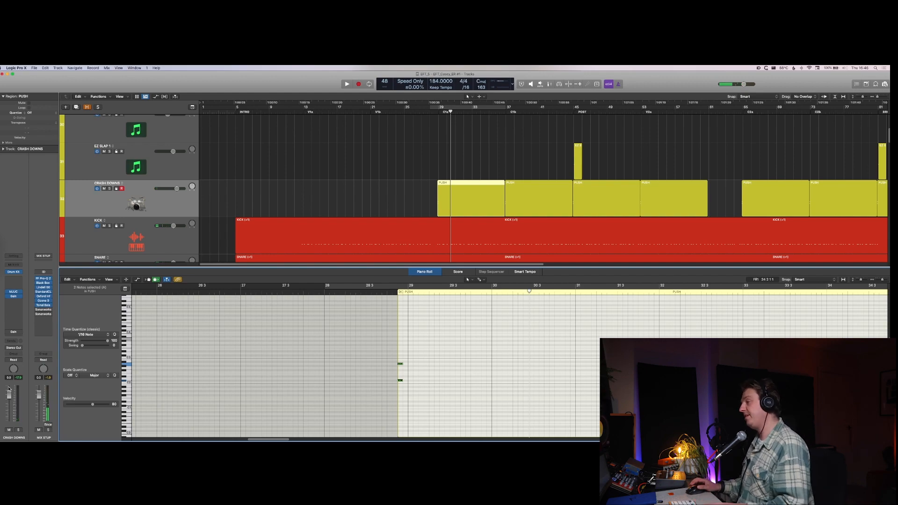
key("space")
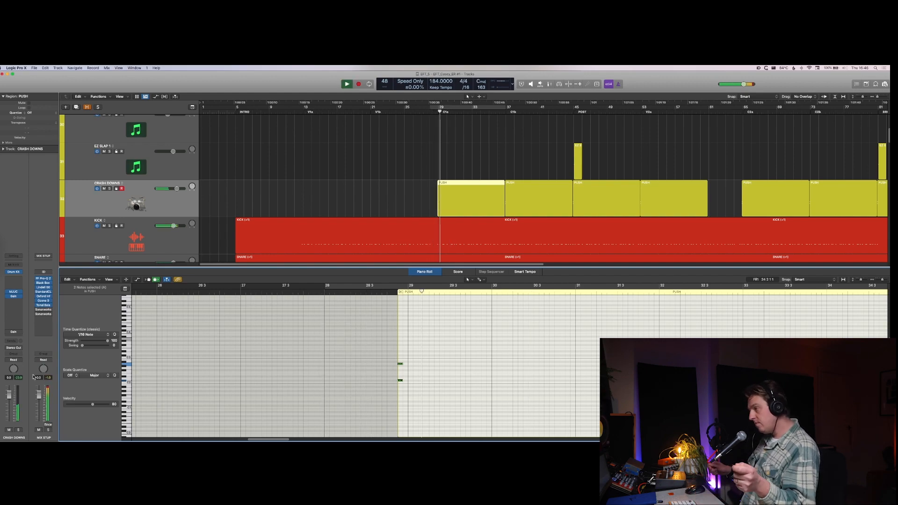
key("e")
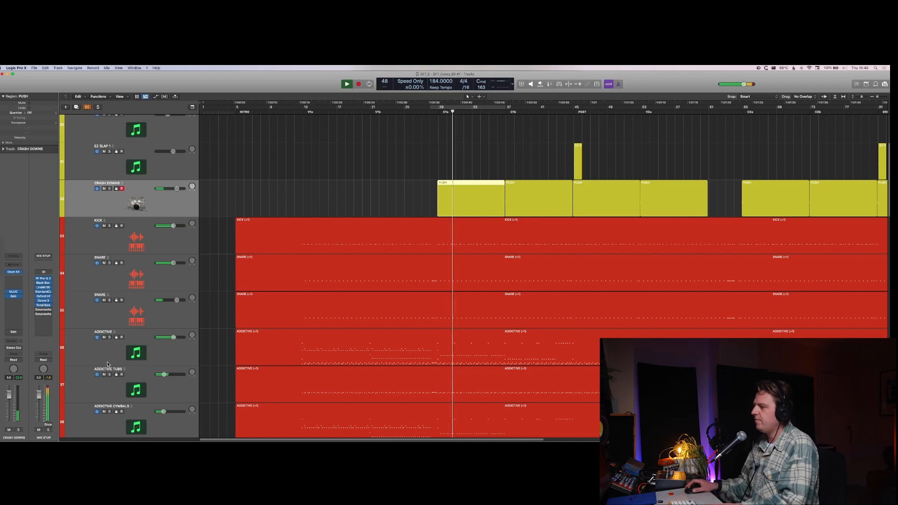
Step: Open StandardCLIP and Lindell 50 Channel on the MIX STUP channel, and adjust the Lindell compressor threshold
scroll(188, 288, "down", 5)
scroll(196, 295, "down", 3)
key("super+Up")
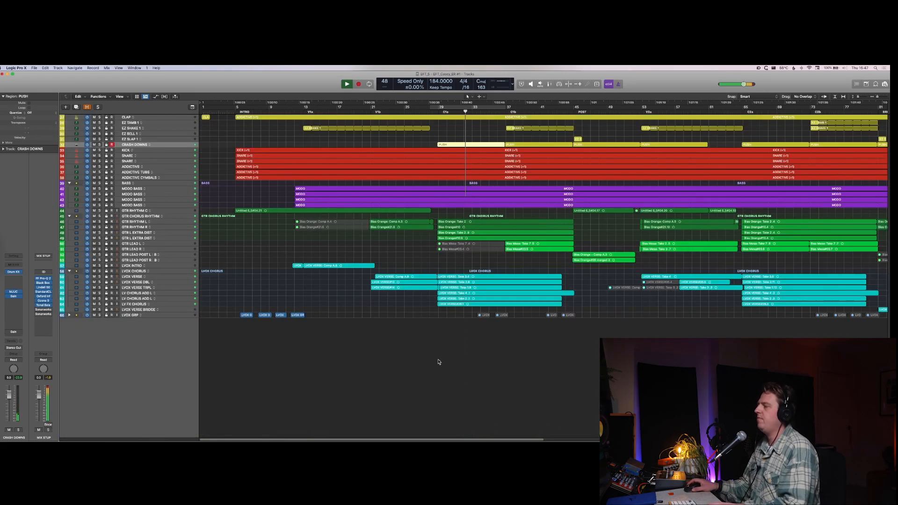
key("x")
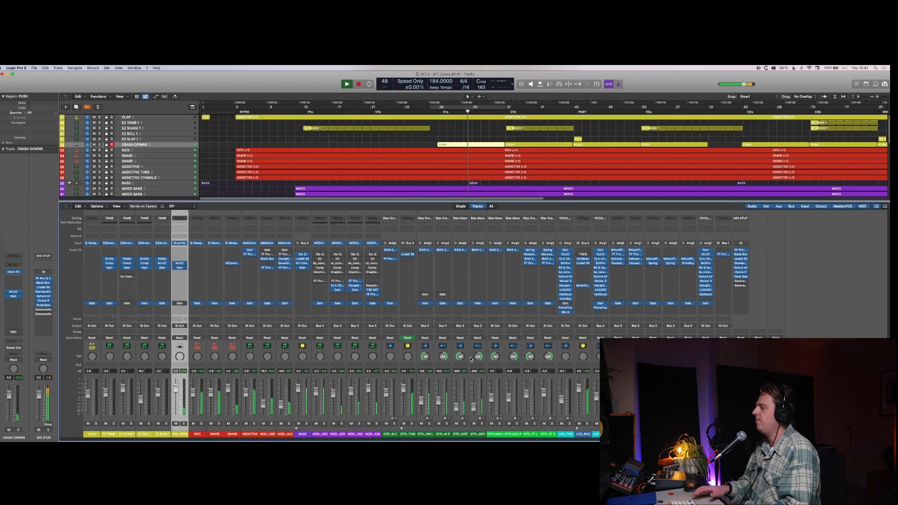
left_click(741, 263)
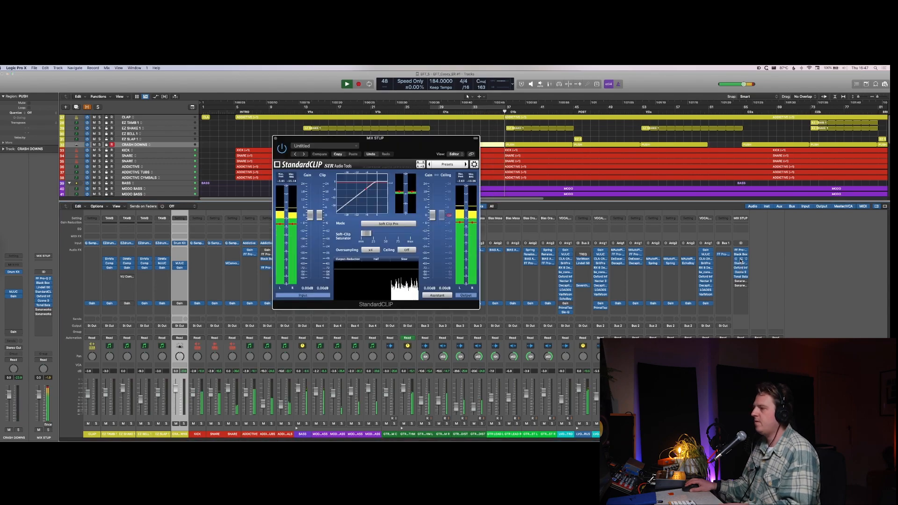
left_click(741, 259)
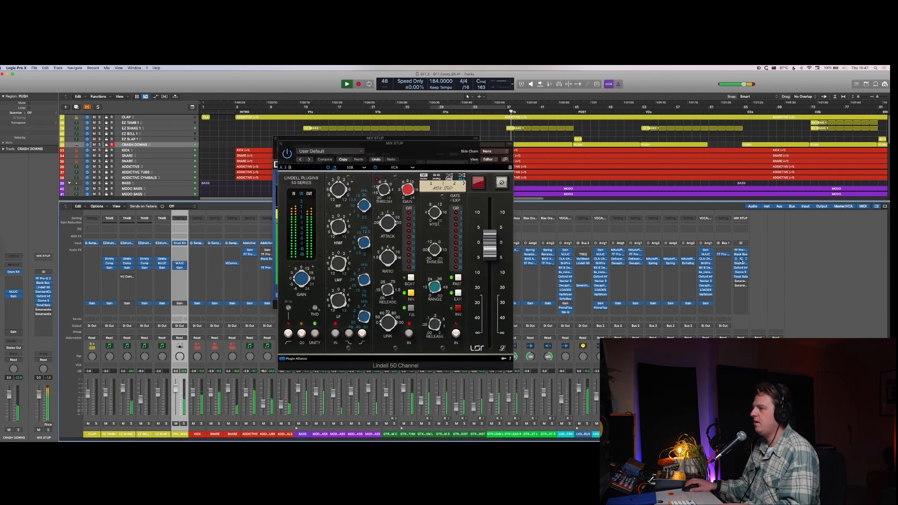
left_click(384, 191)
left_click_drag(432, 162, 295, 159)
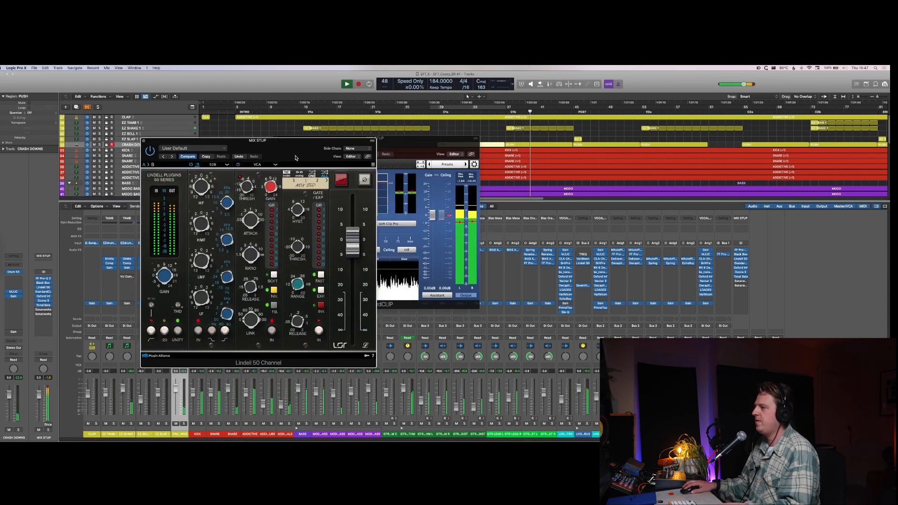
Step: Raise the soft-clip saturator slightly in StandardCLIP on MIX STUP, and hide the plug-in windows
left_click(368, 226)
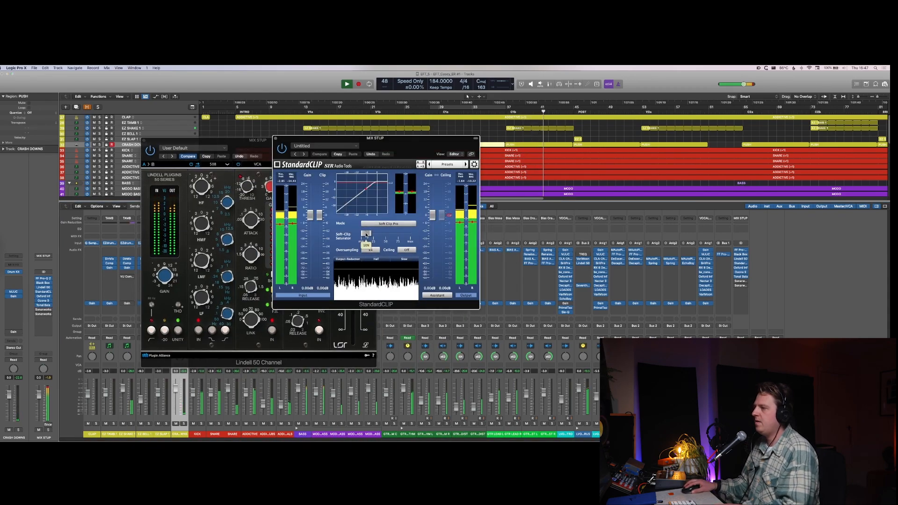
left_click_drag(367, 233, 372, 236)
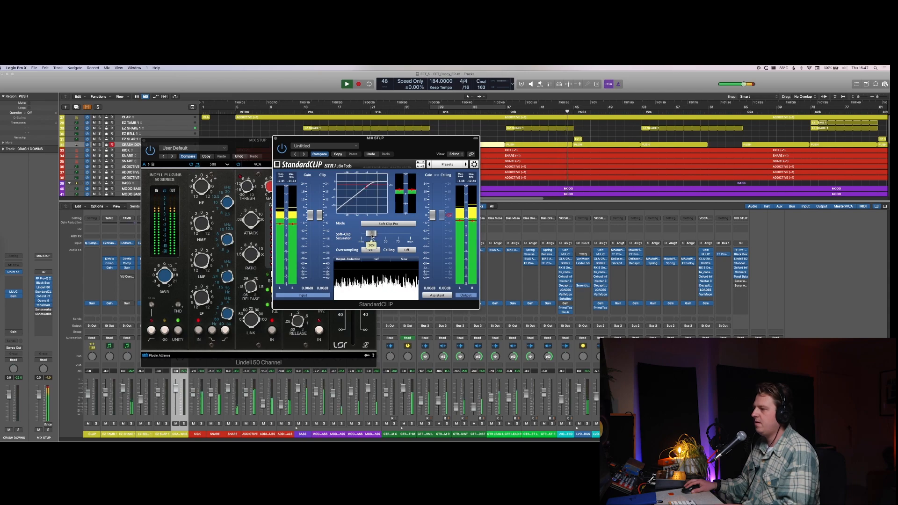
key("v")
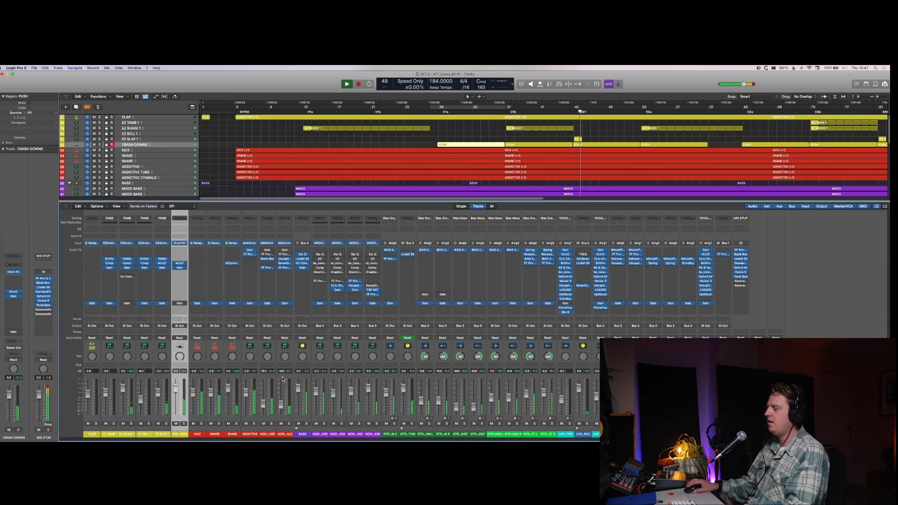
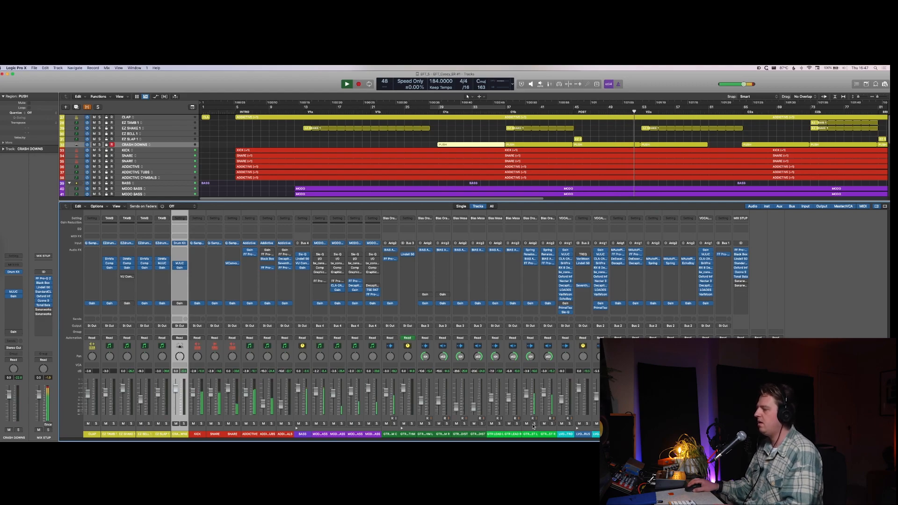
Step: Hide the mixer, solo GTR RHYTHM C, and loop its region in the POST section
left_click(385, 417)
key("x")
key("s")
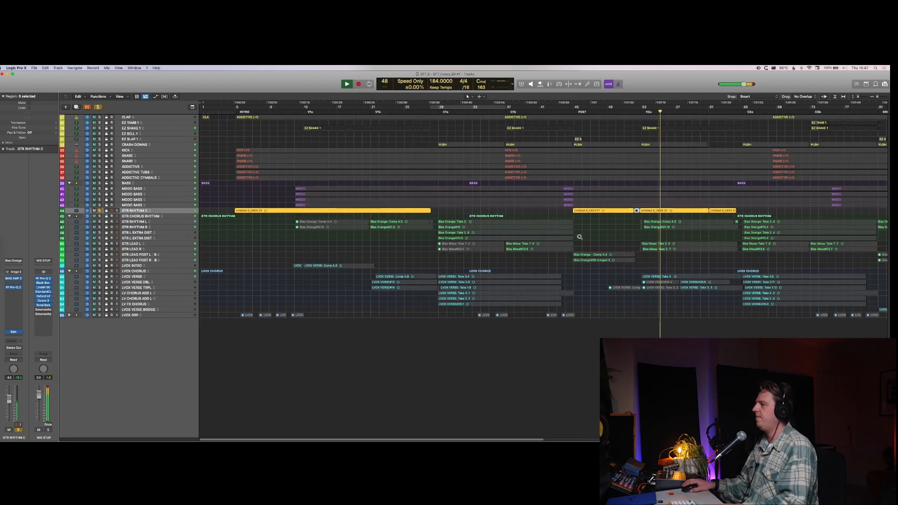
scroll(579, 237, "up", 5)
left_click(608, 261)
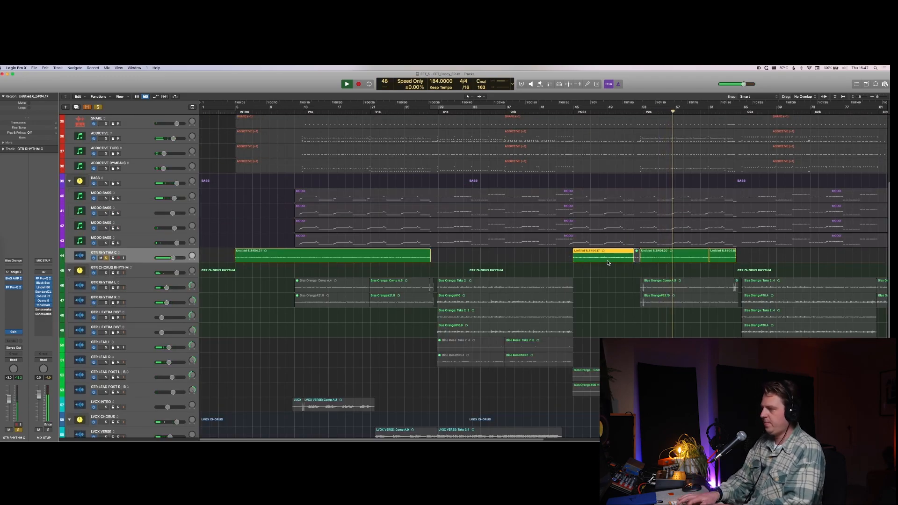
key("u")
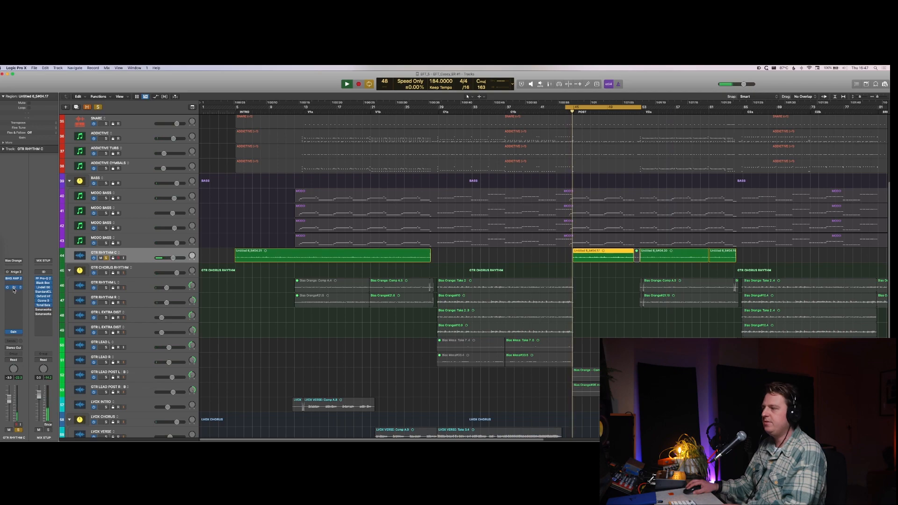
Step: Lower the low-end bump in Pro-Q 2 on GTR RHYTHM C, close the EQ, and turn off the solo and cycle
left_click(13, 289)
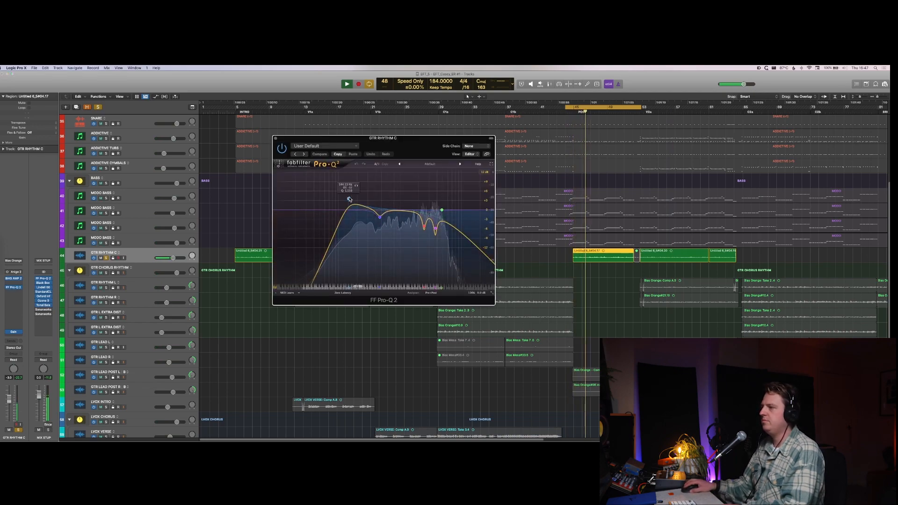
left_click_drag(349, 200, 349, 211)
key("super+w")
key("s")
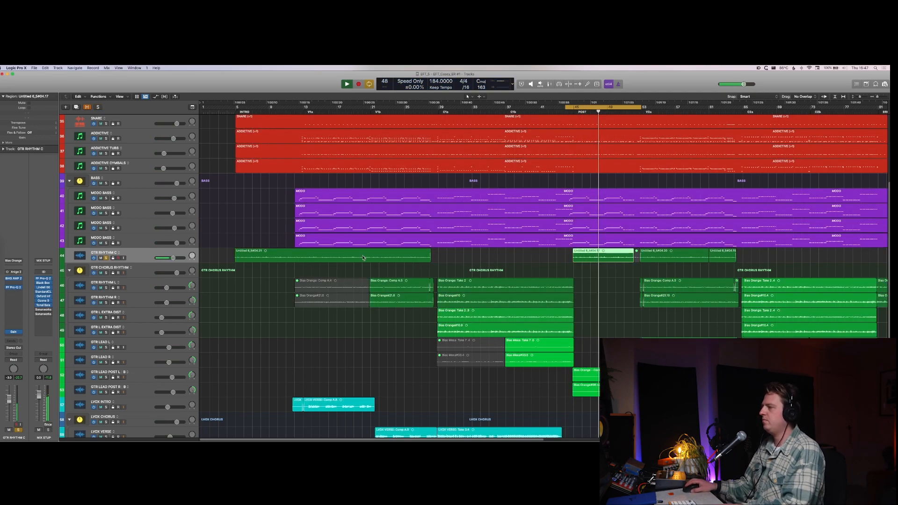
key("s")
key("c")
Step: Solo GTR LEAD POST L, cycle its POST region starting exactly at bar 45, and play it
key("super+Up")
key("super+Up")
scroll(287, 250, "down", 3)
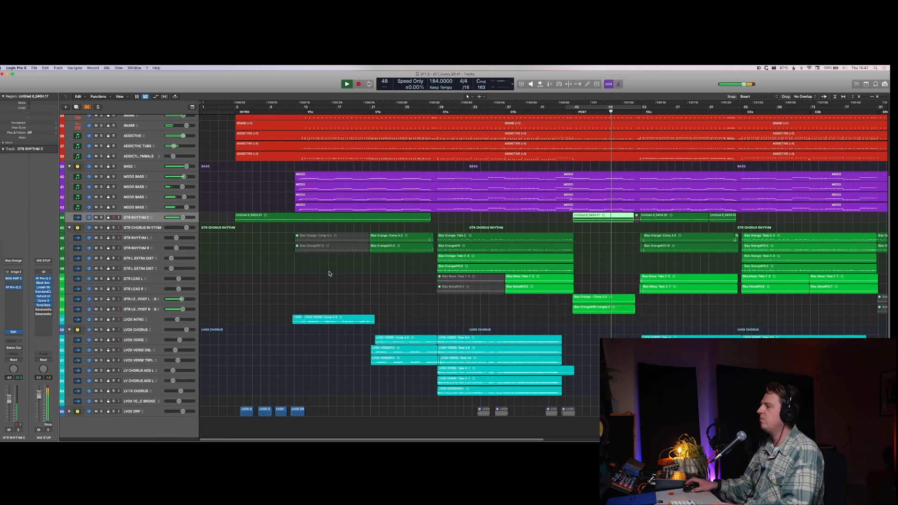
key("super+Down")
key("super+Down")
left_click(598, 382)
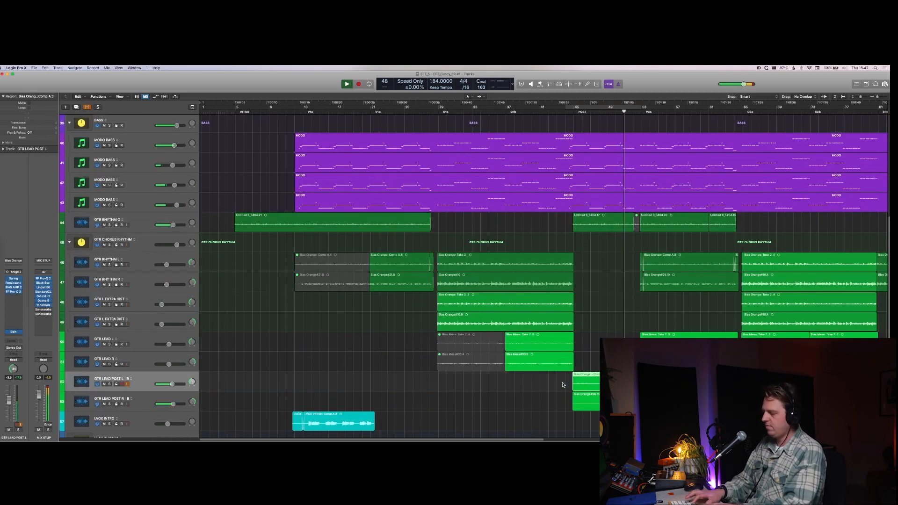
key("super+u")
key("s")
key("space")
scroll(374, 280, "down", 3)
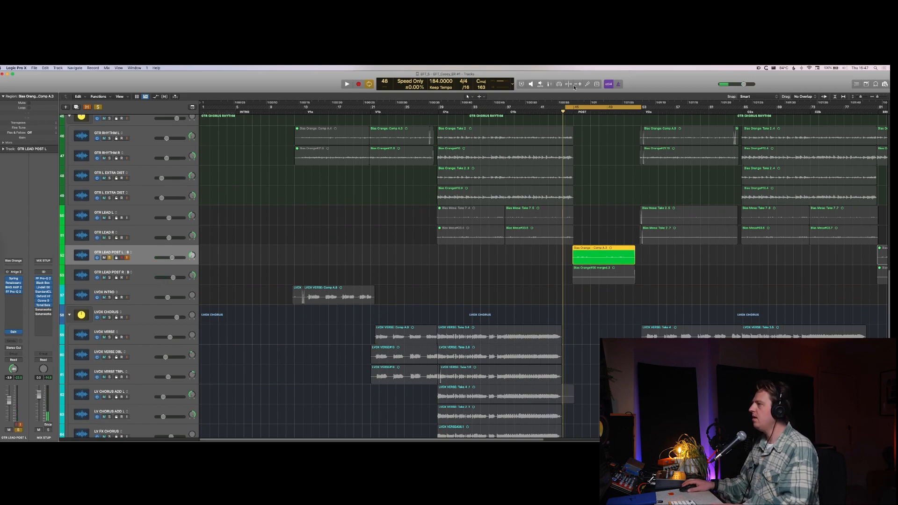
left_click(576, 109)
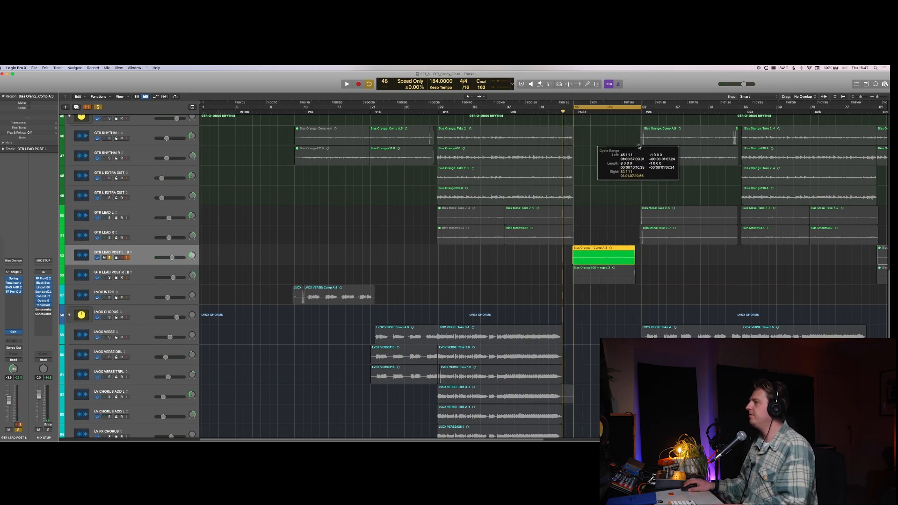
key("space")
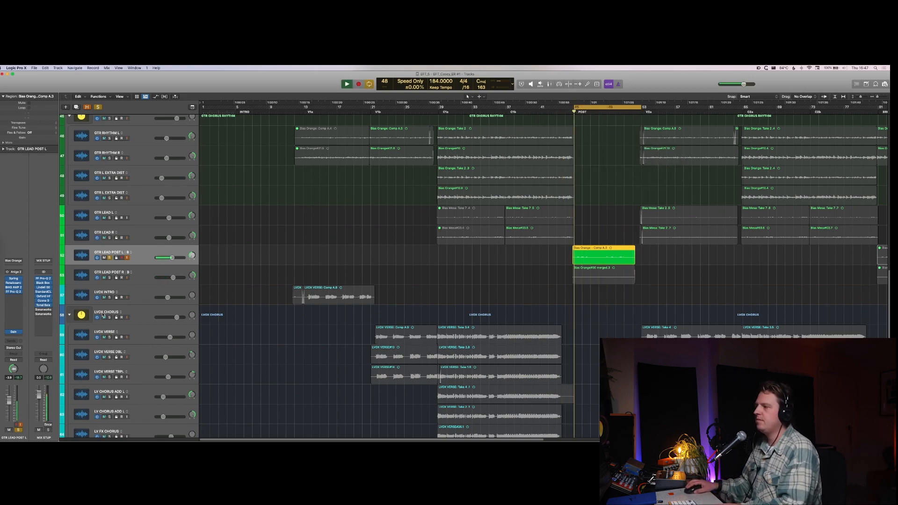
Step: In Pro-Q 2 on GTR LEAD POST L, add a slight high-shelf boost and a gentle wide low-mid cut, and remove the solo
left_click(14, 291)
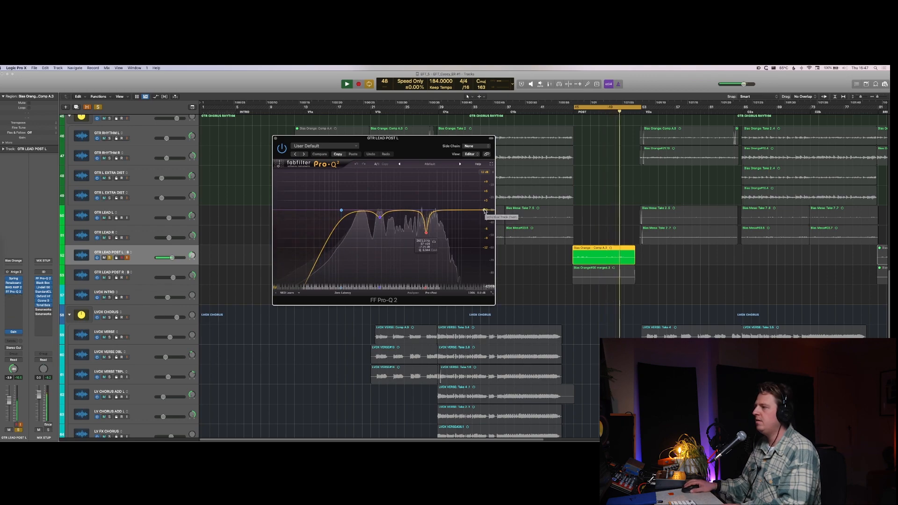
left_click_drag(487, 210, 393, 207)
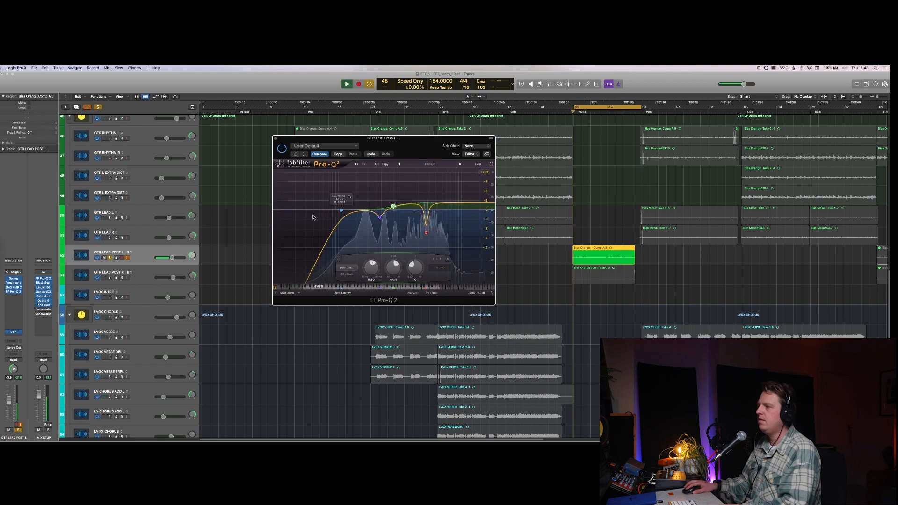
left_click_drag(307, 280, 377, 274)
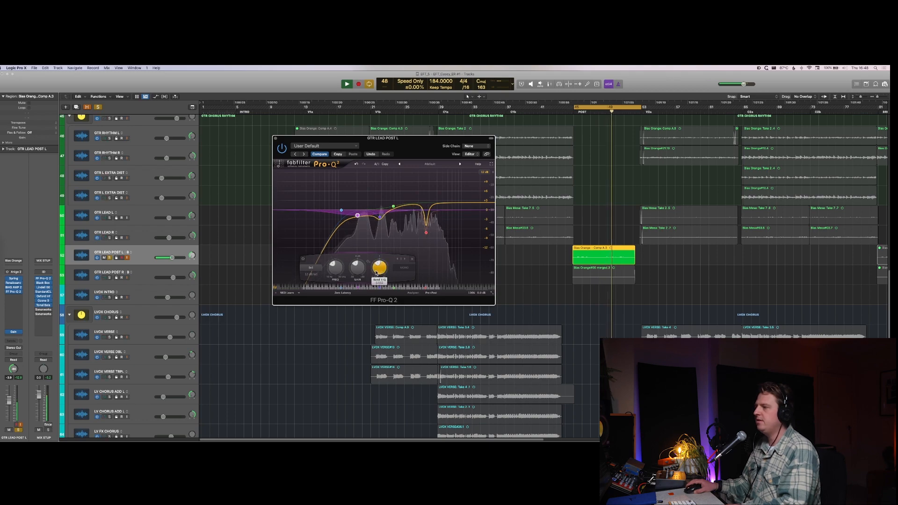
left_click_drag(358, 216, 357, 214)
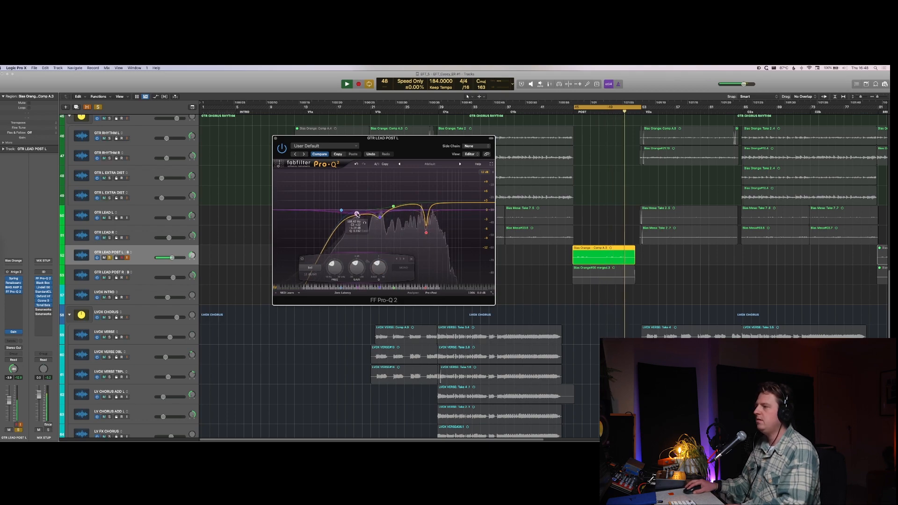
key("s")
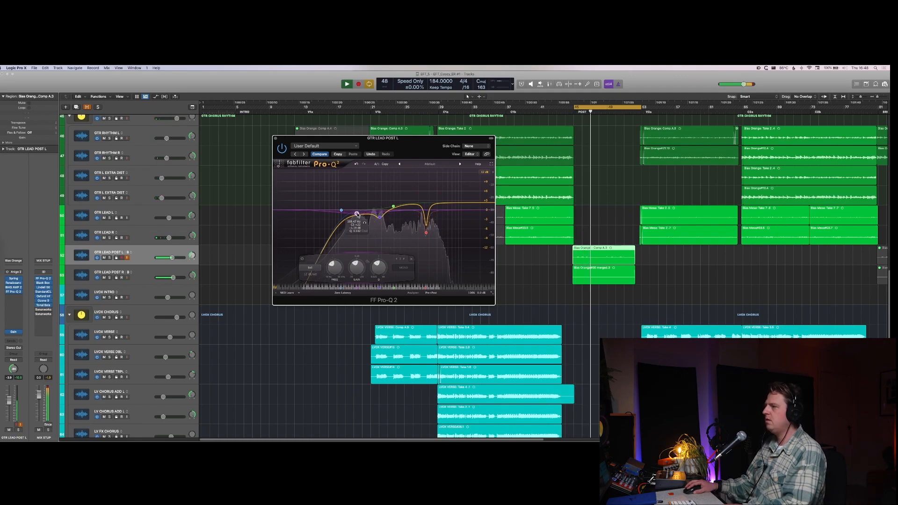
Step: Show the mixer, open Pro-Q 2 on GTR LEAD POST R, and enable a low cut with a gentler slope
key("x")
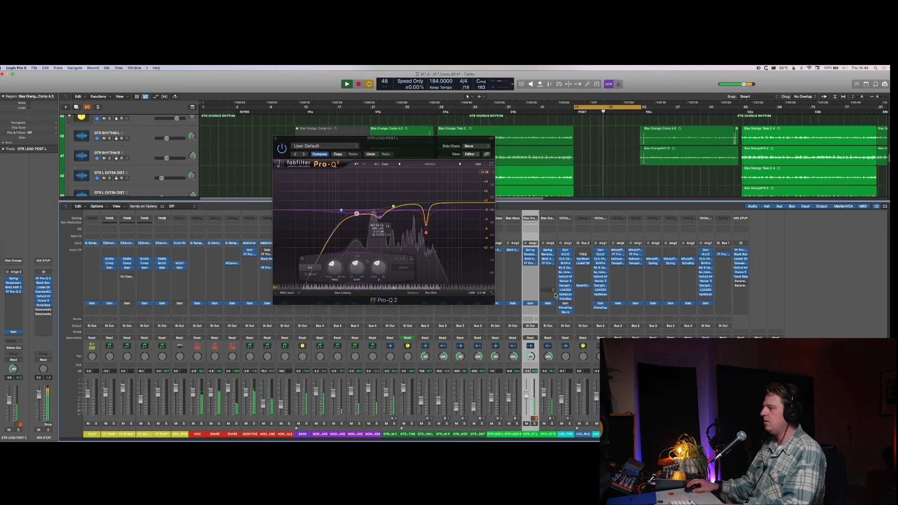
key("v")
left_click(547, 264)
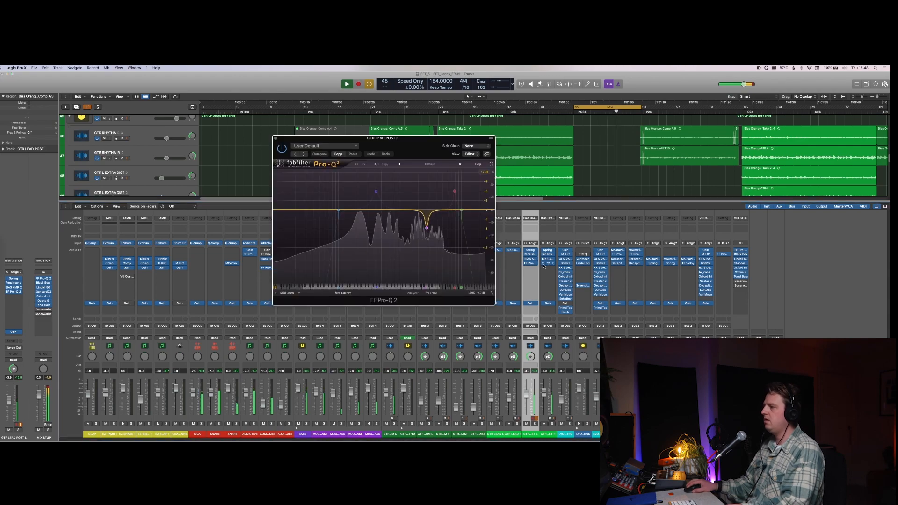
left_click(339, 211)
left_click(338, 211, "alt+shift")
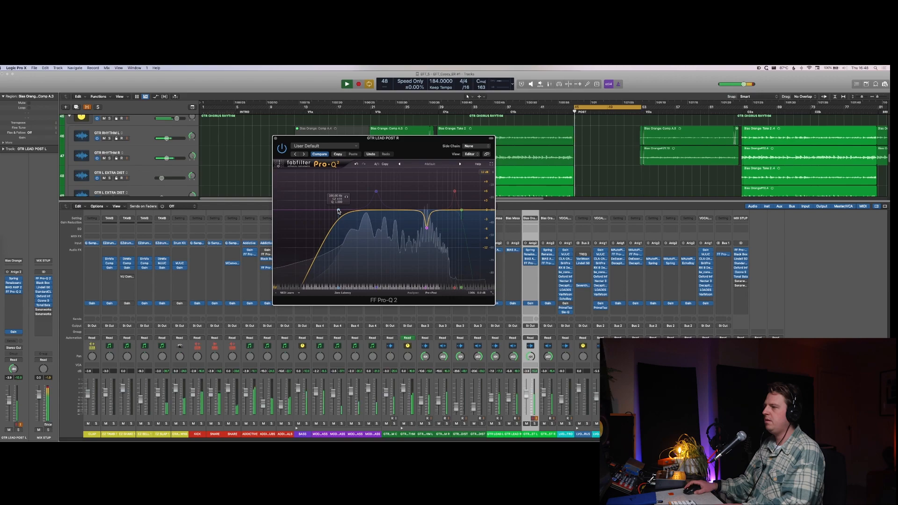
left_click_drag(339, 211, 386, 210)
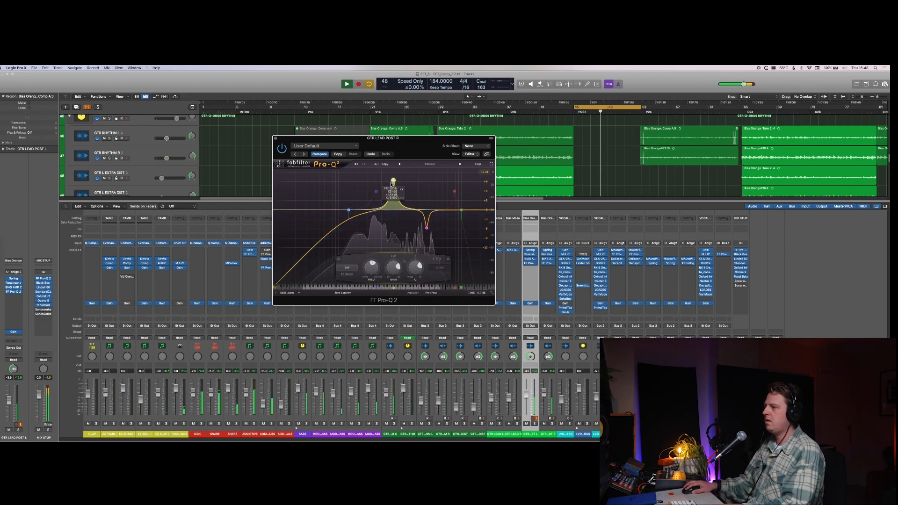
Step: Sweep a bell band upward in the GTR LEAD POST R EQ, settle it as a small high-frequency boost, and close the plug-in
left_click_drag(419, 182, 442, 183)
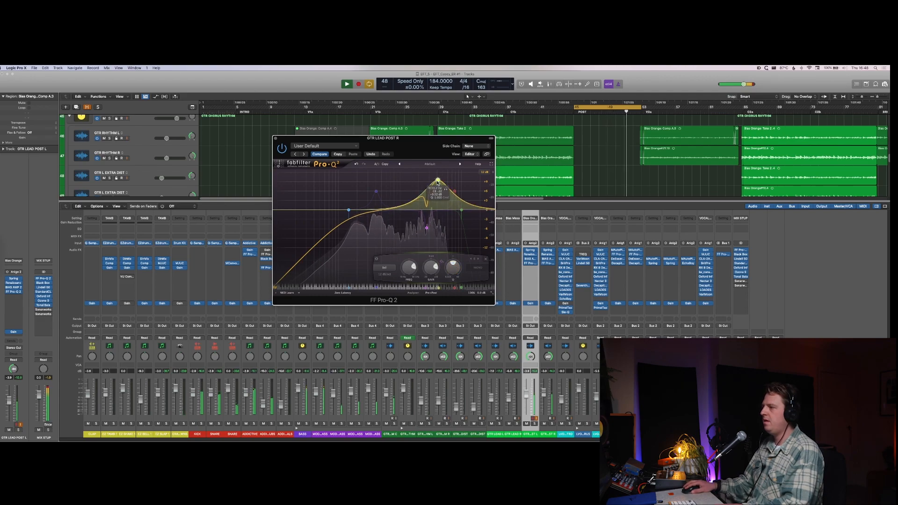
left_click_drag(438, 182, 441, 216)
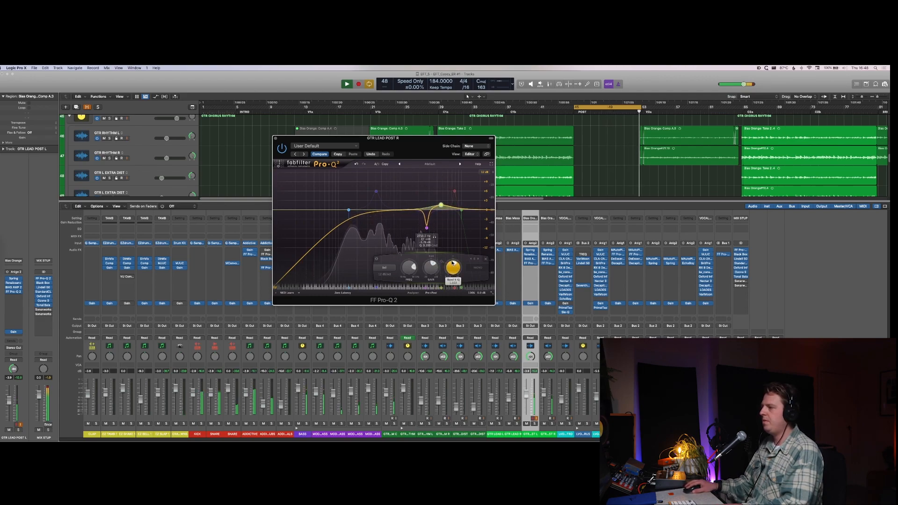
left_click_drag(453, 263, 454, 254)
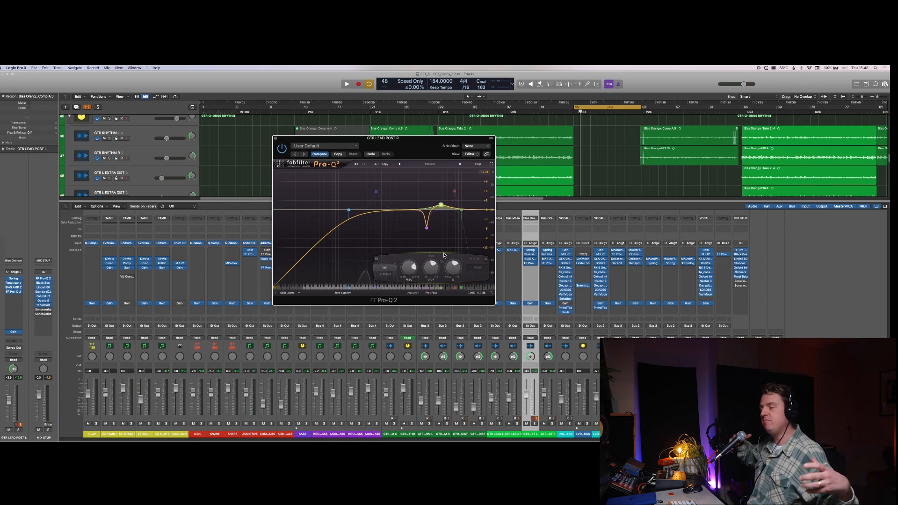
key("super+w")
Step: Play the full mix and check the Ozone 9 Maximizer on the MIX STUP channel
key("space")
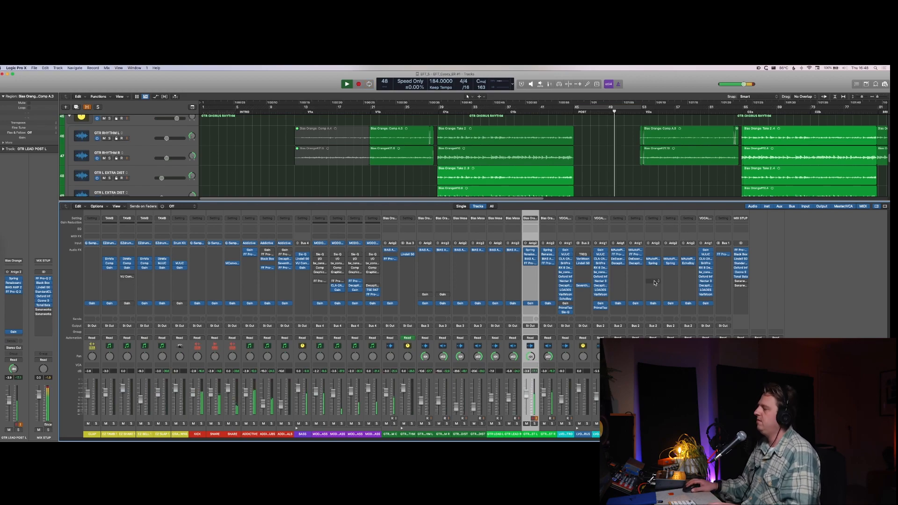
left_click(739, 274)
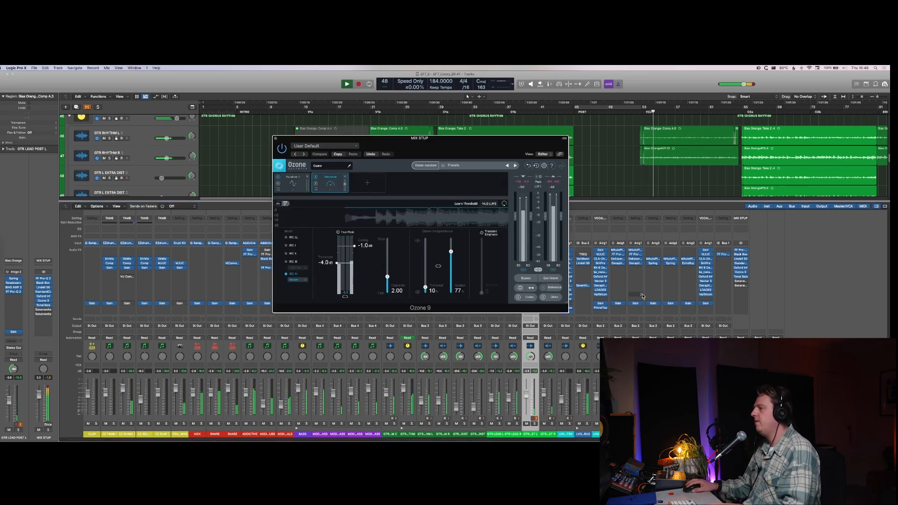
key("super+w")
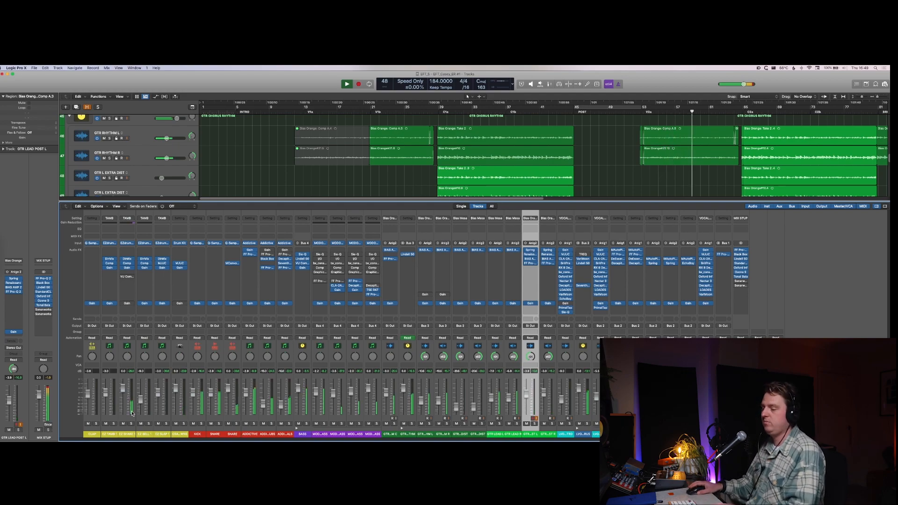
Step: Hide the mixer, select both GTR LEAD L regions in the second chorus, cycle over them, and solo the track
key("x")
scroll(523, 255, "up", 3)
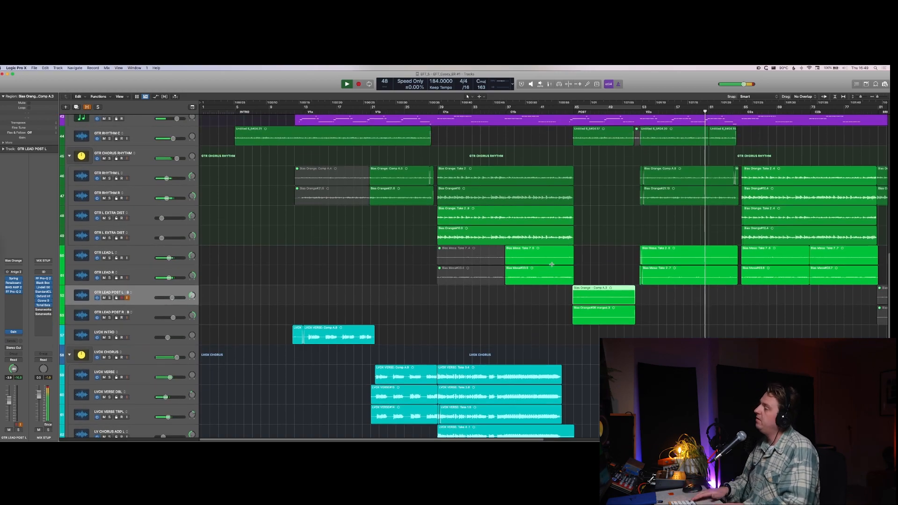
key("super+Right")
key("super+Right")
scroll(552, 264, "right", 5)
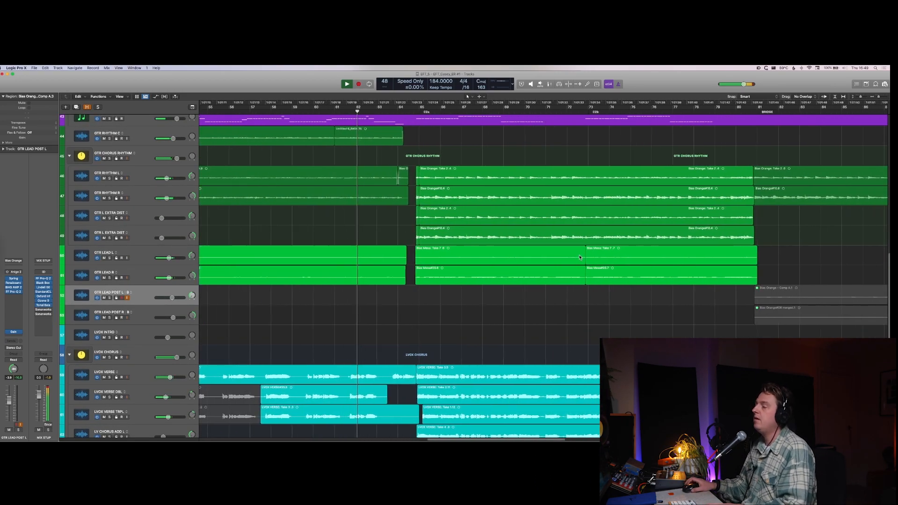
scroll(556, 244, "down", 4)
key("super+Right")
key("super+Down")
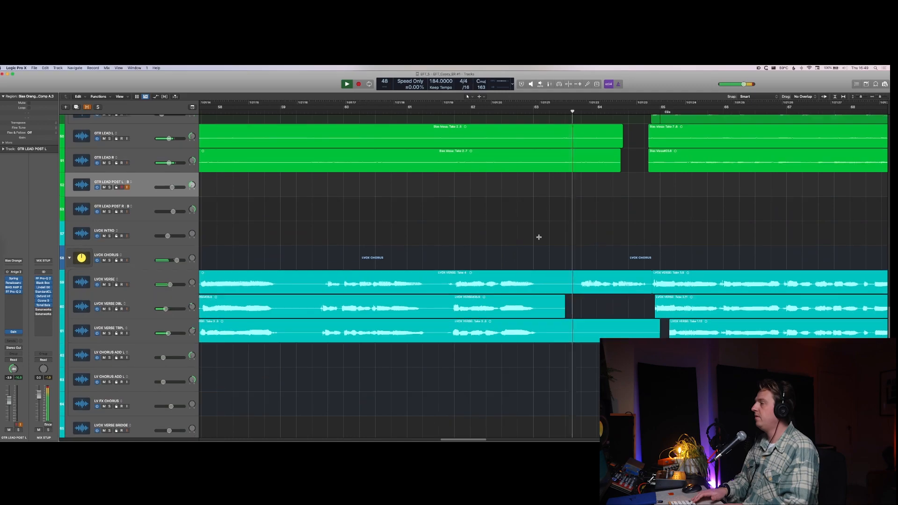
scroll(538, 241, "up", 8)
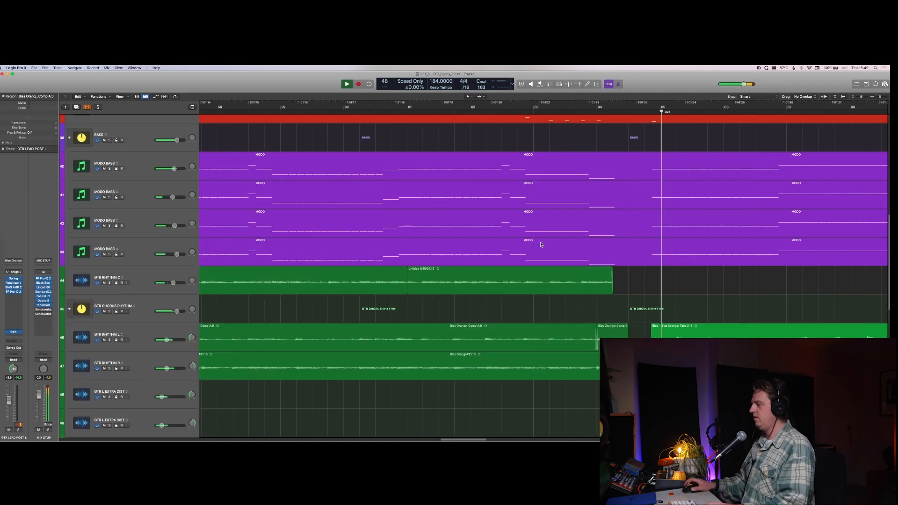
key("super+Left")
key("super+Left")
key("super+Up")
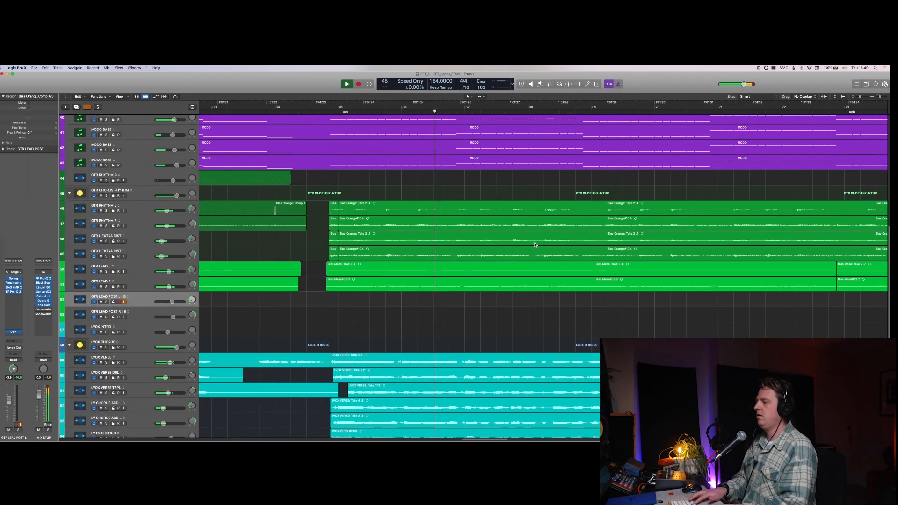
key("super+Left")
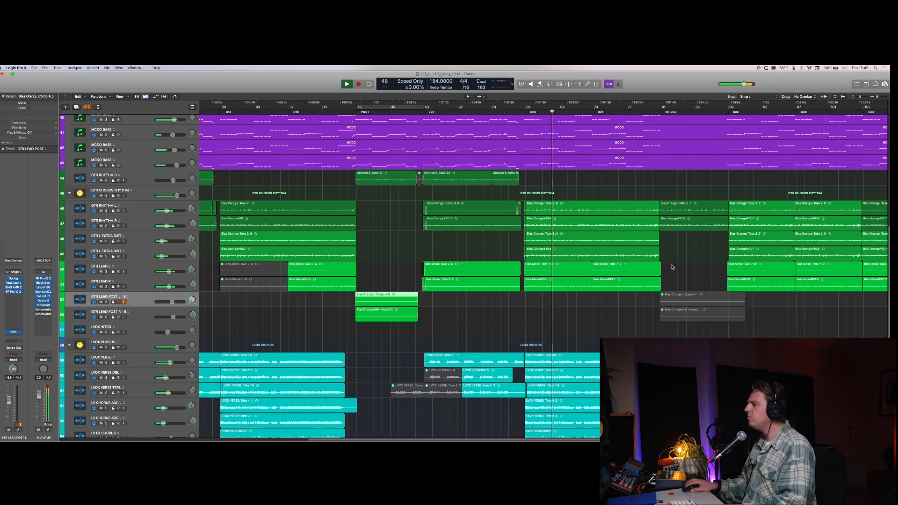
left_click_drag(669, 268, 531, 274)
key("u")
key("s")
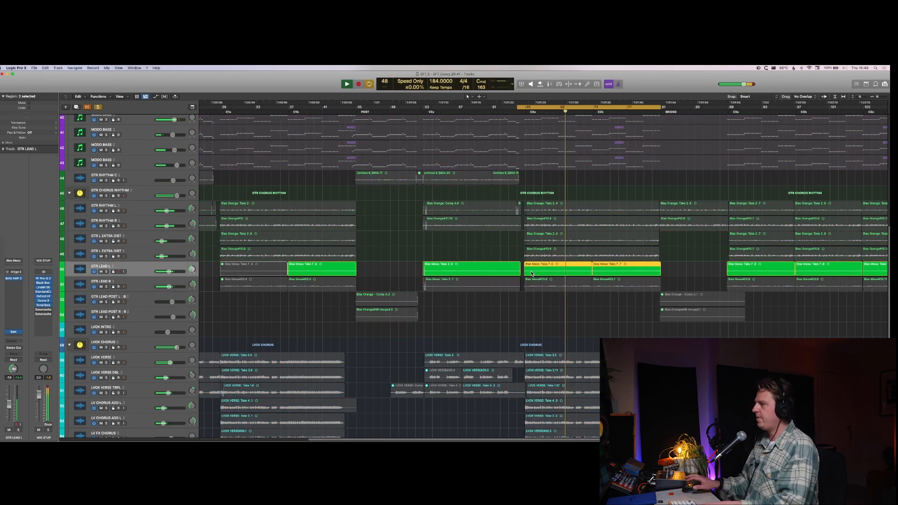
Step: Redraw the cycle range over the two second-chorus regions and insert FF Pro-Q 2 on GTR LEAD L
left_click(529, 107)
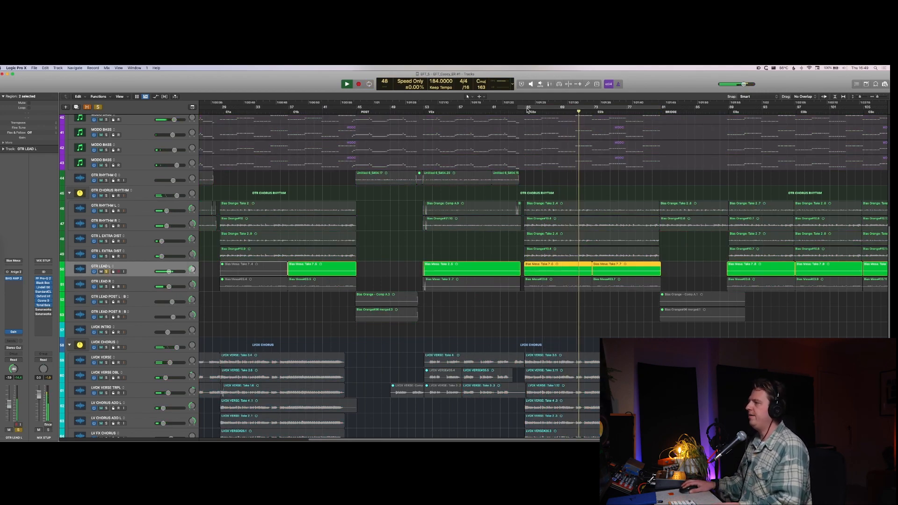
left_click_drag(528, 108, 661, 131)
key("space")
left_click(13, 287)
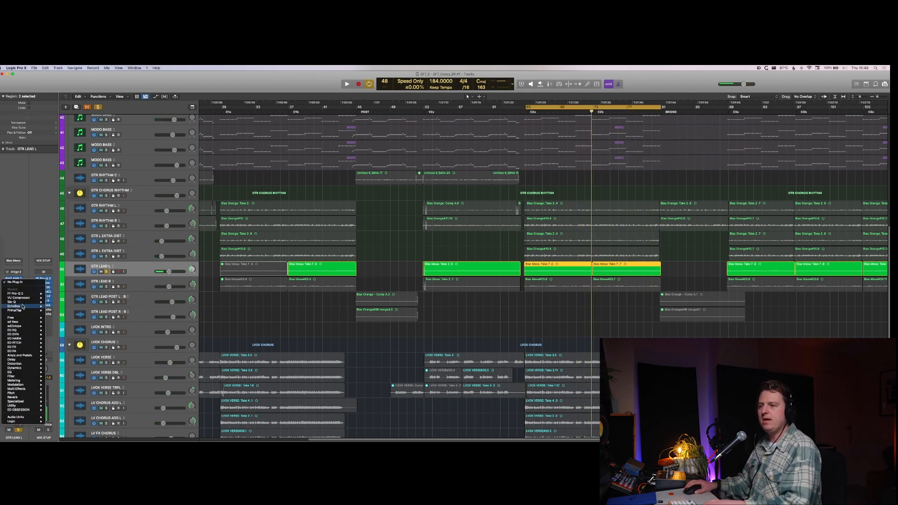
left_click(26, 296)
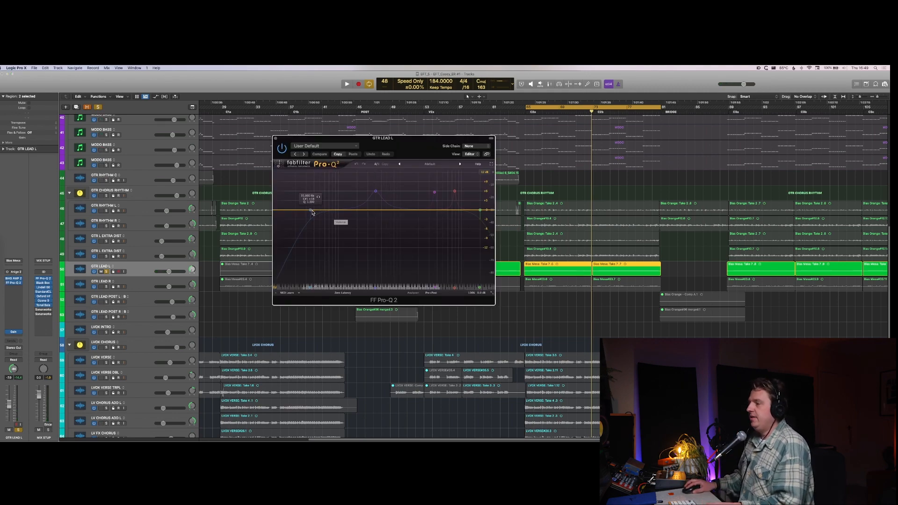
Step: Shape the GTR LEAD L EQ with an upper-mid boost and a narrow cut just above it during playback, unsolo the track, and close the plug-in
key("space")
left_click_drag(313, 212, 409, 202)
key("s")
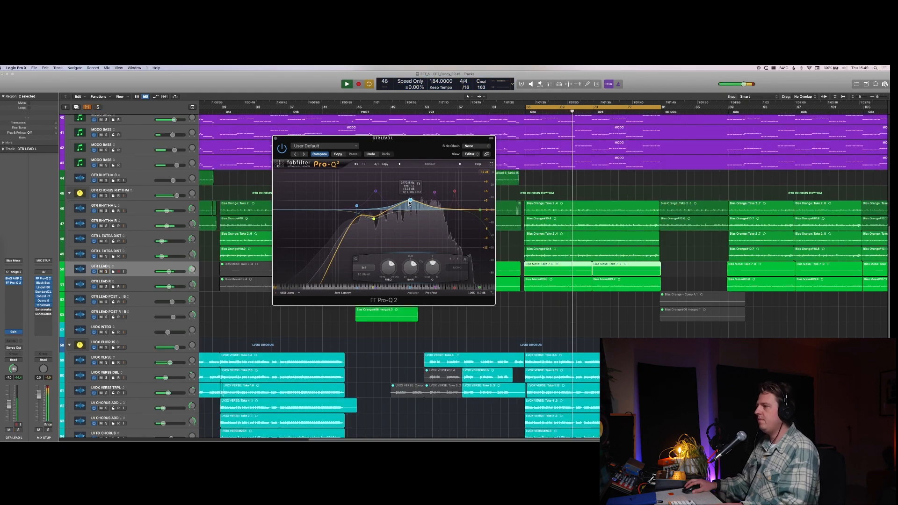
left_click_drag(410, 202, 424, 220)
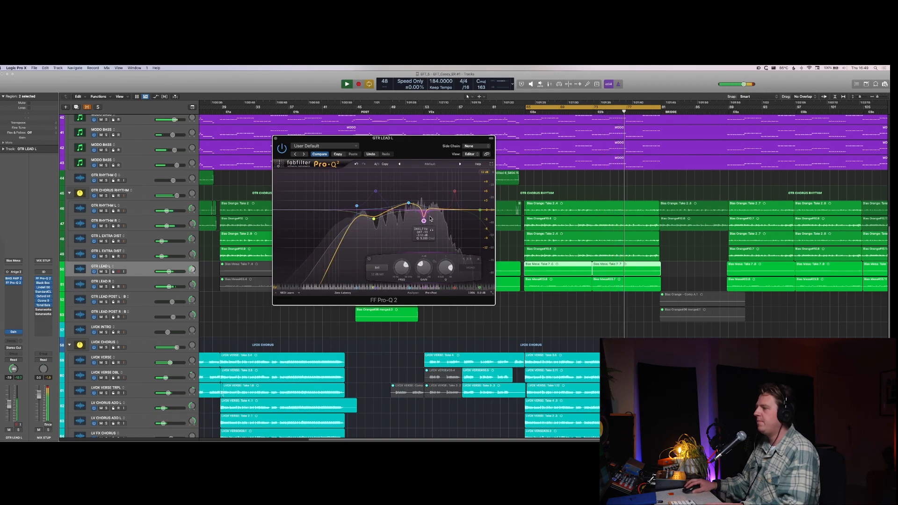
key("super+w")
Step: Show the mixer to check the GTR LEAD L channel against the full mix, and hide it again
key("x")
key("x")
key("x")
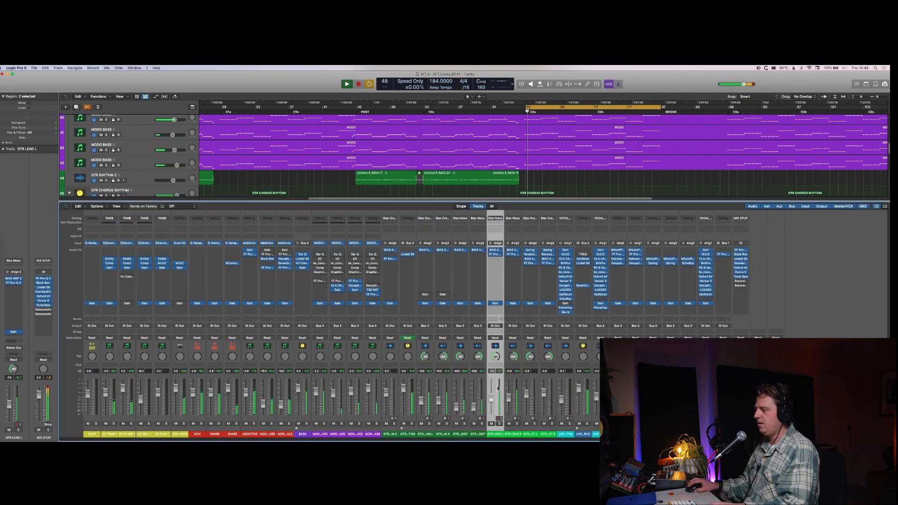
key("x")
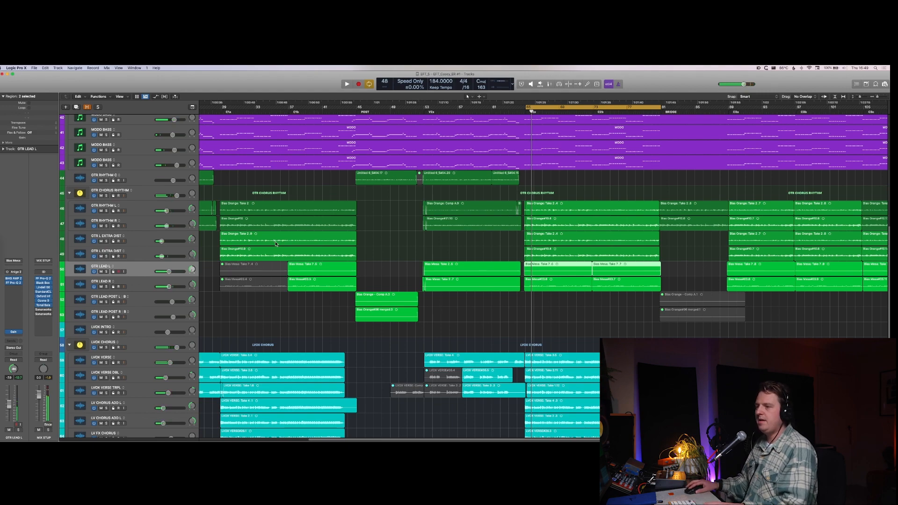
Step: Group GTR LEAD L and GTR LEAD R into a summing stack named LEAD GTR
left_click(163, 280, "shift")
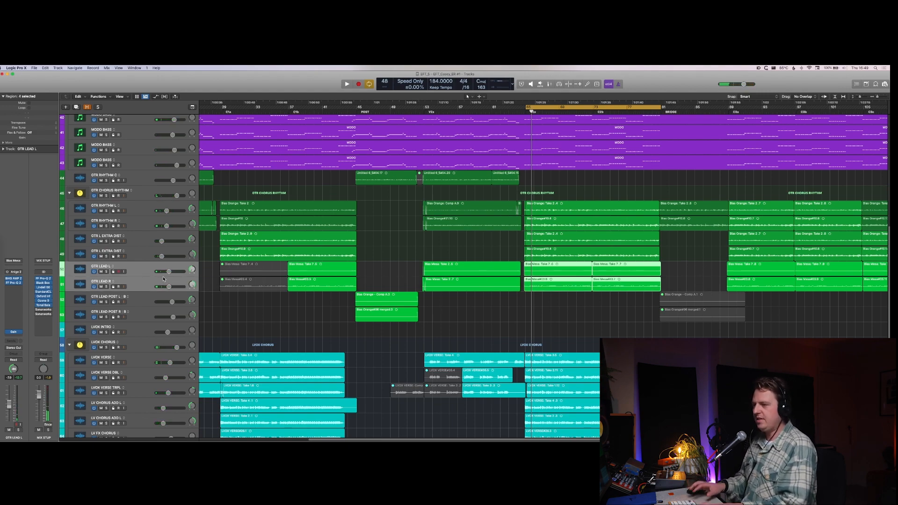
key("super+shift+d")
key("Return")
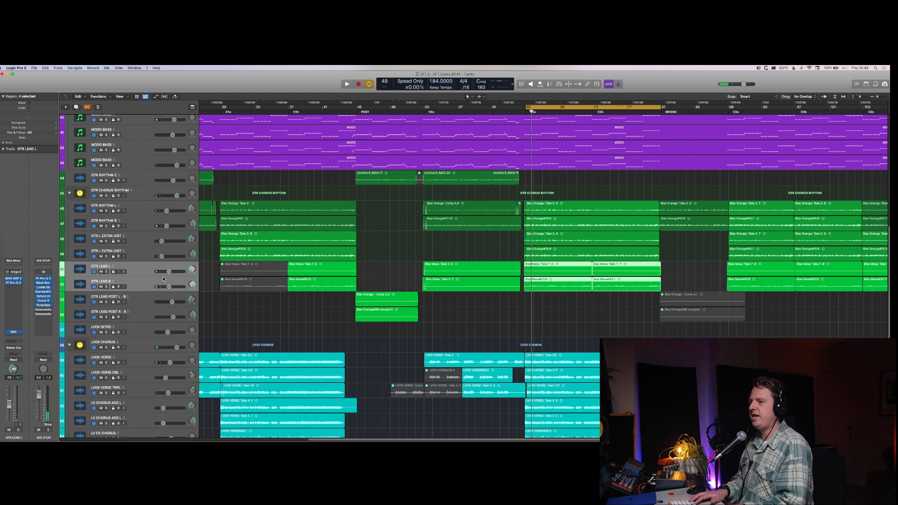
left_click(163, 279)
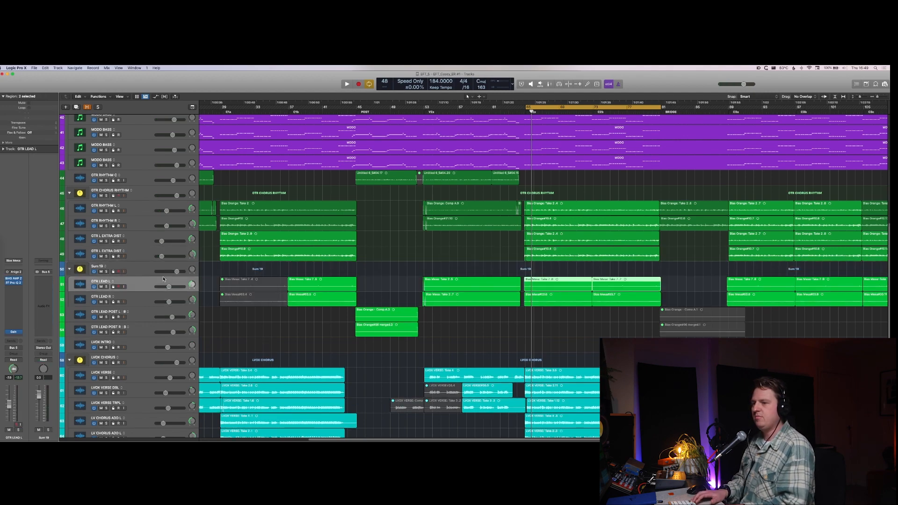
key("Up")
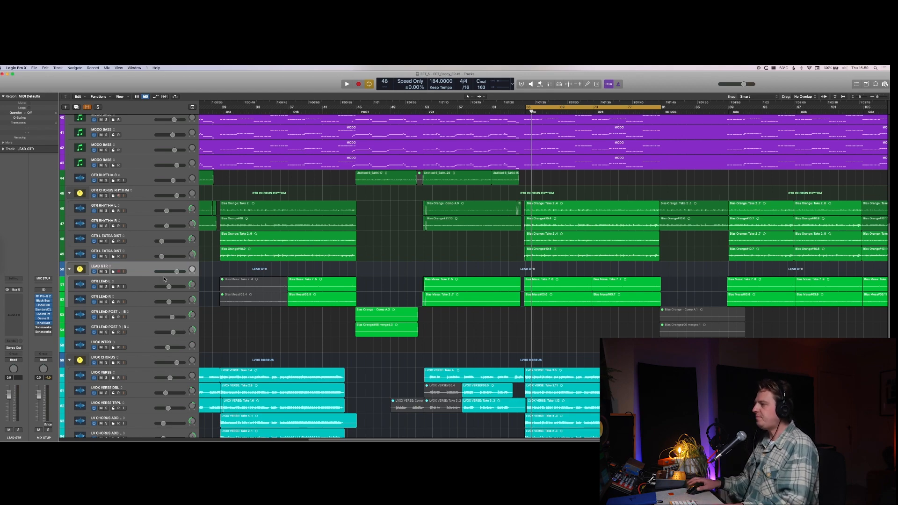
Step: Solo and play the LEAD GTR stack, and insert a dual mono VU Compressor on it
key("s")
key("space")
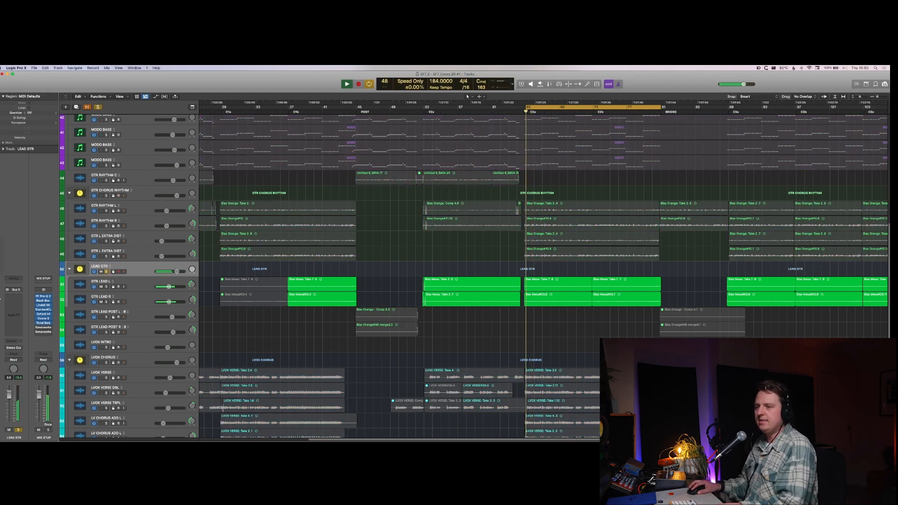
key("space")
left_click(13, 301)
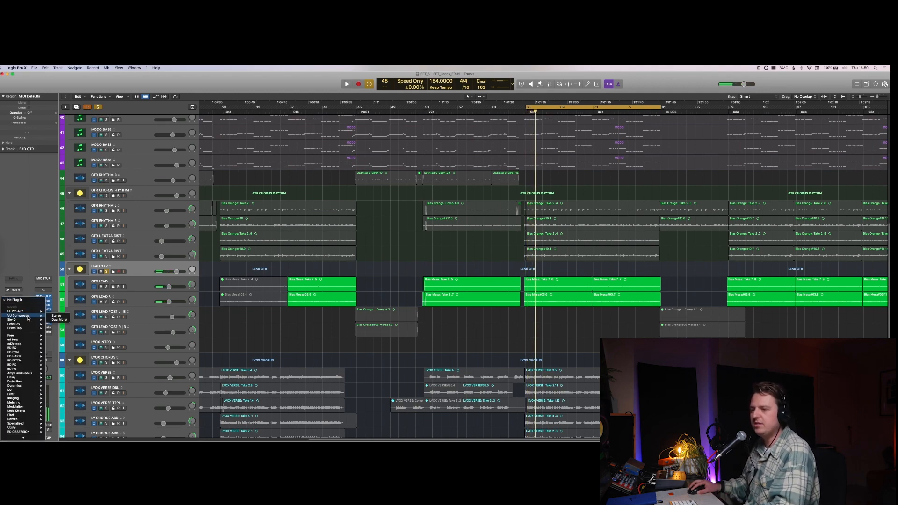
left_click(57, 319)
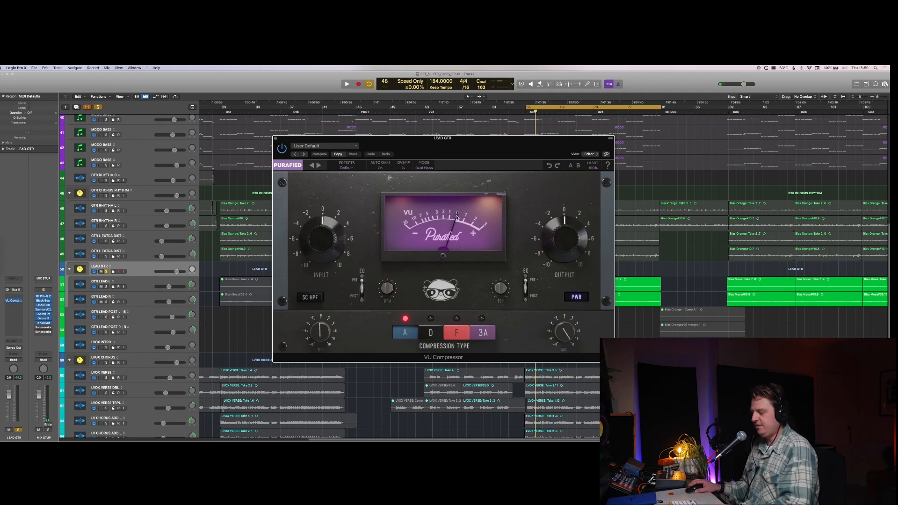
Step: Audition the compression types on LEAD GTR in and out of solo, choose 3A, and set the input to about 4.7
key("s")
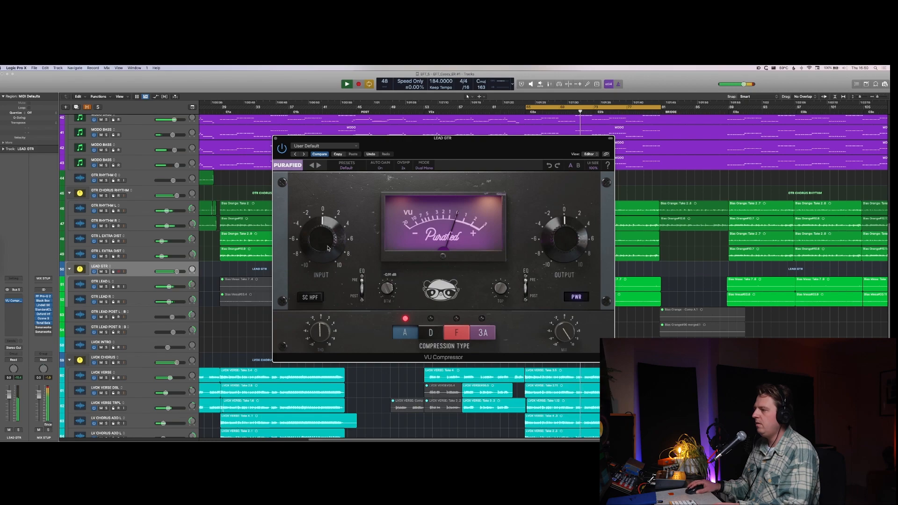
key("s")
left_click(456, 332)
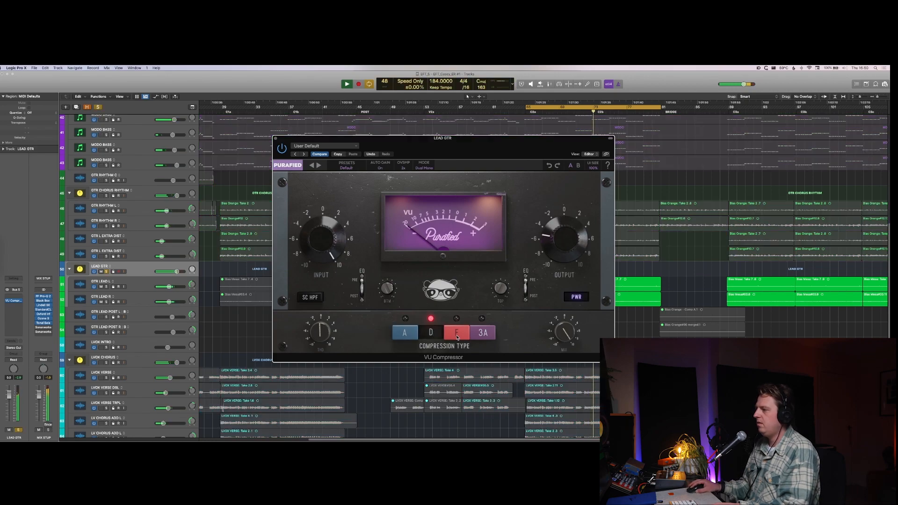
left_click(480, 335)
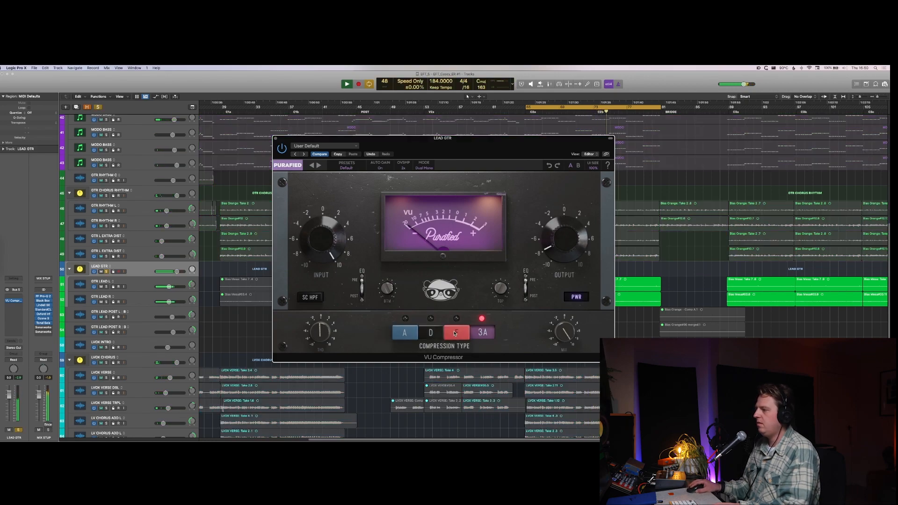
mouse_move(329, 317)
left_mouse_down()
mouse_move(332, 310)
mouse_move(323, 332)
left_mouse_up()
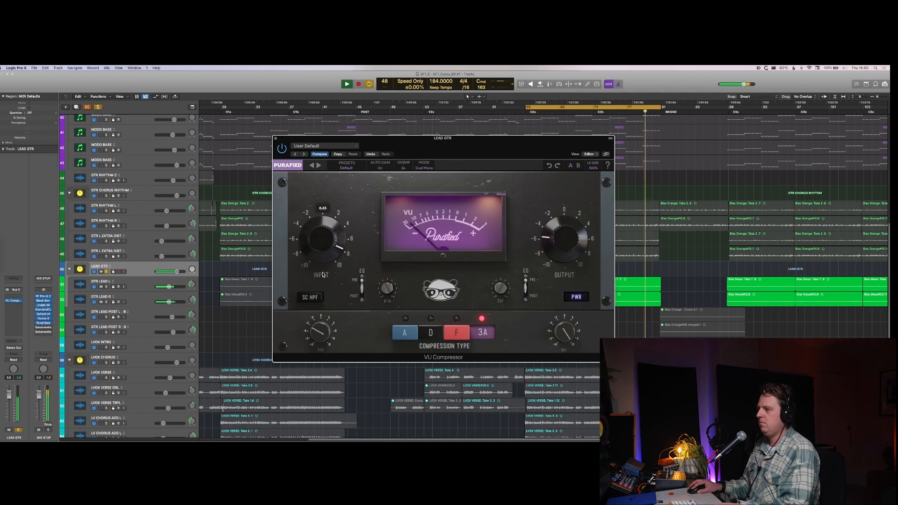
left_click_drag(322, 268, 322, 284)
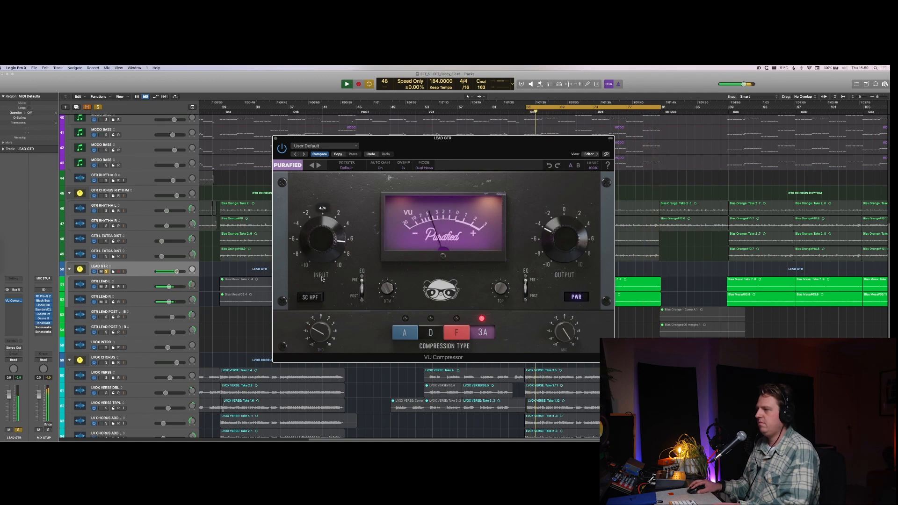
Step: Insert a Gain plug-in after the VU Compressor on LEAD GTR, close its window, and restart playback
left_click(15, 308)
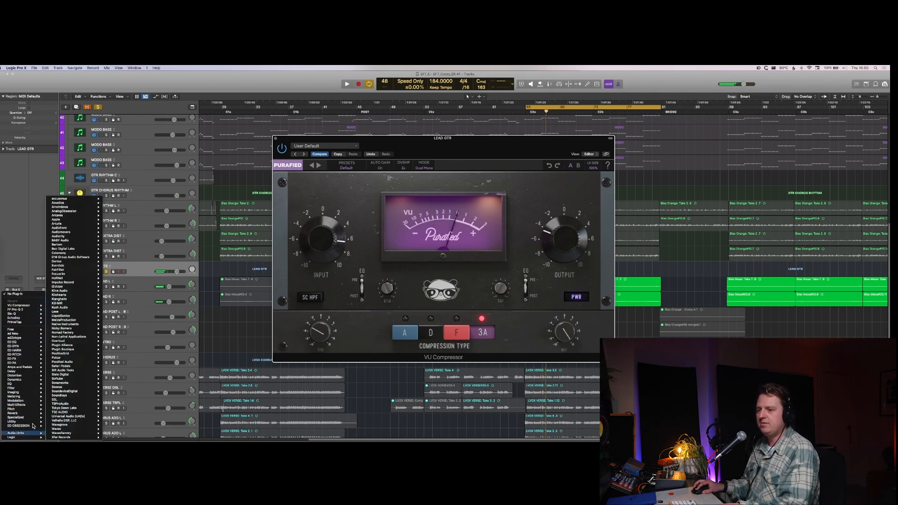
mouse_move(33, 422)
left_click(96, 426)
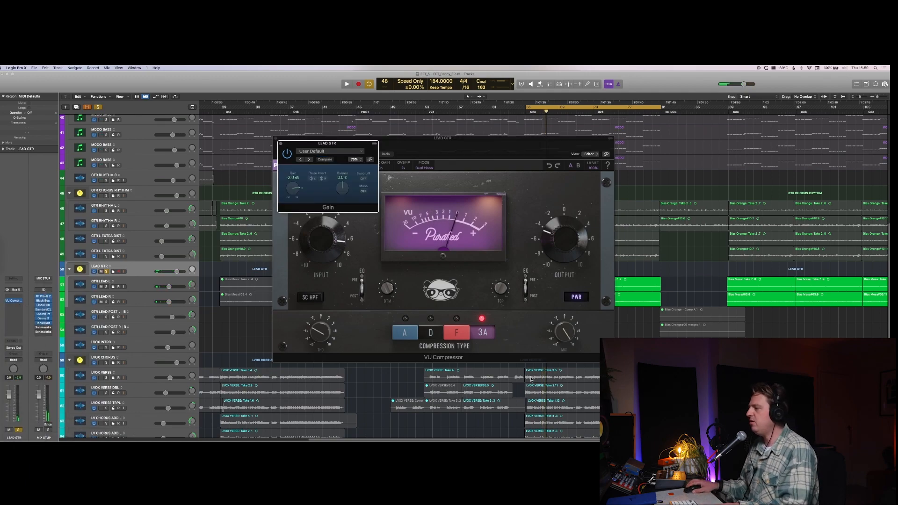
left_click(583, 339)
key("space")
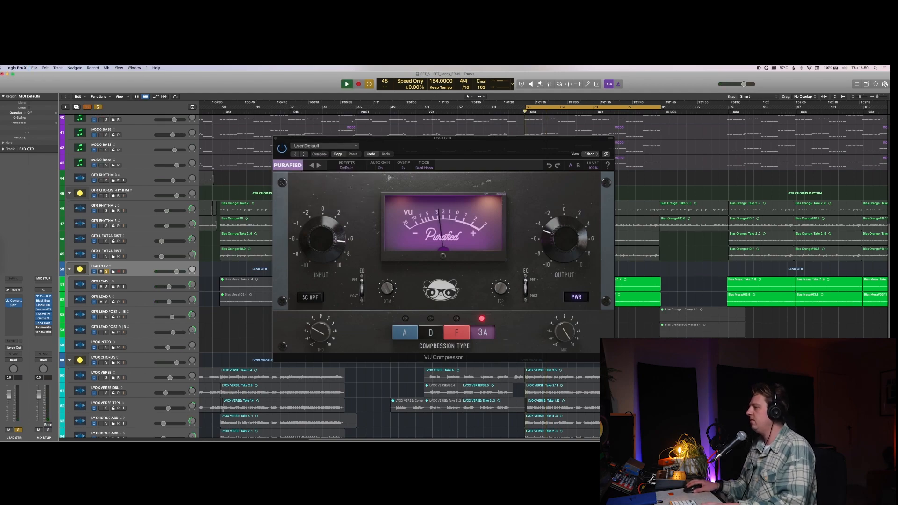
Step: Lower the VU Compressor's mix to slightly below half, hide the plug-in windows, and unsolo LEAD GTR
left_click_drag(567, 331, 562, 381)
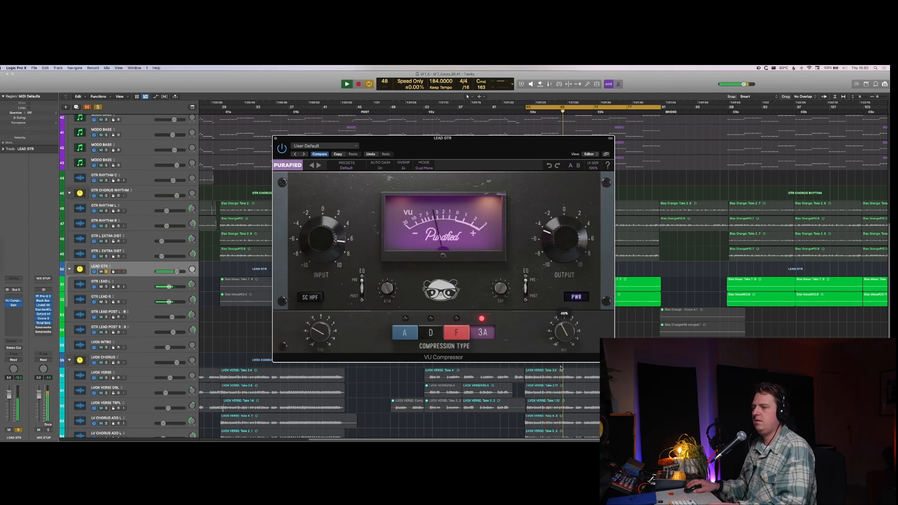
key("v")
key("s")
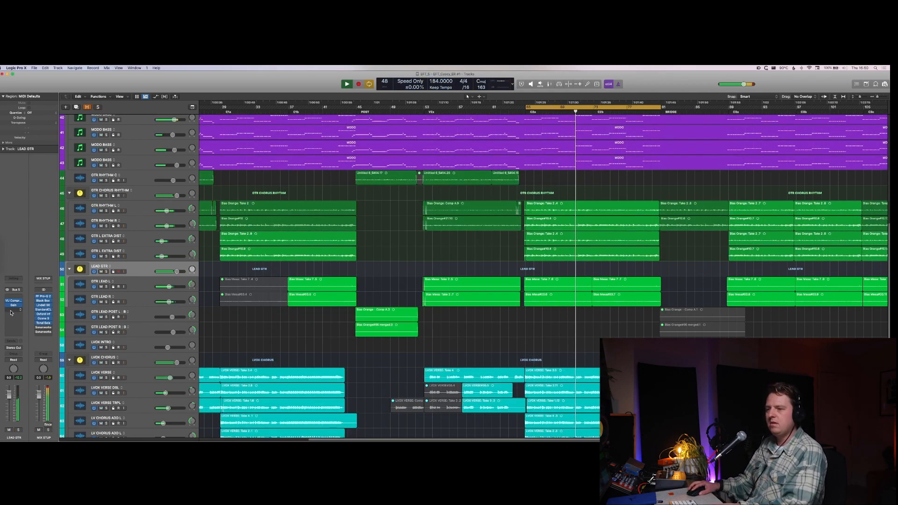
Step: Solo LEAD GTR, insert a stereo EchoBoy ahead of the VU Compressor, and close the plug-in window
key("s")
left_click(15, 301)
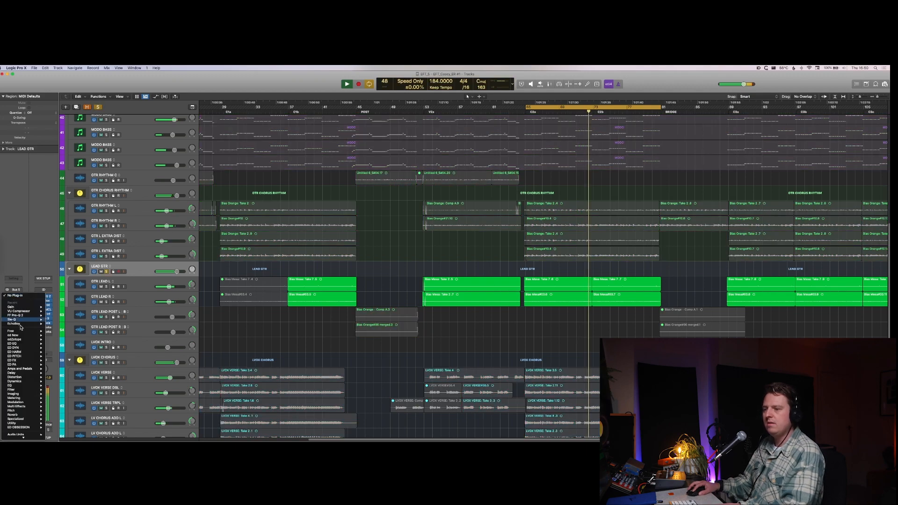
mouse_move(70, 360)
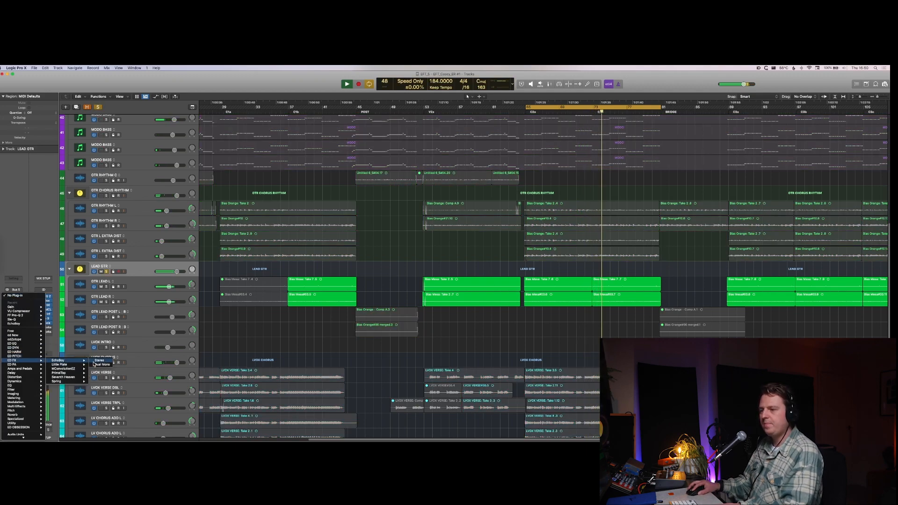
left_click(99, 361)
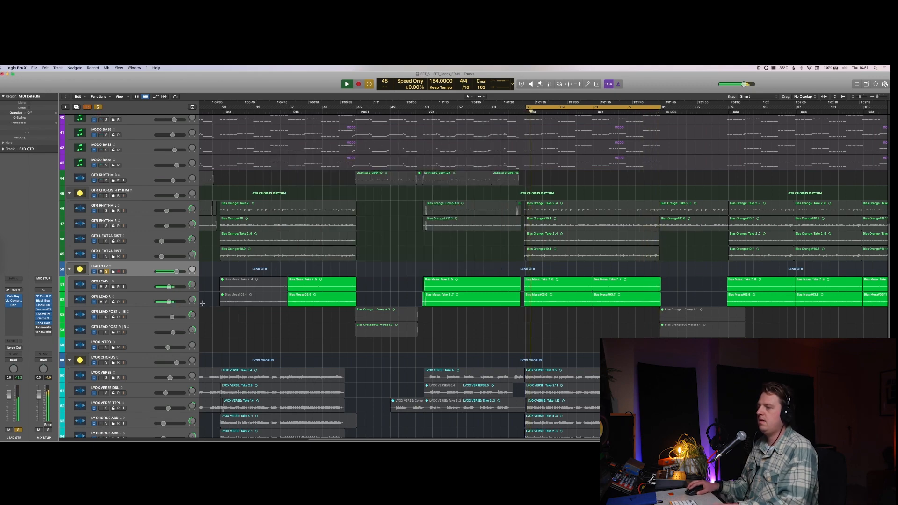
key("super+w")
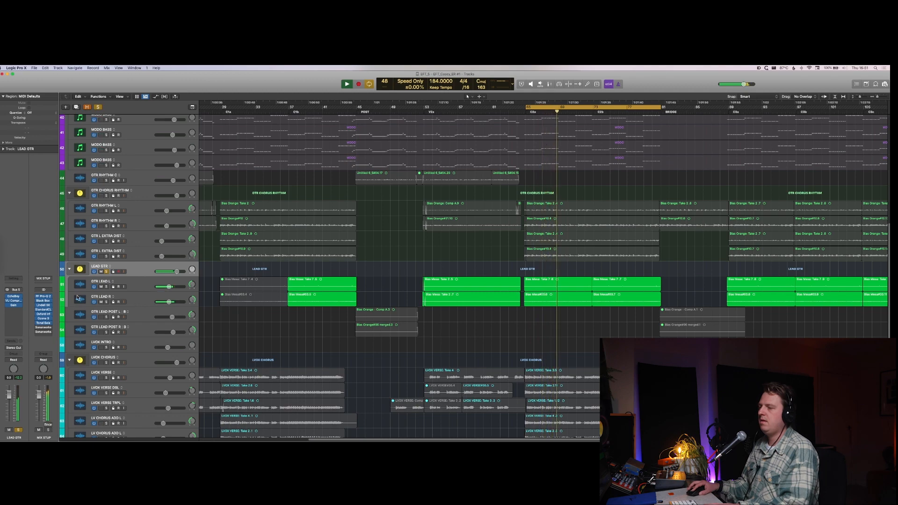
Step: Check LEAD GTR against the full mix, solo it again, and open EchoBoy with its Style Edit controls expanded
key("s")
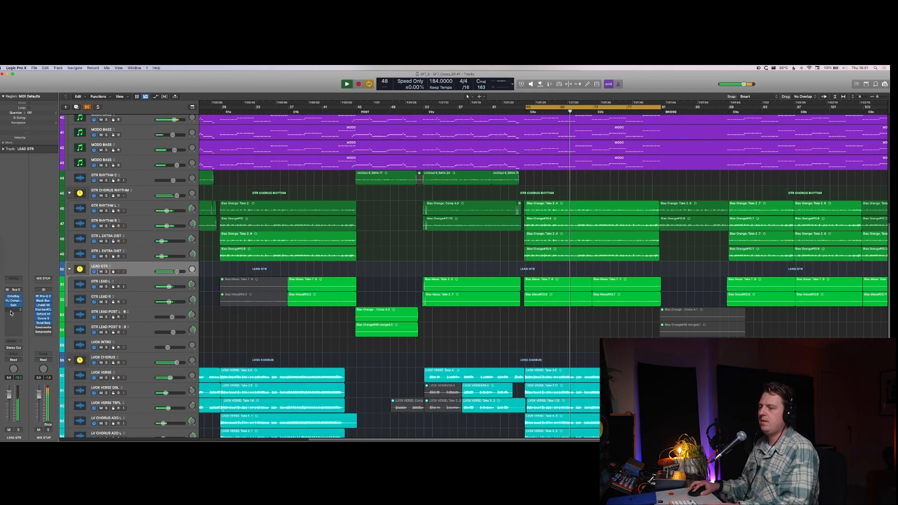
key("s")
left_click(15, 301)
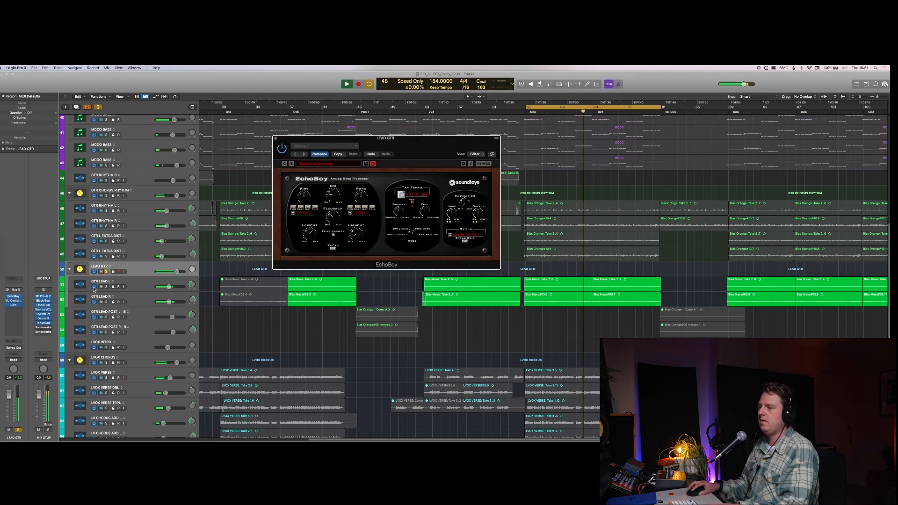
key("space")
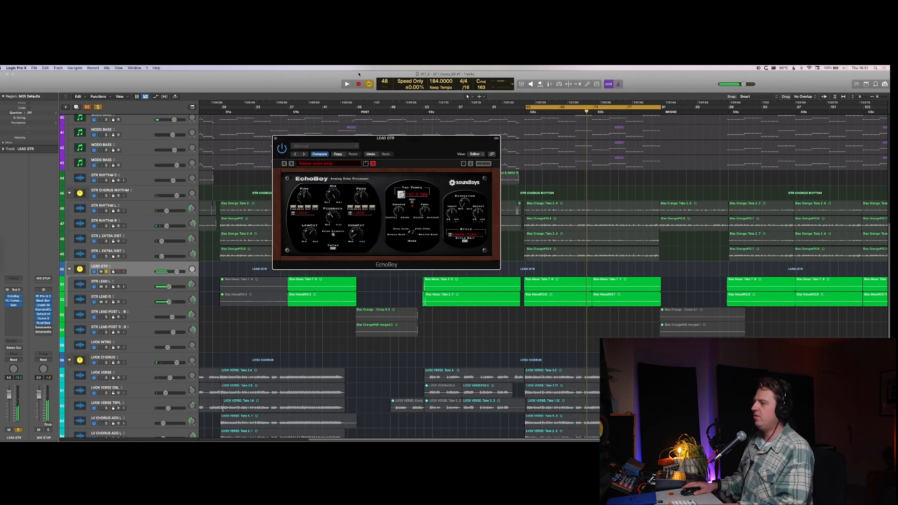
left_click(465, 241)
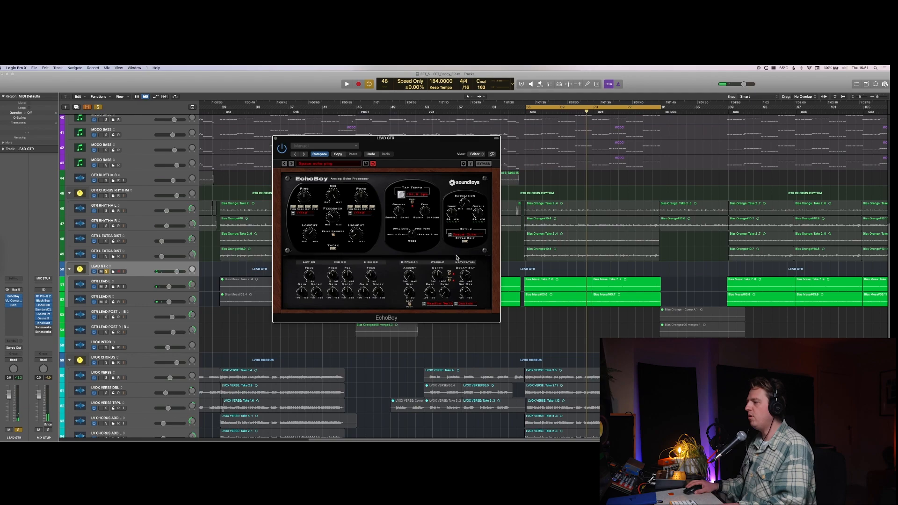
Step: Play the soloed LEAD GTR stack and compare the edited EchoBoy settings with the original ones
key("space")
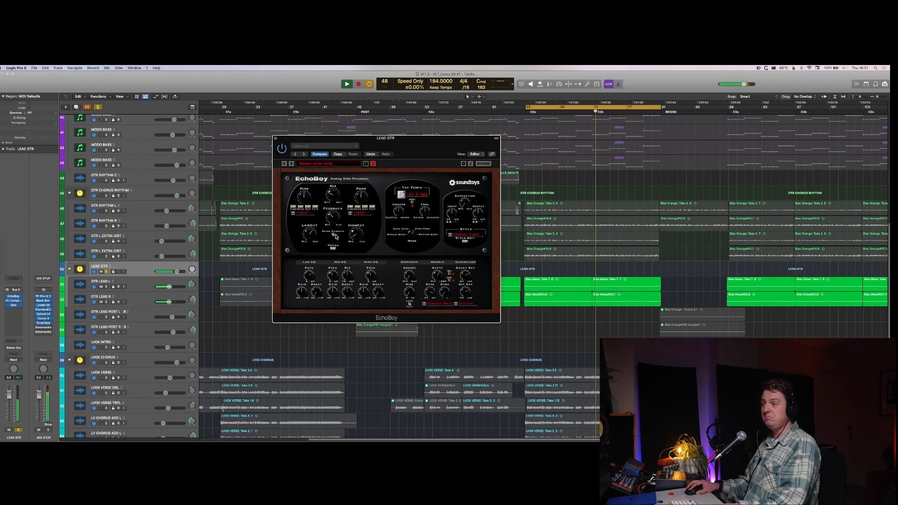
left_click(325, 155)
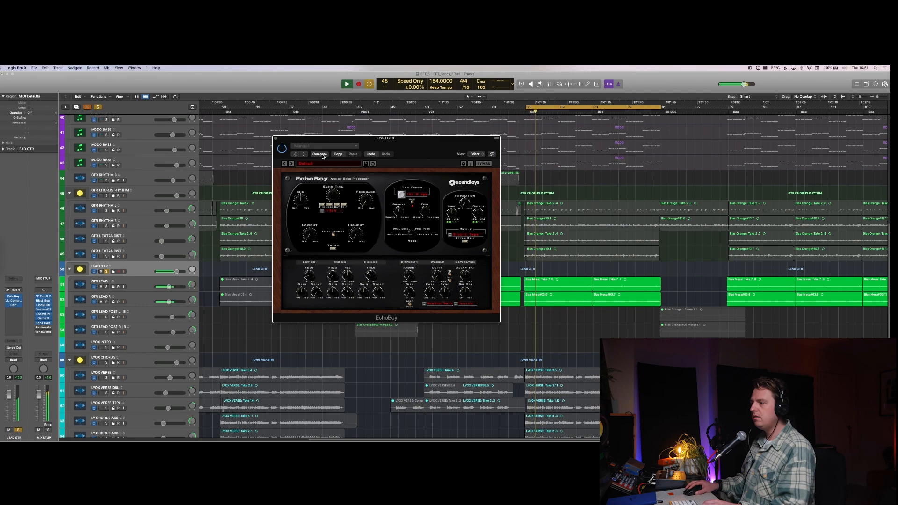
left_click(322, 155)
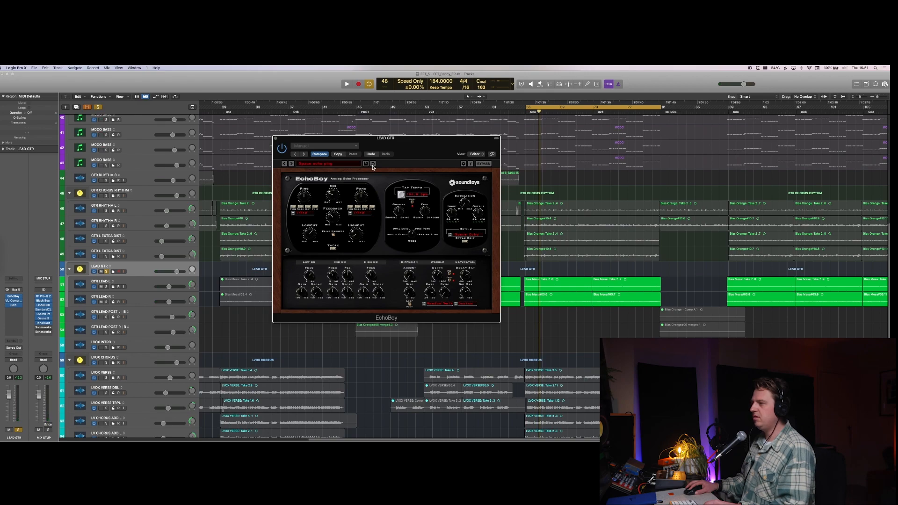
key("space")
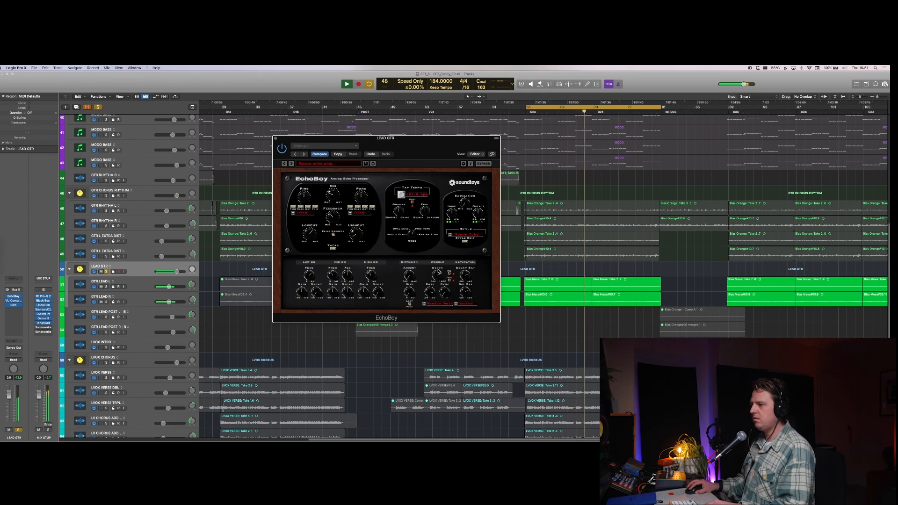
Step: Stop playback, hide the plug-in windows, and select the GTR LEAD R track
key("space")
key("v")
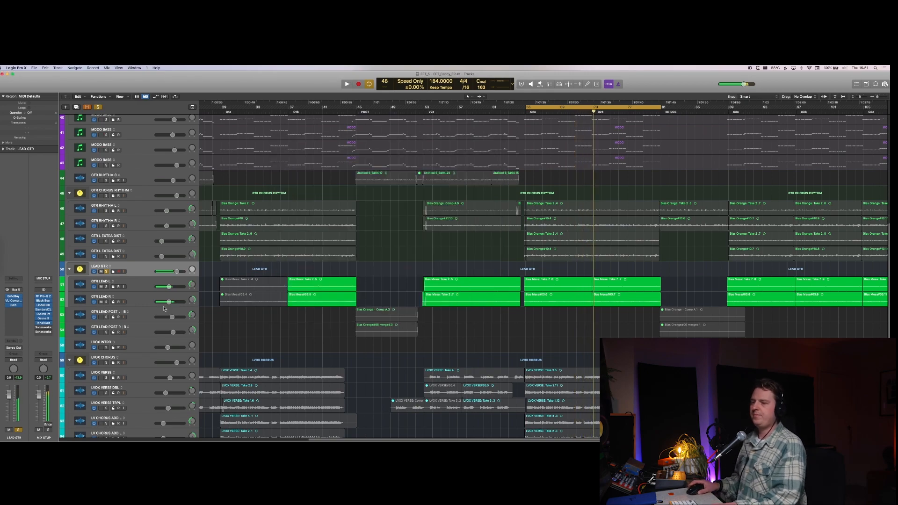
left_click(144, 304)
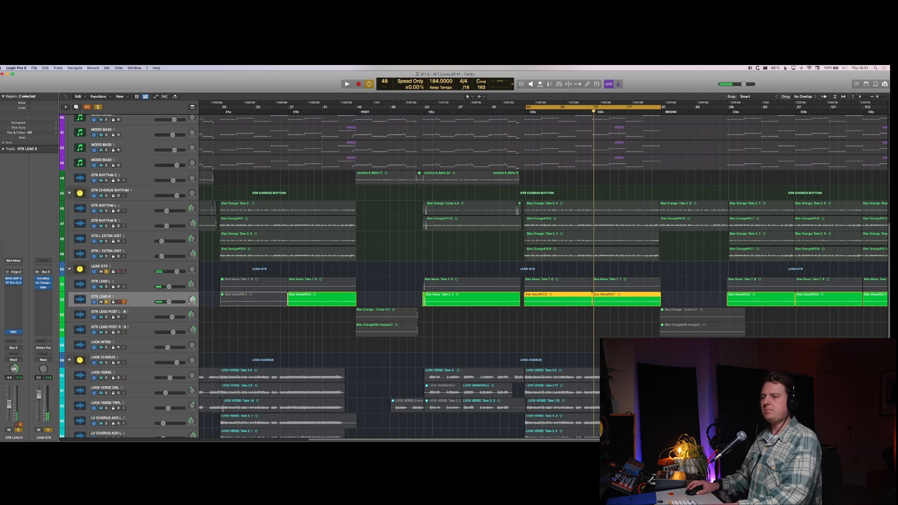
Step: Play the soloed lead guitars, inspect the FF Pro-Q 2 curve on GTR LEAD R, close the plug-in window, and stop playback
left_click(16, 282)
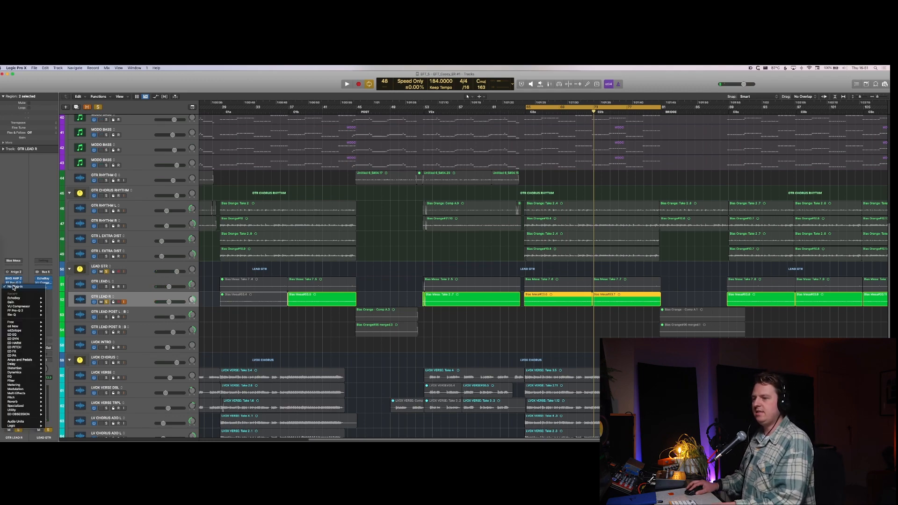
left_click(14, 287)
key("space")
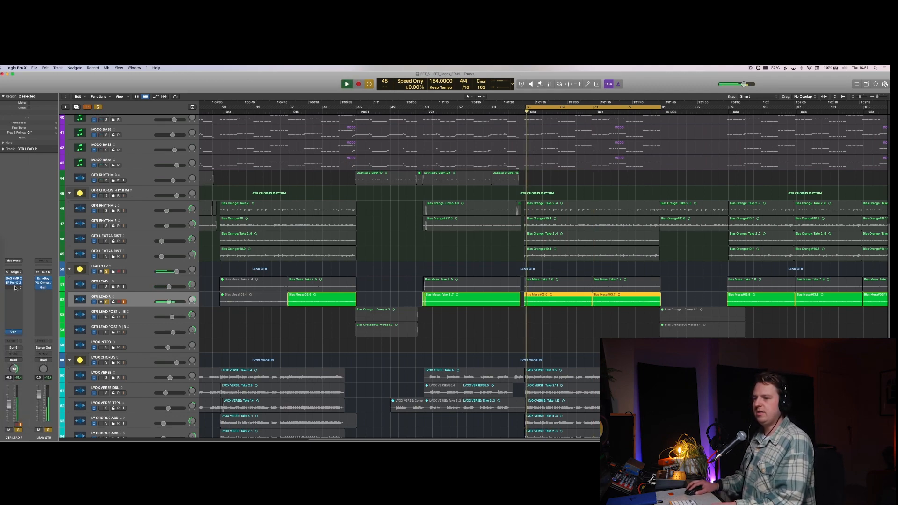
left_click(14, 284)
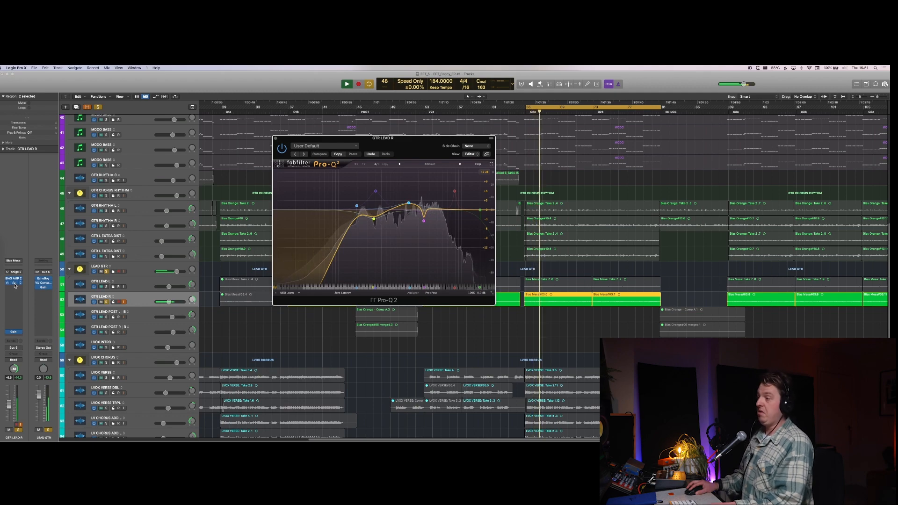
key("super+w")
key("space")
key("s")
Step: Insert a bx_console SSL 4000 G in the empty slot below Gain on the LEAD GTR stack
left_click(120, 276)
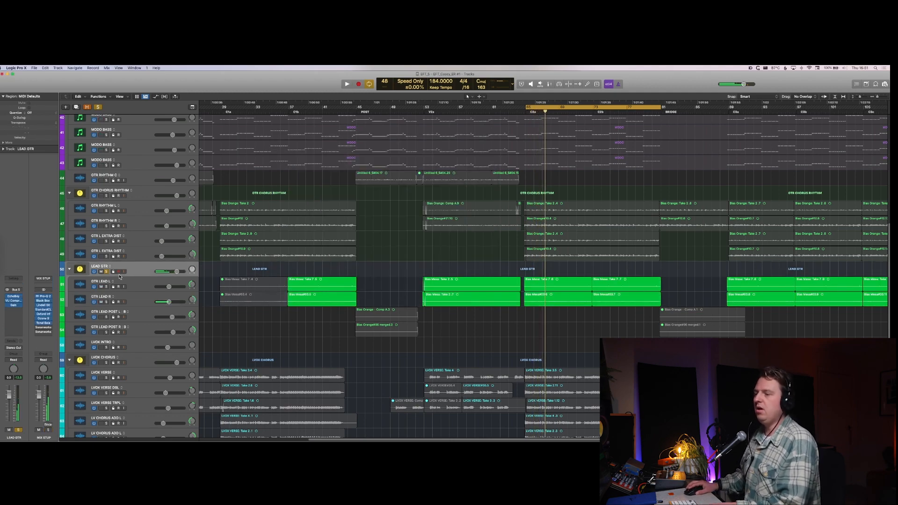
left_click(12, 310)
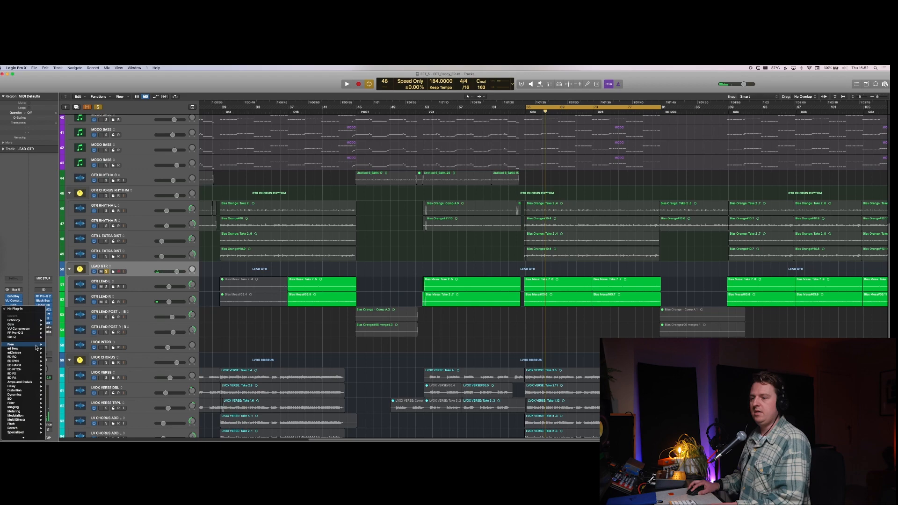
mouse_move(33, 362)
left_click(81, 364)
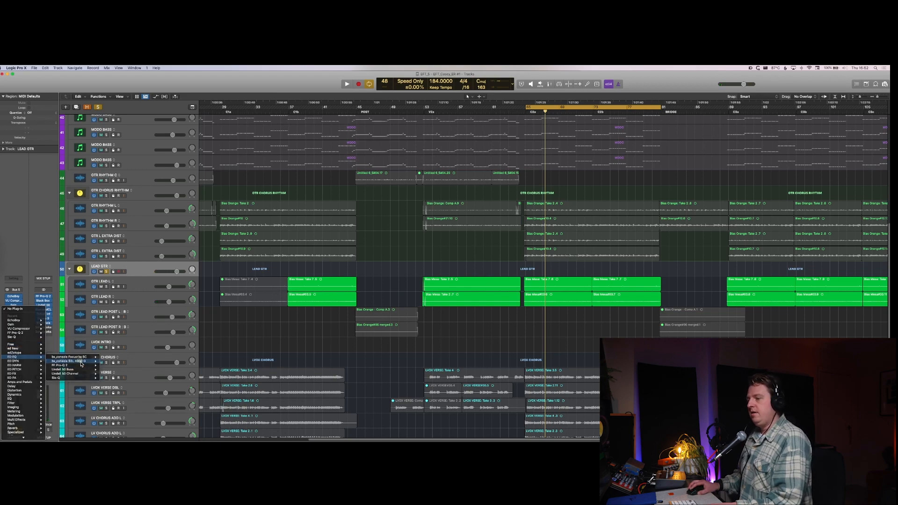
Step: Replace the SSL 4000 G with a Lindell 50 Channel and set its HMF frequency to about 1.5 kHz during playback
left_click(20, 312)
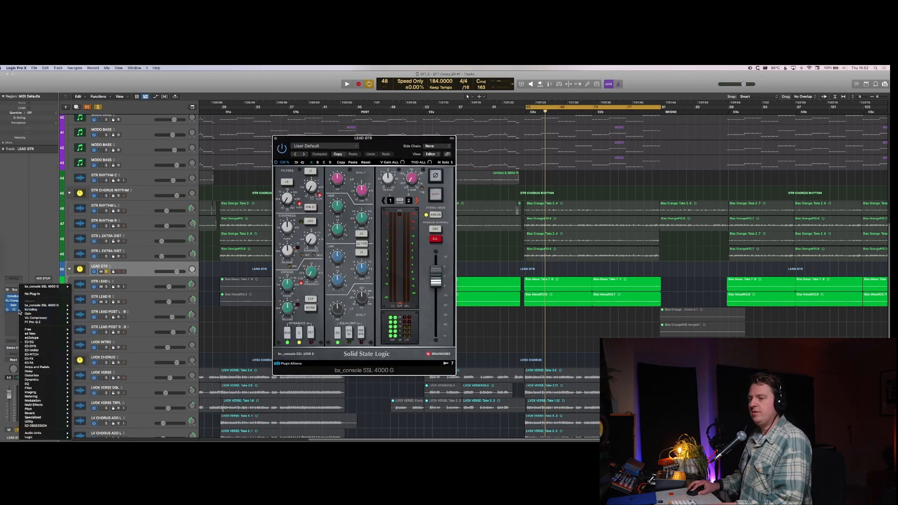
mouse_move(63, 344)
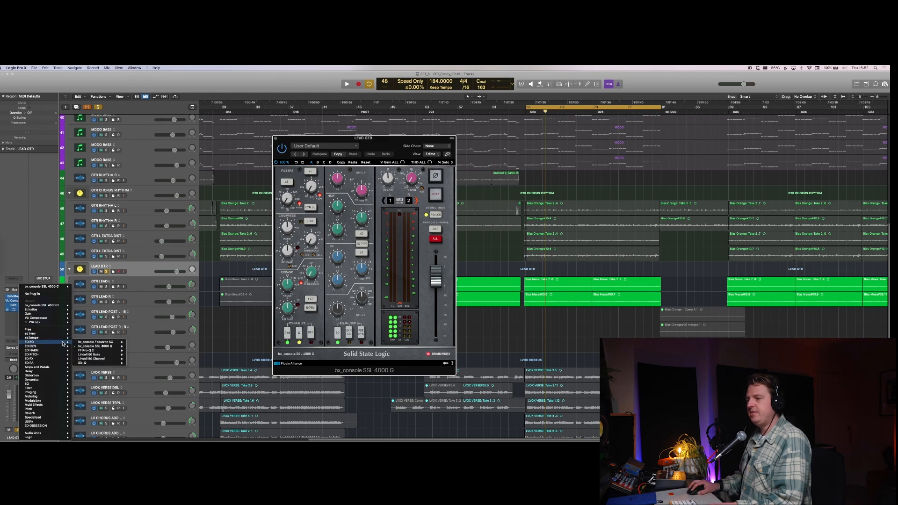
mouse_move(103, 362)
left_click(136, 358)
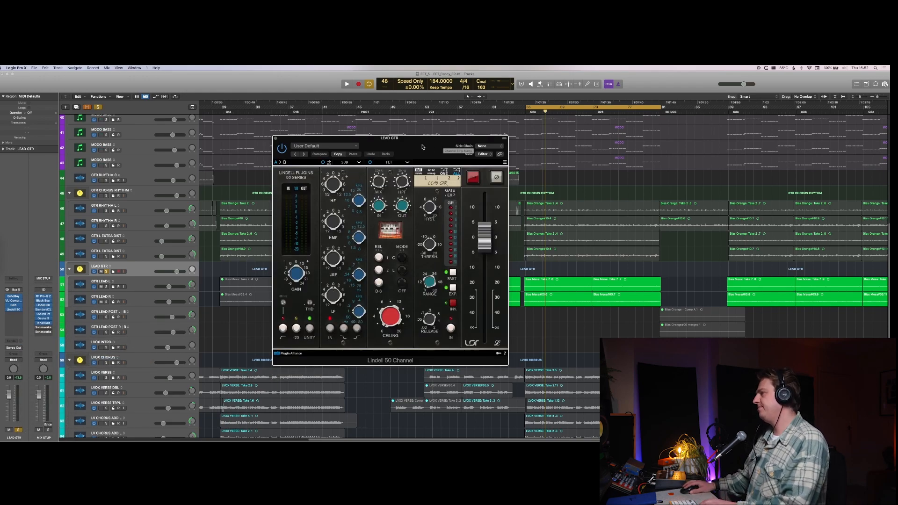
key("space")
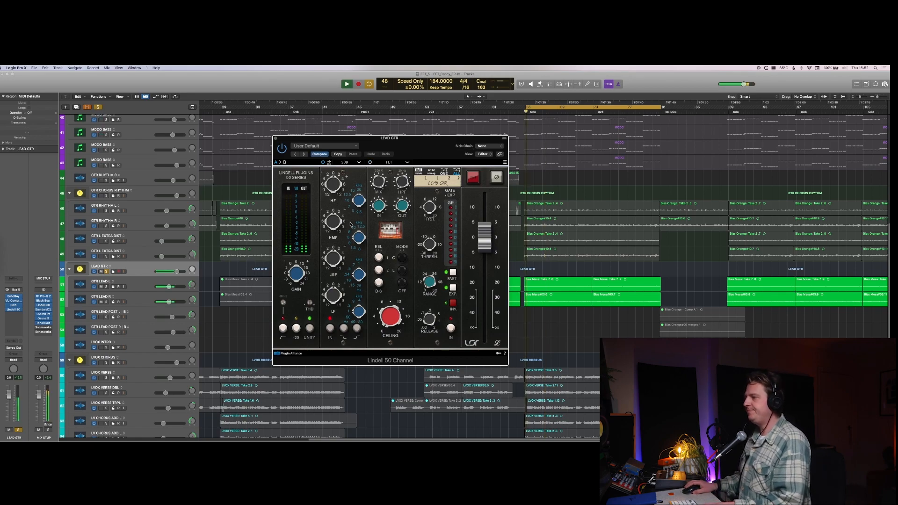
left_click_drag(356, 238, 359, 248)
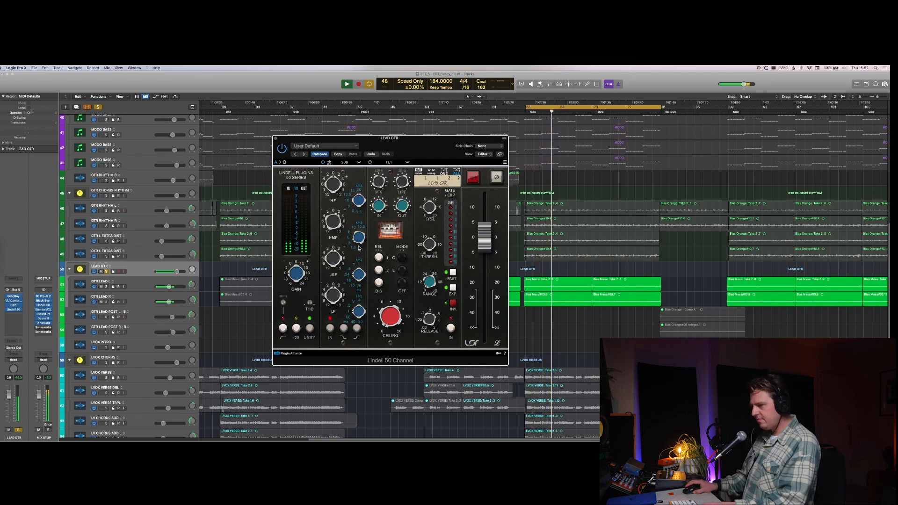
Step: Unsolo LEAD GTR, adjust the Lindell 50 Channel's HMF frequency and gain against the full mix, and stop playback
key("s")
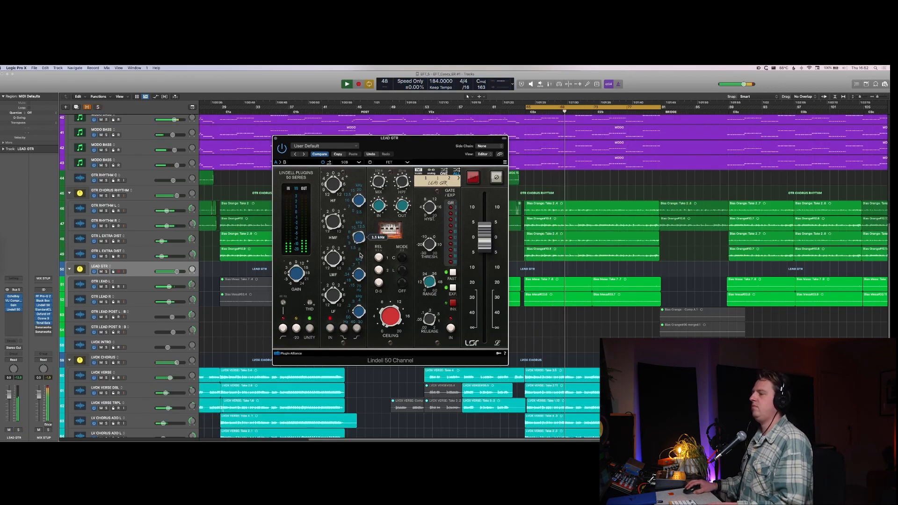
left_click_drag(358, 243, 362, 229)
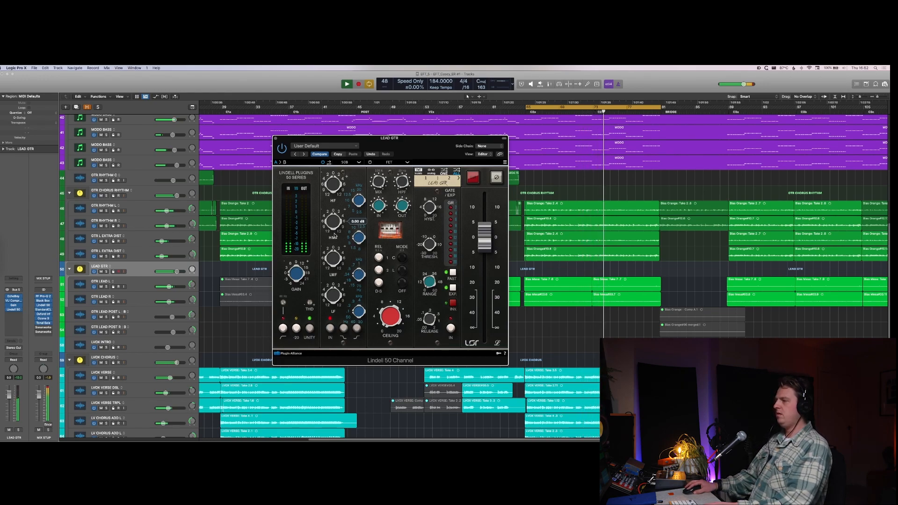
left_click_drag(337, 229, 338, 221)
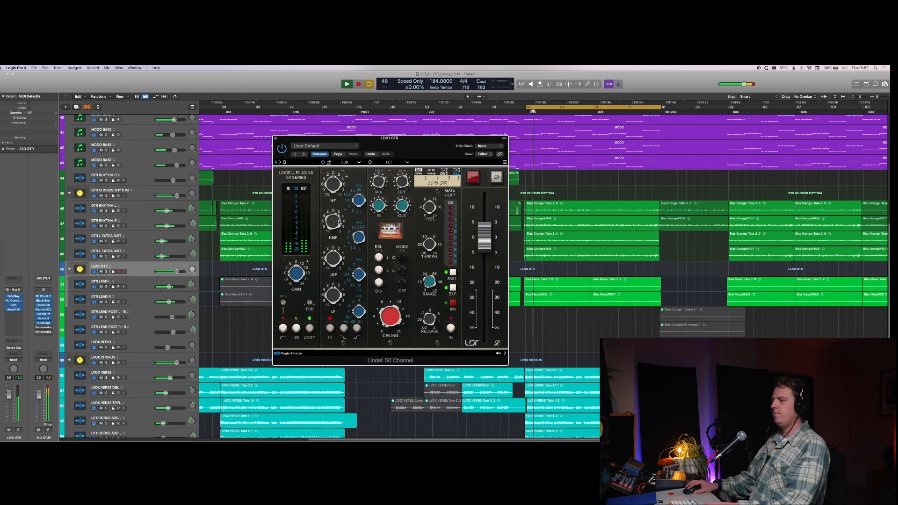
key("space")
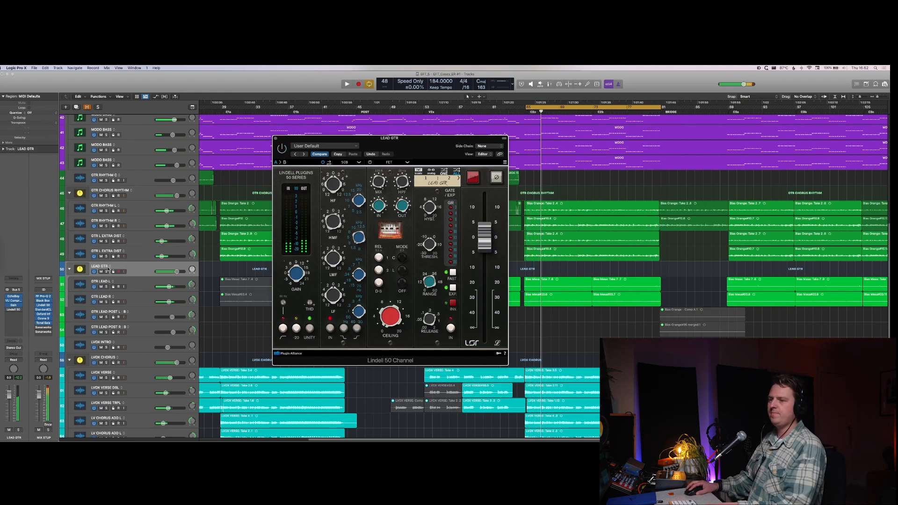
Step: Replace the Lindell 50 Channel on LEAD GTR with Sie-Q, adjust its mid frequency during playback, and close the plug-in window
left_click(20, 309)
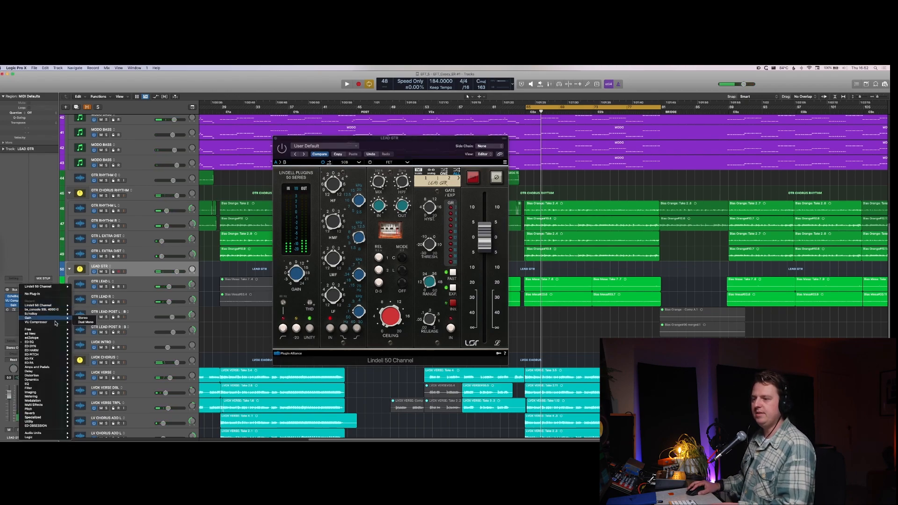
mouse_move(57, 343)
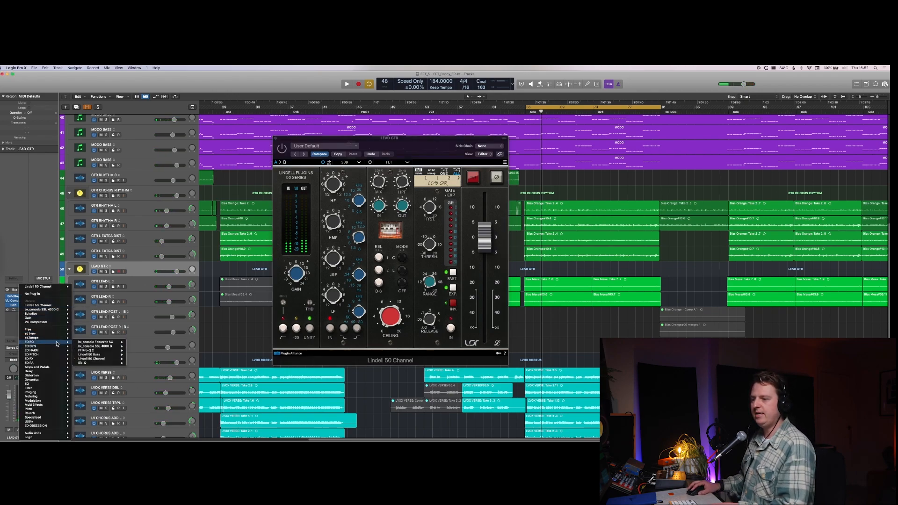
left_click(83, 363)
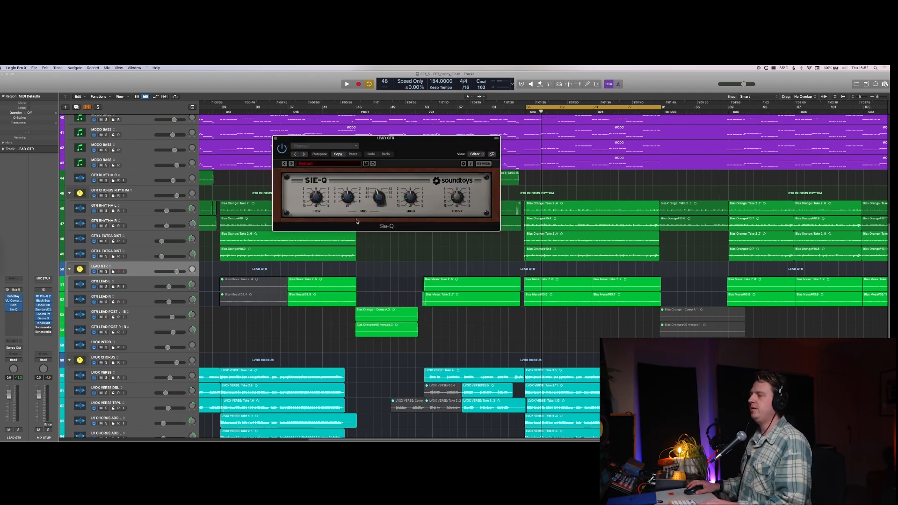
key("space")
left_click_drag(379, 198, 384, 200)
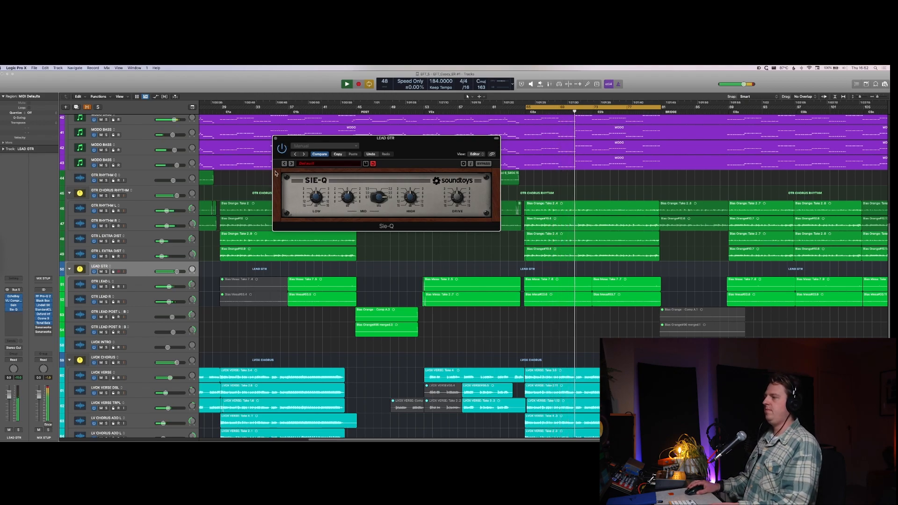
left_click(276, 138)
Step: Turn off cycle mode, show the mixer, and toggle LEAD GTR's mute to check it in the mix
key("x")
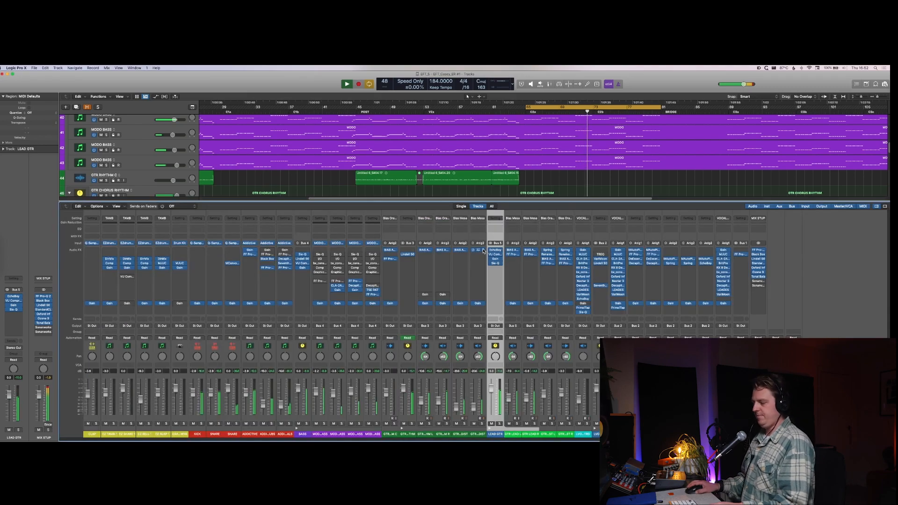
key("x")
key("c")
scroll(483, 249, "down", 5)
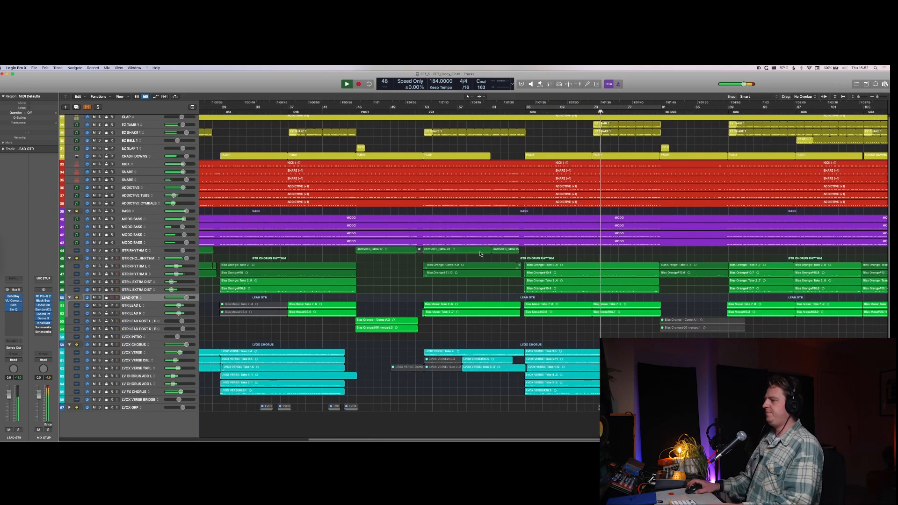
scroll(478, 242, "left", 5)
key("x")
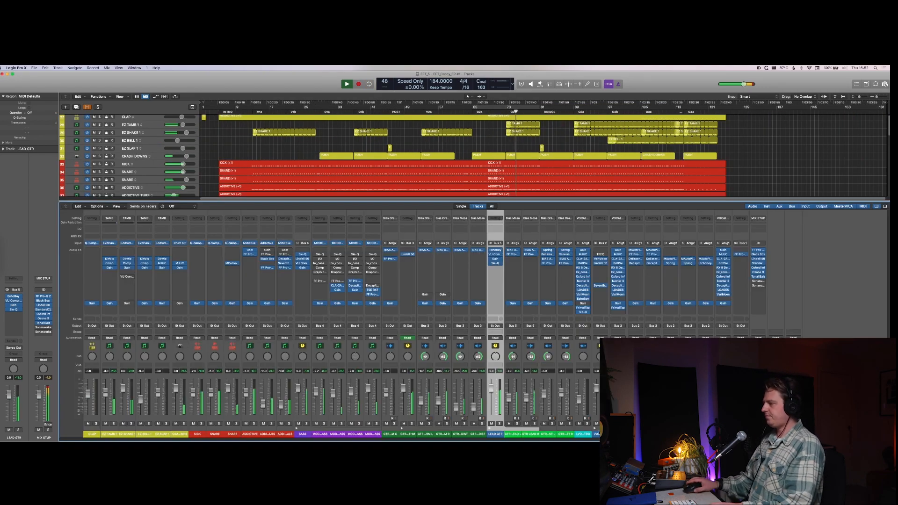
left_click(491, 424)
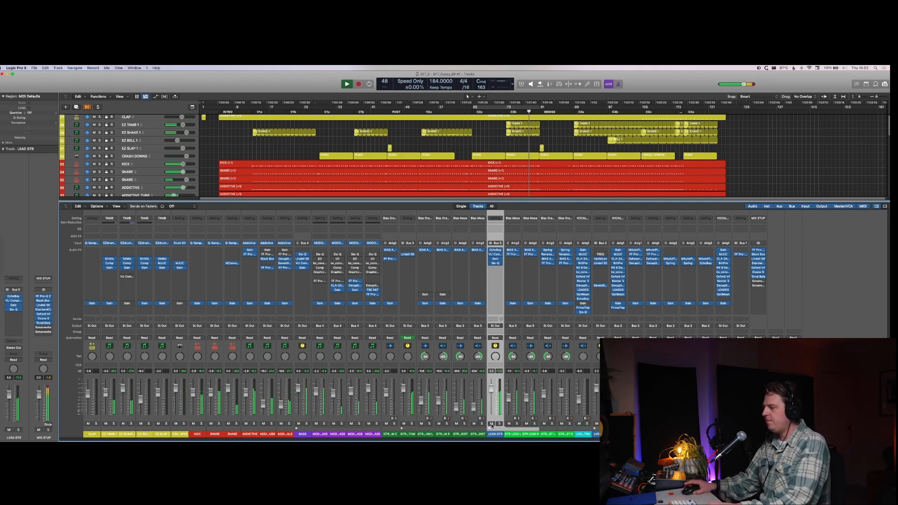
Step: Solo the GTR CHORUS RHYTHM stack and insert a stereo Millennia NSEQ-2 below its Lindell plug-in
left_click(412, 423)
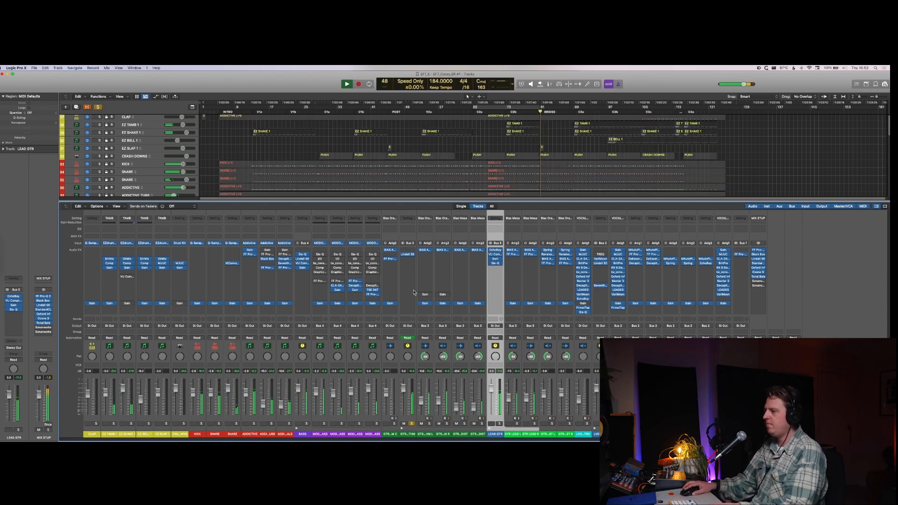
left_click(408, 261)
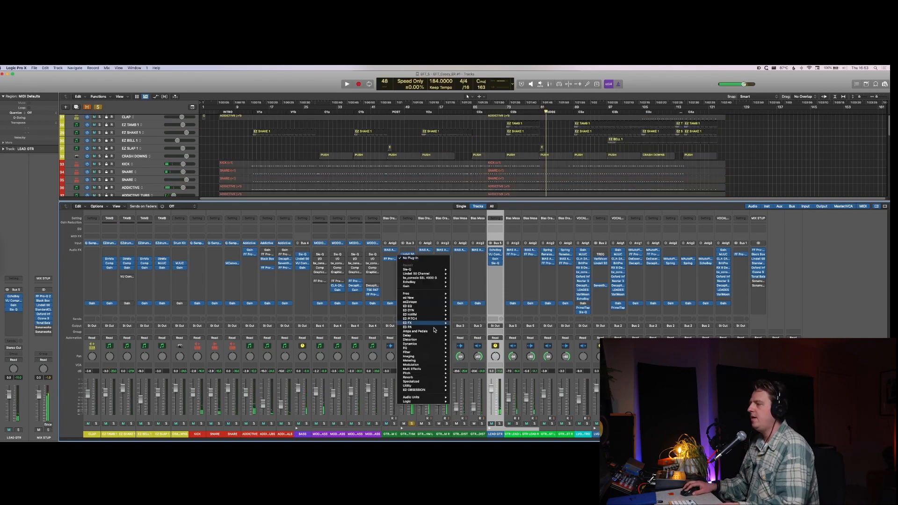
mouse_move(435, 327)
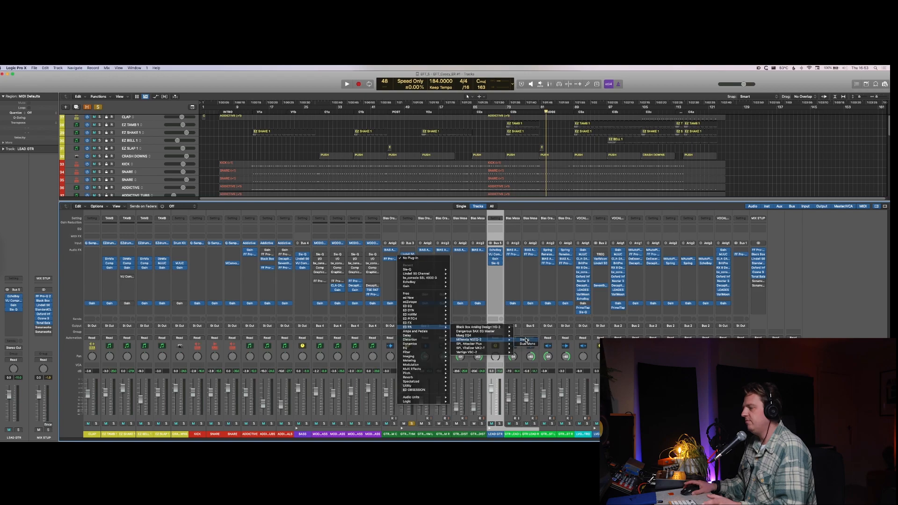
left_click(526, 339)
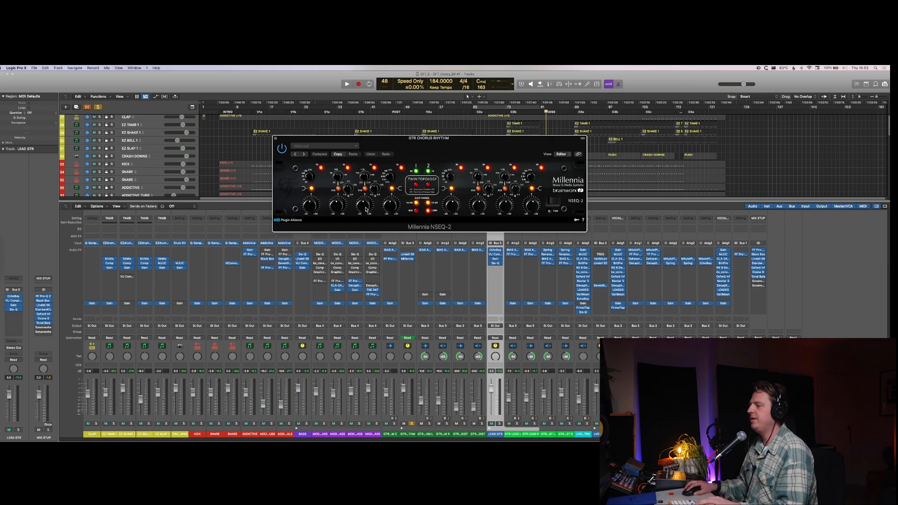
Step: Adjust a mid band on the NSEQ-2 during playback, unsolo GTR CHORUS RHYTHM, and hide the plug-in windows
key("space")
left_click_drag(368, 205, 370, 164)
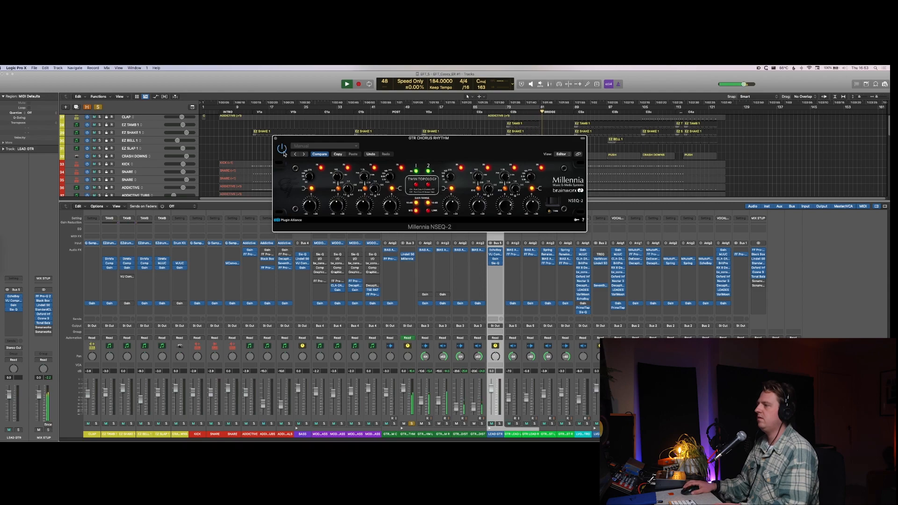
left_click(411, 424)
key("v")
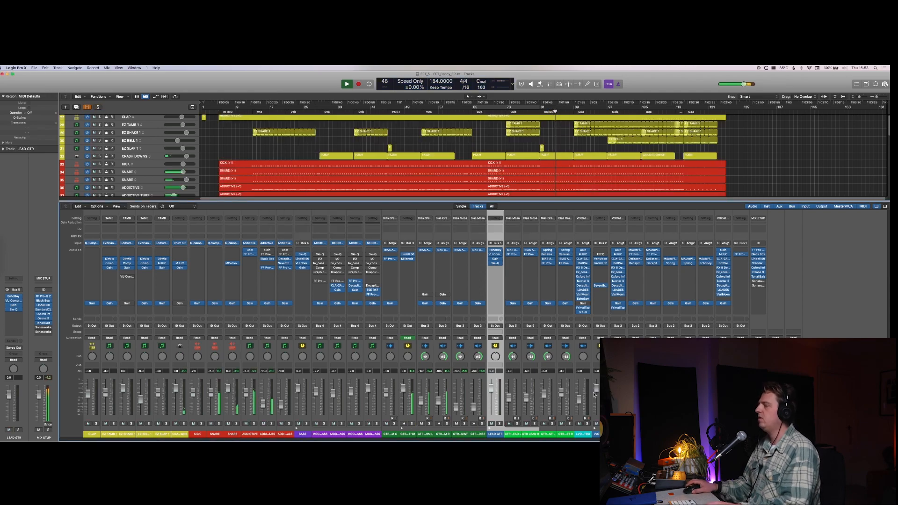
Step: Select the LVOX VERSE BRIDGE channel and hide the mixer to reveal its region in the arrangement
left_click(724, 434)
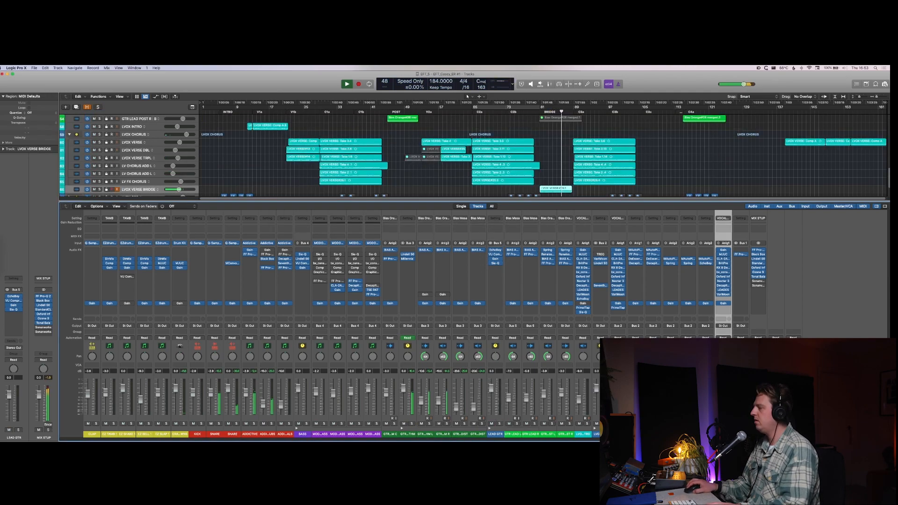
key("x")
scroll(621, 318, "down", 1)
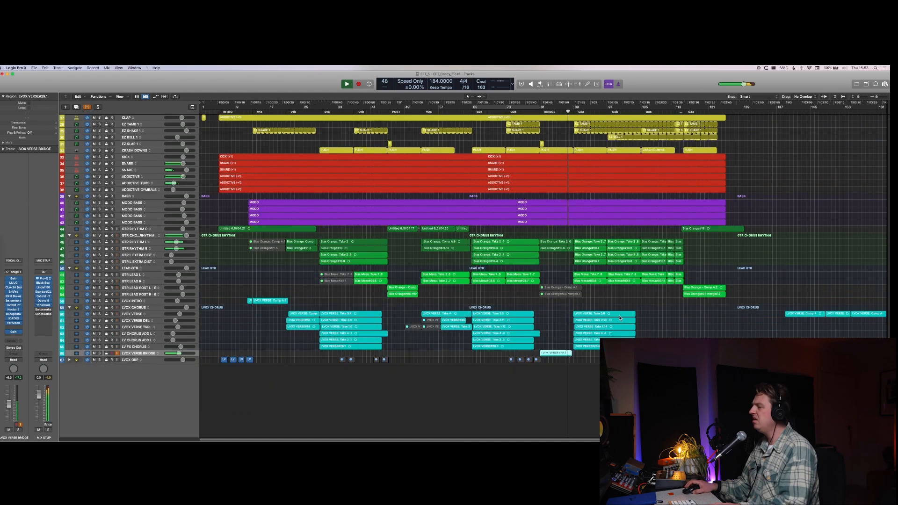
scroll(620, 317, "up", 4)
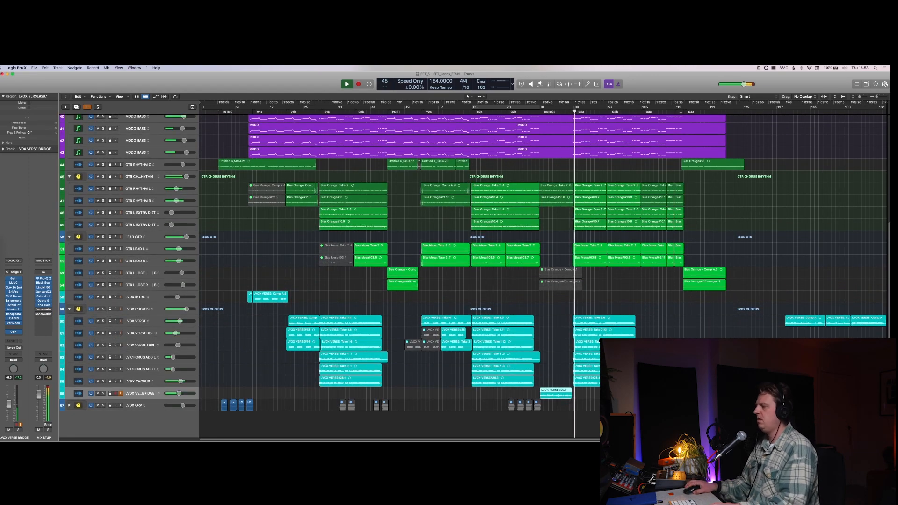
Step: Stop playback, extend the start of the LVOX VERSE BRIDGE region to before bar 81, and add a fade-in there
key("super+Down")
key("super+Down")
key("super+Down")
key("space")
key("super+Right")
key("super+Right")
key("super+Right")
key("super+Right")
key("super+Right")
key("super+Right")
key("super+Right")
key("super+Right")
key("super+Right")
key("super+Right")
key("super+Right")
key("super+Right")
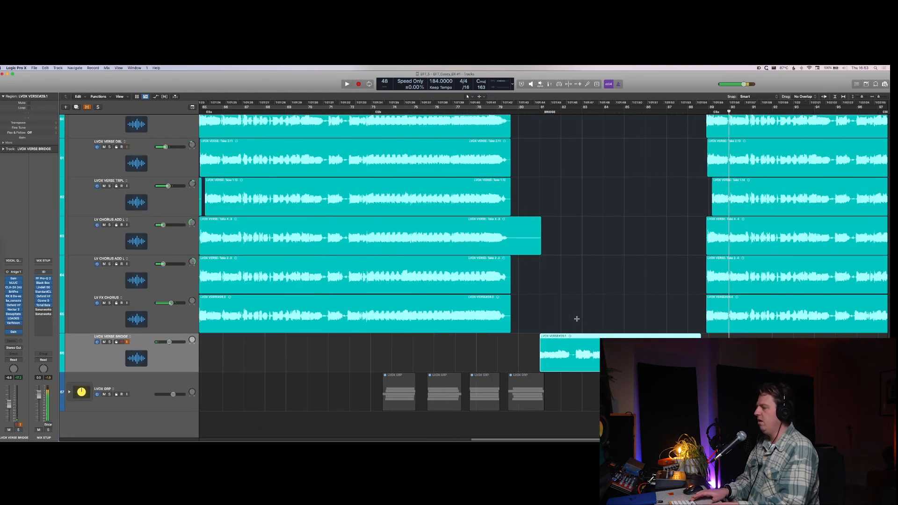
key("super+Right")
left_click(531, 363)
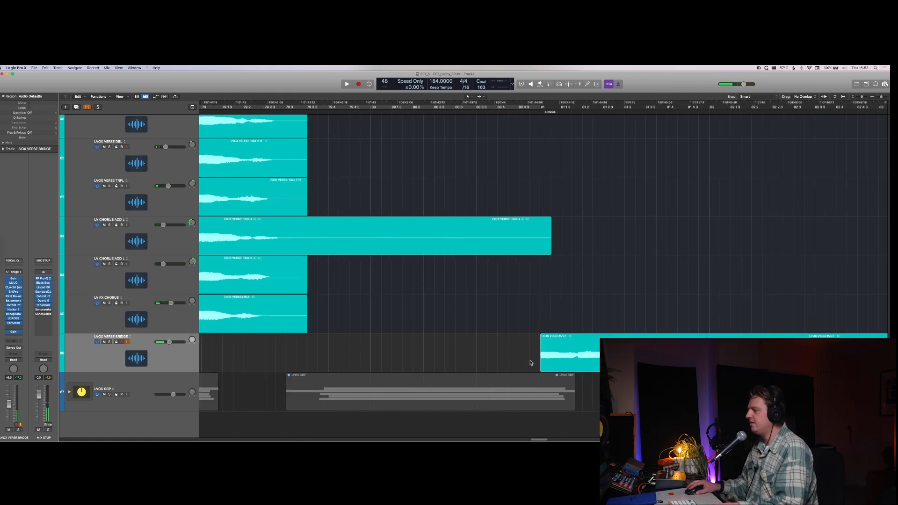
left_click_drag(542, 371, 494, 334)
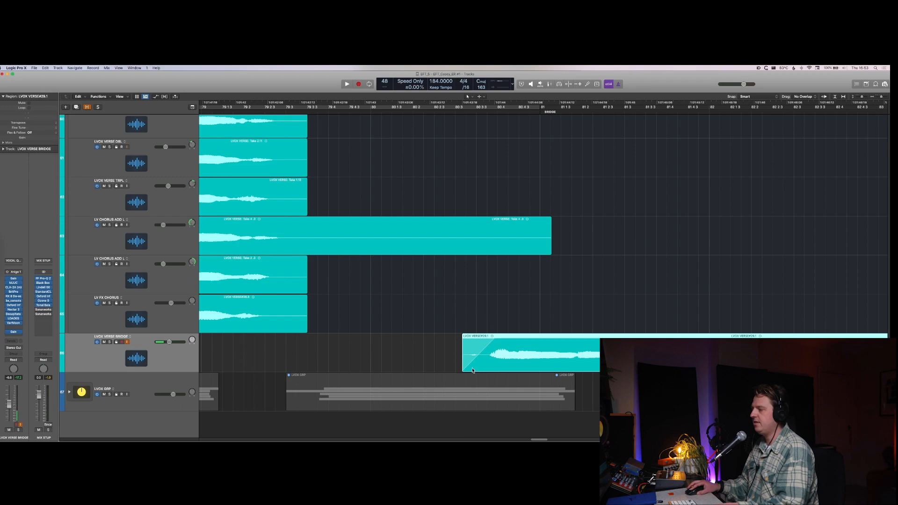
Step: Extend the start of the LVOX VERSE BRIDGE region further back before bar 81 and play the transition into the bridge
left_click_drag(463, 370, 397, 371)
key("space")
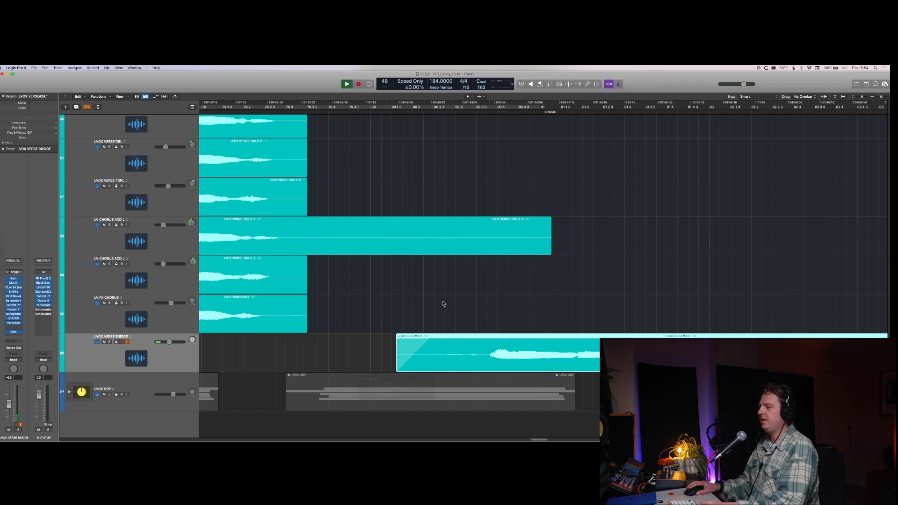
scroll(267, 118, "up", 1)
left_click(267, 118)
key("space")
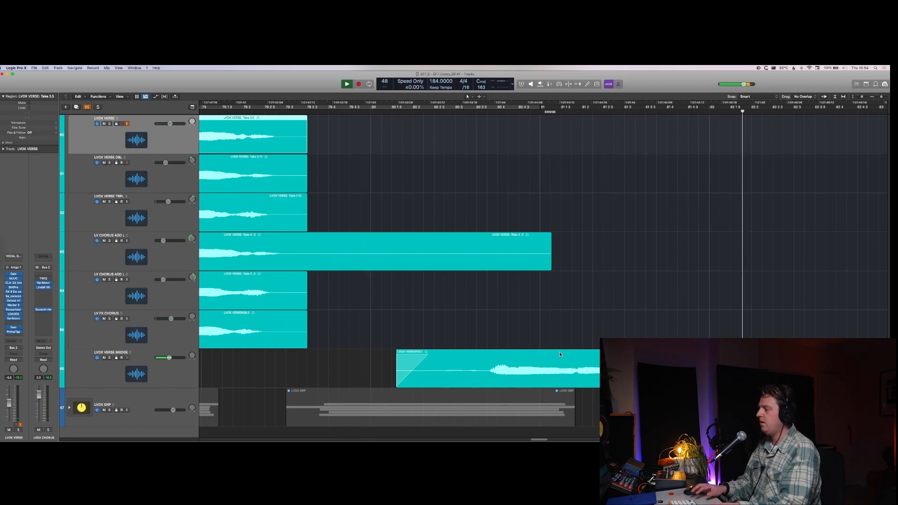
Step: Stop playback and delete the final bar of the GTR RHYTHM L and R bridge regions, leaving a gap before bar 89
key("super+Left")
key("super+Left")
key("super+Left")
key("super+Left")
key("super+Left")
key("super+Left")
key("super+Left")
key("super+Left")
key("super+Left")
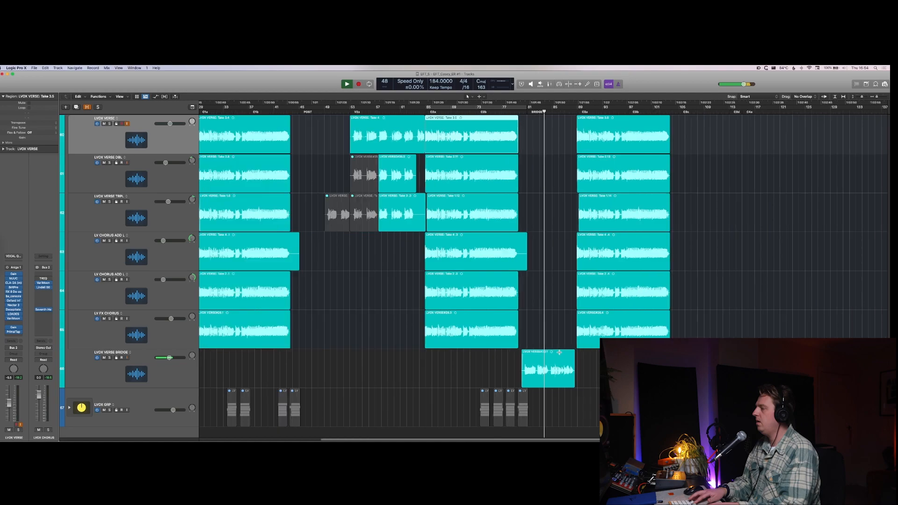
key("super+Up")
key("super+Up")
scroll(571, 341, "up", 10)
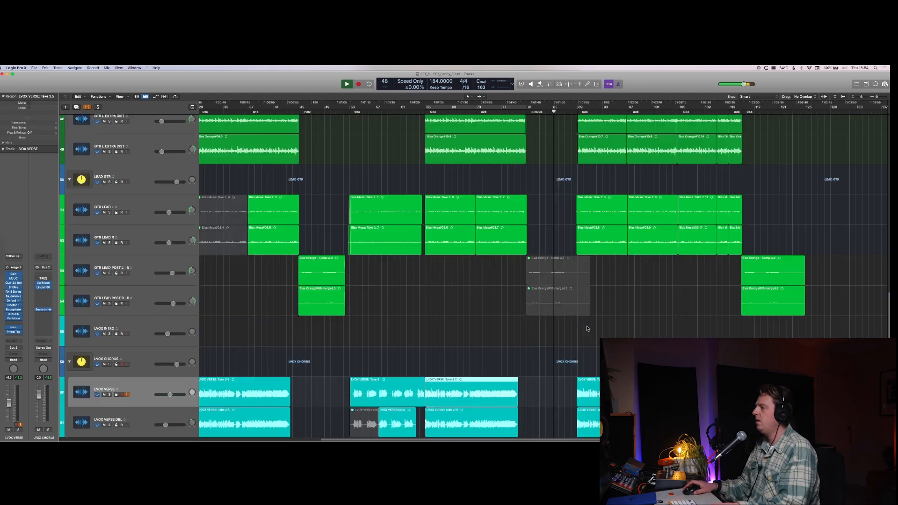
scroll(588, 329, "right", 5)
scroll(561, 319, "up", 6)
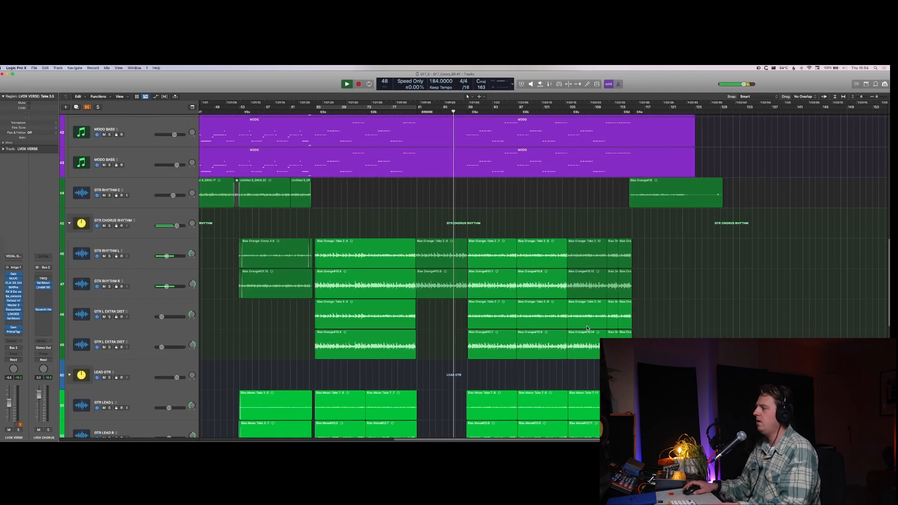
scroll(552, 313, "down", 1)
key("super+Right")
key("super+Right")
key("super+Right")
key("super+Right")
key("super+Right")
key("super+Right")
key("super+Right")
key("super+Right")
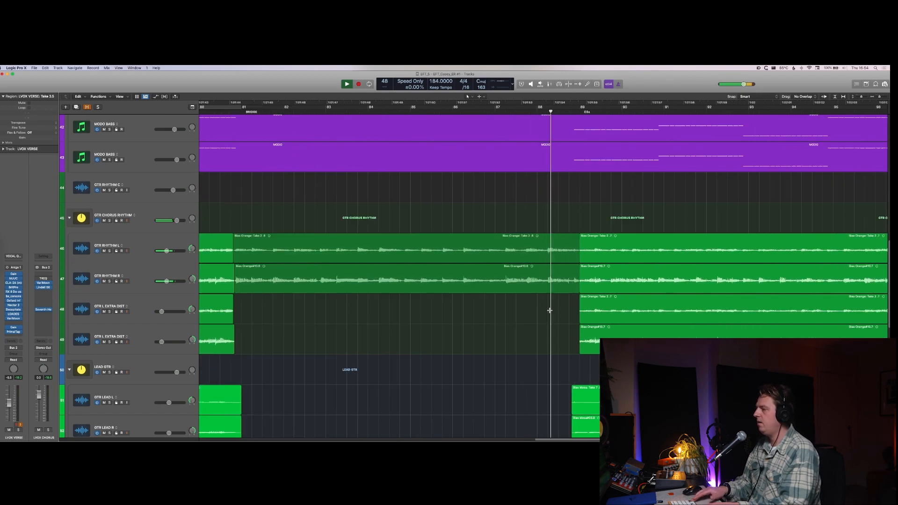
key("space")
left_click_drag(507, 244, 592, 284)
key("Delete")
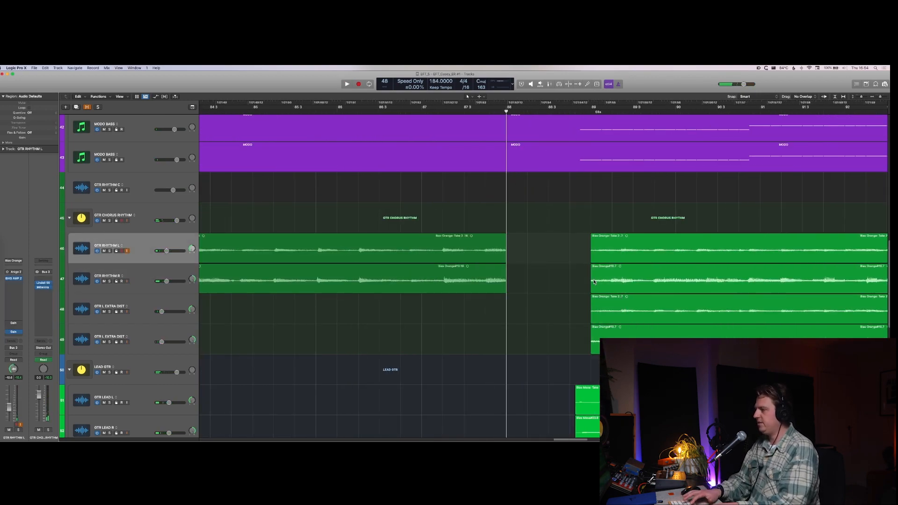
Step: Play through the gap, then extend the ends of both GTR RHYTHM bridge regions by about one beat into bar 88
key("space")
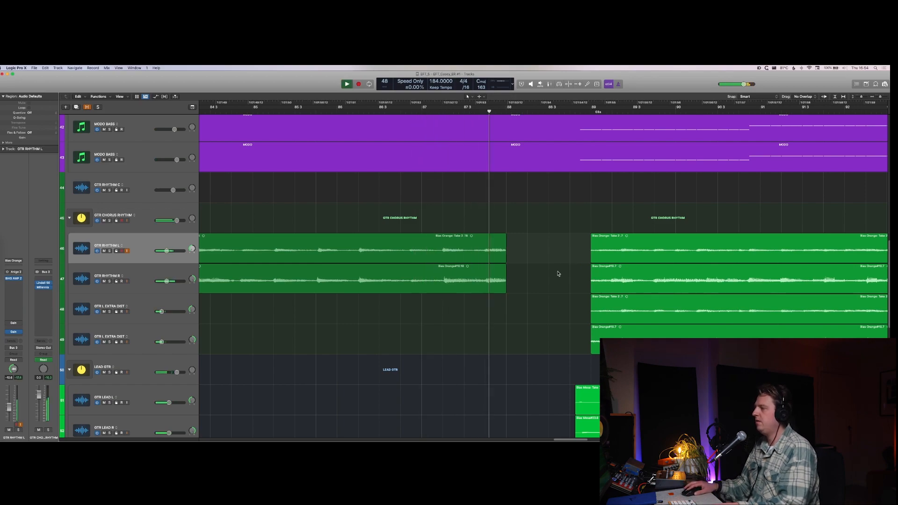
key("space")
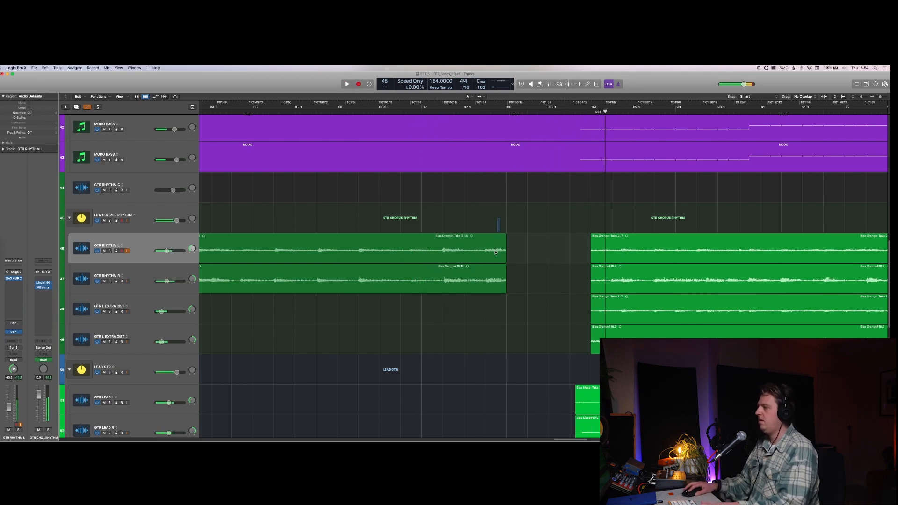
left_click_drag(499, 220, 495, 294)
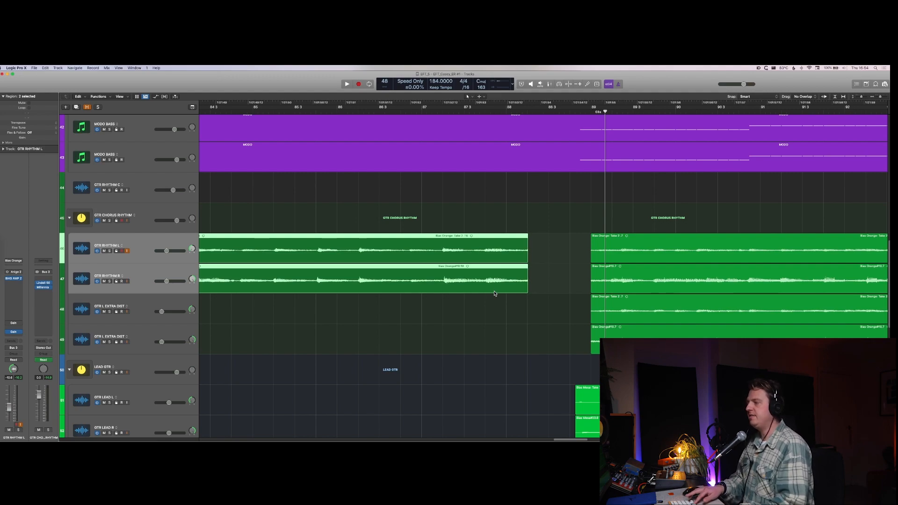
left_click(543, 250)
Step: Place the playhead just before the BRIDGE marker and play the edited guitar section
key("super+Left")
key("super+Left")
key("super+Left")
key("super+Left")
key("super+Up")
key("super+Up")
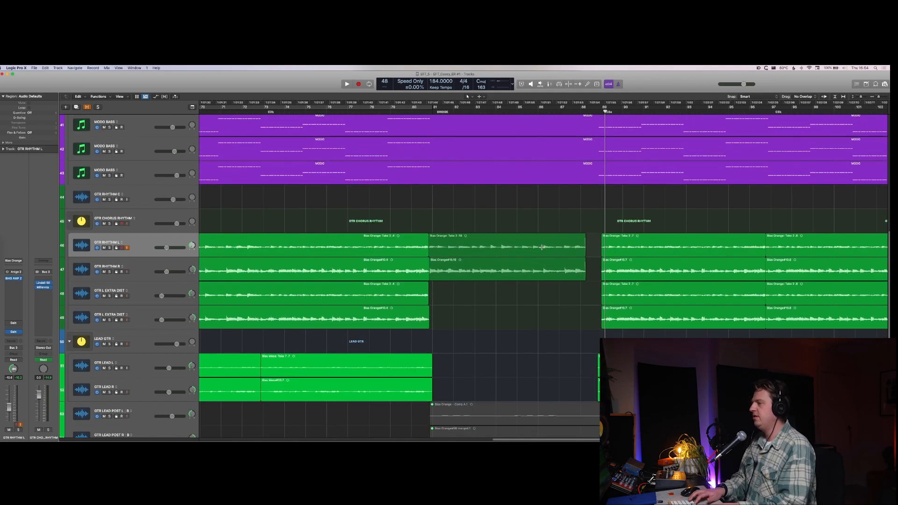
key("super+Left")
key("super+Left")
key("super+Left")
key("super+Up")
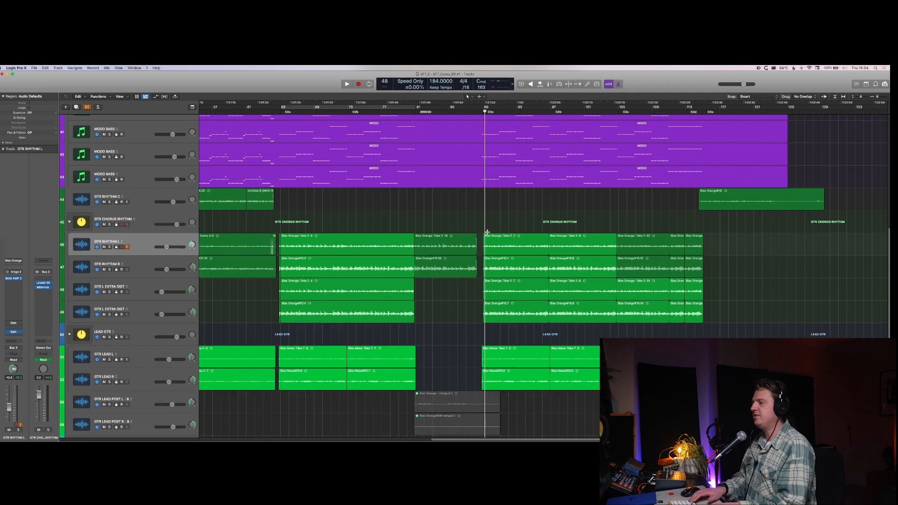
key("super+Up")
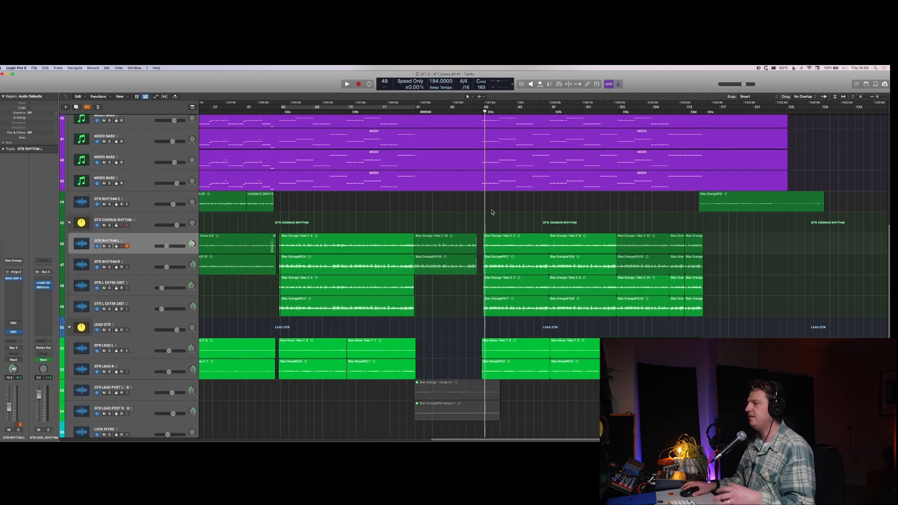
left_click(407, 112)
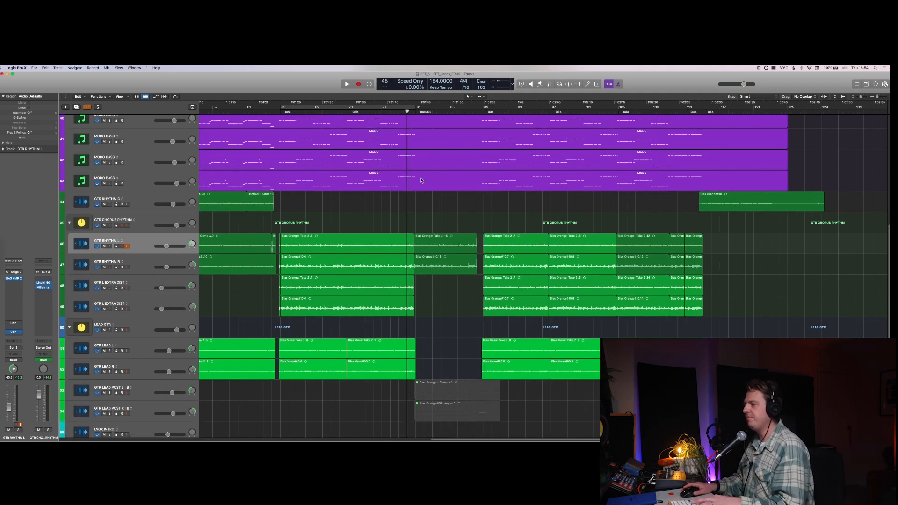
key("space")
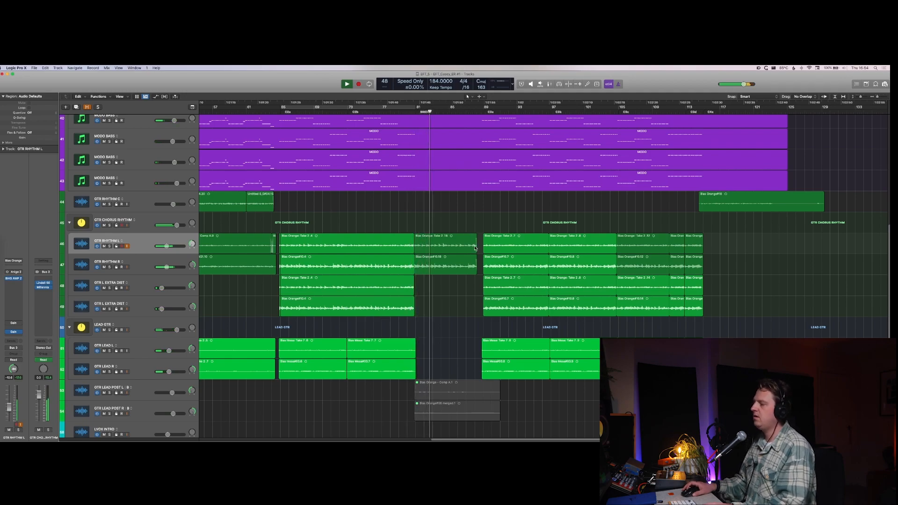
Step: Select the EZ TAMB 1 regions after the bridge and solo the EZ TAMB 1 track during playback
scroll(473, 257, "down", 10)
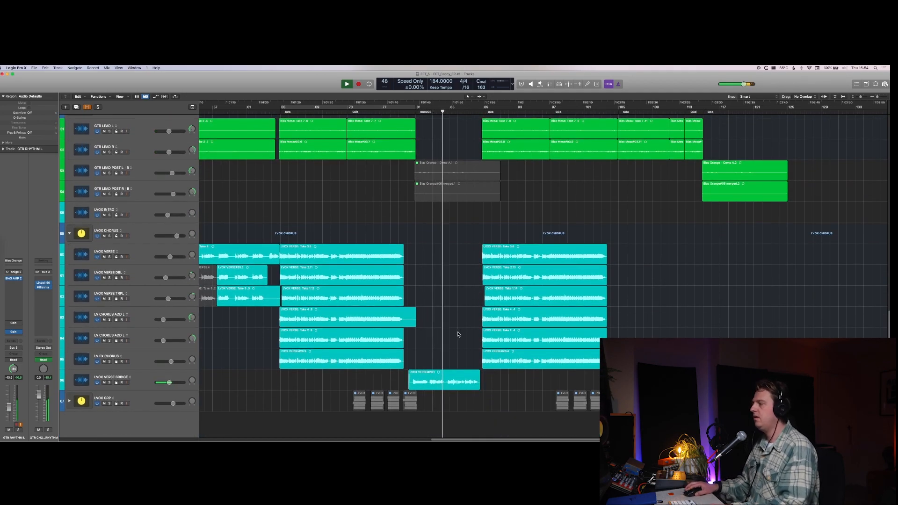
scroll(457, 331, "up", 8)
scroll(458, 336, "up", 8)
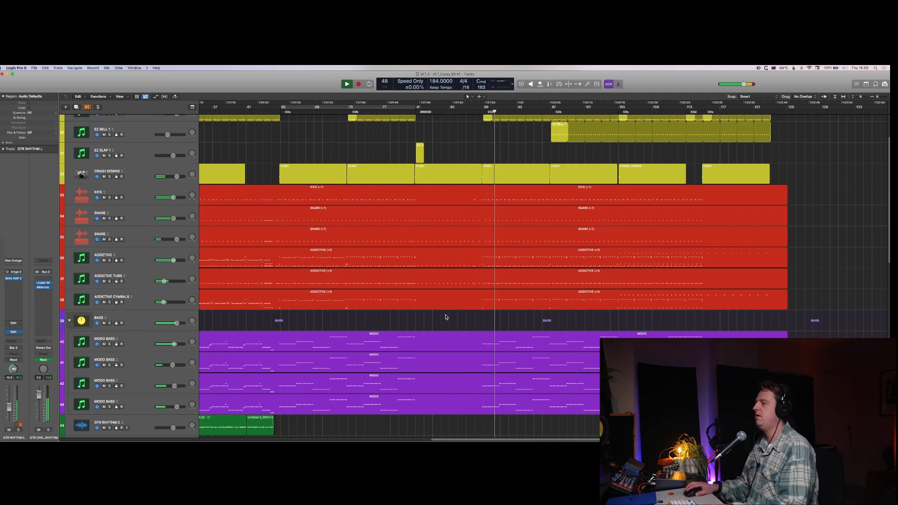
key("super+Up")
scroll(447, 318, "down", 4)
key("super+Up")
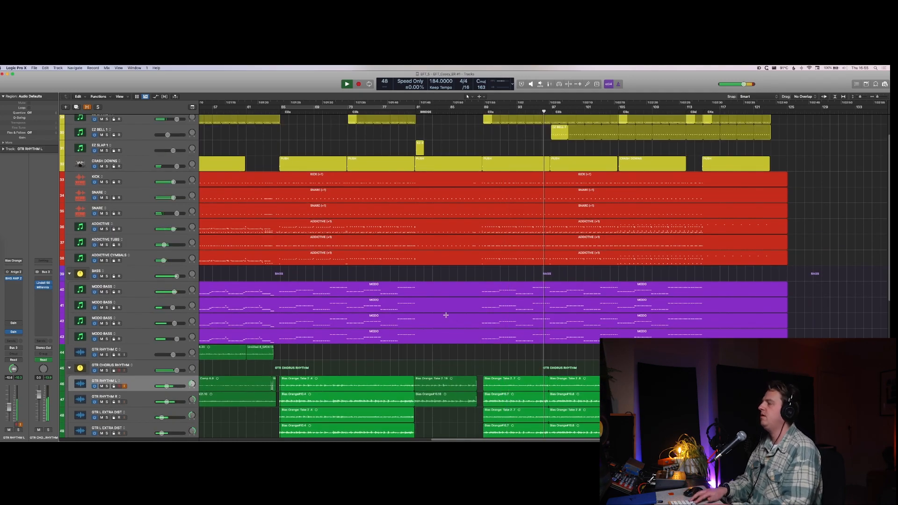
key("super+Left")
key("super+Left")
key("super+Up")
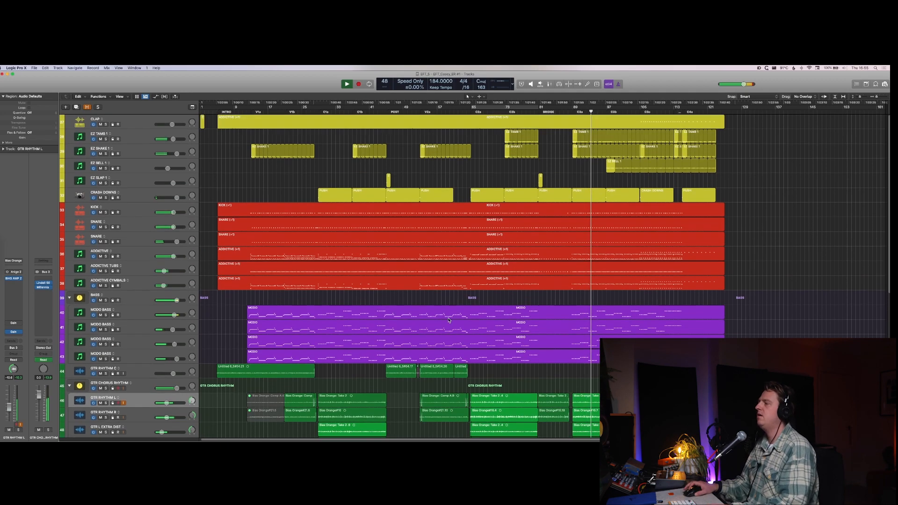
scroll(447, 318, "up", 1)
left_click_drag(562, 137, 764, 140)
key("s")
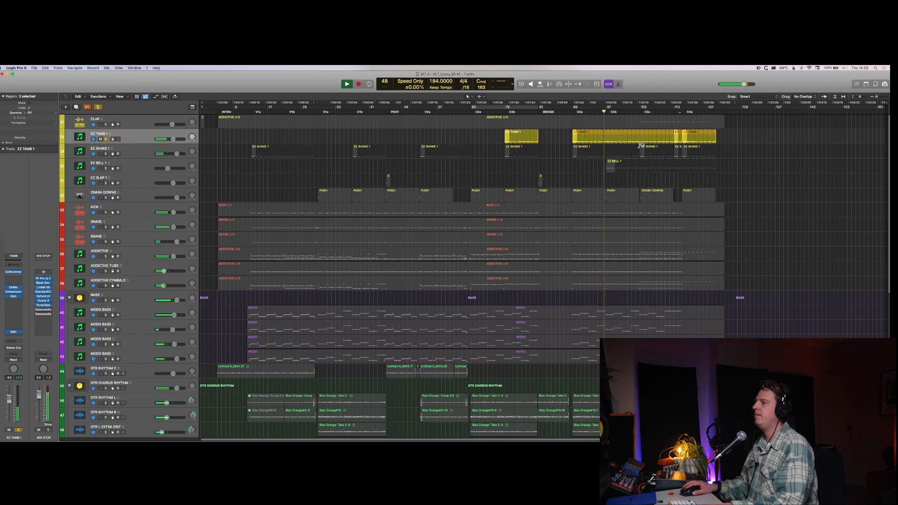
Step: Select the EZ TAMB 1 region before the bridge, set the cycle range to it, and loop it soloed
left_click_drag(496, 137, 554, 139)
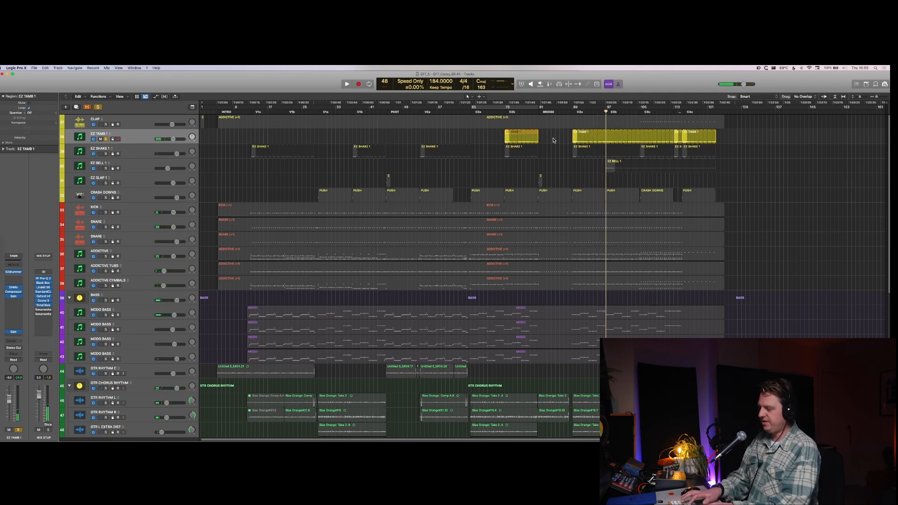
key("u")
key("s")
key("s")
key("space")
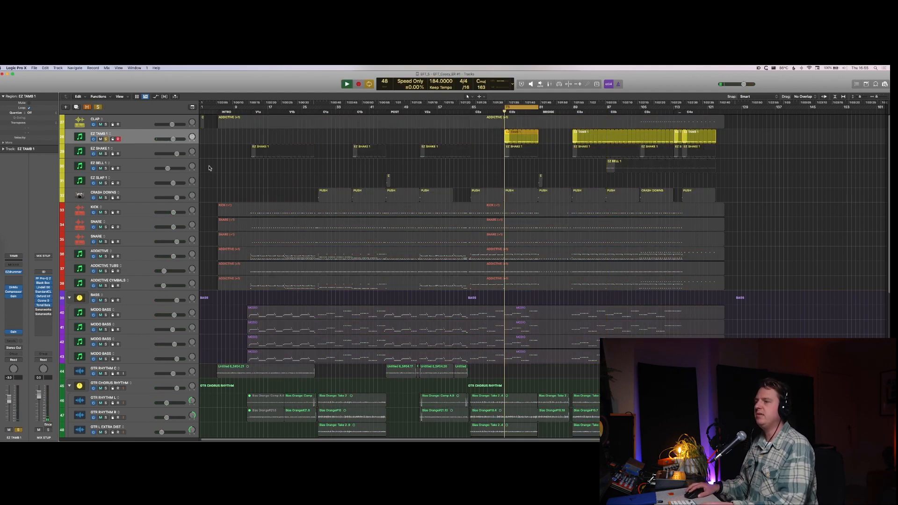
Step: Turn off the solo on EZ TAMB 1 and show the mixer while the loop plays
key("super+Down")
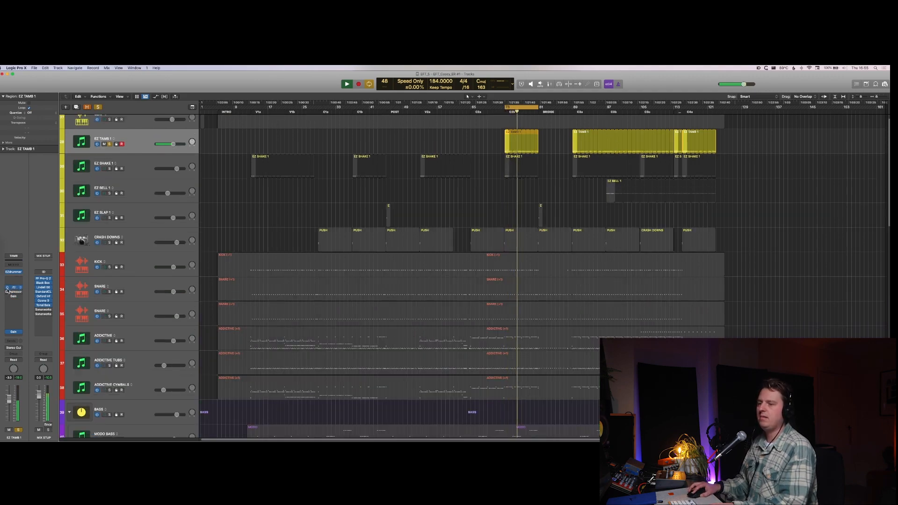
left_click(13, 301)
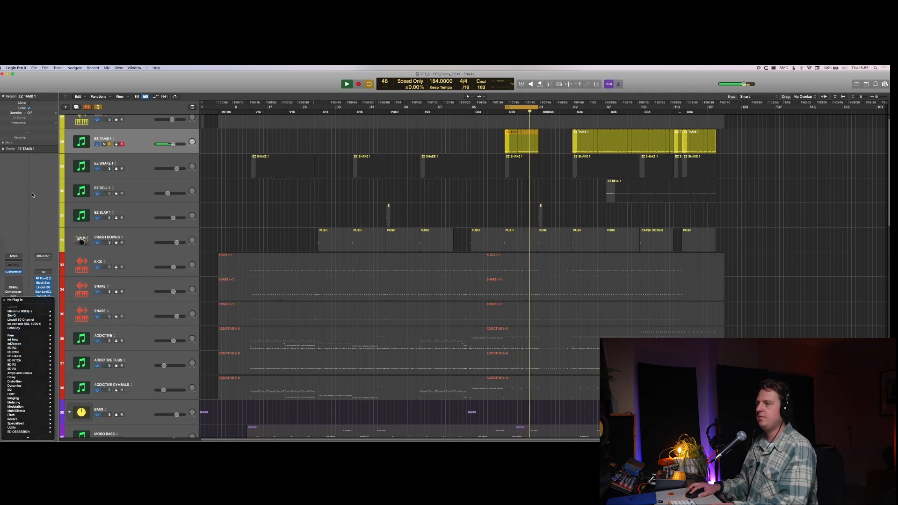
key("Escape")
key("super+a")
key("x")
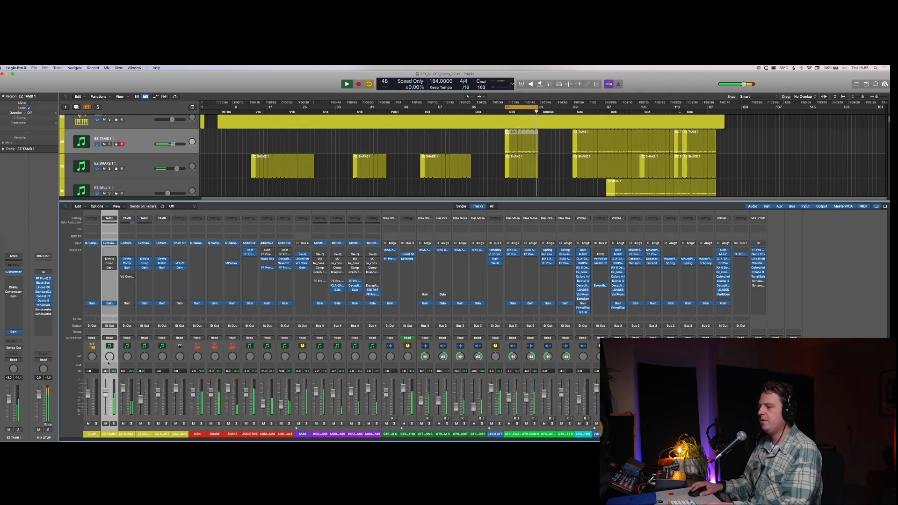
Step: Lower the gain in the EZ TAMB 1 channel's Gain plug-in, close its window, hide the mixer, and stop playback
left_click(109, 303)
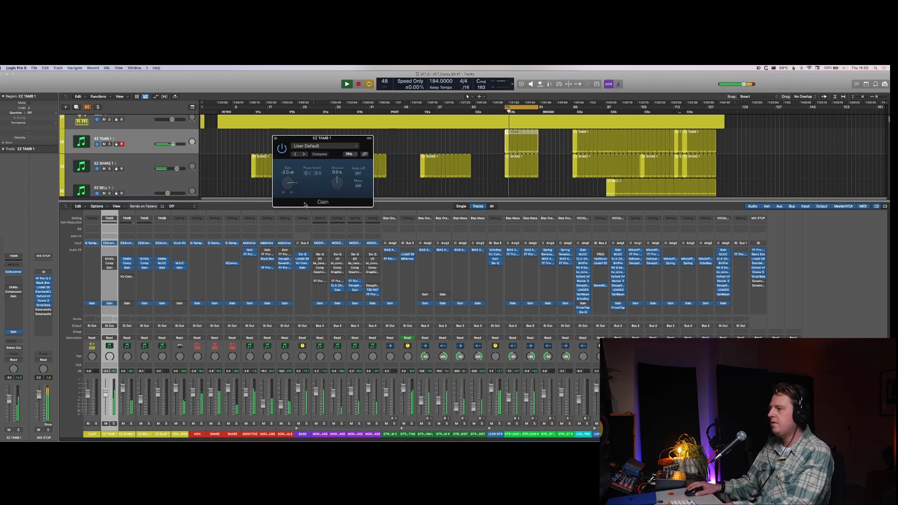
left_click_drag(287, 183, 284, 190)
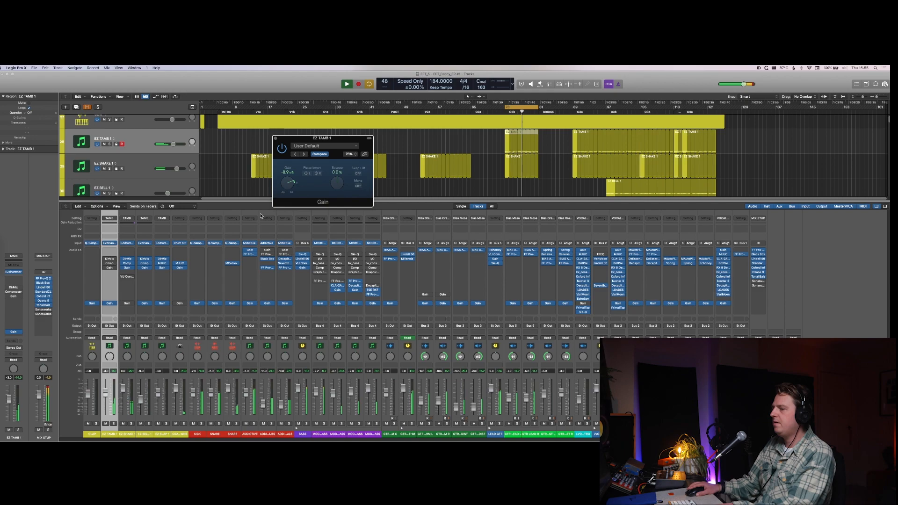
key("super+w")
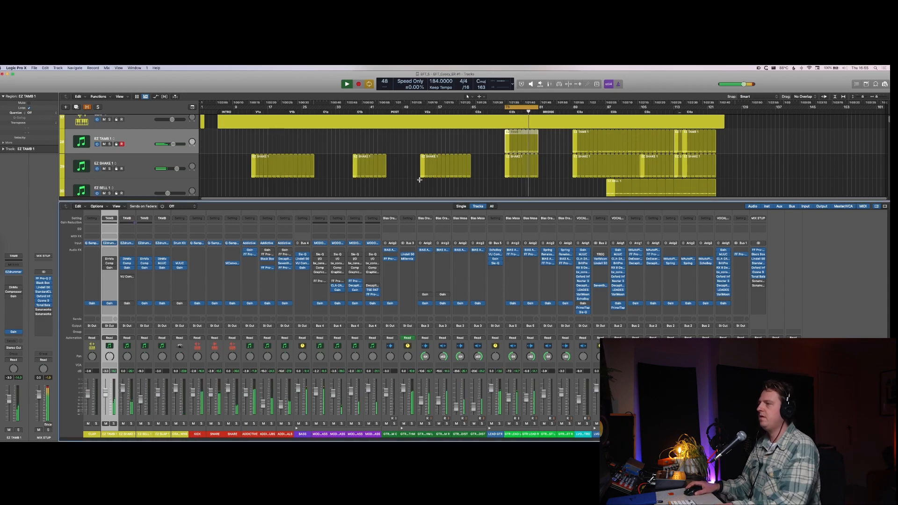
key("x")
key("space")
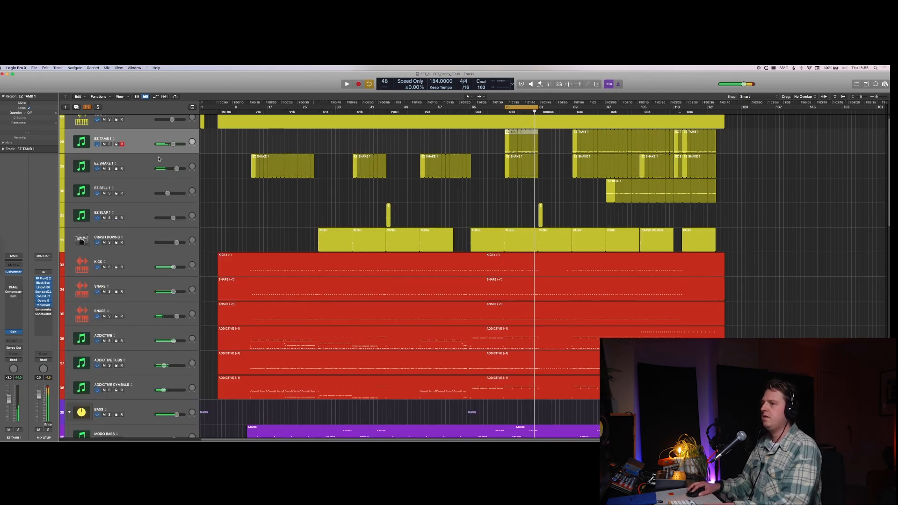
Step: Duplicate the EZ SHAKE 1 track, move its last five regions to the empty copy, and start playback
left_click(159, 159)
key("super+d")
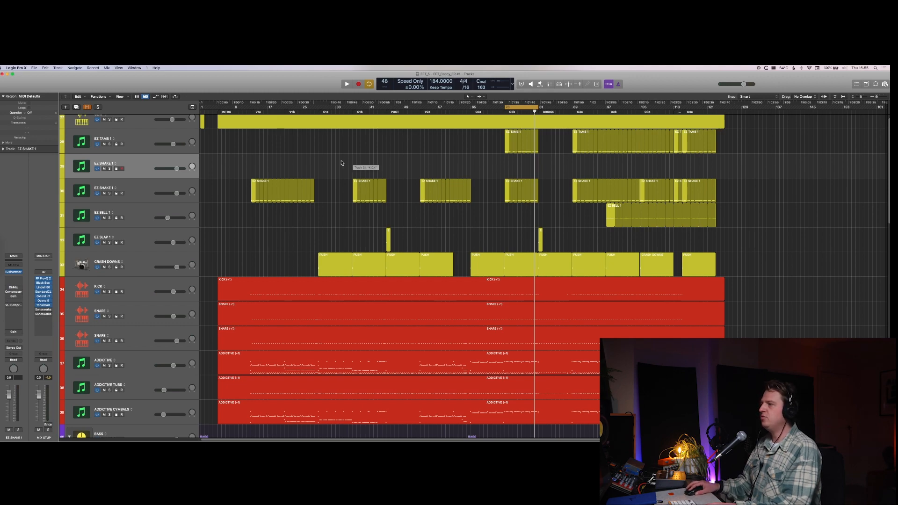
left_click_drag(482, 173, 763, 197)
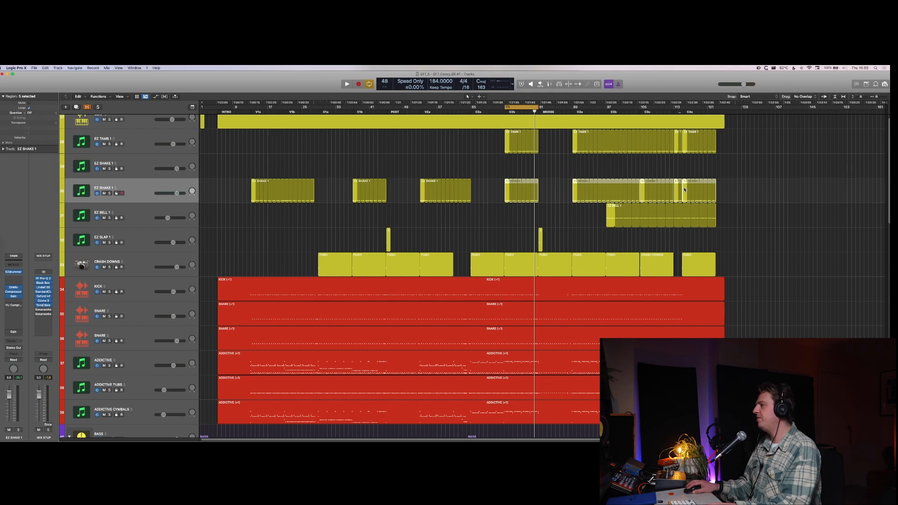
left_click_drag(684, 189, 684, 165)
key("space")
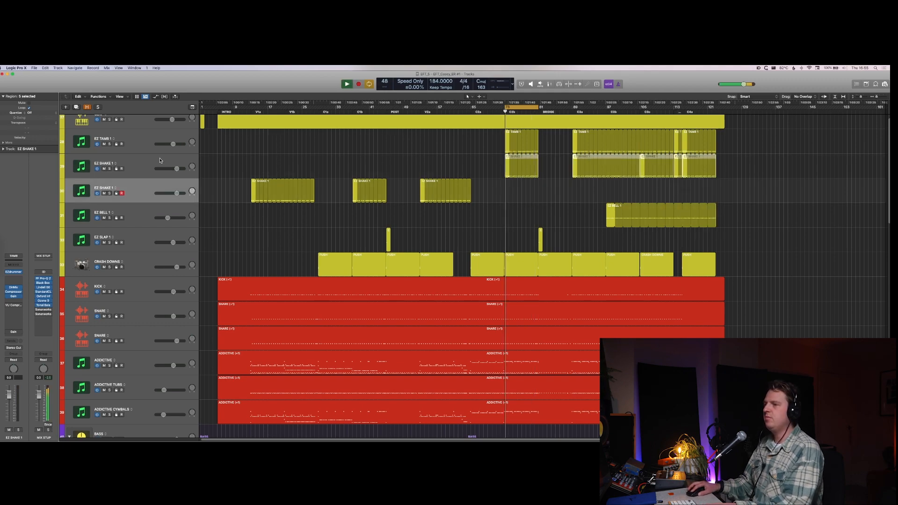
Step: Select the EZ SHAKE 1 track holding the moved regions, show the mixer, and enable its bypassed Gain plug-in
left_click(160, 161)
key("x")
key("x")
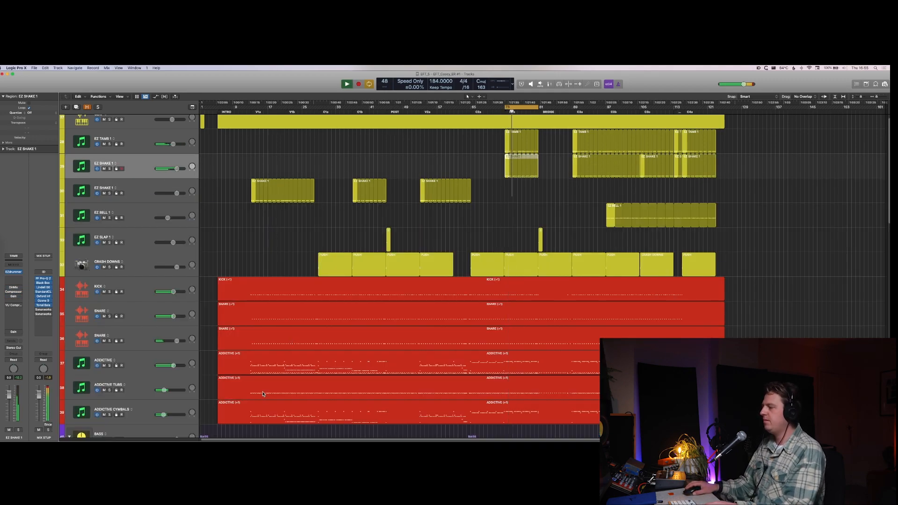
key("x")
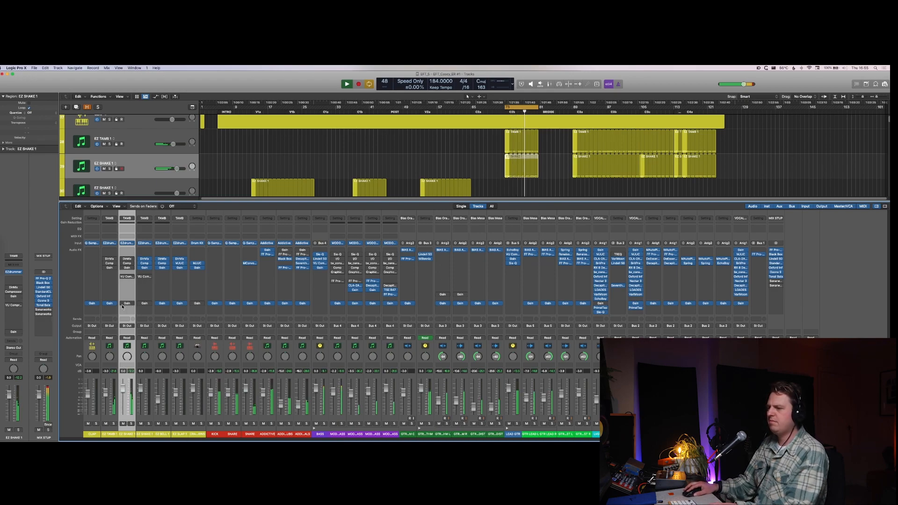
left_click(123, 306)
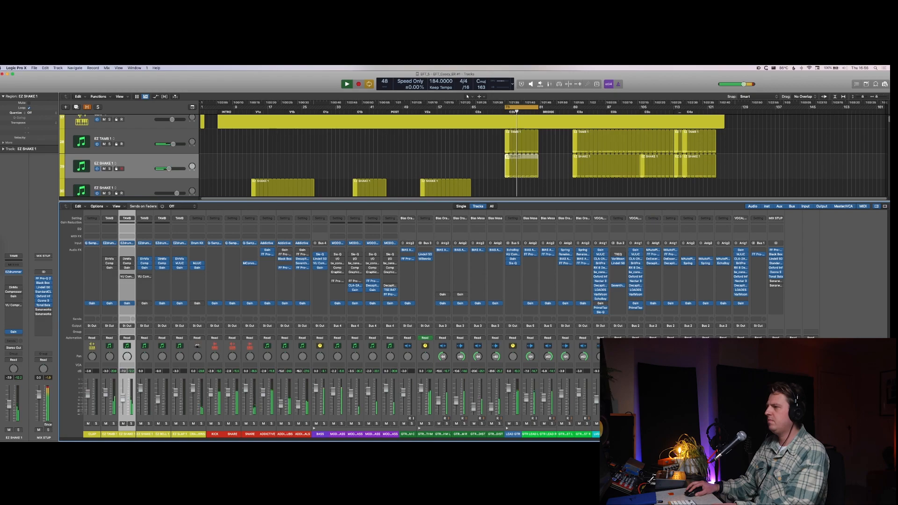
Step: Solo the EZ SHAKE 1 track, stop playback, and insert the Decapitator plug-in in its channel's next free effect slot
key("s")
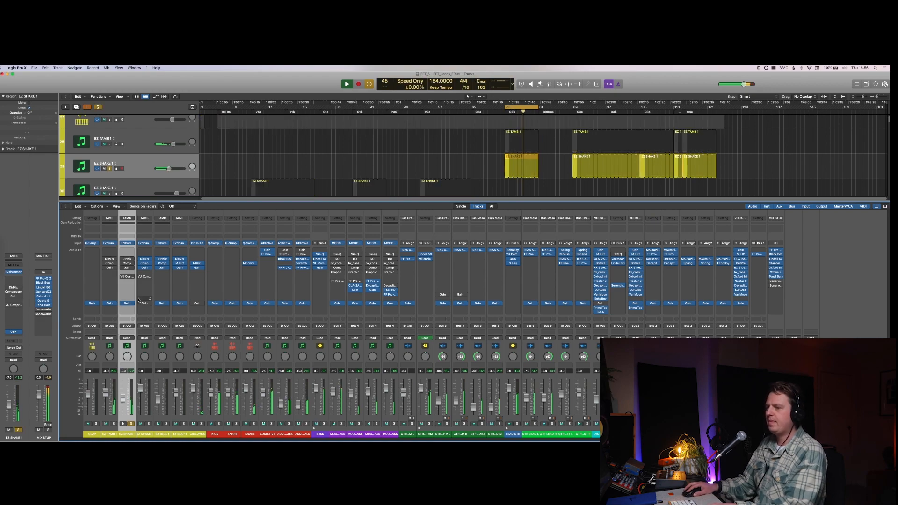
key("space")
left_click(123, 287)
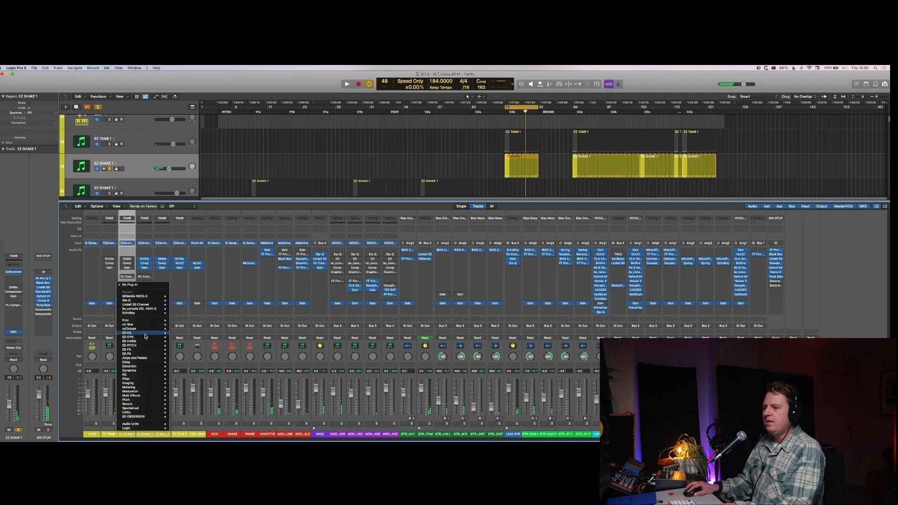
mouse_move(140, 341)
left_click(184, 346)
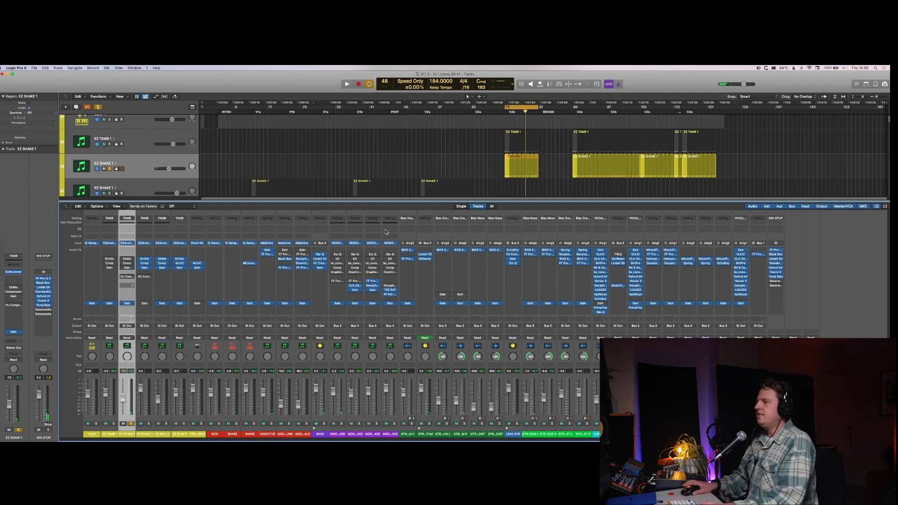
Step: Adjust Decapitator's Drive while EZ SHAKE 1 plays, turn off the solo to hear it in the mix, and close the plug-in window
key("space")
left_click_drag(308, 224, 311, 235)
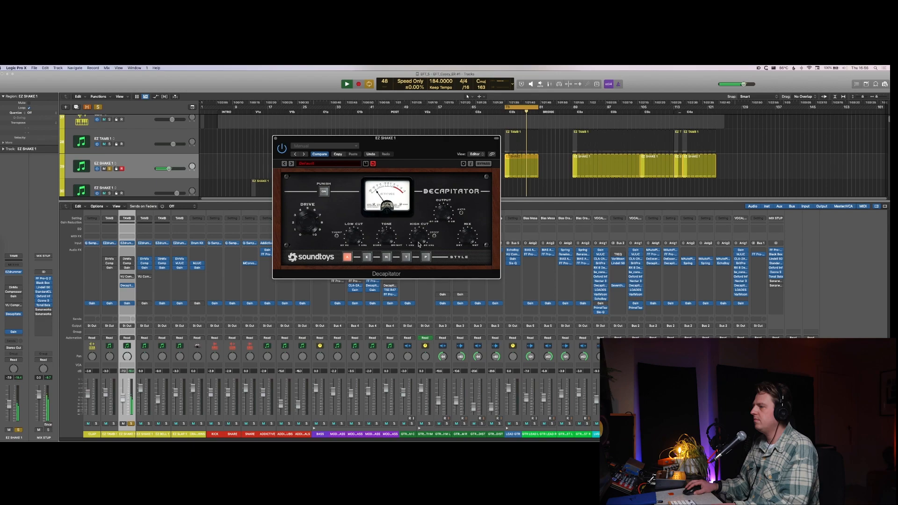
key("s")
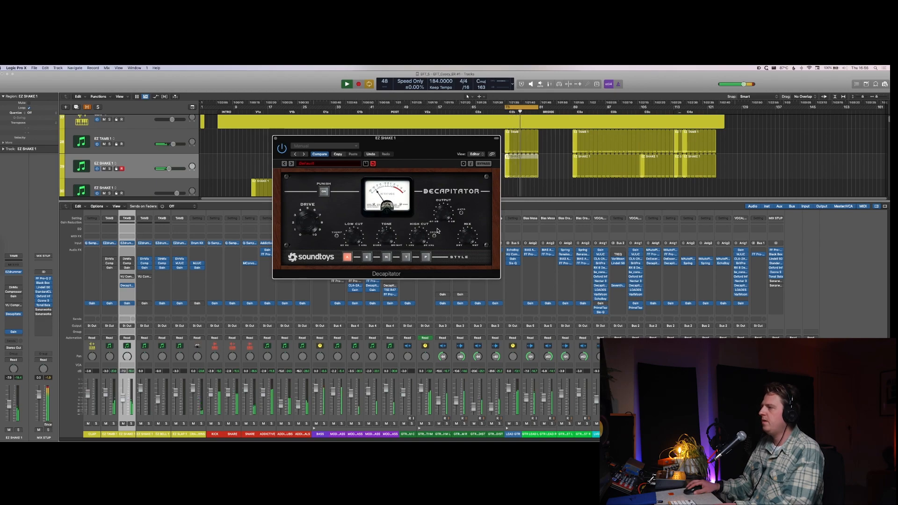
left_click(276, 138)
Step: Listen to EZ TAMB 1 and EZ SHAKE 1 soloed together, show the mixer, and turn their solo off
key("x")
scroll(334, 198, "left", 1)
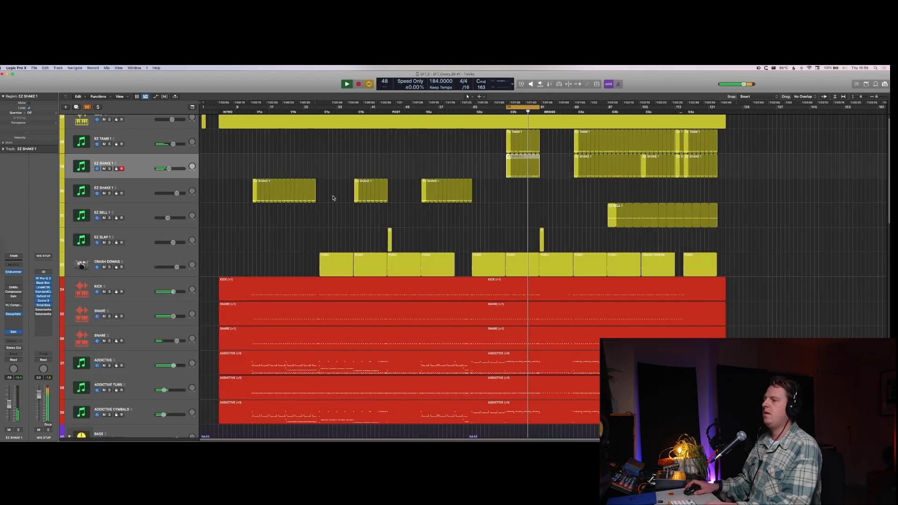
left_click(144, 148, "shift")
key("s")
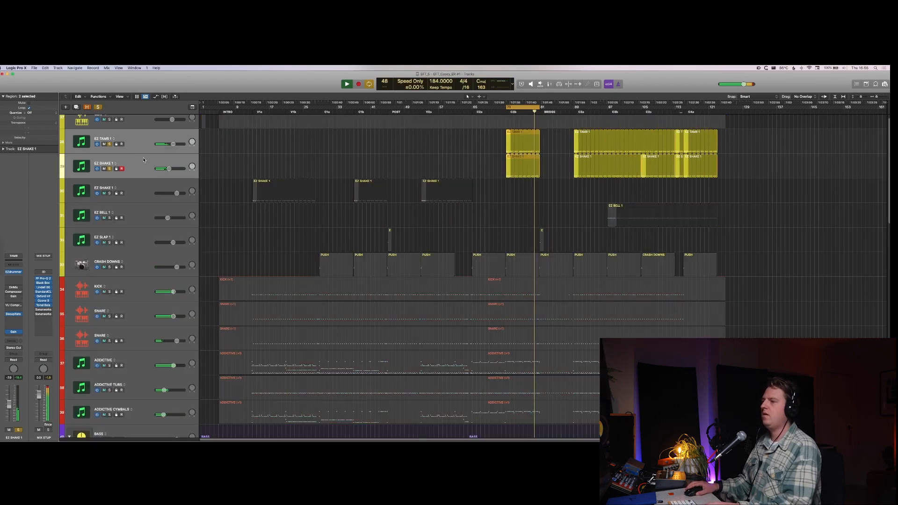
key("x")
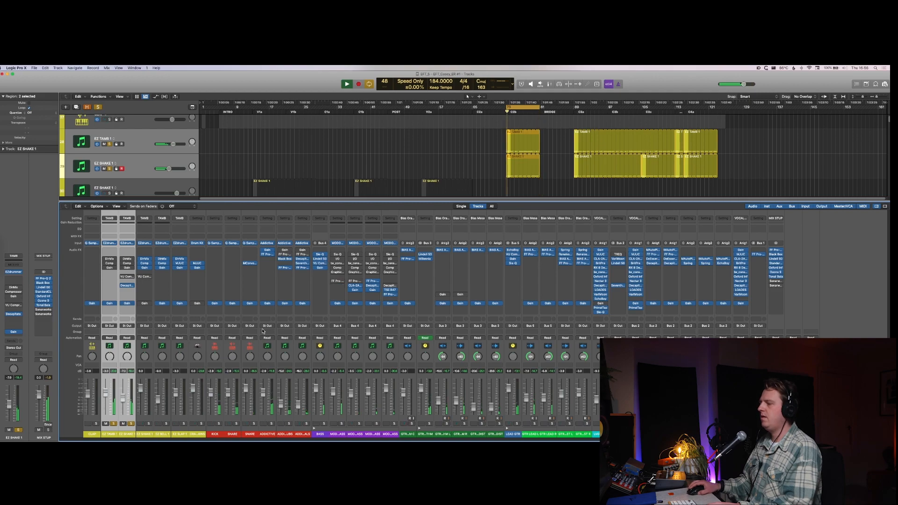
key("s")
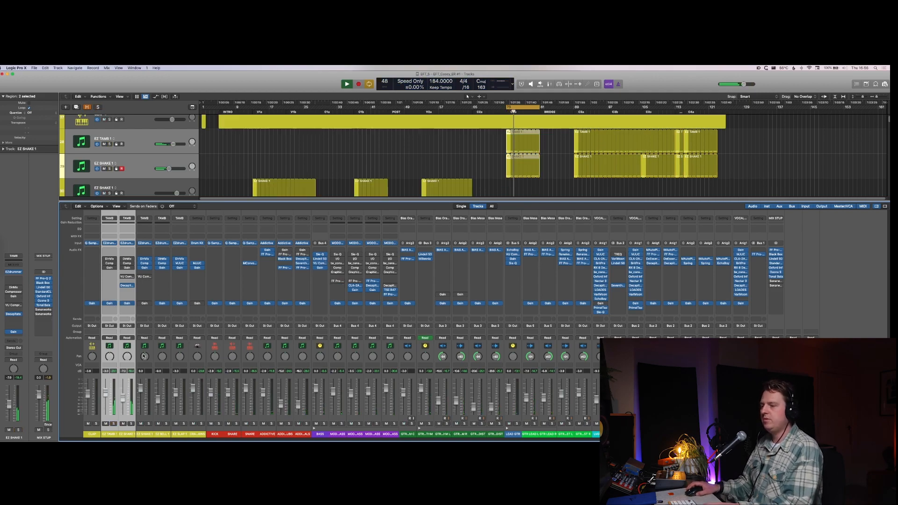
Step: Solo the EZ SHAKE 1 channel, check its Decapitator, then close the plug-in window and bypass the effect
left_click(126, 435)
key("s")
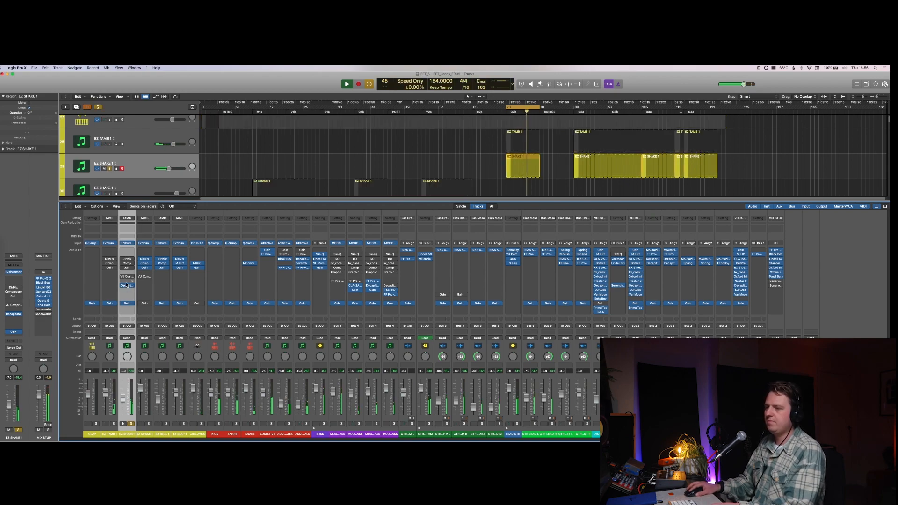
left_click(127, 285)
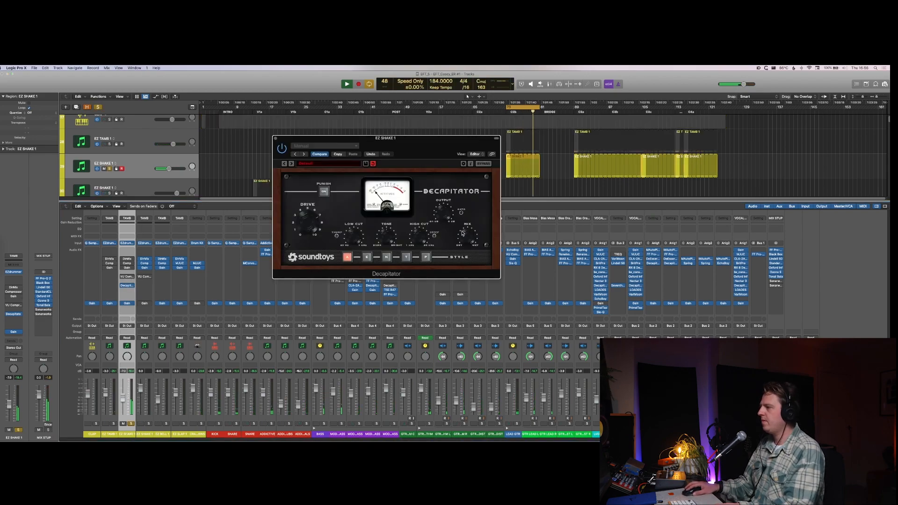
key("super+w")
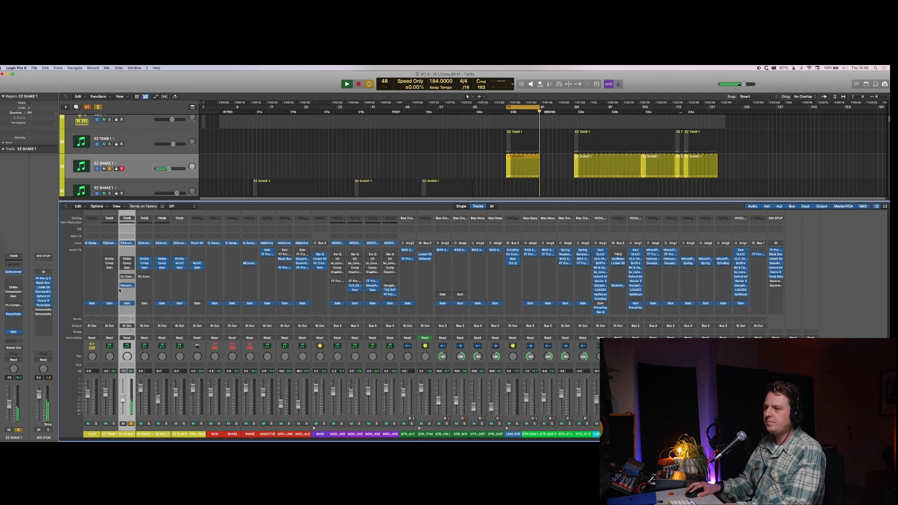
Step: Enable the VU Compressor on EZ SHAKE 1, raise its input to 10, compare the compression types, and choose F
left_click(127, 277)
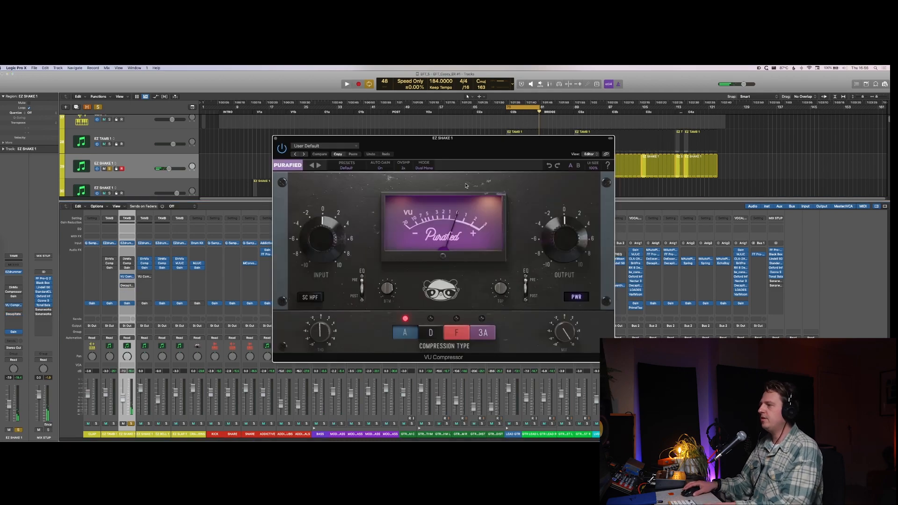
key("space")
left_click_drag(330, 243, 330, 211)
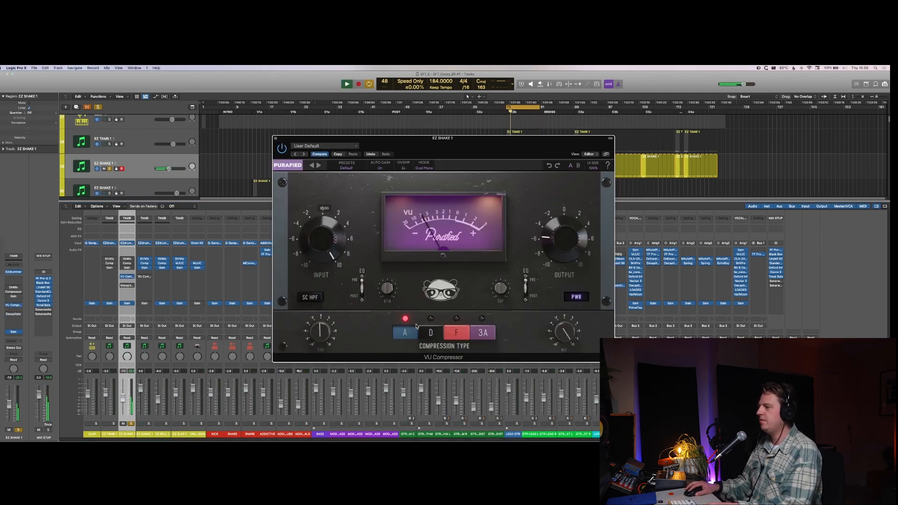
left_click(431, 333)
left_click(449, 336)
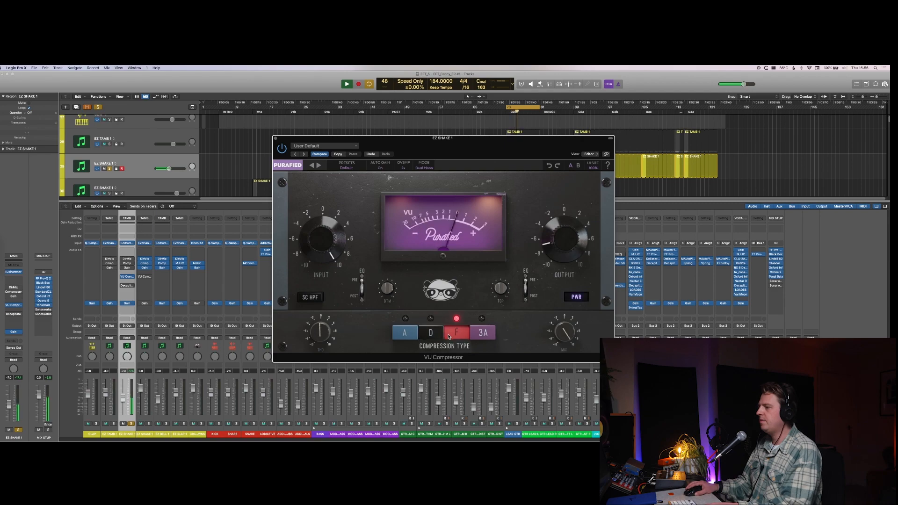
left_click(479, 333)
left_click(453, 335)
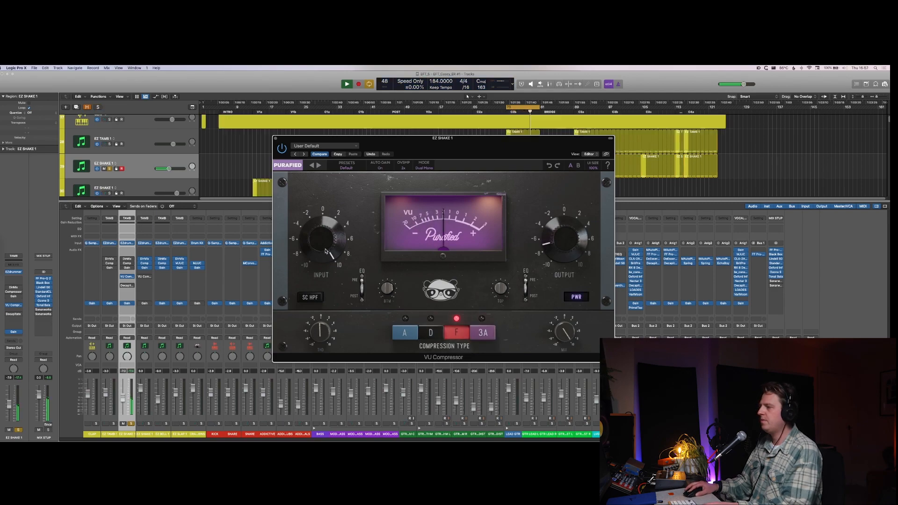
Step: Lower the VU Compressor's input to about 4.77, turn oversampling off, and close the plug-in window
mouse_move(322, 254)
left_click_drag(321, 254, 320, 271)
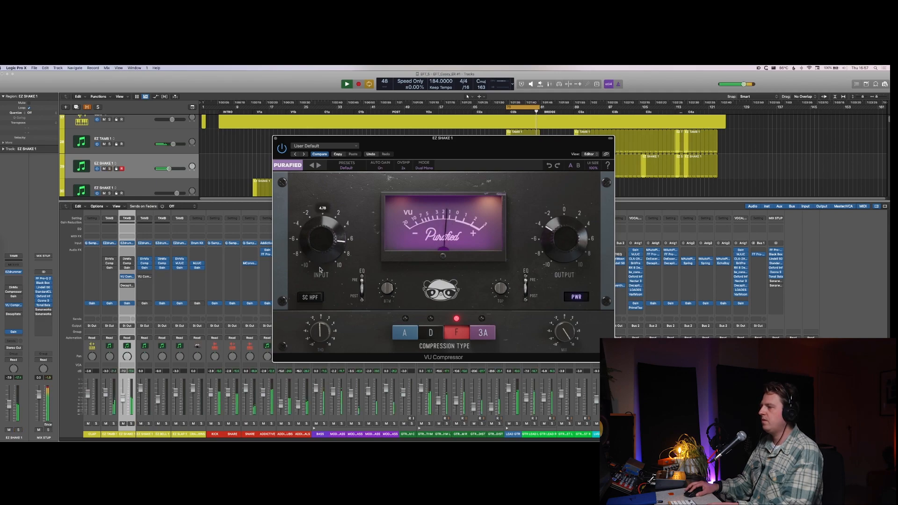
left_click(404, 169)
left_click(404, 170)
left_click(404, 169)
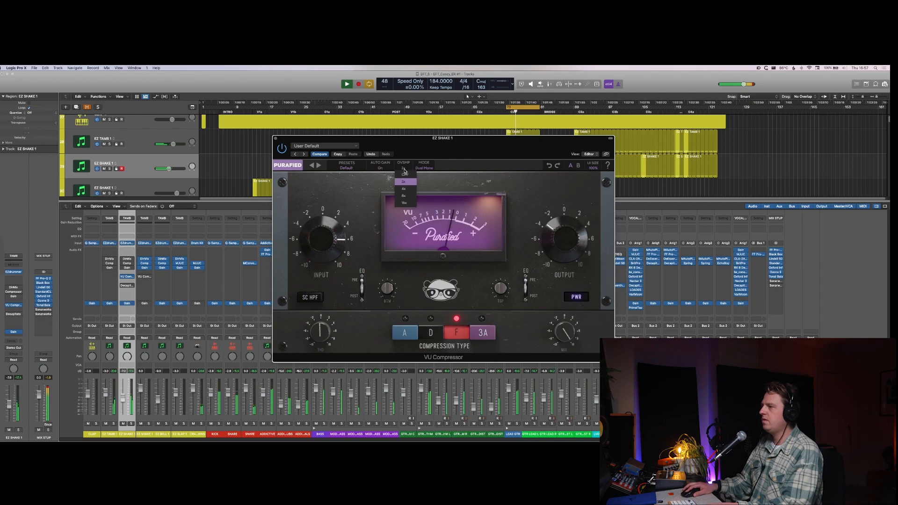
left_click(405, 175)
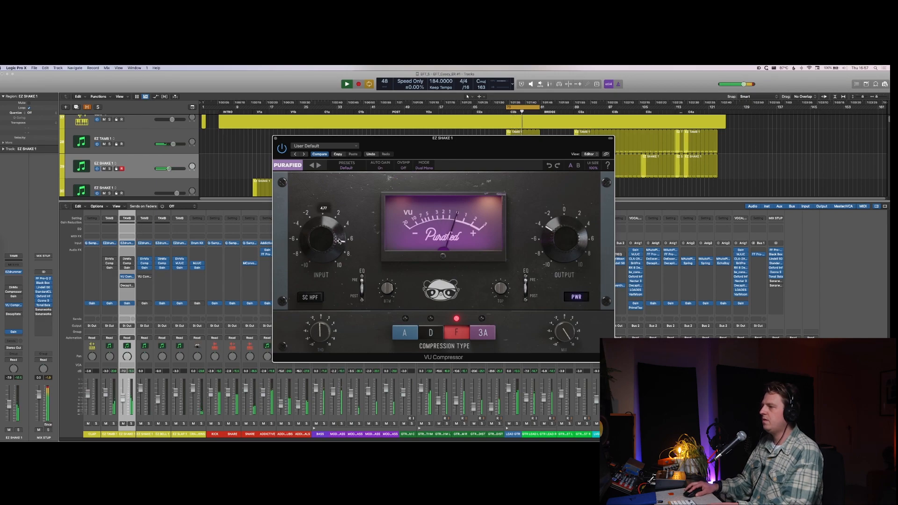
key("super+w")
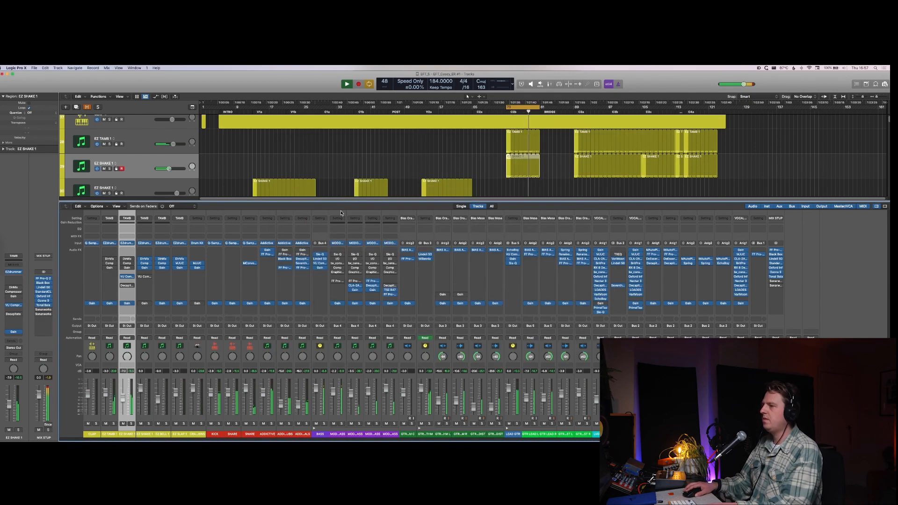
Step: Reset the EZ SHAKE 1 channel fader to 0.0 dB and set its Gain plug-in to -17.2 dB
left_click(388, 168)
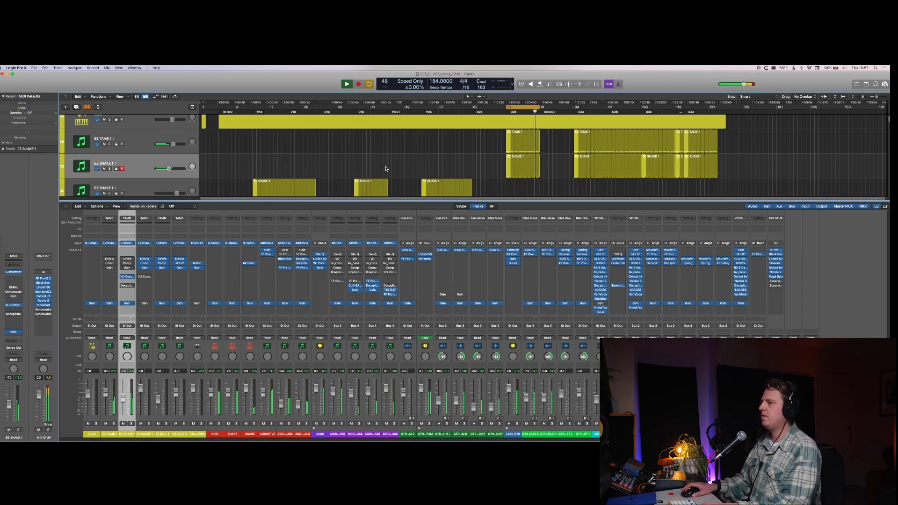
key("x")
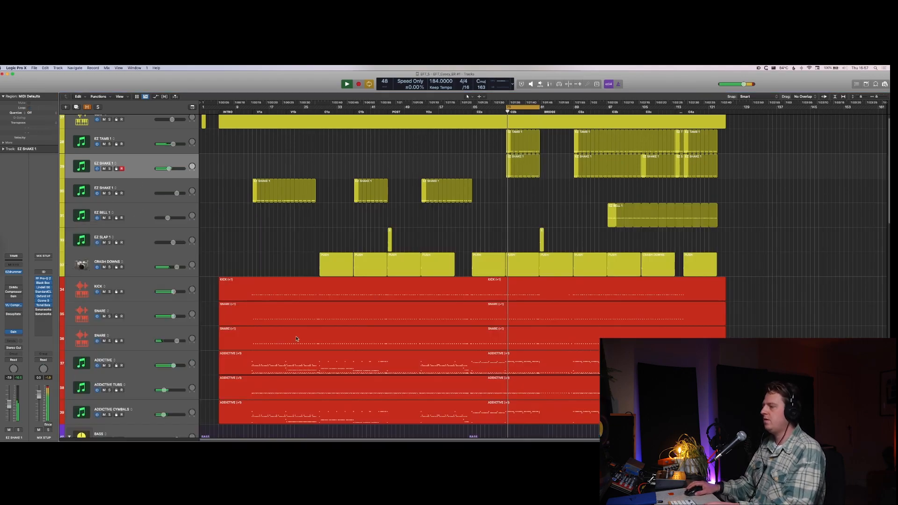
key("x")
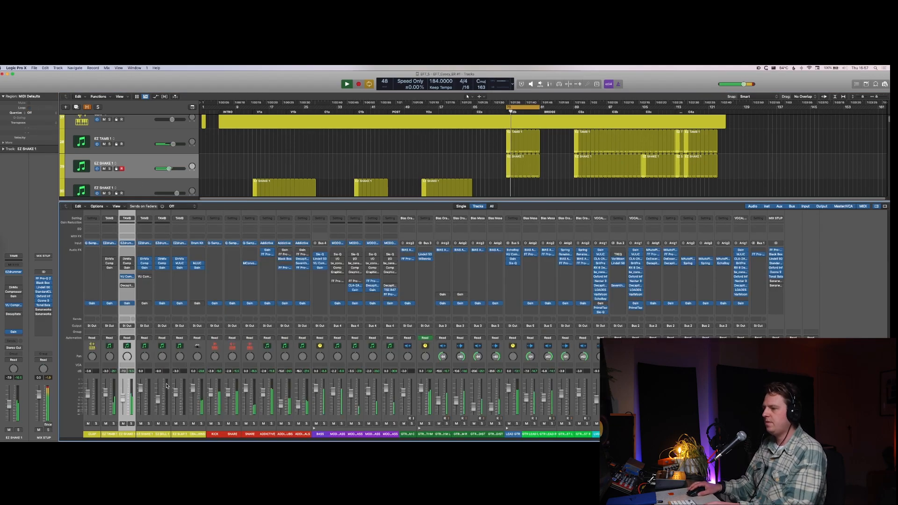
left_click(124, 399, "alt")
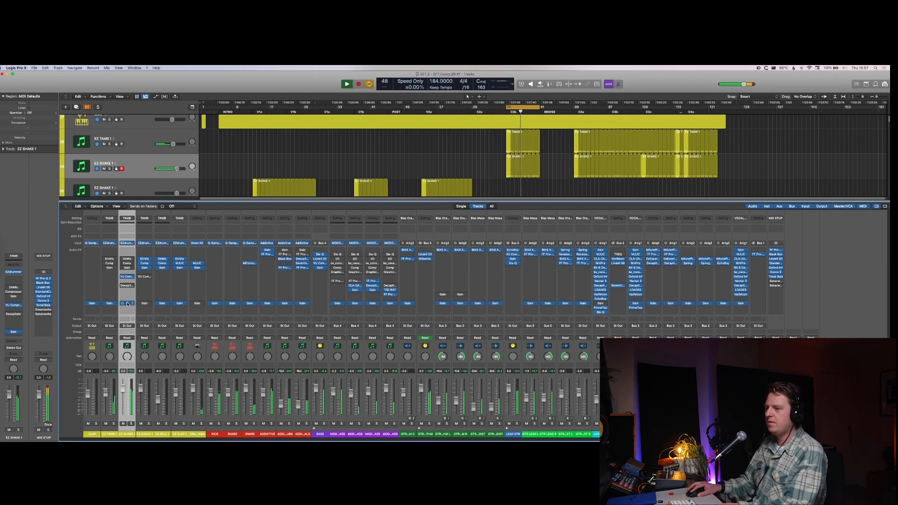
left_click(126, 304)
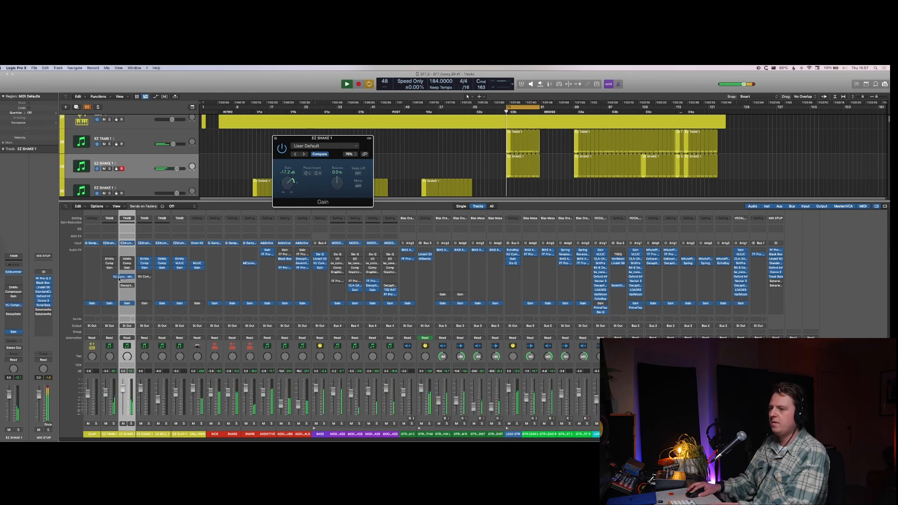
Step: Copy the VU Compressor from EZ SHAKE 1 to EZ TAMB 1 and set EZ TAMB 1's Gain plug-in to -14.7 dB
left_click(112, 278)
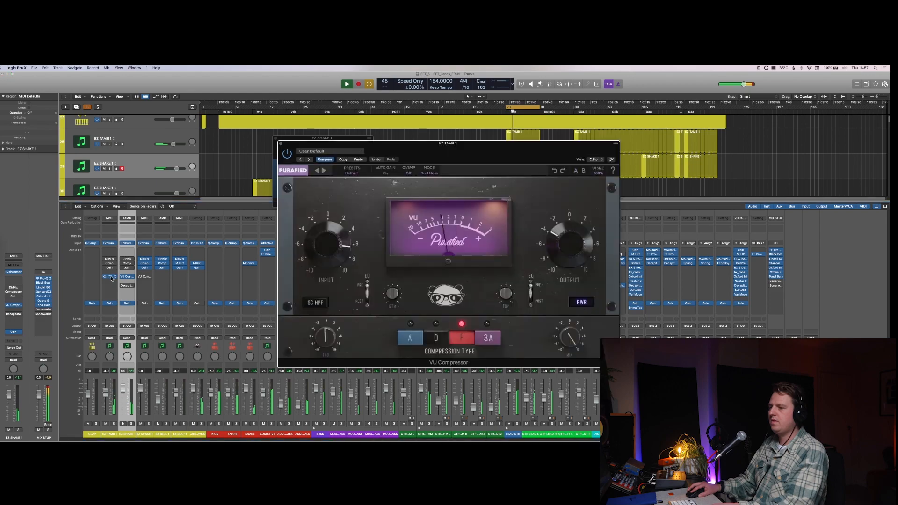
mouse_move(317, 256)
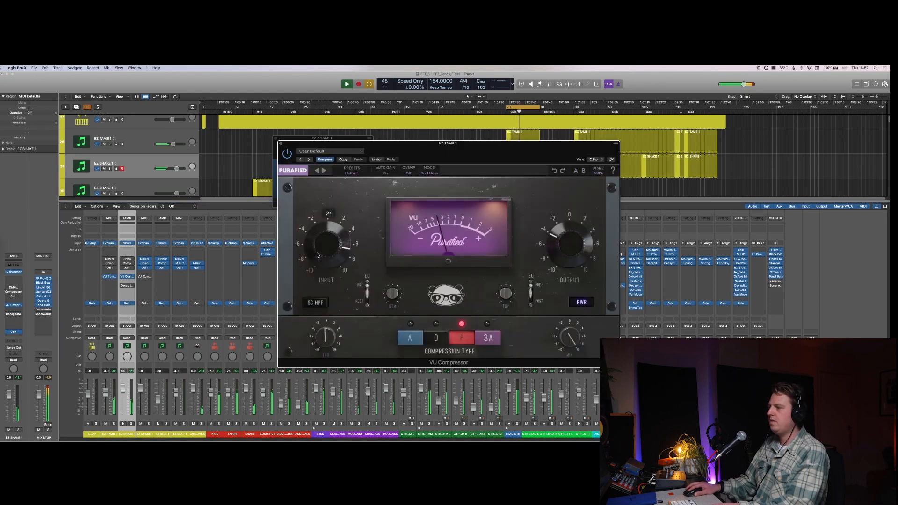
left_click(109, 304)
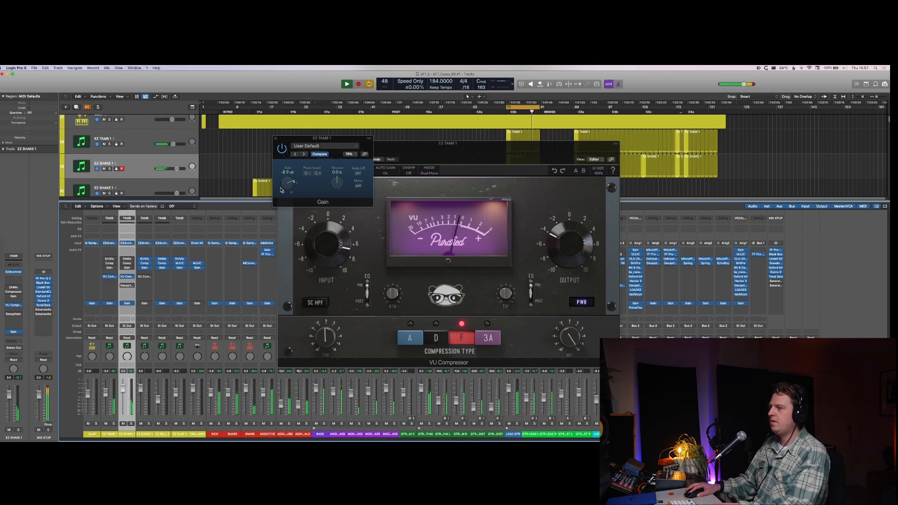
left_click_drag(281, 190, 283, 193)
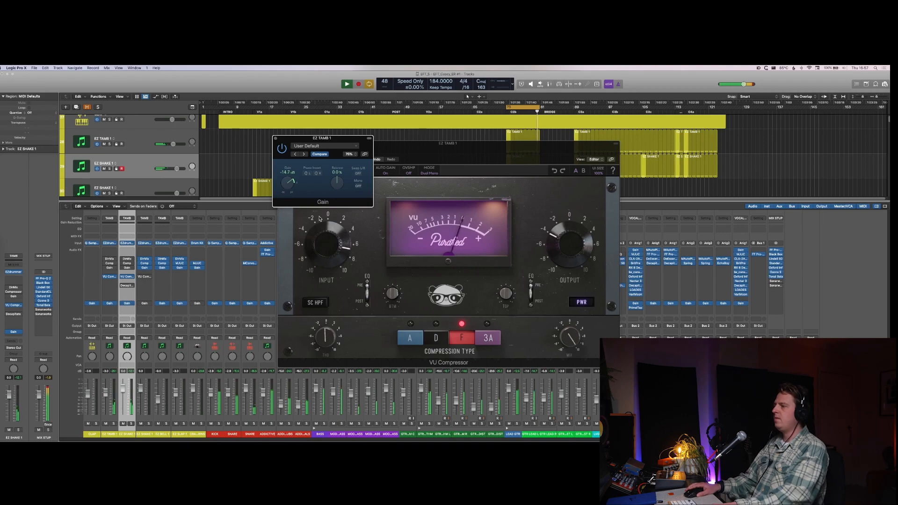
Step: Hide the open plug-in windows and the mixer, and turn off cycle mode
key("v")
key("x")
key("c")
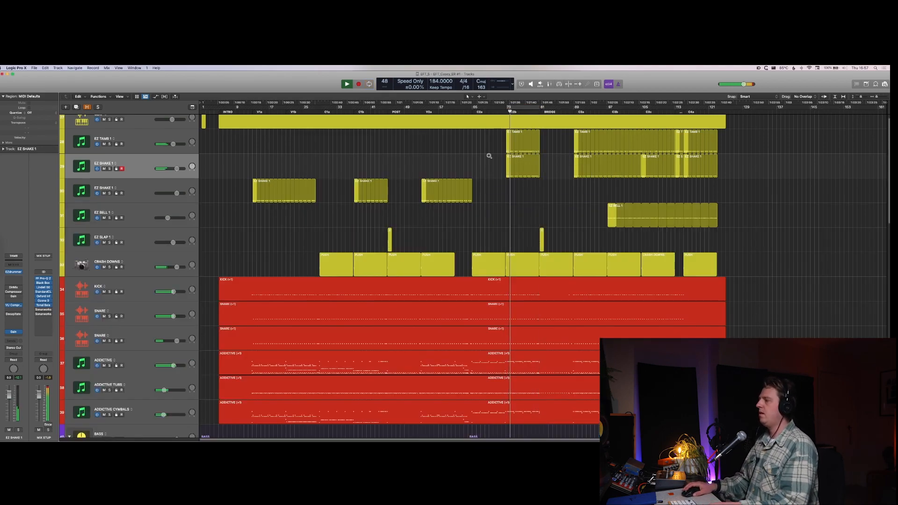
Step: Duplicate the lower SNARE track and copy its region onto the new track
scroll(487, 154, "down", 5)
scroll(510, 200, "up", 5)
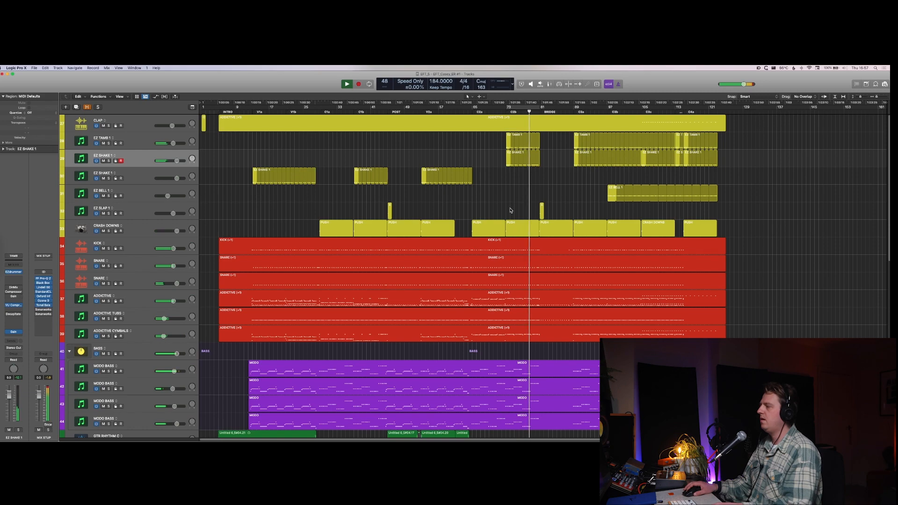
scroll(515, 210, "down", 4)
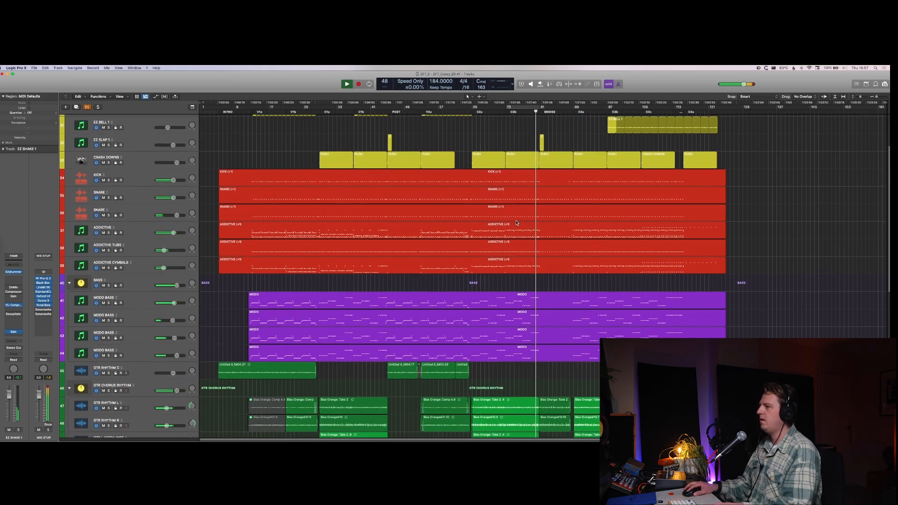
left_click(512, 220)
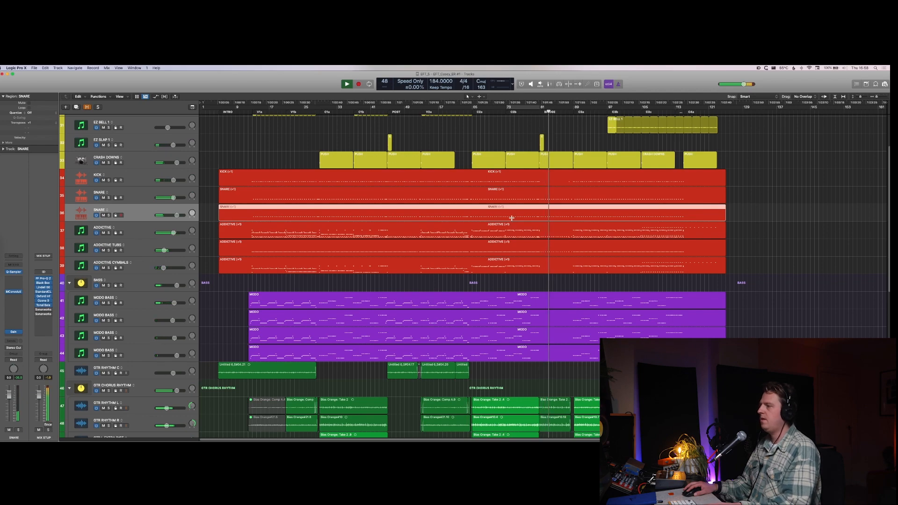
key("super+d")
left_click_drag(514, 233, 513, 234)
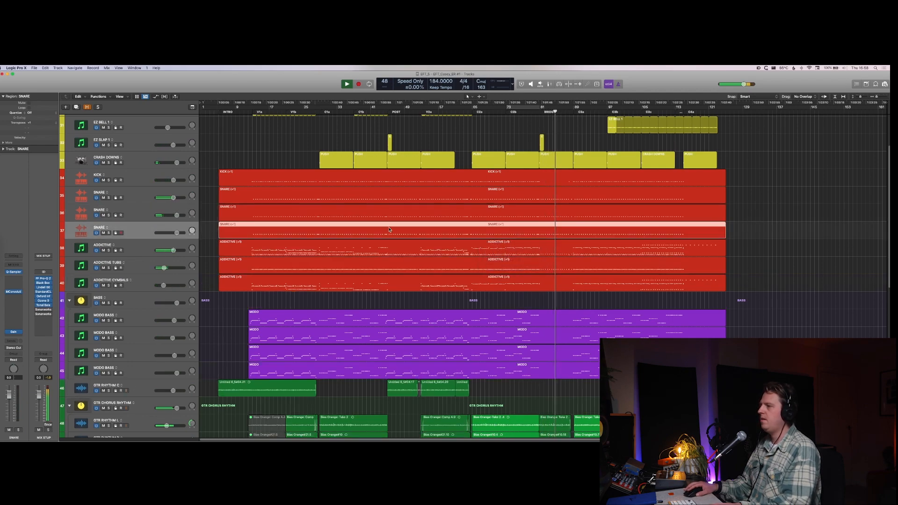
Step: Split out and mute the new SNARE track's region from section V1a up to C2a and across the bridge
left_click_drag(254, 232, 473, 229)
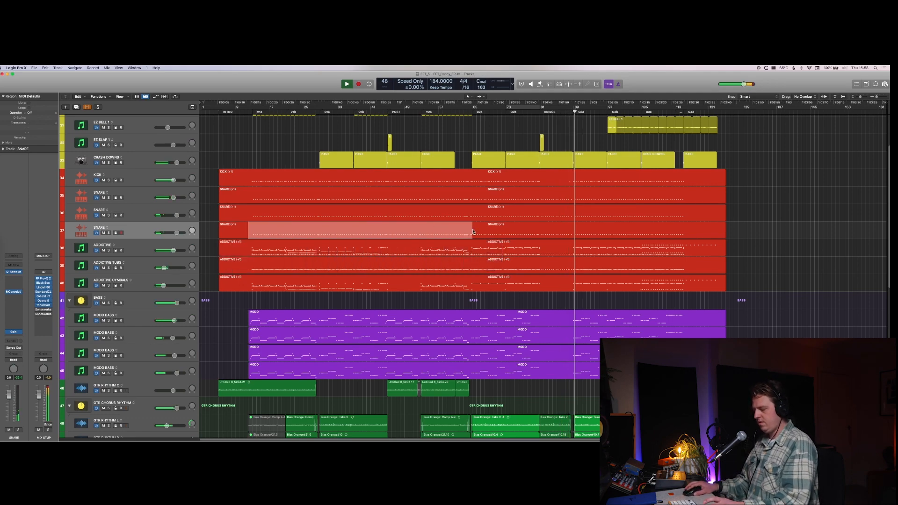
key("ctrl+m")
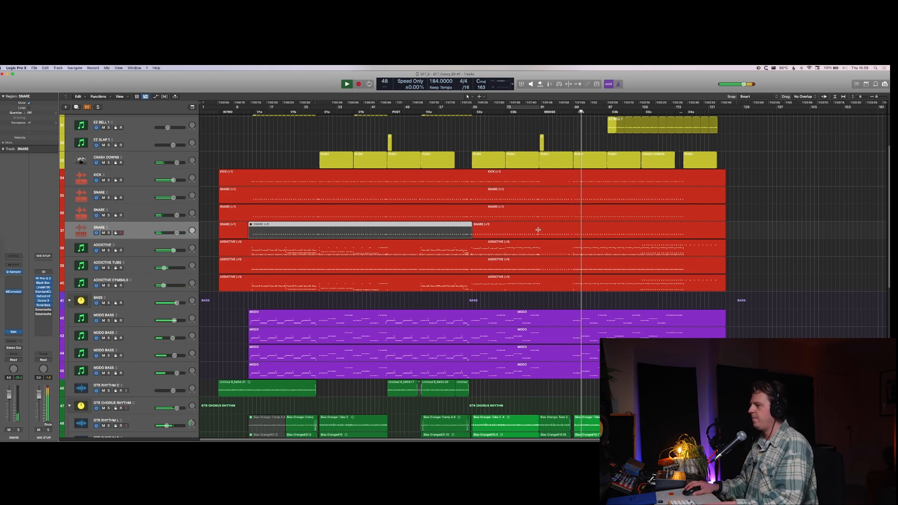
left_click_drag(539, 229, 574, 235)
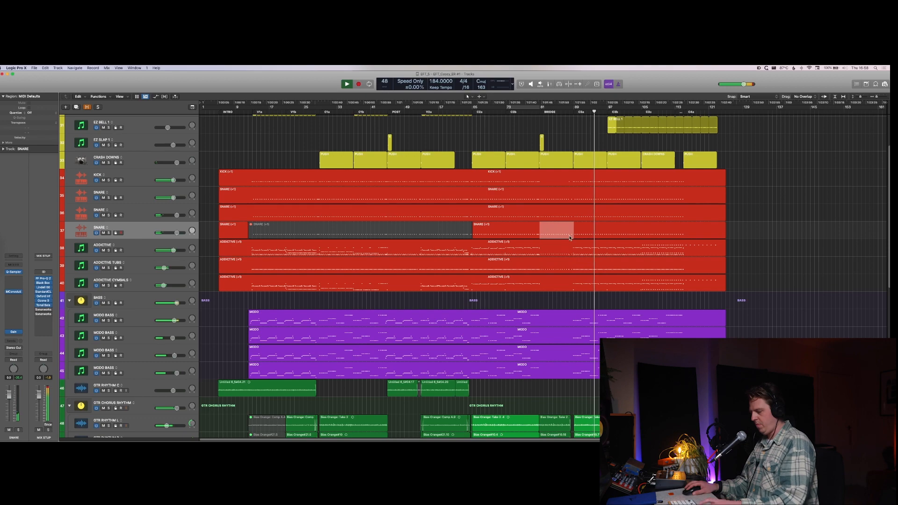
key("ctrl+m")
Step: Split the last SNARE region at the start of section C4a and set the cycle range to the C3 part before it
left_click(631, 237)
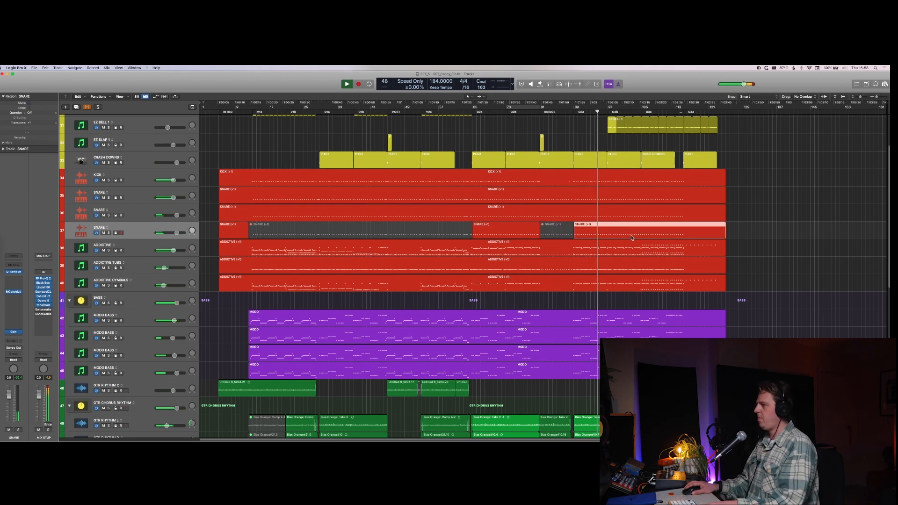
double_click(684, 233, "super")
left_click(658, 234)
key("super+u")
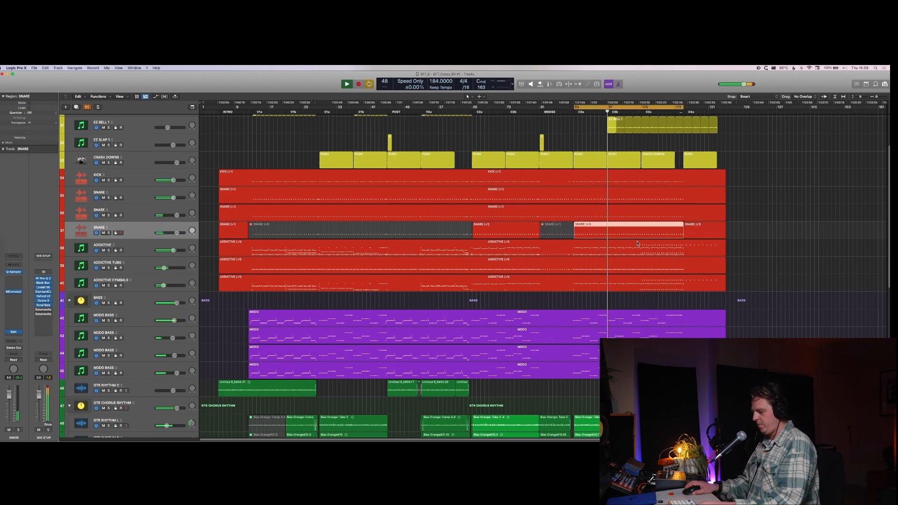
Step: Solo the new SNARE track and load the CLA SNARE preset in its Quick Sampler
key("s")
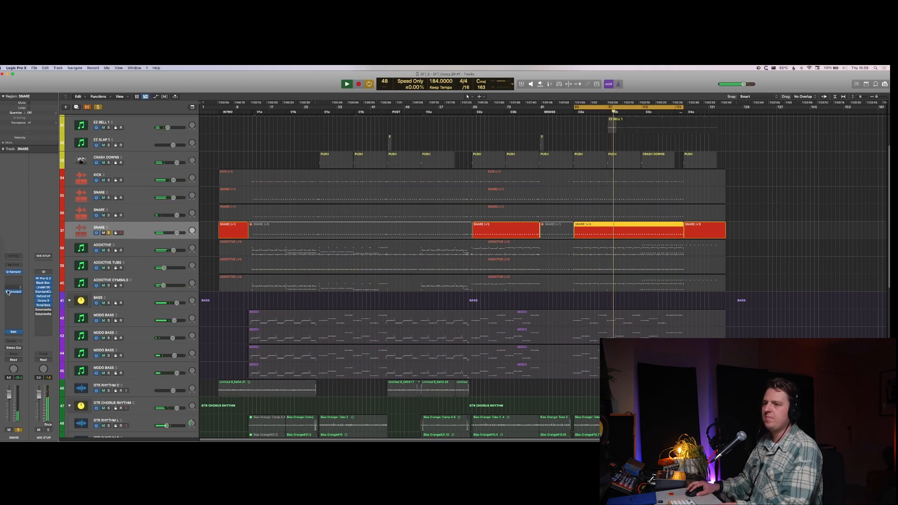
left_click(13, 272)
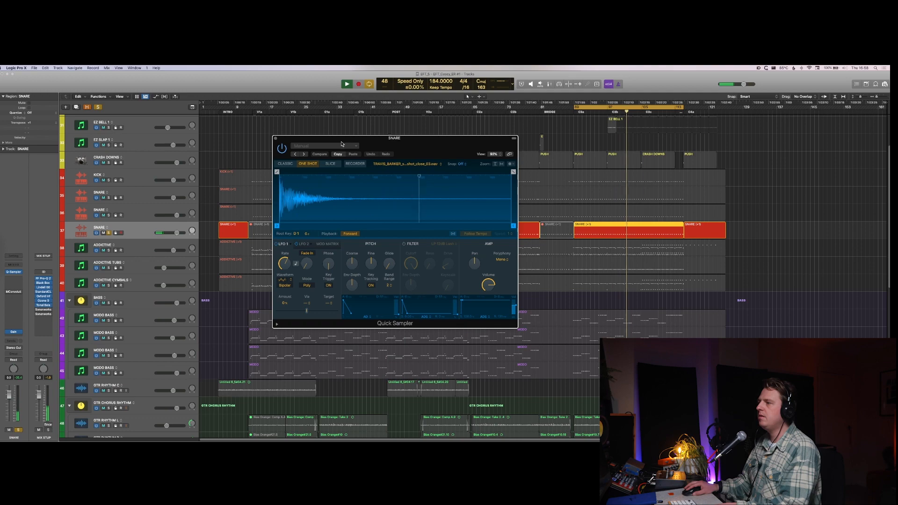
left_click(339, 146)
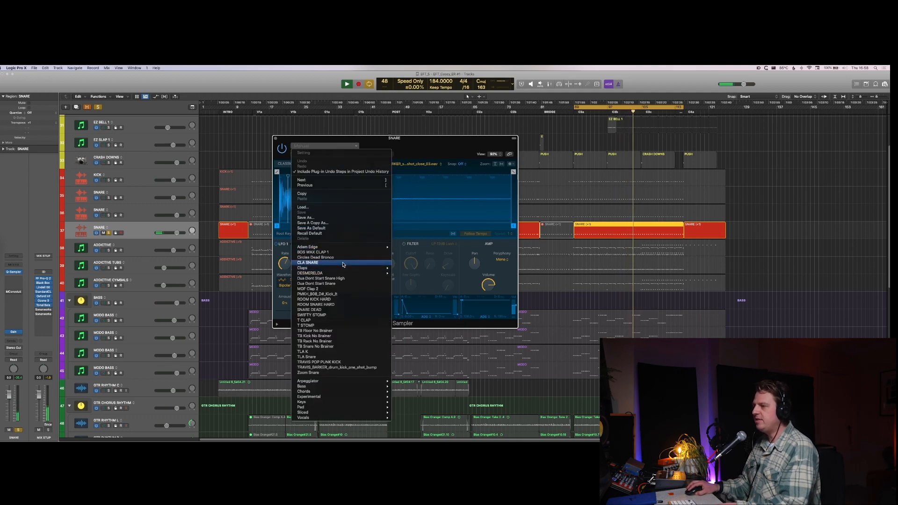
left_click(327, 263)
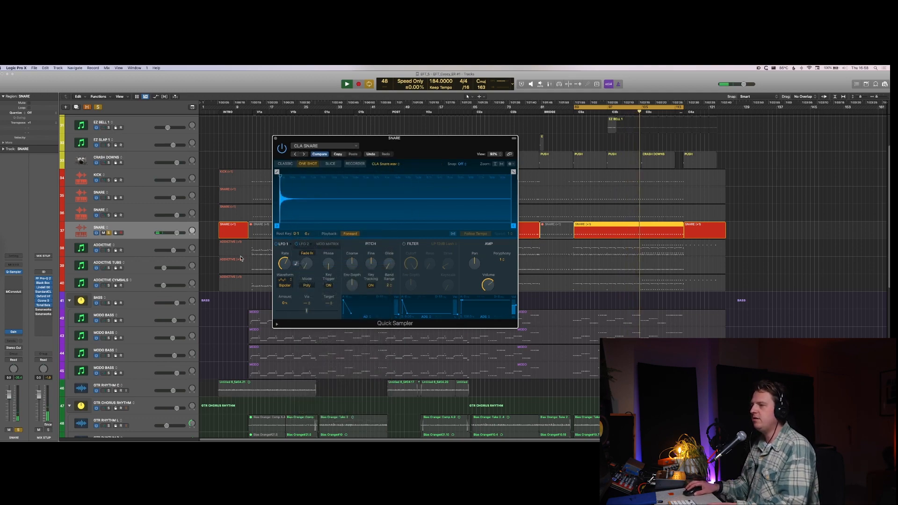
Step: Insert the Decapitator plug-in on the new SNARE track and place its window beside the Quick Sampler
left_click(7, 297)
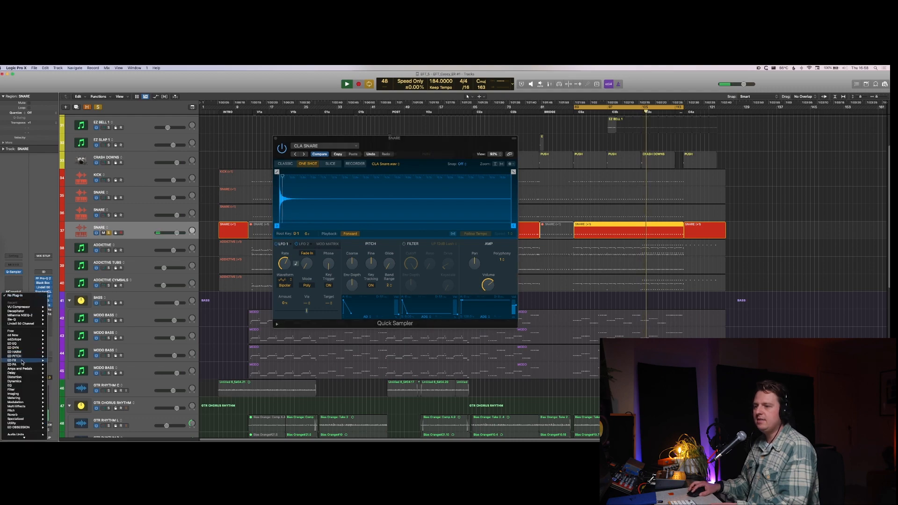
mouse_move(44, 358)
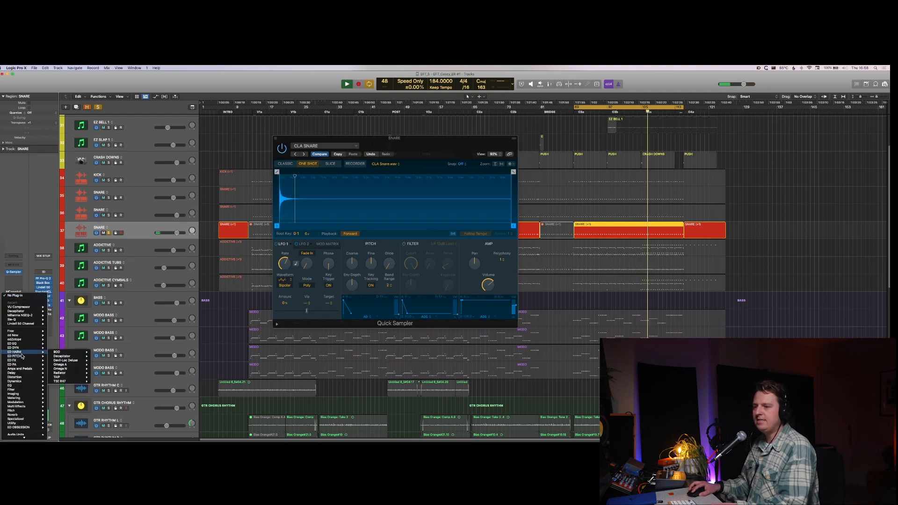
left_click(67, 356)
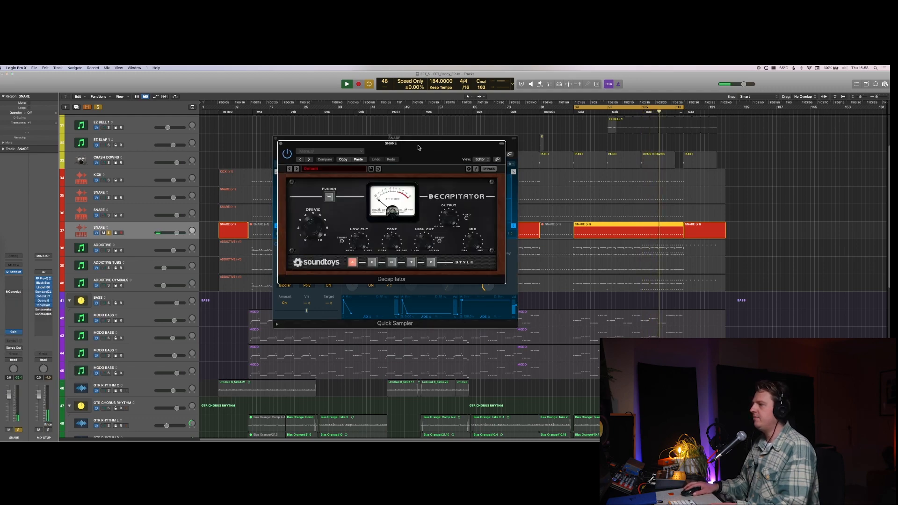
left_click_drag(418, 143, 736, 165)
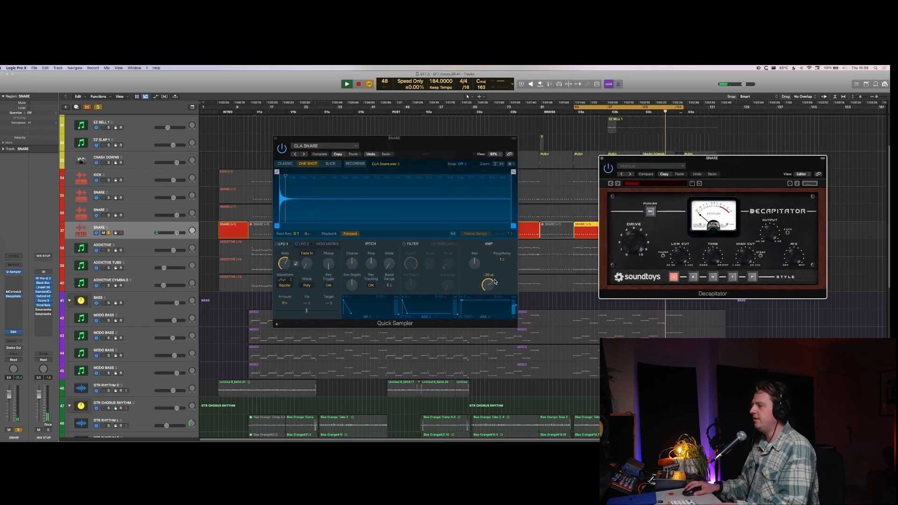
Step: Adjust the Quick Sampler's volume and the Decapitator's drive, and take the SNARE track out of solo
left_click_drag(489, 284, 502, 229)
left_click_drag(634, 256, 634, 252)
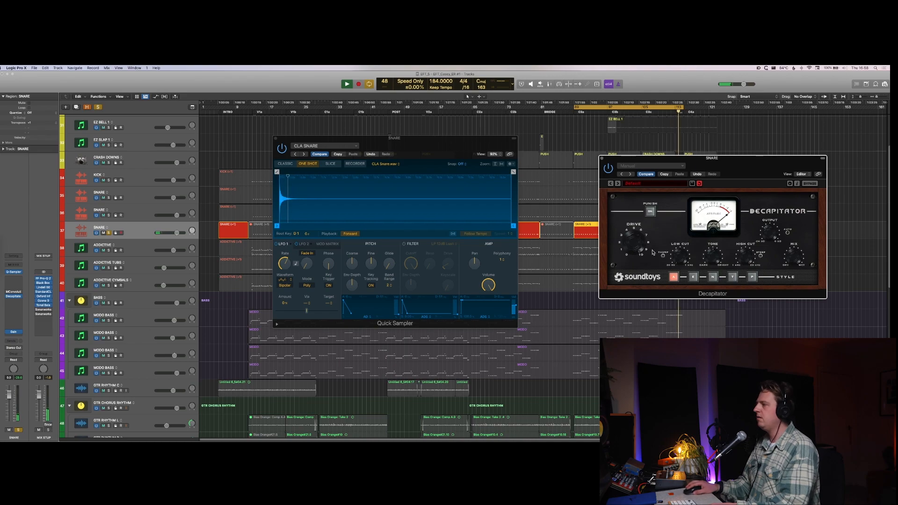
key("s")
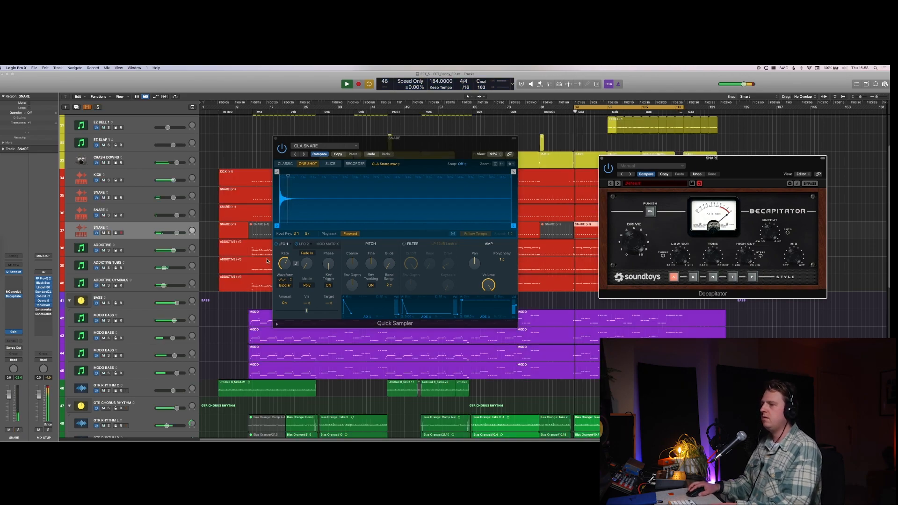
Step: Set the new SNARE track's Gain plug-in to -14.2 dB
left_click(9, 333)
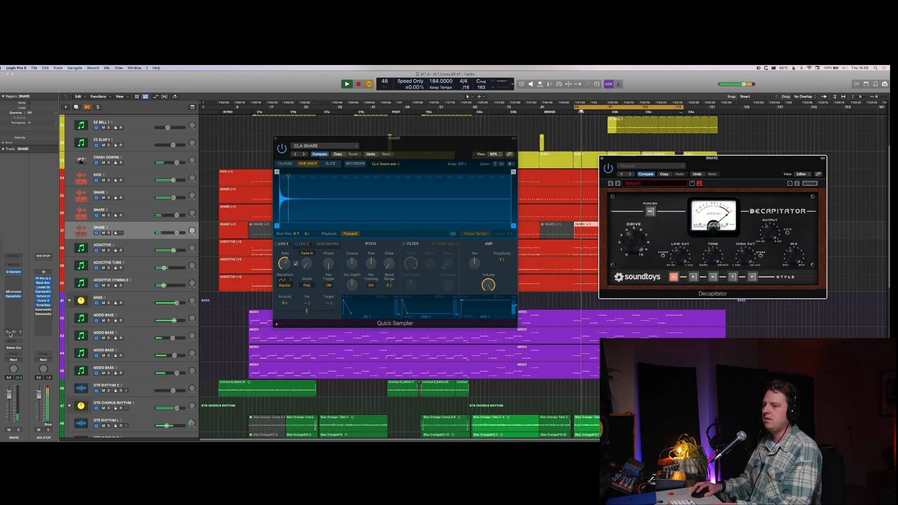
left_click(11, 333)
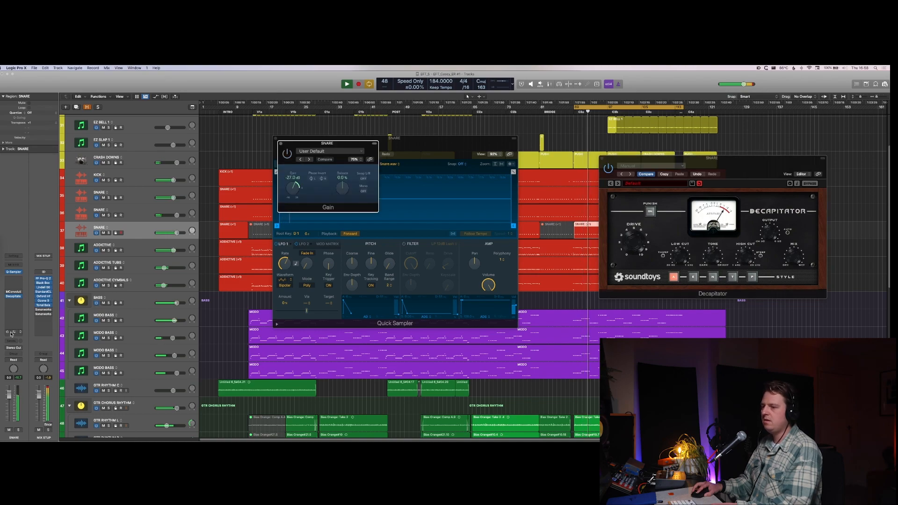
left_click(294, 187, "alt")
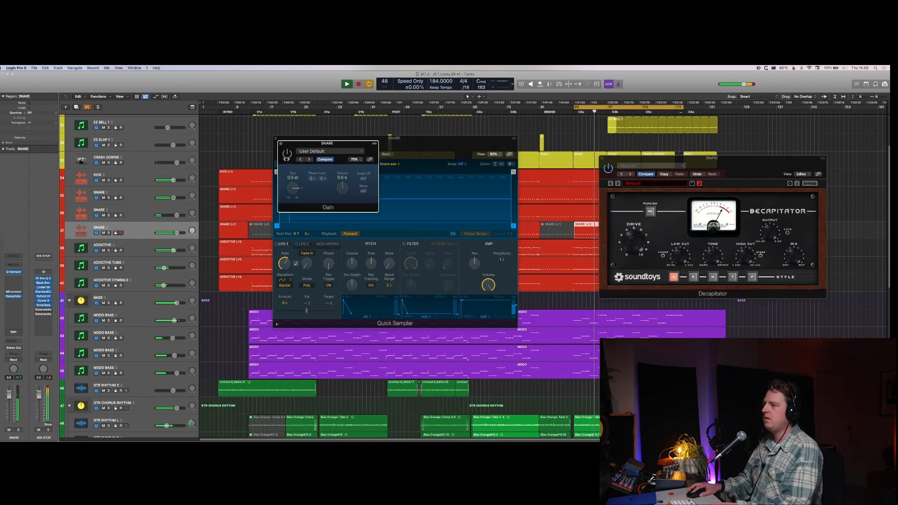
left_click(286, 158)
left_click_drag(291, 186, 290, 194)
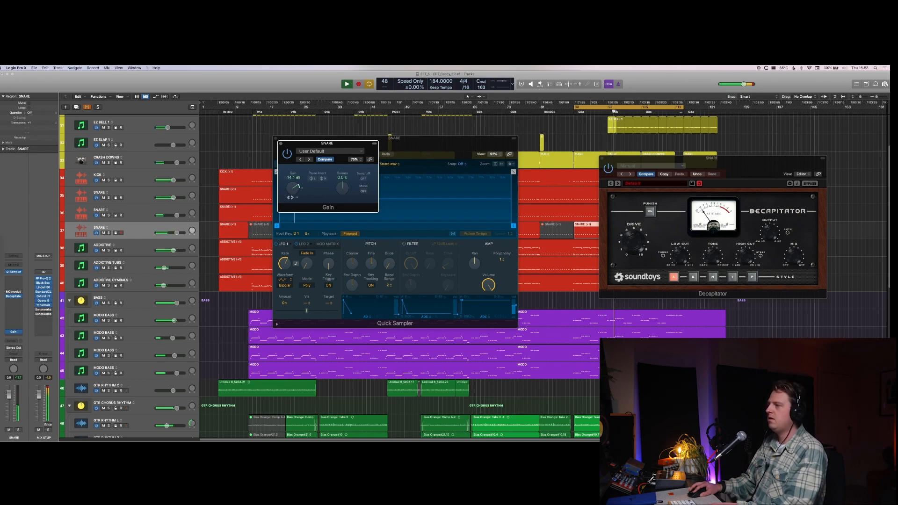
Step: Audition the new SNARE layer soloed and muted against the mix, and hide the plug-in windows
key("s")
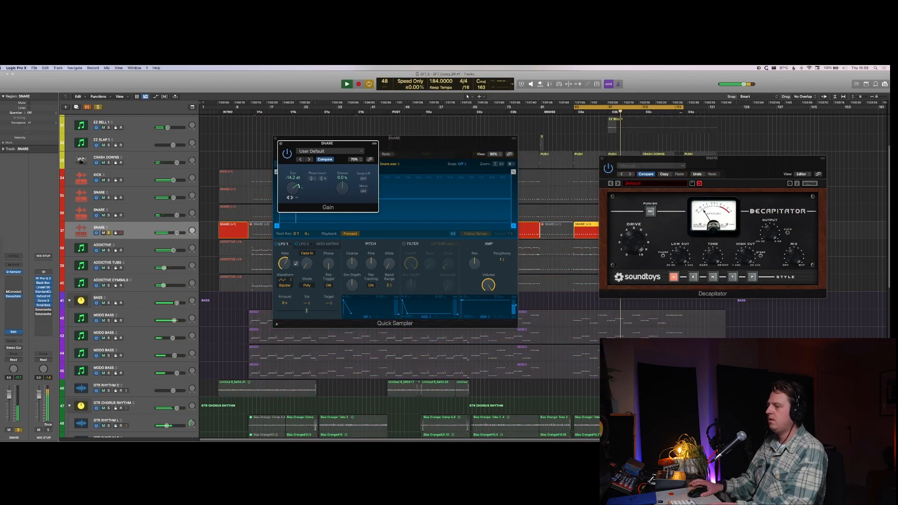
key("m")
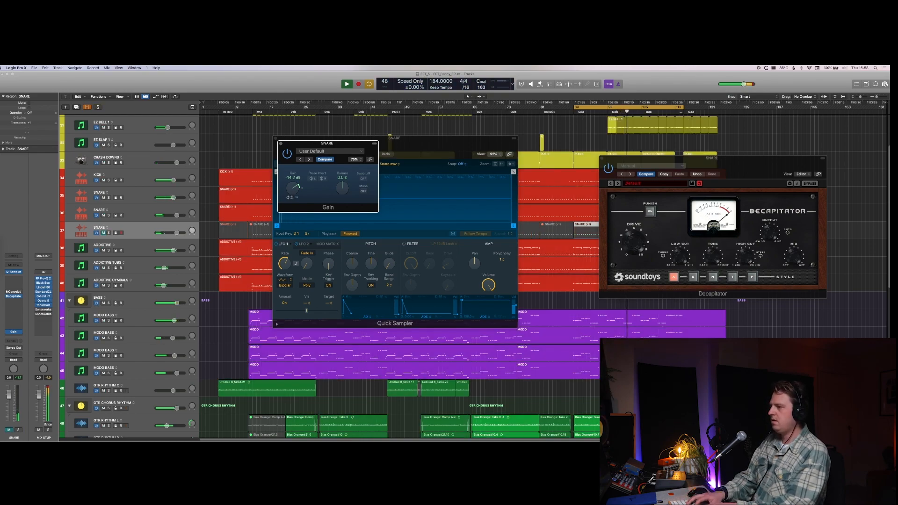
key("m")
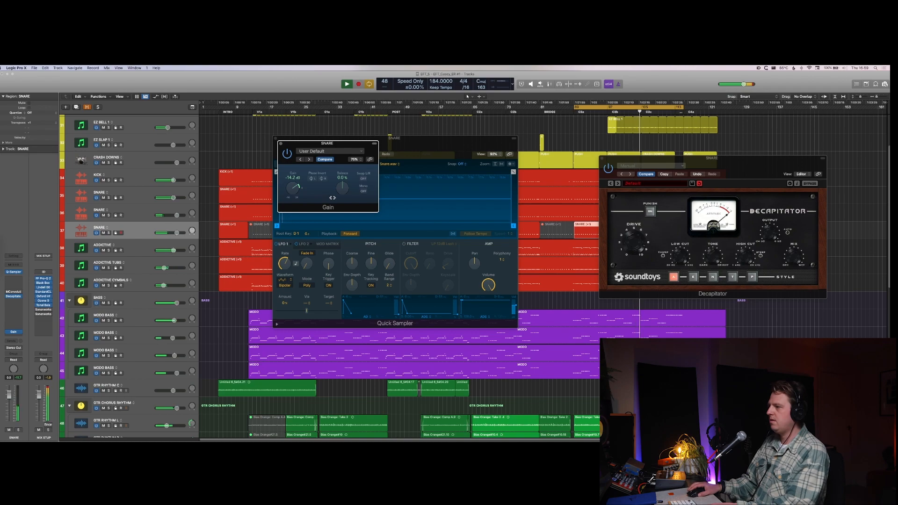
key("v")
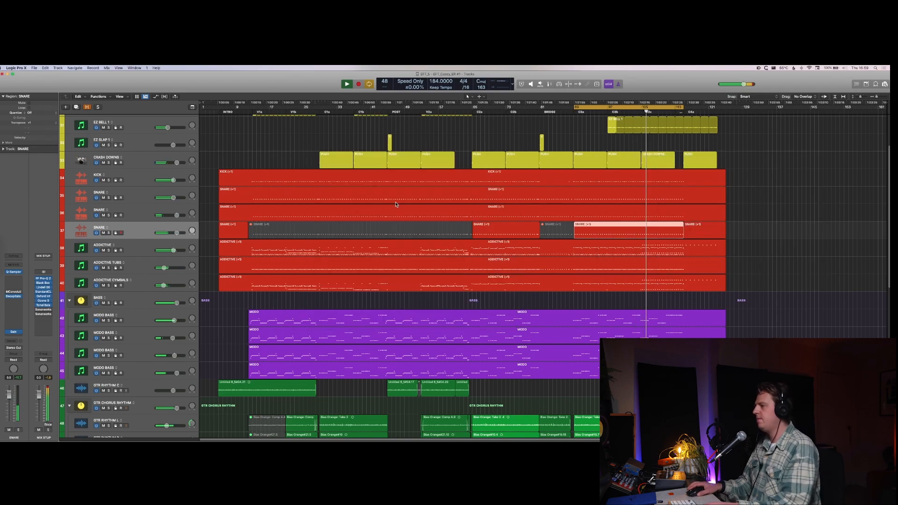
Step: Audition the EZ BELL 1 region by cycling it and soloing its track briefly
scroll(531, 175, "down", 10)
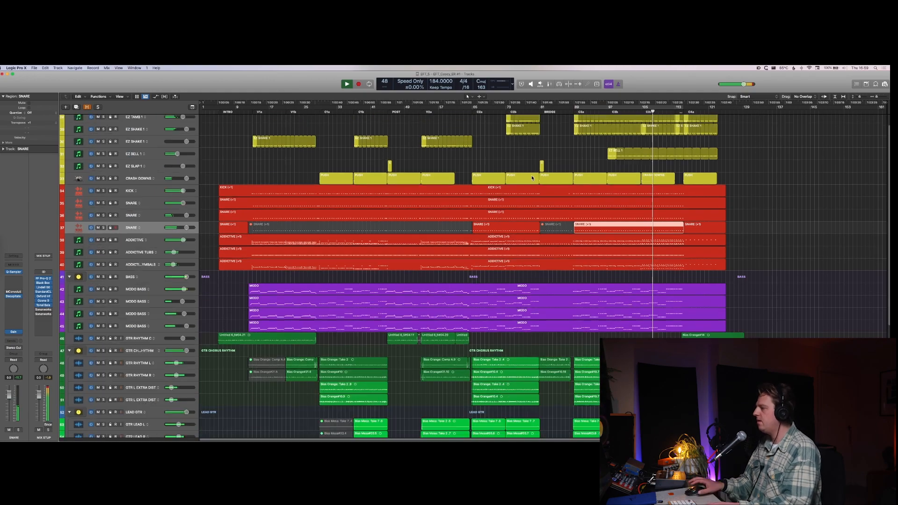
scroll(746, 258, "up", 12)
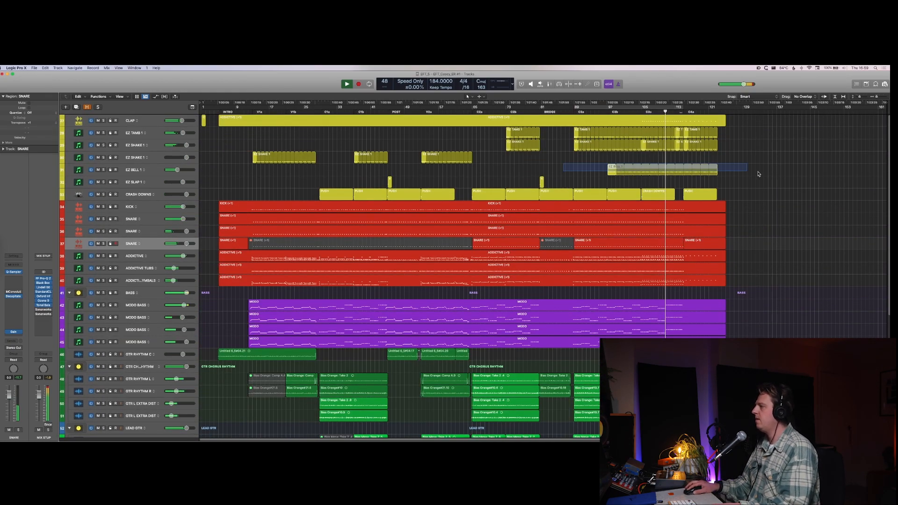
left_click(767, 173)
key("super+u")
key("s")
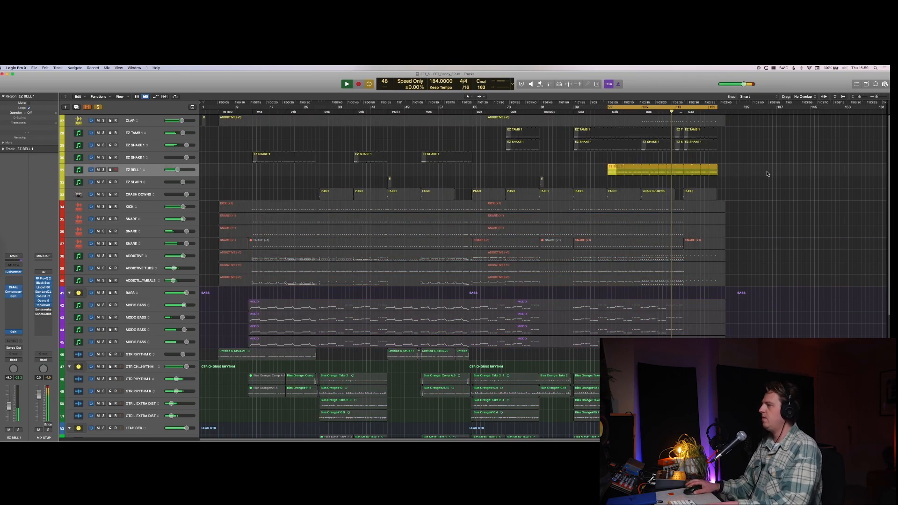
key("s")
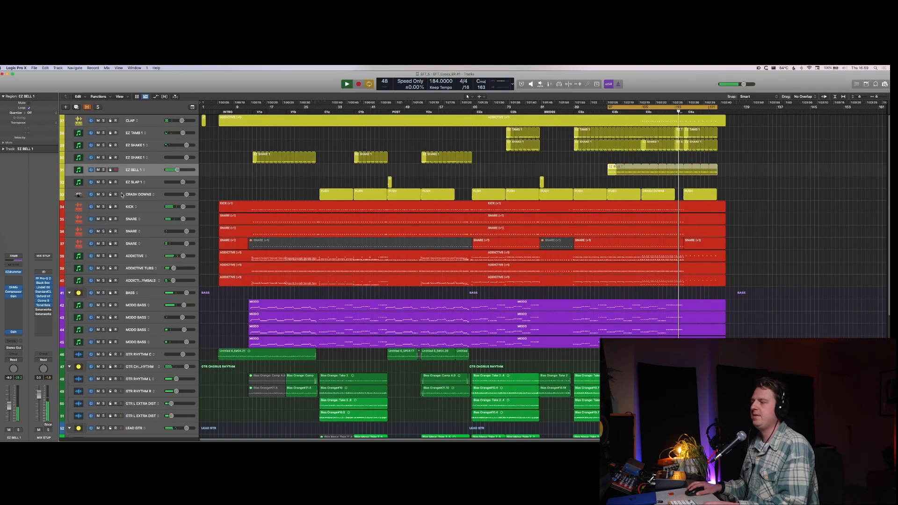
key("c")
Step: Look over the bass, guitar and vocal tracks below the drums
scroll(474, 248, "down", 8)
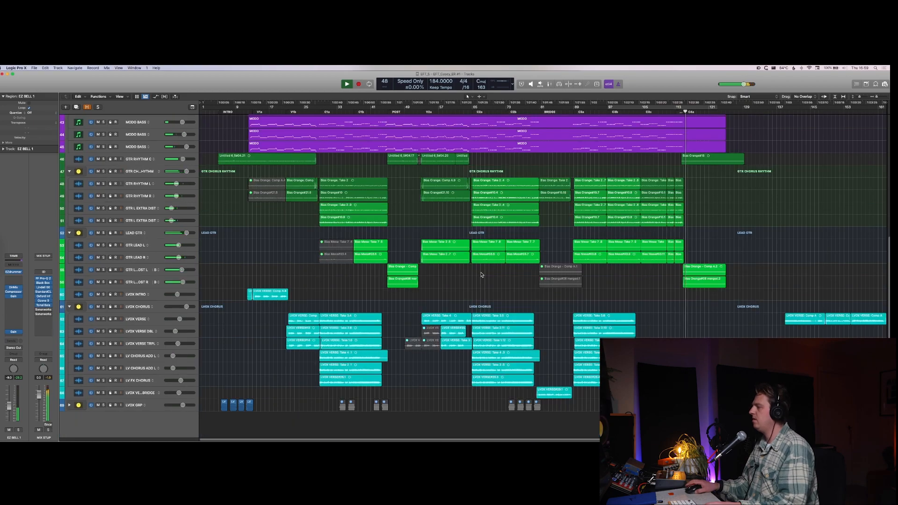
key("super+Up")
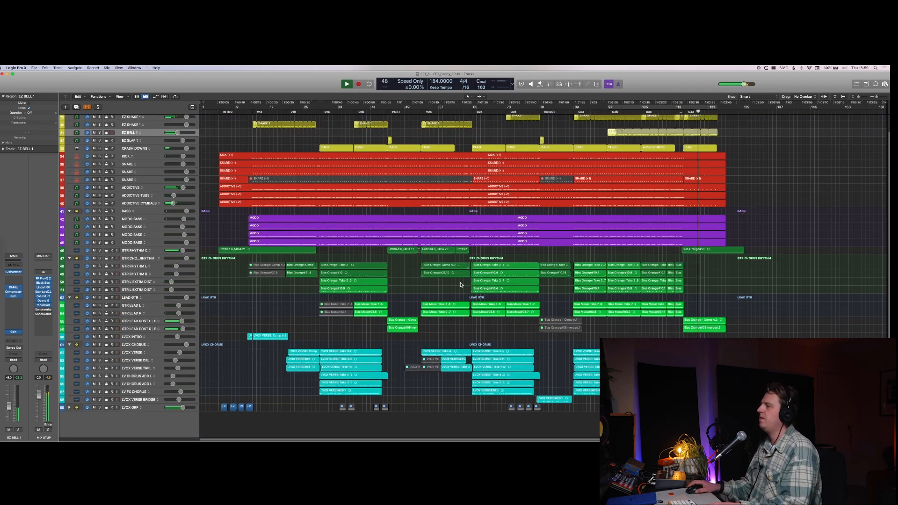
scroll(461, 285, "up", 2)
key("super+Down")
scroll(573, 209, "up", 6)
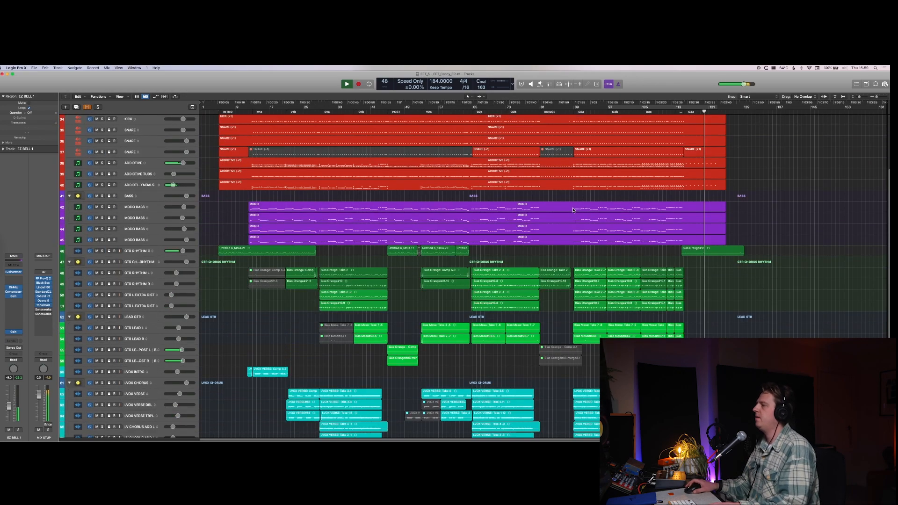
key("super+Down")
key("super+Down")
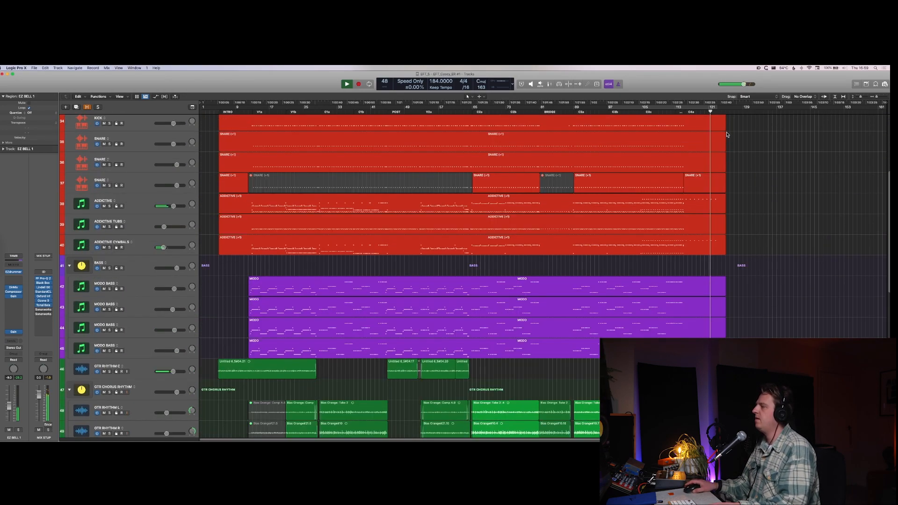
Step: Duplicate the CLAP track
scroll(721, 147, "up", 5)
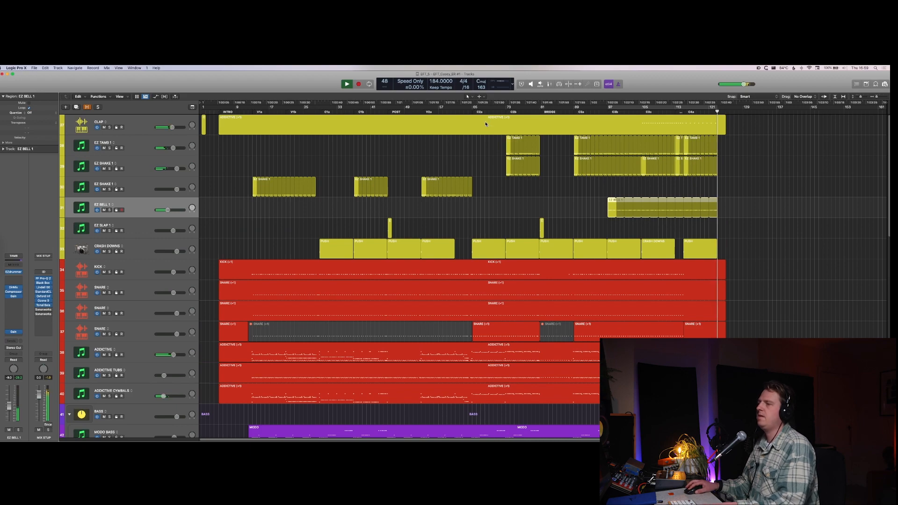
left_click(668, 131)
key("super+Down")
key("super+Down")
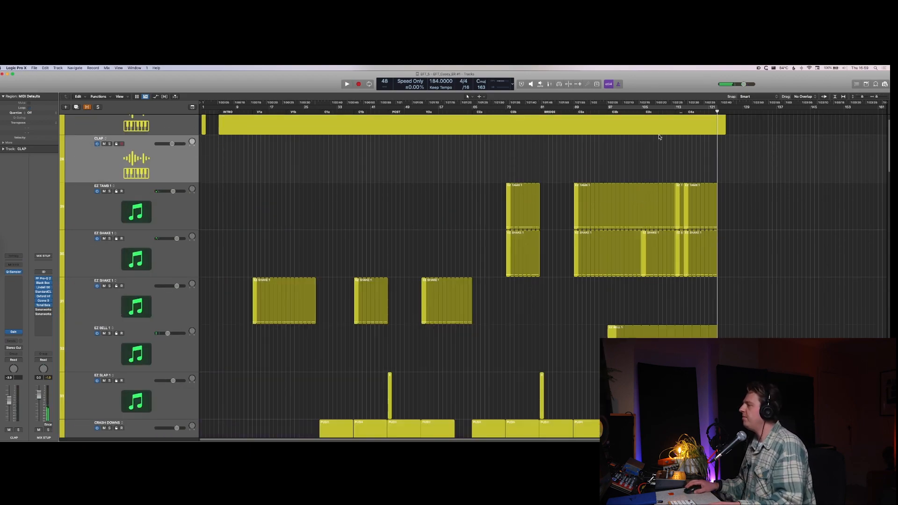
scroll(659, 137, "up", 2)
Step: Split the CLAP region at the start of section C3c and copy its final part onto the new CLAP track
left_click(634, 156)
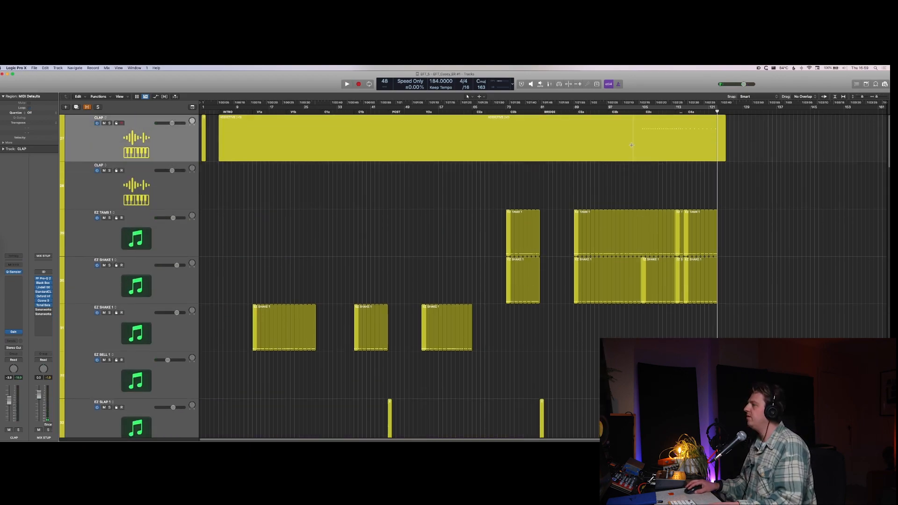
left_click(641, 148)
left_click_drag(657, 169, 657, 171)
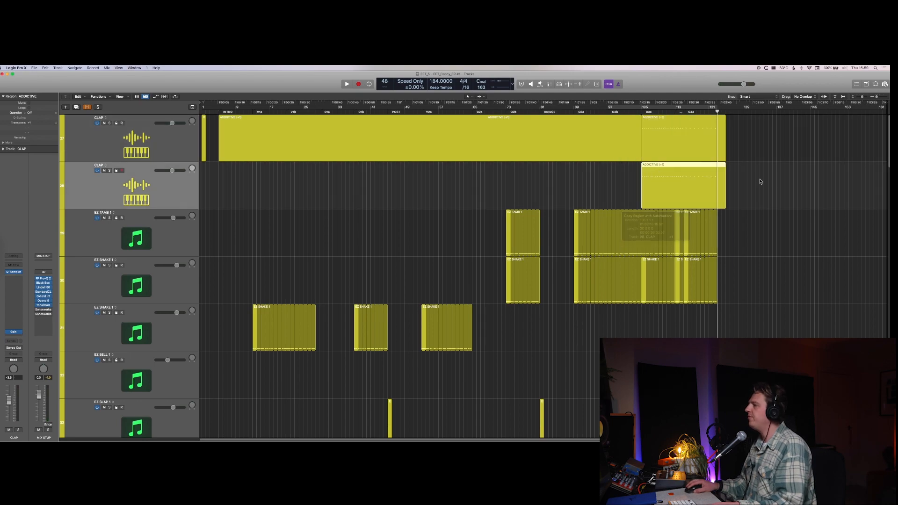
Step: Solo the duplicate CLAP track and load the MOF Clap 2 setting into its Quick Sampler
key("s")
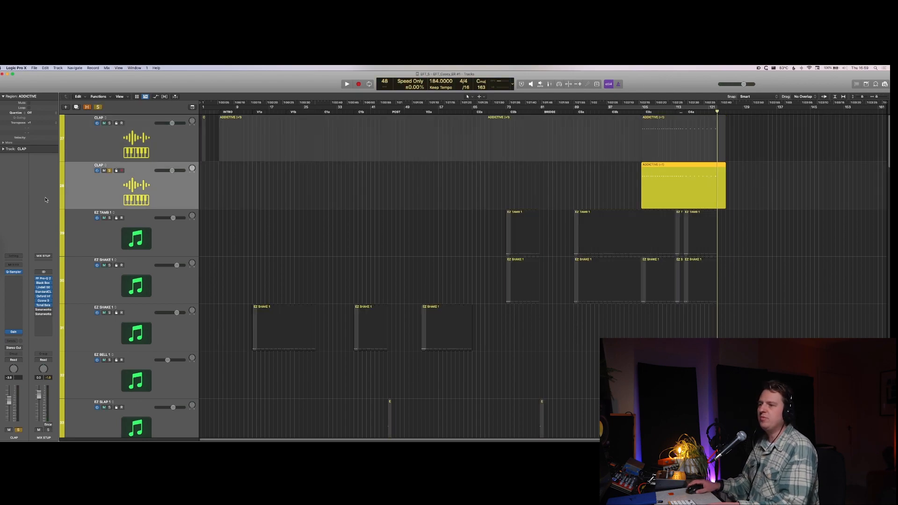
left_click(14, 273)
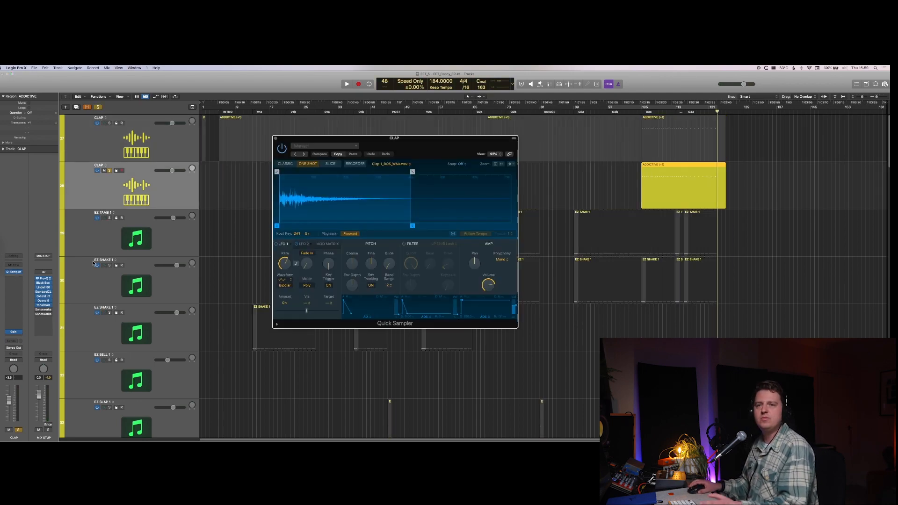
left_click(320, 145)
mouse_move(374, 269)
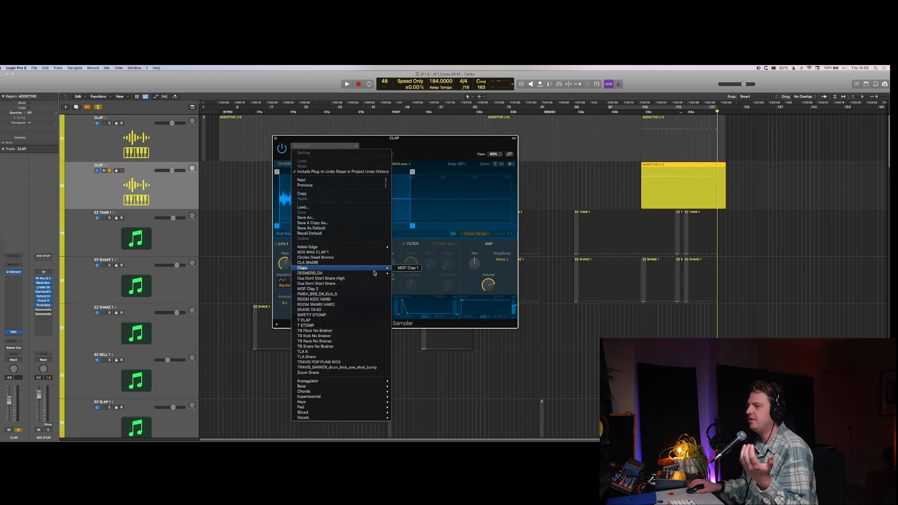
left_click(374, 289)
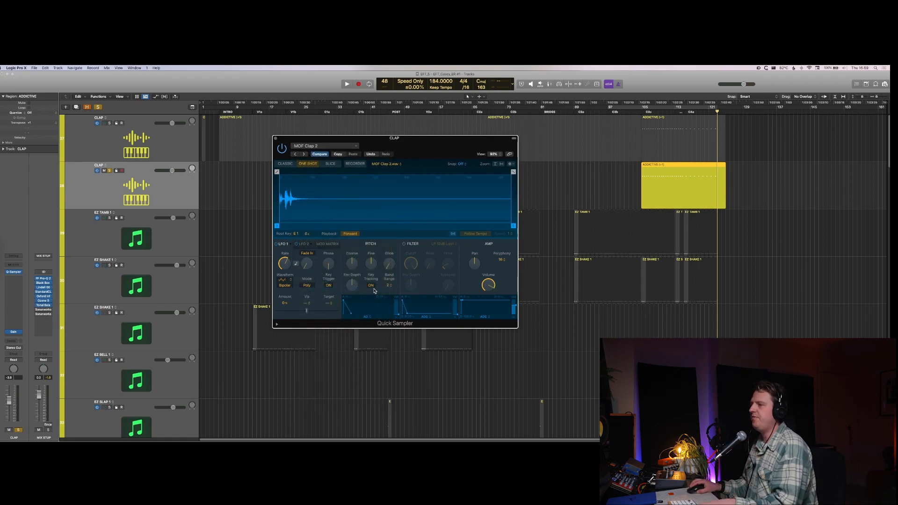
Step: Set the cycle range to the copied ADDICTIVE clap region and play it from its start
key("space")
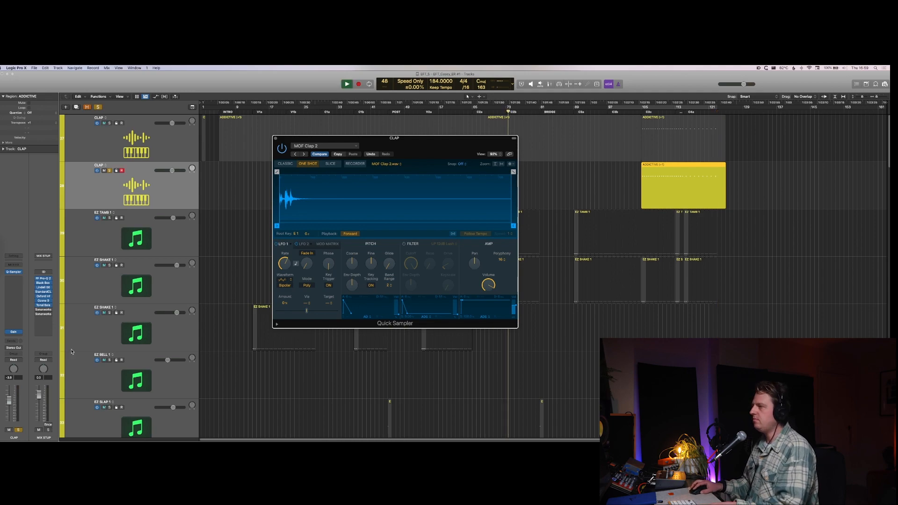
key("super+u")
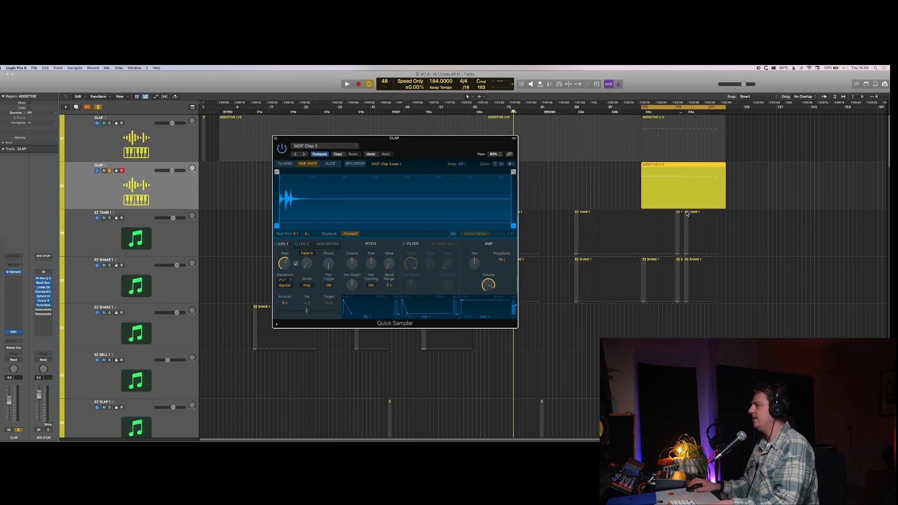
key("space")
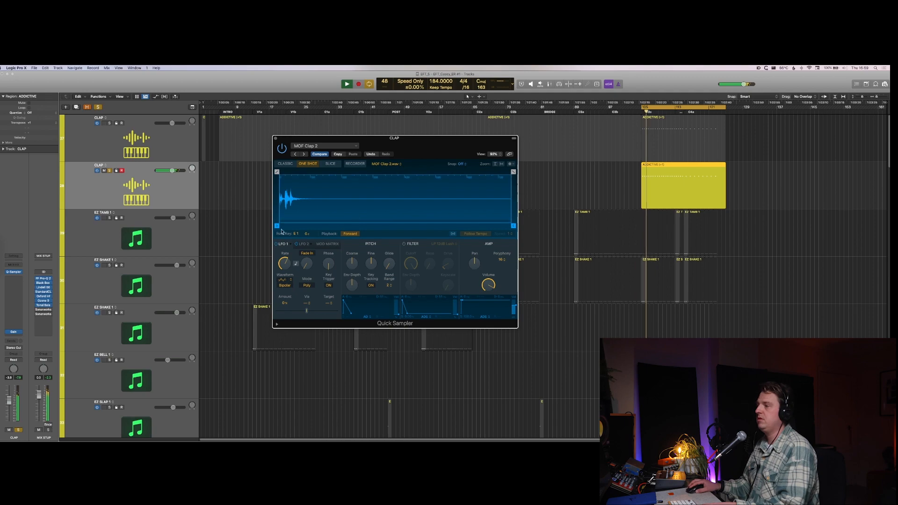
Step: Open the copied clap region in the Piano Roll and transpose all its notes down by several octaves
double_click(670, 197)
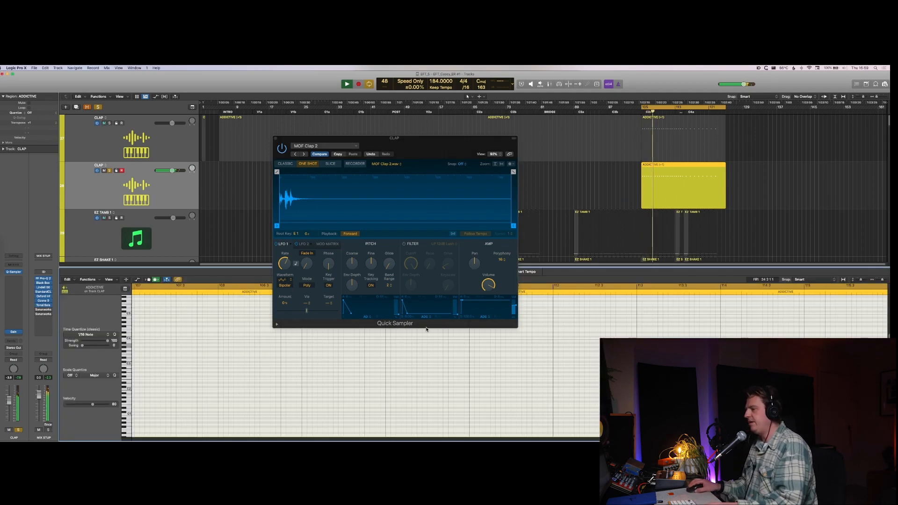
key("super+Left")
key("super+Left")
key("super+Left")
key("super+Left")
key("super+Up")
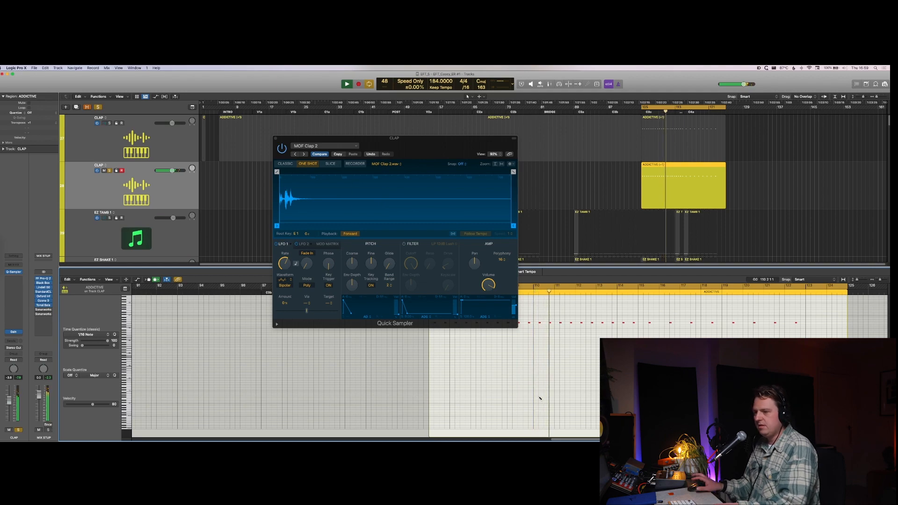
key("super+a")
key("alt+shift+Down")
key("alt+shift+Down")
key("alt+shift+Down")
key("alt+shift+Down")
key("alt+shift+Down")
key("alt+shift+Down")
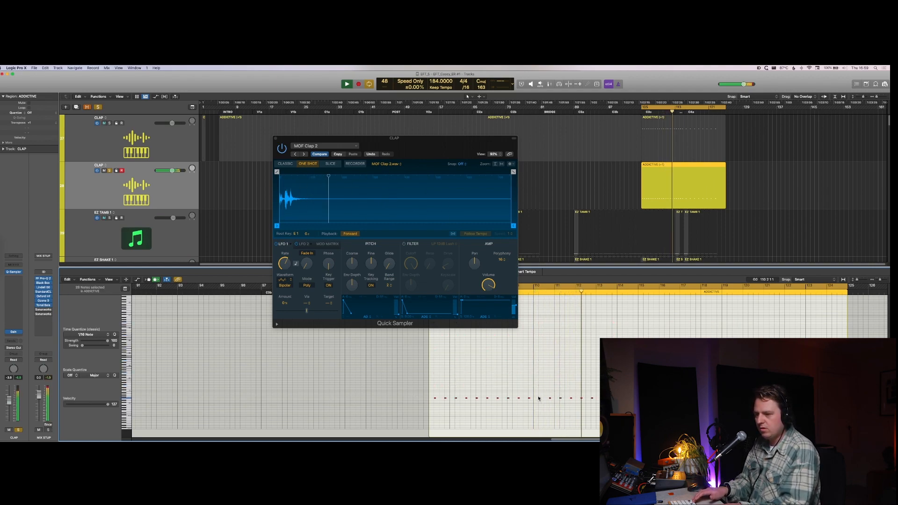
key("alt+shift+Down")
key("alt+shift+Up")
Step: Raise the selected clap notes by six semitones
key("alt+Up")
key("alt+Up")
key("alt+Up")
key("alt+Up")
key("alt+Up")
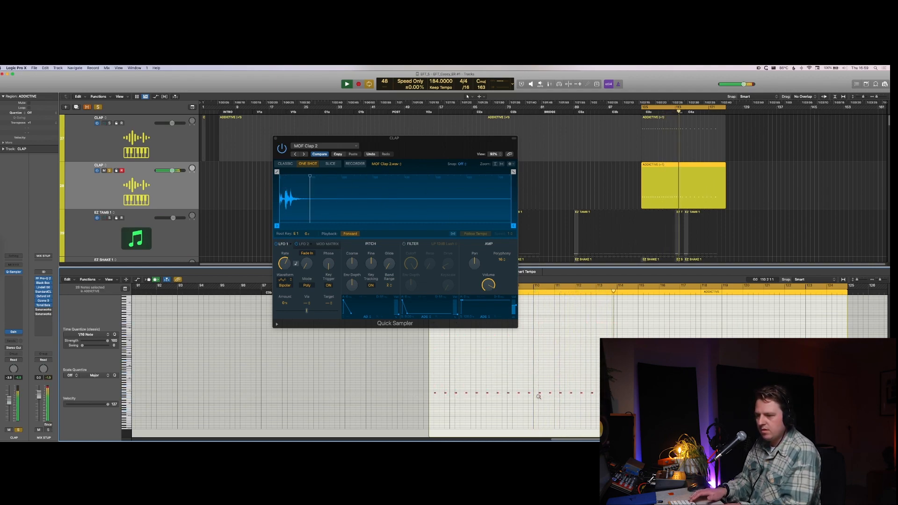
key("alt+Up")
key("alt+Up")
key("alt+Up")
key("alt+Up")
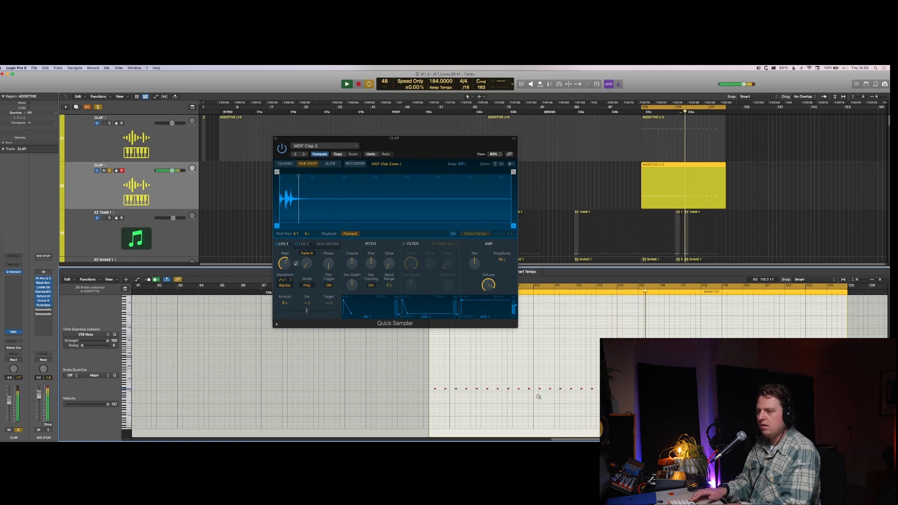
Step: Unsolo the new CLAP track and set its Gain plug-in to -17.1 dB while listening in the full mix
key("s")
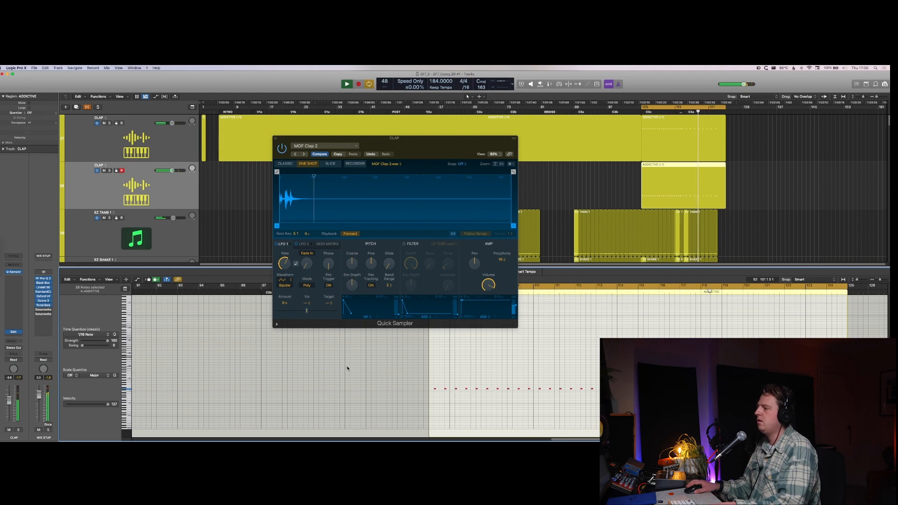
left_click(13, 332)
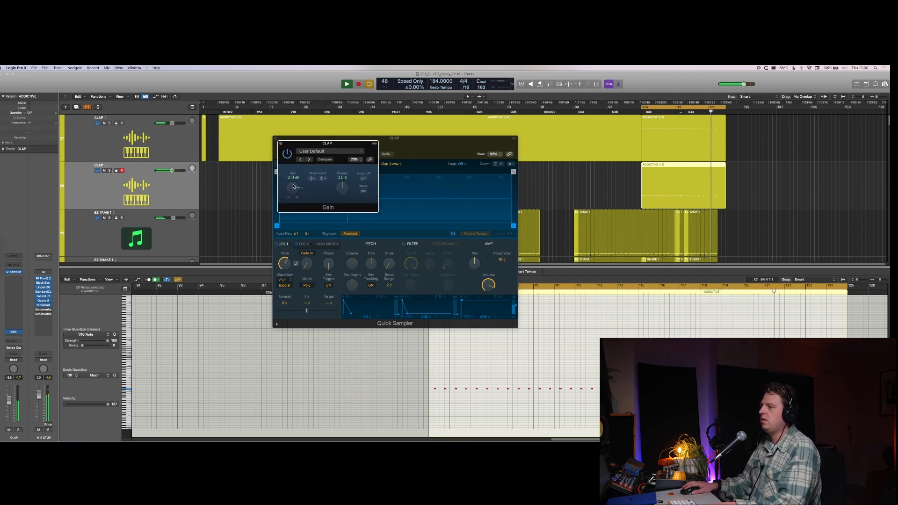
left_click_drag(293, 186, 291, 228)
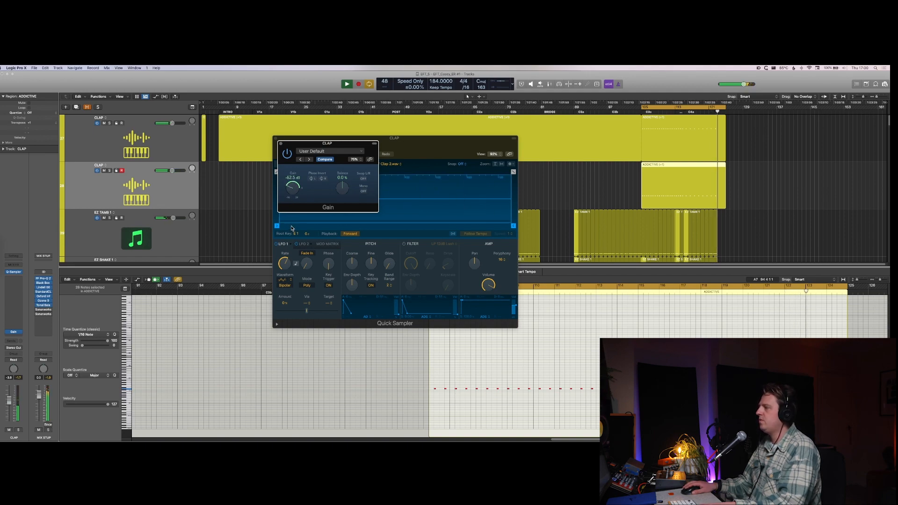
key("space")
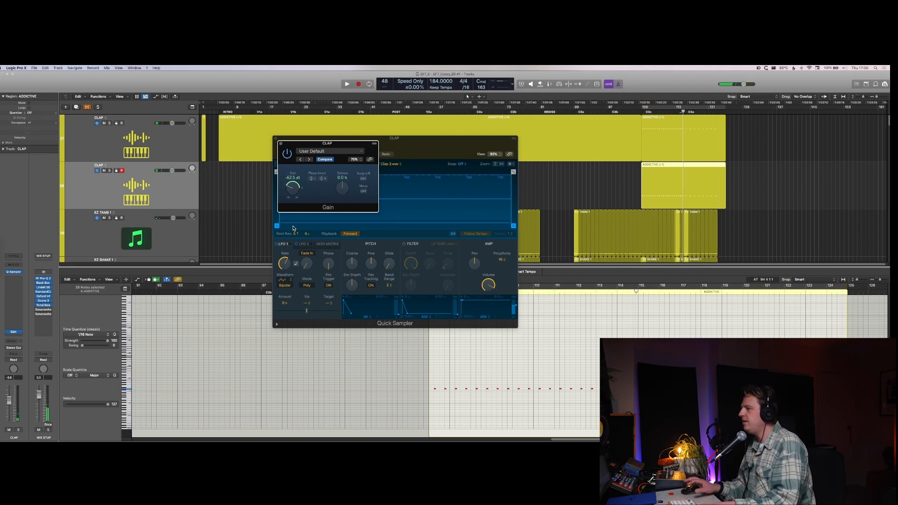
key("space")
left_click_drag(293, 191, 292, 189)
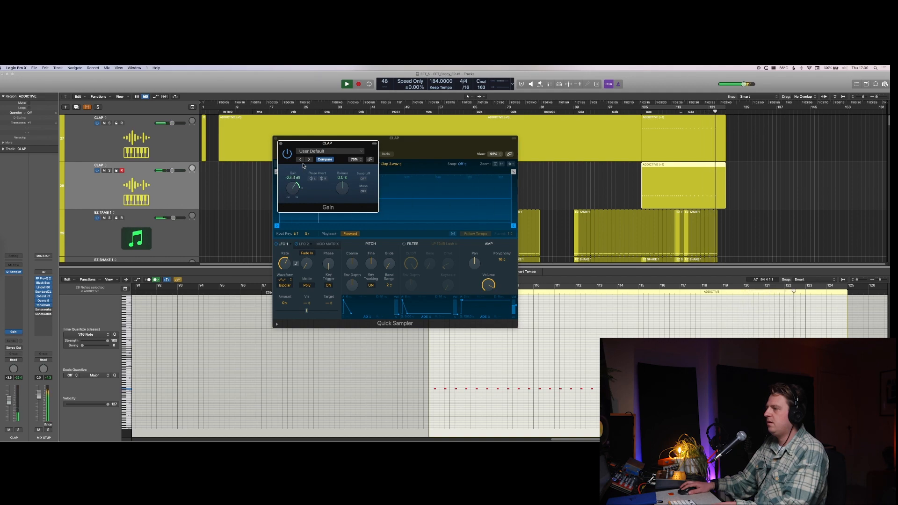
key("space")
key("space")
mouse_move(295, 191)
left_mouse_down()
mouse_move(298, 182)
mouse_move(294, 191)
left_mouse_up()
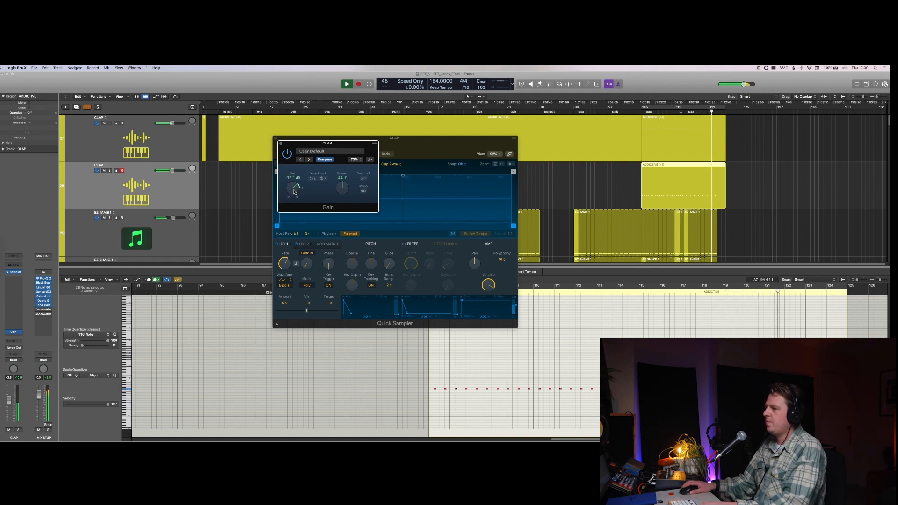
key("space")
key("v")
Step: Solo the new CLAP track, insert the Little Plate reverb on it and audition the sound
key("s")
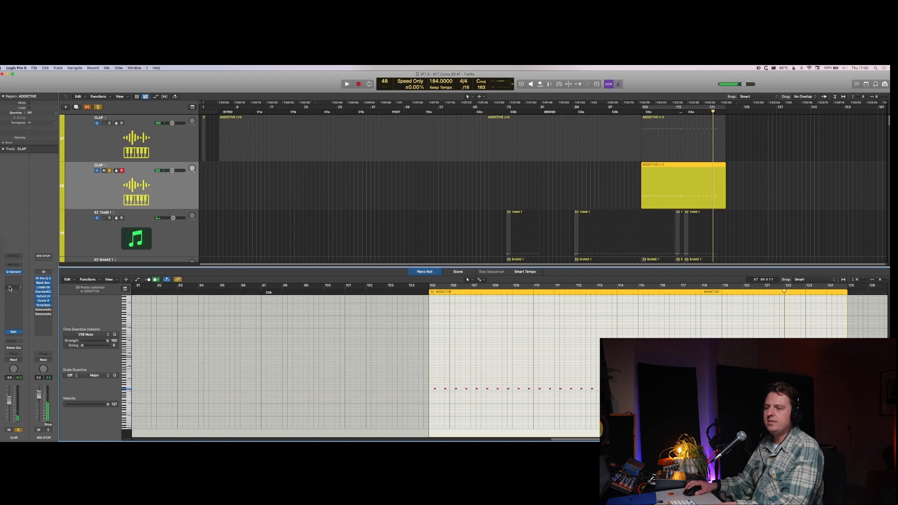
left_click(10, 287)
mouse_move(28, 351)
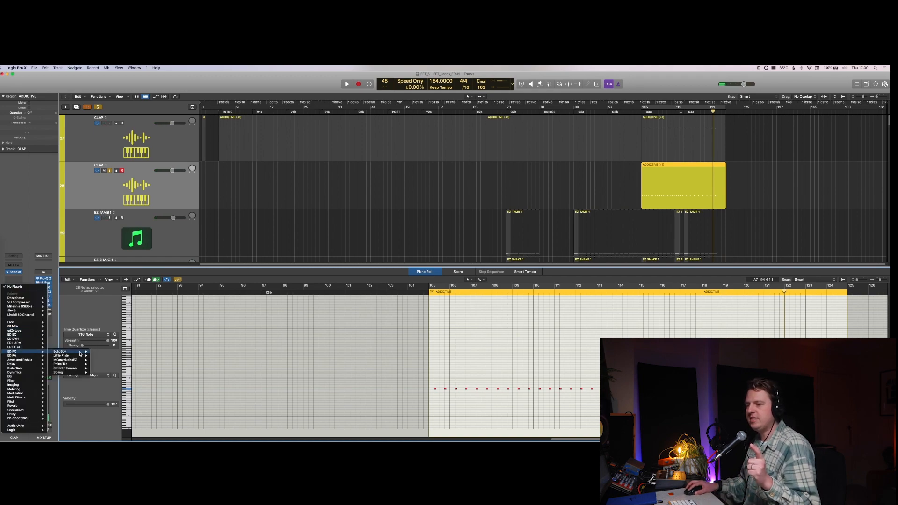
left_click(102, 356)
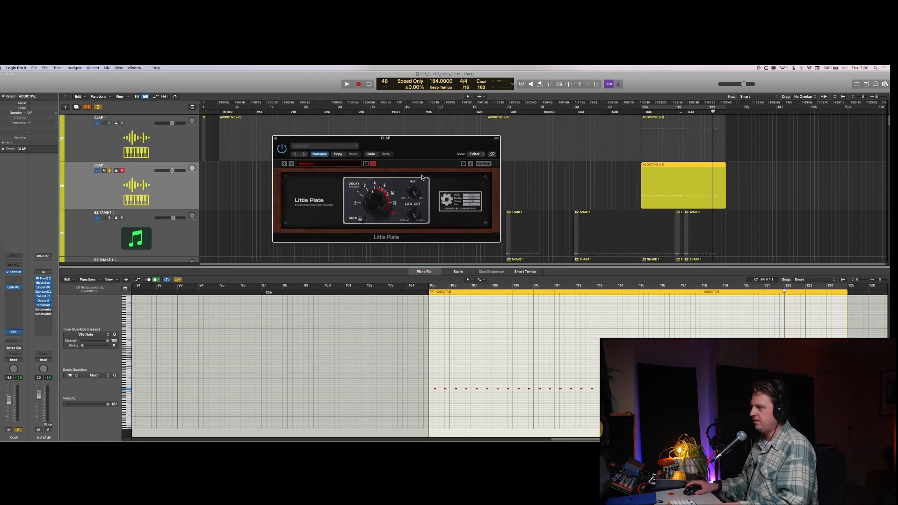
key("space")
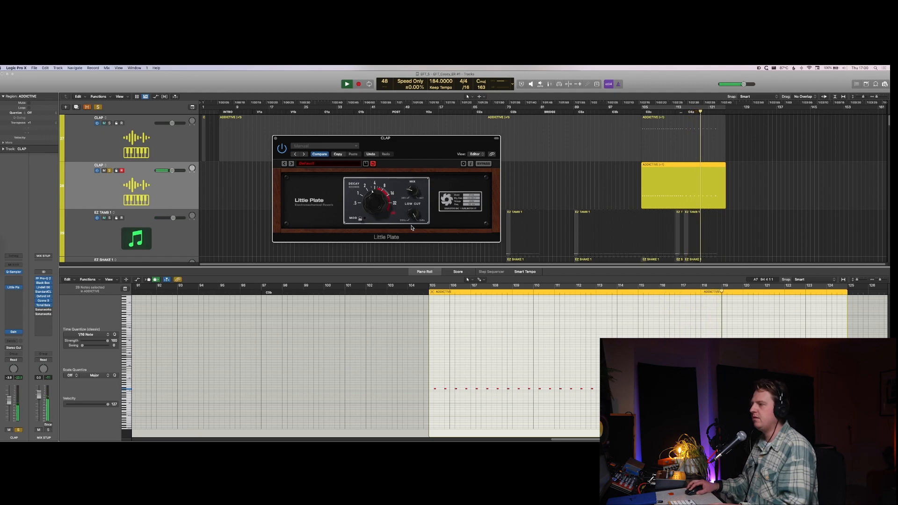
key("space")
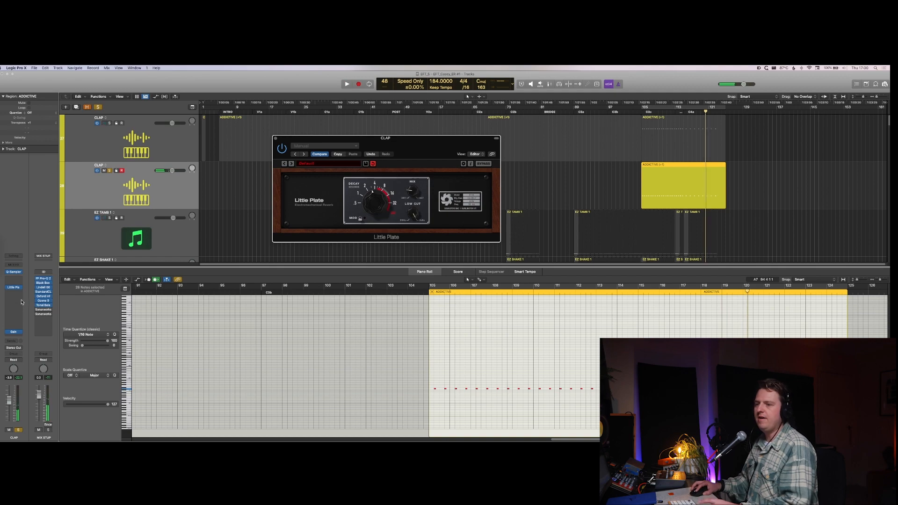
Step: Insert Devil-Loc Deluxe after the reverb, adjust its Mix during playback and unsolo the track
left_click(21, 302)
mouse_move(21, 358)
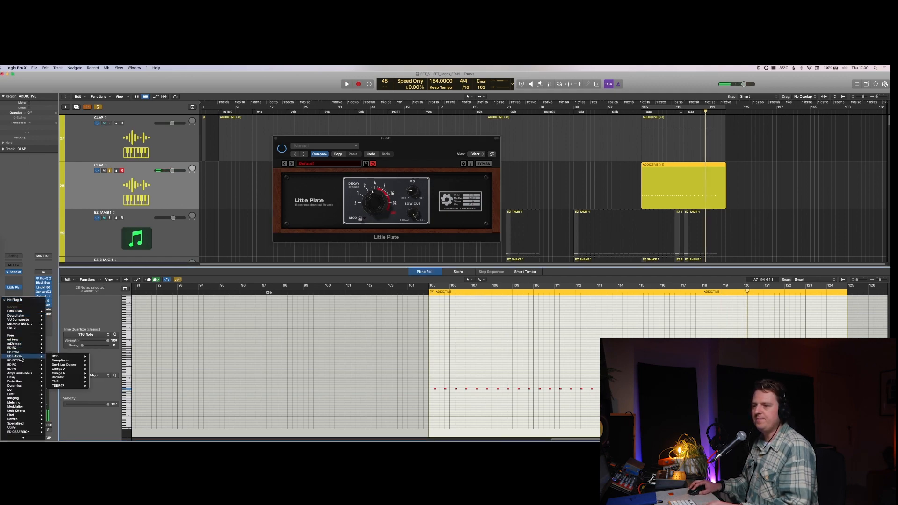
left_click(75, 364)
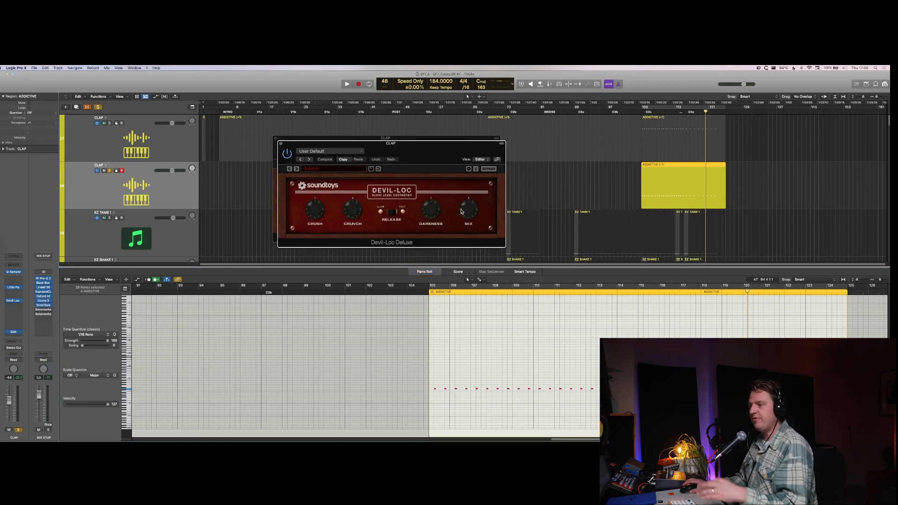
key("space")
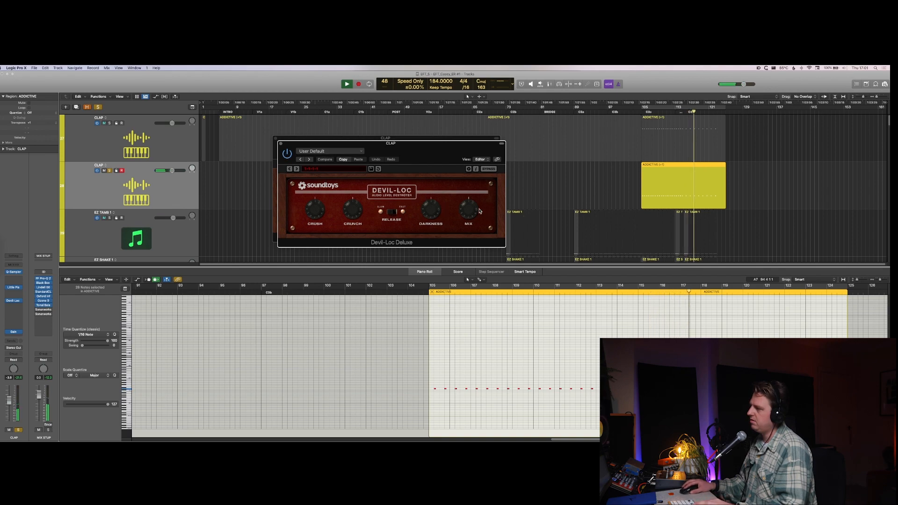
left_click_drag(470, 208, 470, 170)
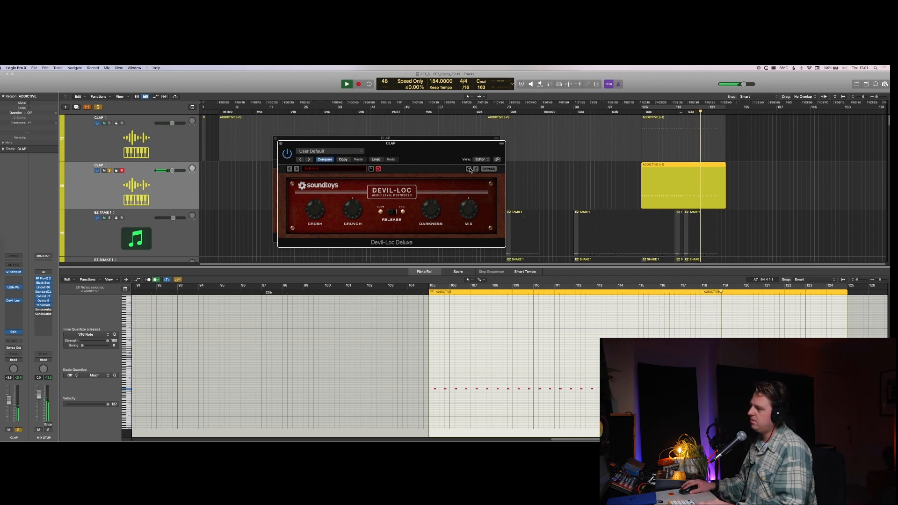
key("ctrl+s")
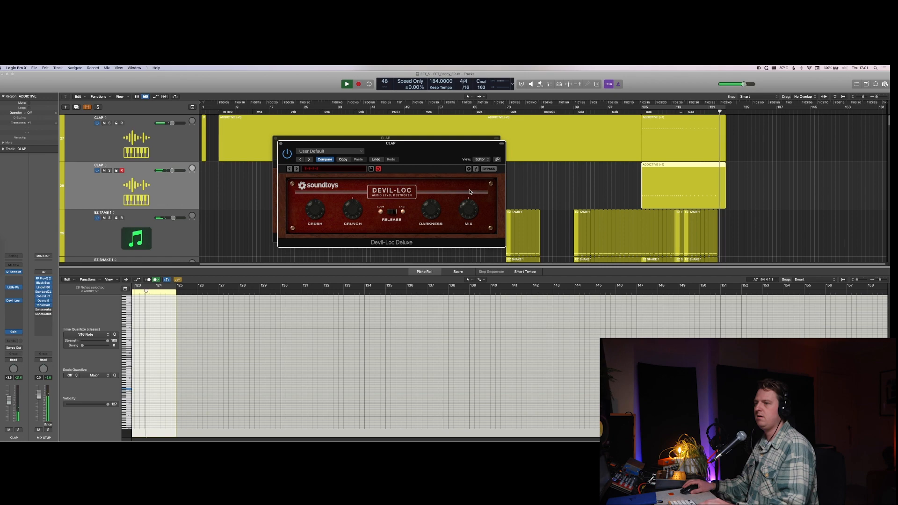
key("v")
key("x")
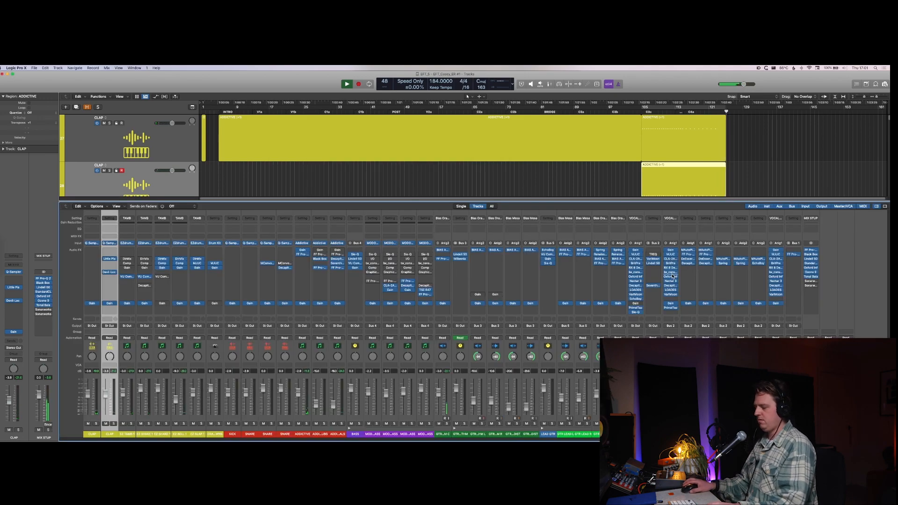
key("x")
Step: Shorten the final EZ TAMB 1 and EZ SHAKE 1 regions together so they end with the CRASH DOWNS region
key("super+Up")
key("super+Right")
key("super+Right")
key("super+Right")
key("super+Right")
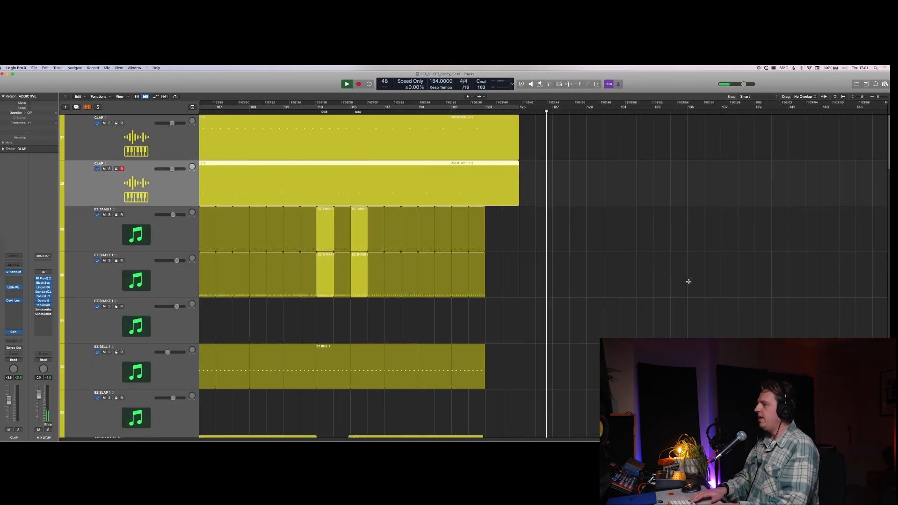
key("super+Up")
key("super+Up")
key("super+Right")
key("super+Right")
key("super+Right")
key("super+Right")
key("space")
scroll(426, 234, "left", 5)
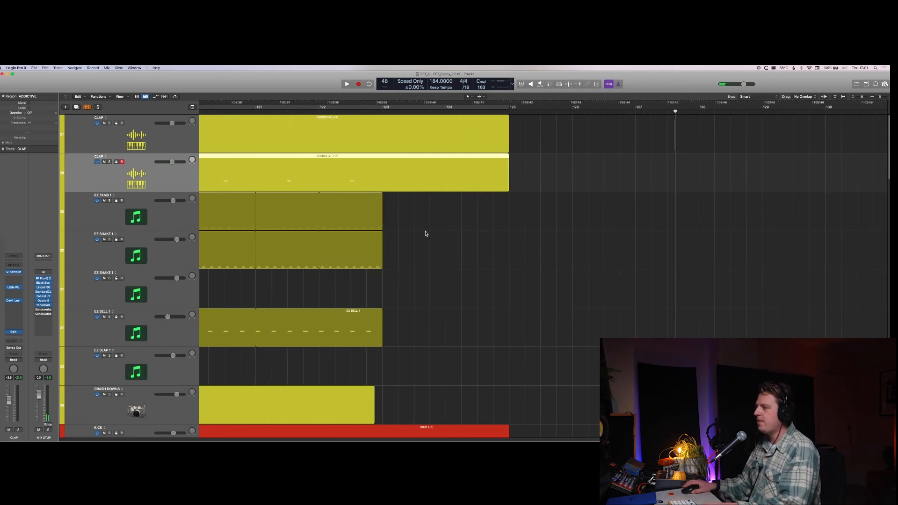
left_click_drag(417, 218, 379, 262)
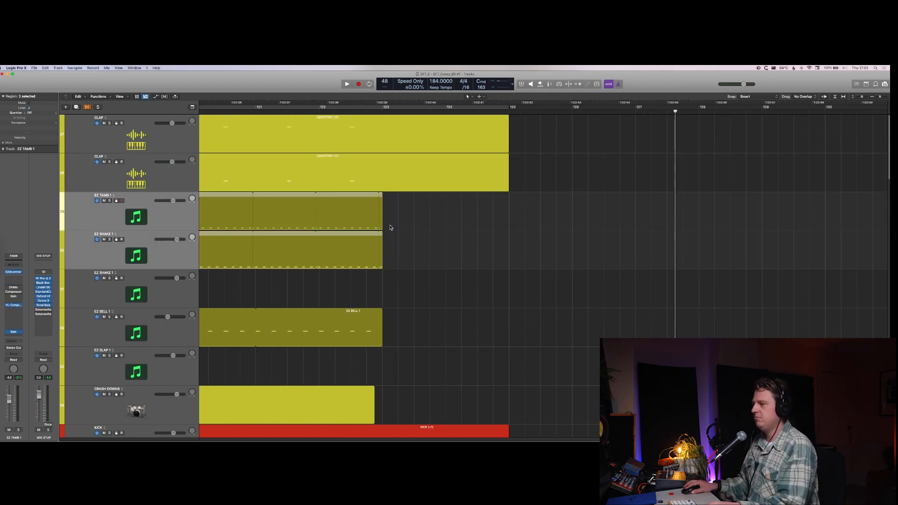
key("Delete")
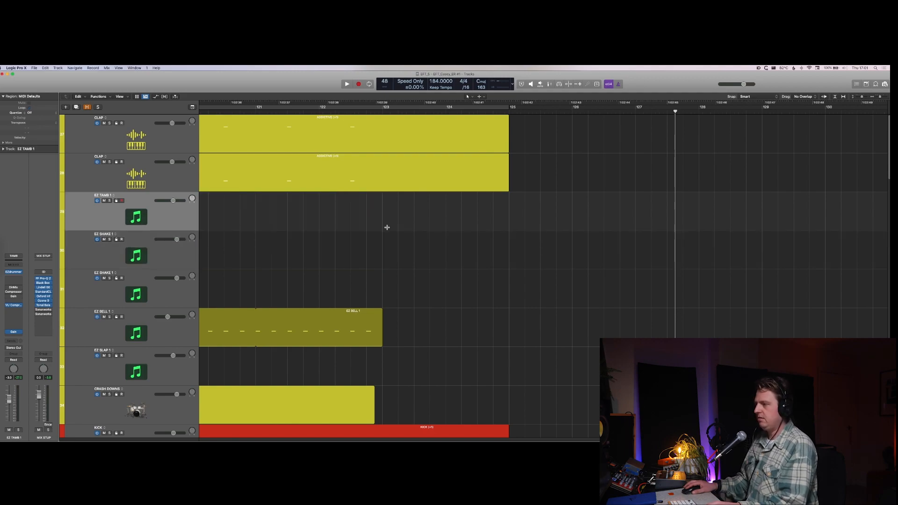
key("super+z")
left_click_drag(384, 230, 376, 236)
Step: Play back the end of the song to check the shortened tambourine and shaker
key("comma")
key("comma")
key("comma")
key("comma")
key("comma")
key("comma")
key("space")
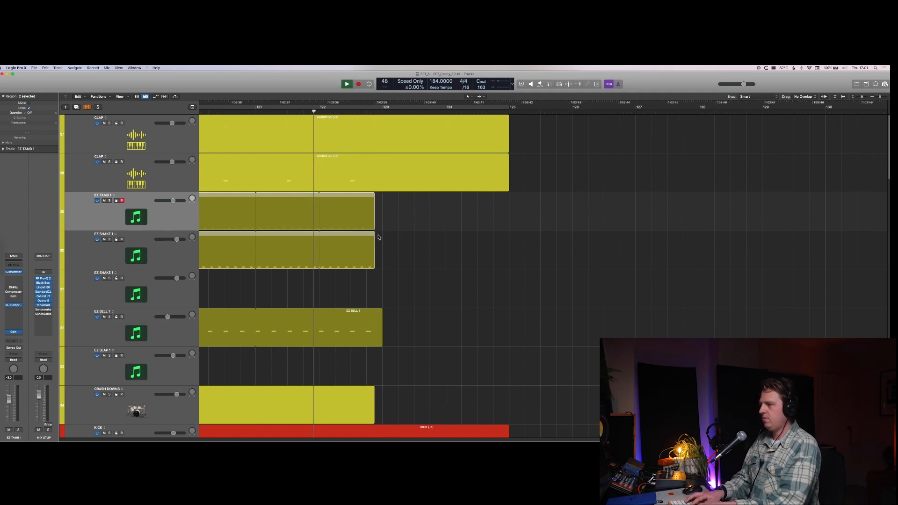
key("super+Left")
key("super+Up")
key("super+Up")
key("super+Up")
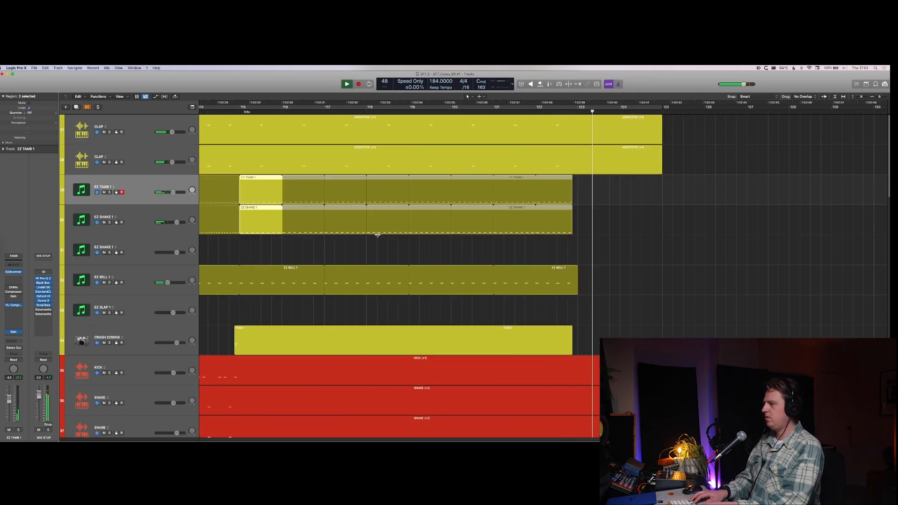
Step: Look through the drum, bass, guitar and vocal tracks at the song's end during playback to see how each one finishes
key("super+Left")
key("super+Up")
key("super+Up")
key("super+Up")
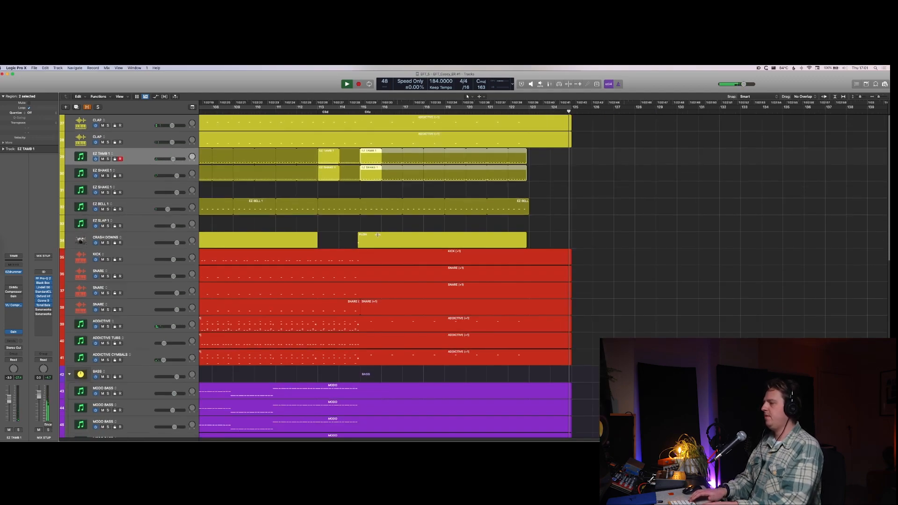
key("super+Up")
key("super+Up")
key("super+Down")
key("super+Down")
key("super+Down")
key("super+Down")
scroll(431, 288, "down", 15)
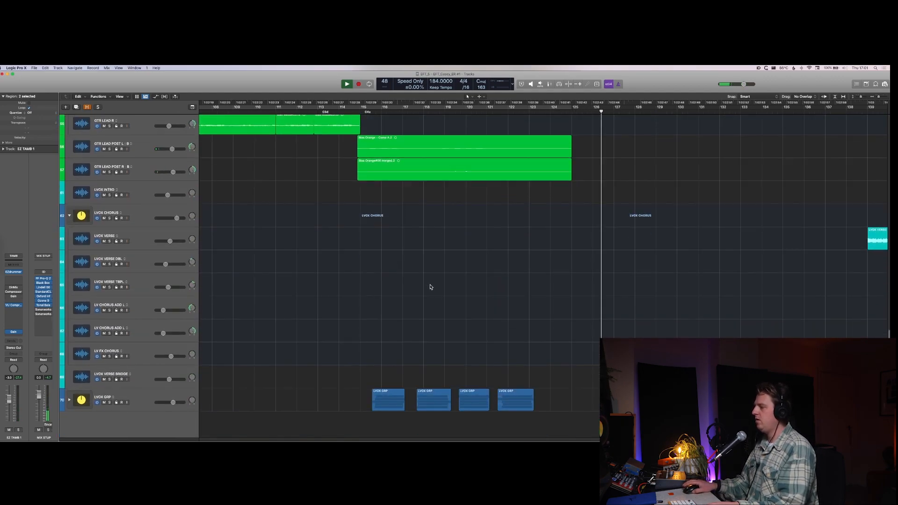
scroll(445, 298, "up", 10)
scroll(475, 297, "down", 6)
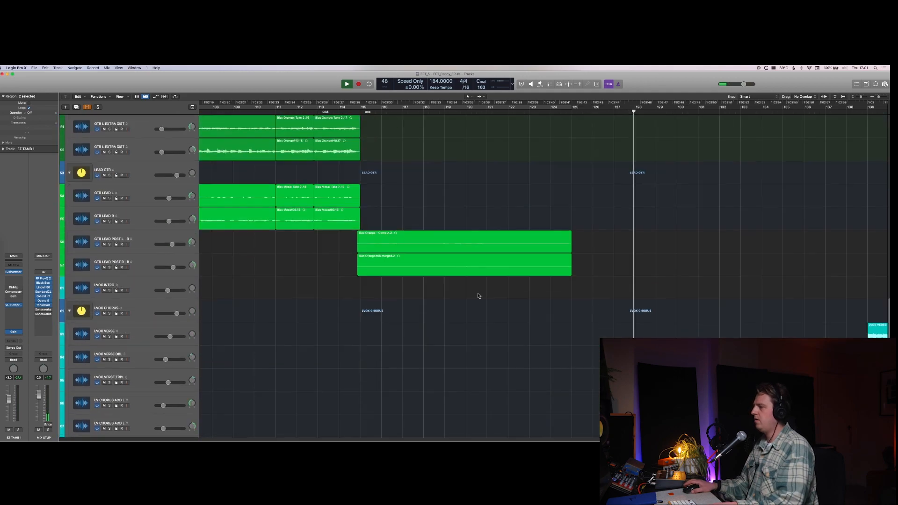
scroll(478, 296, "down", 1)
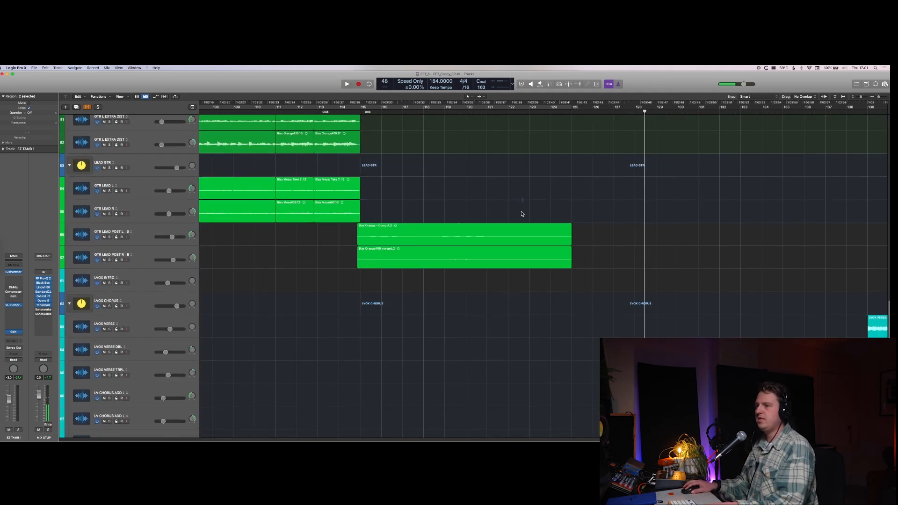
Step: Play the ending from bar 124 and add a short fade-out to the final GTR RHYTHM C region
left_click(562, 240)
left_click(559, 112)
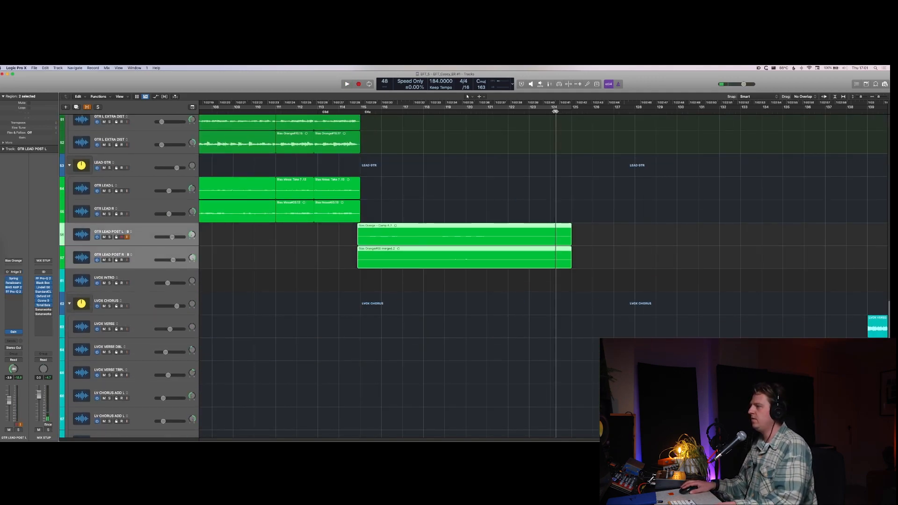
key("space")
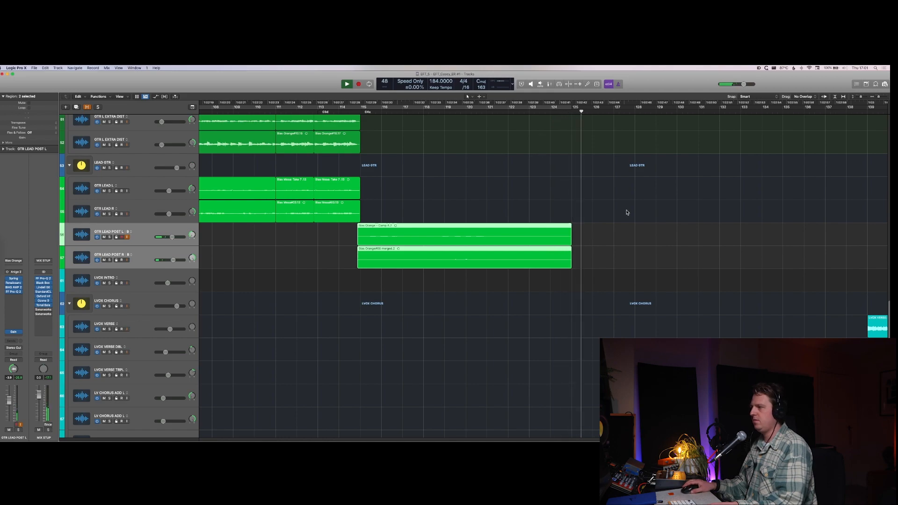
scroll(627, 211, "up", 5)
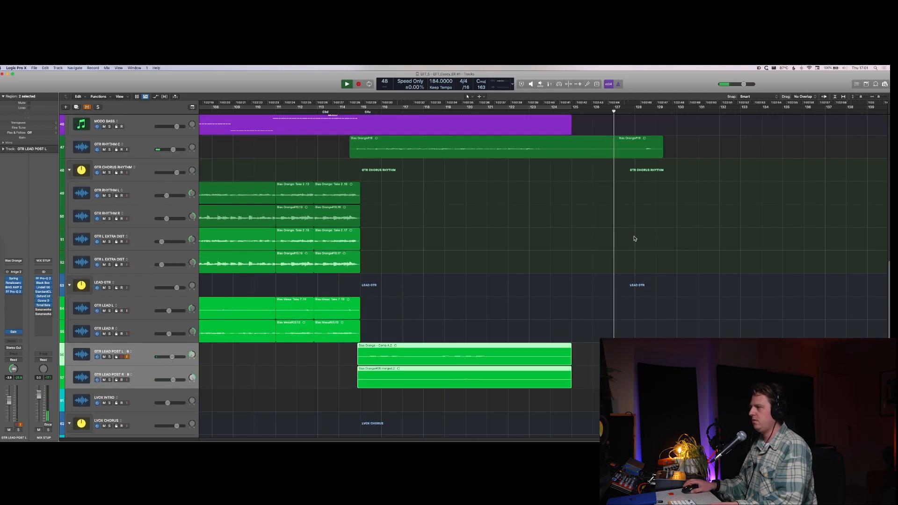
left_click(659, 136)
left_click_drag(658, 136, 654, 136)
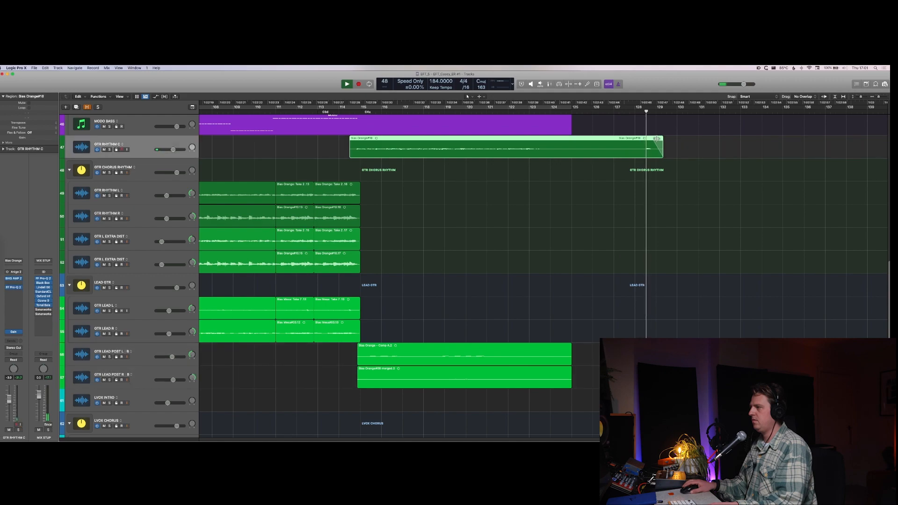
key("space")
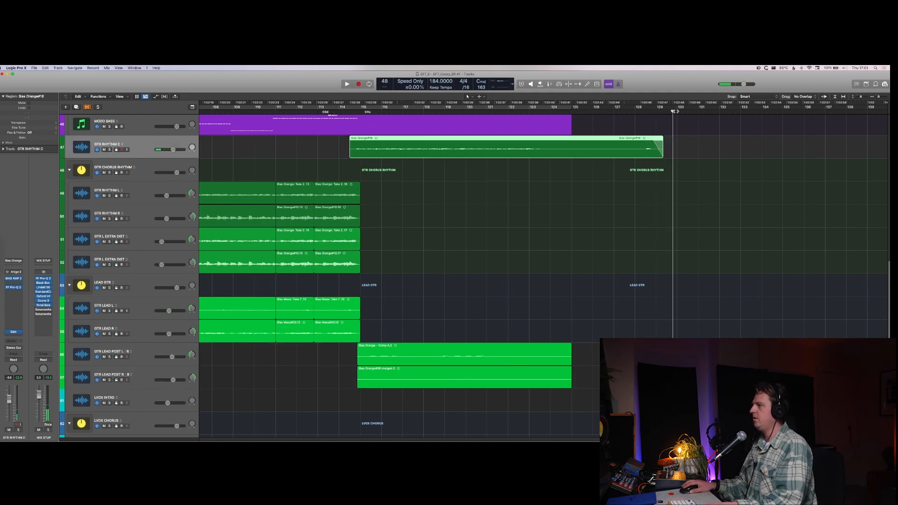
Step: Create an OUT marker at bar 130 after the ending and an IN marker at bar 4 before the intro
left_click(678, 111)
key("alt+apostrophe")
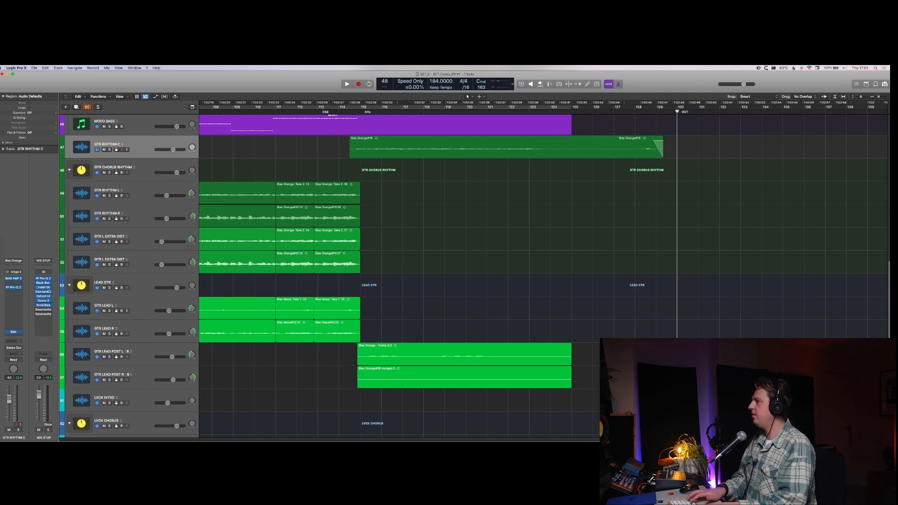
key("super+Left")
key("super+Left")
key("super+Left")
key("super+Left")
key("super+Left")
key("super+Left")
key("super+Left")
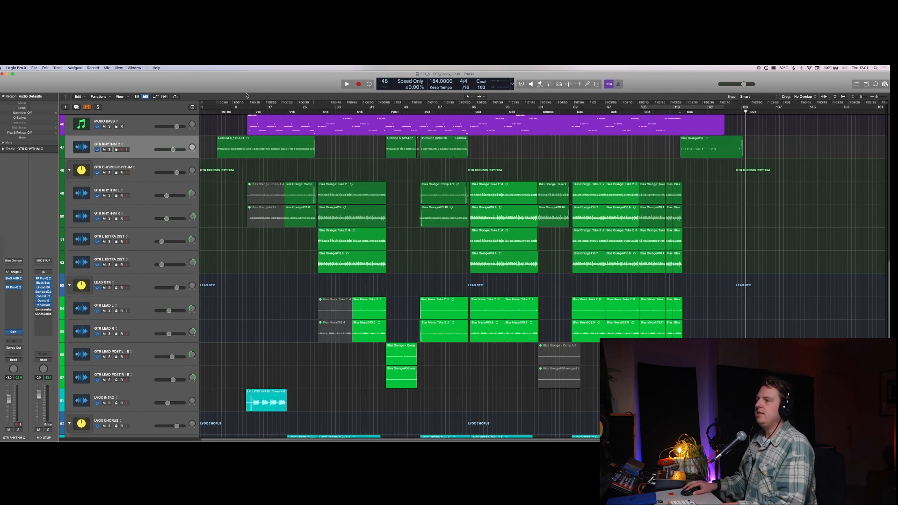
left_click(218, 112)
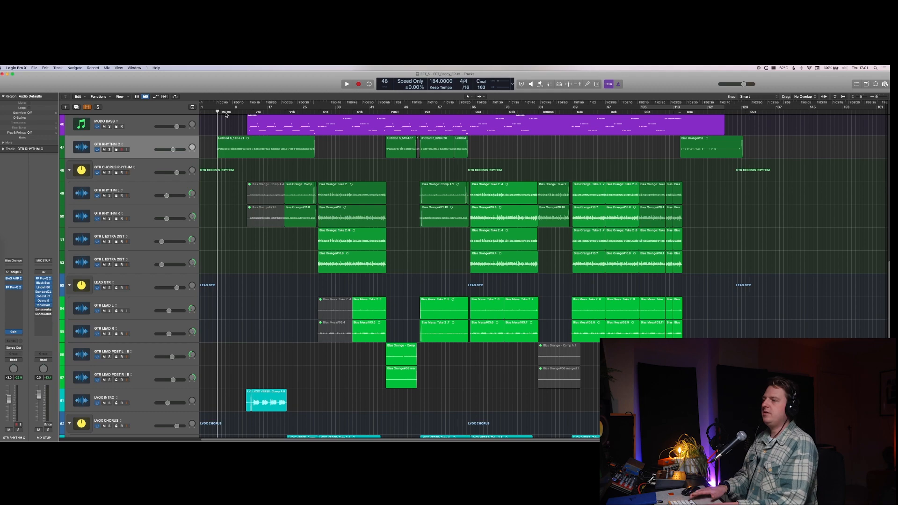
key("super+Right")
key("super+Right")
key("super+Right")
key("super+Right")
key("super+Right")
key("super+Right")
key("super+Right")
key("super+Right")
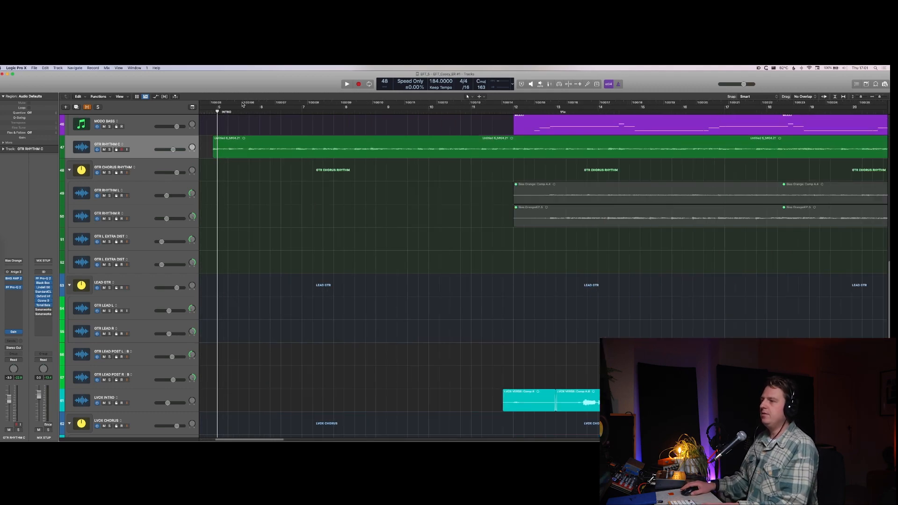
scroll(242, 140, "left", 5)
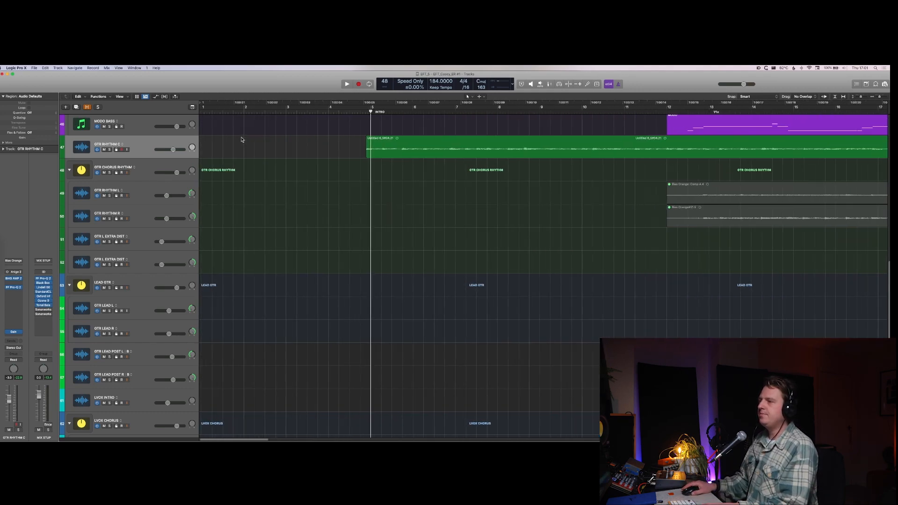
left_click(329, 110)
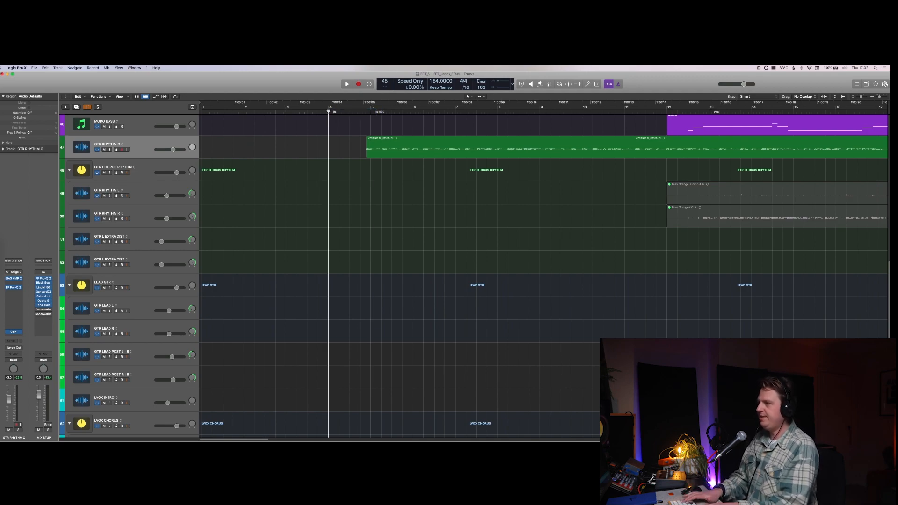
Step: Show the global tracks and enable a cycle range spanning the song from the IN marker to the OUT marker
key("g")
key("super+Left")
key("super+Left")
key("super+Left")
key("super+Left")
key("super+Left")
key("super+Left")
key("super+Left")
key("super+Left")
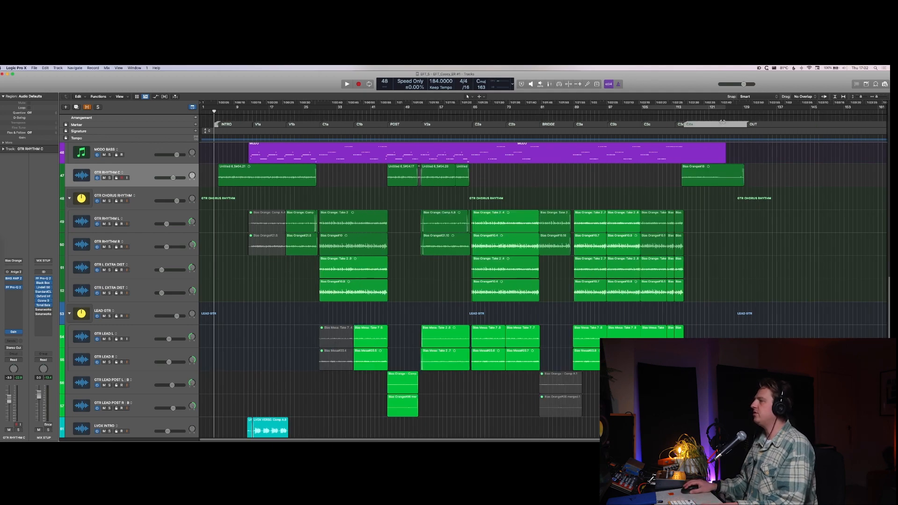
key("c")
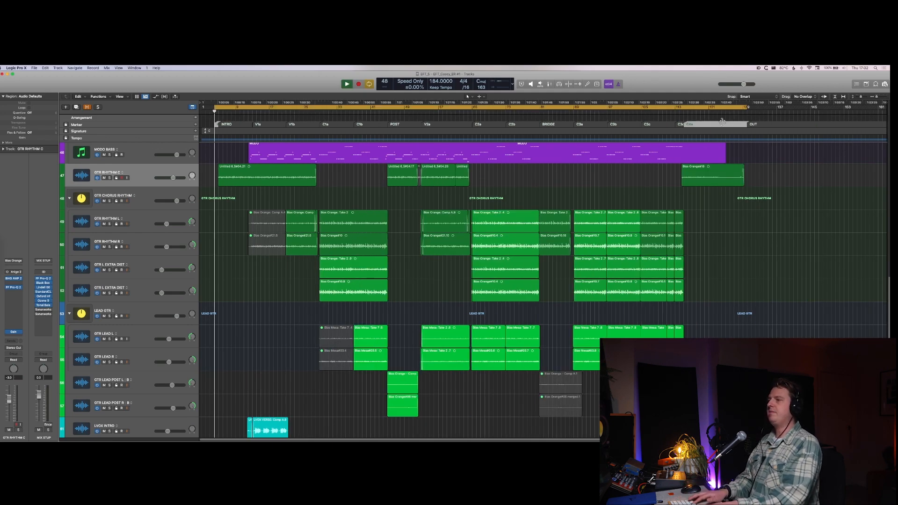
Step: Collapse the BASS, GTR CHORUS RHYTHM, LEAD GTR and LVOX CHORUS track stacks during playback and reduce the track height
key("super+Up")
key("super+Up")
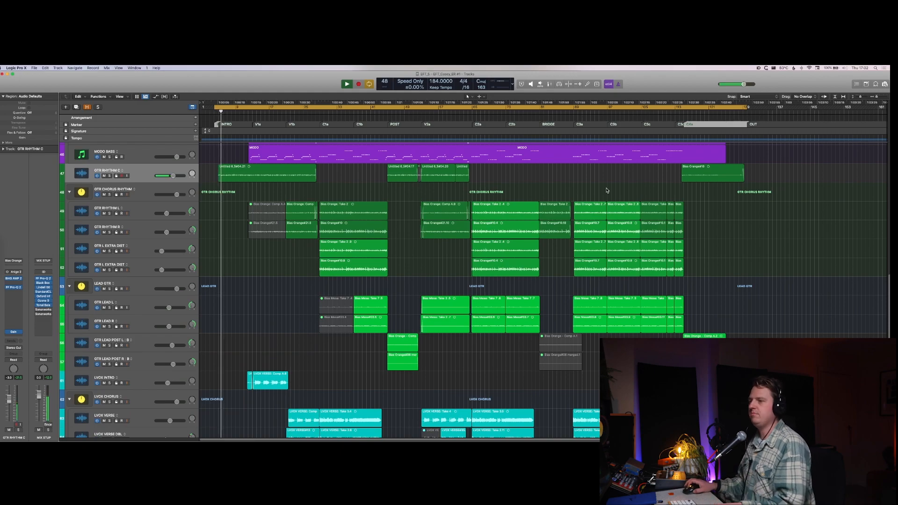
scroll(607, 191, "down", 5)
scroll(77, 241, "up", 3)
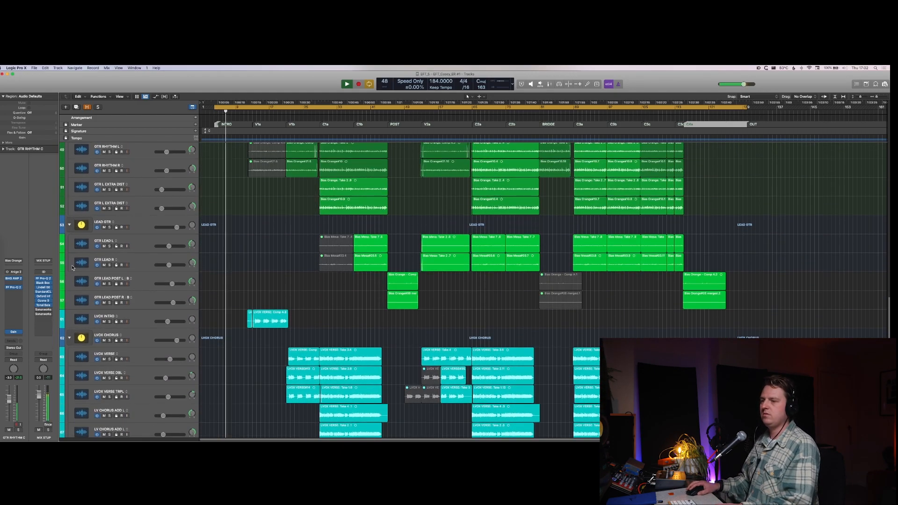
left_click(69, 225, "alt")
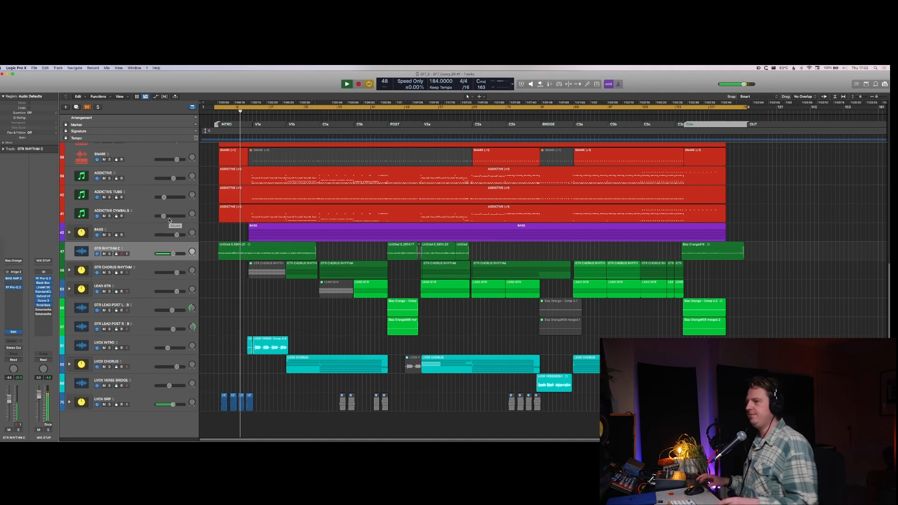
key("super+Up")
key("super+Up")
key("super+Up")
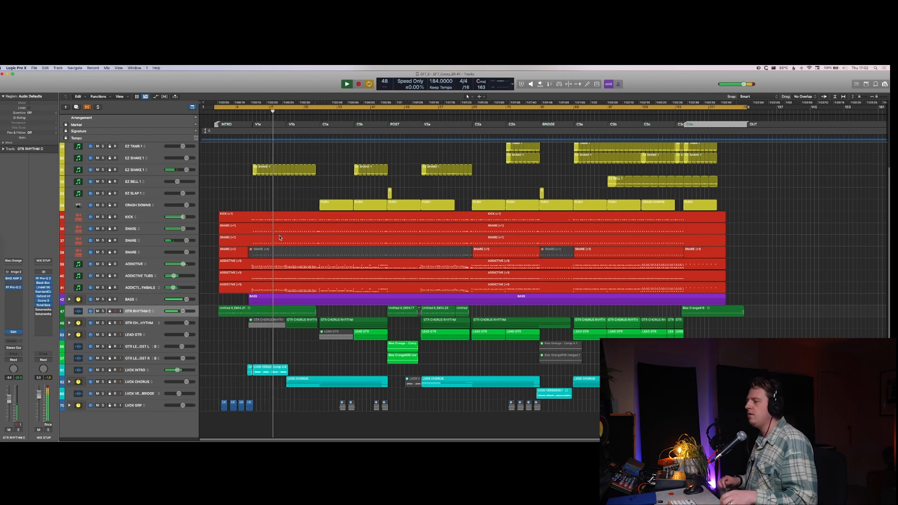
Step: Show the mixer and open Tonal Balance Control 2 and FF Pro-Q 2 on the MIX STUP channel
key("x")
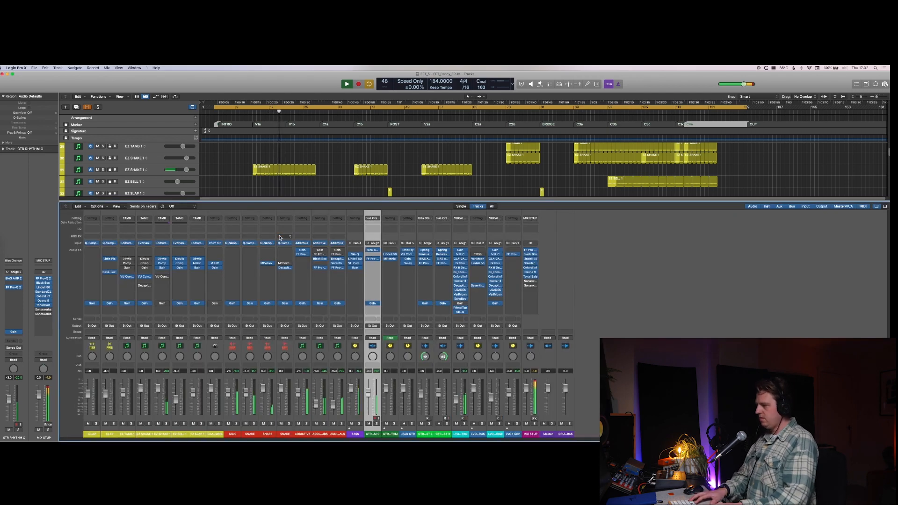
left_click(531, 278)
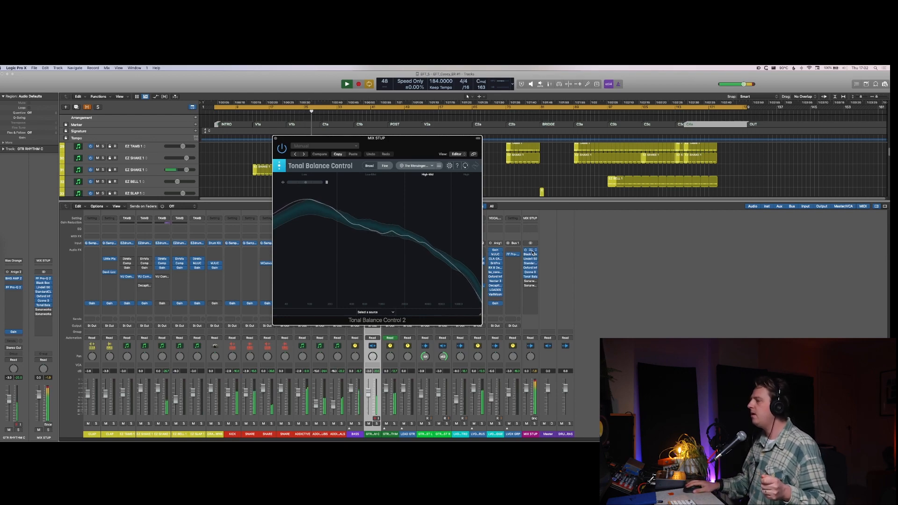
left_click(532, 250)
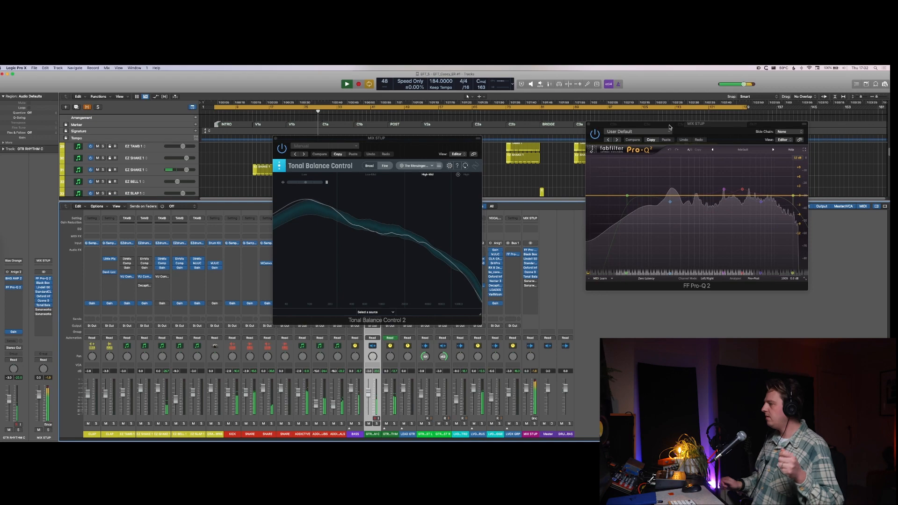
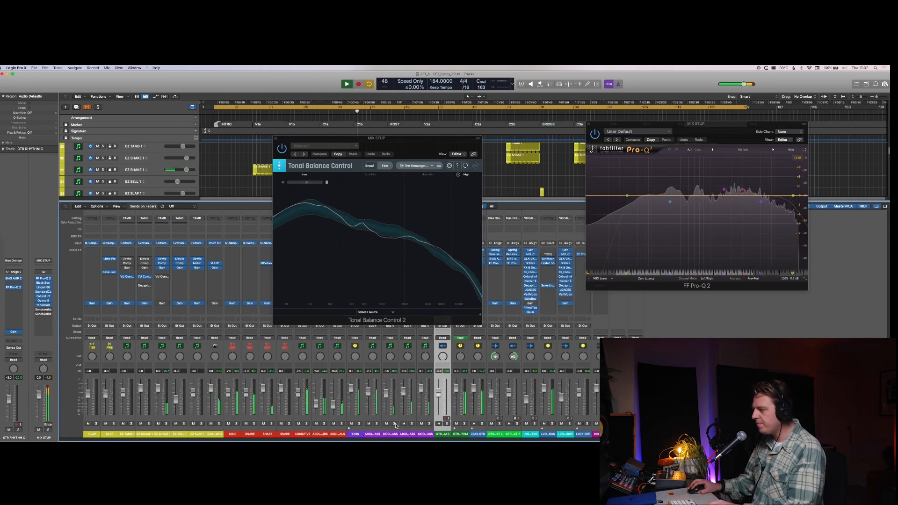
Step: Select the three lower MODO BASS channels in the mixer and close the Tonal Balance Control window
left_click(394, 421)
left_click(419, 420, "shift")
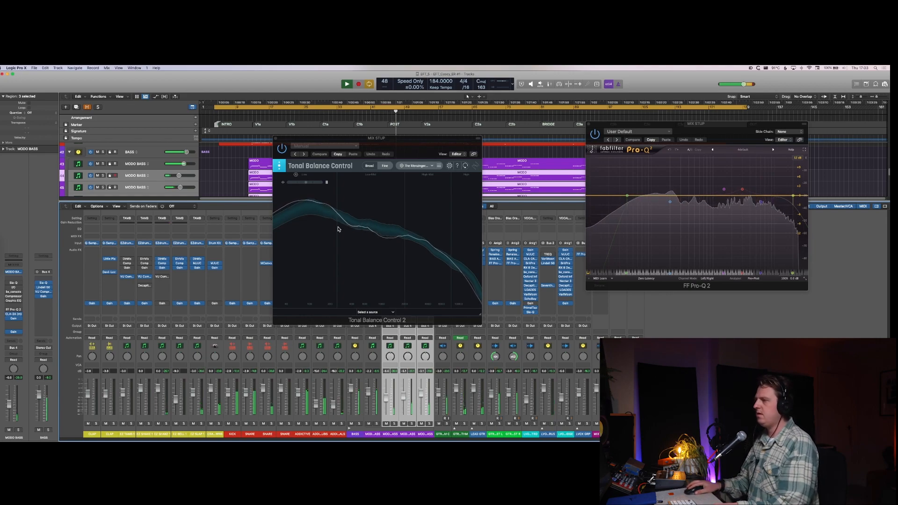
left_click(415, 156)
key("super+w")
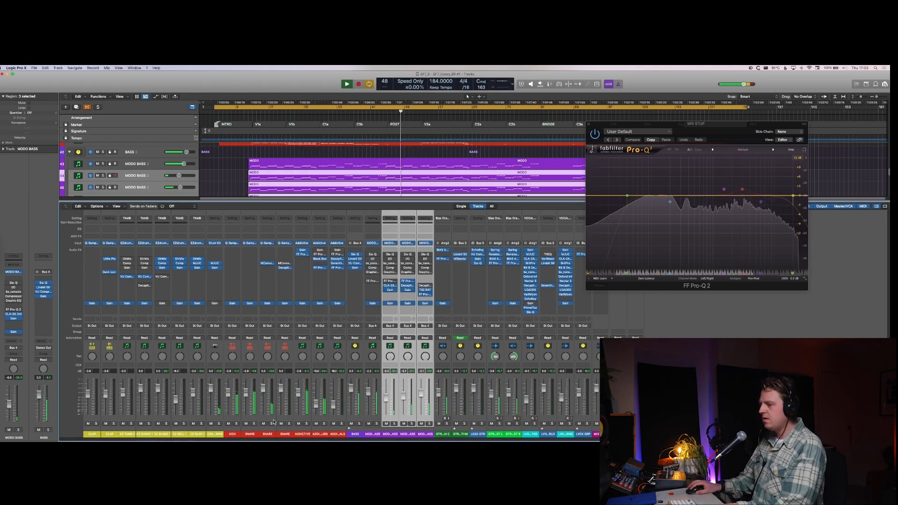
Step: Group all drum and percussion tracks, from the first CLAP down to ADDICTIVE CYMBALS, into a summing track stack
left_click(321, 434)
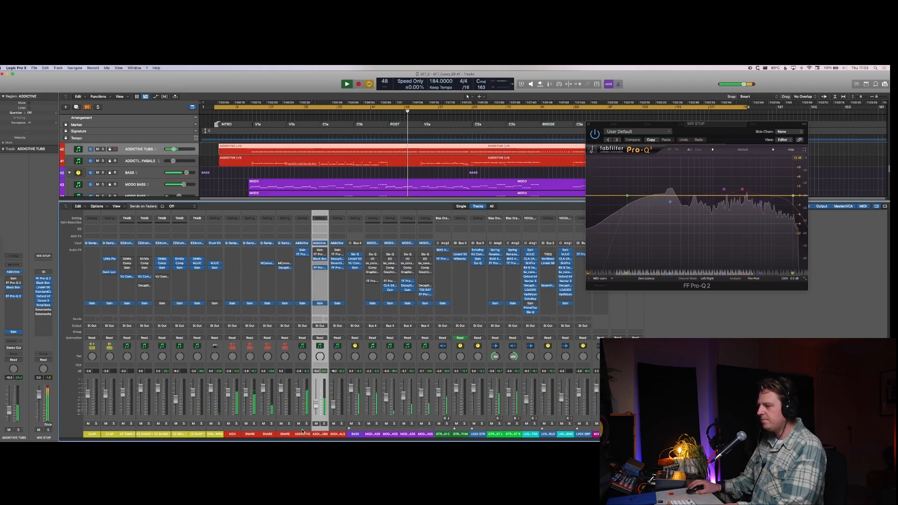
key("Down")
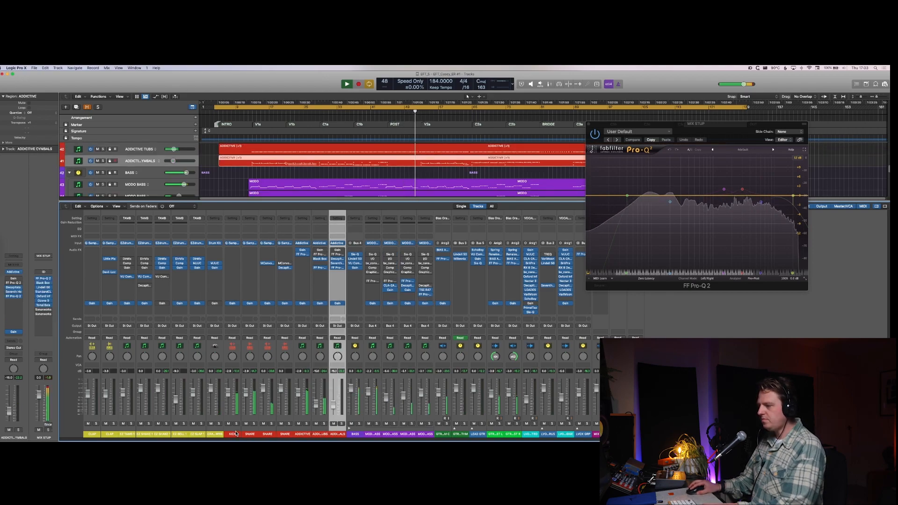
key("x")
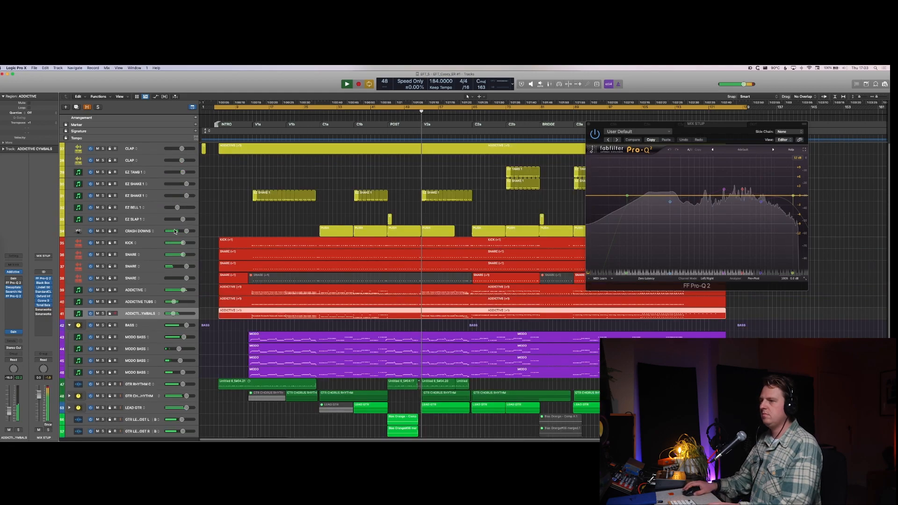
left_click(156, 154, "shift")
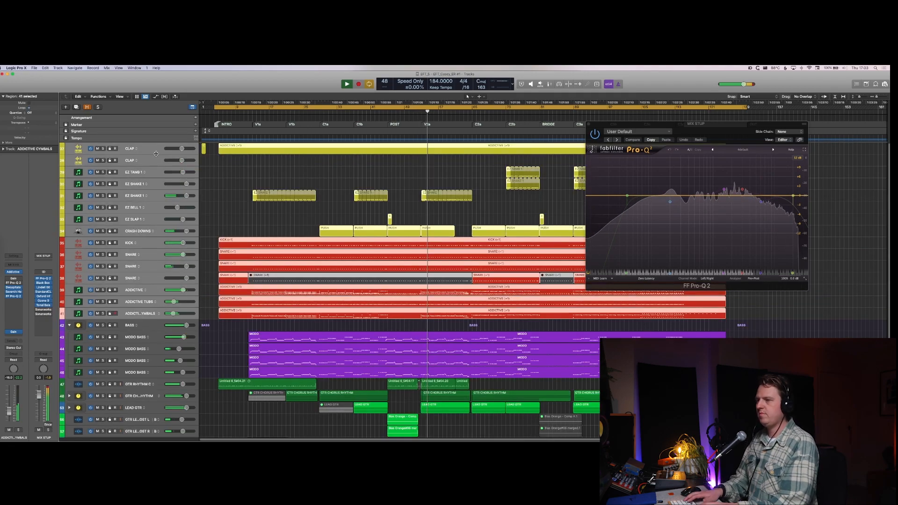
key("super+shift+d")
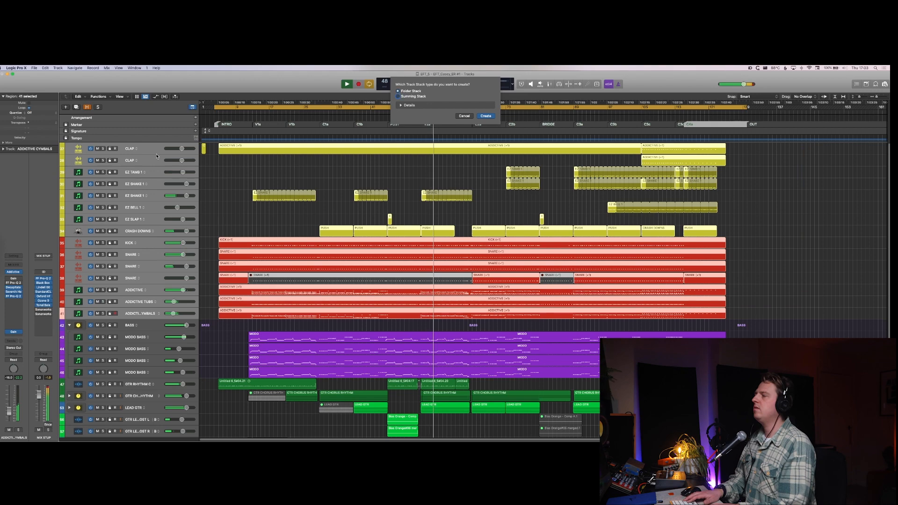
key("Escape")
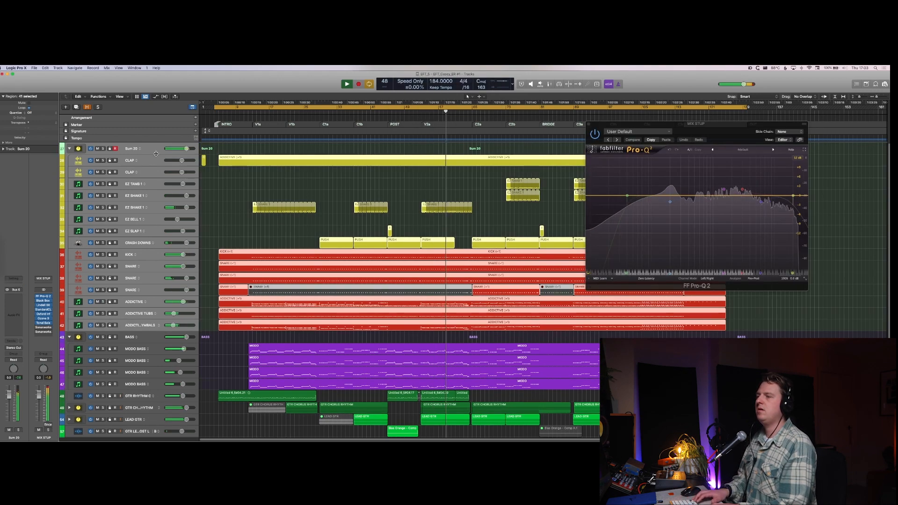
Step: Rename the new summing stack as DRUM BUS
key("Down")
scroll(157, 155, "down", 2)
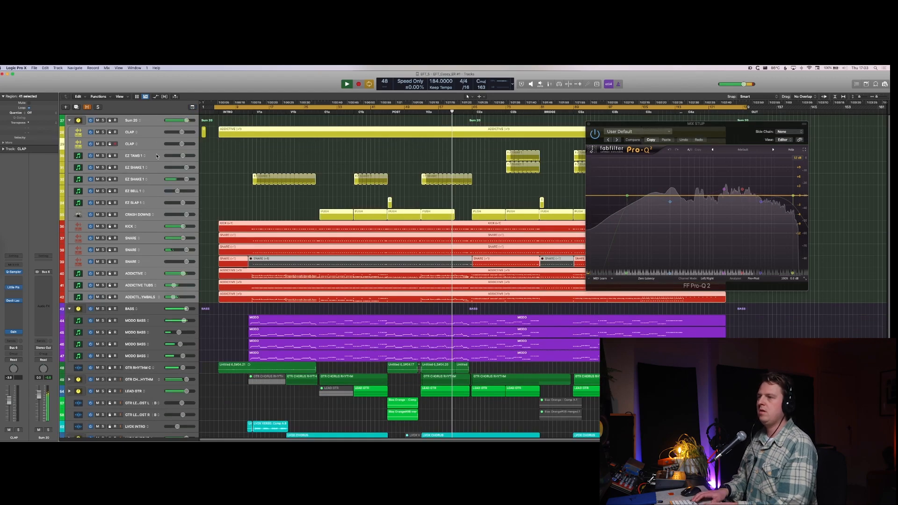
key("Up")
key("shift+Return")
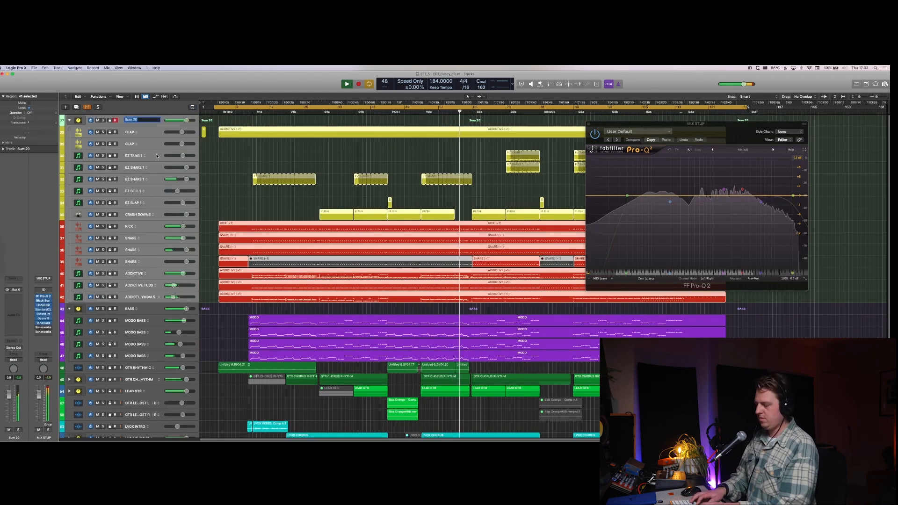
type("DRUM BUS")
key("Return")
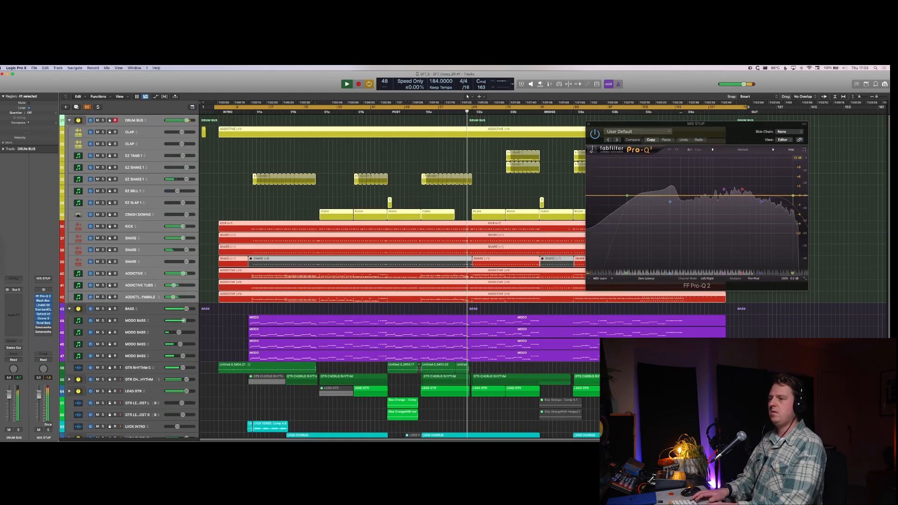
Step: Insert a Lindell 50 Channel on the DRUM BUS and adjust its EQ frequency controls
left_click(12, 304)
mouse_move(33, 350)
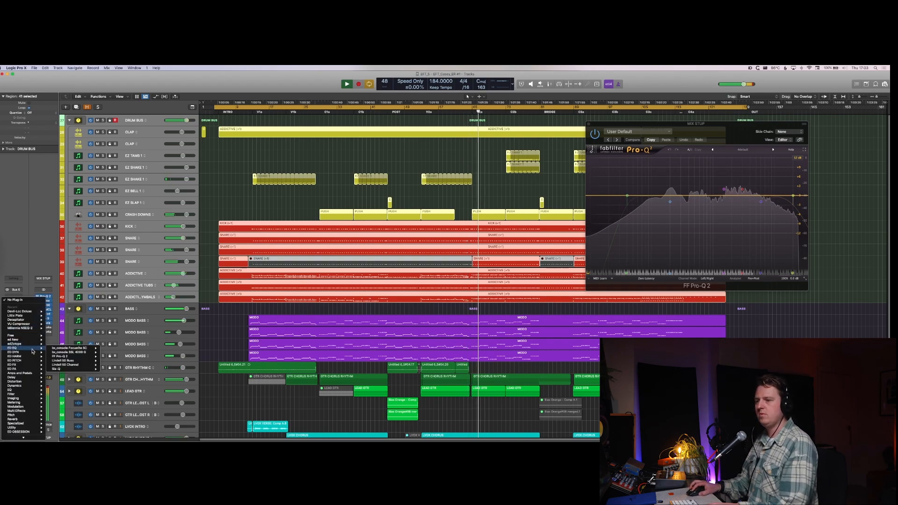
left_click(78, 357)
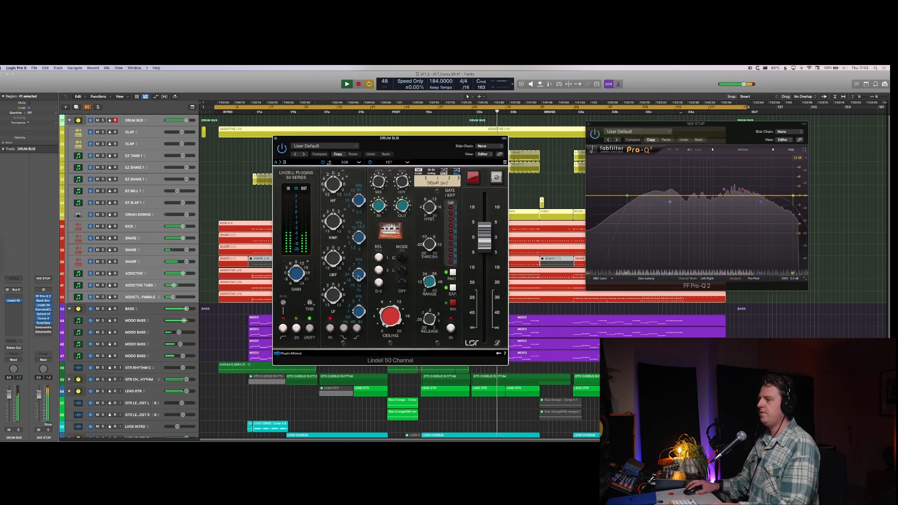
left_click_drag(358, 278, 359, 281)
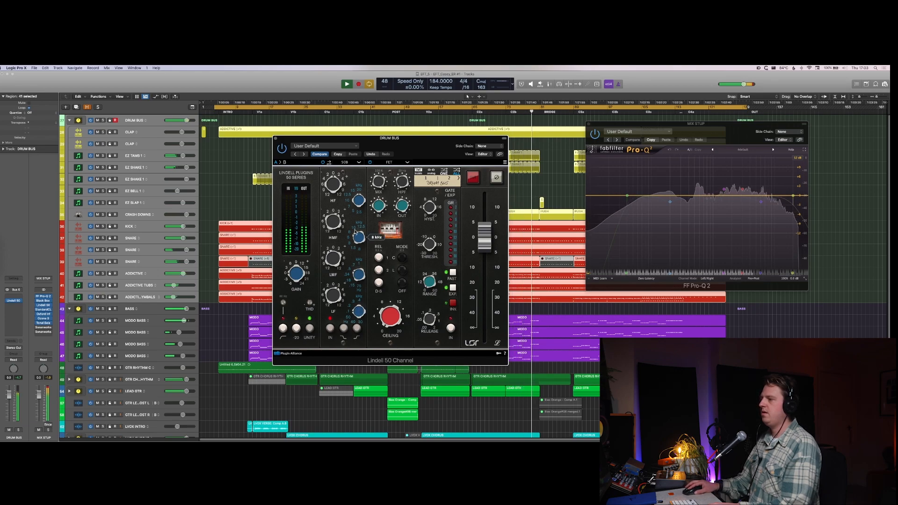
mouse_move(355, 231)
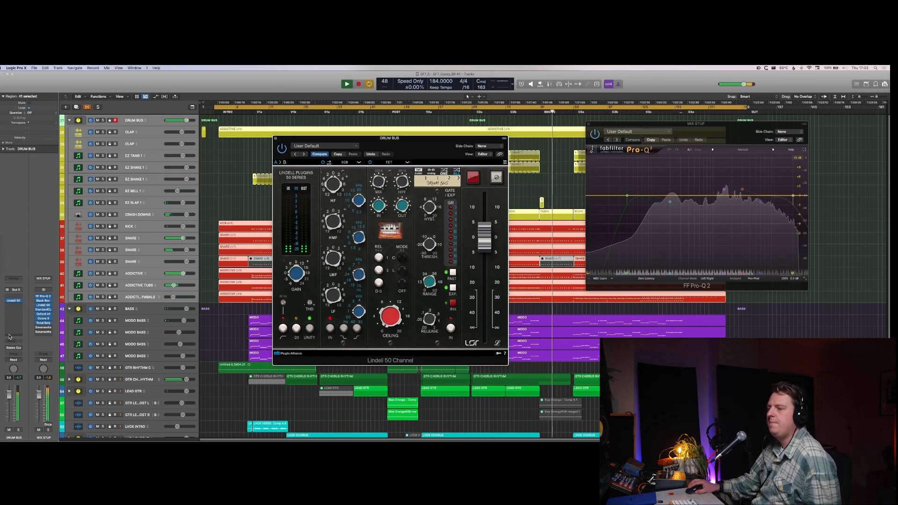
Step: Add the VU Compressor and a Gain plug-in after the Lindell 50 Channel on the DRUM BUS
left_click(14, 305)
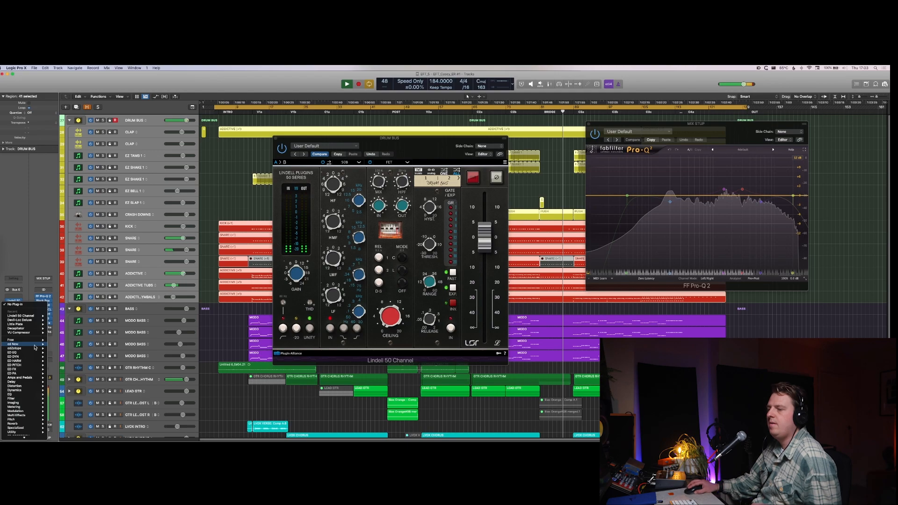
left_click(19, 333)
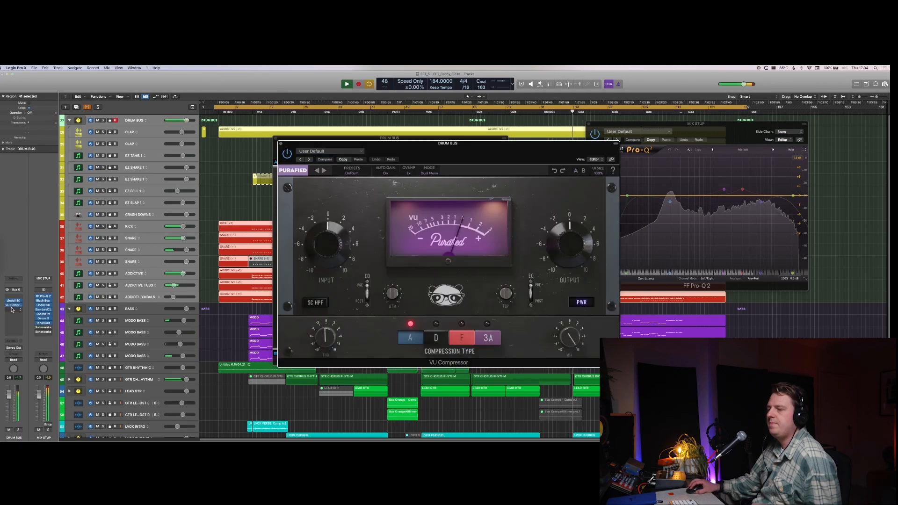
left_click(13, 310)
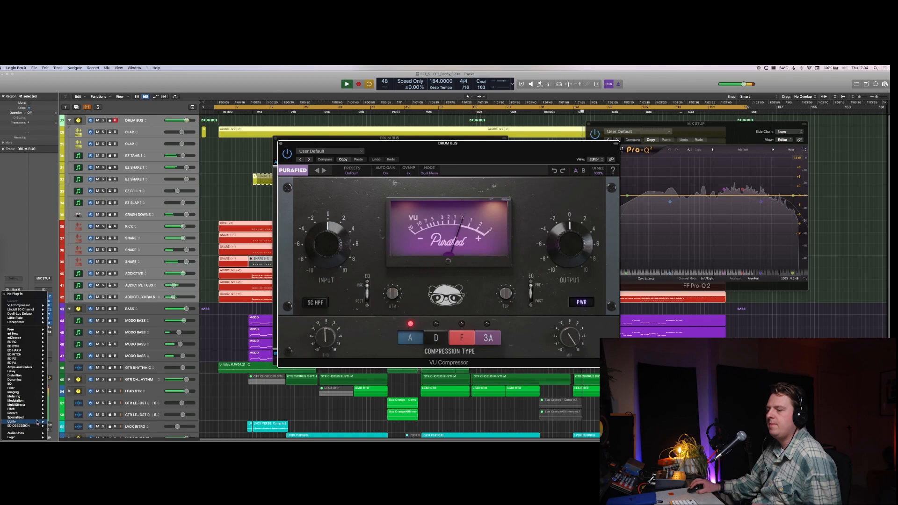
mouse_move(37, 422)
mouse_move(70, 431)
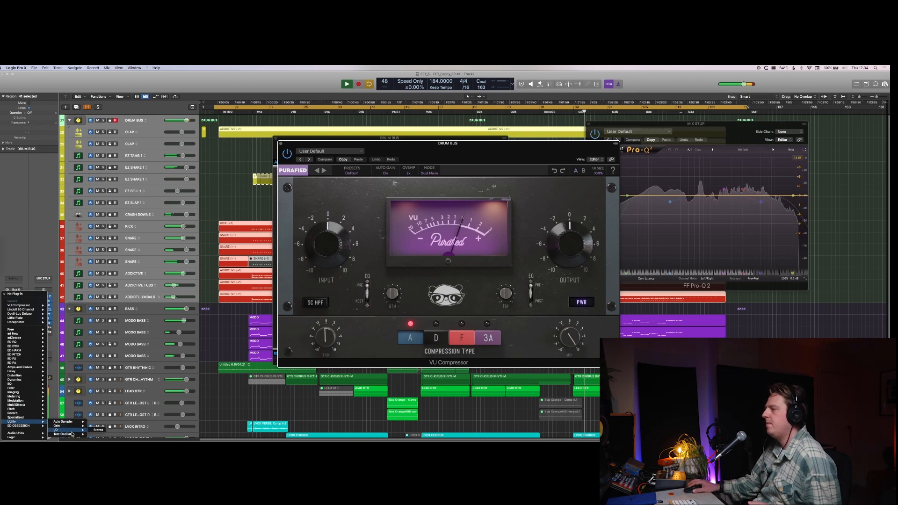
left_click(70, 427)
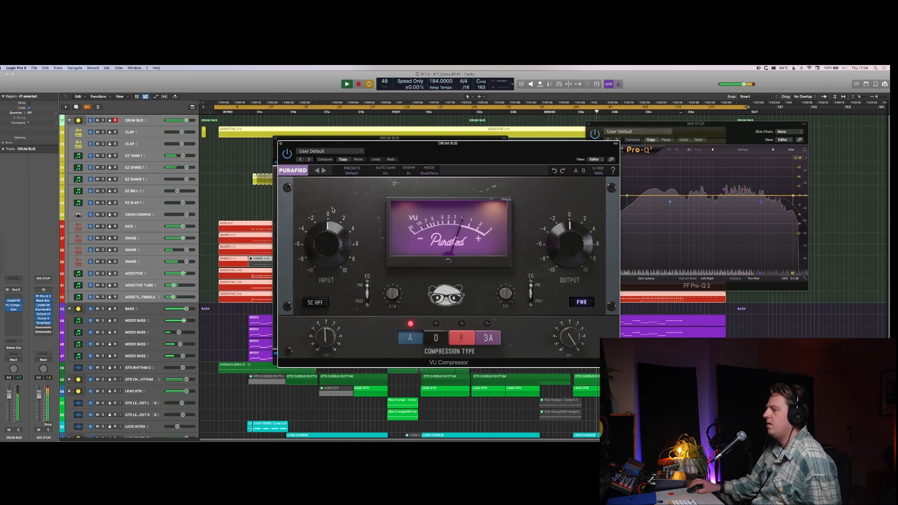
Step: Audition the VU Compressor's compression types, choose type A, enable the sidechain high-pass filter, and adjust the input and mix levels
left_click(462, 338)
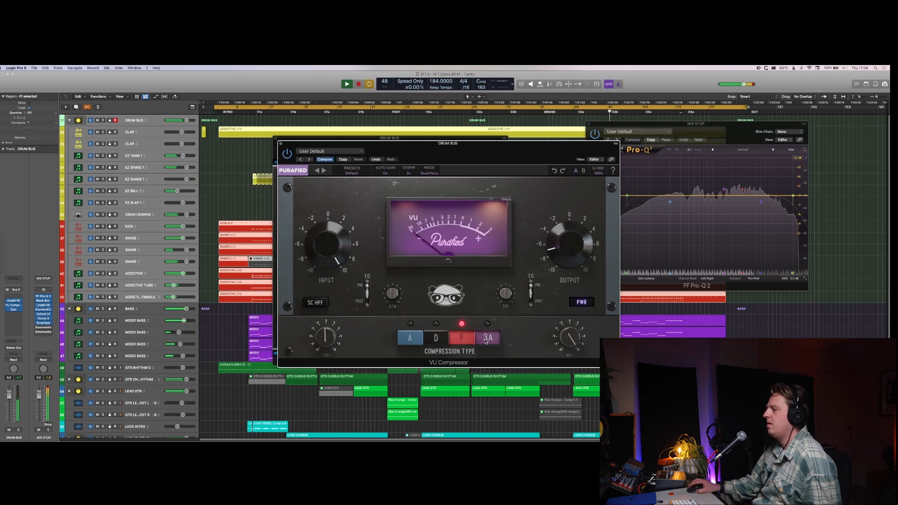
left_click(488, 338)
left_click(410, 339)
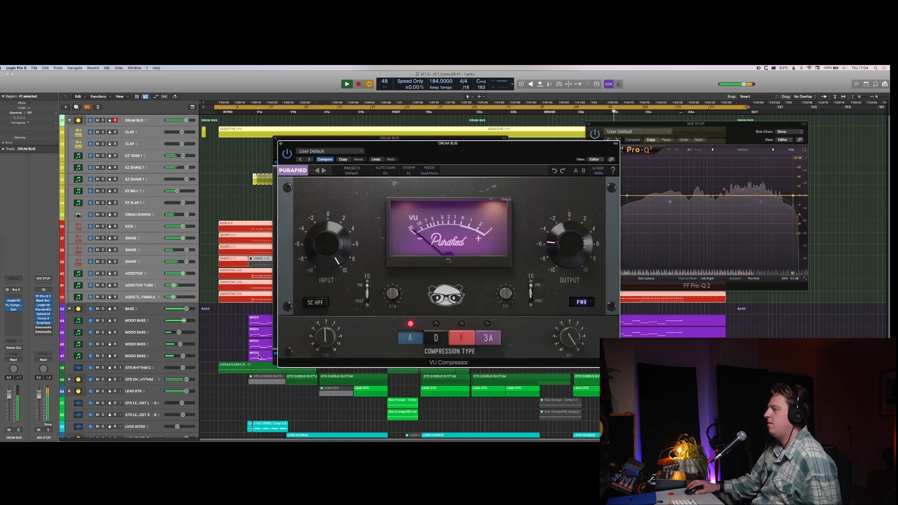
left_click_drag(336, 261, 335, 272)
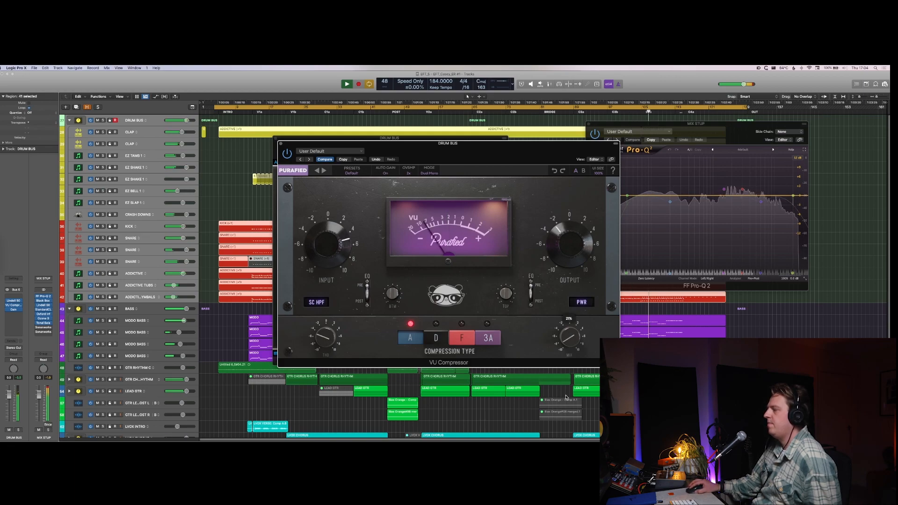
left_click_drag(570, 336, 567, 395)
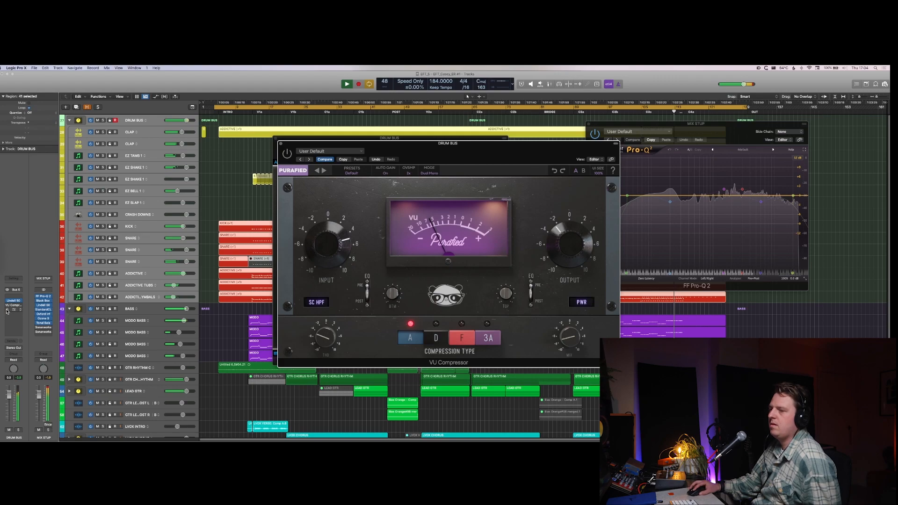
Step: Lower the DRUM BUS Gain plug-in to -4.8 dB and stop playback
left_click(7, 311)
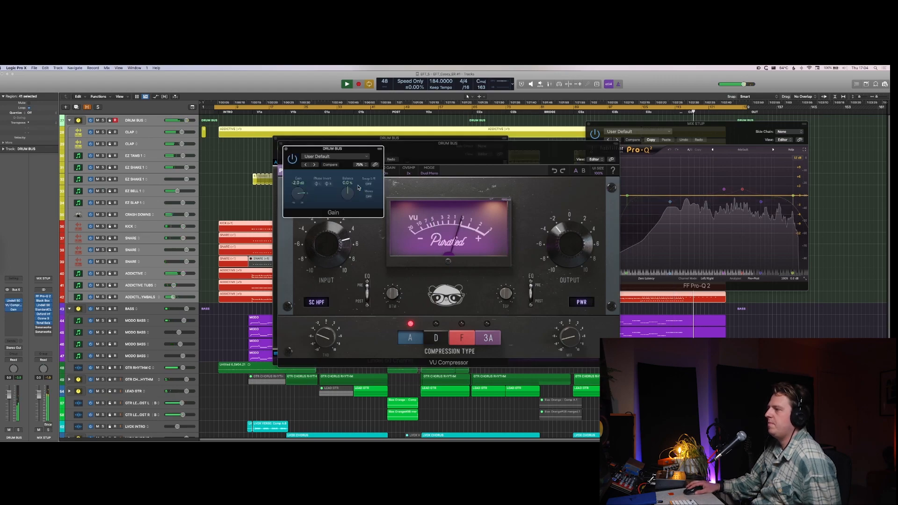
left_click(346, 195)
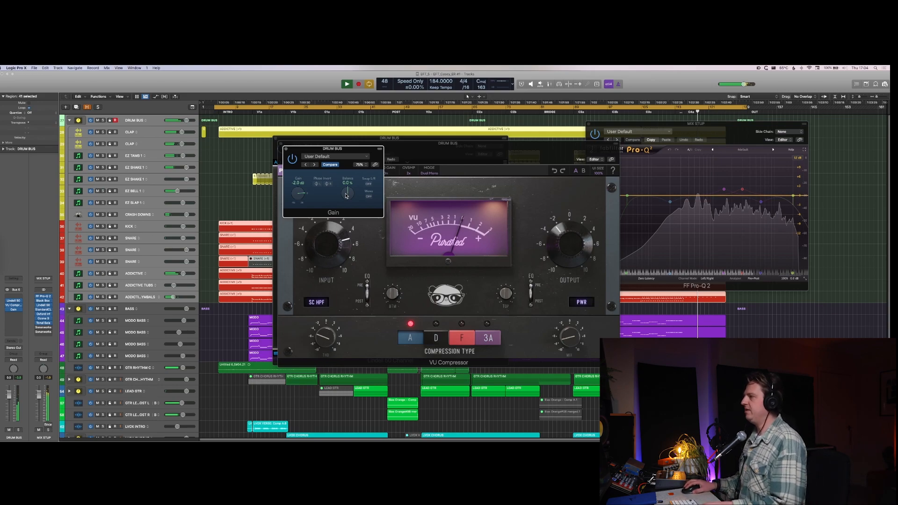
key("space")
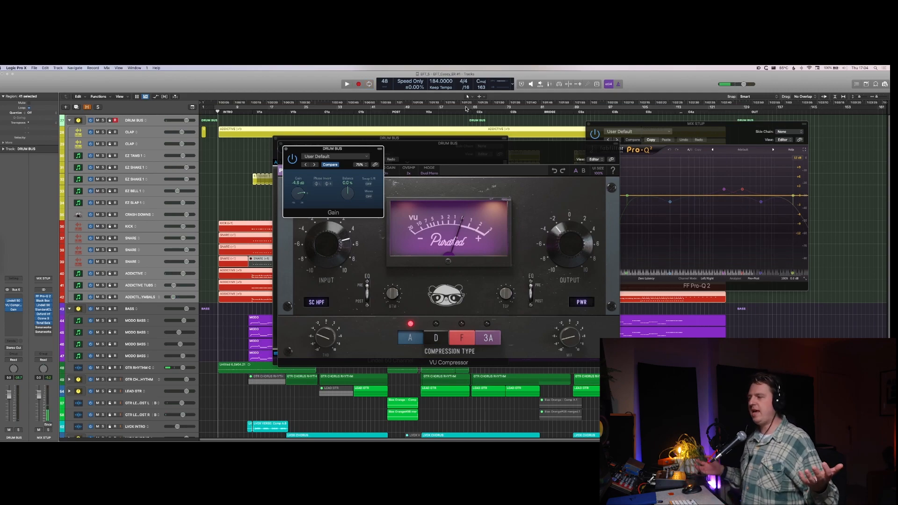
Step: Loop playback over the C2a and C2b chorus sections and set the DRUM BUS Gain plug-in to -3.7 dB
left_click_drag(473, 107, 540, 107)
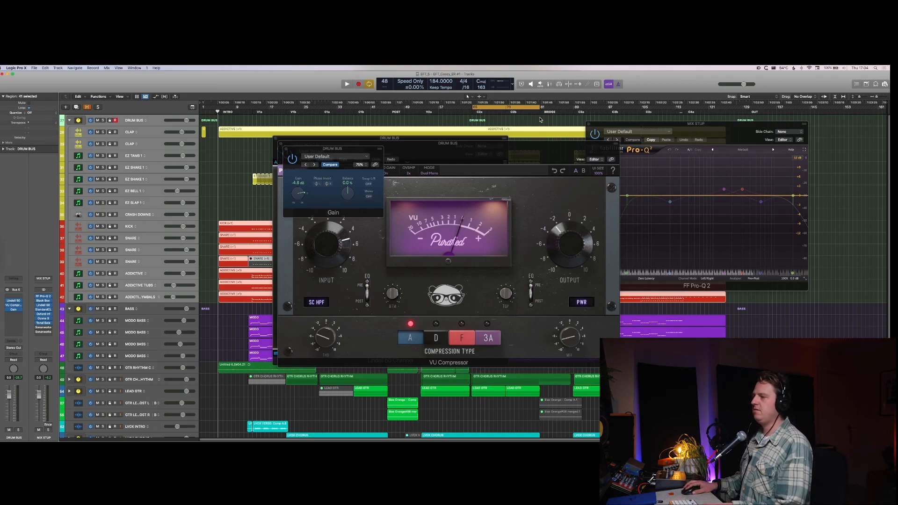
key("space")
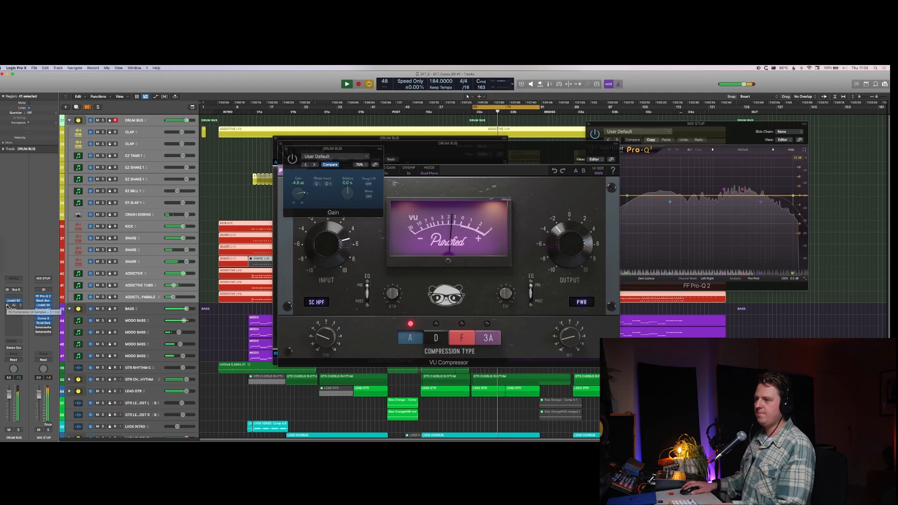
left_click_drag(298, 198, 298, 195)
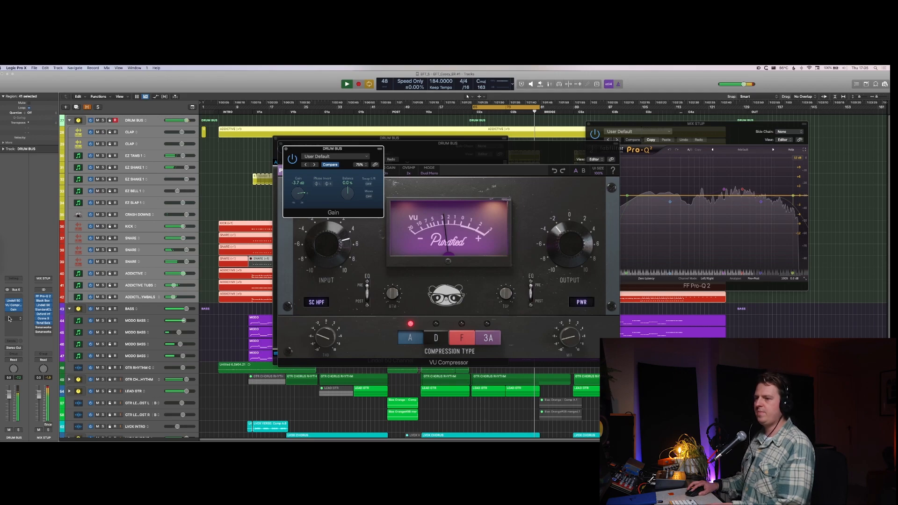
Step: Solo the DRUM BUS and close its Gain and VU Compressor windows
left_click(285, 149)
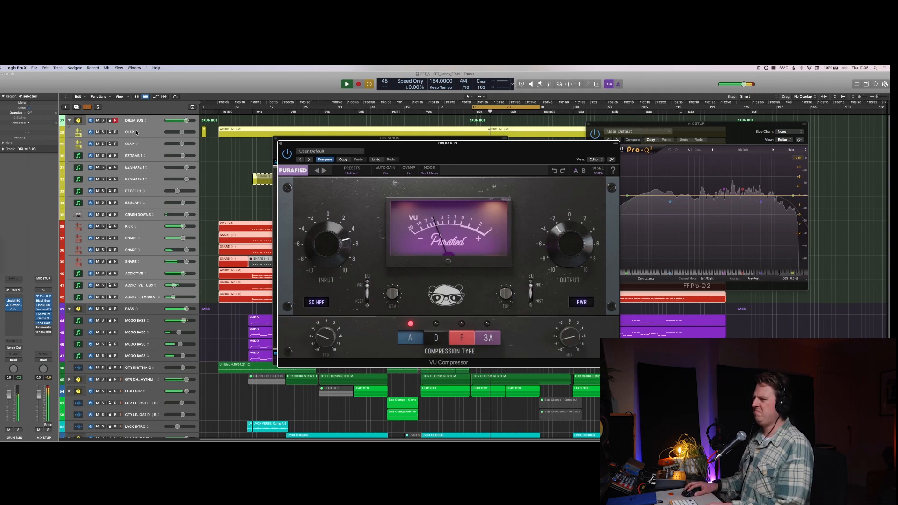
left_click(103, 120)
left_click(289, 156)
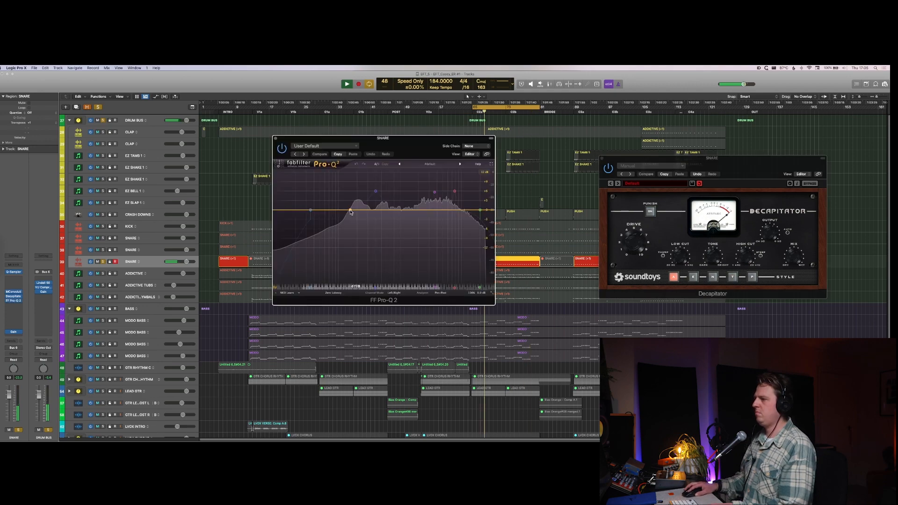
Step: Shape the lowest SNARE track in FF Pro-Q 2 with a low-mid bell cut and a low cut, and unsolo the track
left_click_drag(350, 212, 361, 231)
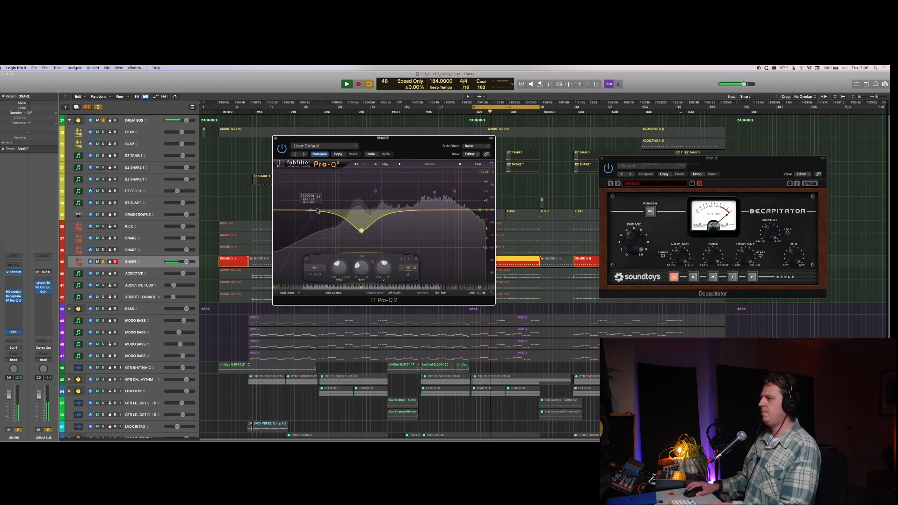
left_click_drag(311, 210, 359, 207)
left_click(103, 262)
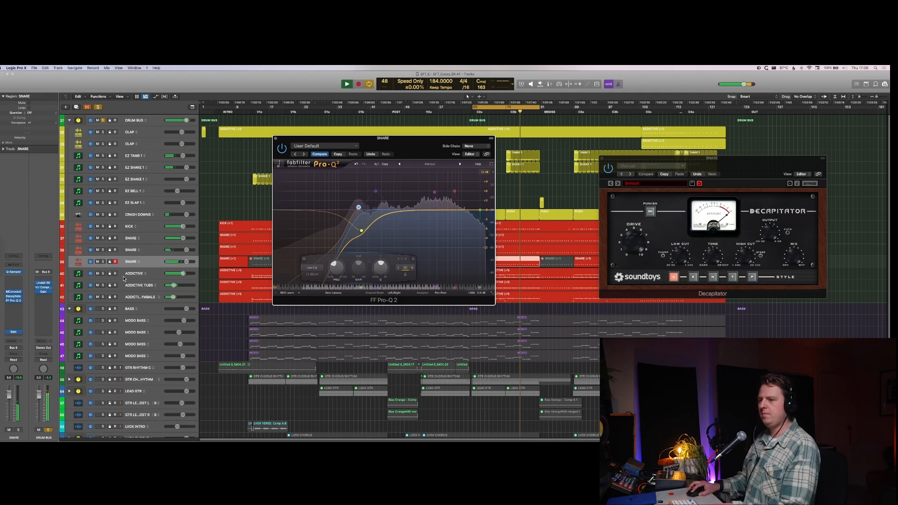
key("v")
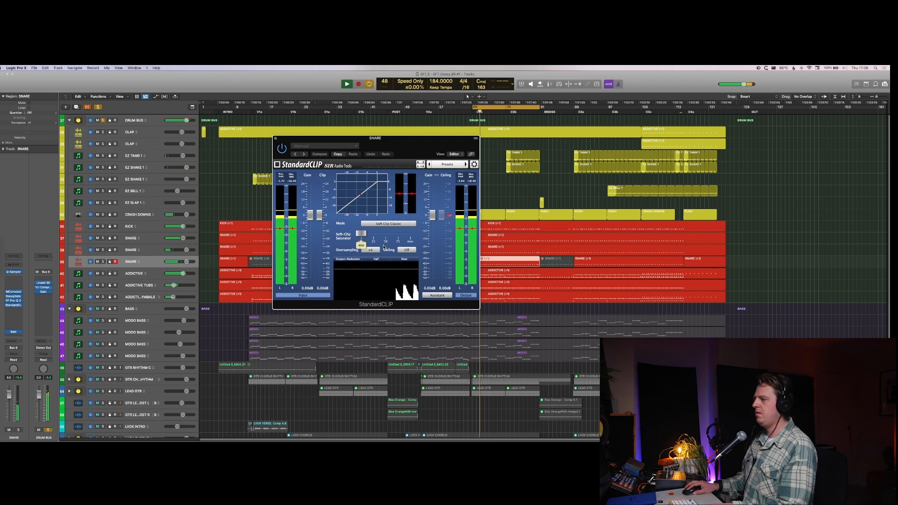
Step: Raise the soft-clip saturation in the SNARE's StandardCLIP, and lower the saturator and clip level in the DRUM BUS StandardCLIP
left_click_drag(361, 233, 379, 238)
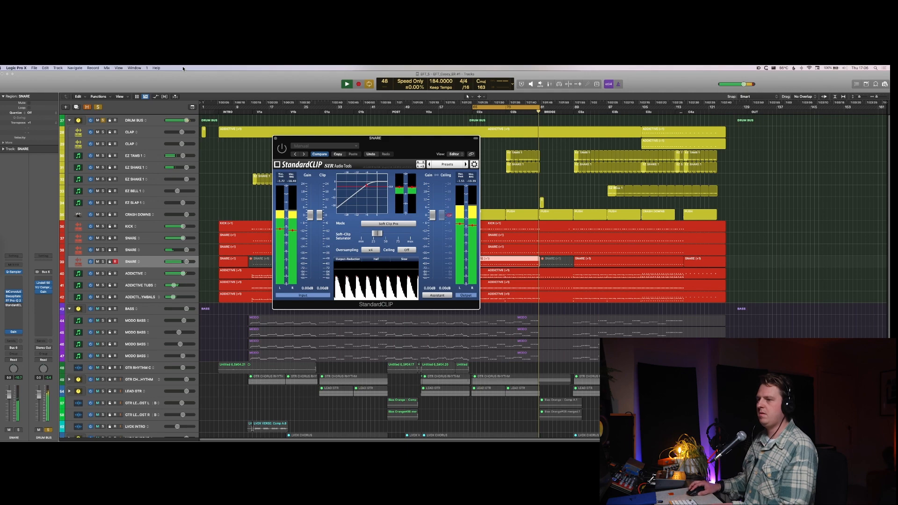
left_click(140, 120)
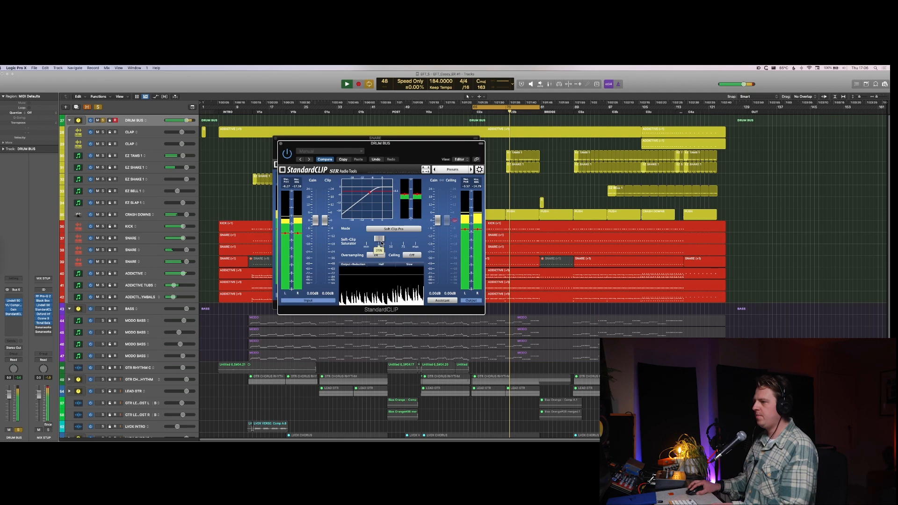
left_click_drag(382, 243, 369, 243)
left_click_drag(325, 220, 329, 233)
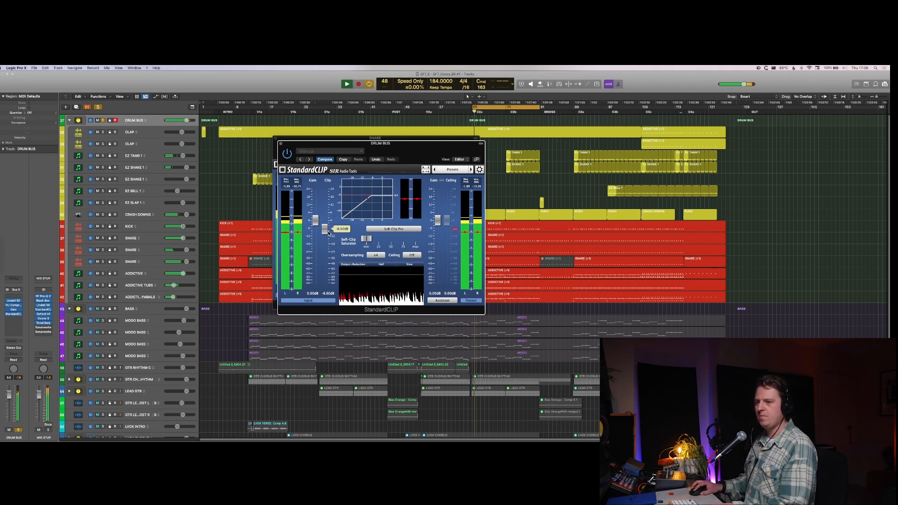
Step: Insert SSL Native Drumstrip v6 after StandardCLIP on the DRUM BUS, adjust its low-frequency enhancer, and enable the transient shaper
left_click(14, 317)
mouse_move(30, 374)
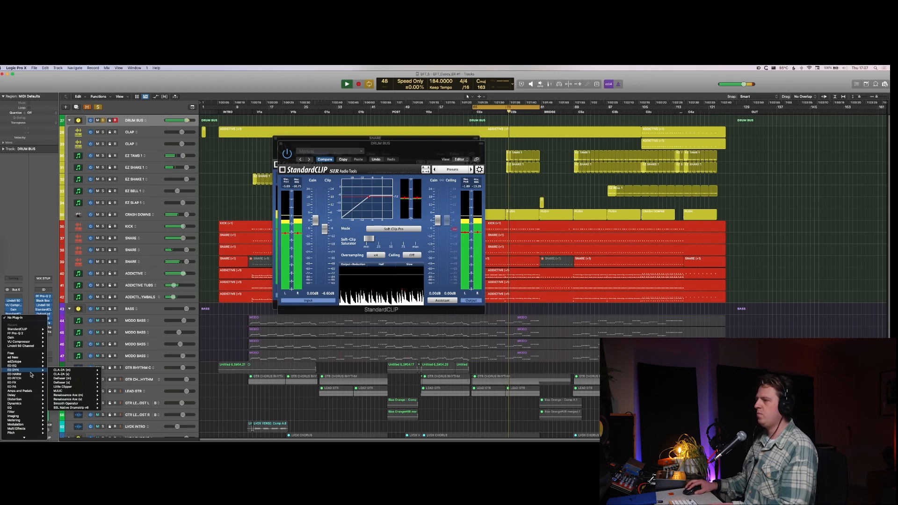
left_click(70, 407)
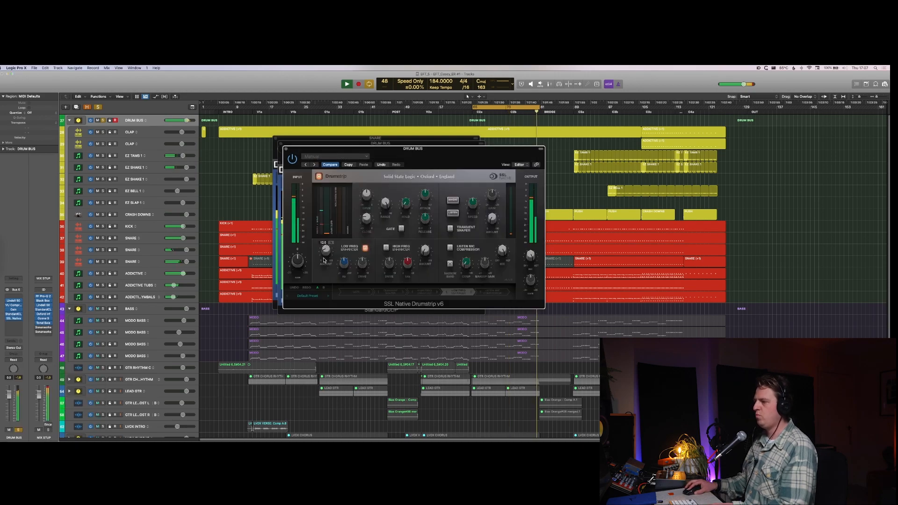
left_click_drag(324, 260, 324, 262)
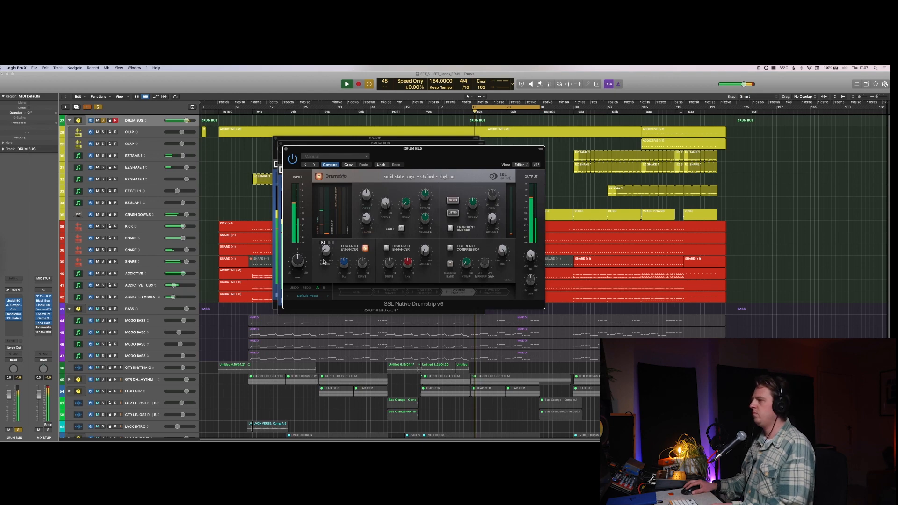
left_click(450, 228)
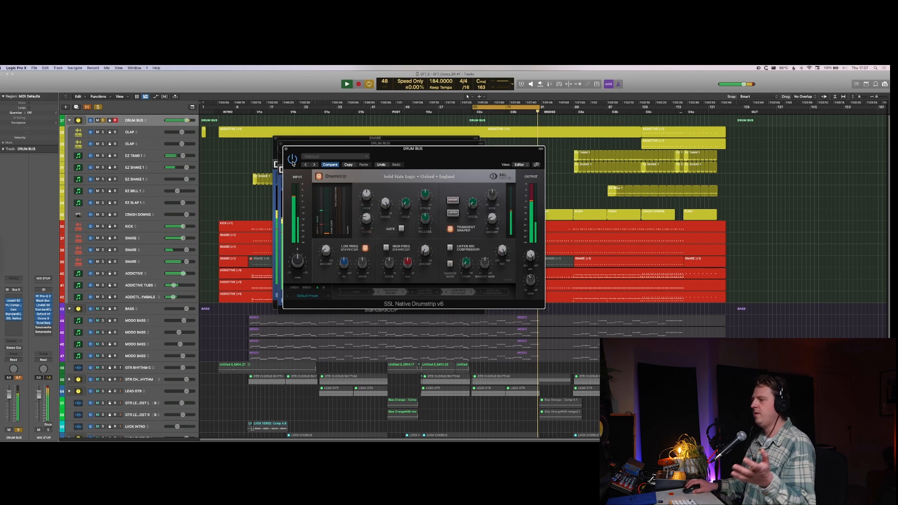
key("space")
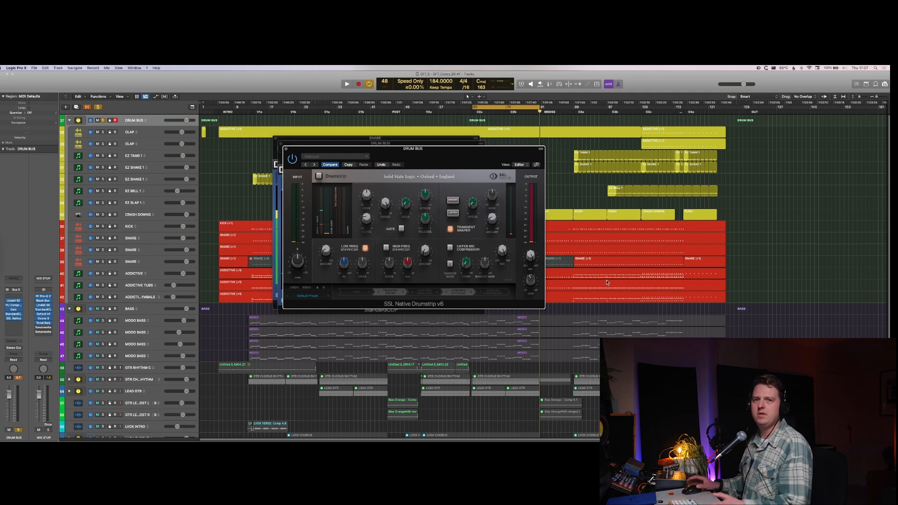
key("space")
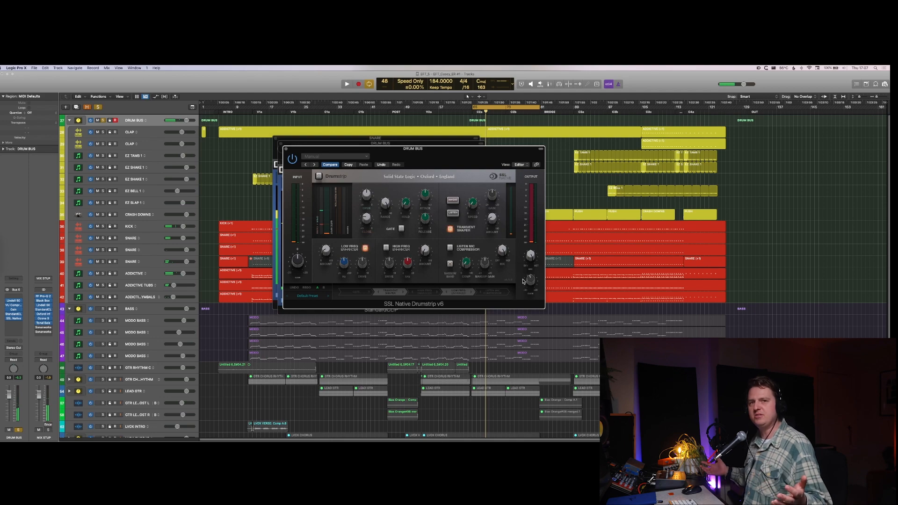
key("space")
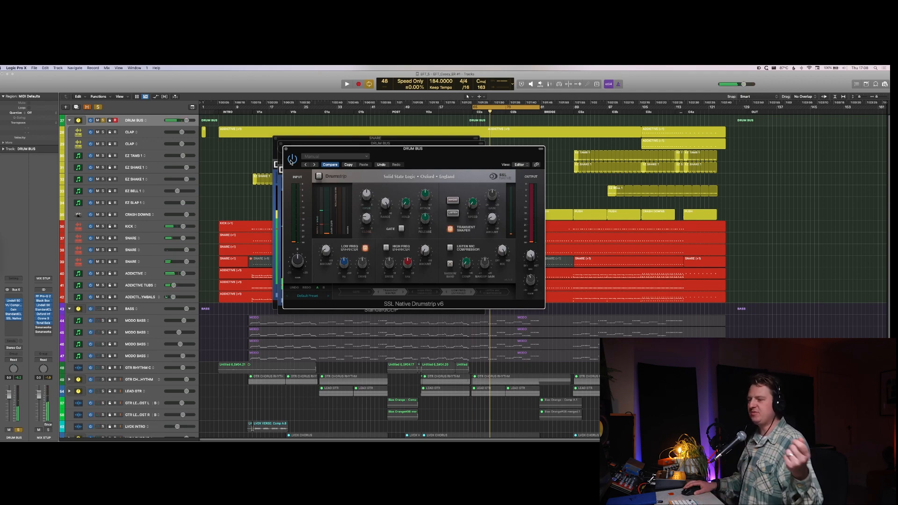
Step: Lower the DRUM BUS fader to about -1.8 dB during playback, toggle its plug-in chain's bypass to compare, and close StandardCLIP
key("space")
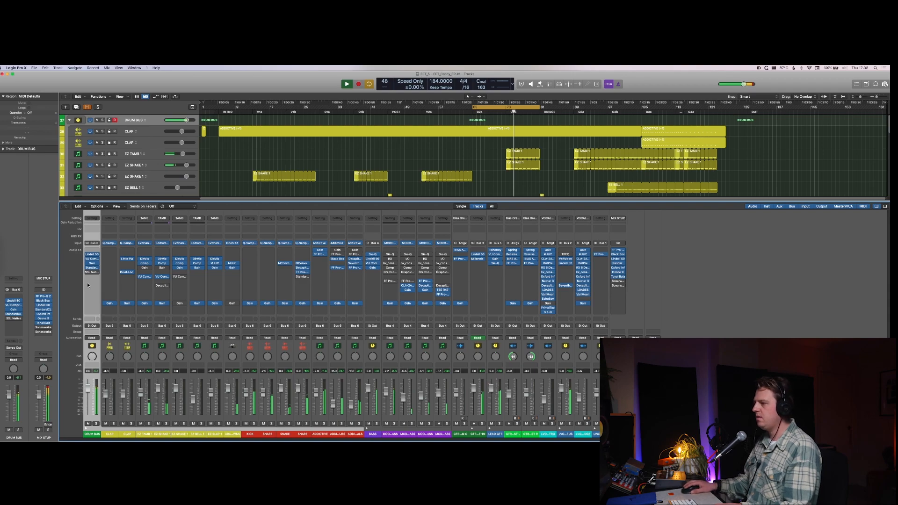
left_click(92, 268)
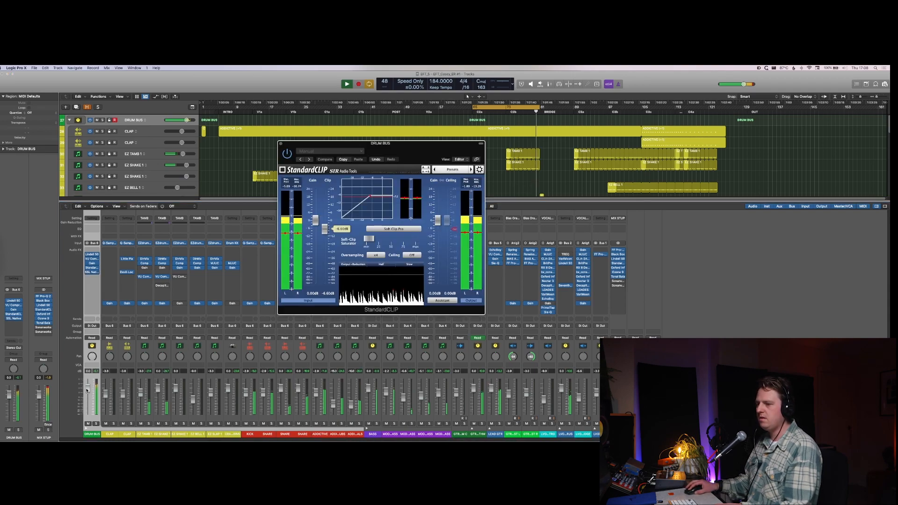
left_click_drag(87, 390, 86, 396)
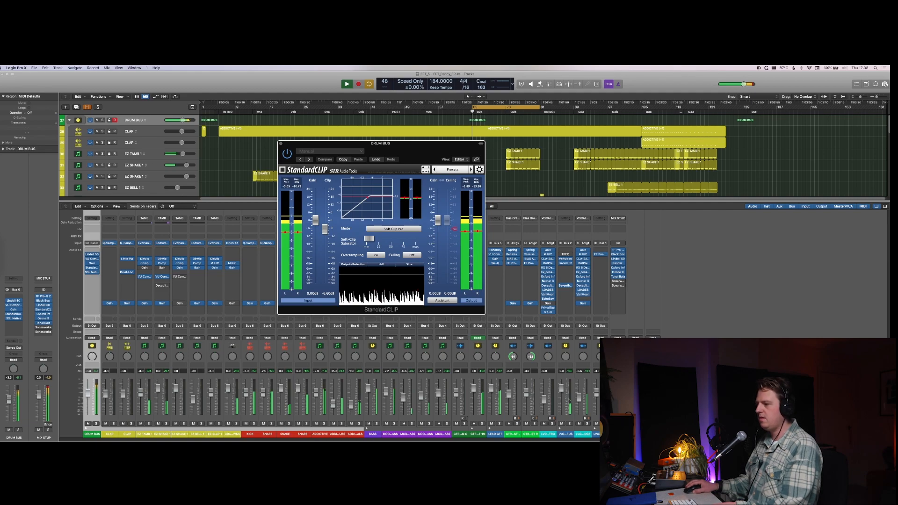
left_click_drag(87, 394, 87, 390)
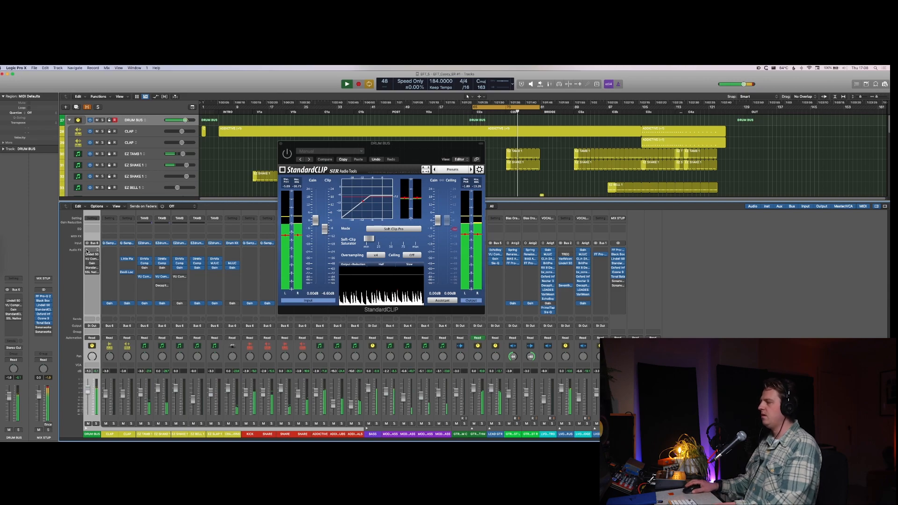
left_click_drag(87, 254, 87, 273)
left_click(281, 144)
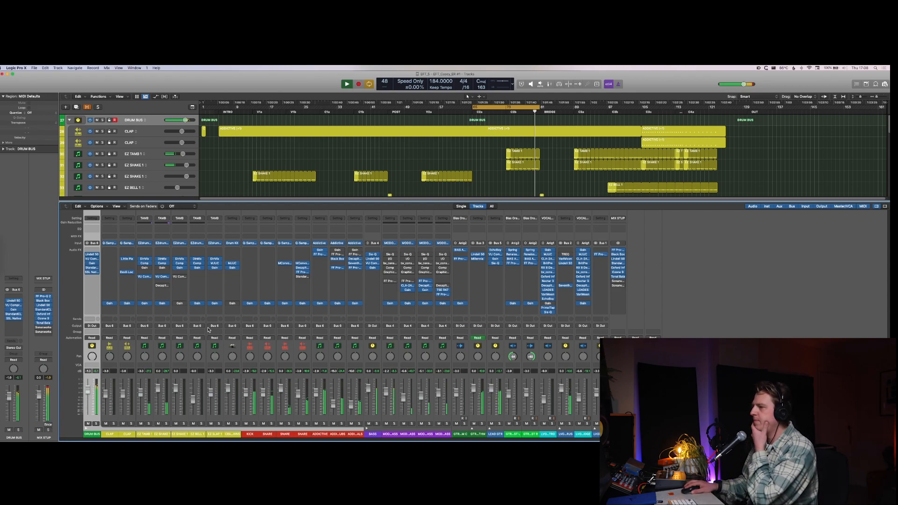
Step: Check the MIX STUP channel in Tonal Balance Control 2 and insert the DSEQ3 plug-in on that channel
left_click(618, 277)
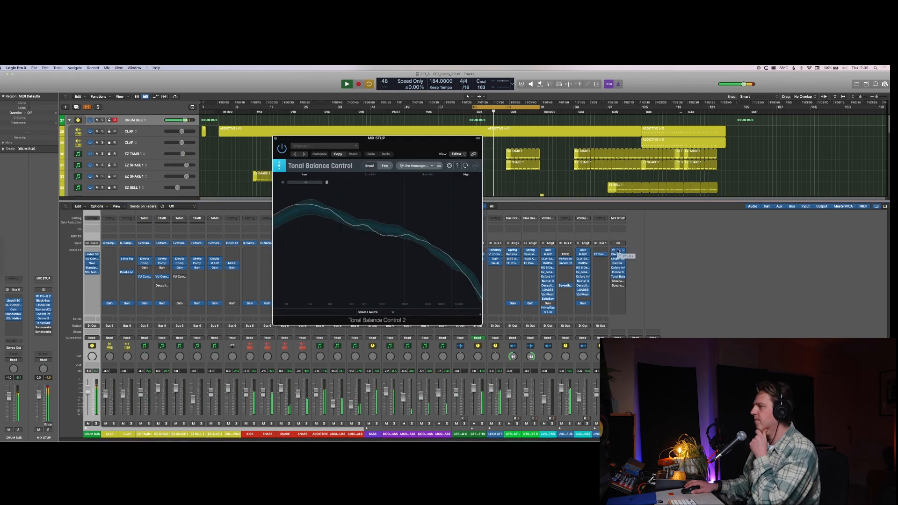
left_click(617, 251)
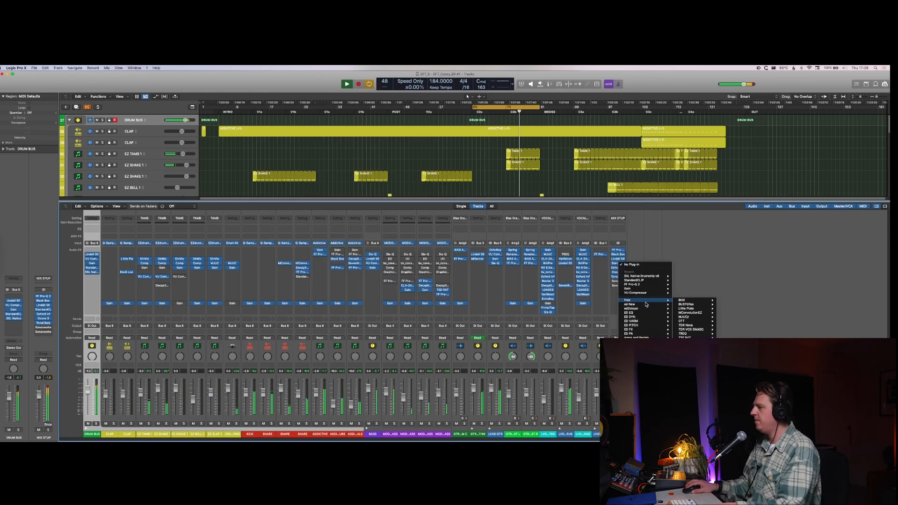
mouse_move(646, 305)
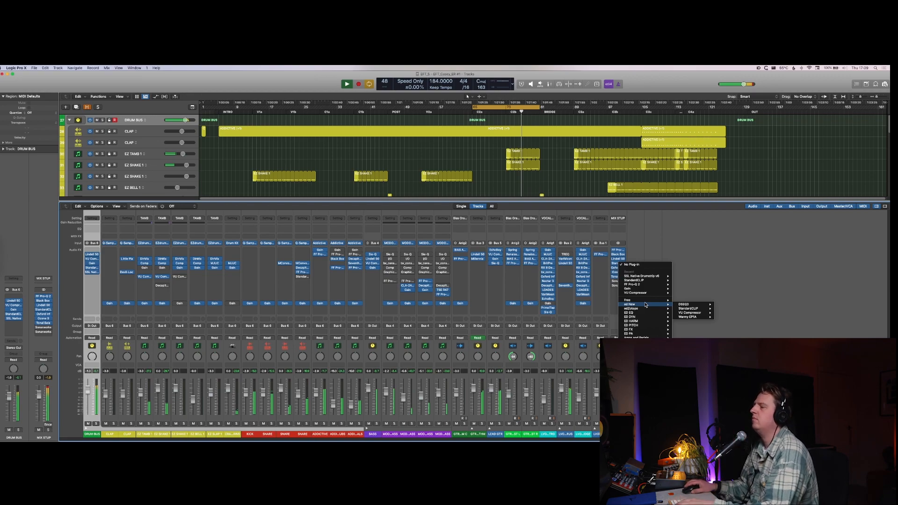
left_click(333, 233)
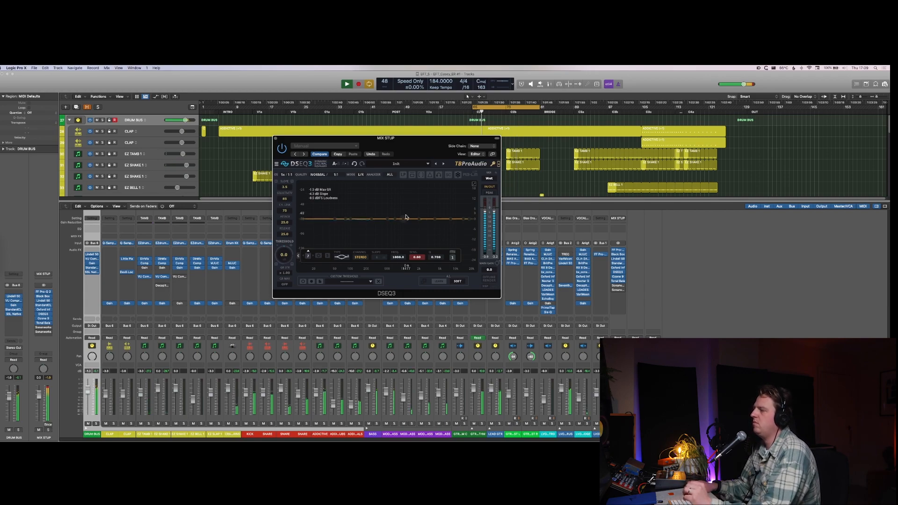
Step: Shape the MIX STUP DSEQ3 curve, resetting a trial bell near 4 kHz and placing a gentler one near 1.4 kHz
left_click_drag(406, 218, 438, 198)
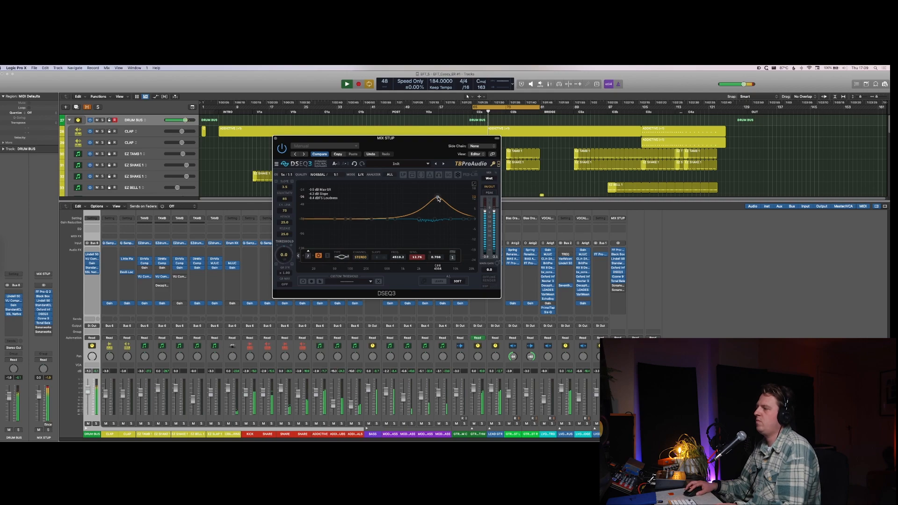
double_click(438, 198)
left_click_drag(404, 219, 412, 209)
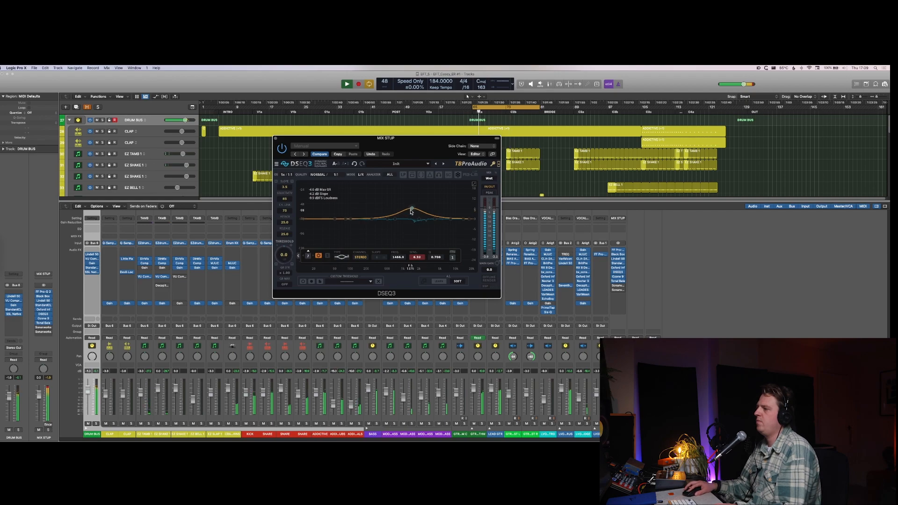
left_click_drag(410, 212, 412, 214)
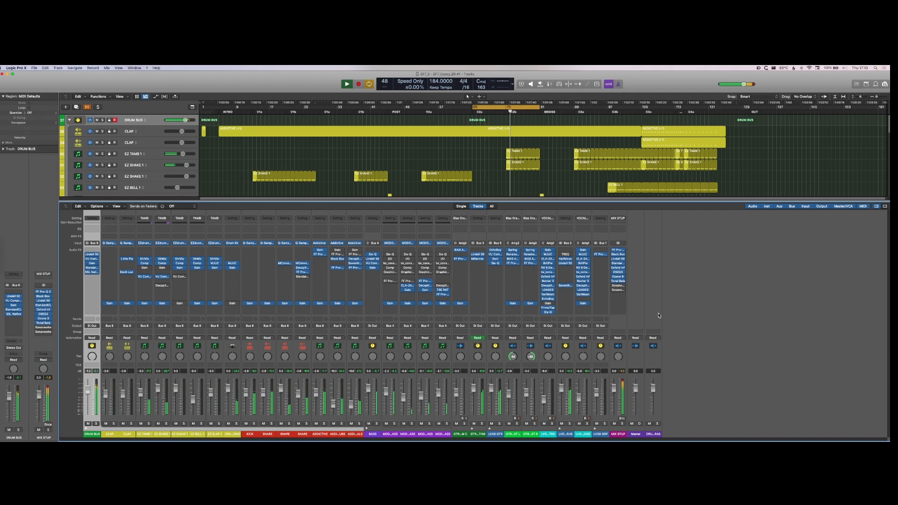
Step: Insert DSEQ3 on the soloed LEAD GTR channel with a low-mid bell and a threshold of -14.7
left_click(493, 267)
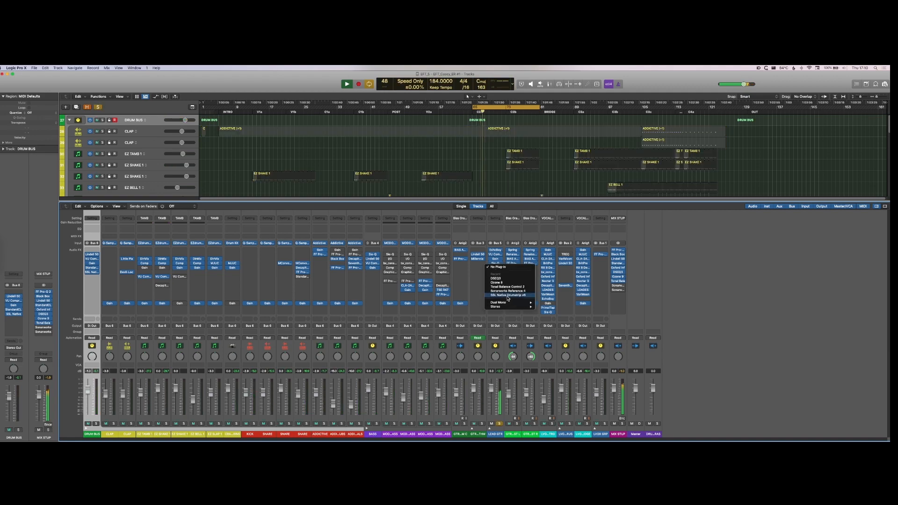
key("space")
left_click(495, 268)
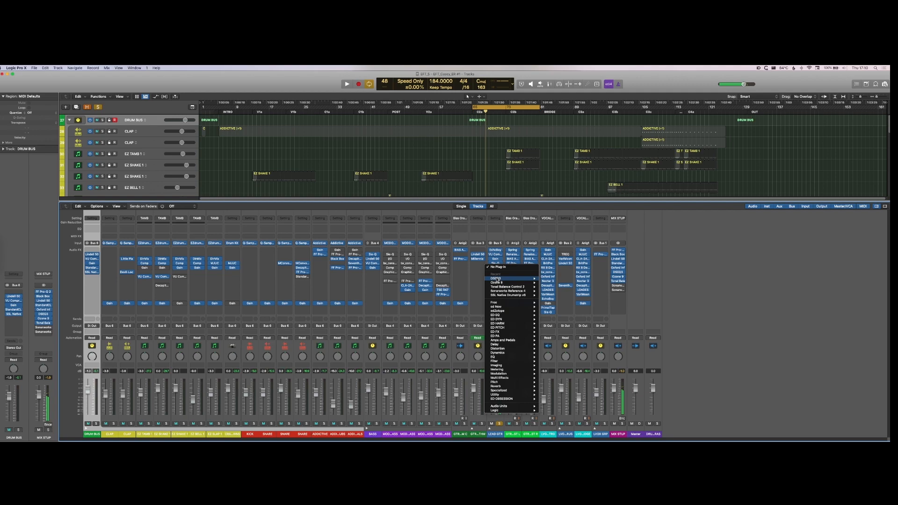
left_click(496, 279)
key("space")
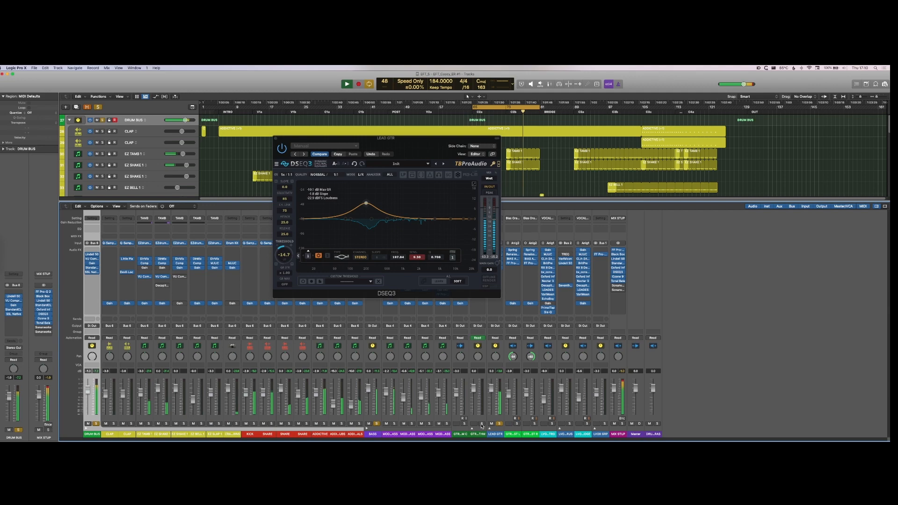
Step: Solo GTR CHORUS RHYTHM, insert DSEQ3 with a threshold of about -8.4, and unsolo the track after listening
left_click(482, 424)
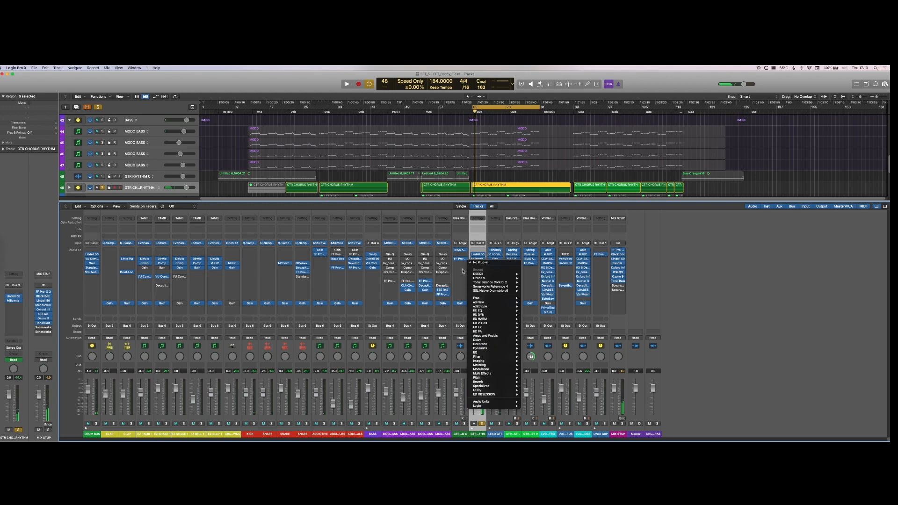
left_click(478, 274)
key("space")
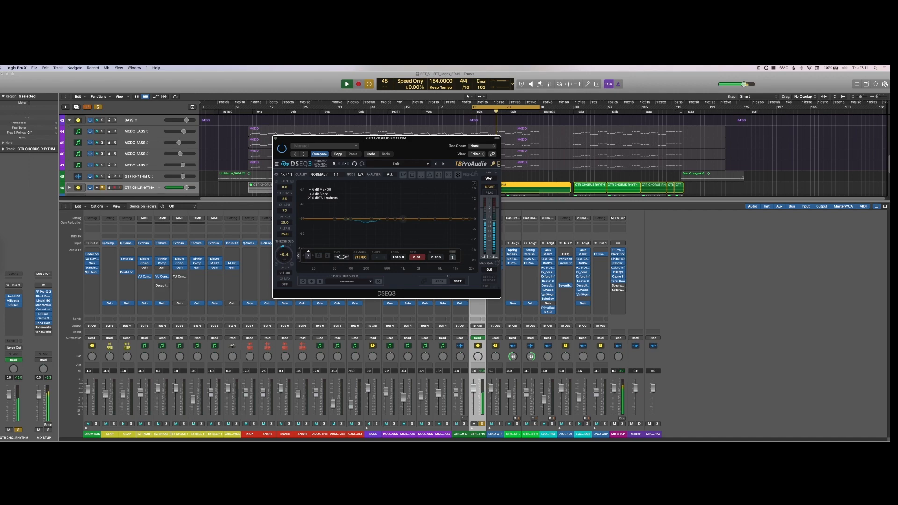
key("s")
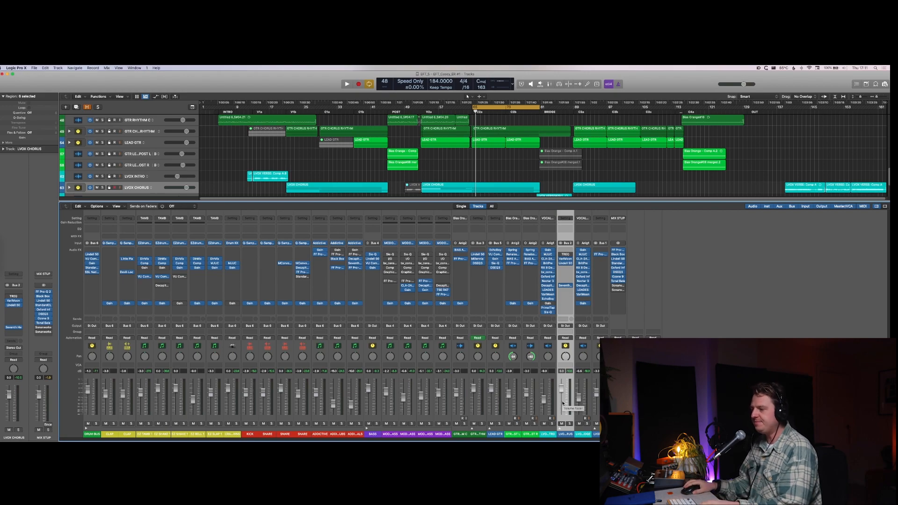
Step: Select the BASS channel and collapse its track stack
left_click(373, 417)
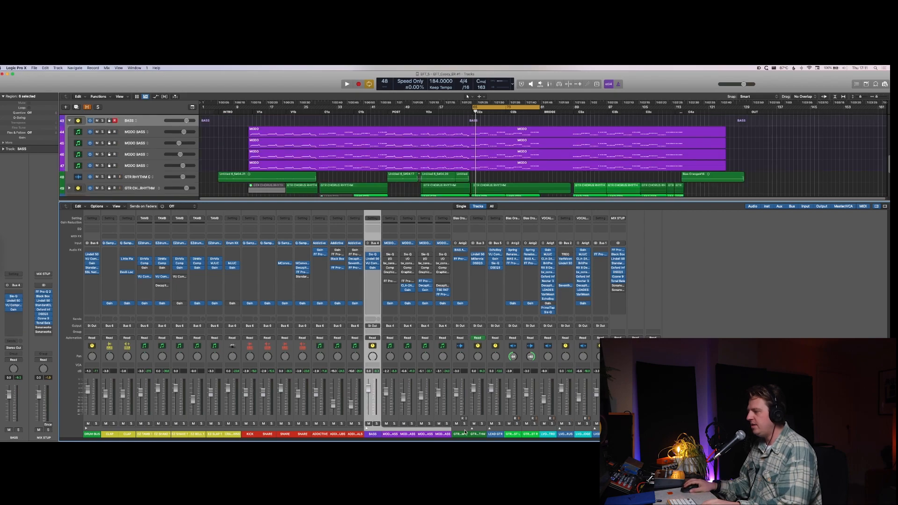
left_click(365, 428)
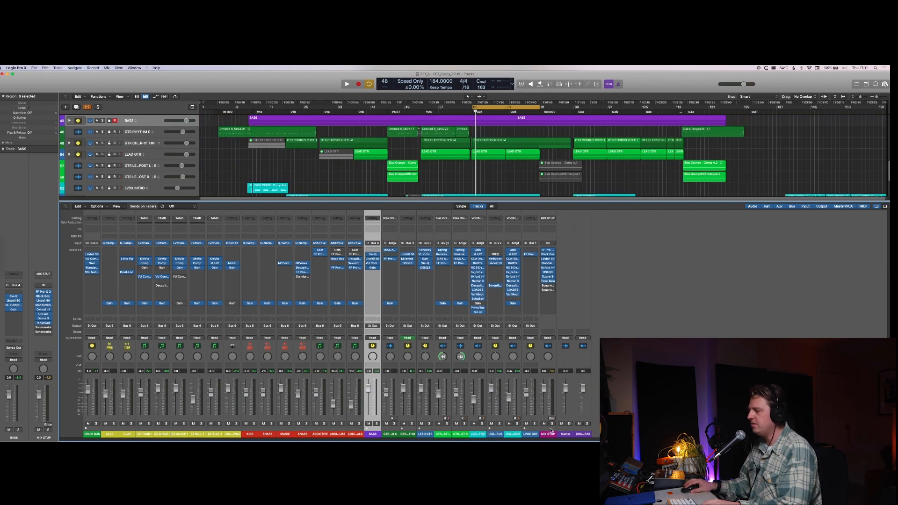
Step: Add a send to Bus 10 on all channels from CLAP to LVOX GRP and select the new aux channel
left_click(531, 427)
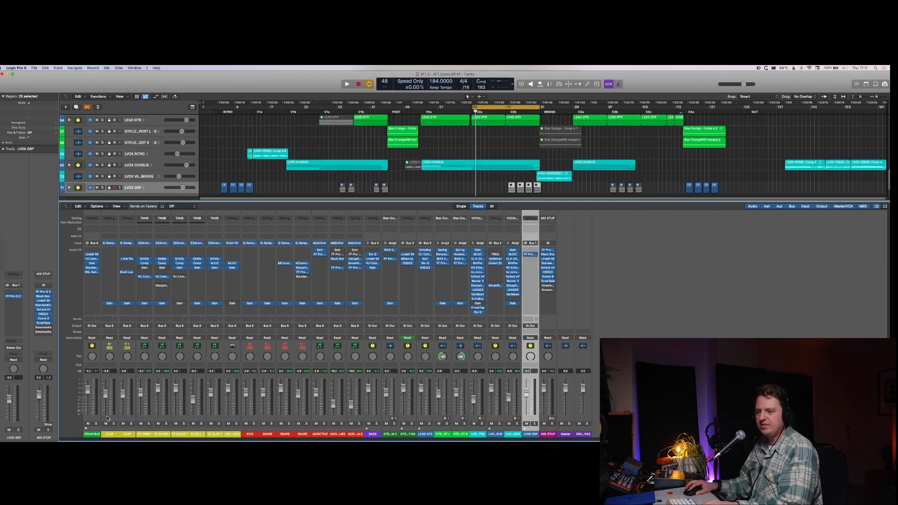
left_click(107, 418, "shift")
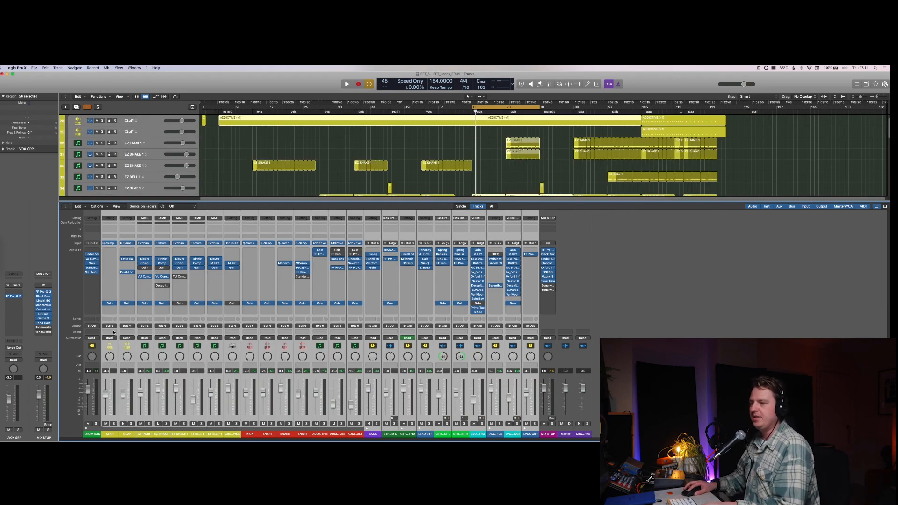
left_click(110, 318)
mouse_move(126, 330)
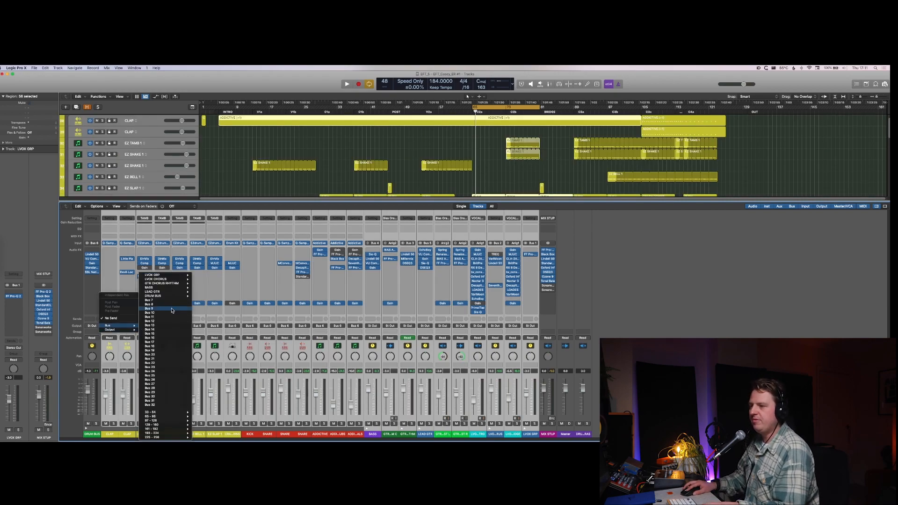
left_click(170, 315)
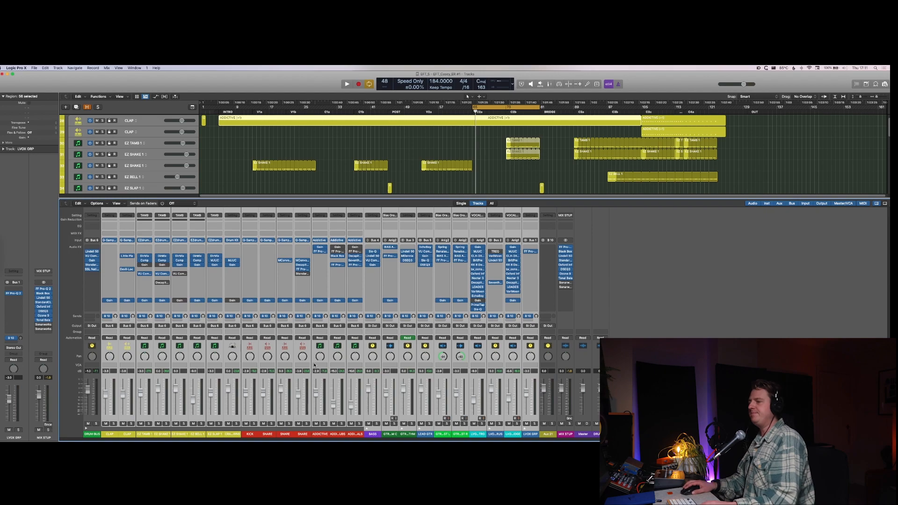
left_click(556, 428)
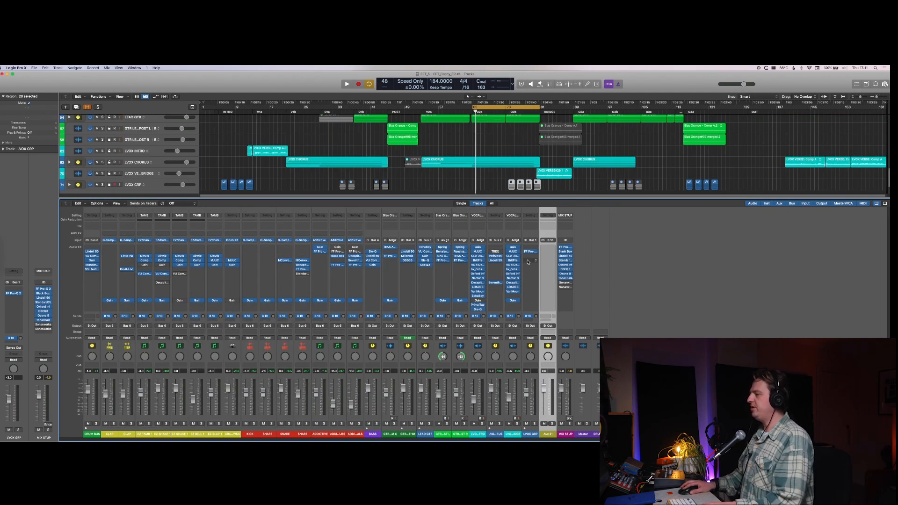
Step: Insert the Seventh Heaven reverb on the new aux channel, rename the channel REVERB, and close the plug-in window
left_click(548, 248)
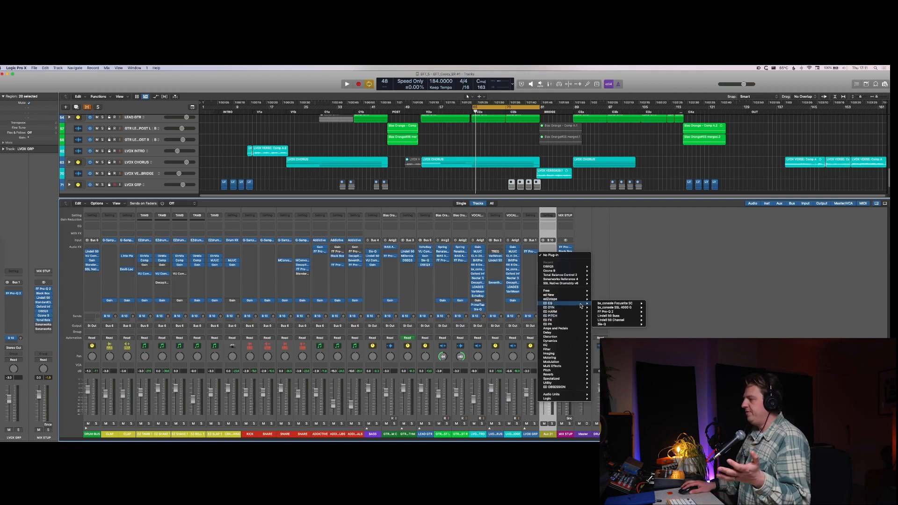
mouse_move(580, 320)
left_click(647, 336)
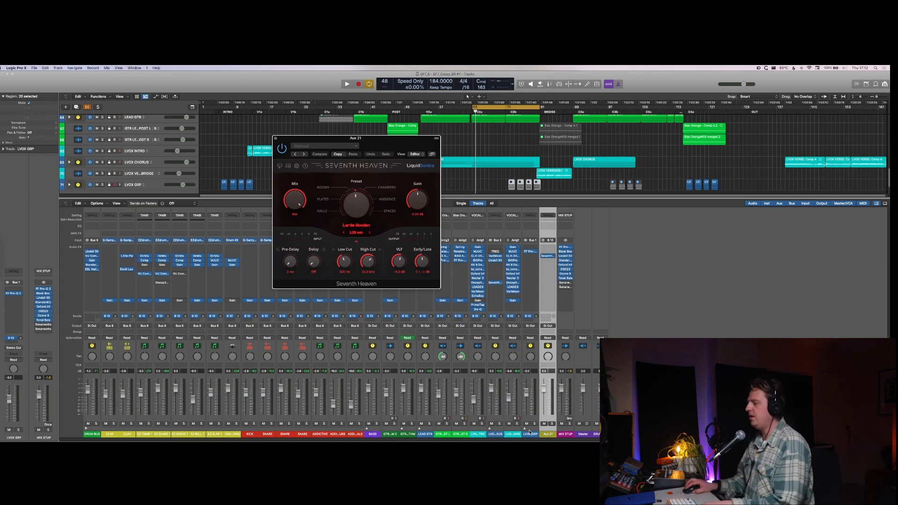
double_click(547, 434)
type("REVERB")
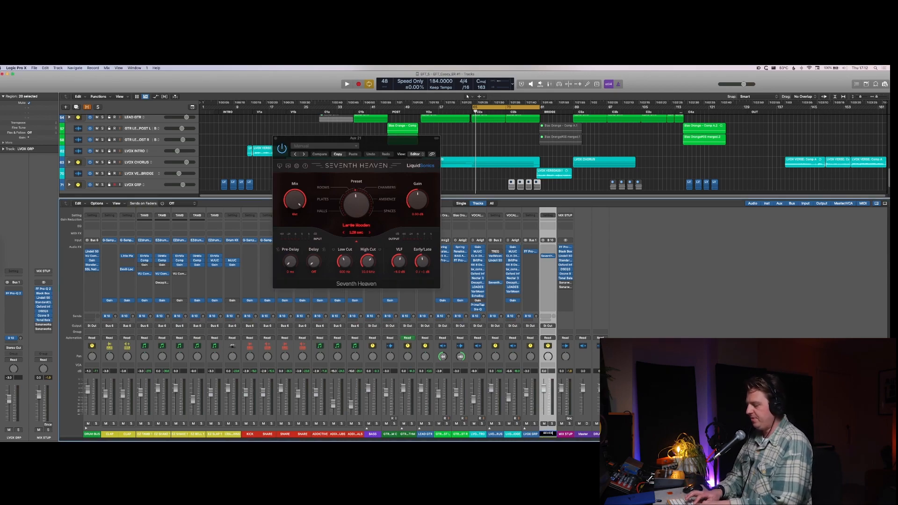
key("Return")
key("super+w")
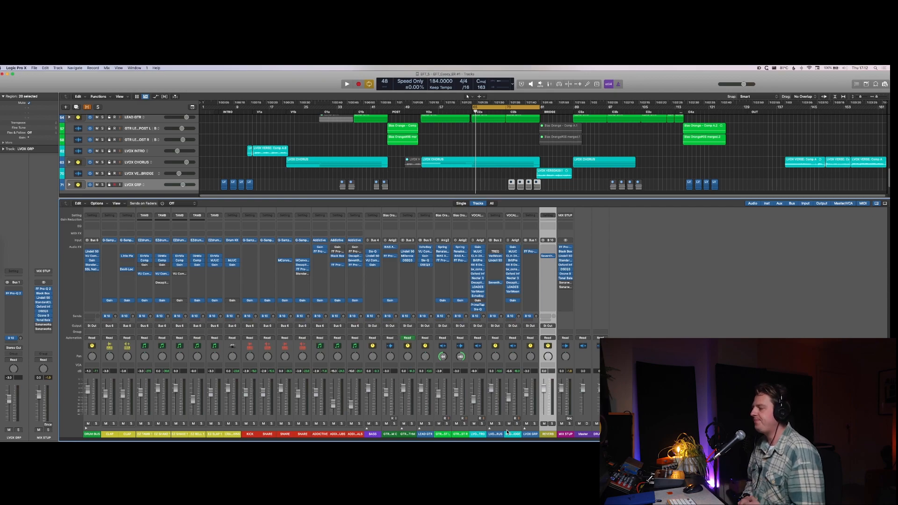
Step: Set the cycle range around the selected LVOX INTRO verse region and start playback
left_click(477, 431)
left_click_drag(242, 136, 288, 150)
key("u")
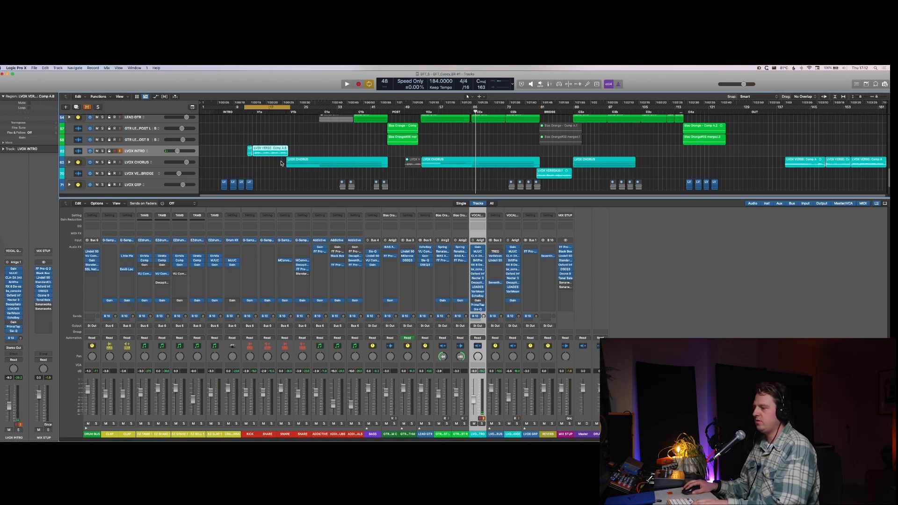
left_click(283, 152)
key("space")
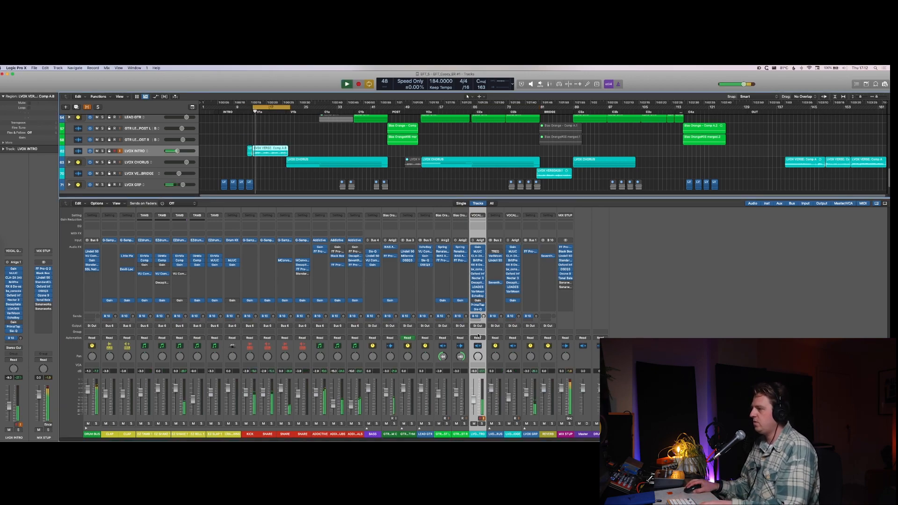
Step: Raise the LVOX INTRO channel's Bus 10 send, comparing it on and off in solo, and unsolo the channel
left_click(484, 317)
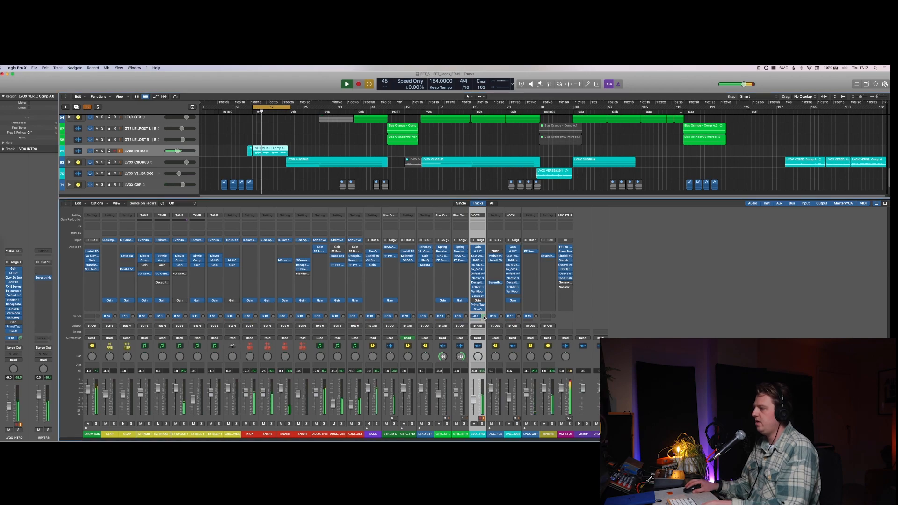
key("s")
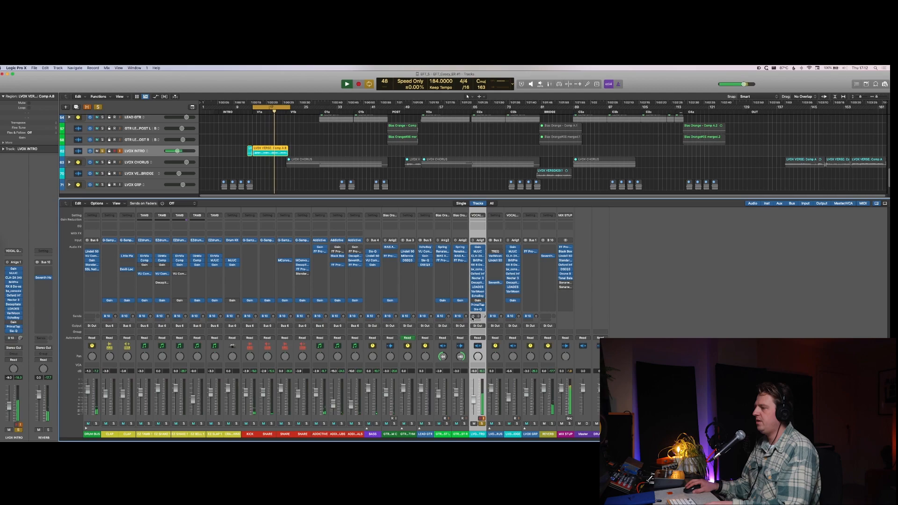
left_click(473, 316)
left_click_drag(483, 317, 484, 318)
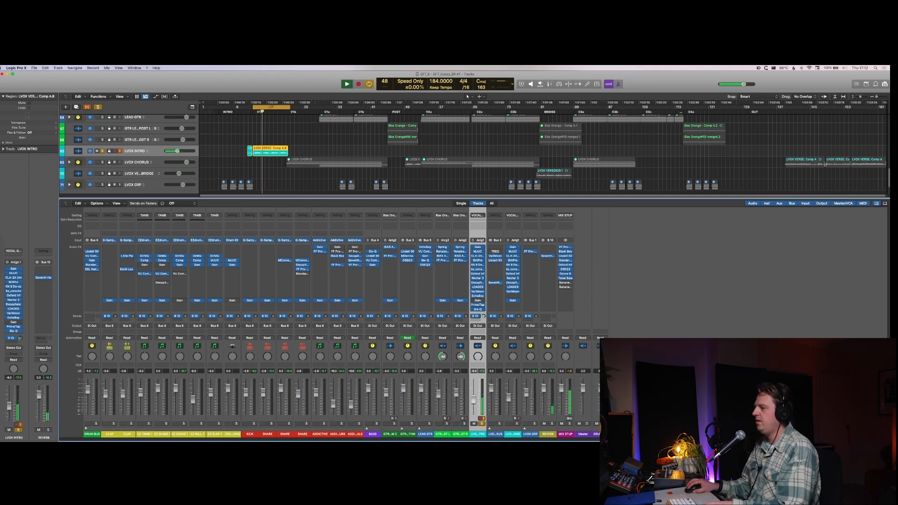
left_click(482, 424)
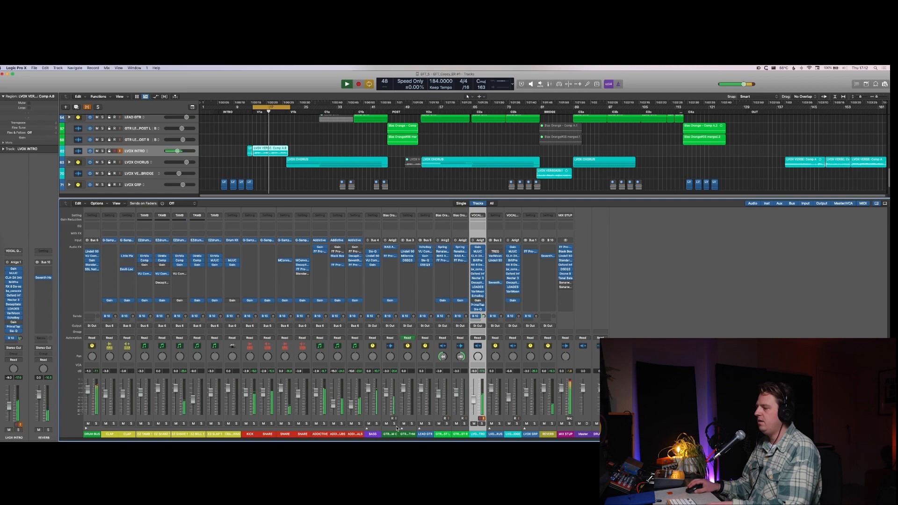
Step: Listen to the BASS channel in solo and check the tracks inside its stack
left_click(377, 424)
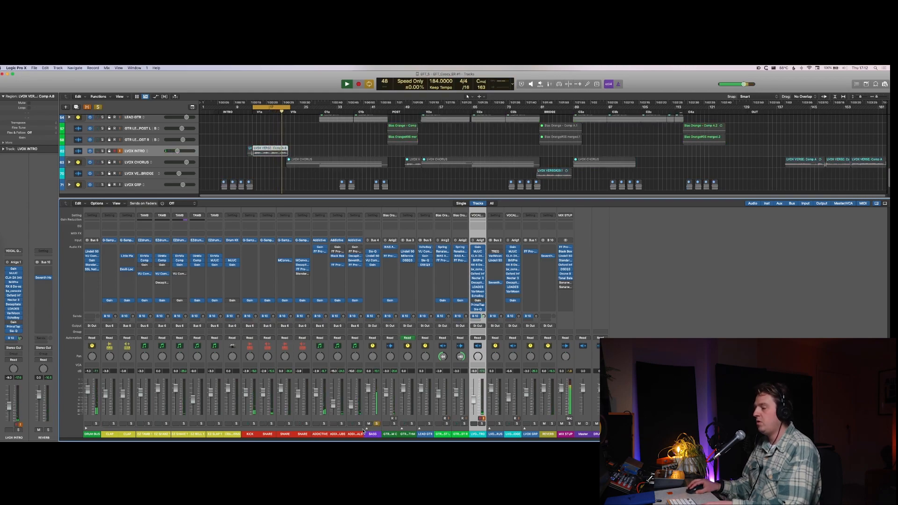
key("space")
left_click(367, 430)
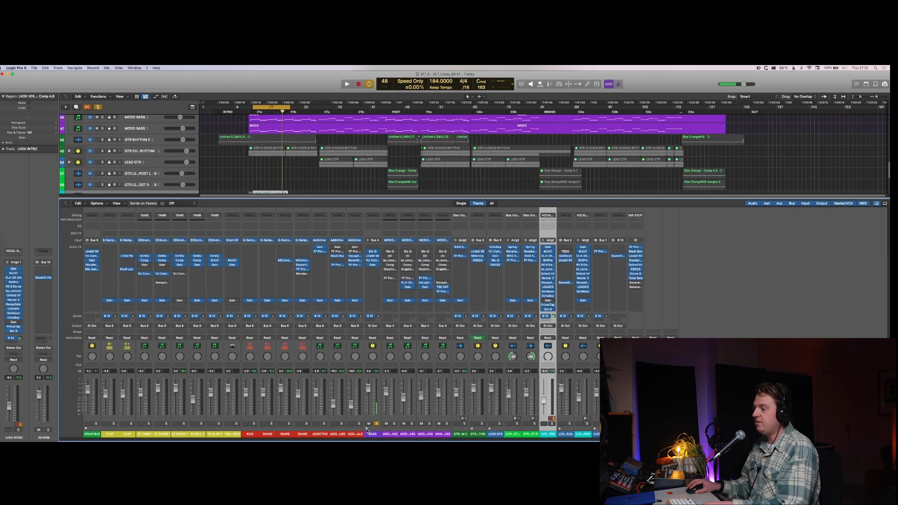
left_click(368, 430)
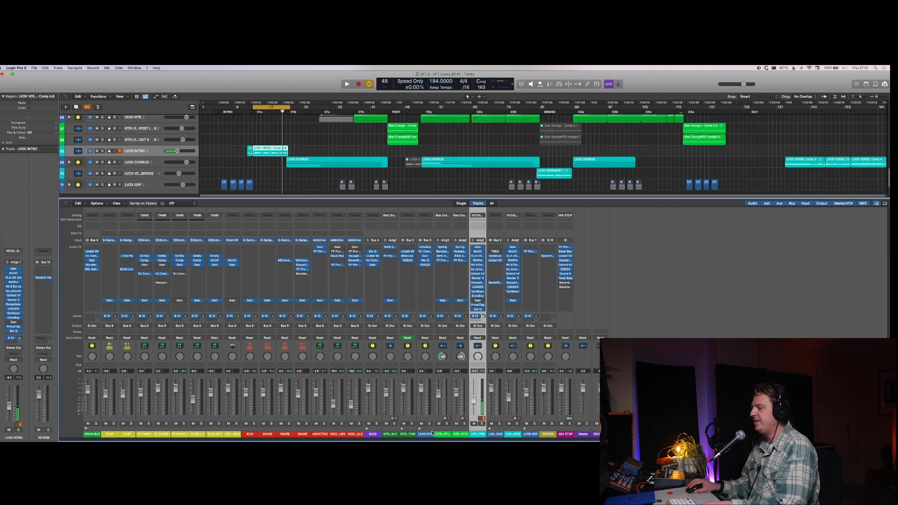
Step: Solo the GTR RHYTHM C channel, adjust its Bus 10 send level during playback, and unsolo it
key("space")
left_click(394, 424)
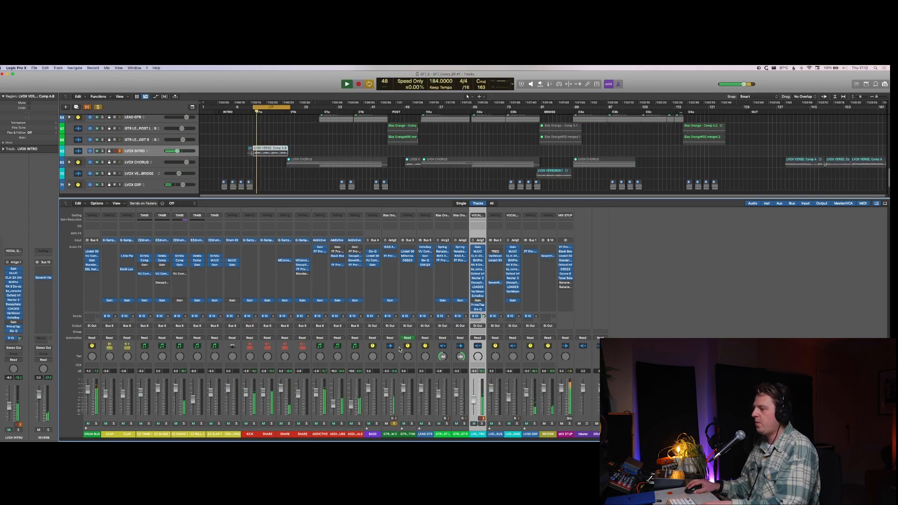
left_click_drag(396, 318, 396, 324)
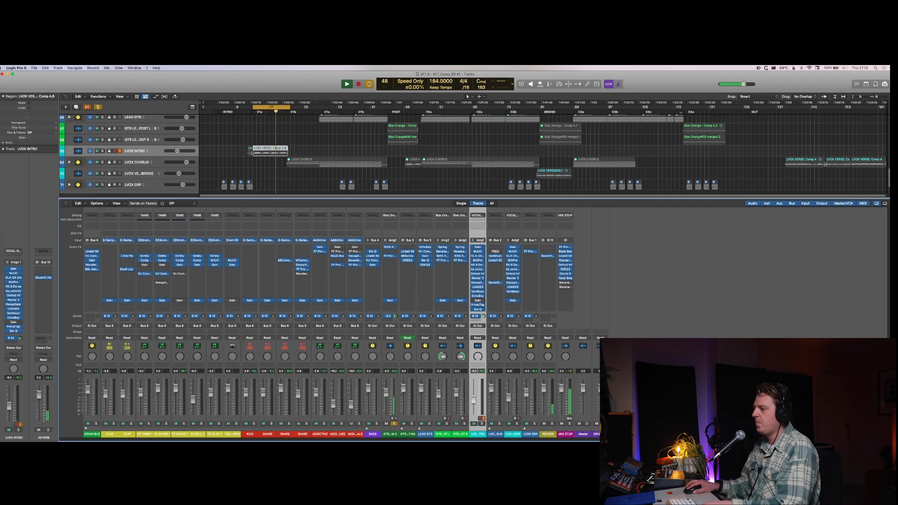
left_click_drag(397, 329, 396, 340)
key("space")
key("space")
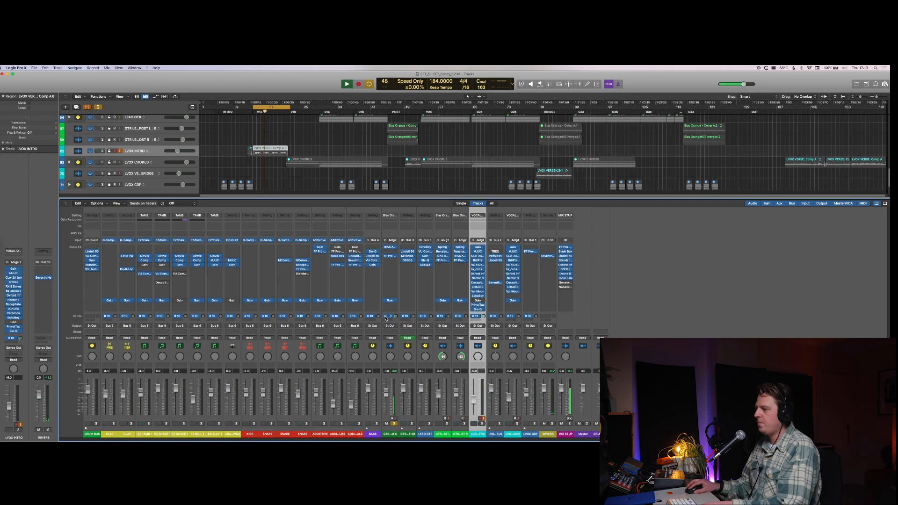
left_click_drag(396, 317, 396, 315)
key("space")
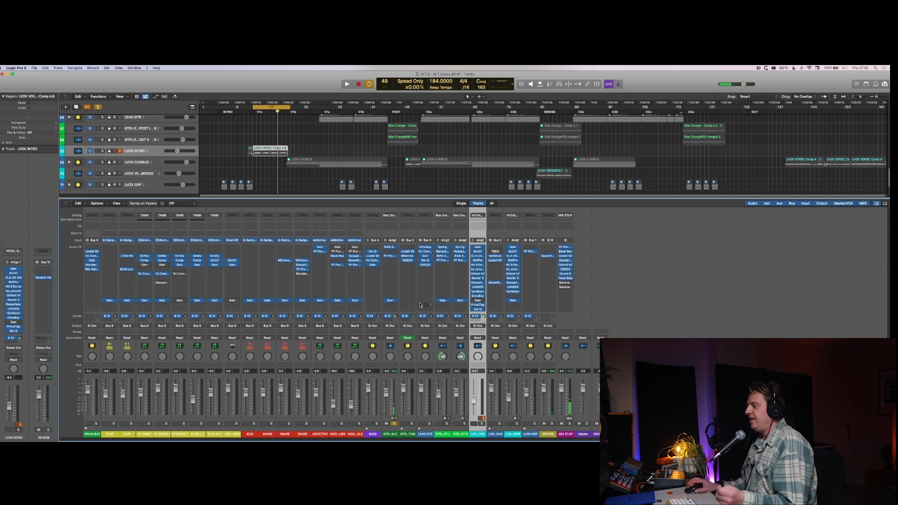
left_click(394, 423)
Step: Listen to the reverb on GTR RHYTHM C and LVOX INTRO soloed together, and unsolo both
left_click(394, 434)
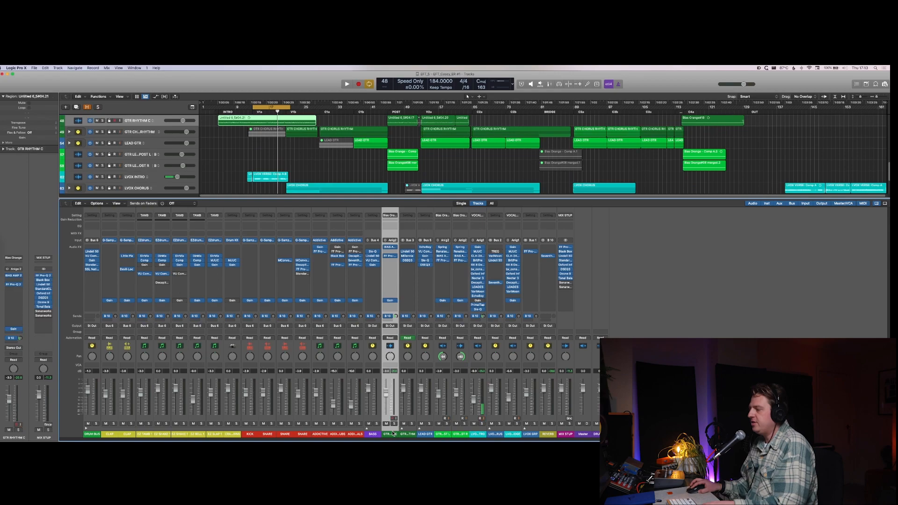
left_click(481, 434, "super")
left_click(482, 424)
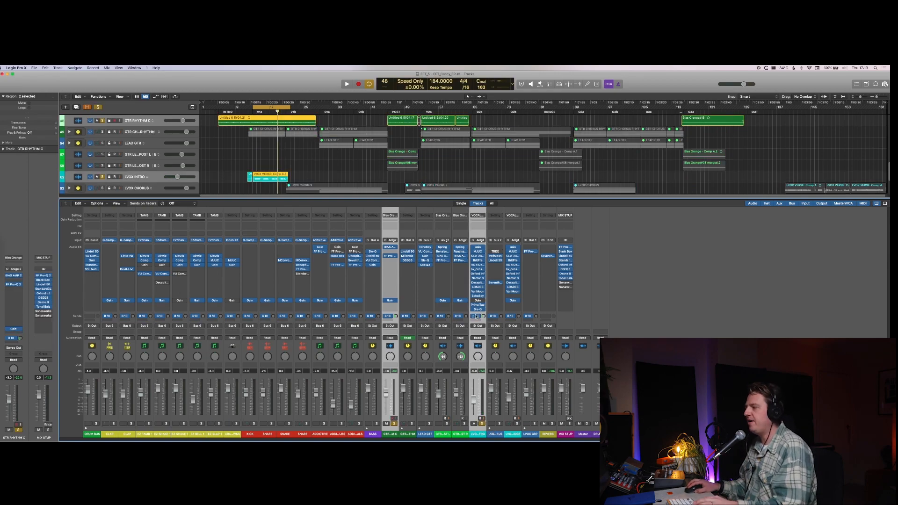
key("space")
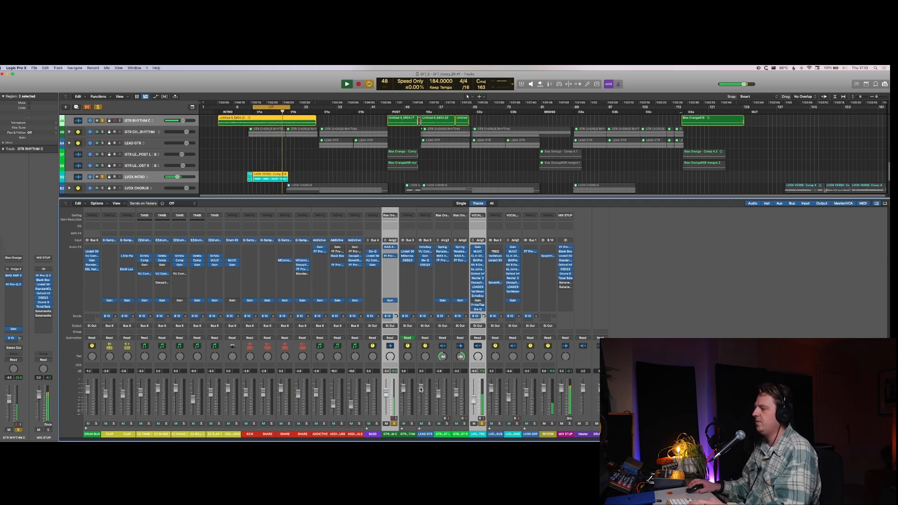
key("space")
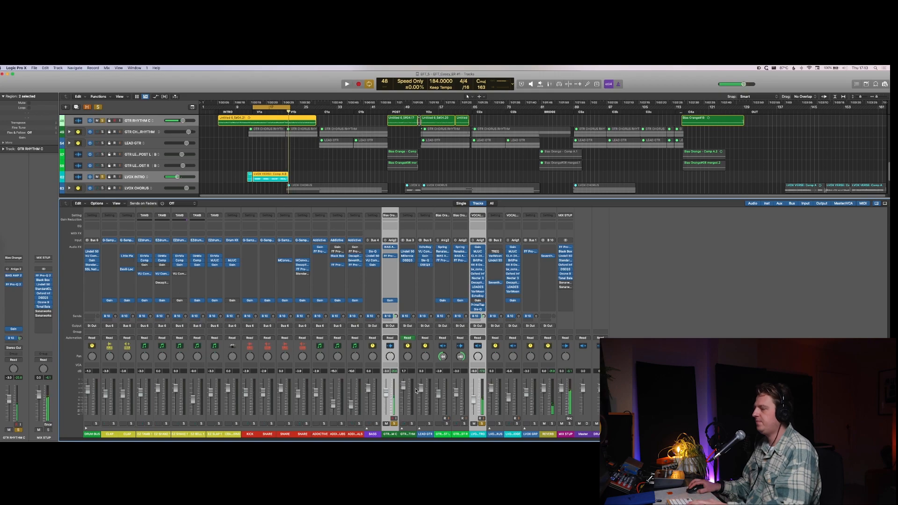
left_click(394, 424)
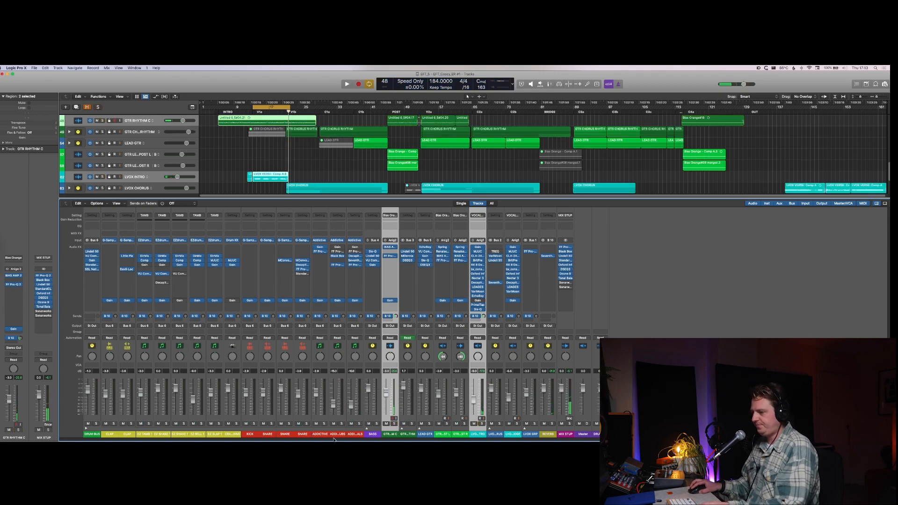
Step: During playback, select and solo all channels from the first SNARE to ADDICTIVE CYMBALS
key("space")
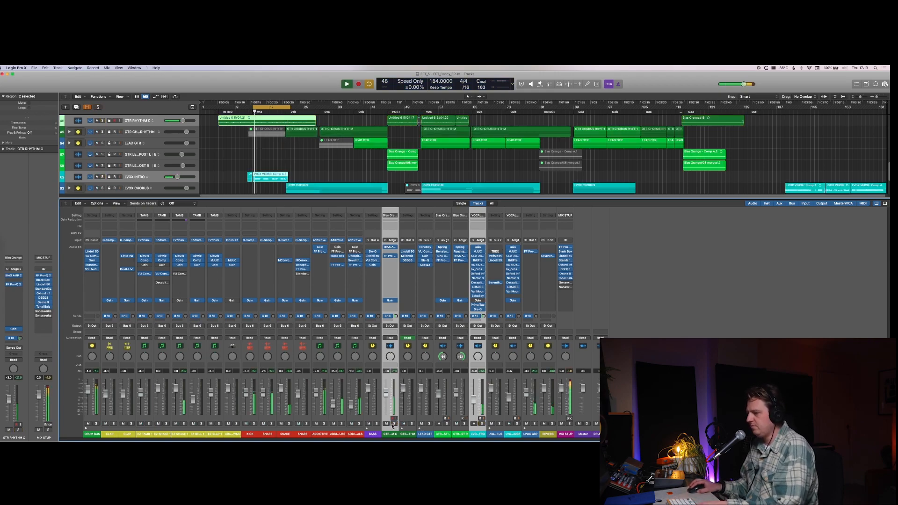
left_click(324, 424)
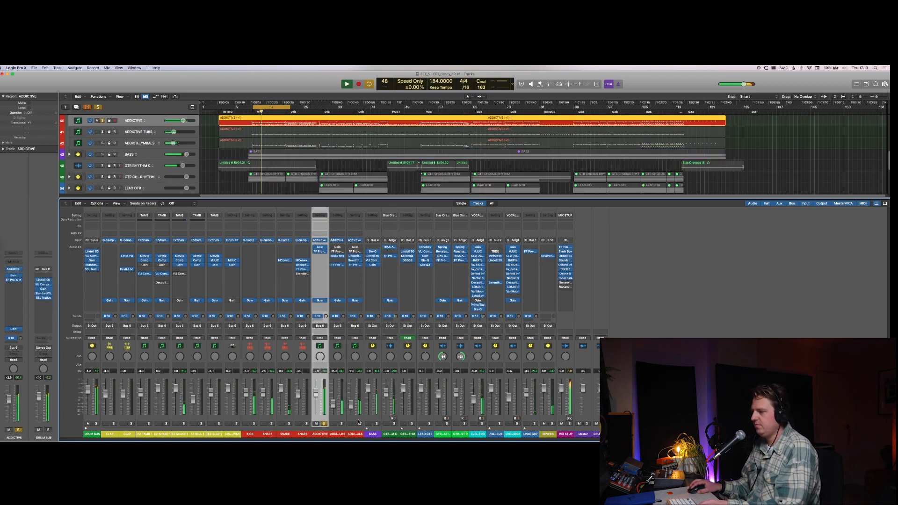
left_click(325, 424)
left_click(358, 423)
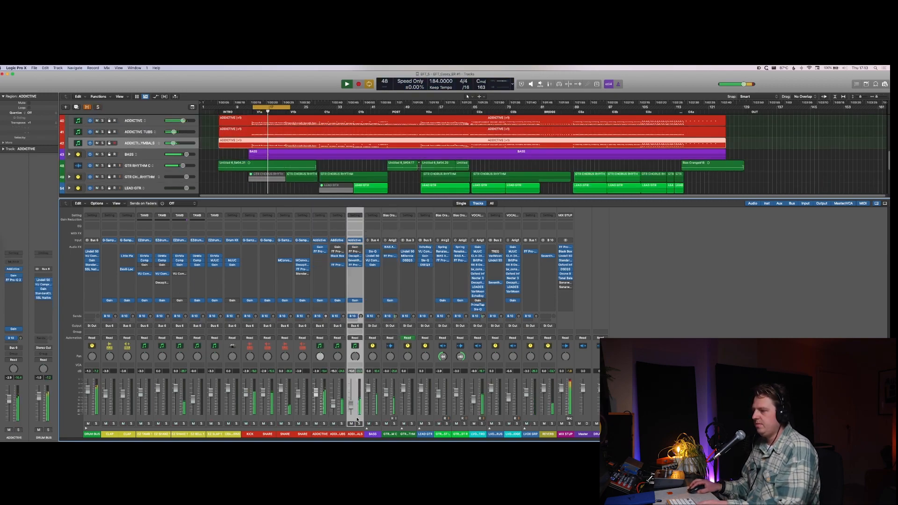
left_click(265, 418, "shift")
key("s")
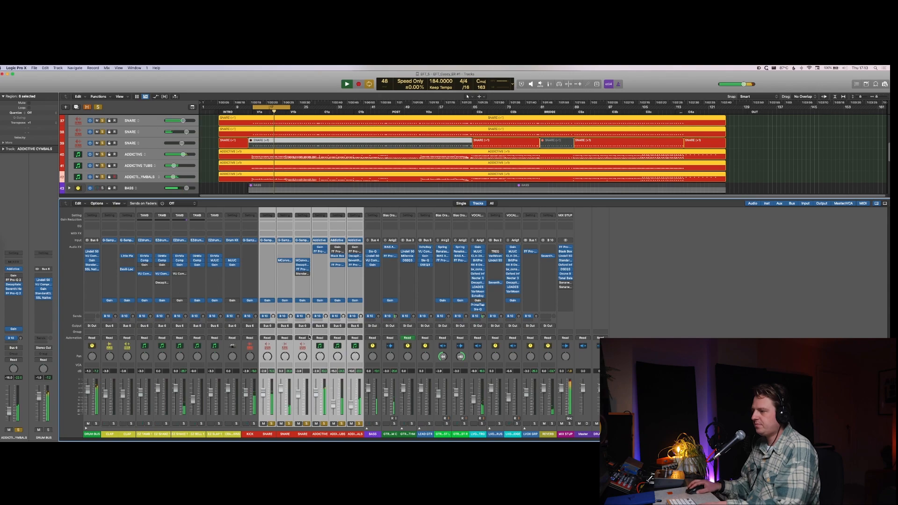
Step: Exclude ADDICTIVE TUBS from the selection and raise the Bus 10 sends on the SNARE, ADDICTIVE and ADDICTIVE CYMBALS channels to about -11 dB
left_click(341, 420, "shift")
left_click(361, 317, "alt")
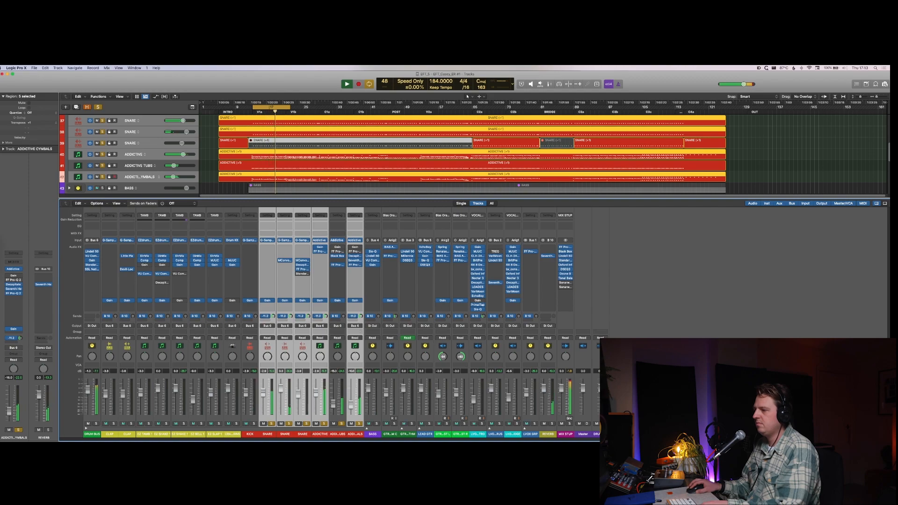
key("s")
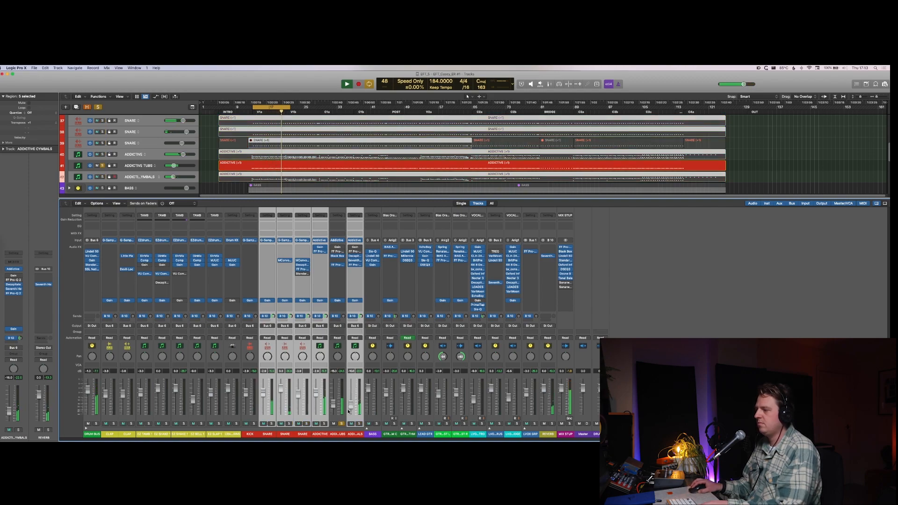
left_click(341, 424)
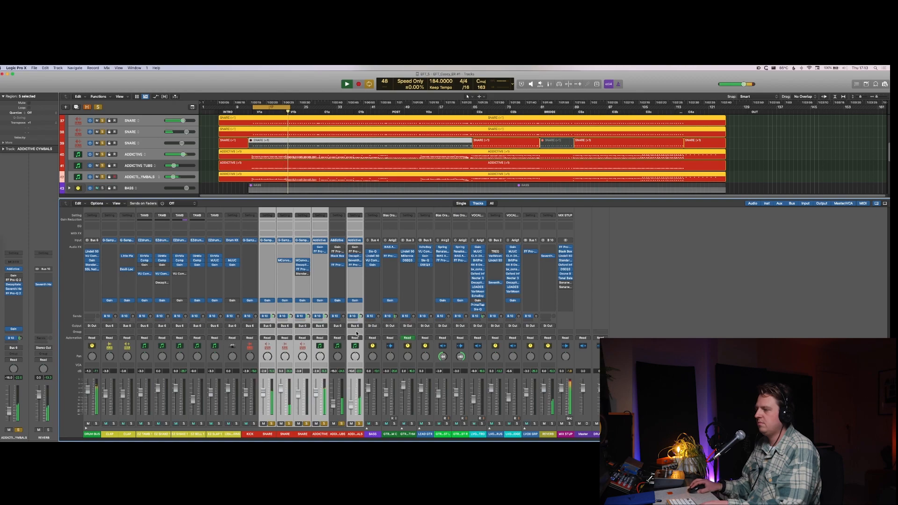
Step: Adjust the Bus 10 send on the second SNARE channel and listen to that channel in solo
left_click(288, 322)
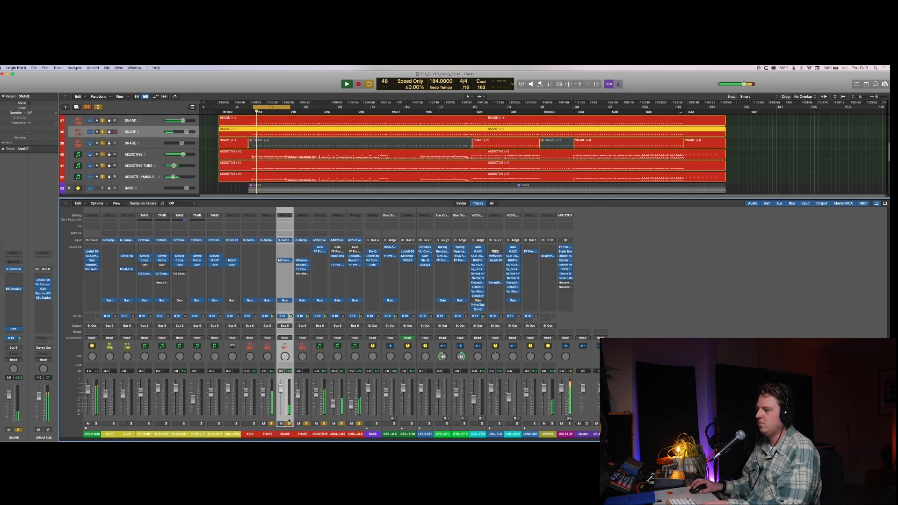
left_click(290, 317)
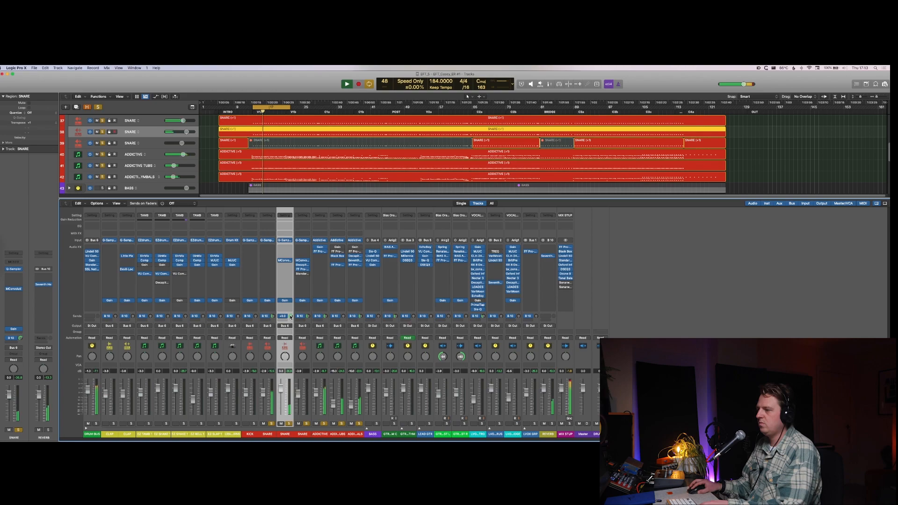
left_click(289, 424, "alt")
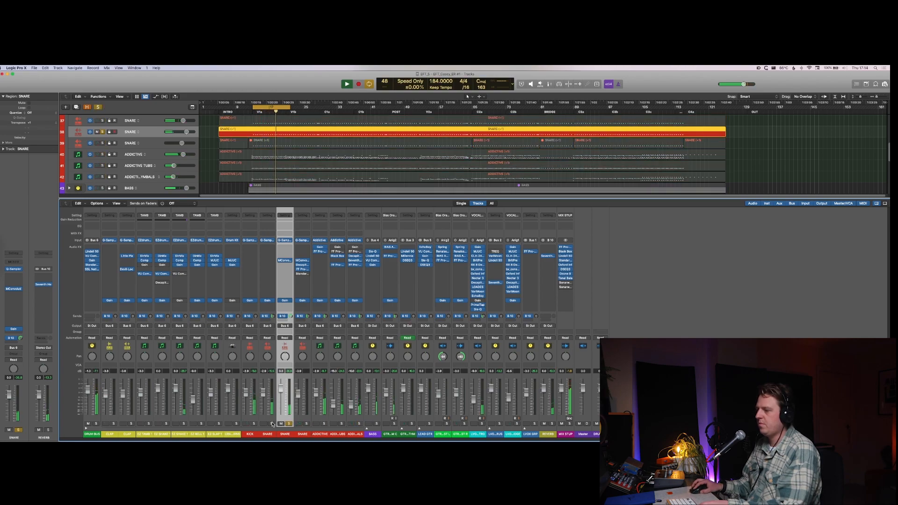
Step: Check the first SNARE channel in solo, unsolo it, and adjust its Bus 10 send level in the full mix
left_click(272, 424, "alt")
left_click(270, 417)
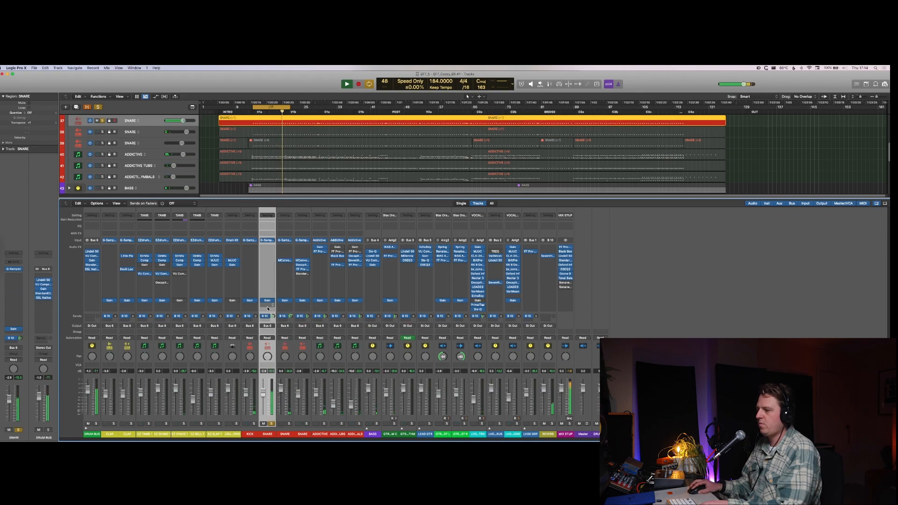
key("s")
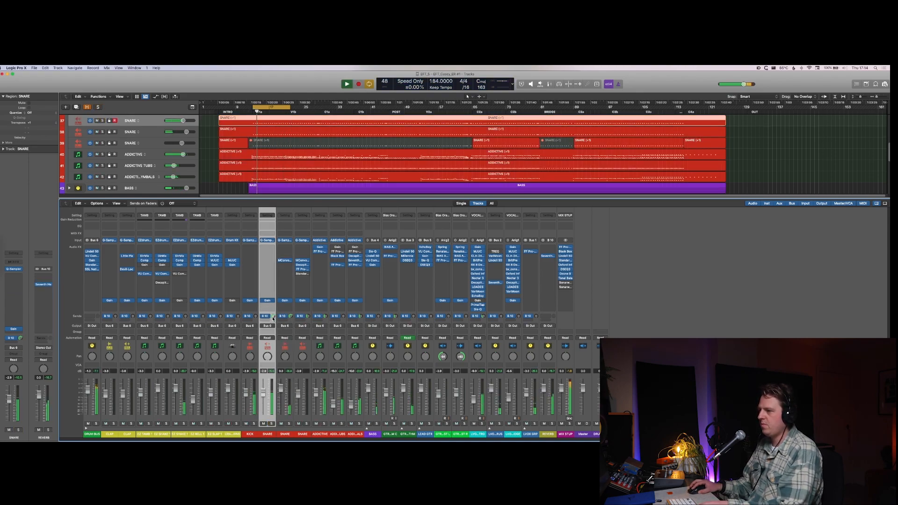
left_click_drag(273, 316, 273, 318)
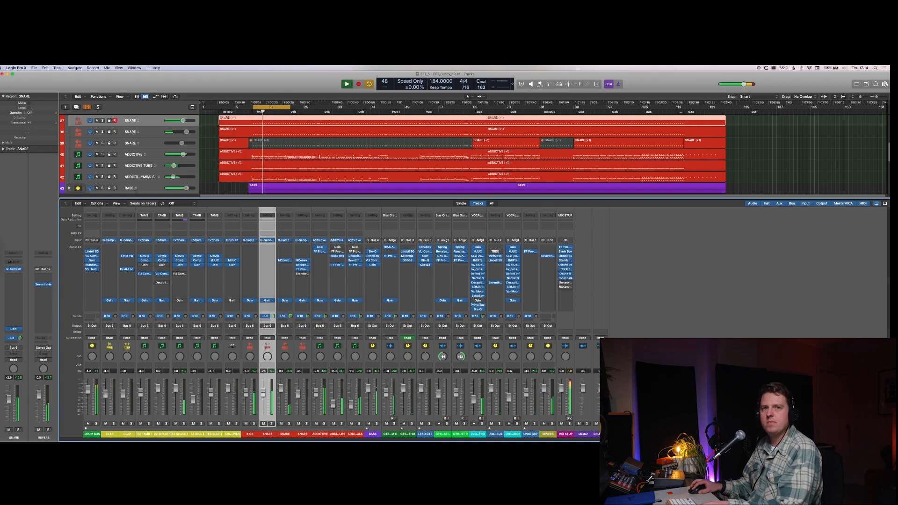